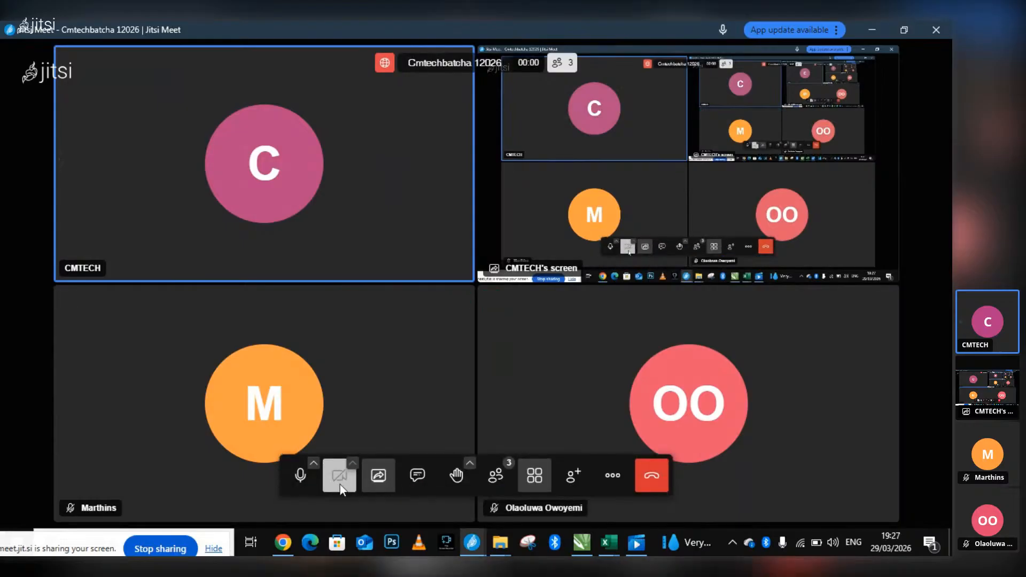
Toggle the meeting microphone on and off to test it, leaving it muted.
click(301, 476)
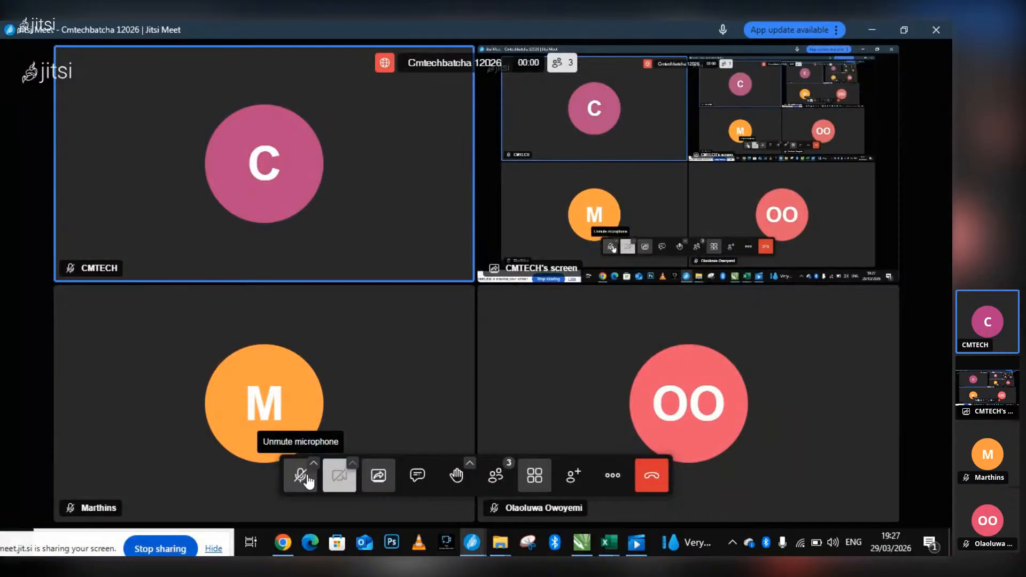
click(305, 480)
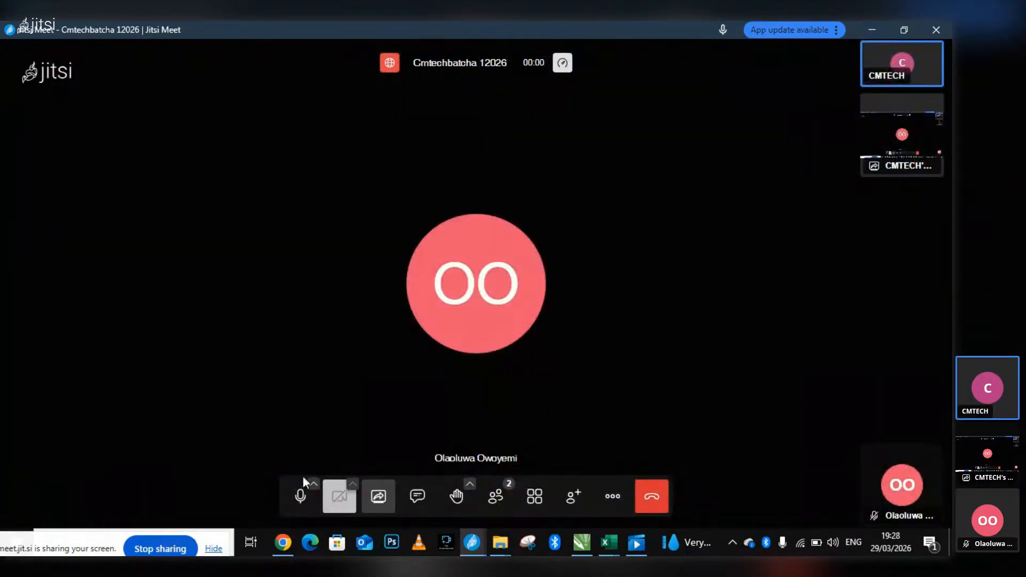
click(302, 495)
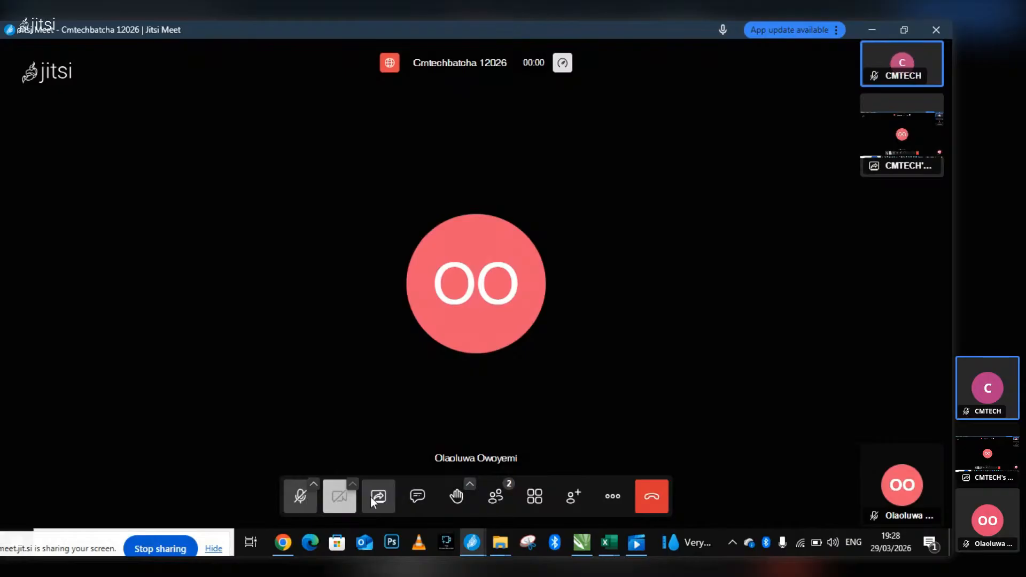
click(306, 509)
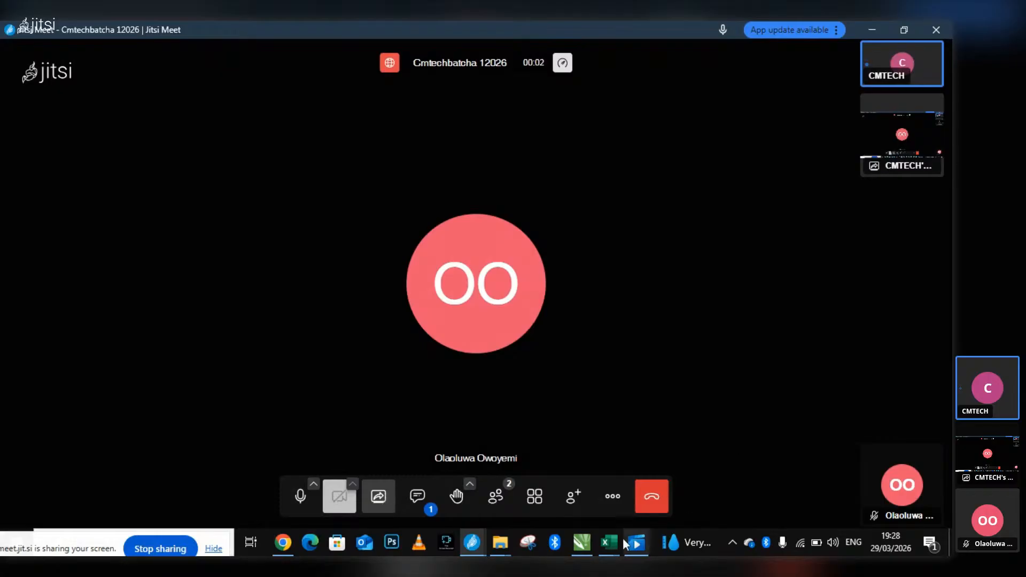
mouse_move(611, 542)
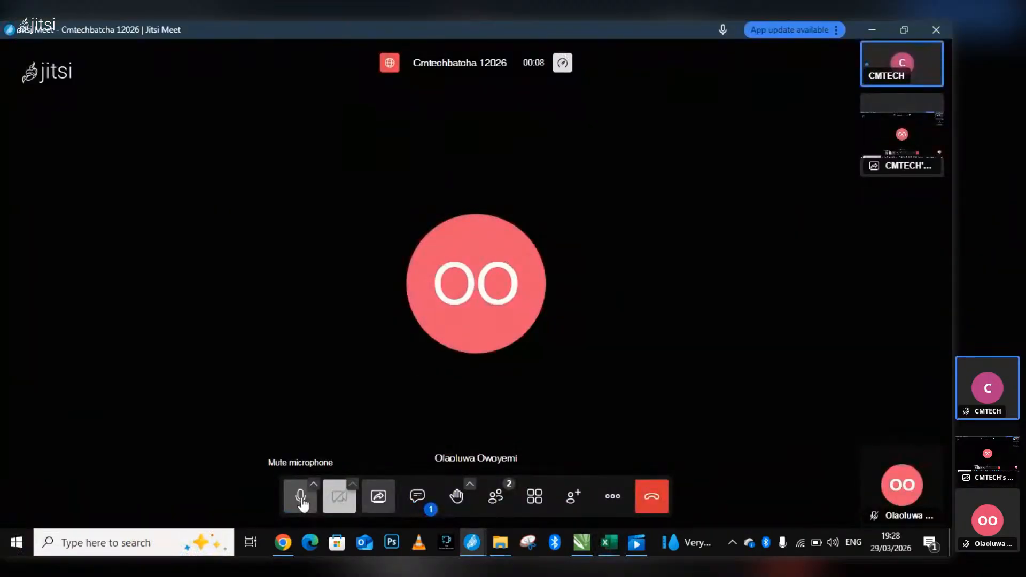
click(301, 499)
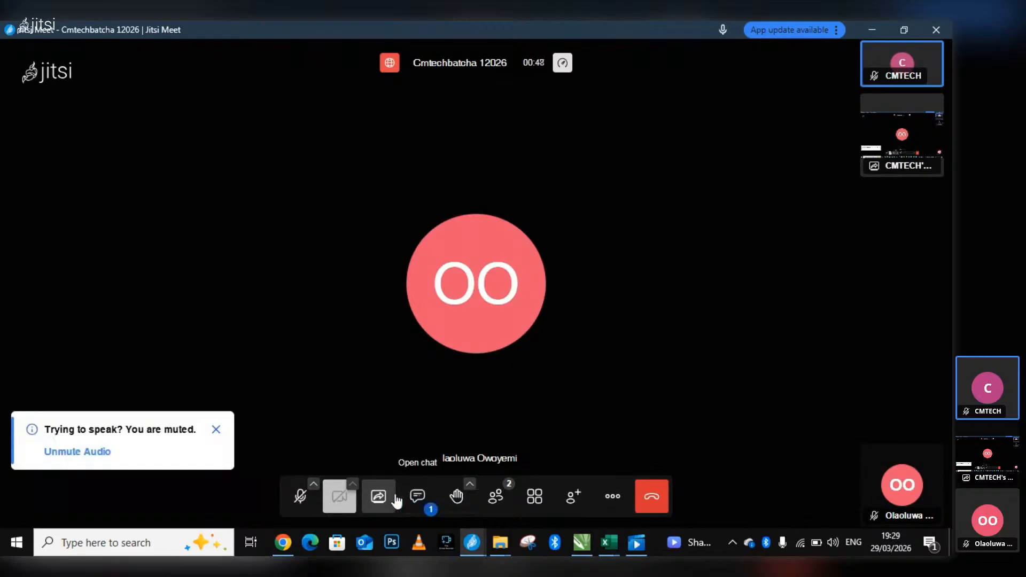
Open the meeting chat to read the latest message and close it again.
click(428, 503)
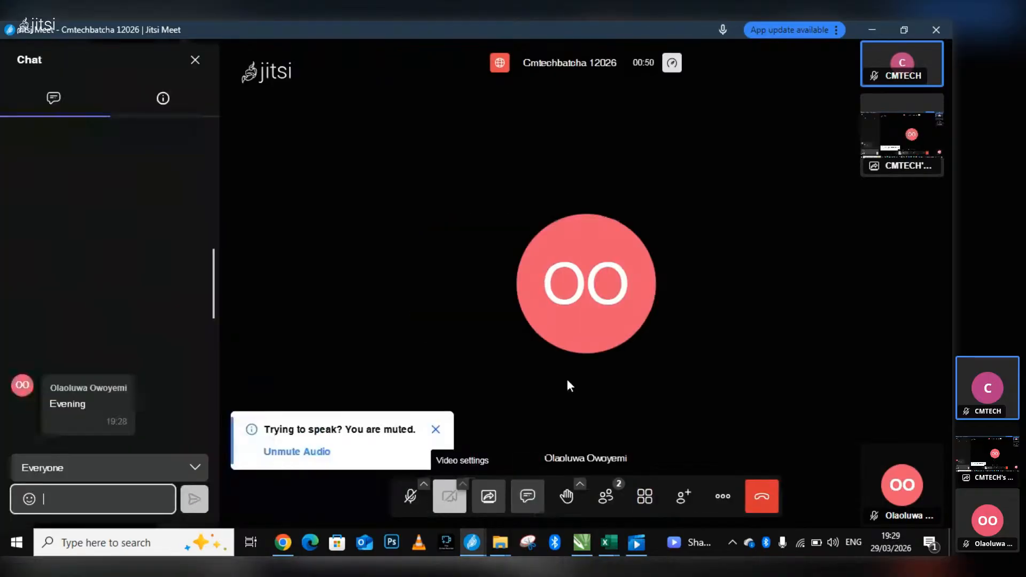
click(196, 61)
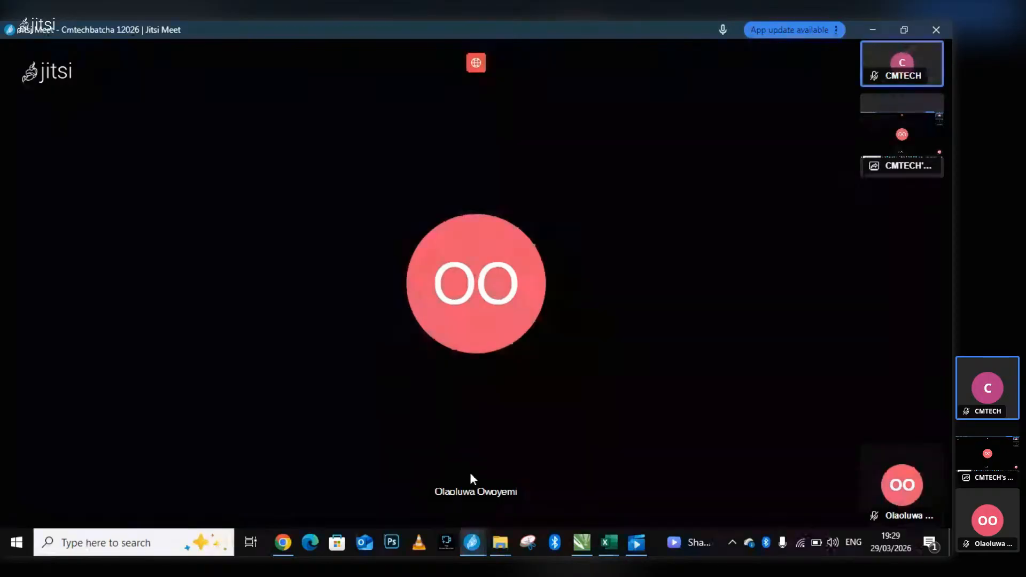
mouse_move(305, 510)
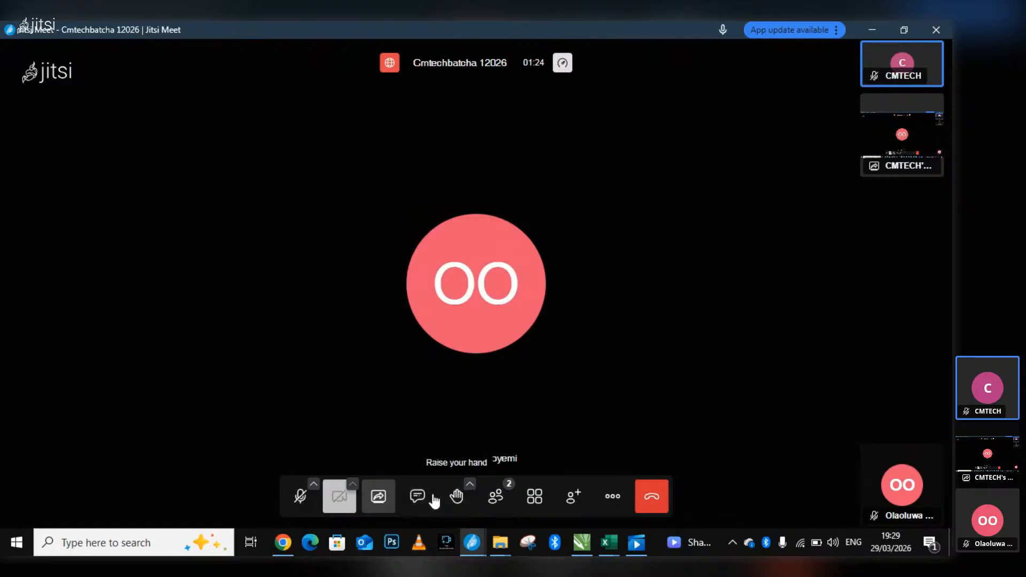
Switch to the Book1 workbook in Excel, returning briefly to the Jitsi meeting before showing Book1 again.
click(608, 542)
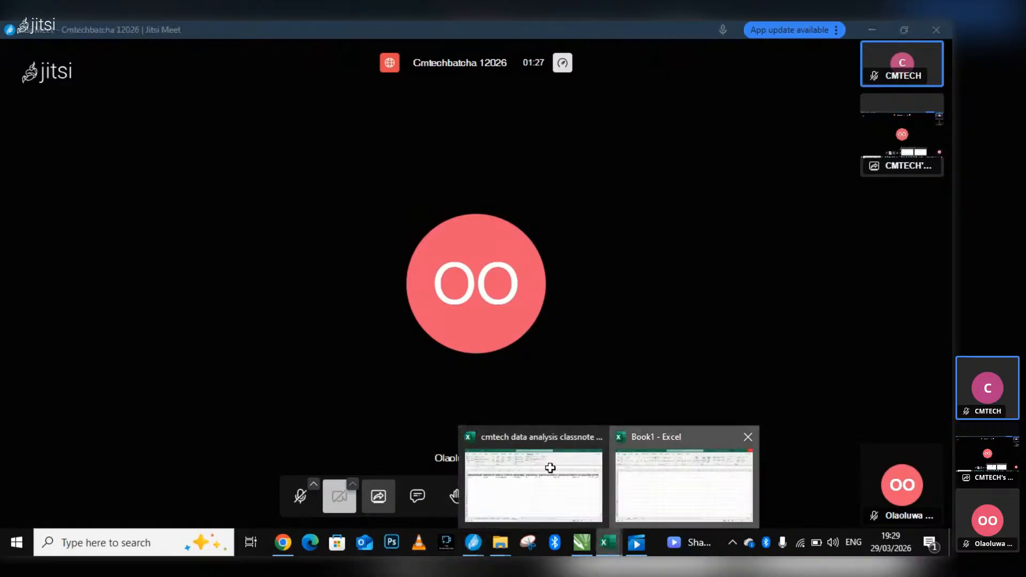
click(684, 483)
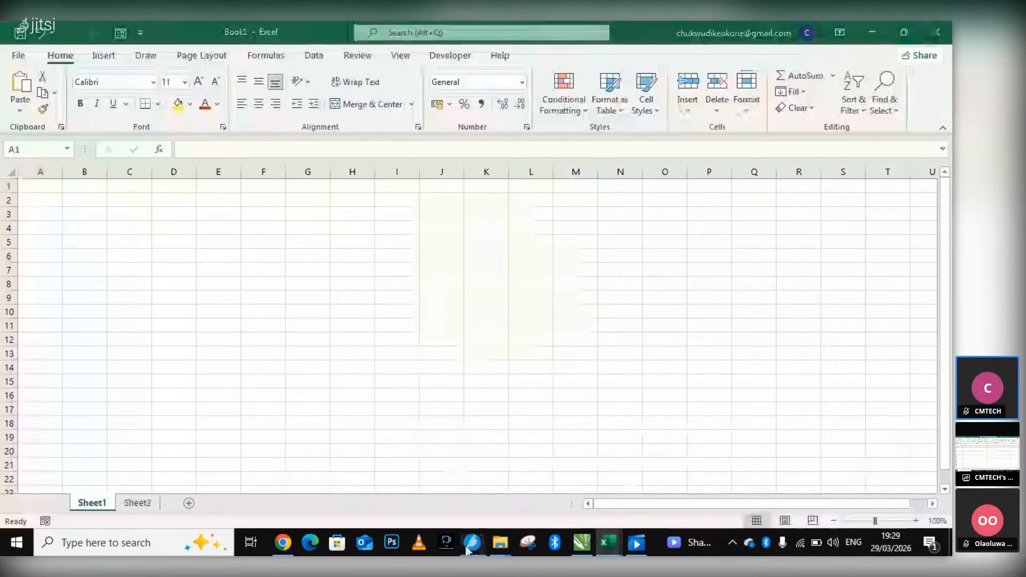
click(468, 545)
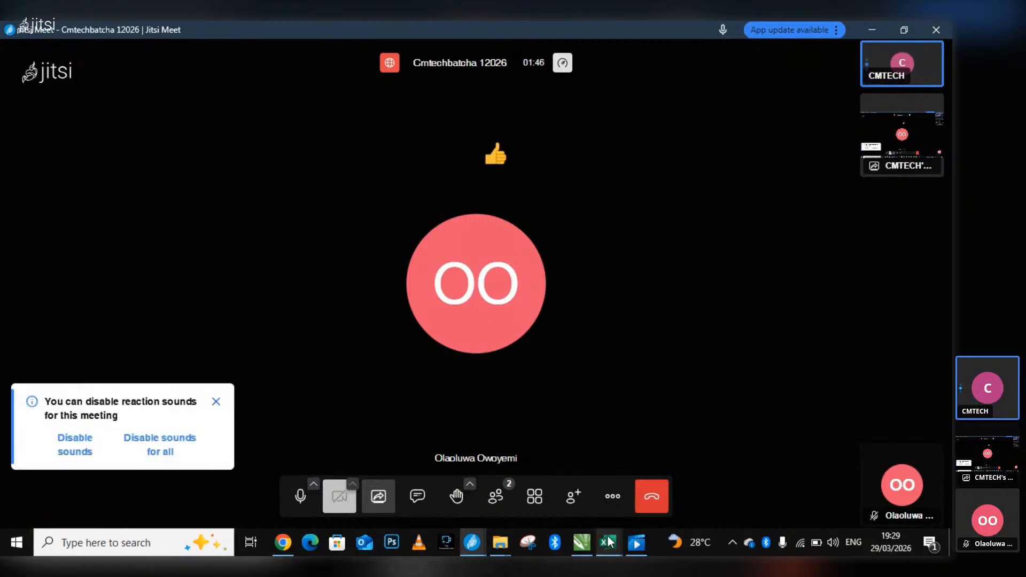
mouse_move(609, 541)
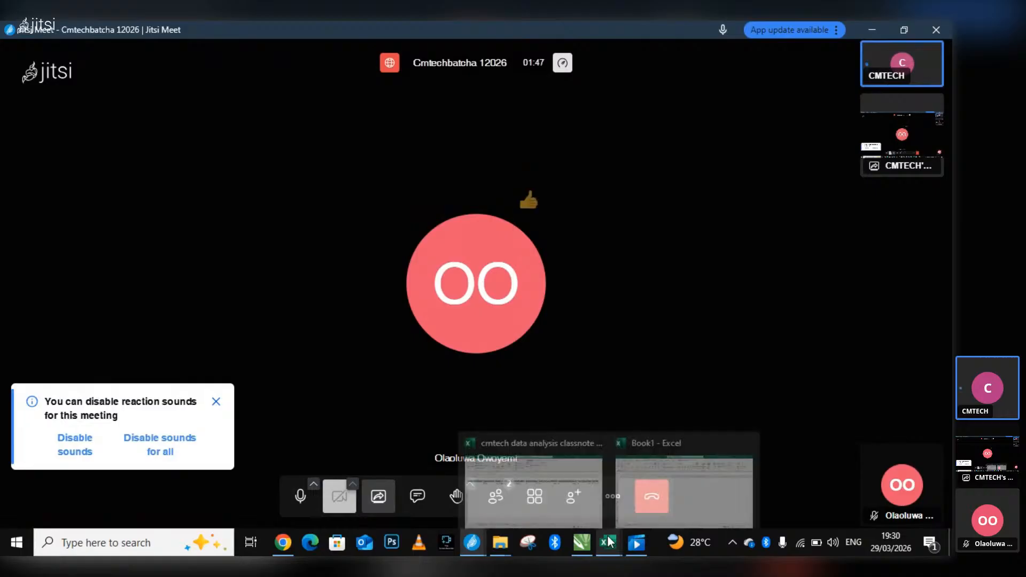
click(684, 484)
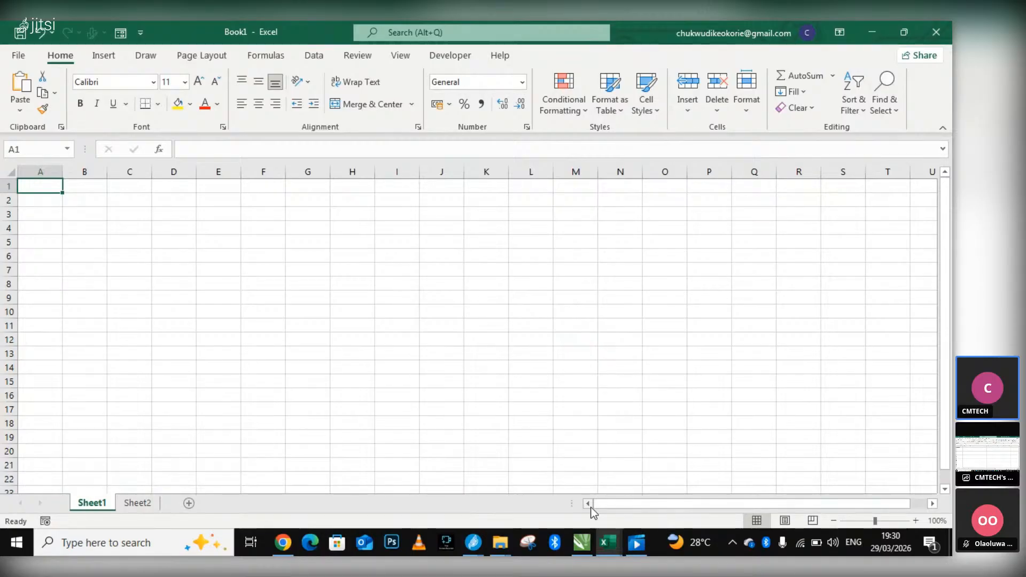
click(607, 543)
click(666, 504)
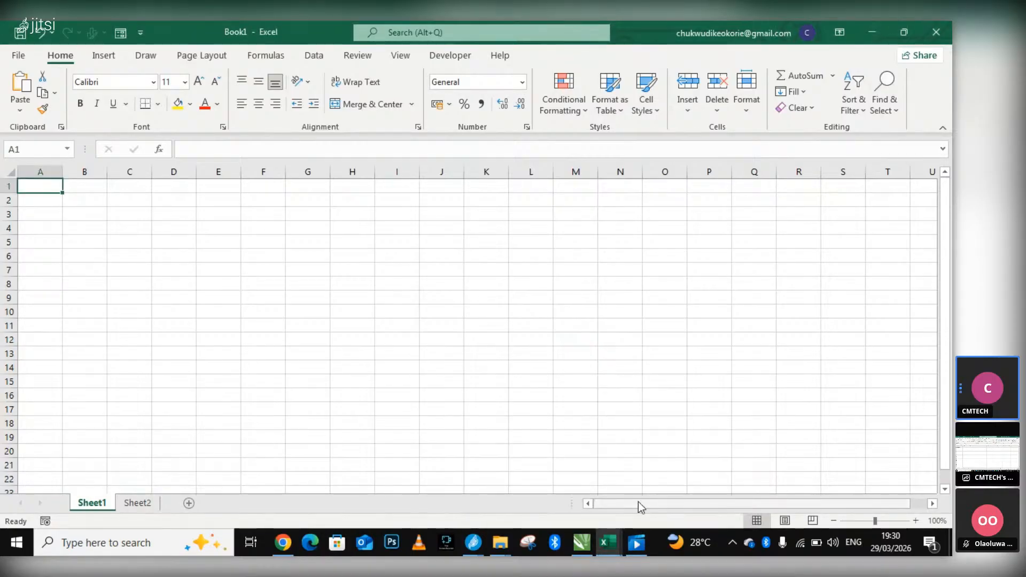
Check the live stream in YouTube Studio in Chrome and return by way of Book1 to the Jitsi meeting.
click(283, 550)
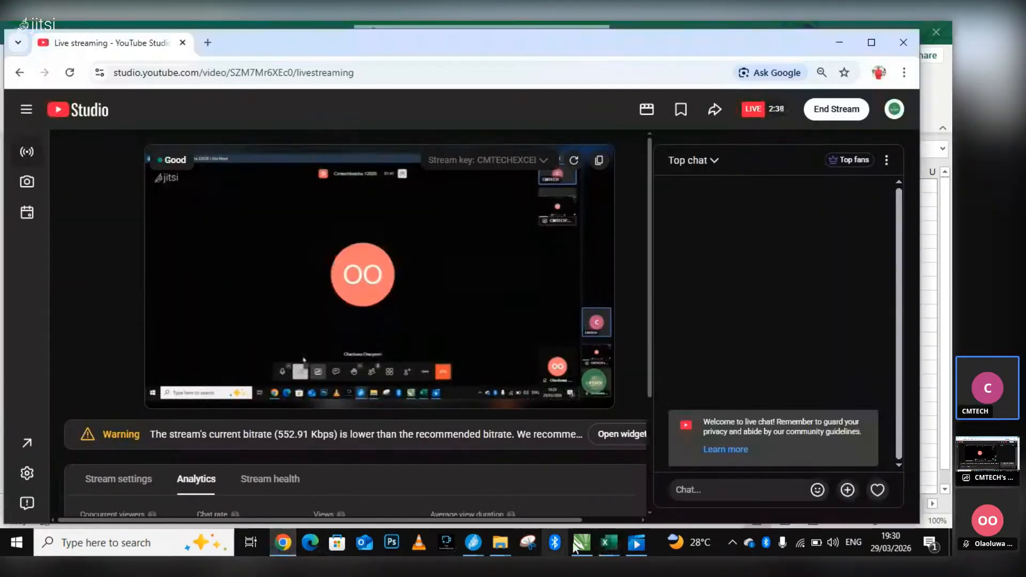
click(604, 541)
click(684, 484)
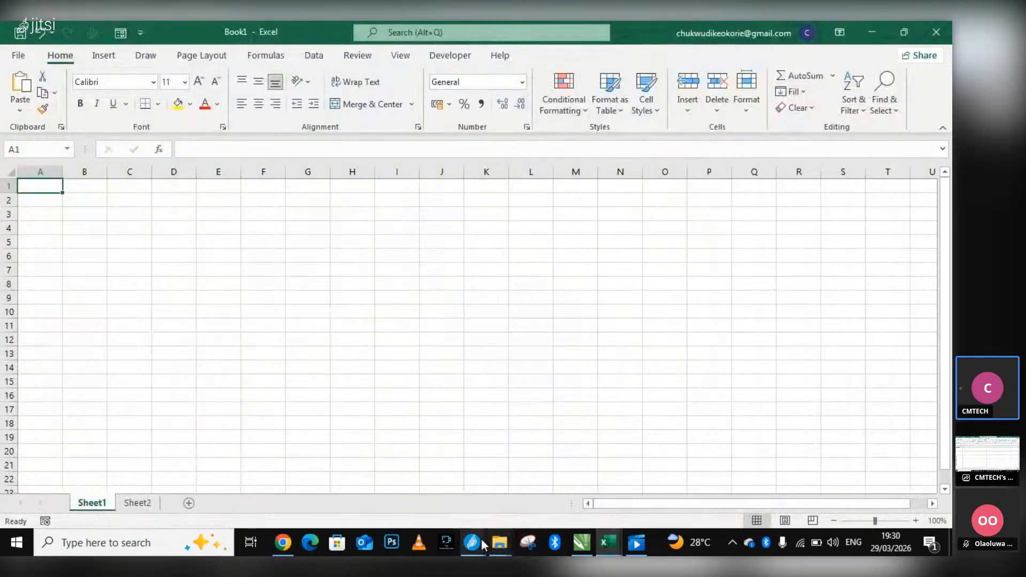
click(471, 542)
click(442, 501)
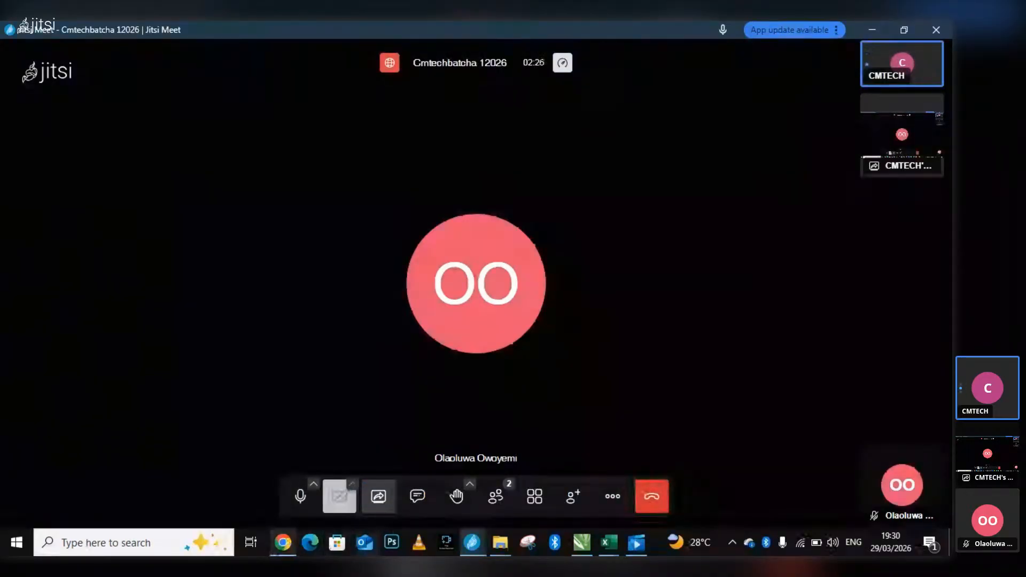
Search Google for "macro vba excel" in a new Chrome tab and look over the AI overview.
click(283, 542)
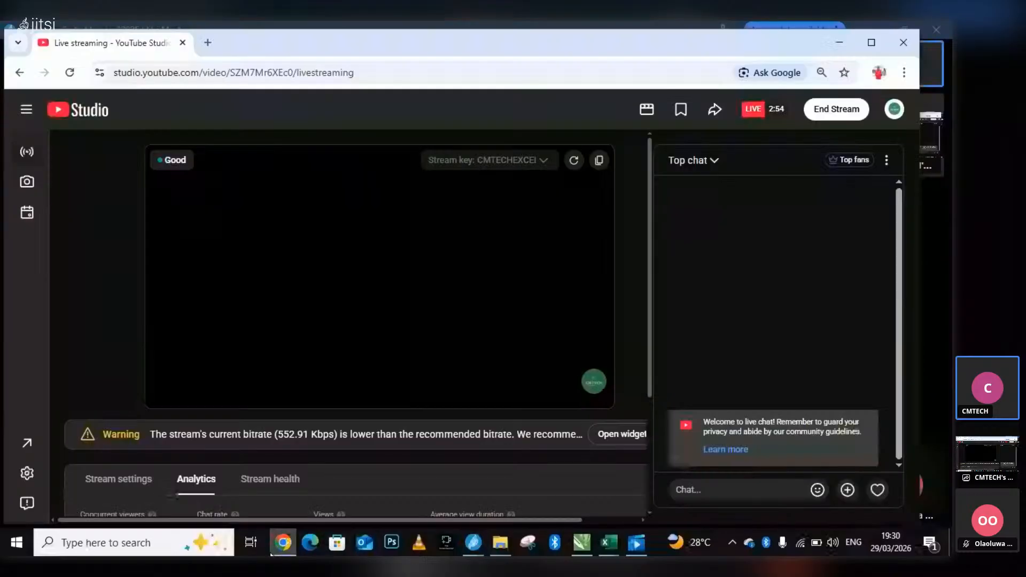
click(208, 42)
text(m)
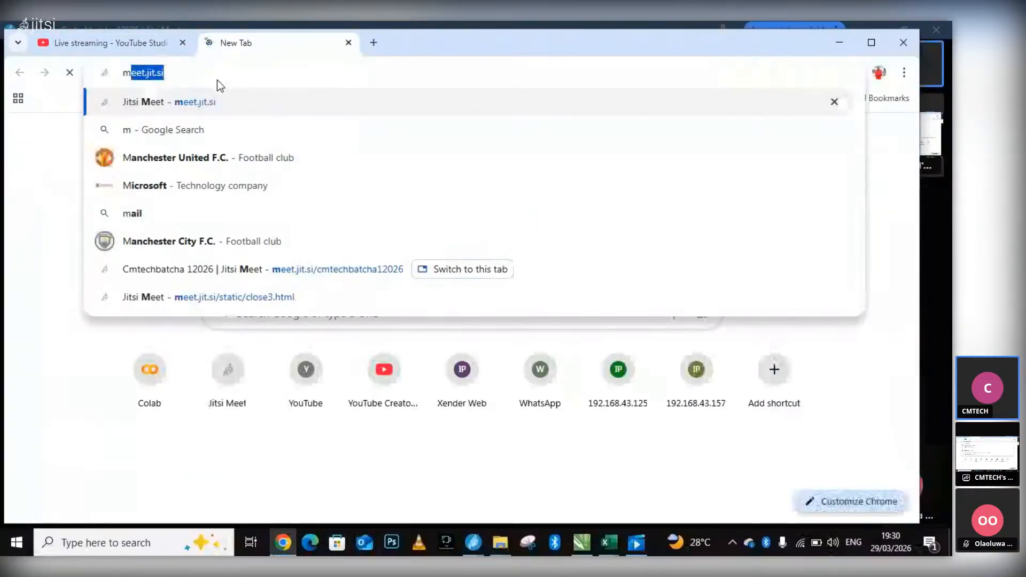
text(icro )
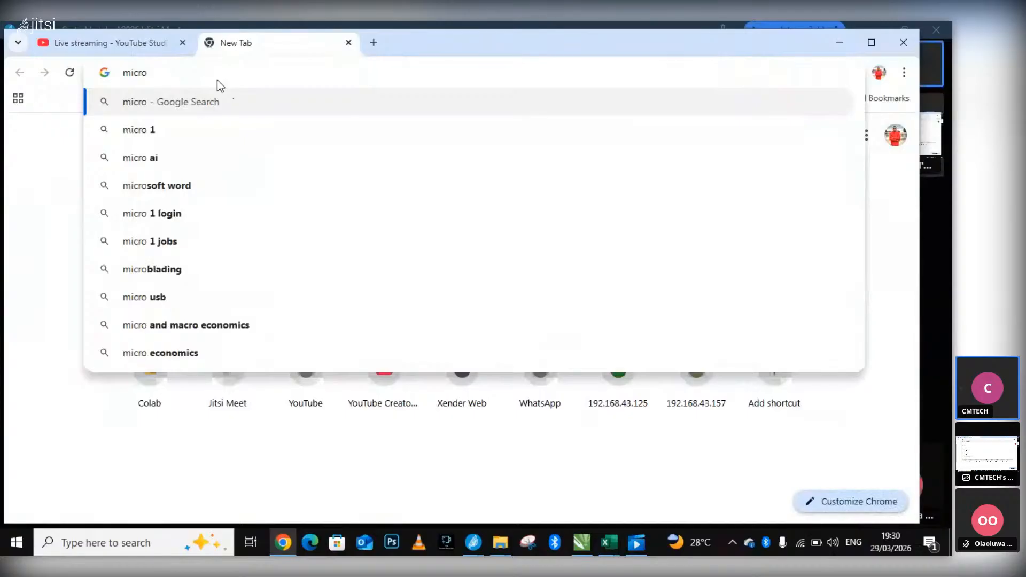
text(vba)
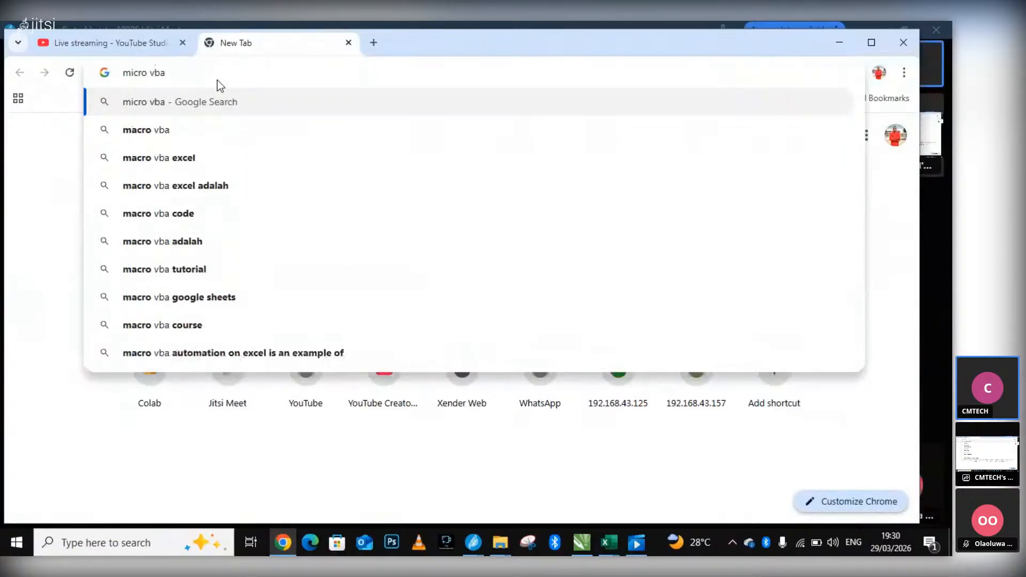
key(Down)
key(Down)
key(Return)
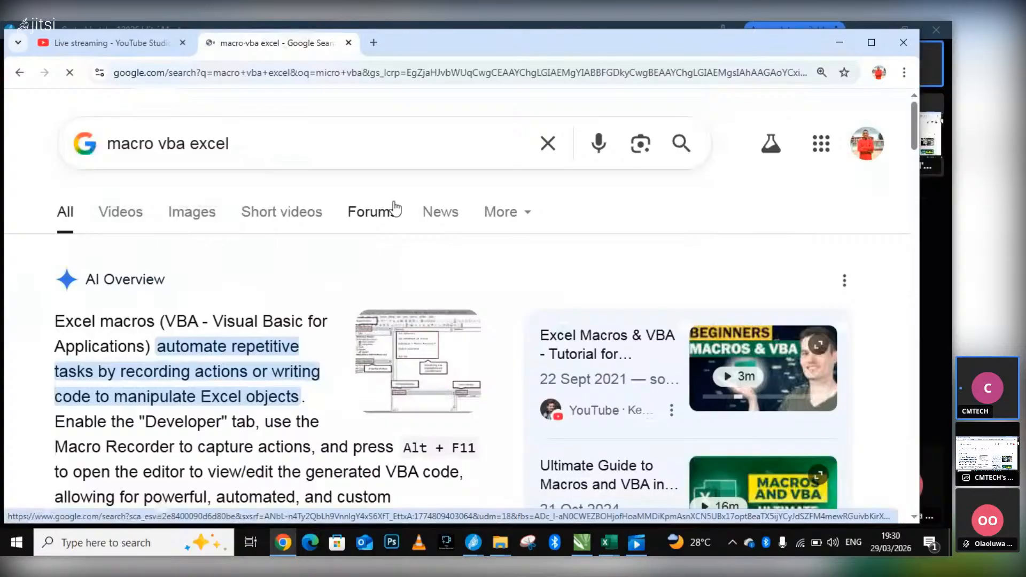
scroll(393, 209, down, 2)
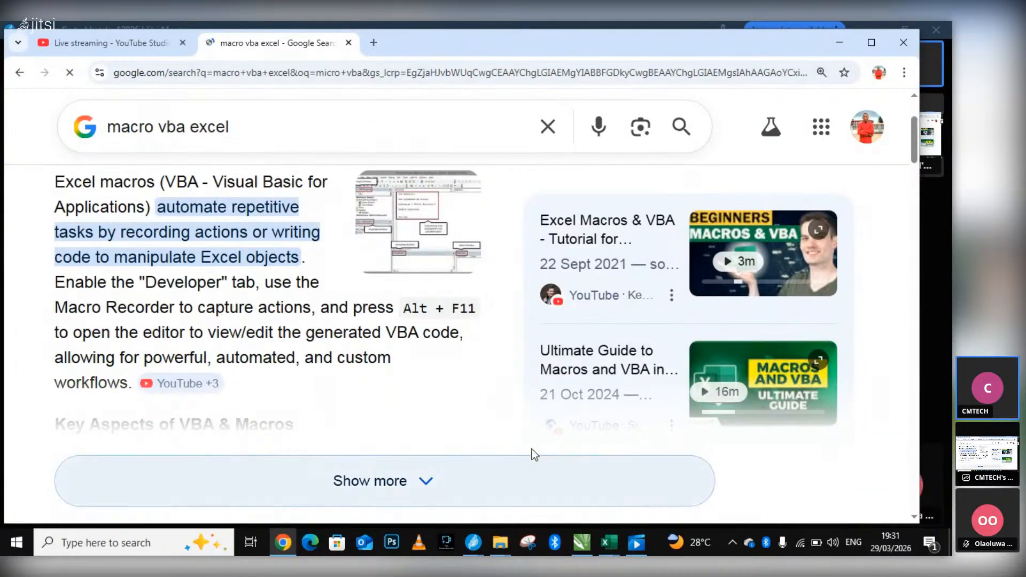
Switch between the Chrome search results and the Jitsi meeting, ending on the meeting window.
click(602, 533)
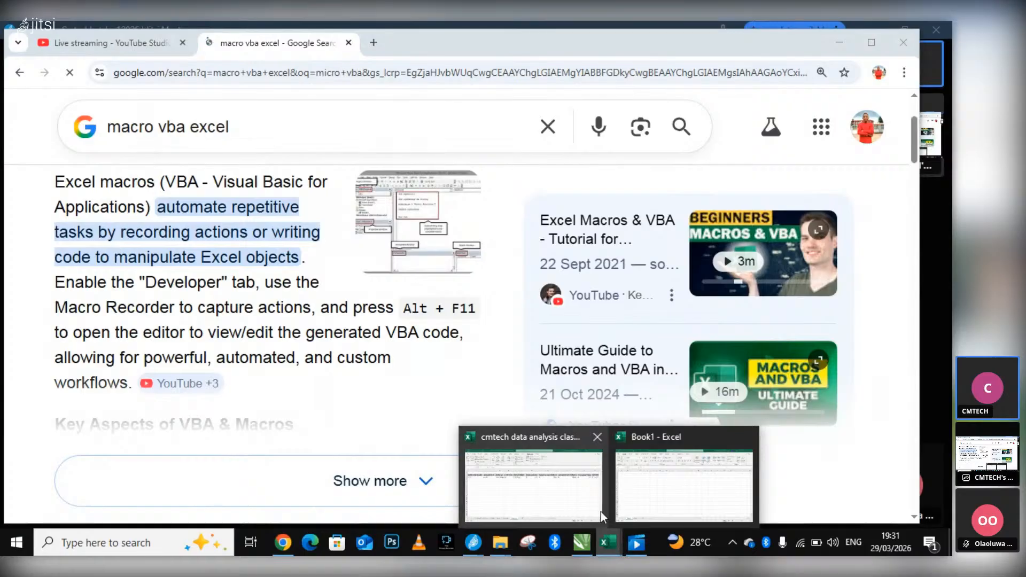
mouse_move(472, 543)
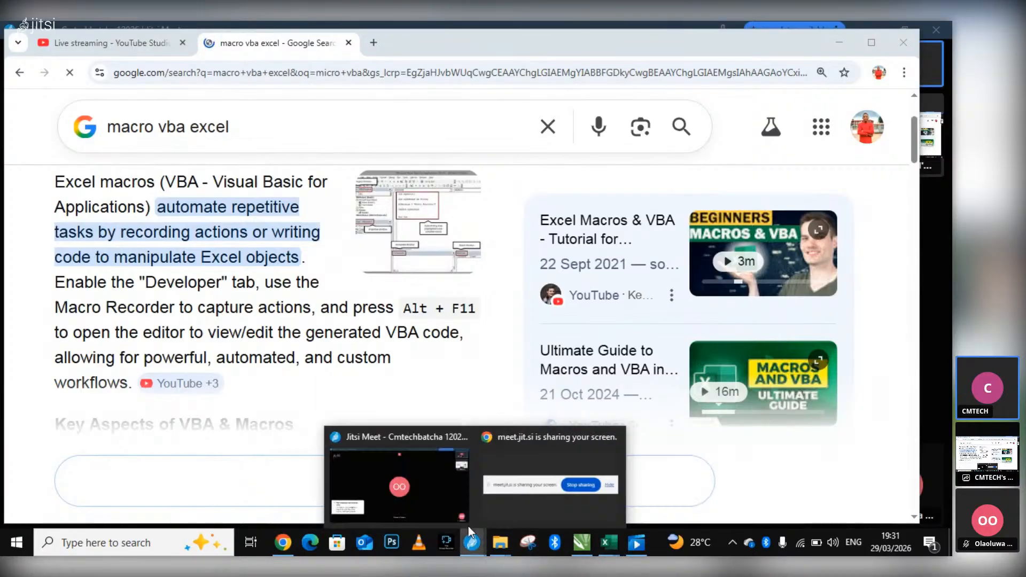
click(405, 479)
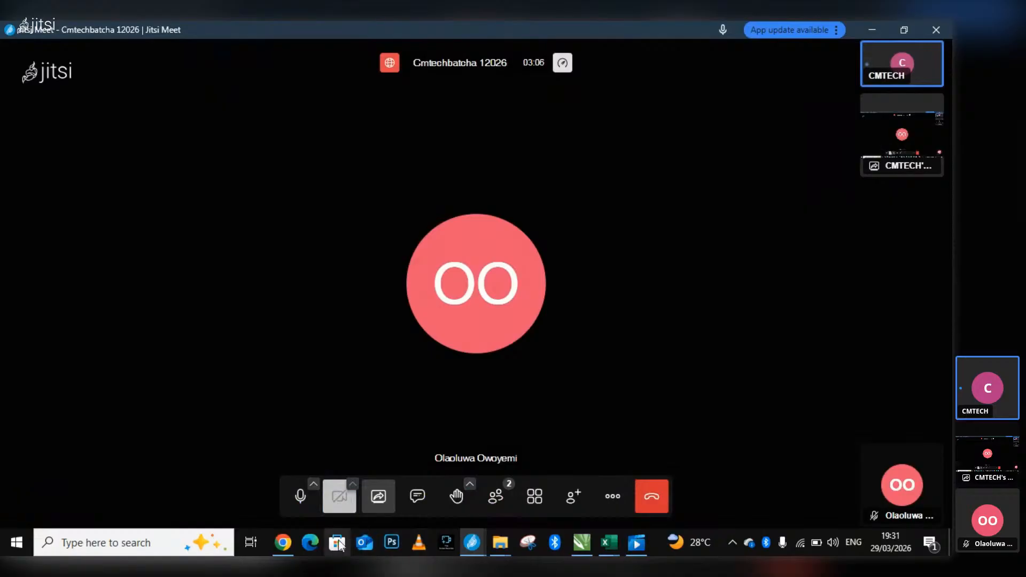
click(283, 542)
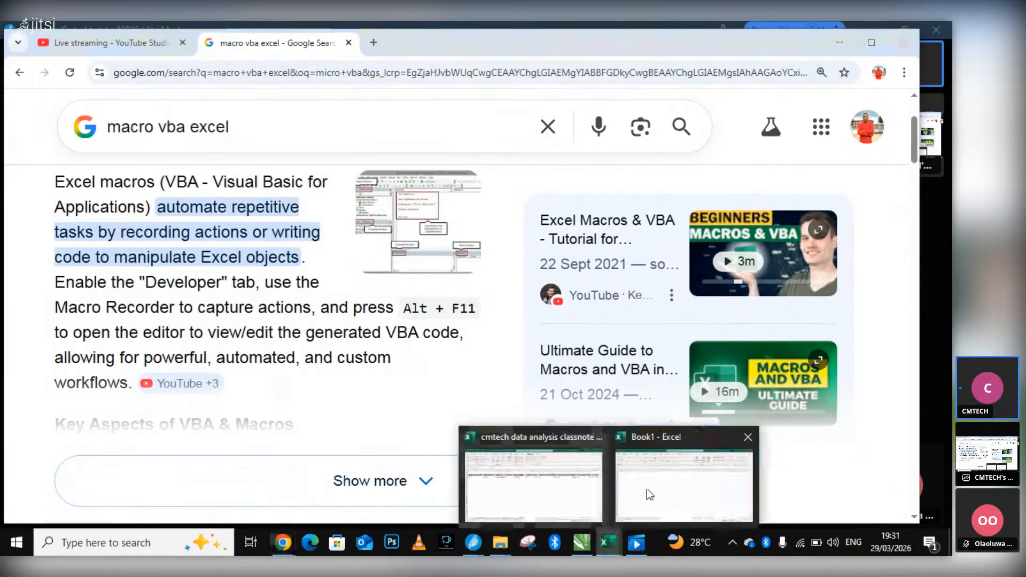
mouse_move(477, 548)
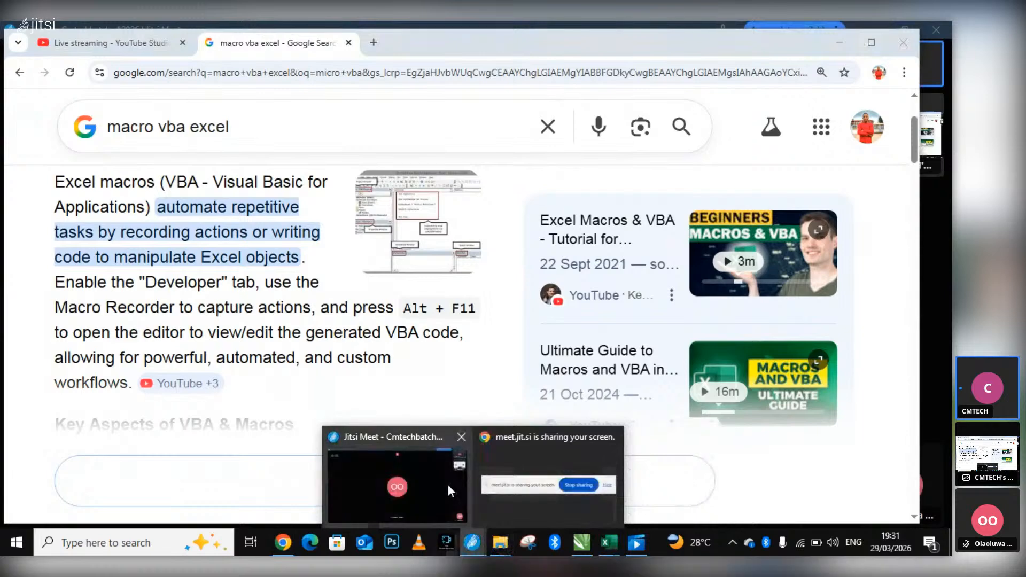
click(446, 482)
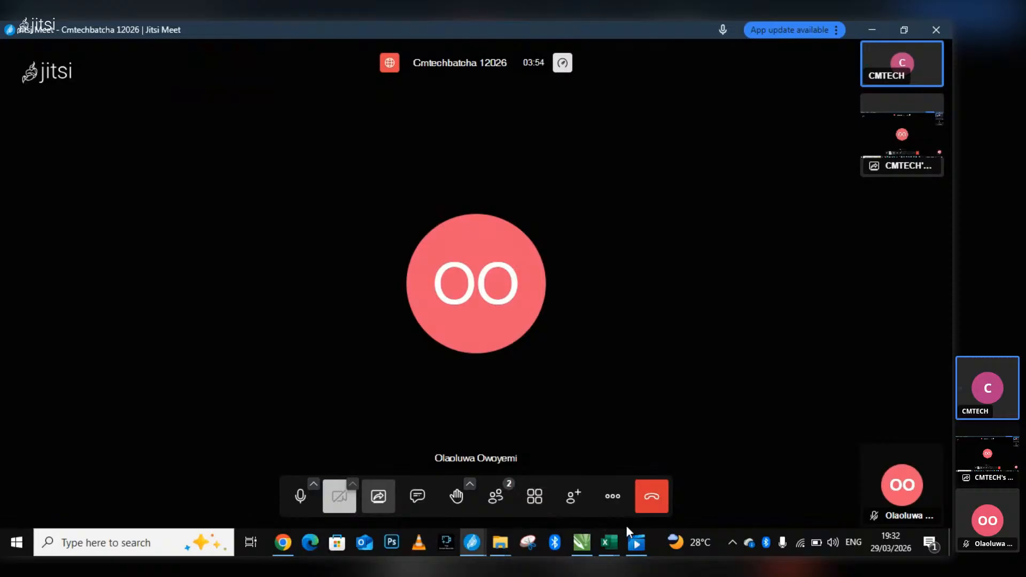
Switch to the Book1 workbook, show the command sources for customizing the Quick Access Toolbar under More Commands, and cancel without changes.
mouse_move(608, 542)
click(653, 477)
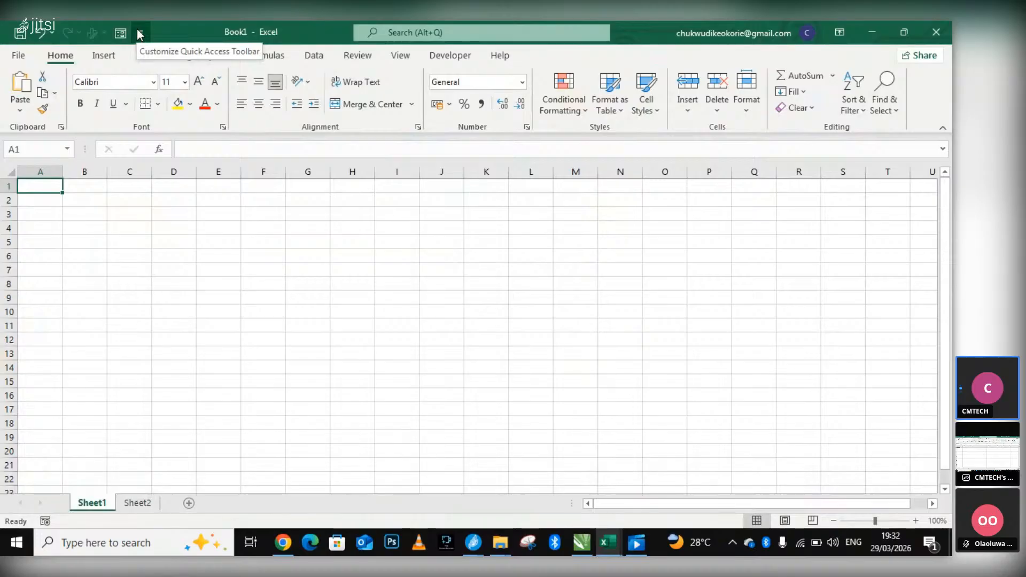
click(140, 32)
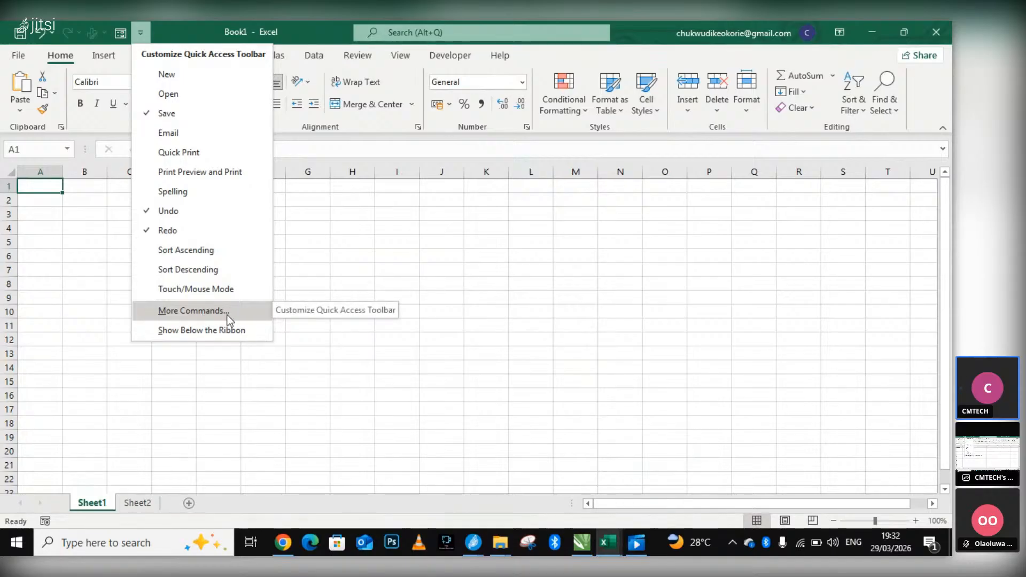
click(241, 312)
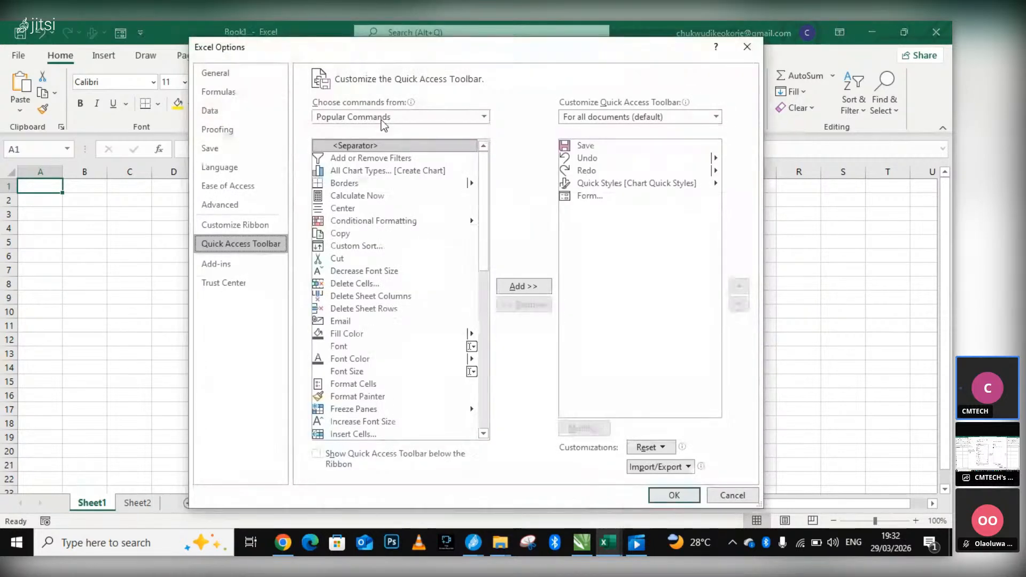
click(355, 116)
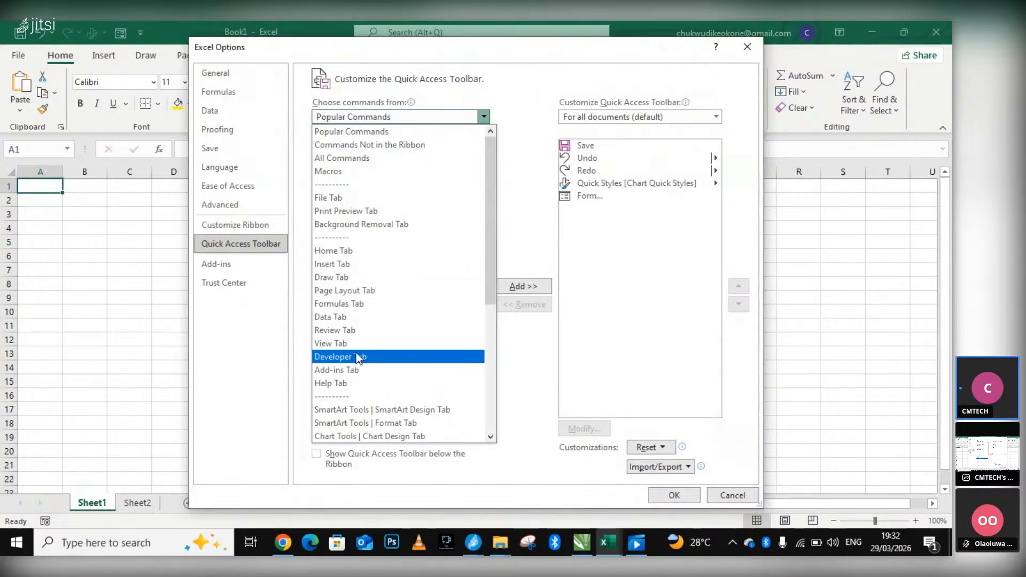
click(483, 117)
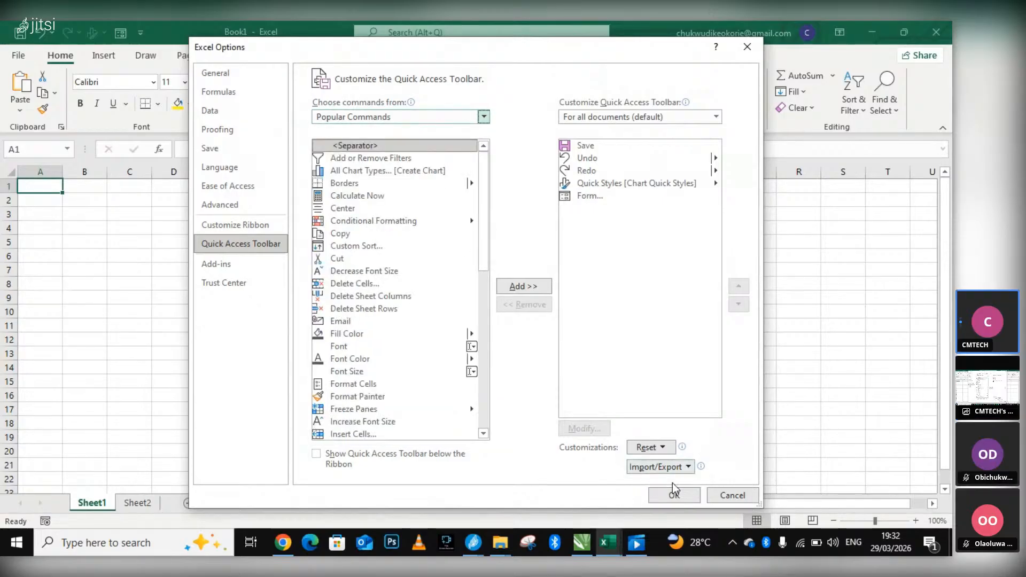
click(728, 492)
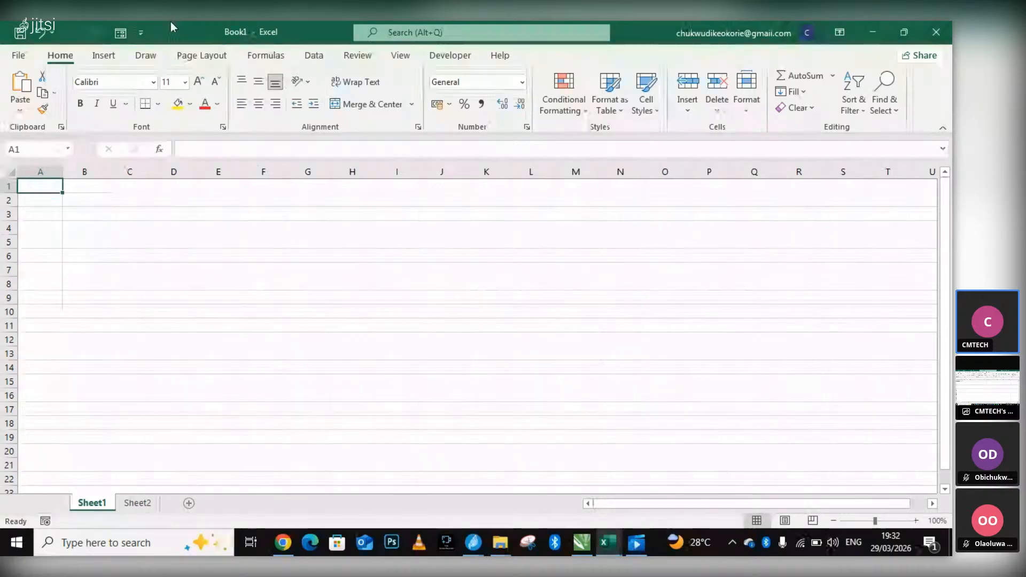
Show the Quick Access Toolbar's customization choices in Book1 and return to the Jitsi meeting.
click(140, 33)
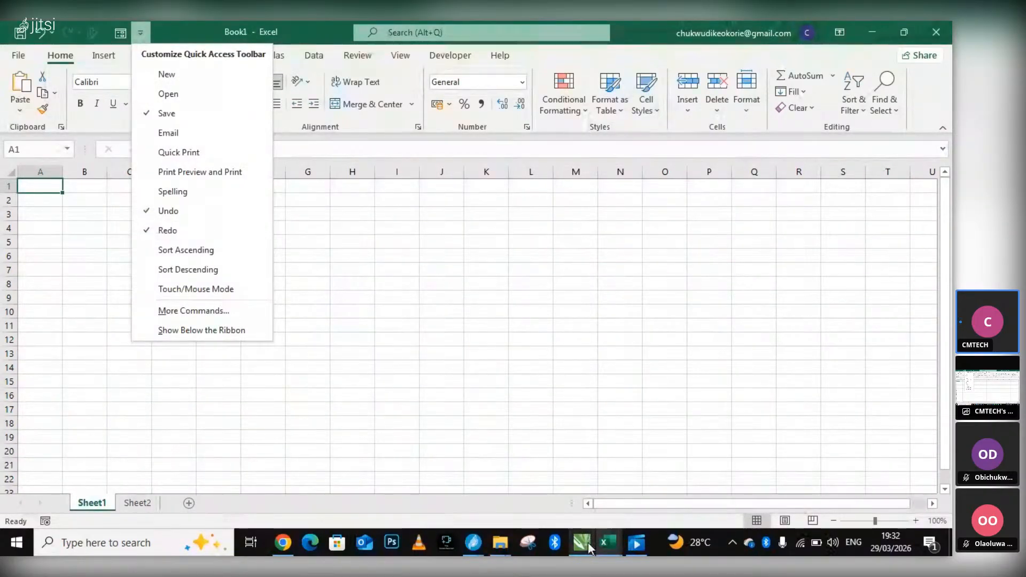
click(472, 543)
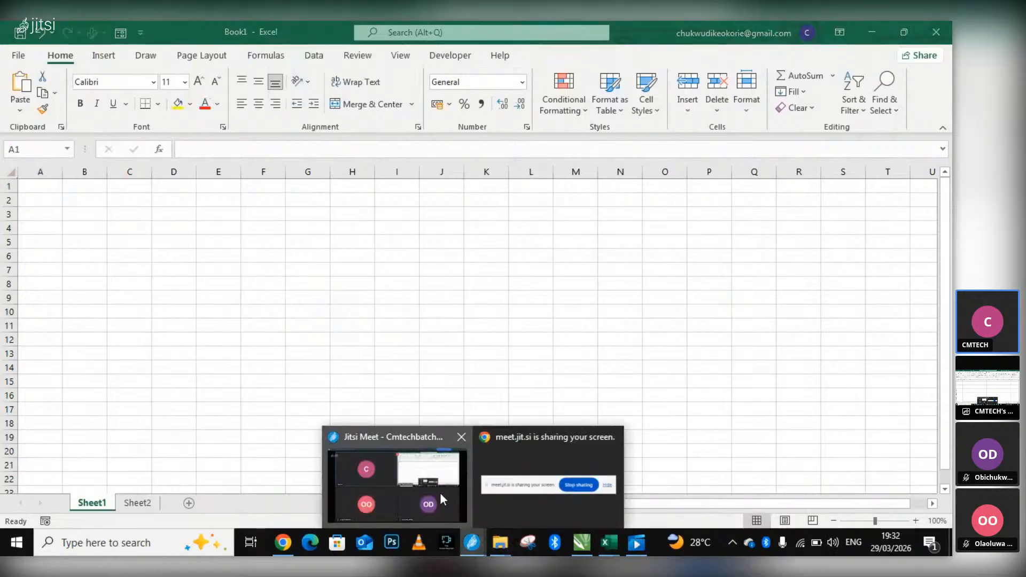
click(440, 492)
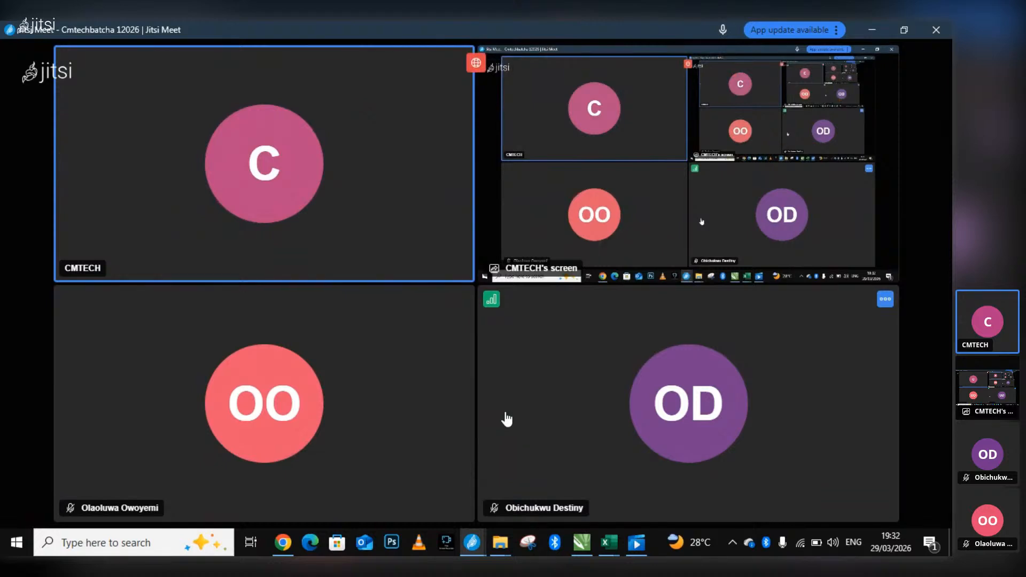
mouse_move(289, 540)
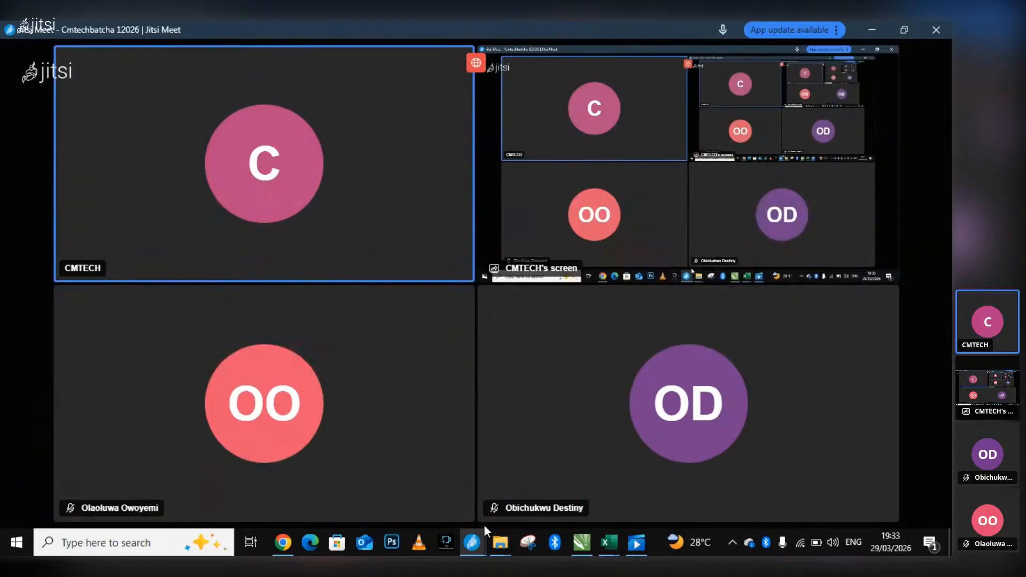
mouse_move(517, 510)
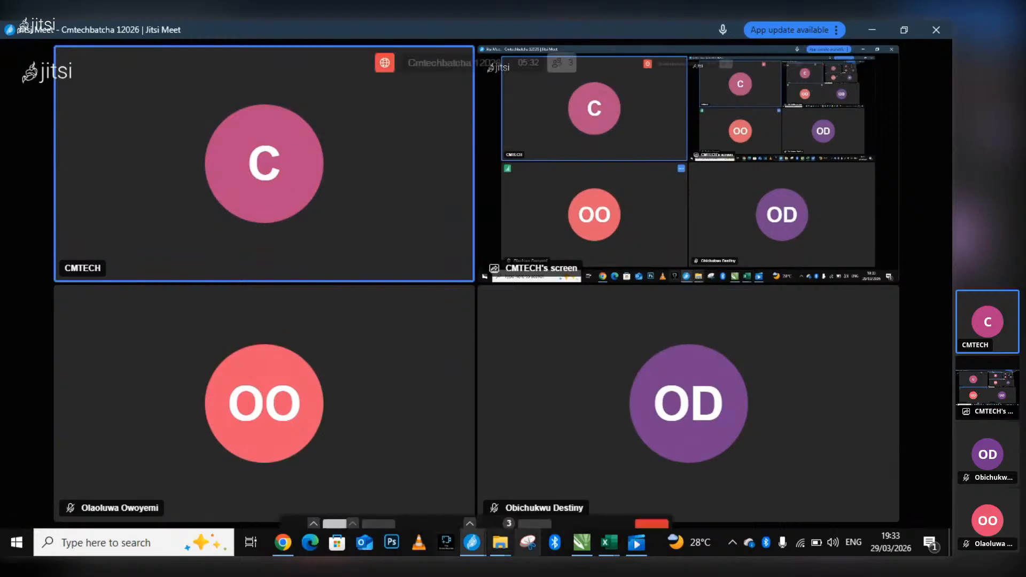
Show the "macro vba excel" search results in Chrome and the CMTECH FLIARS.cdr drawing in CorelDRAW, returning to the Jitsi meeting.
mouse_move(611, 549)
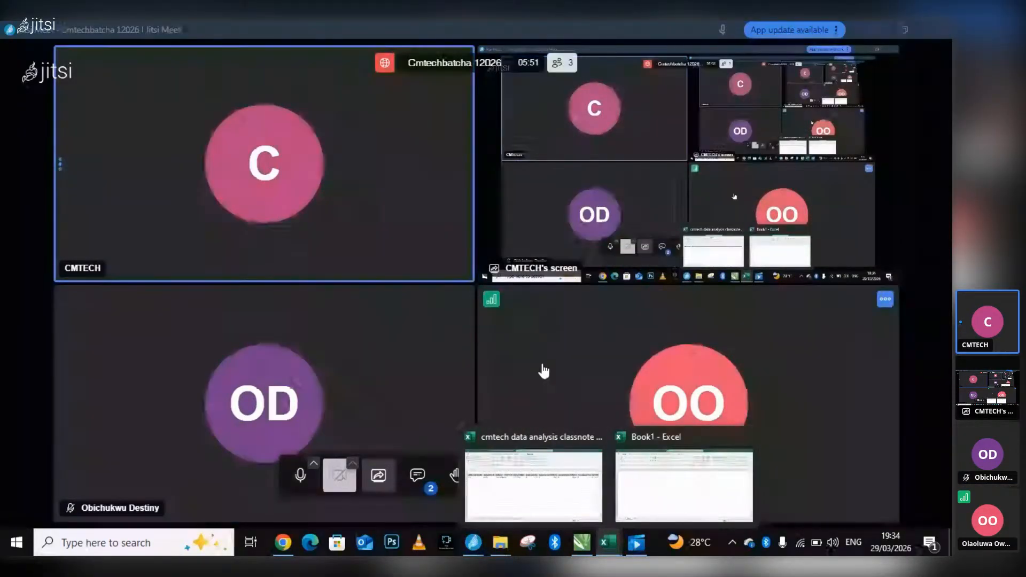
click(273, 553)
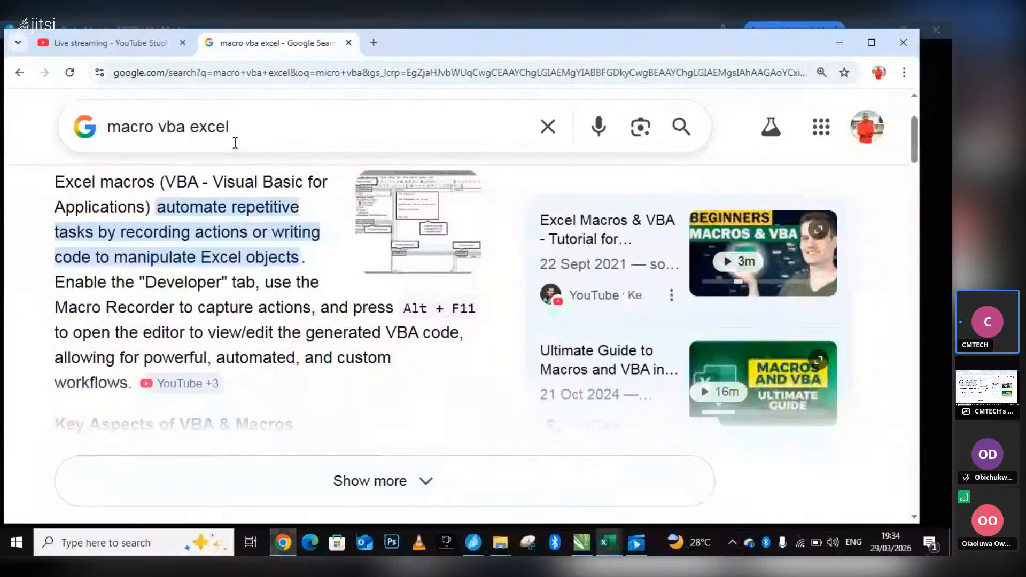
click(595, 536)
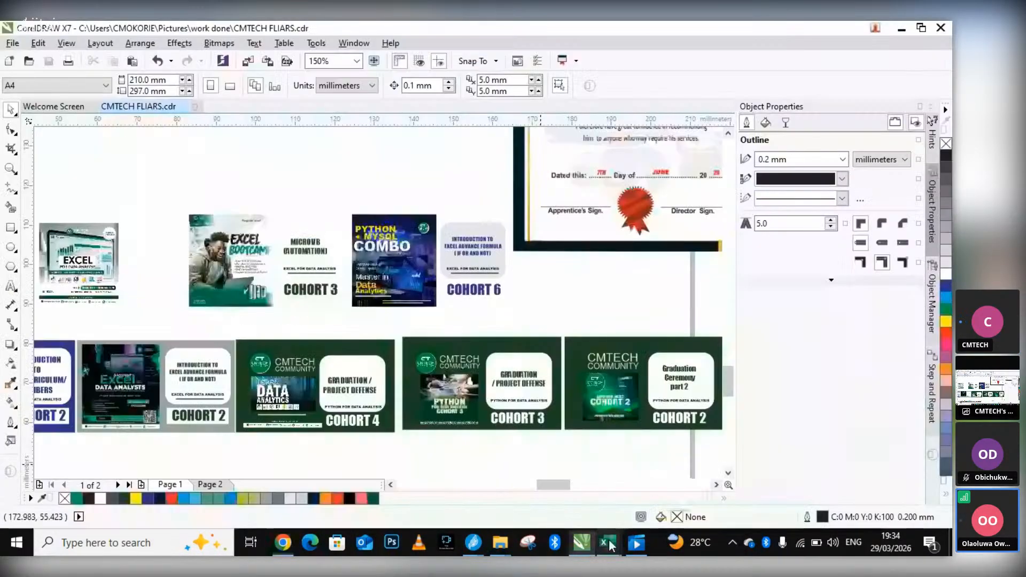
mouse_move(467, 552)
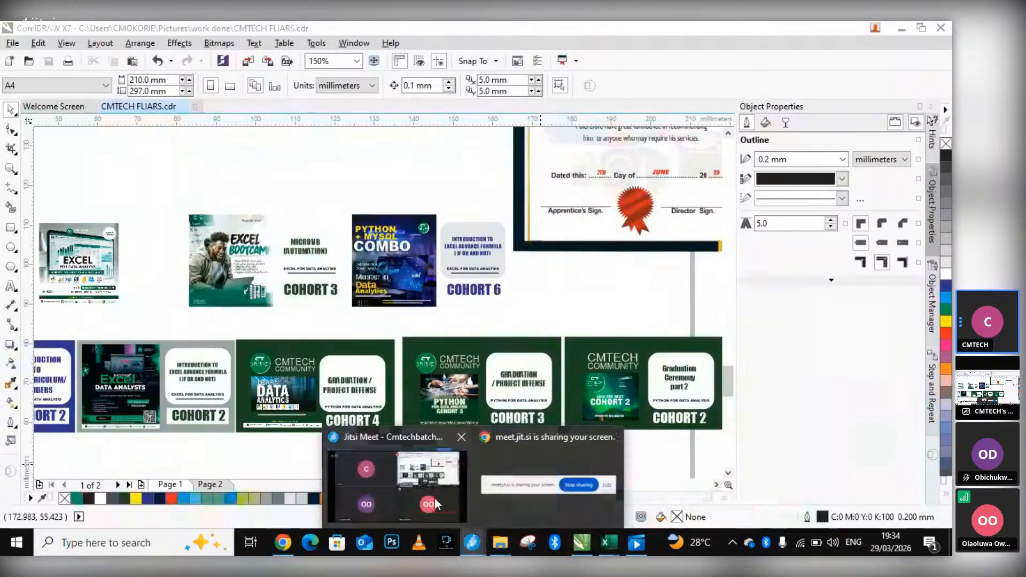
click(426, 502)
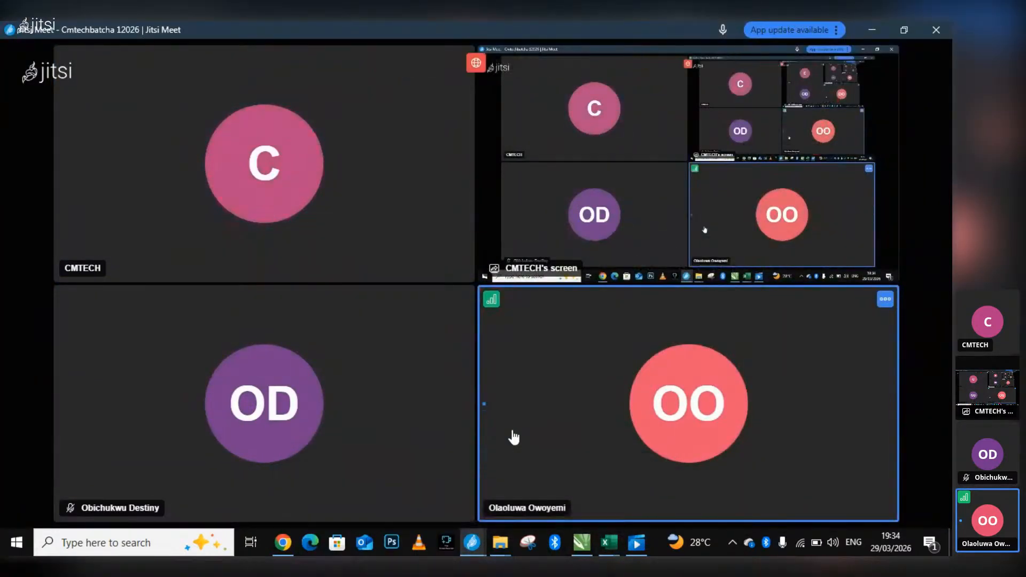
Return to Book1 in Excel, point out the Developer Tab among the Quick Access Toolbar command sources, and cancel the options.
mouse_move(283, 543)
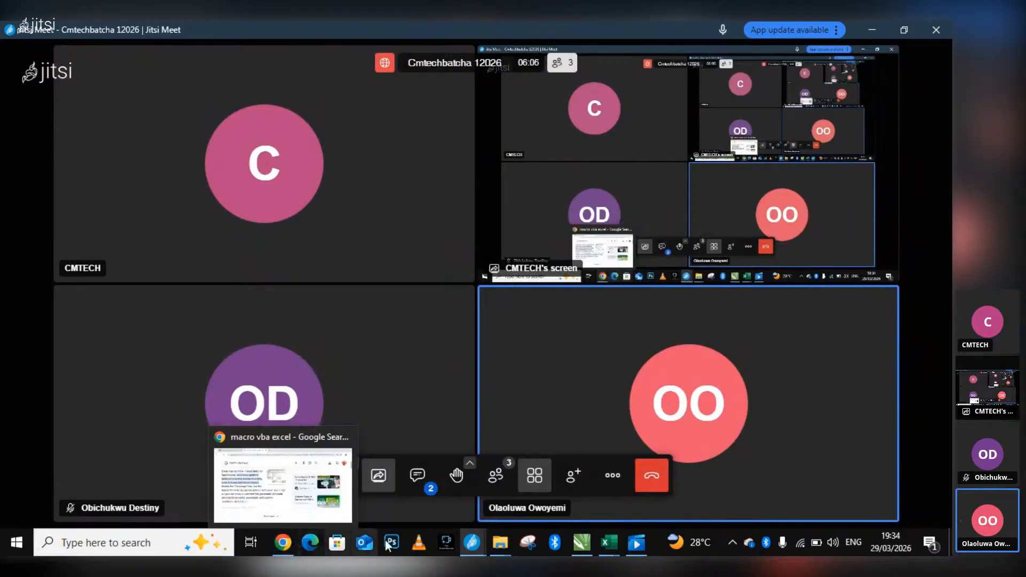
click(609, 542)
click(623, 486)
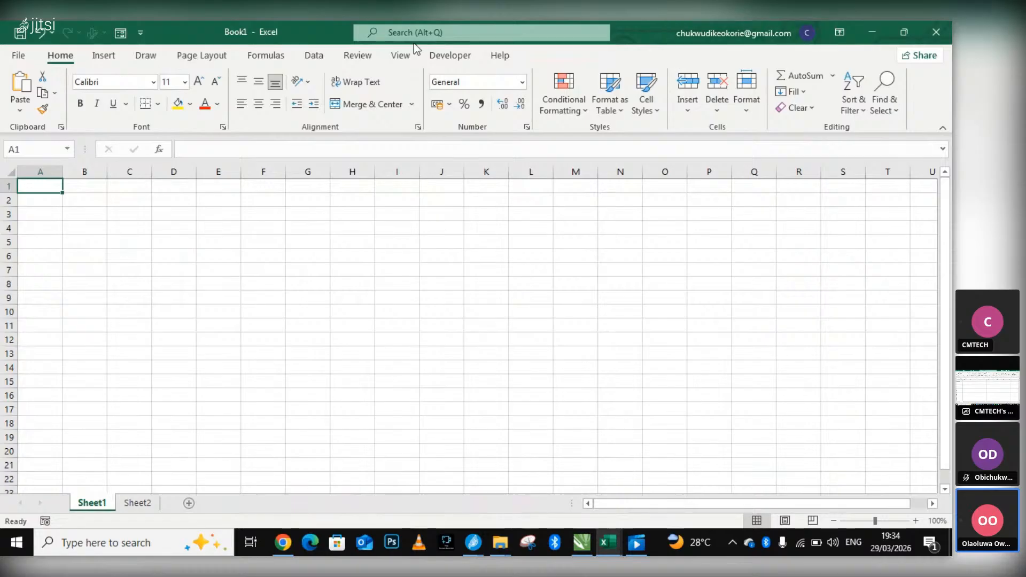
click(138, 36)
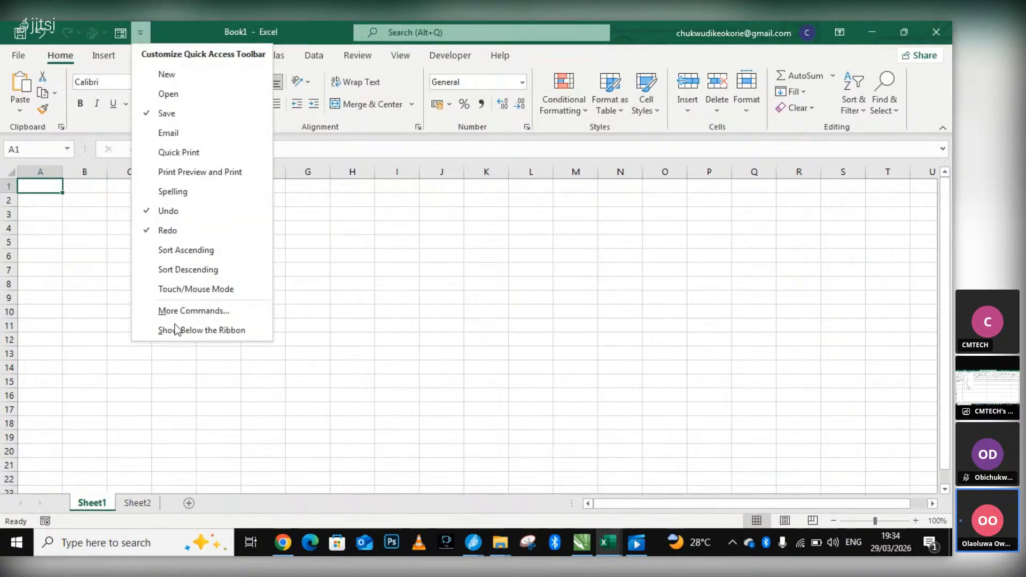
click(184, 310)
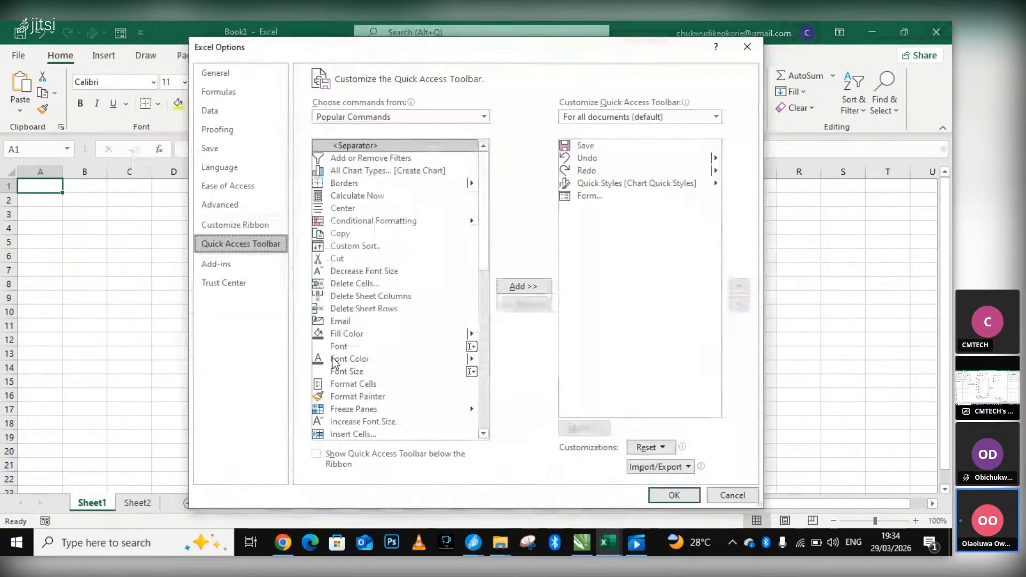
click(483, 116)
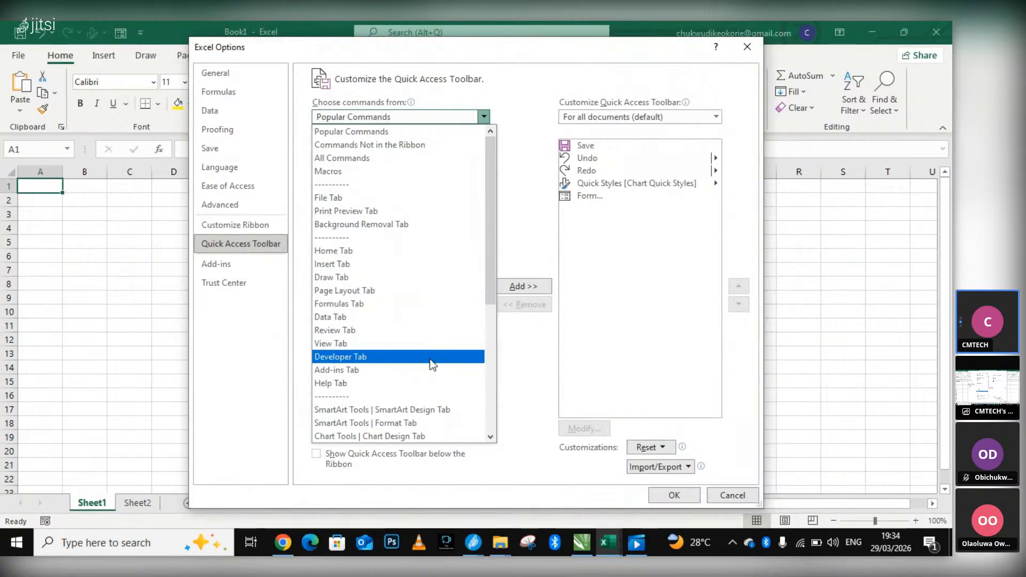
key(Up)
click(732, 495)
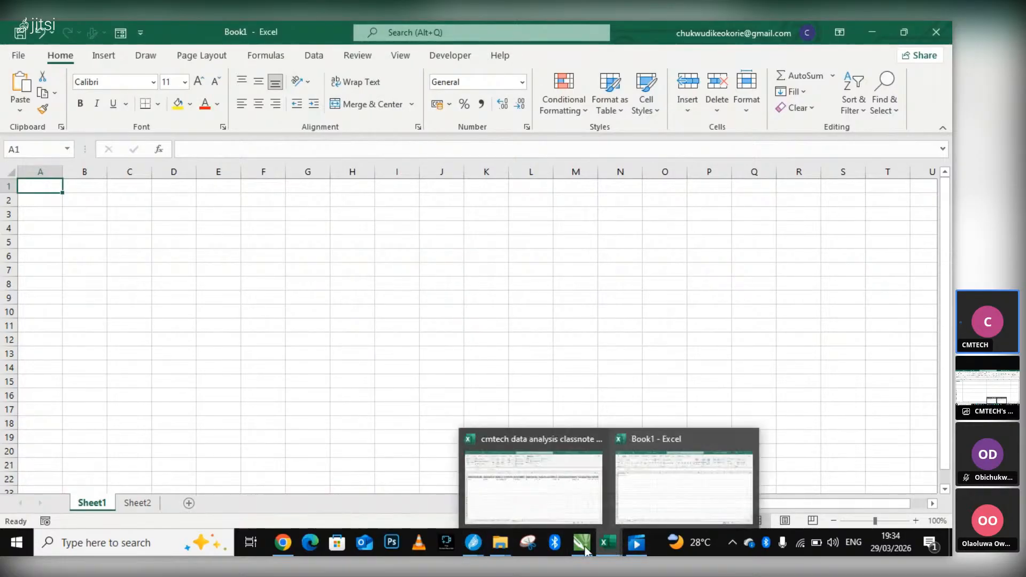
Show the Google results for macros in Chrome, return to Book1, and briefly display the Quick Access Toolbar's customization choices.
click(283, 543)
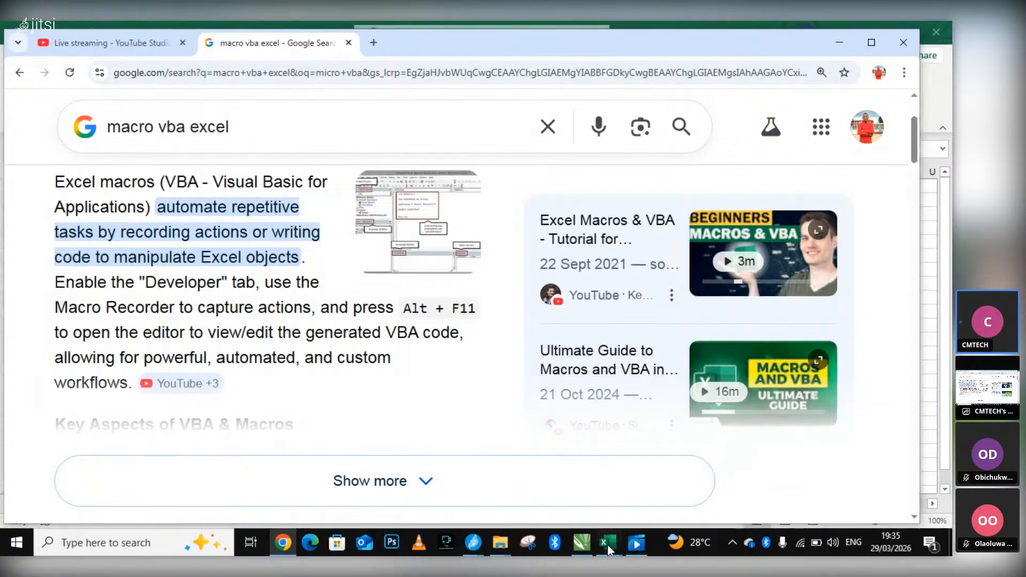
mouse_move(608, 545)
click(627, 495)
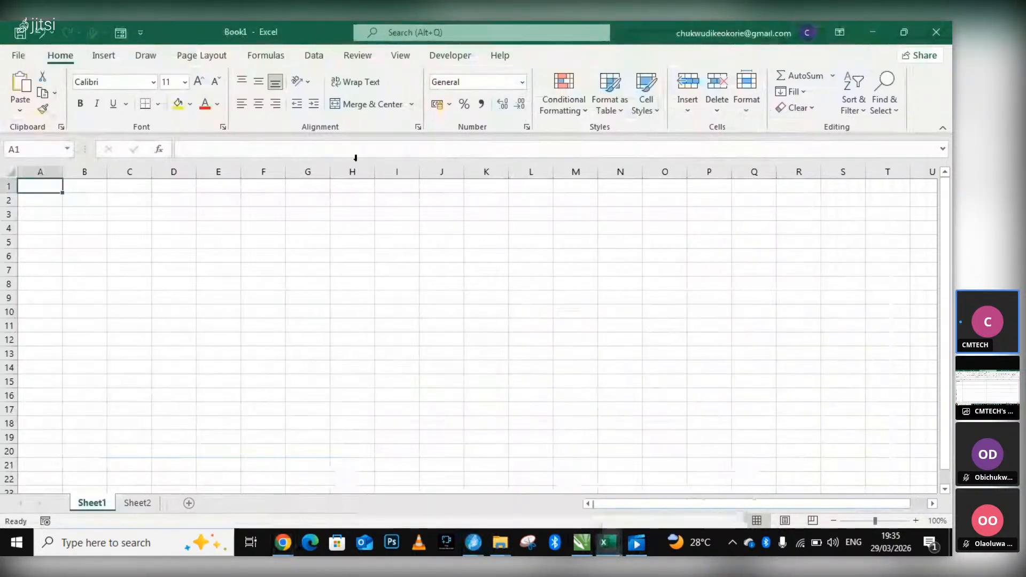
click(138, 40)
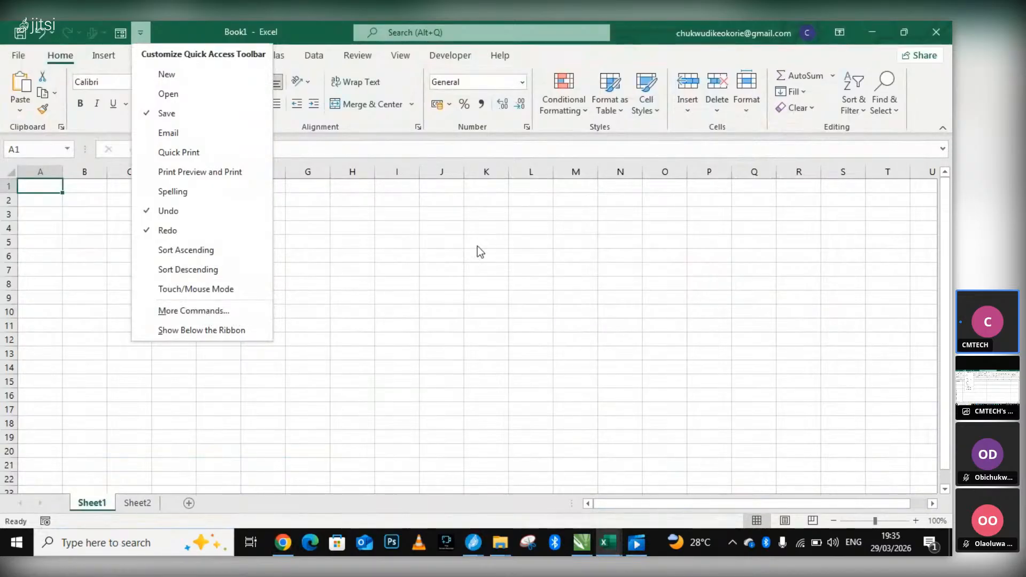
click(454, 272)
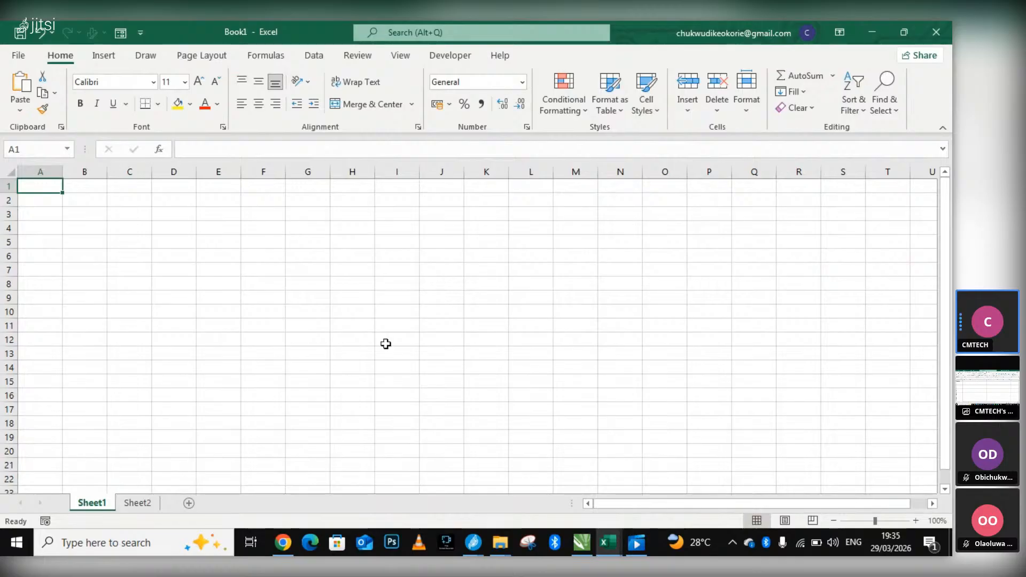
Switch from Book1 to the Jitsi meeting and alternately mute and unmute the microphone, leaving it unmuted.
mouse_move(472, 547)
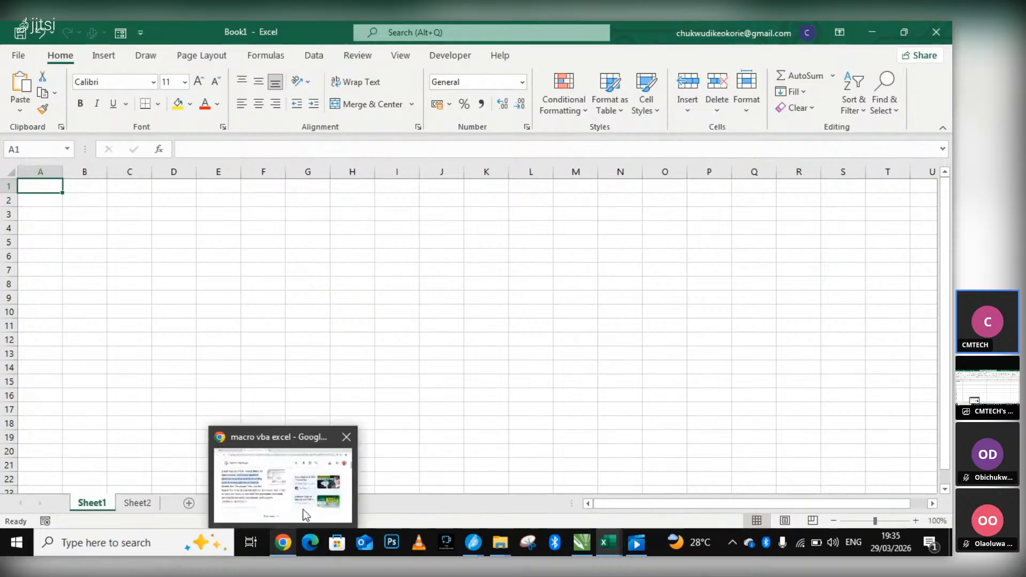
click(417, 485)
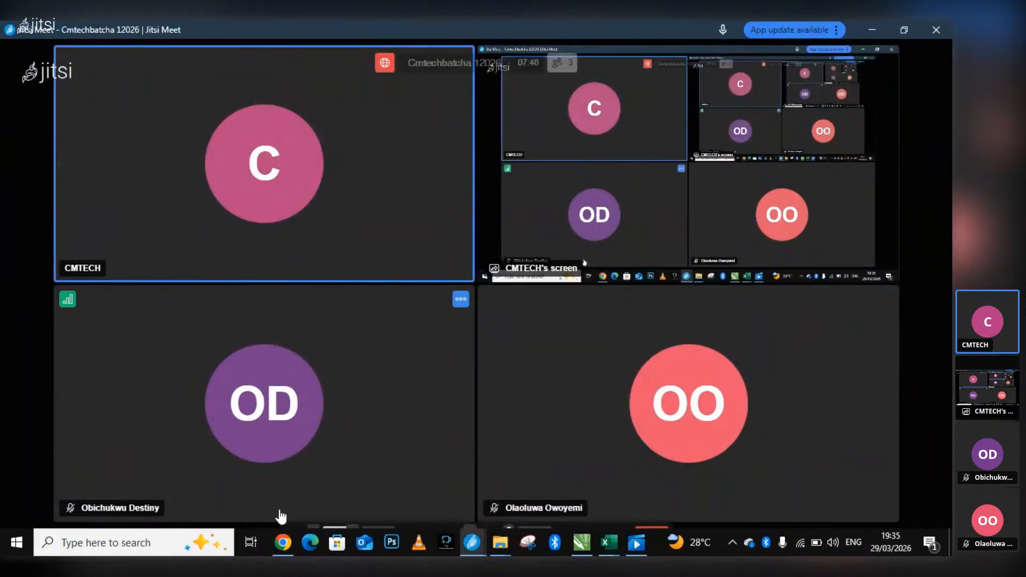
mouse_move(310, 481)
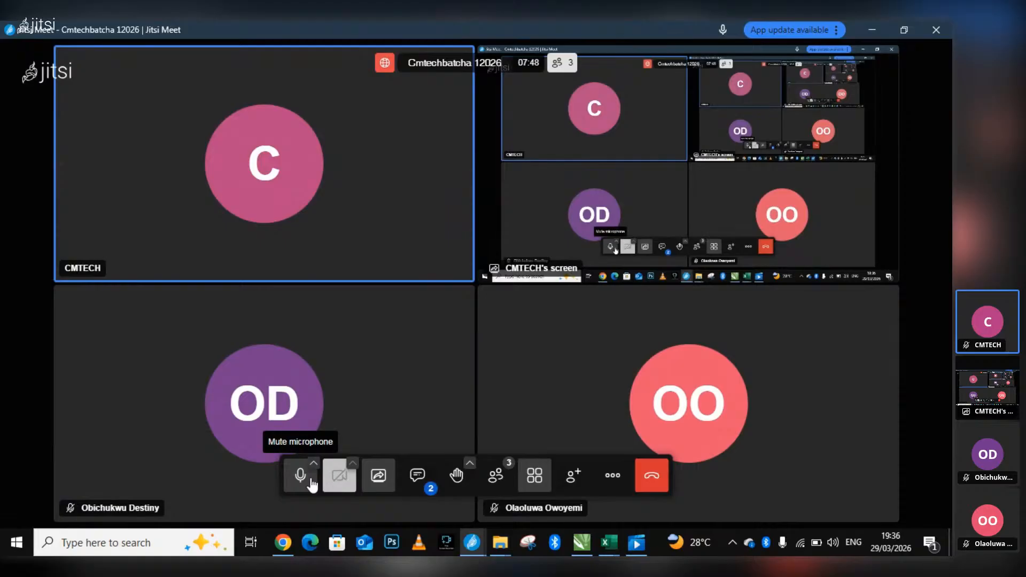
click(313, 483)
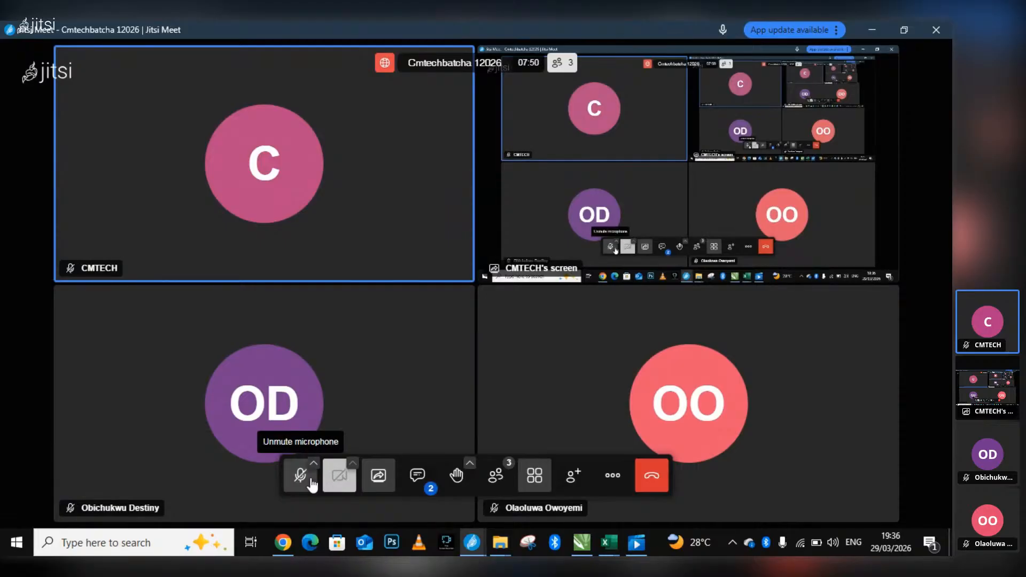
click(312, 483)
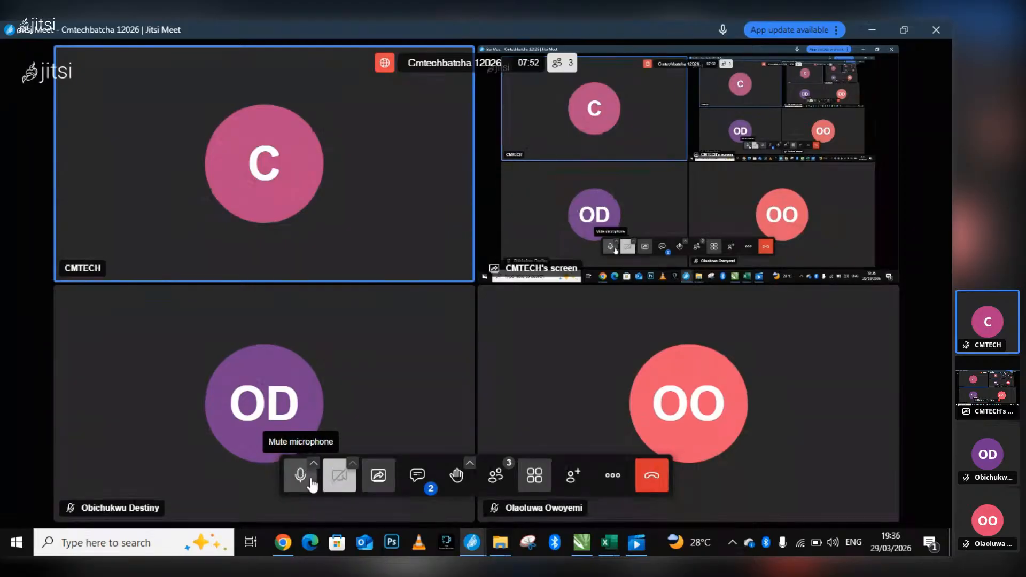
click(313, 484)
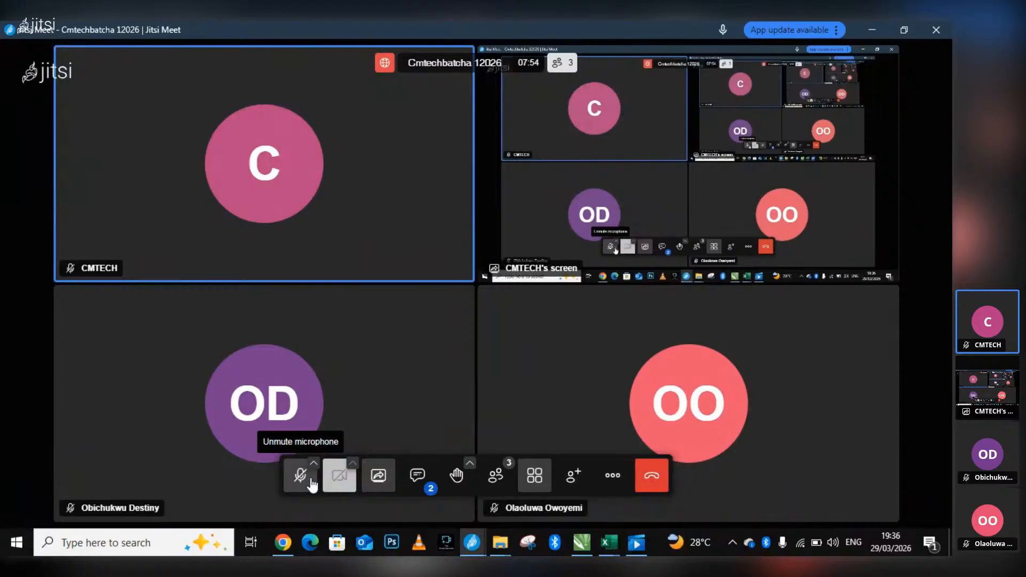
click(313, 484)
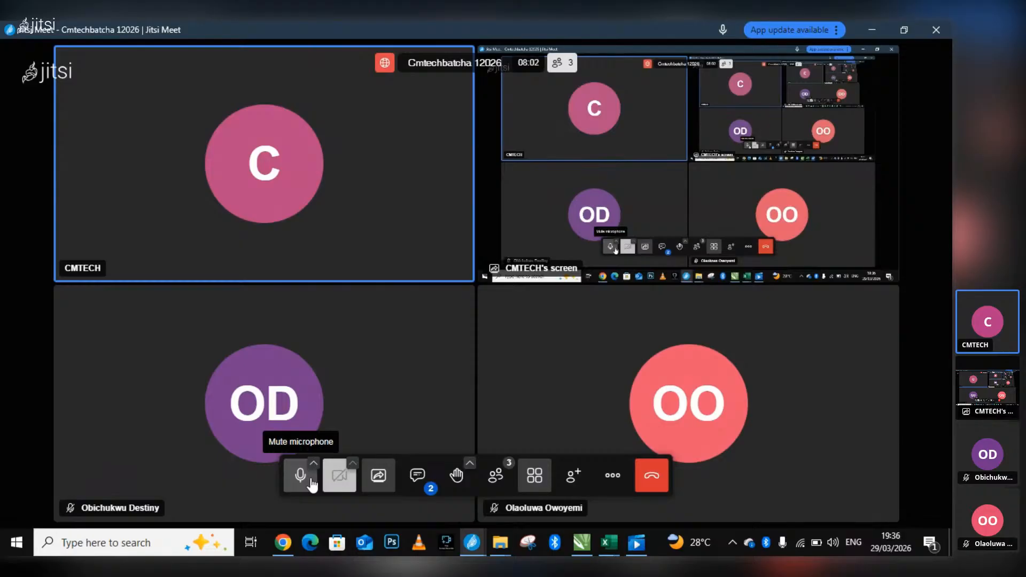
click(313, 485)
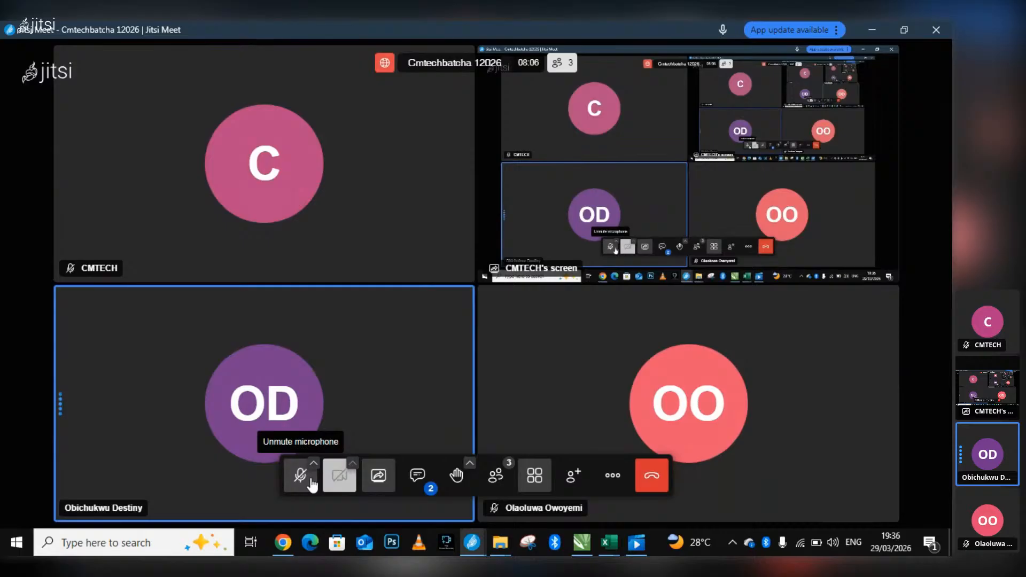
click(312, 484)
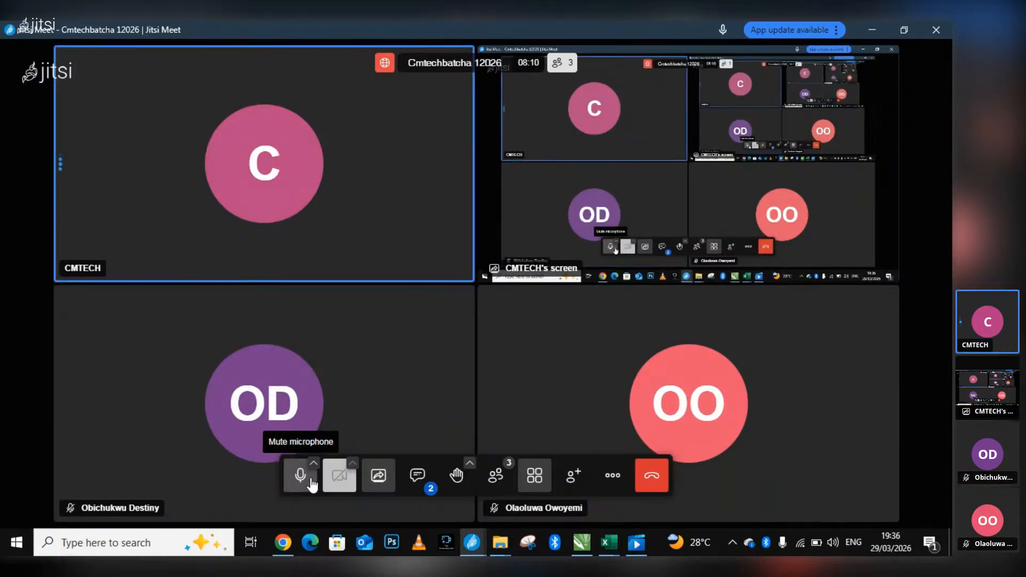
Alternately mute and unmute the Jitsi microphone, and restore the tile view of all participants with the microphone unmuted.
click(312, 485)
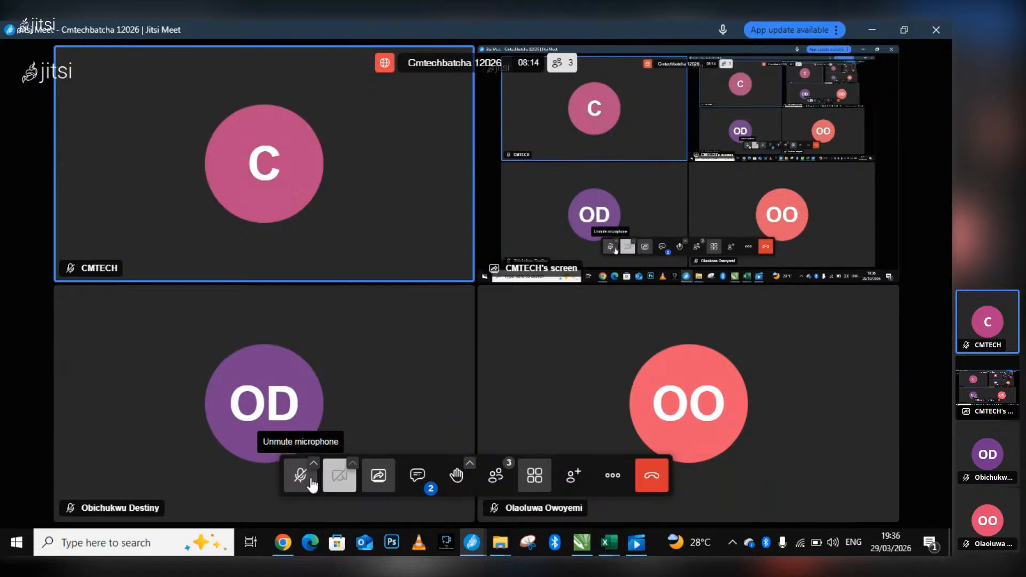
click(313, 485)
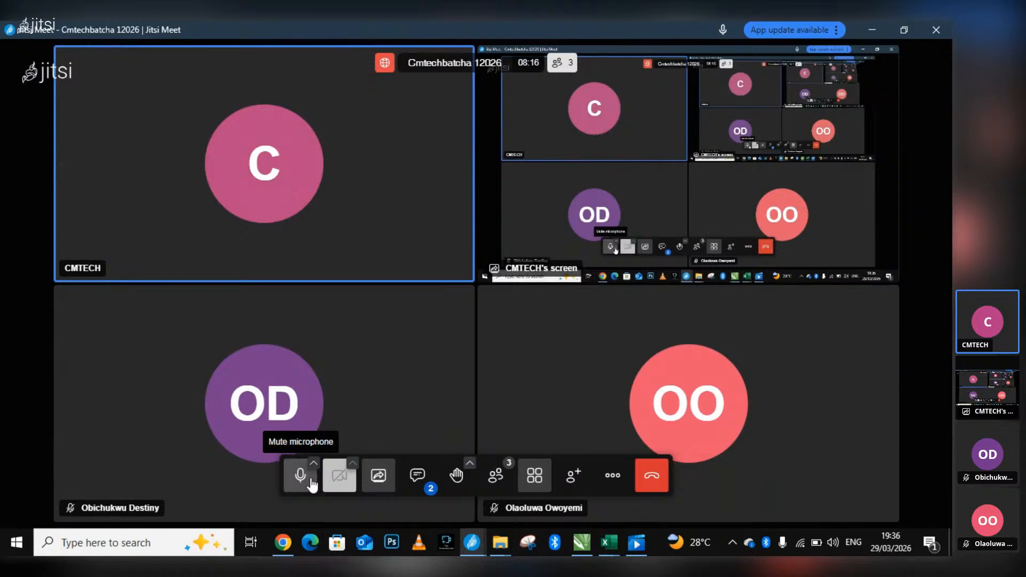
click(313, 484)
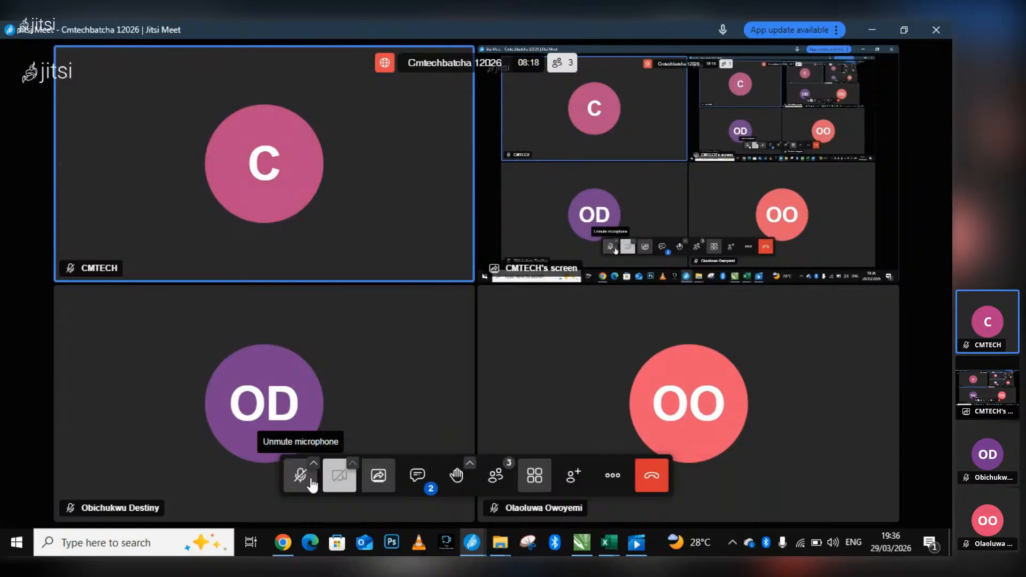
click(313, 484)
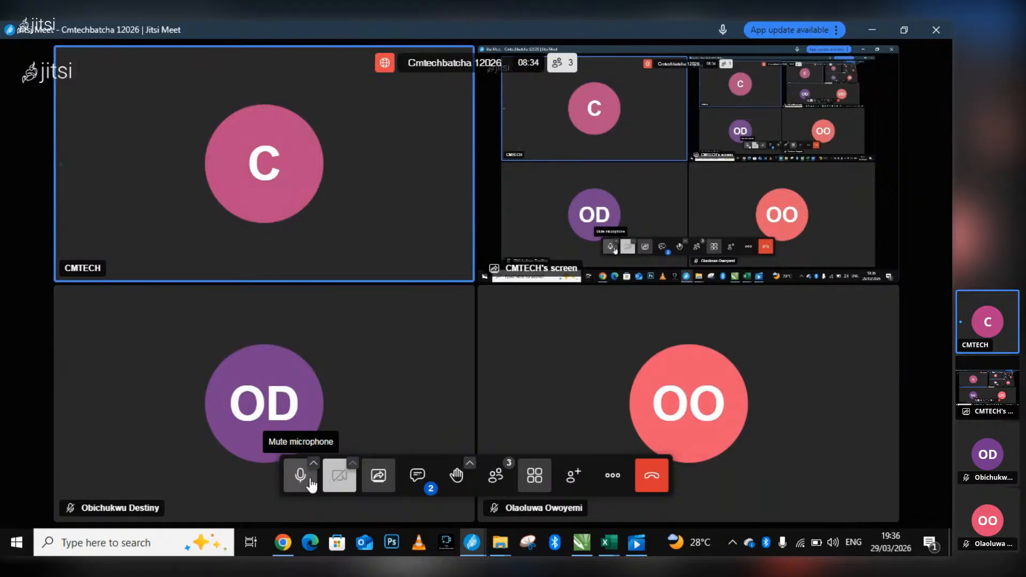
click(310, 479)
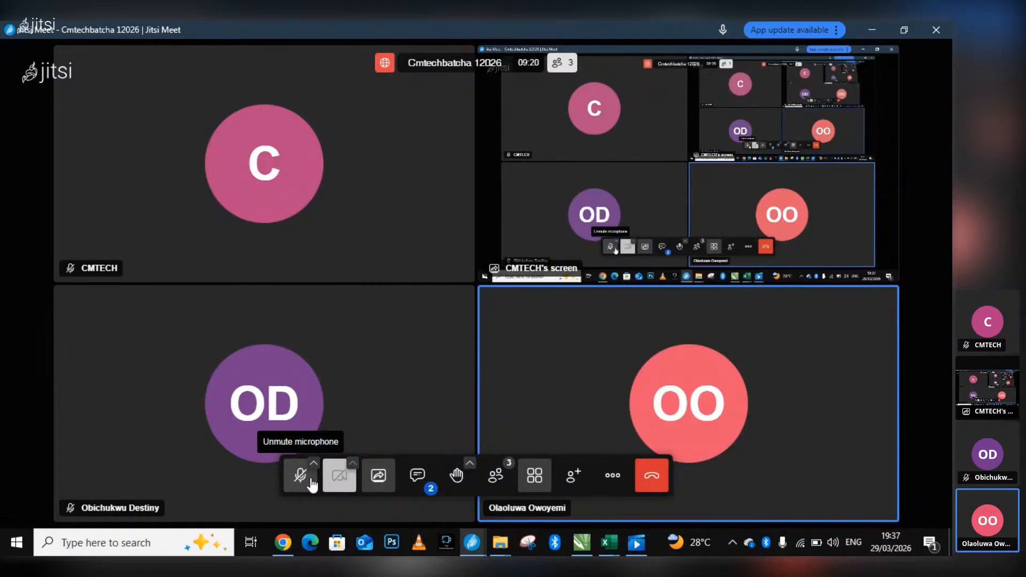
click(302, 418)
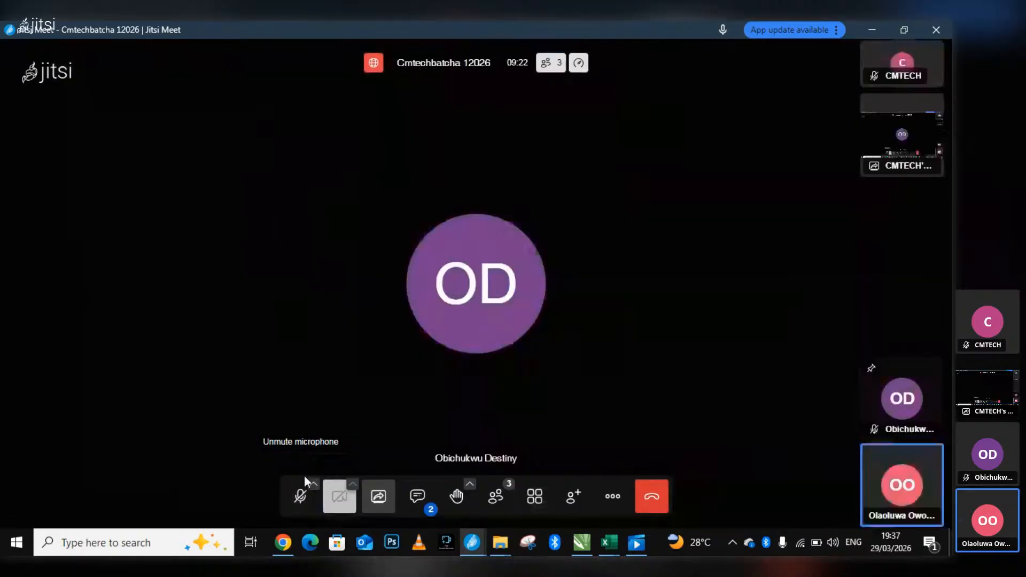
click(534, 496)
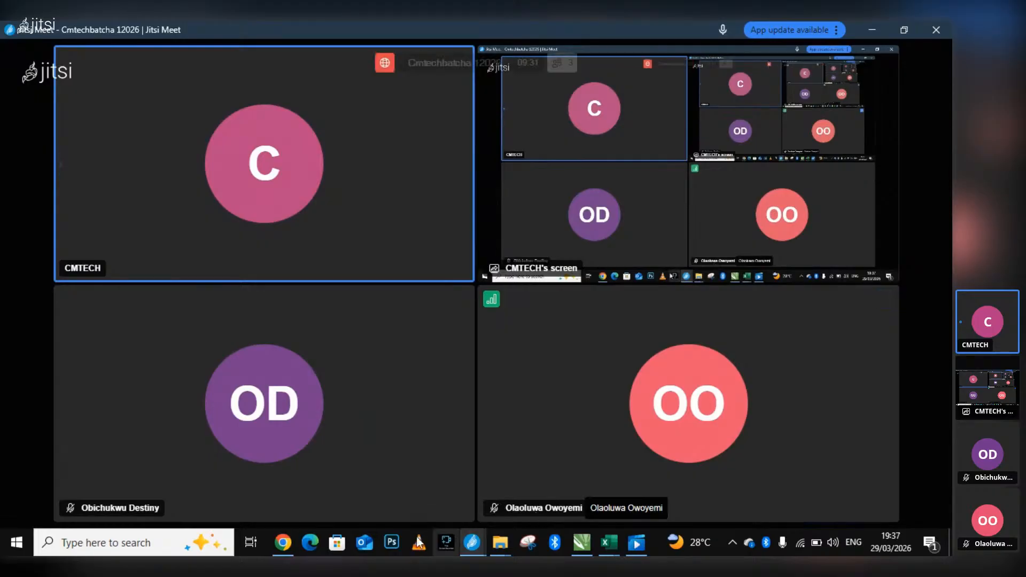
Switch to Chrome, search Google for "inventory management" in place of the macro query, and return to the Jitsi meeting.
click(282, 543)
drag(251, 133, 106, 132)
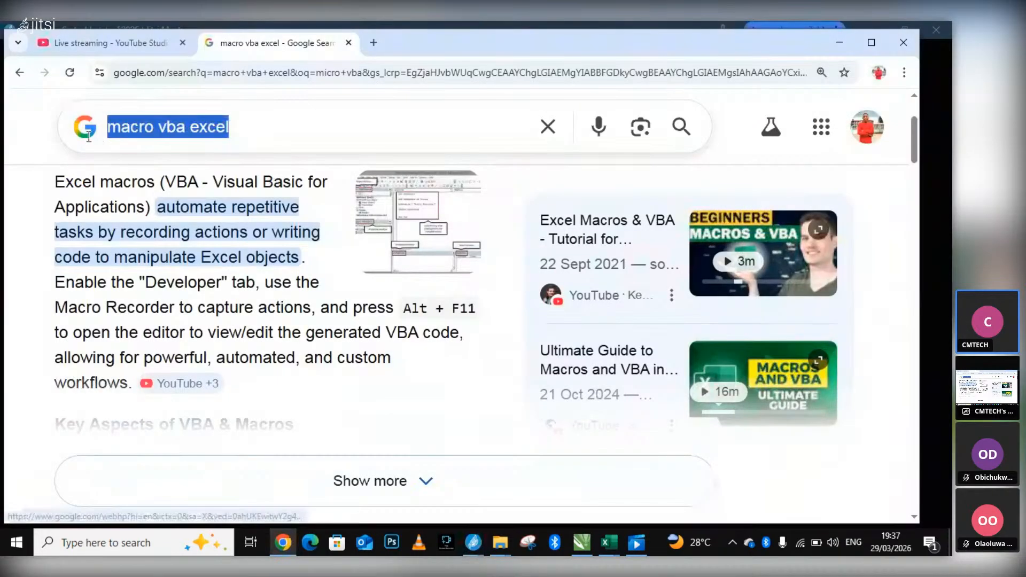
key(BackSpace)
text(in)
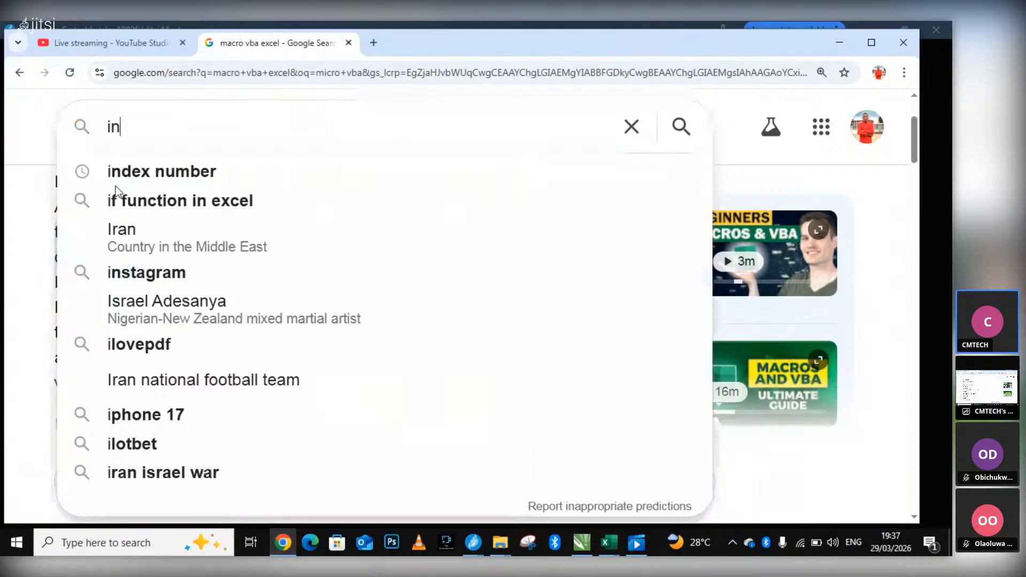
text(ve)
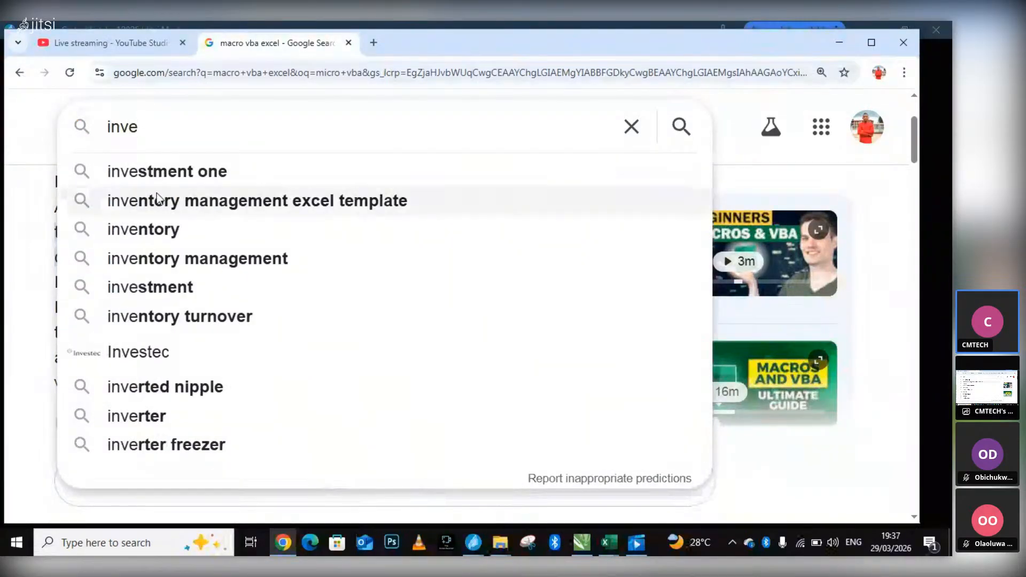
click(188, 258)
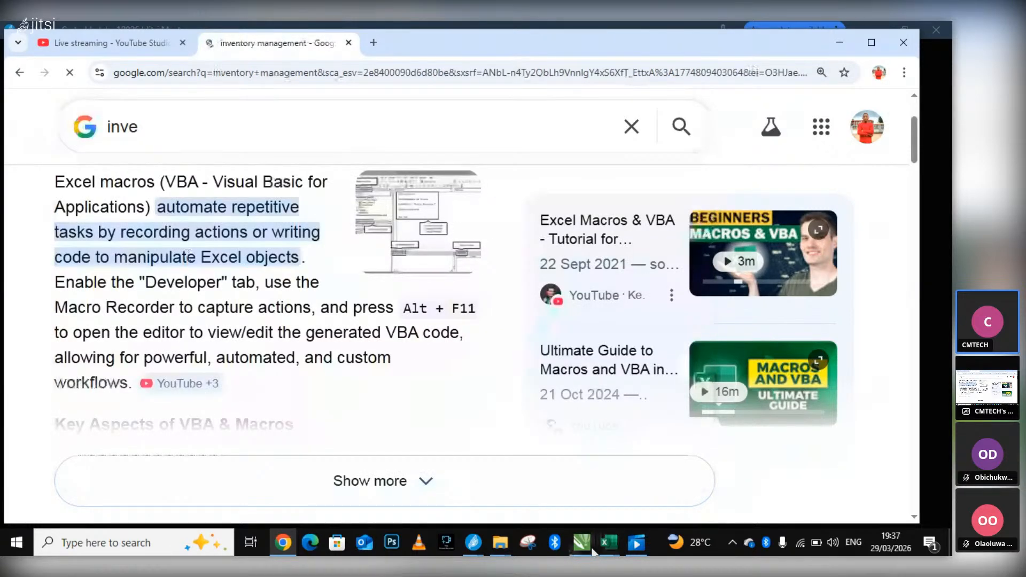
click(472, 542)
Briefly bring up Chrome from the Jitsi meeting, and mute the microphone in the meeting.
mouse_move(322, 492)
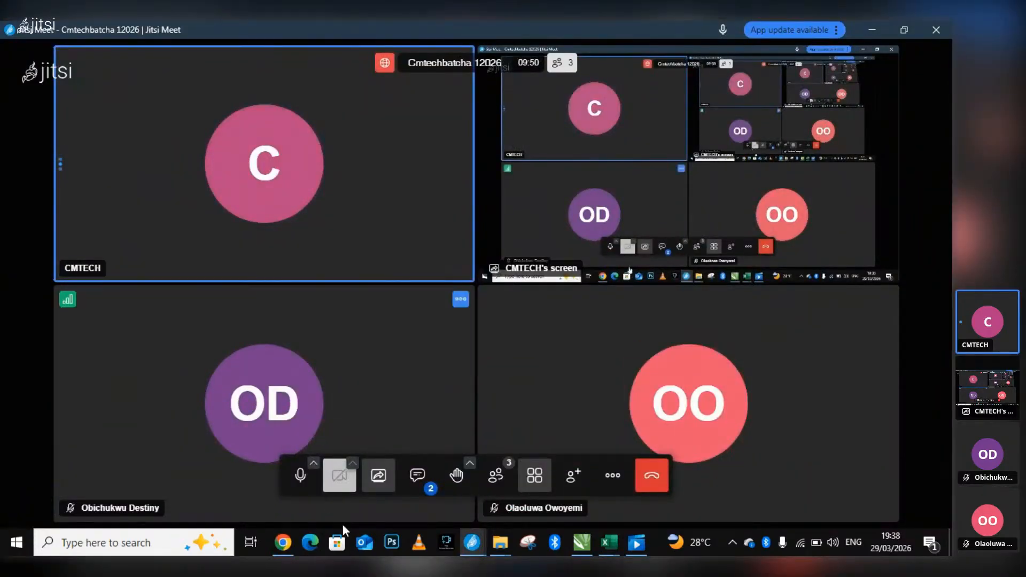
click(281, 542)
click(281, 542)
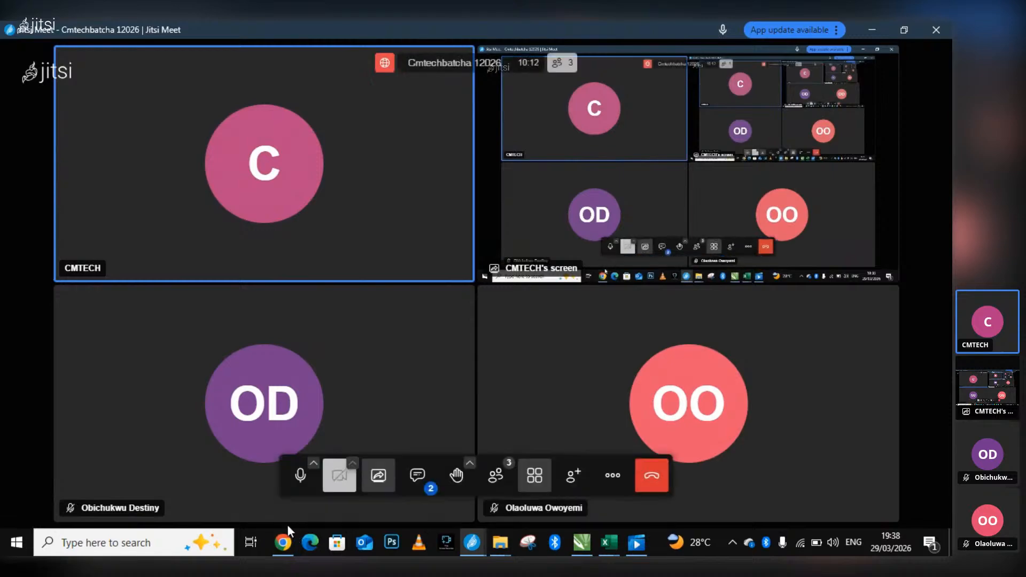
click(300, 481)
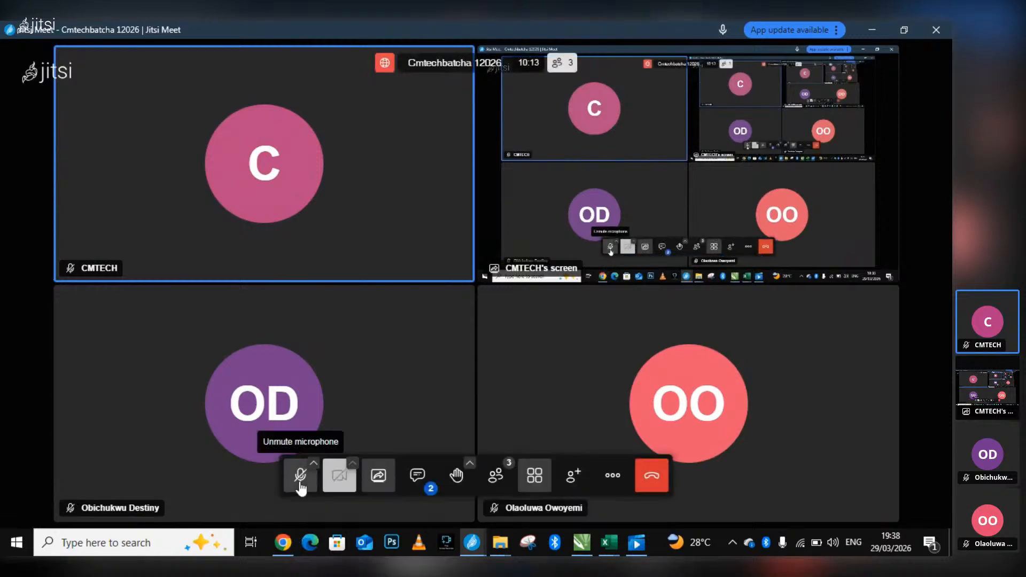
Show the AI Overview of the inventory management results in Chrome, and switch to the Book1 workbook in Excel.
click(285, 549)
scroll(239, 427, down, 1)
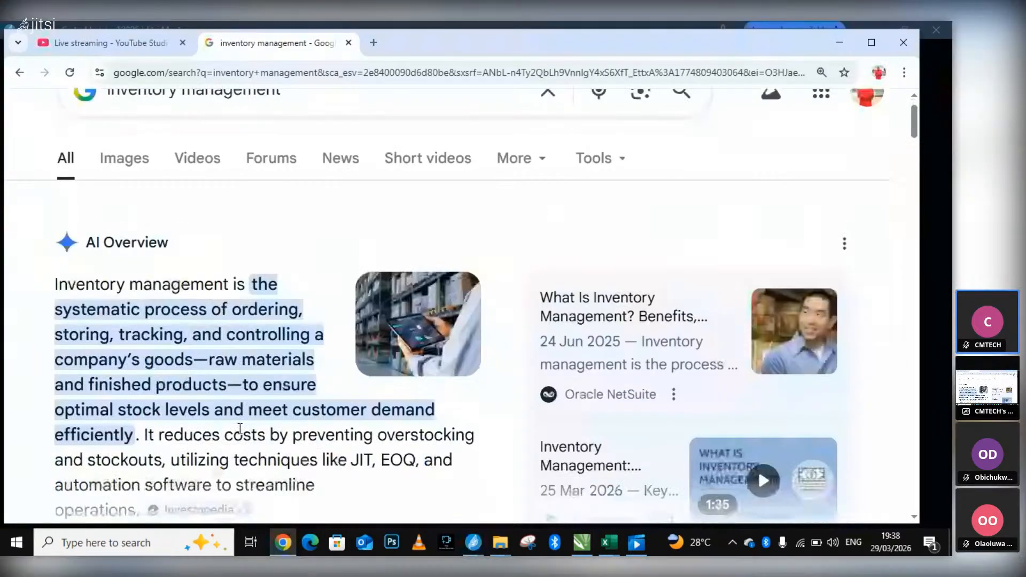
scroll(757, 453, up, 1)
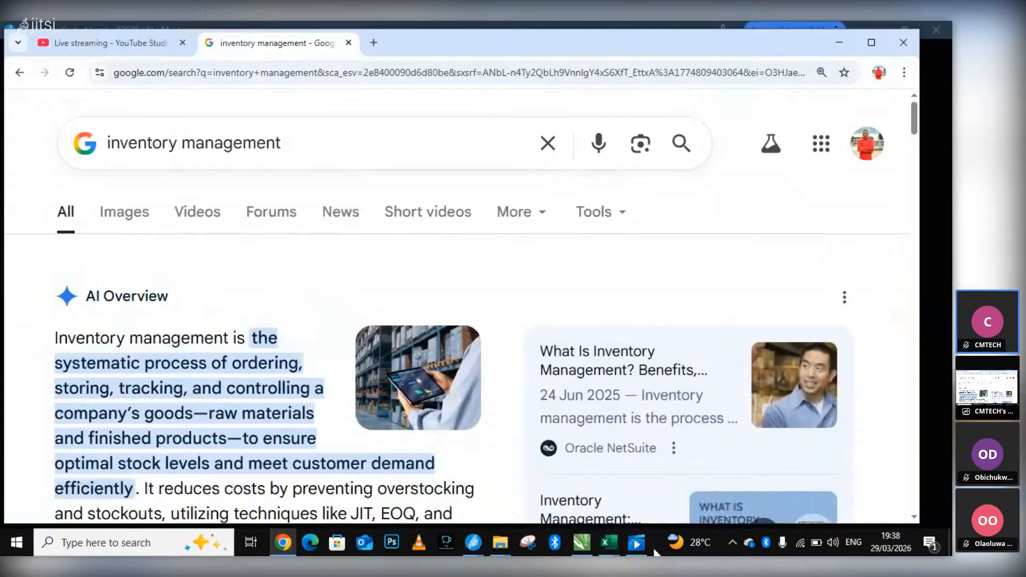
mouse_move(607, 543)
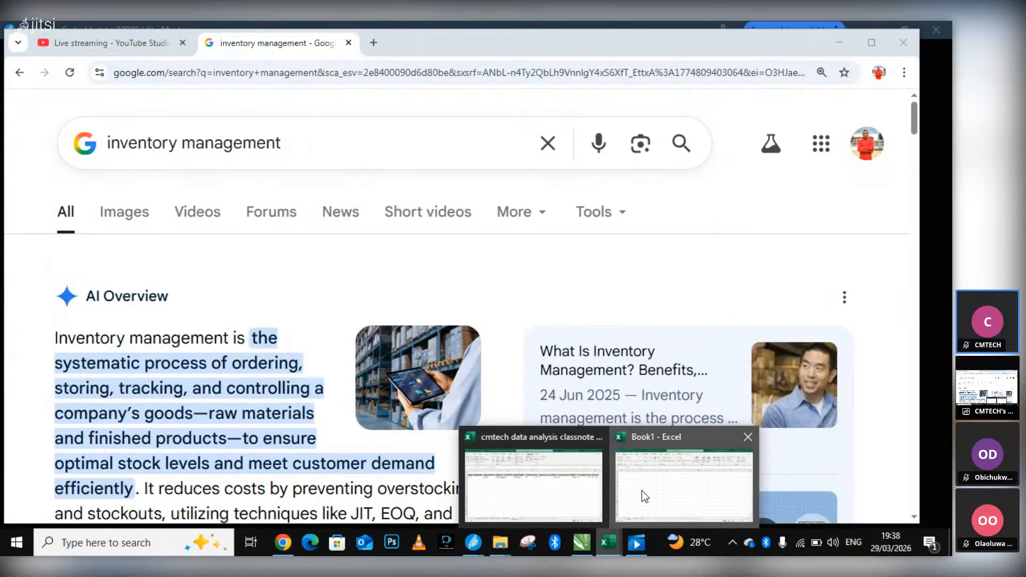
click(642, 491)
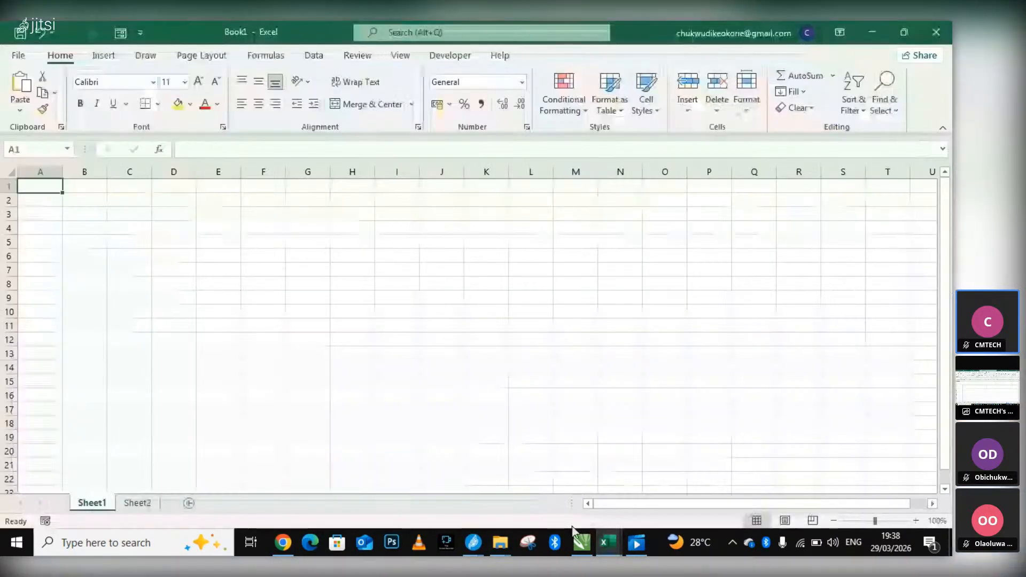
Return from Book1 to the Jitsi meeting and unmute the microphone.
click(283, 543)
mouse_move(473, 543)
click(403, 493)
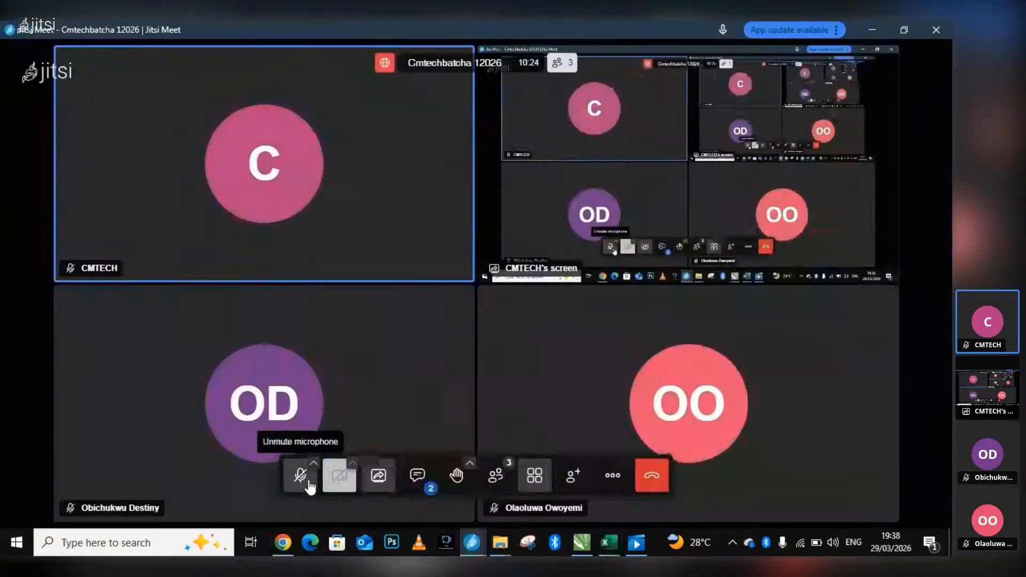
click(301, 475)
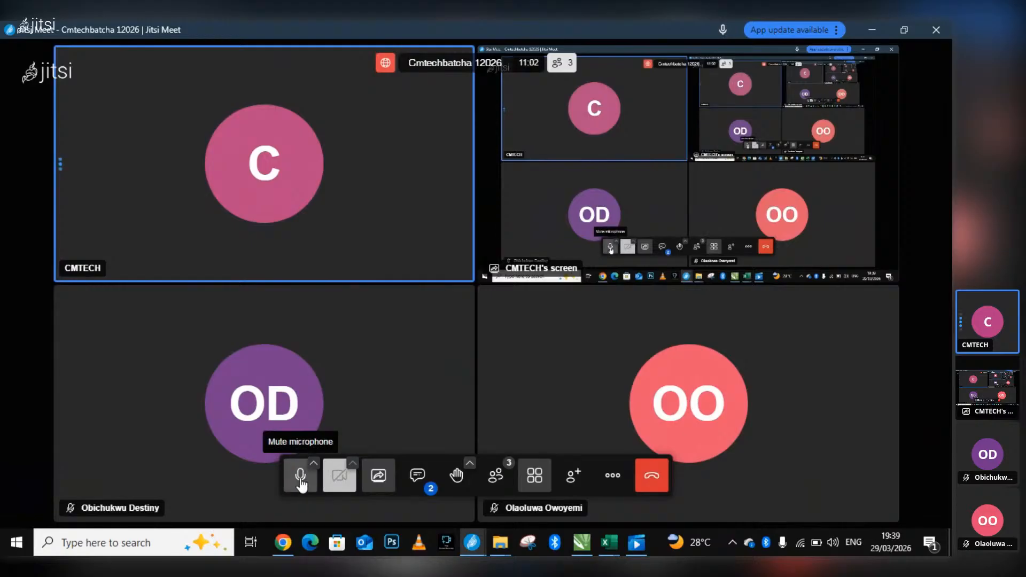
Open Book1 in Excel and enter the title "CMTECH INVENTORY SYSTEM" in cell G3 of Sheet1.
click(604, 540)
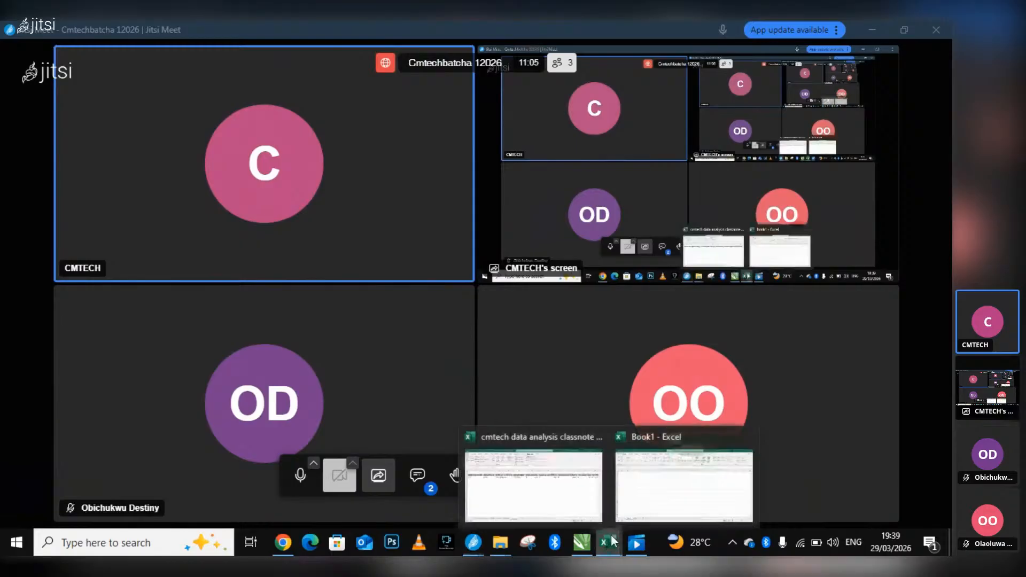
click(660, 473)
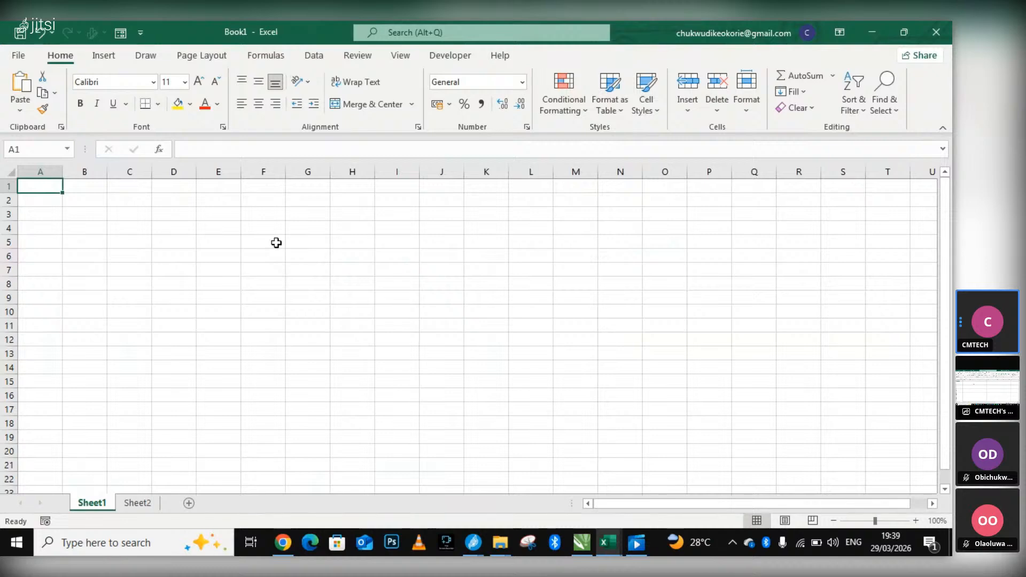
double_click(301, 217)
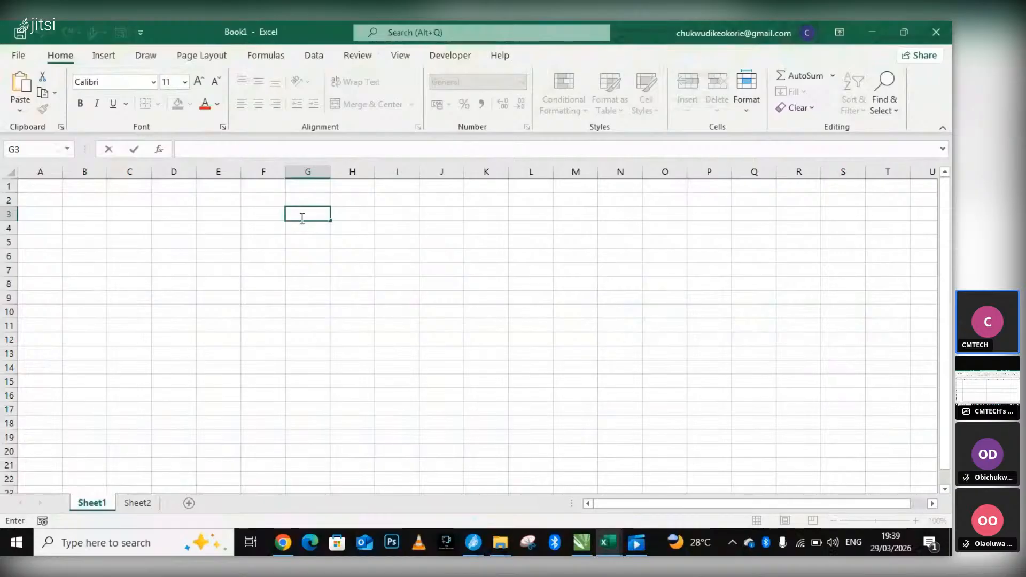
text(CMTECH INVE)
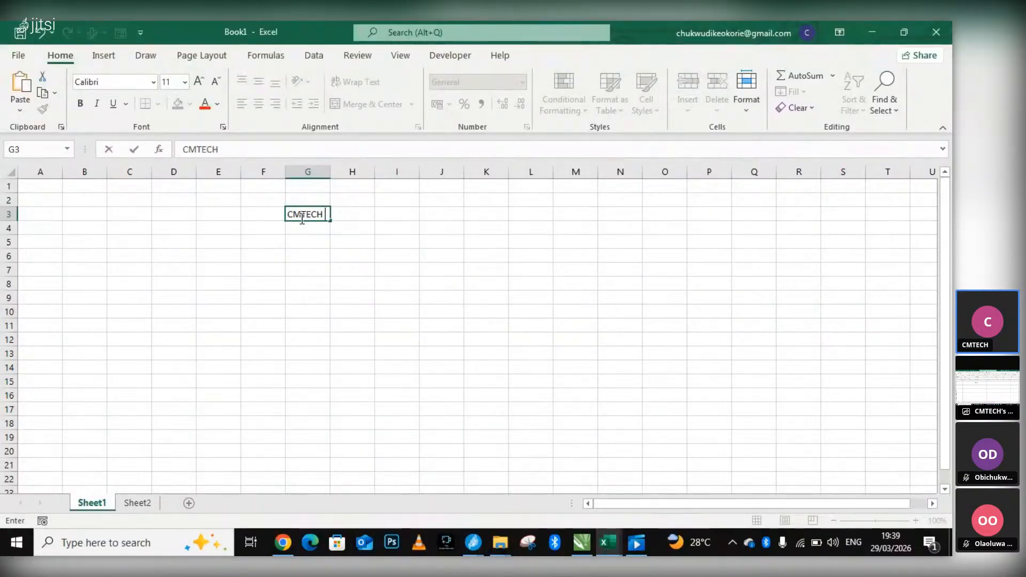
text(NTORY)
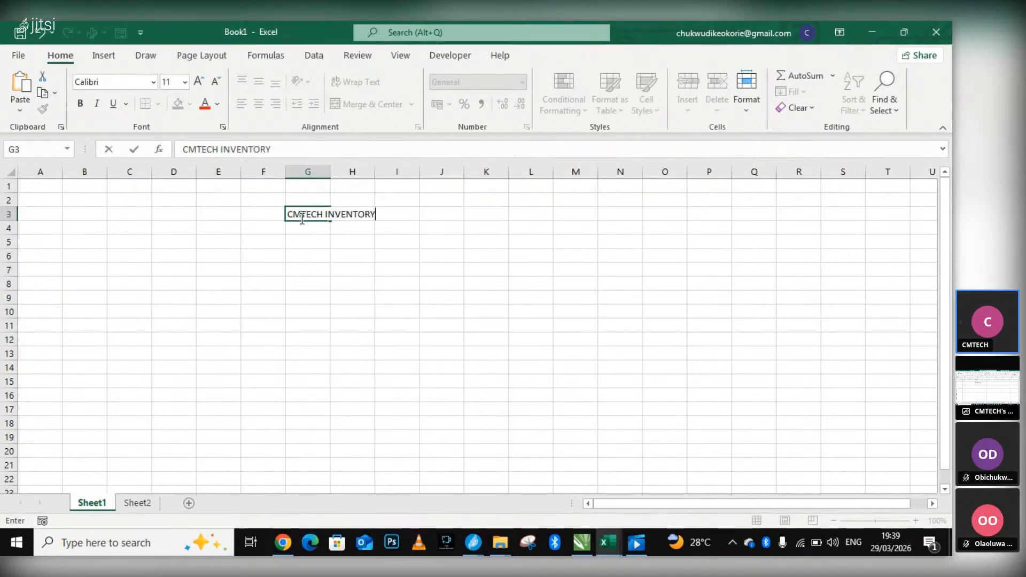
text( SYSM)
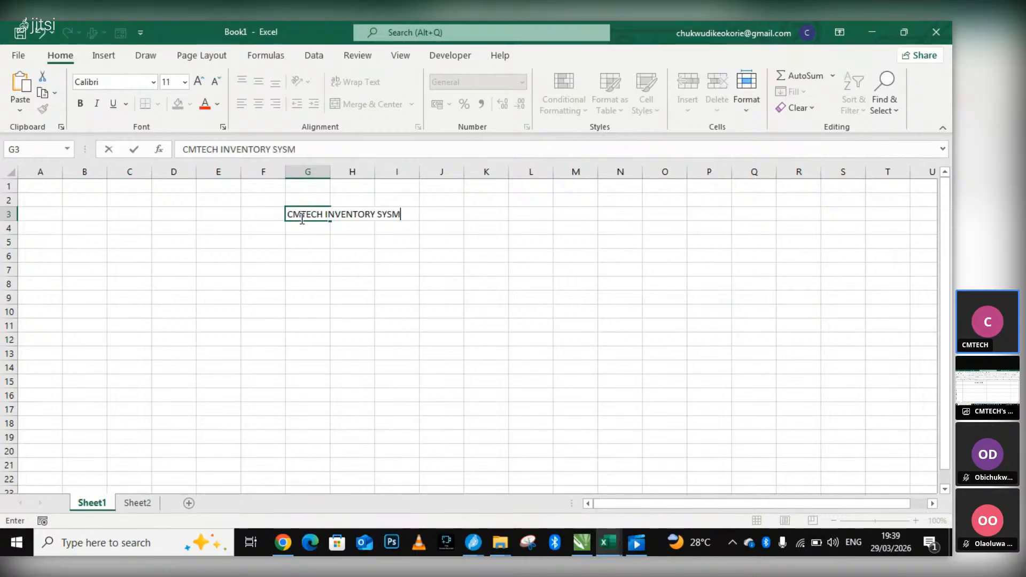
key(BackSpace)
text(TEM)
Switch to the Jitsi meeting, show the inventory management results in Chrome, and come back to the meeting.
click(472, 542)
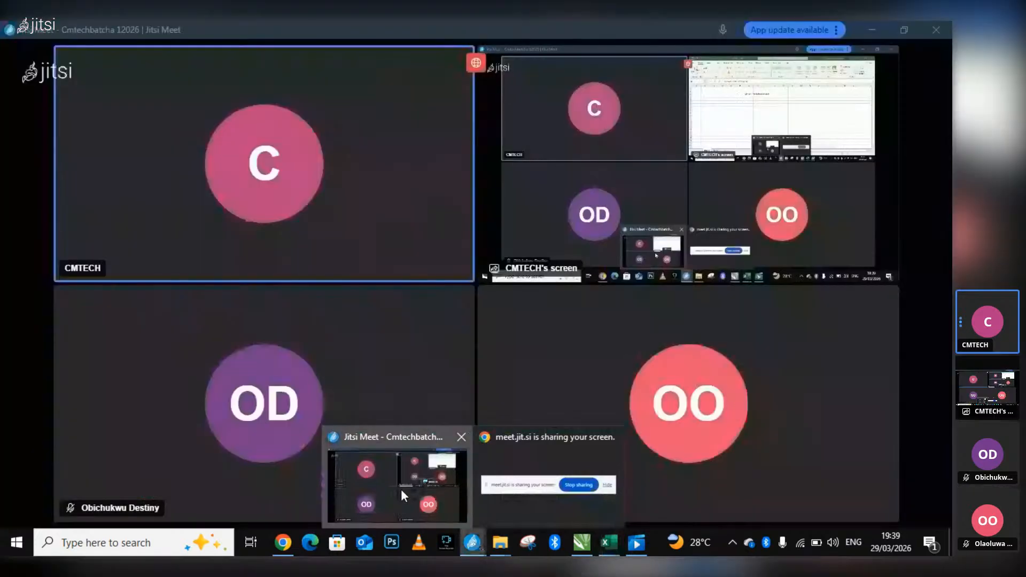
click(401, 488)
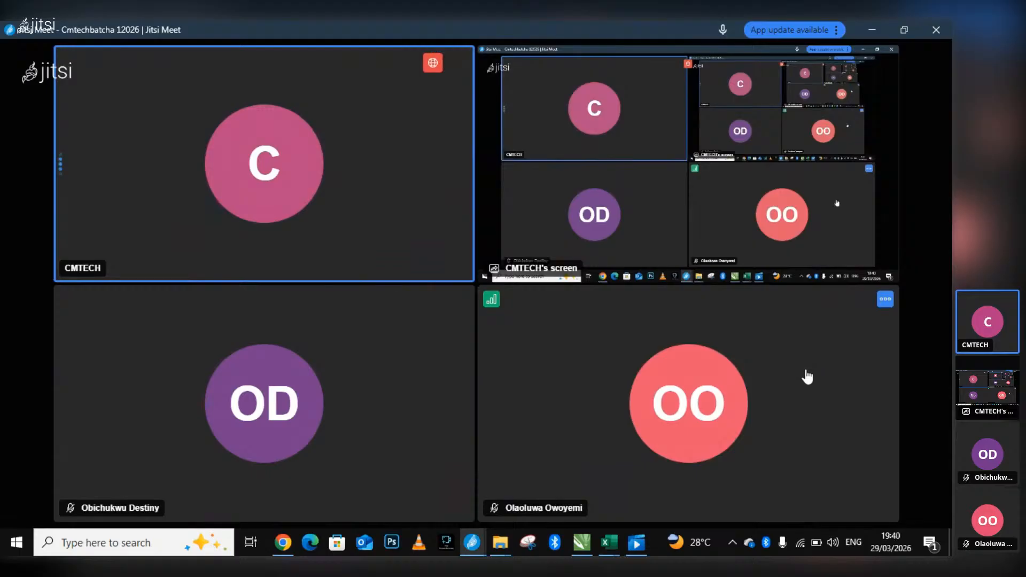
mouse_move(618, 385)
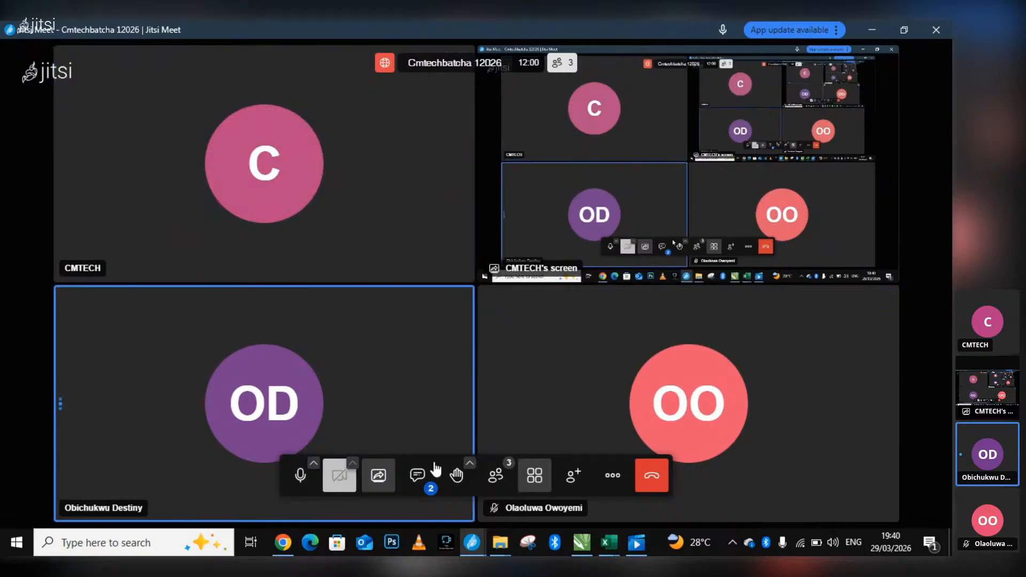
mouse_move(276, 530)
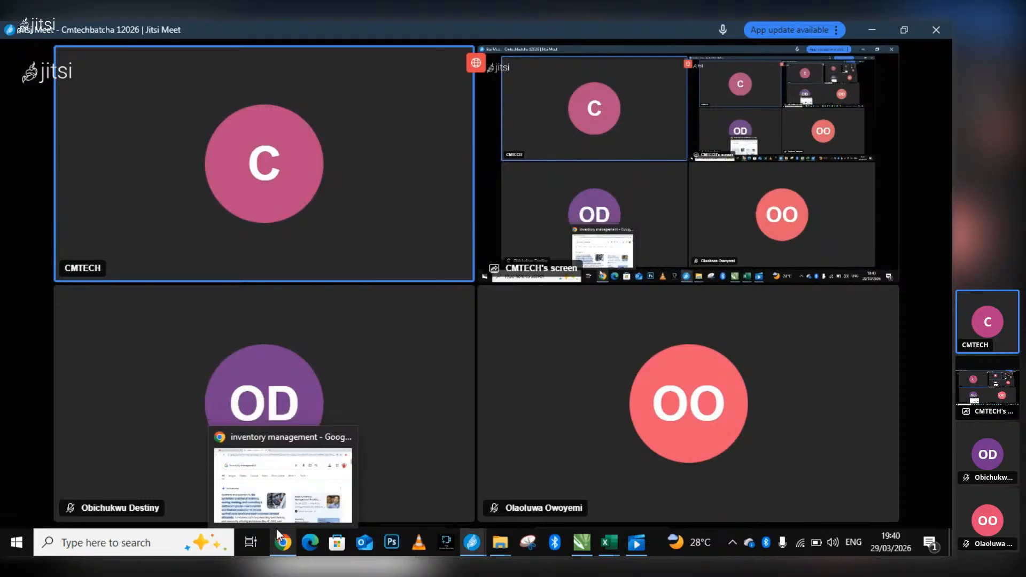
click(287, 502)
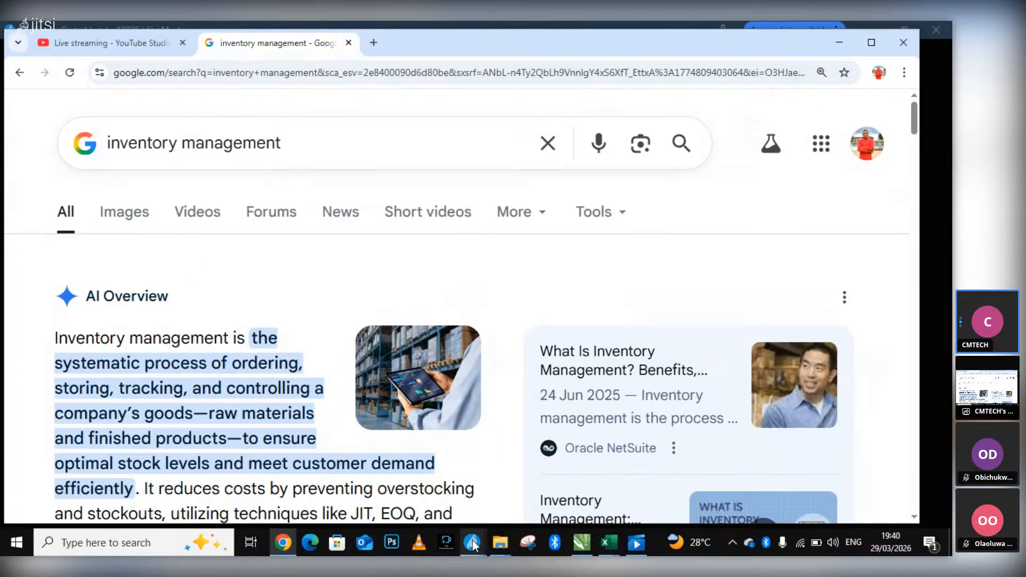
mouse_move(472, 543)
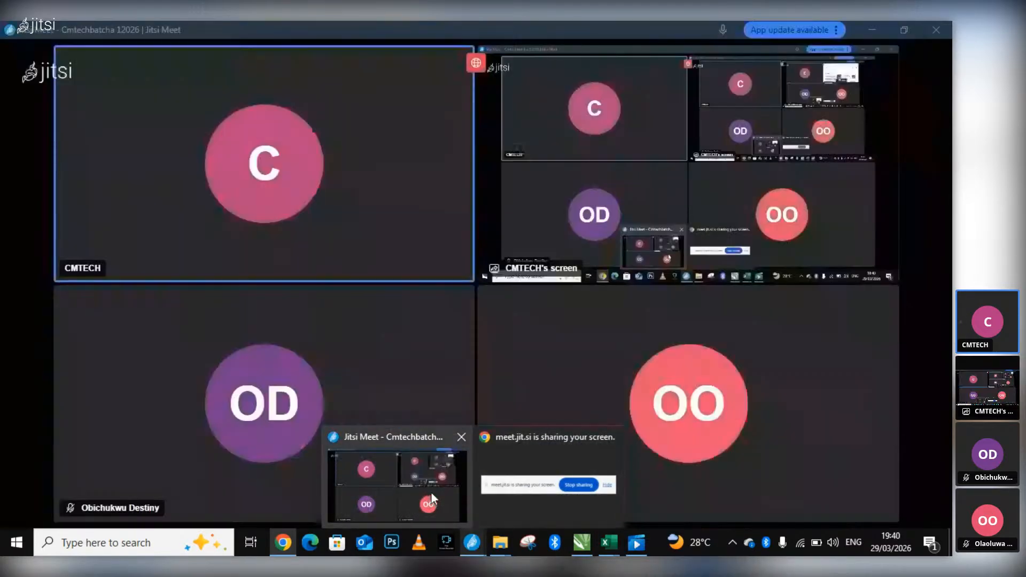
click(431, 492)
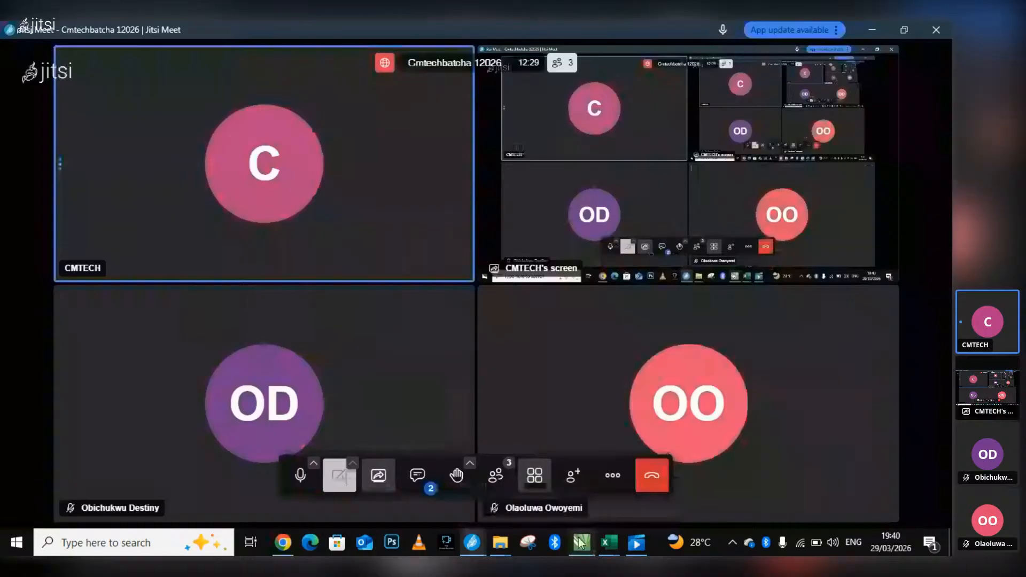
click(581, 544)
click(581, 544)
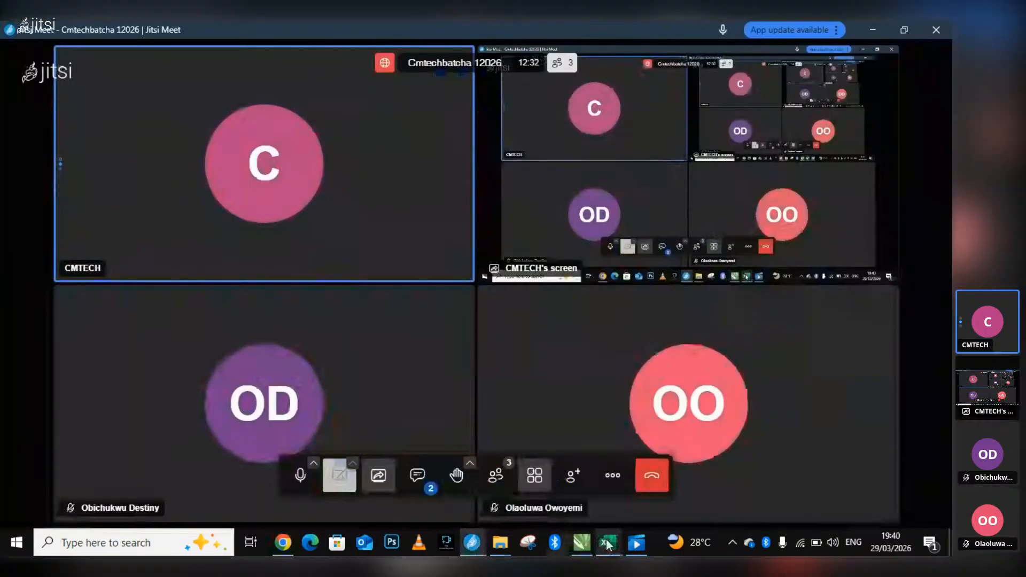
Switch from the Jitsi meeting to the Book1 workbook in Excel and commit the title entry in cell G3.
mouse_move(602, 513)
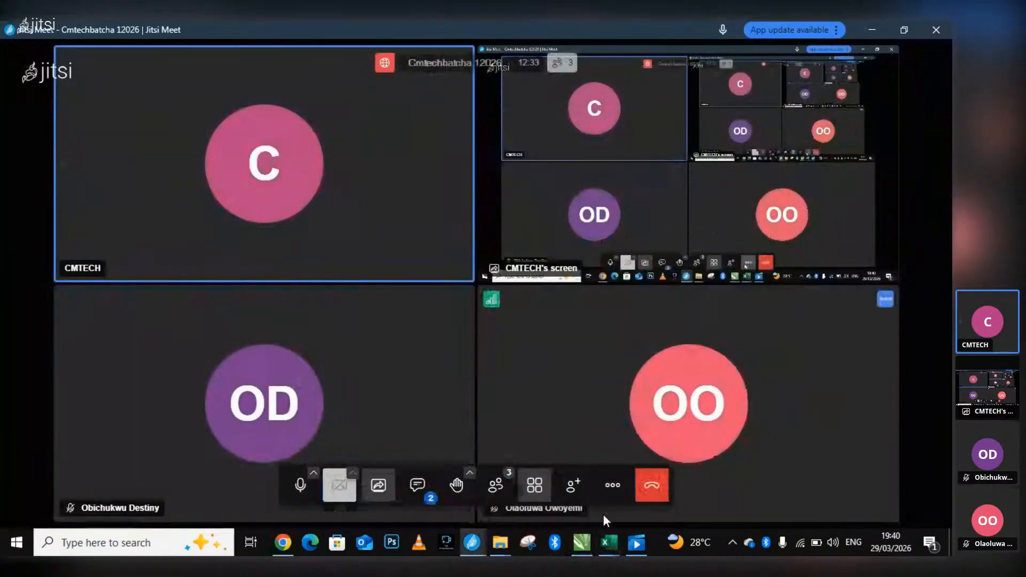
click(604, 542)
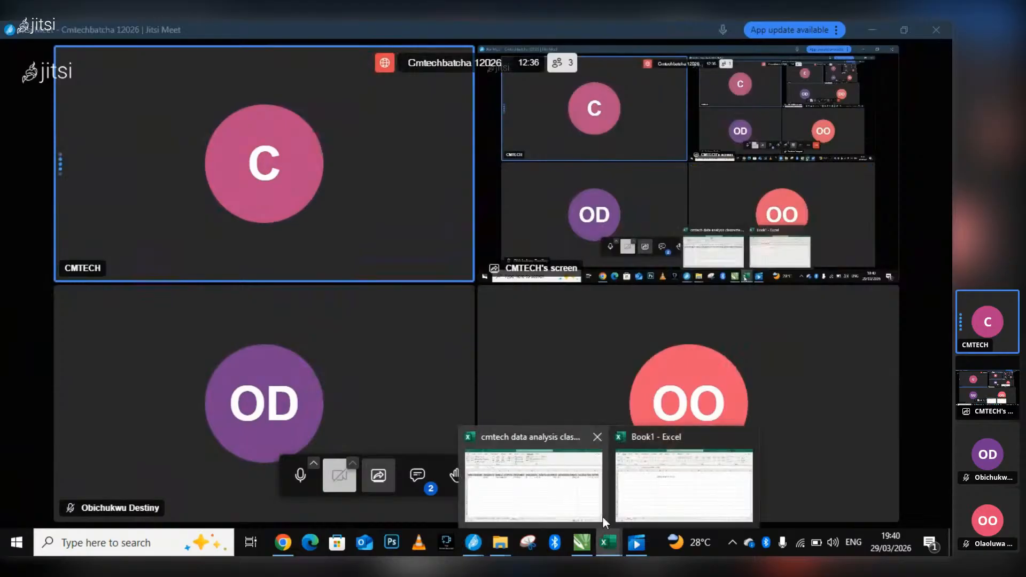
click(660, 488)
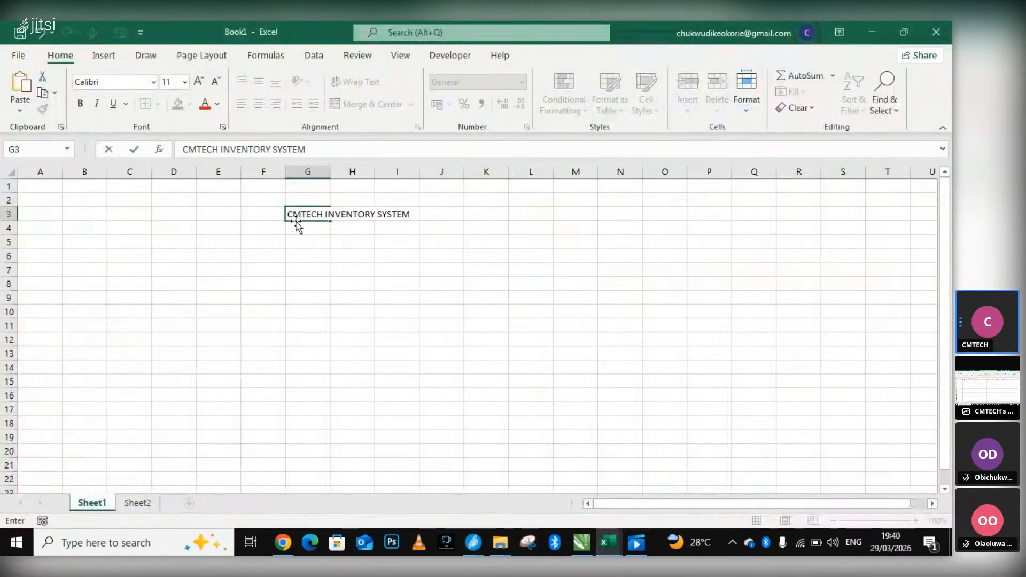
click(309, 243)
click(294, 209)
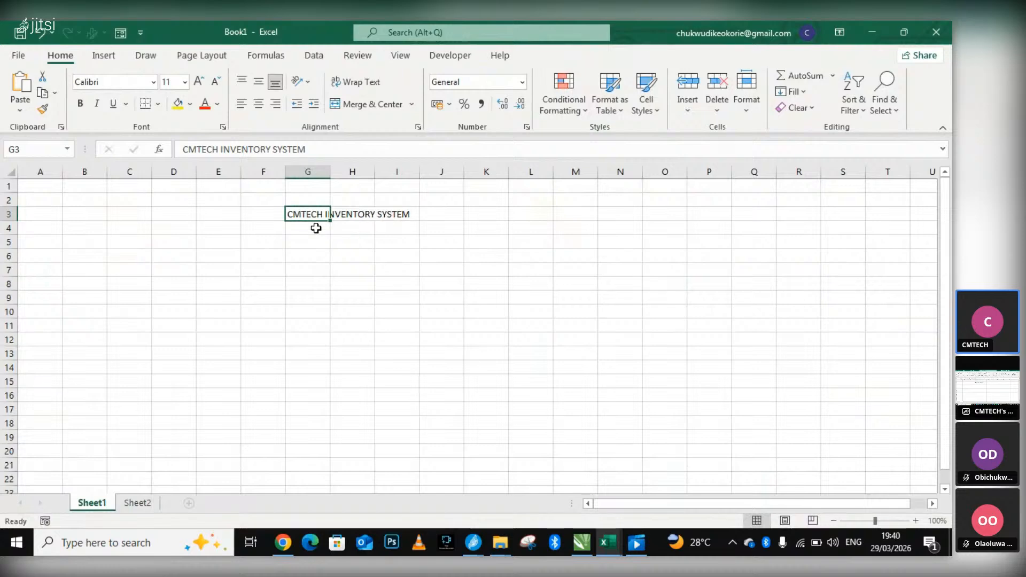
double_click(220, 228)
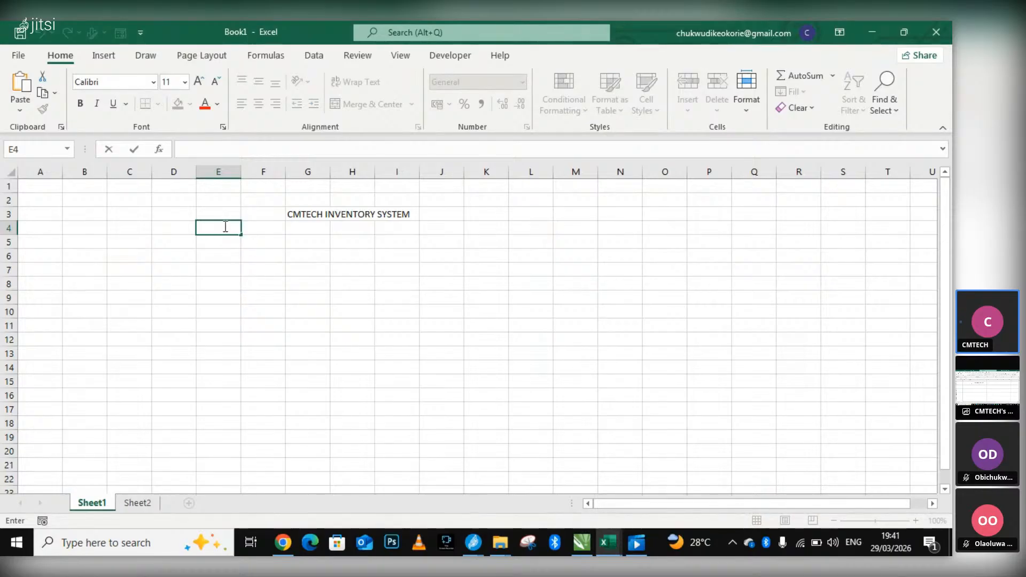
text(EM)
key(BackSpace)
key(BackSpace)
Enter the label "EMPLOYEE NAME" in cell G4, directly below the inventory system title.
click(312, 233)
text(EMY)
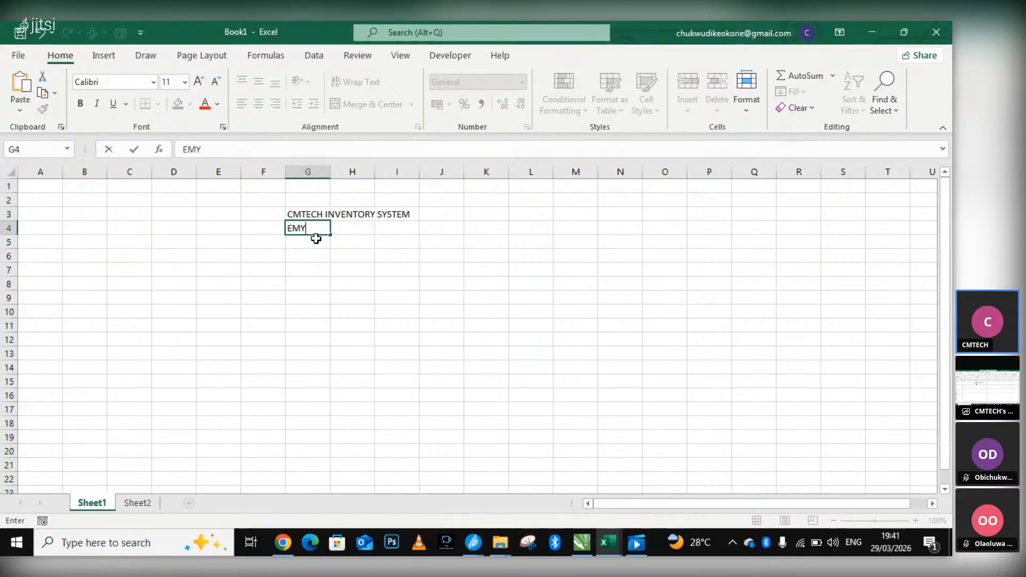
text(PLOYEE )
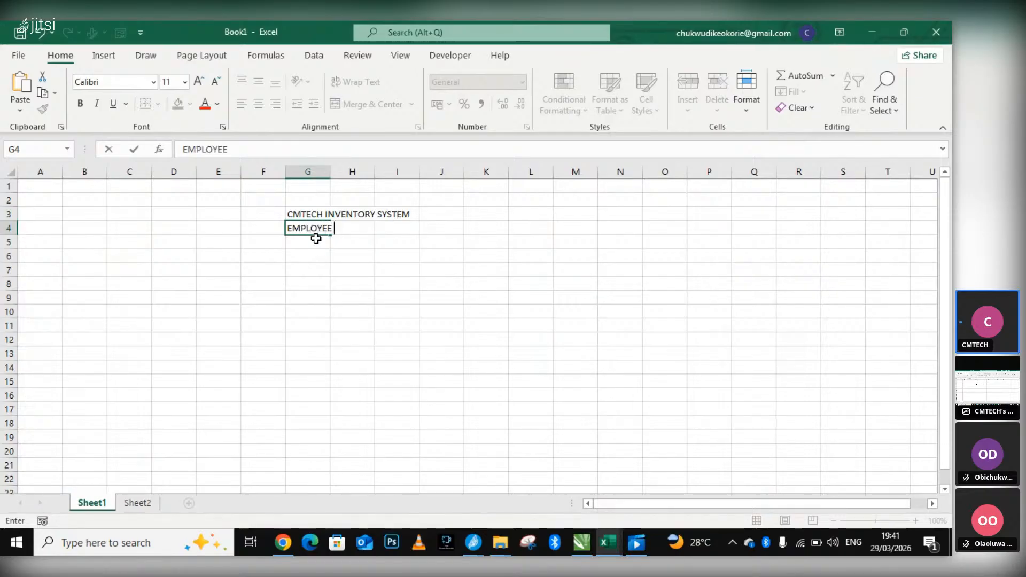
text(NAME)
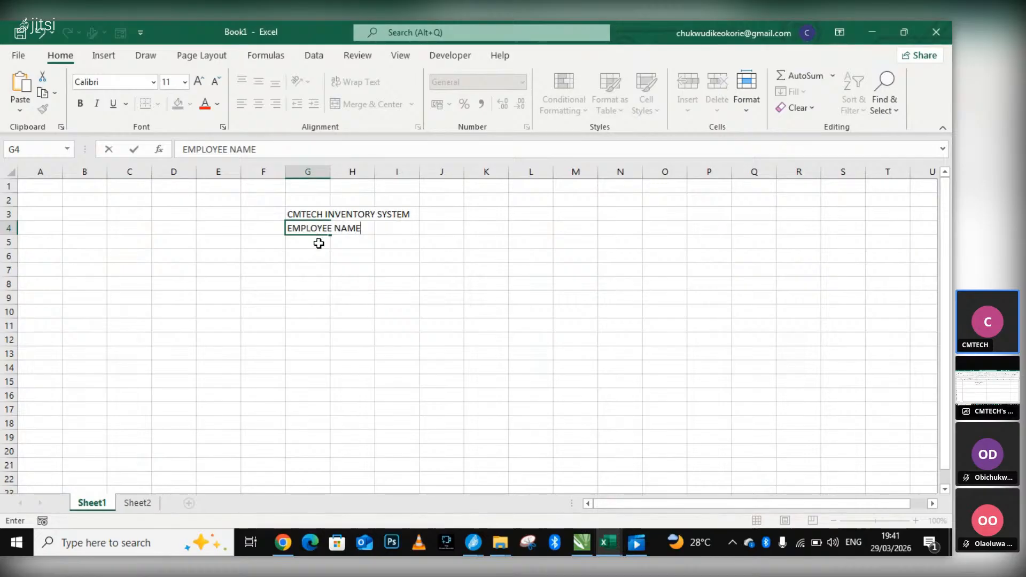
key(Return)
AutoFit the width of column G to its longest entry.
click(308, 258)
double_click(311, 258)
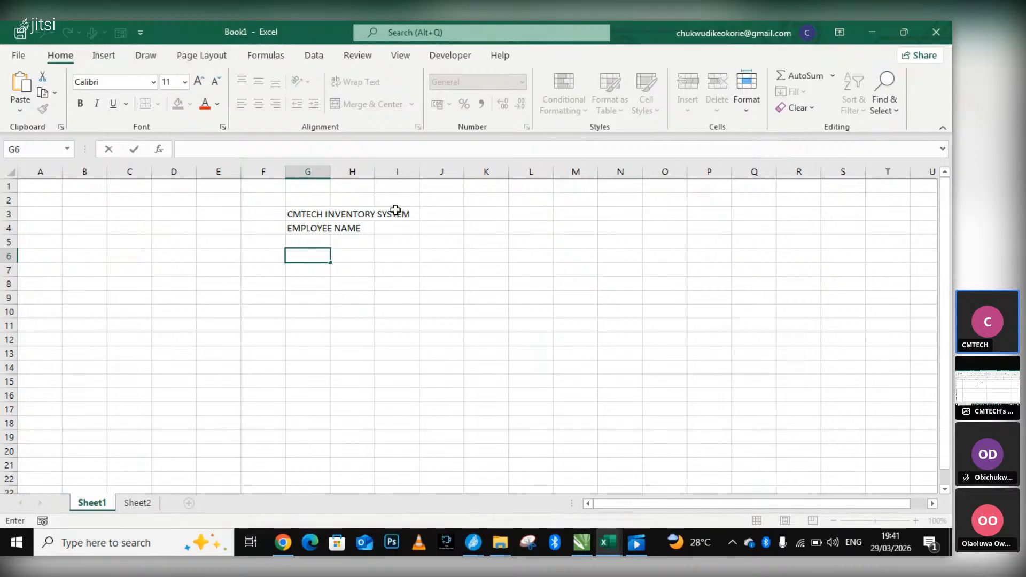
click(326, 172)
double_click(329, 171)
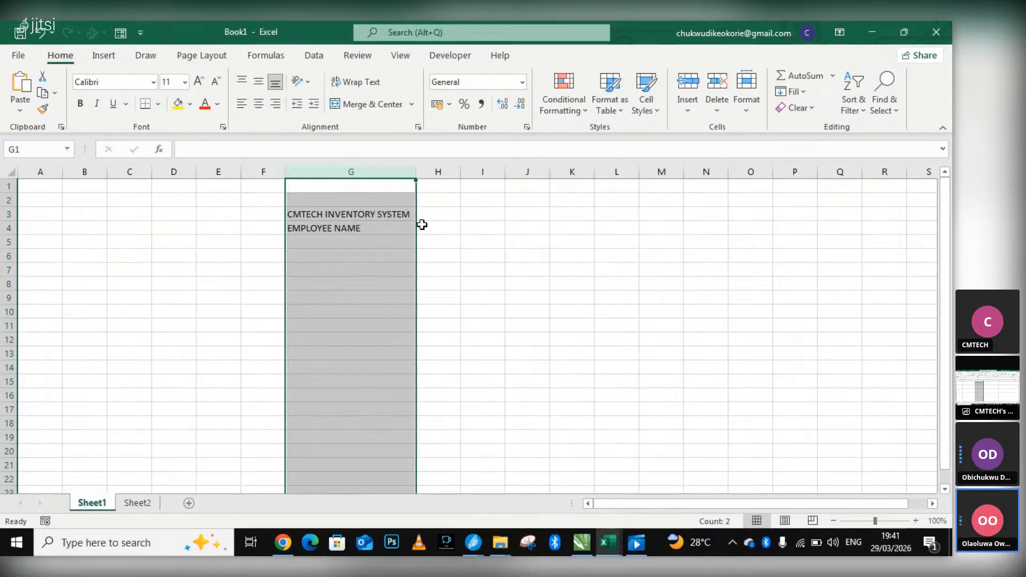
click(461, 227)
Enter the label "EMAIL" in cell G6 and "EMPLOYEE ID" in cell G8.
double_click(296, 256)
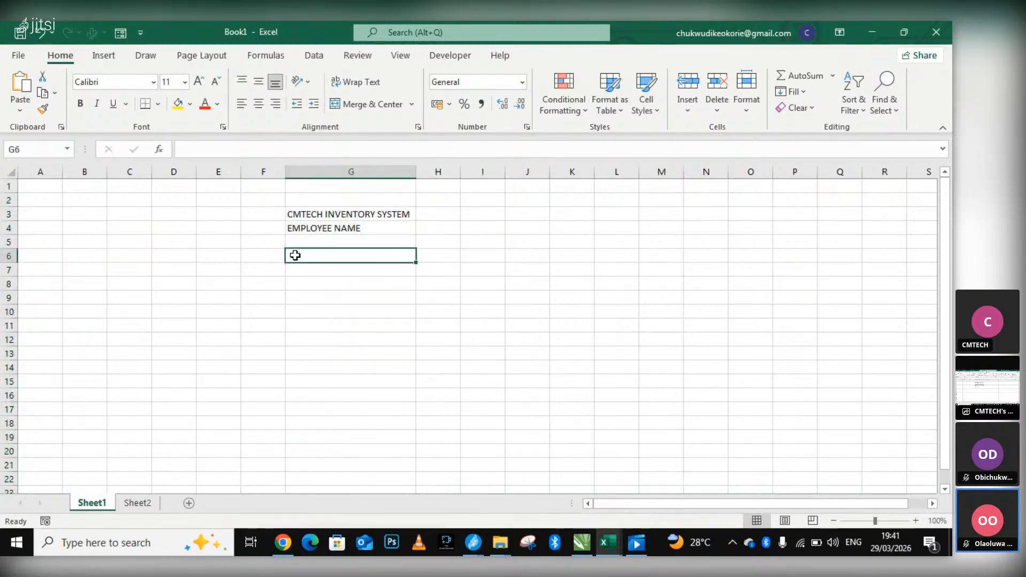
text(EM)
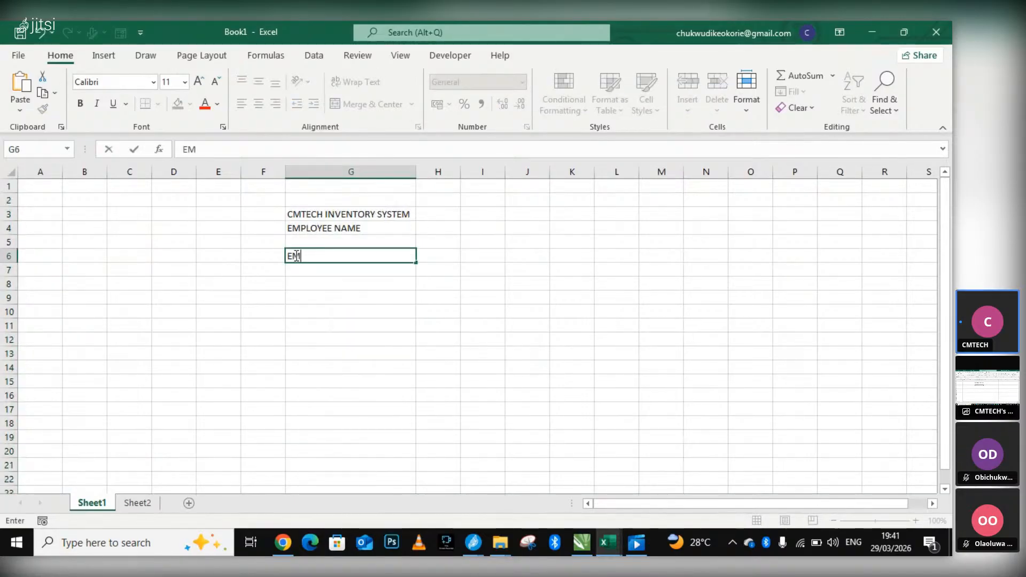
text(AIL)
click(307, 290)
text(EMPP)
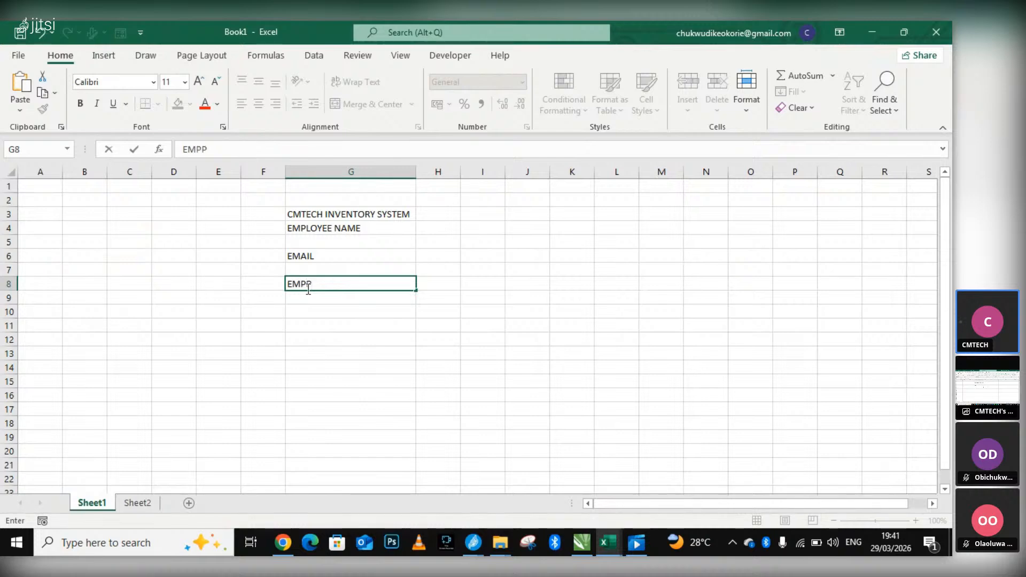
key(BackSpace)
text(LOYEE ID)
Enter the label "EMPLOYEE LOCATION" in cell G10, correcting the spelling while entering it.
click(312, 324)
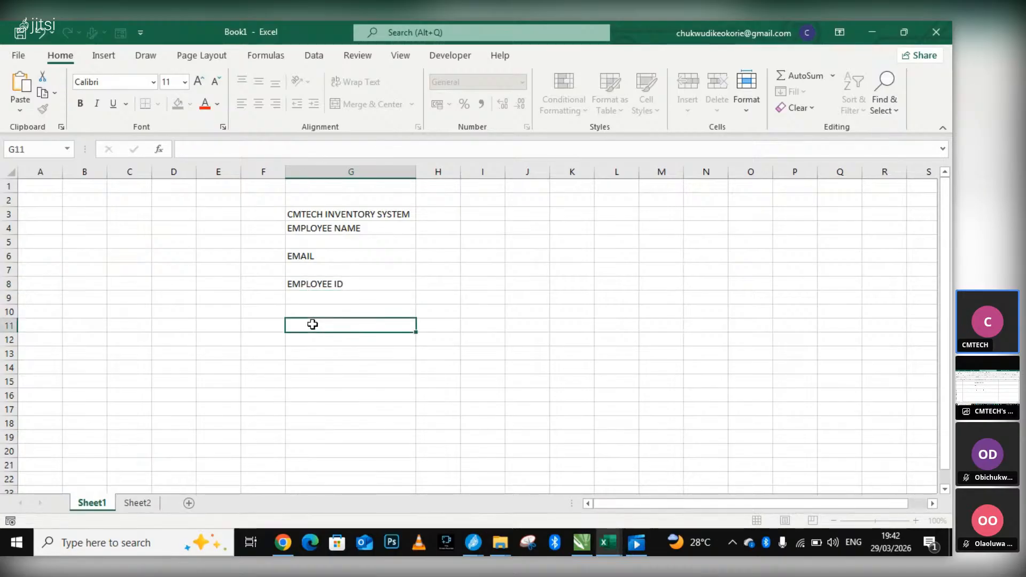
double_click(312, 315)
text(EM)
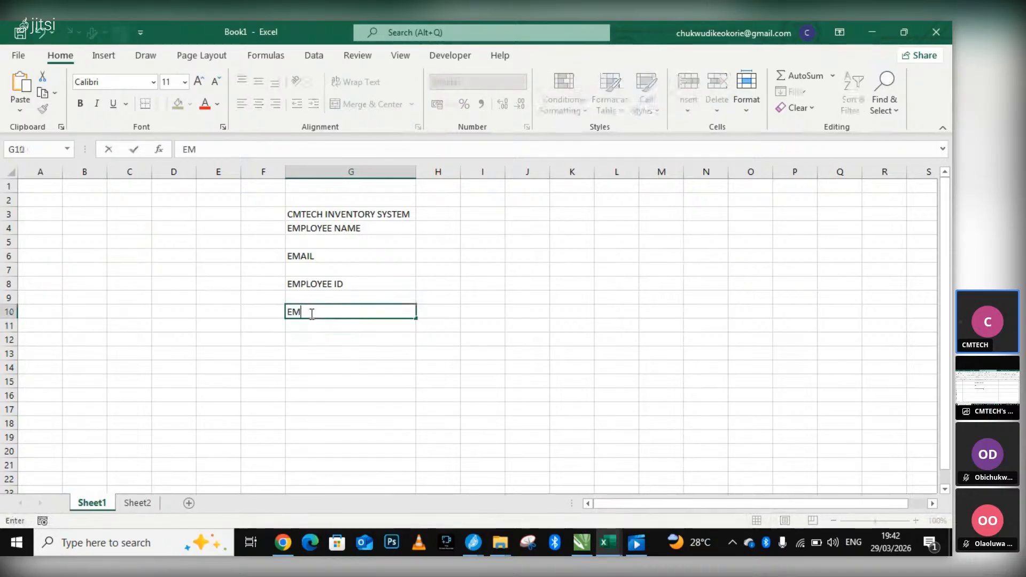
text(PLOYEE LOCATA)
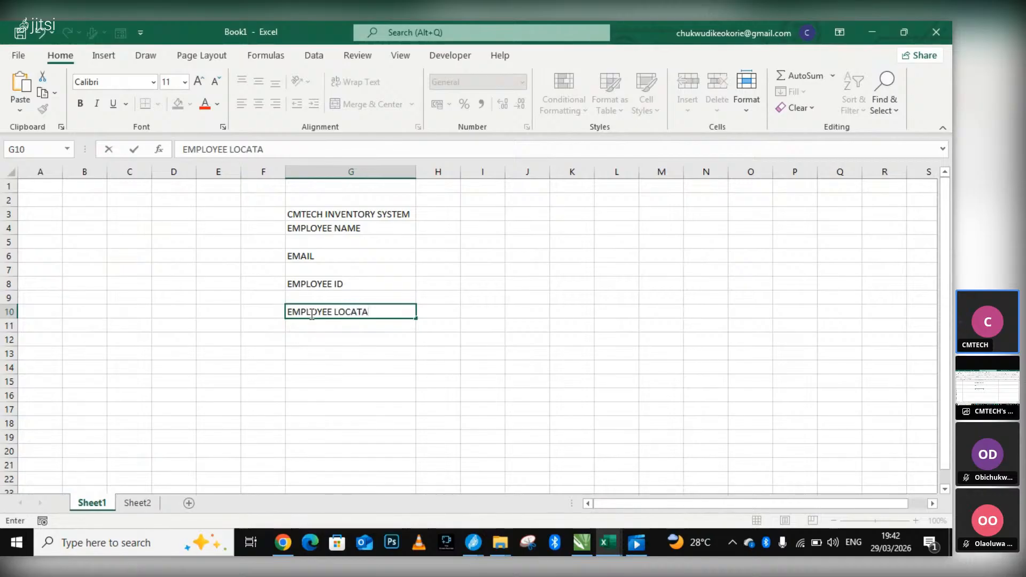
key(BackSpace)
text(E)
key(BackSpace)
text(IN)
key(BackSpace)
text(0M)
key(BackSpace)
key(BackSpace)
text(ON)
Enter the label "EMPLOYEE DEPARTMENT" in cell G12, correcting its misspelled second letter of DEPARTMENT.
click(331, 341)
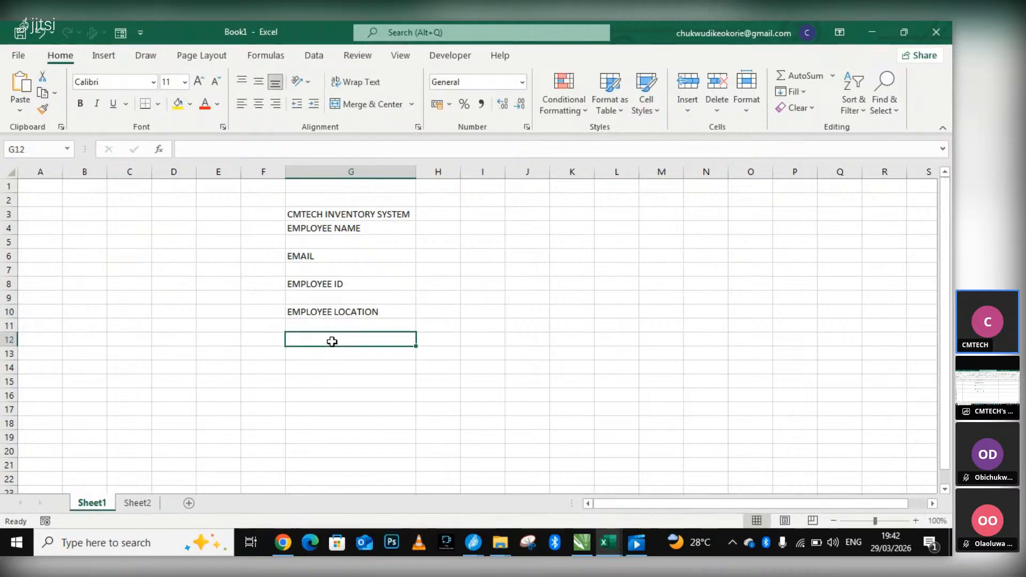
text(EM)
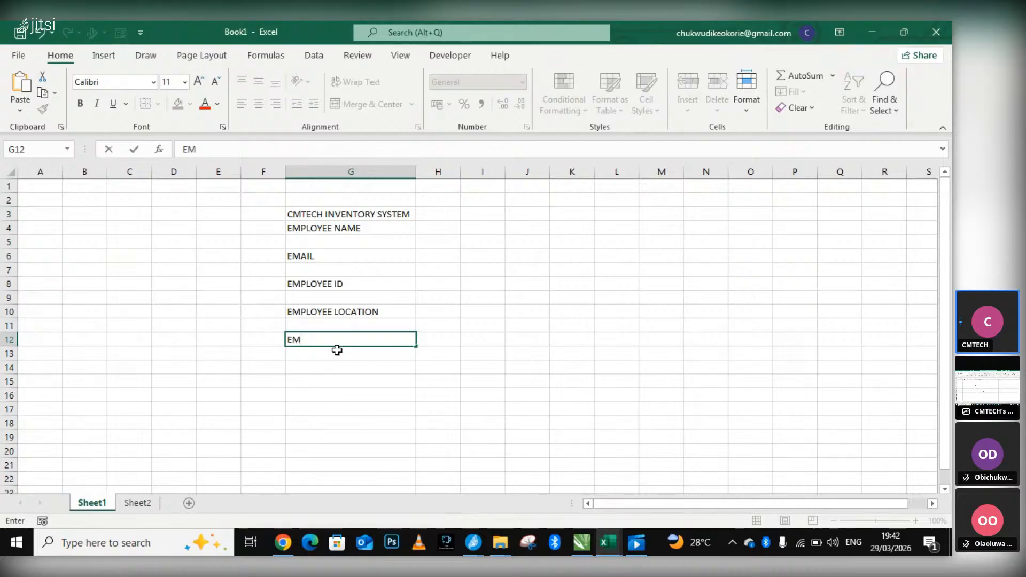
text(PLOYE)
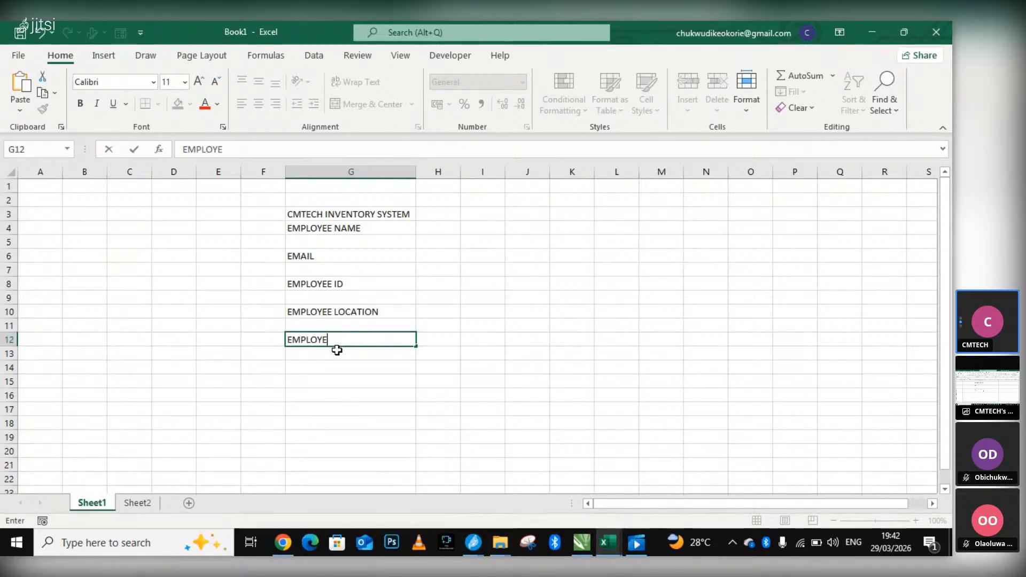
text(E D)
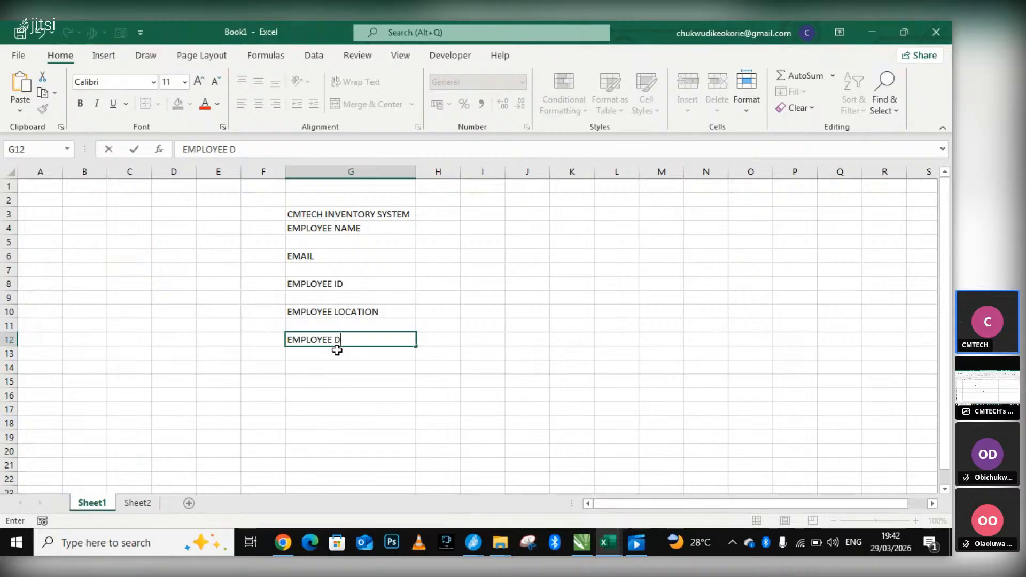
text(APARTMENT)
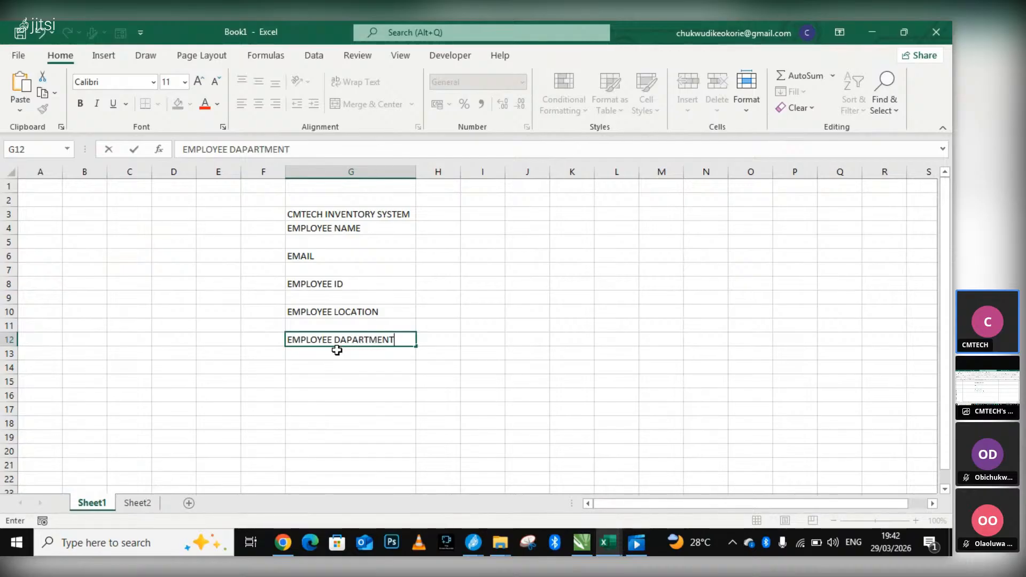
click(348, 341)
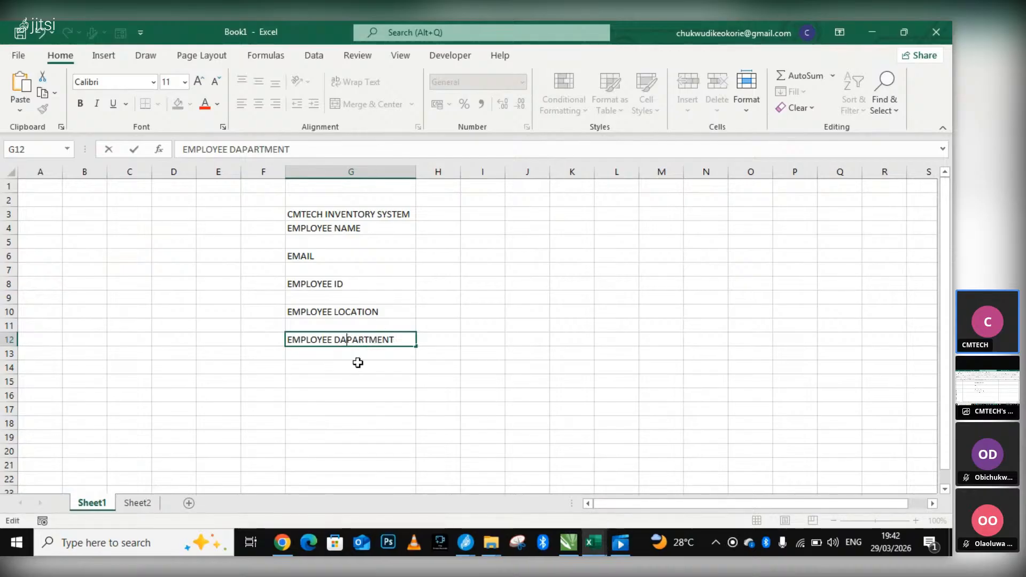
key(BackSpace)
text(E)
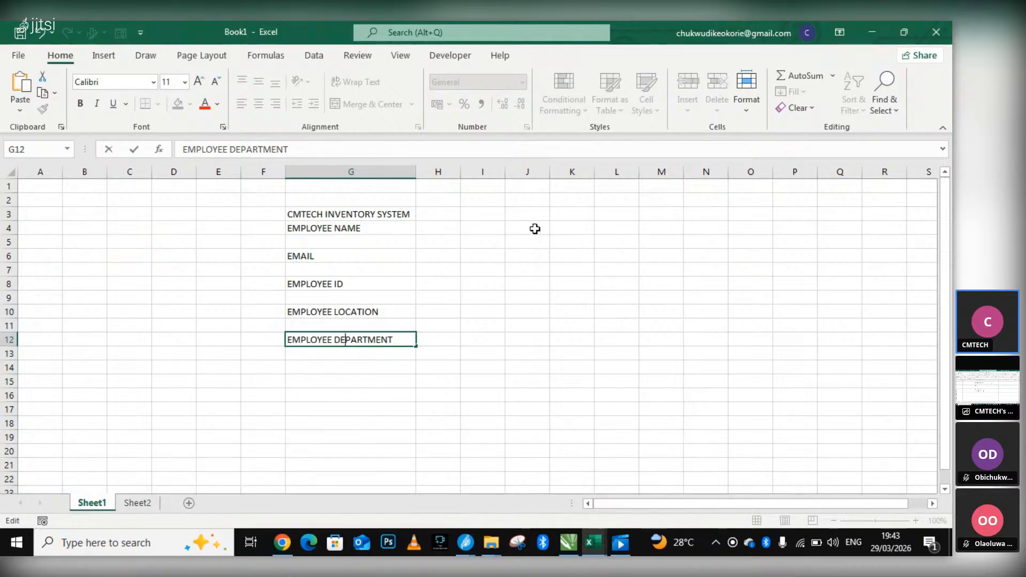
click(414, 214)
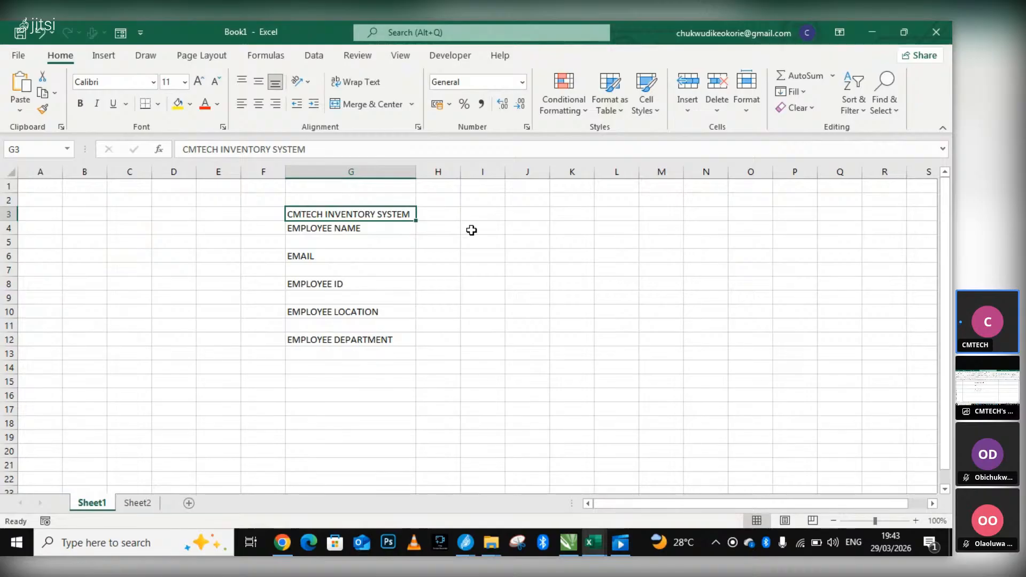
Enter the label "BASIC SALARY" in cell I4, in the row of EMPLOYEE NAME.
click(472, 230)
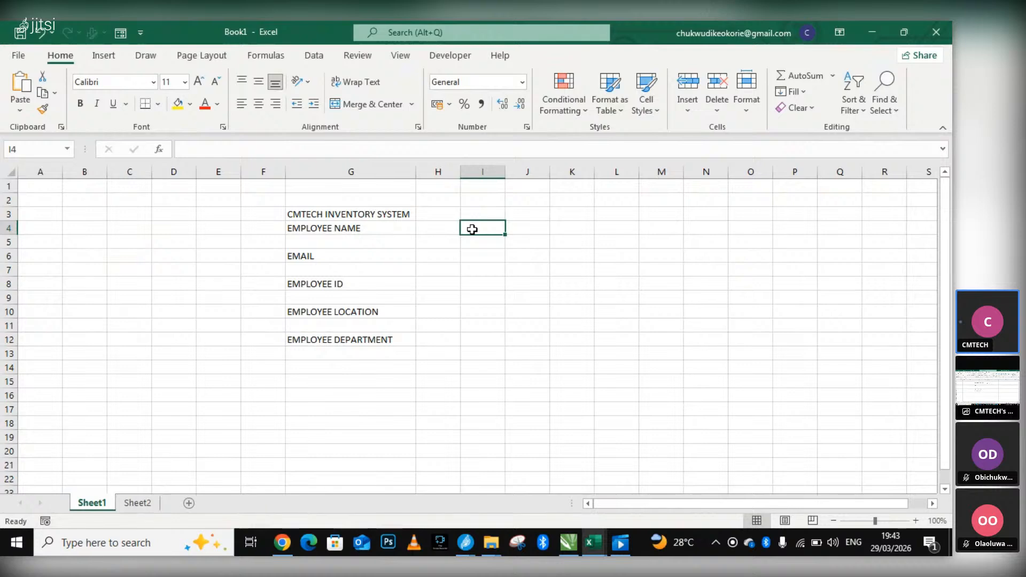
text(BASIC)
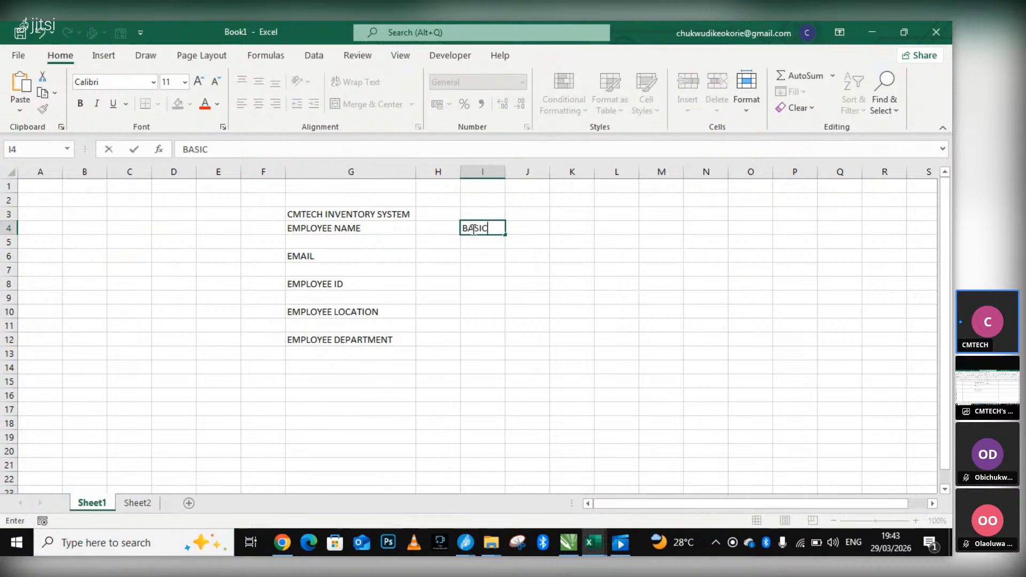
text( SAL)
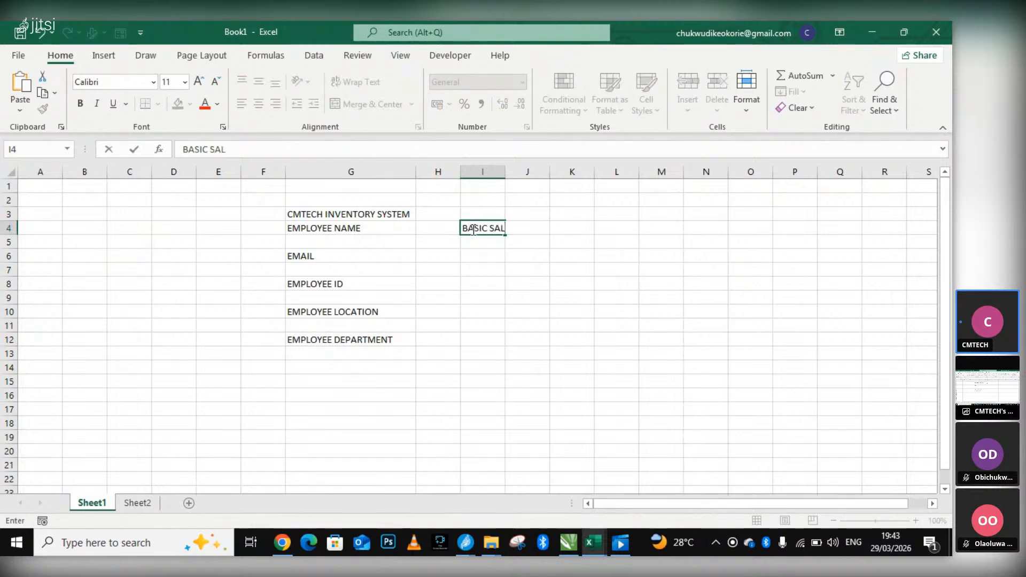
text(ARY)
Enter the label "HOUSE ALLOWANCE" in cell I6, in the row of EMAIL.
click(482, 254)
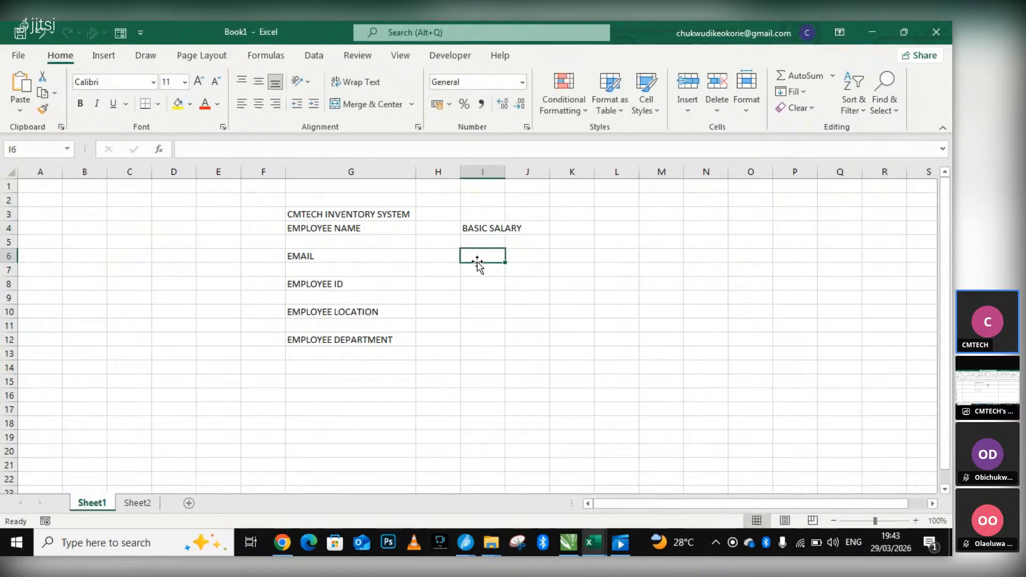
double_click(481, 257)
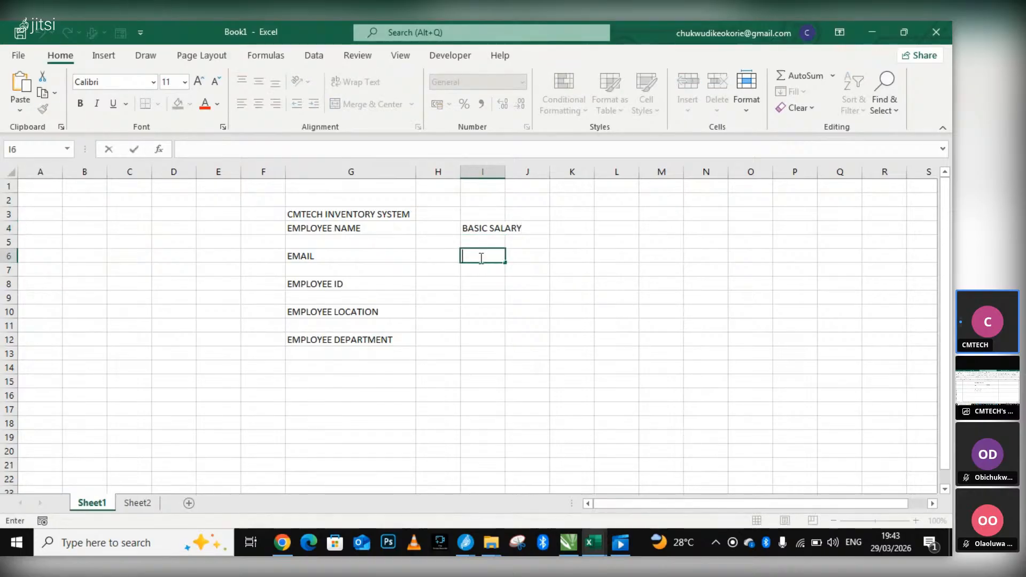
text(HOUSE )
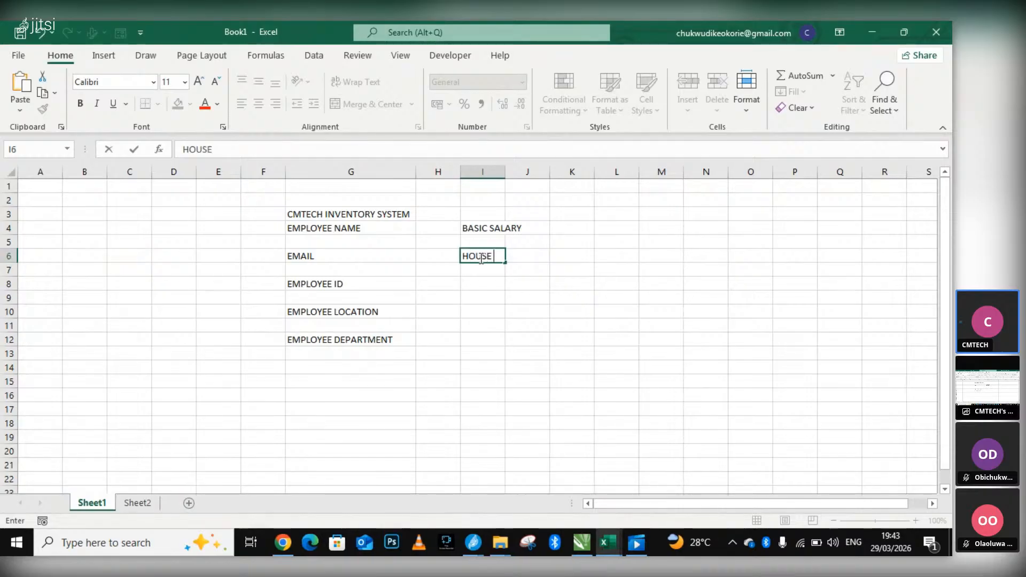
text(ALLO)
text(WANC)
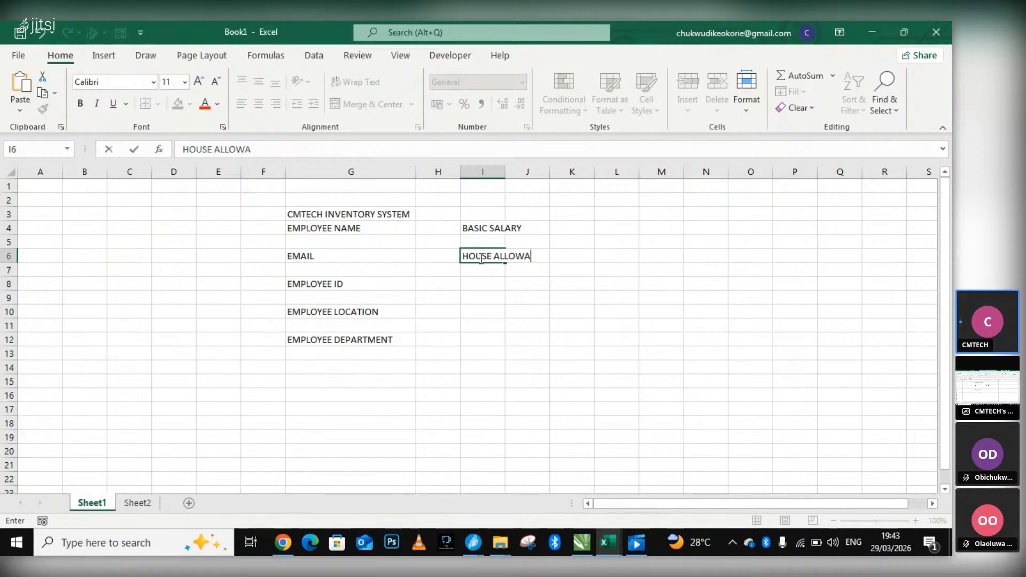
key(BackSpace)
key(BackSpace)
key(BackSpace)
text(ANCE)
key(Return)
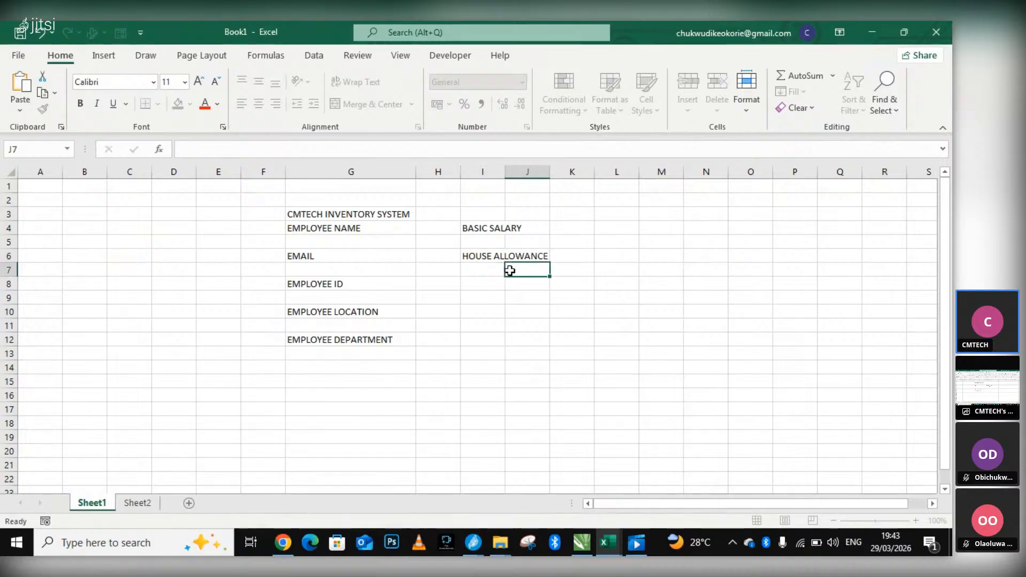
Enter the label "MEDICAL ALLOWANCE" in cell I8, in the row of EMPLOYEE ID.
click(479, 286)
double_click(489, 285)
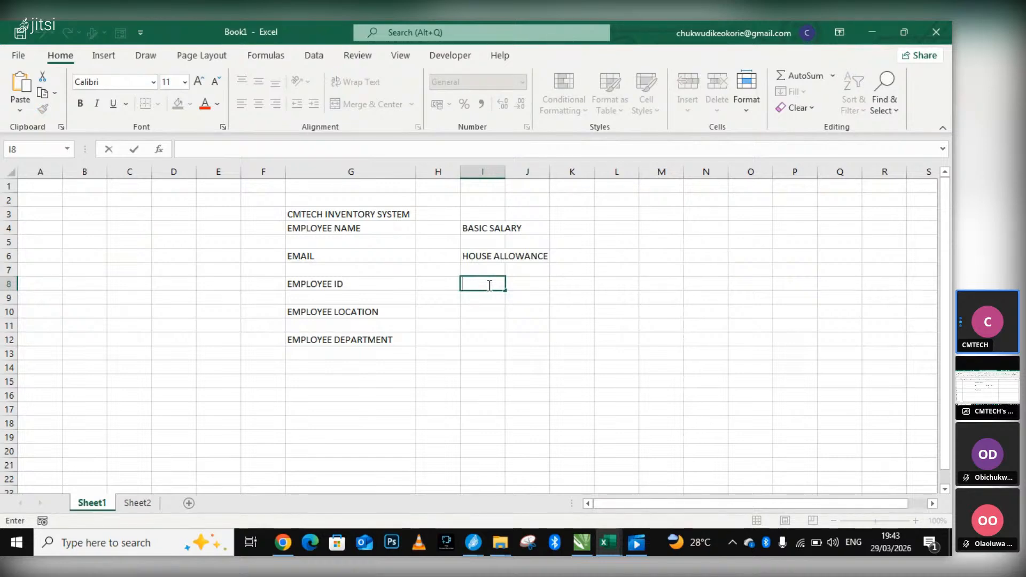
text(MEDICAL ALL)
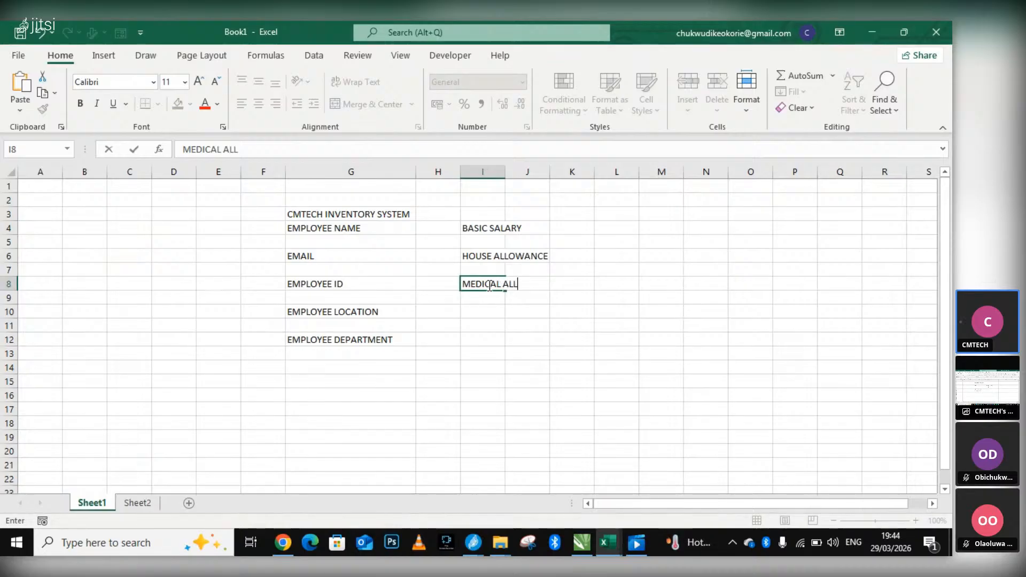
text(OWANCE)
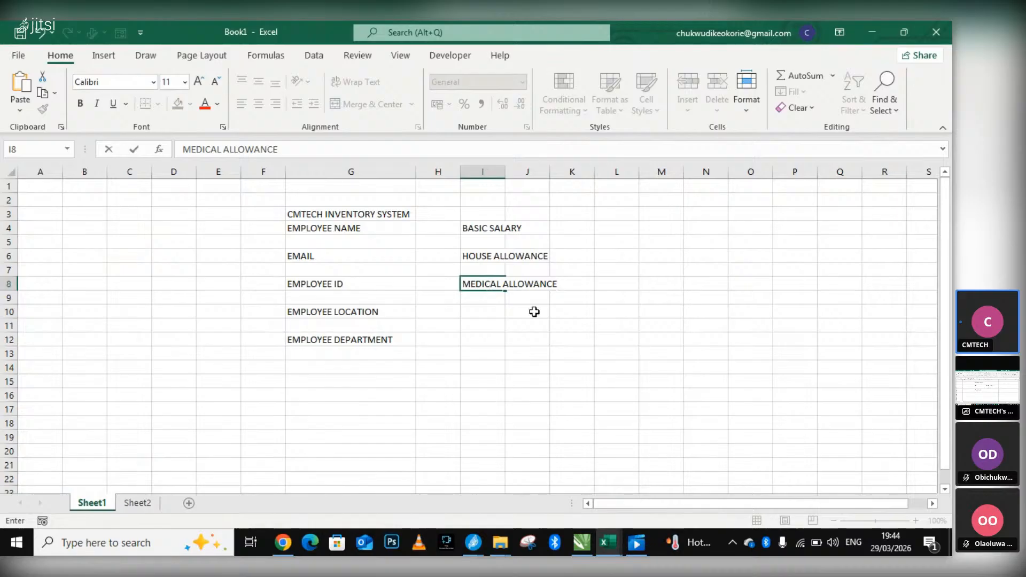
Enter the label "TAX DEDUCTION" in cell I10, in the row of EMPLOYEE LOCATION.
click(477, 314)
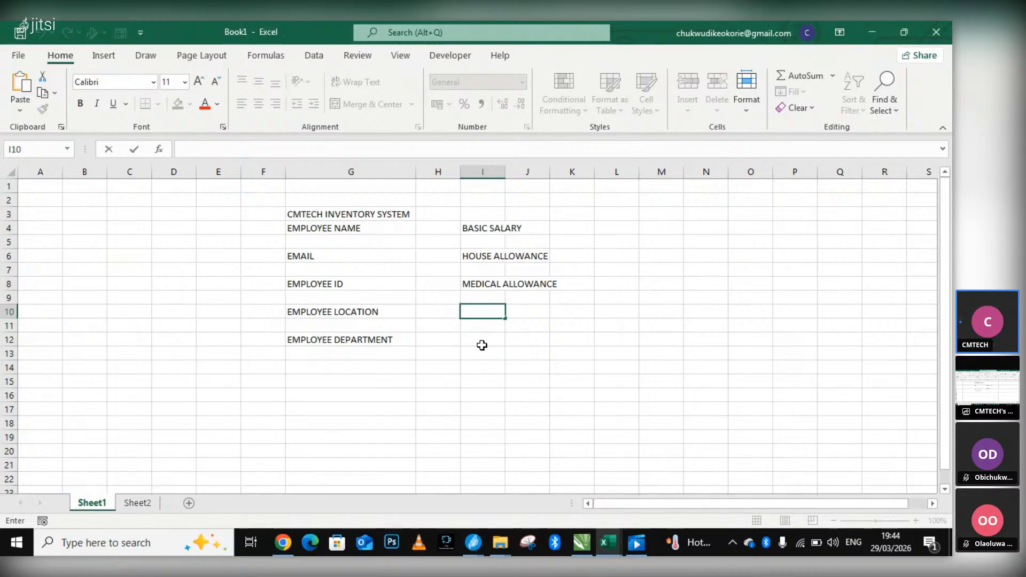
click(480, 340)
click(473, 312)
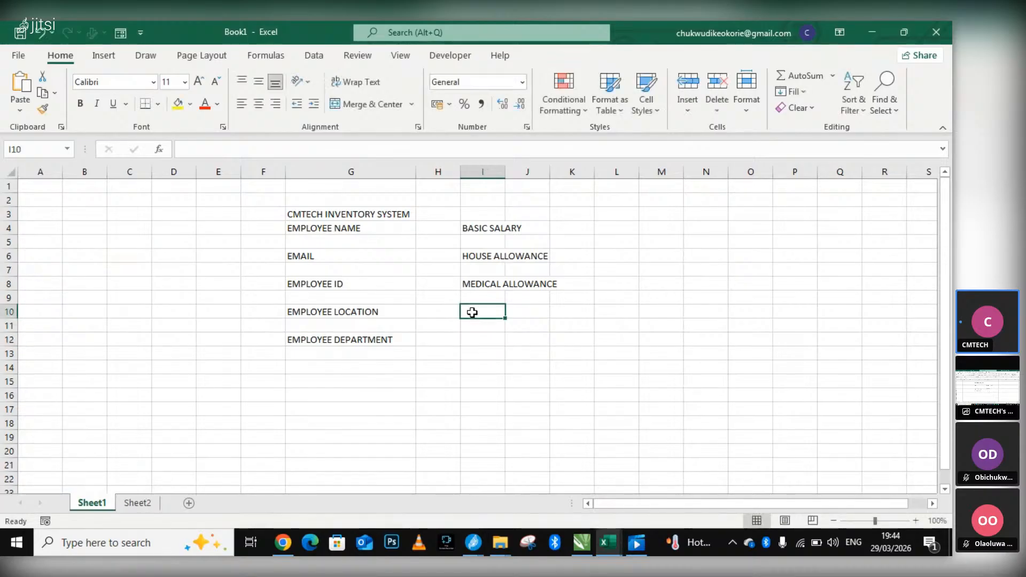
double_click(473, 312)
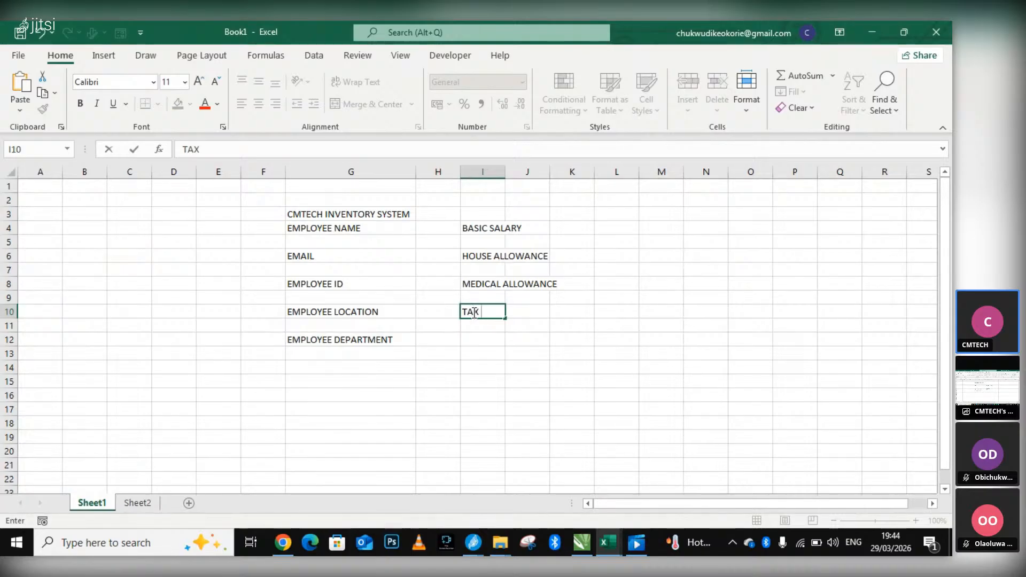
text(DU)
text(ON)
Enter the label "NET PAY" in cell I12, in the row of EMPLOYEE DEPARTMENT.
click(473, 339)
double_click(474, 339)
text(NET PAY)
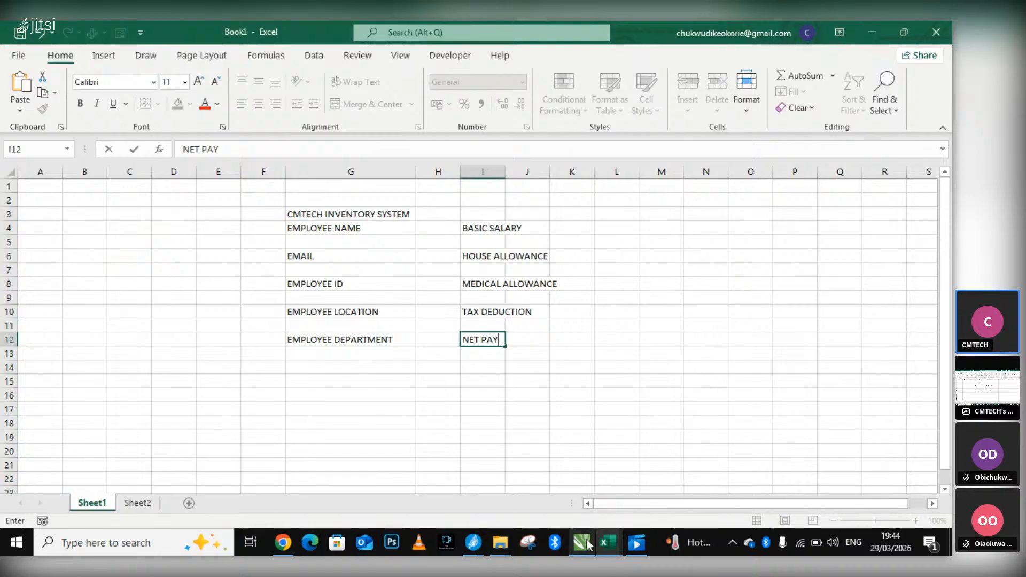
mouse_move(588, 544)
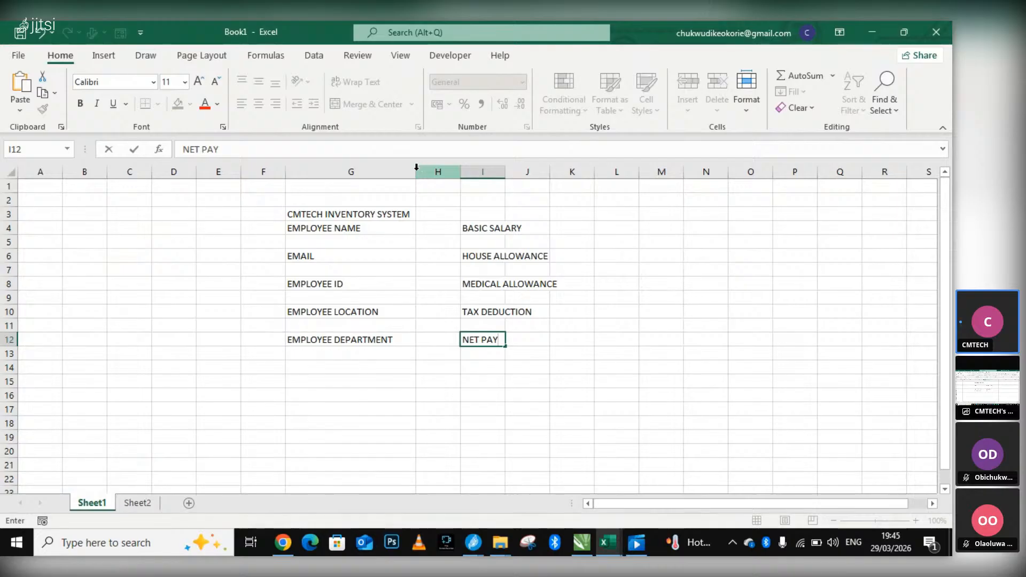
click(410, 209)
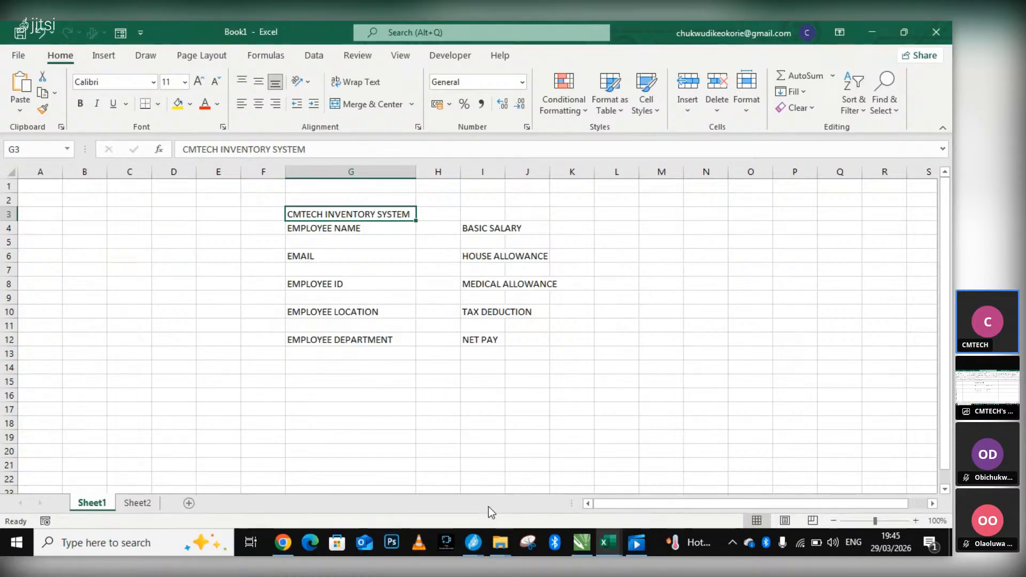
Switch to the Jitsi Meet call window to check the meeting and return to the Book1 workbook in Excel.
mouse_move(475, 551)
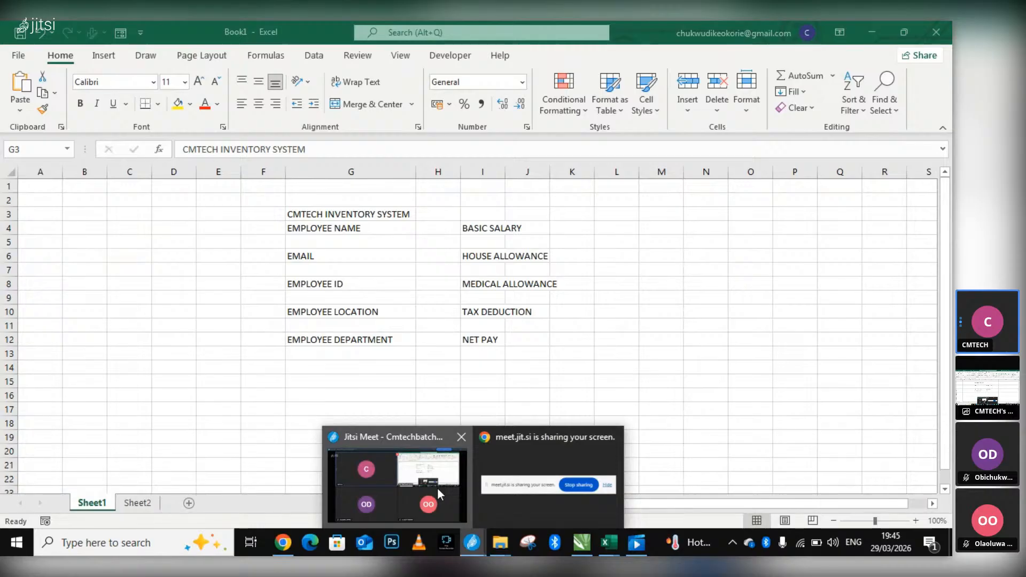
click(437, 487)
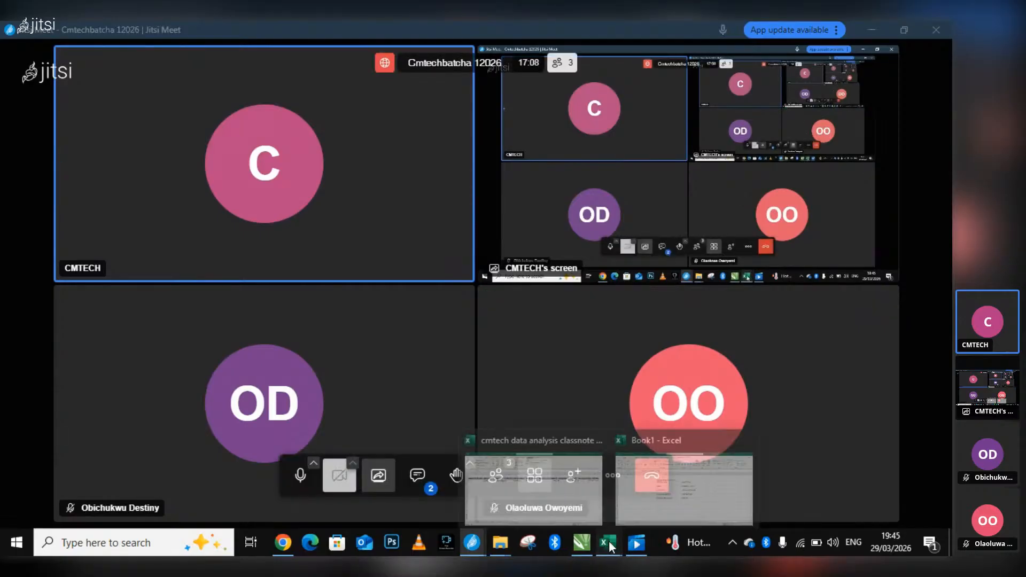
click(657, 475)
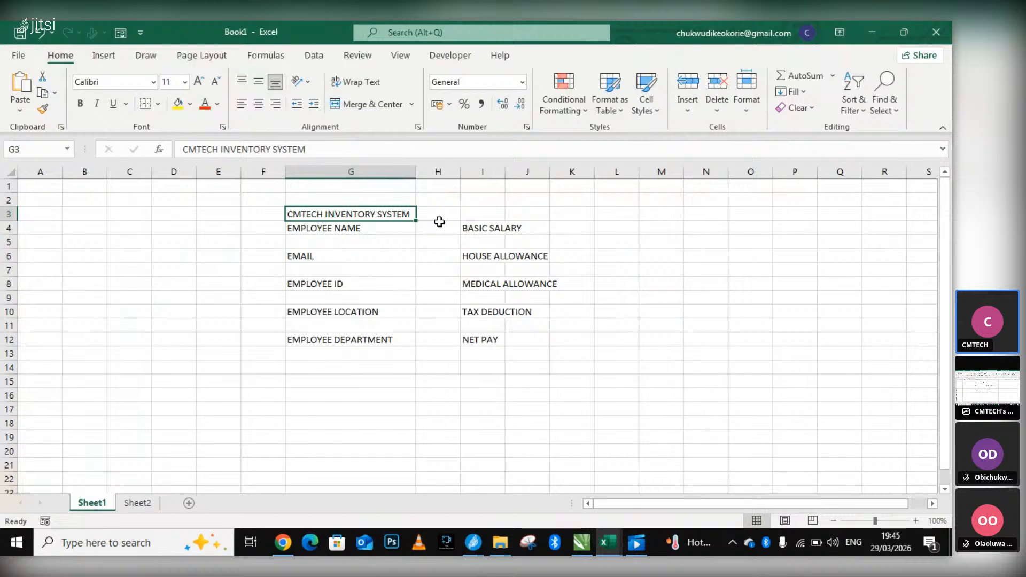
Merge cells G3 to I3 holding the CMTECH INVENTORY SYSTEM title, using the Merge Cells option without centering.
drag(400, 215, 475, 218)
click(413, 107)
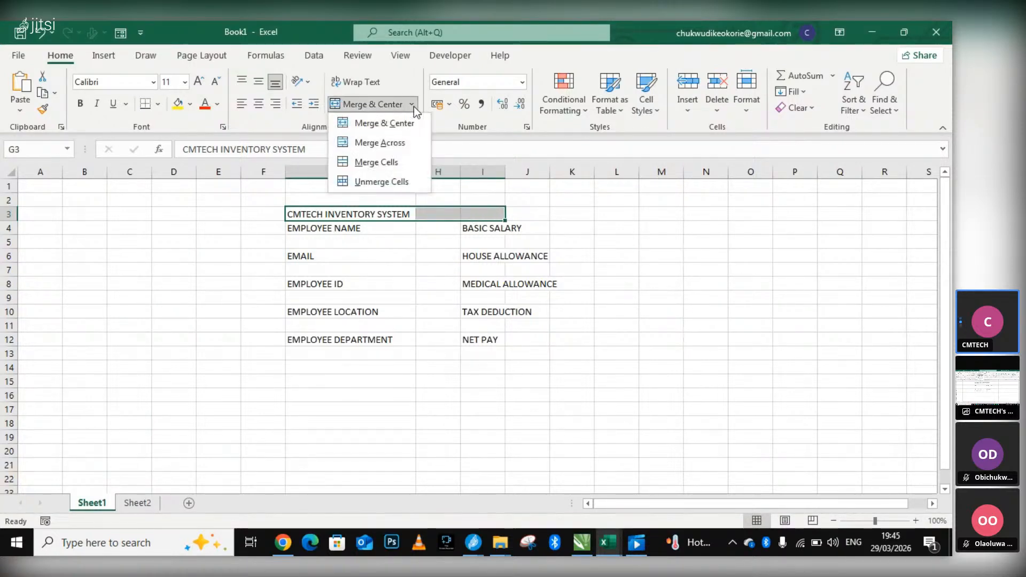
click(397, 168)
Format the CMTECH INVENTORY SYSTEM title text in G3 as bold Calibri at size 18.
double_click(395, 211)
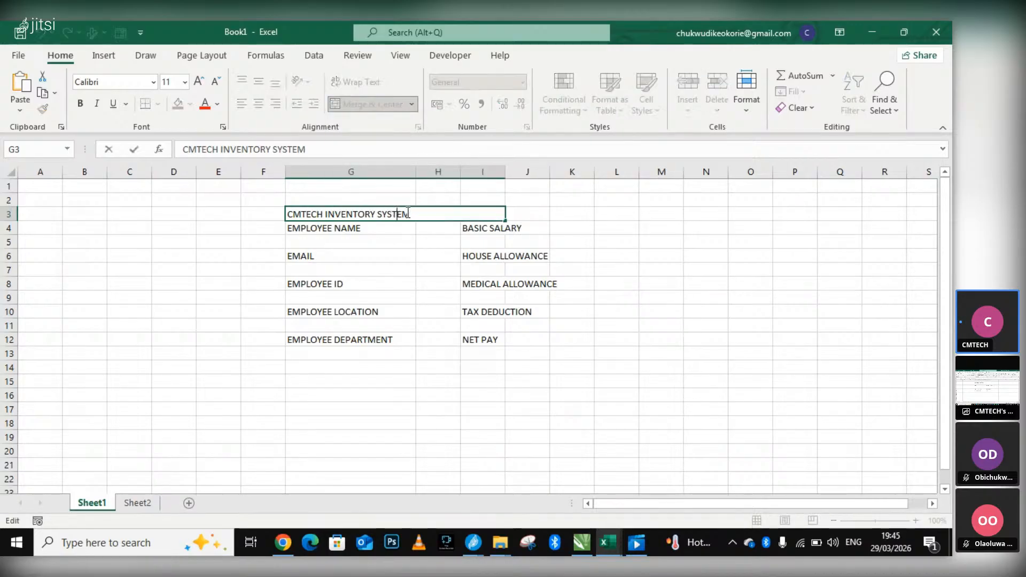
drag(412, 213, 273, 212)
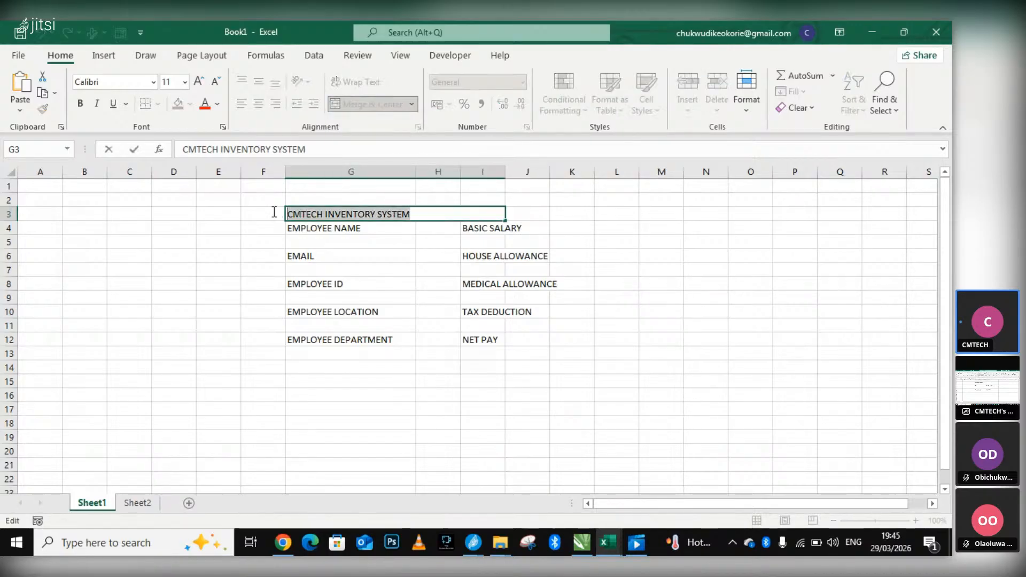
click(155, 82)
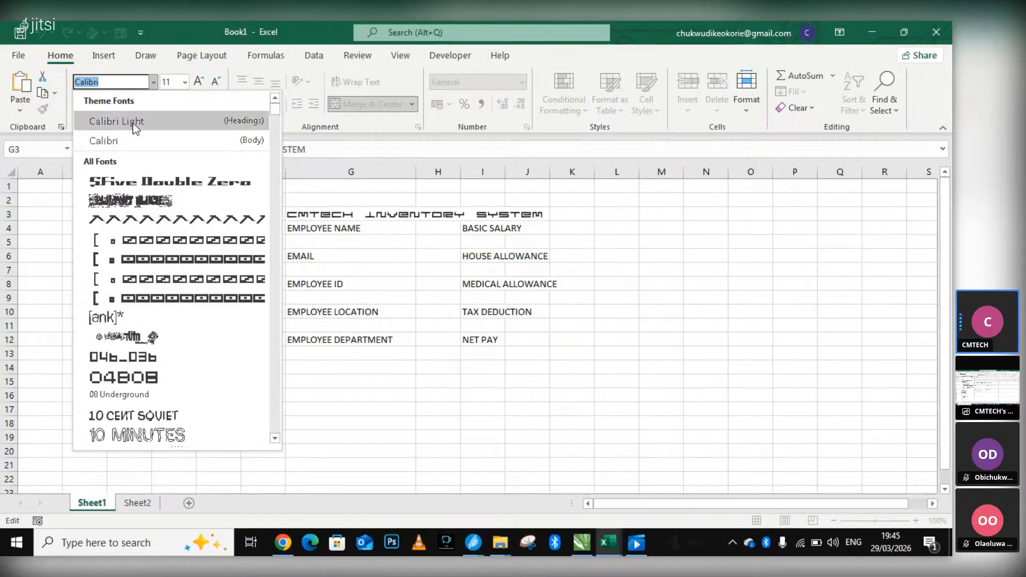
click(124, 140)
click(184, 82)
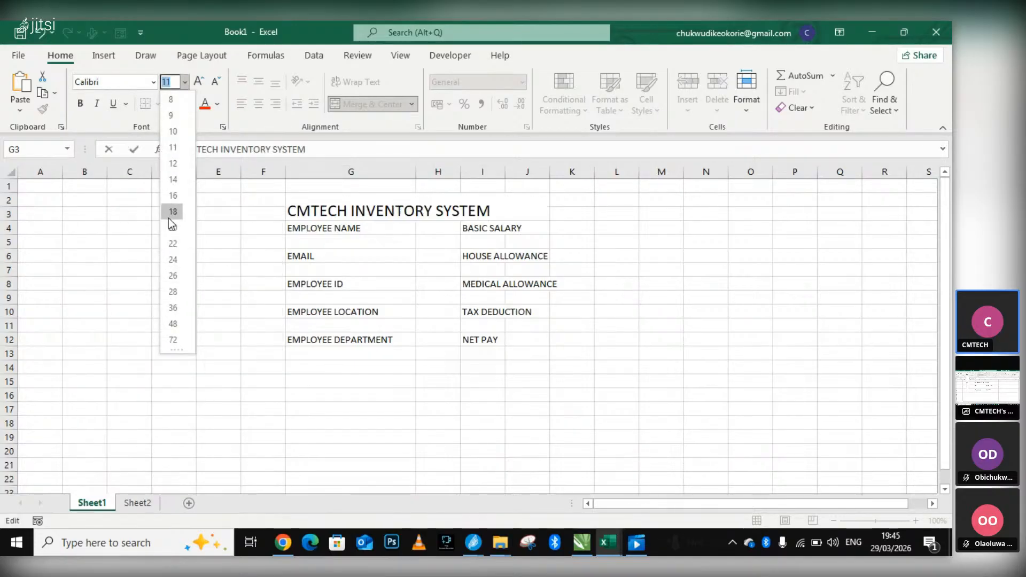
click(168, 218)
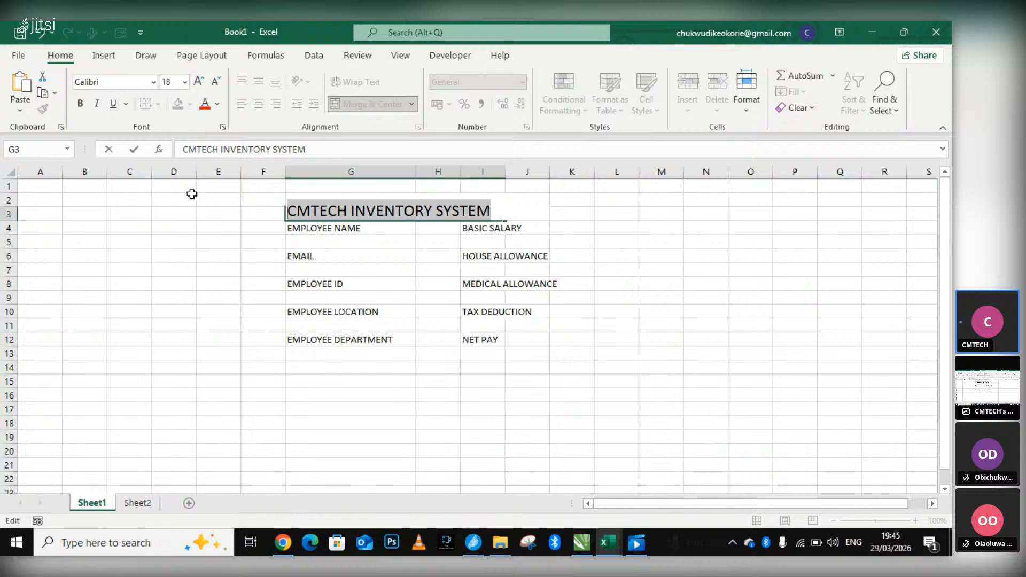
click(80, 104)
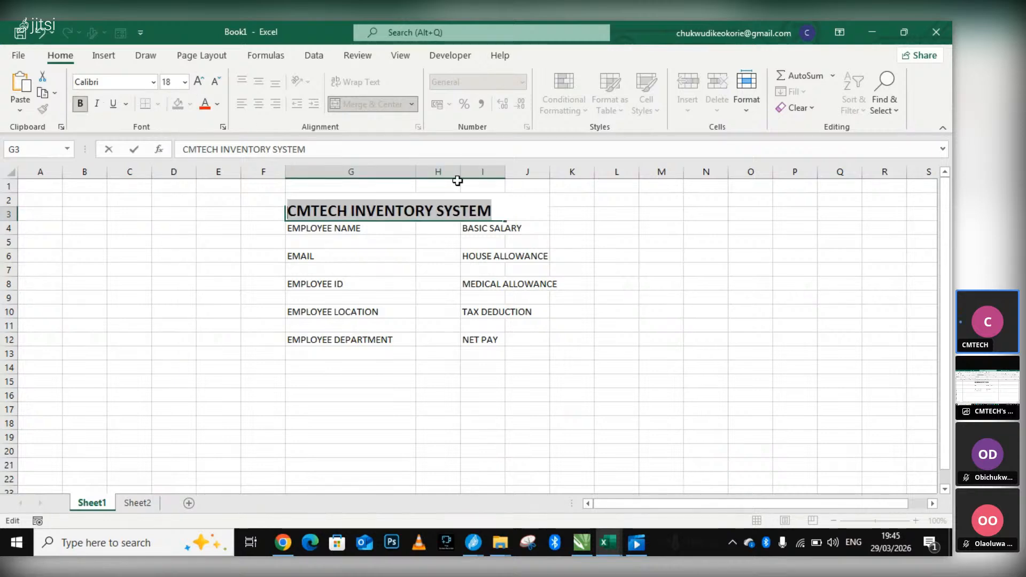
click(523, 213)
Center the CMTECH INVENTORY SYSTEM title horizontally within its merged cell.
drag(505, 211, 268, 204)
click(142, 223)
click(279, 218)
click(312, 218)
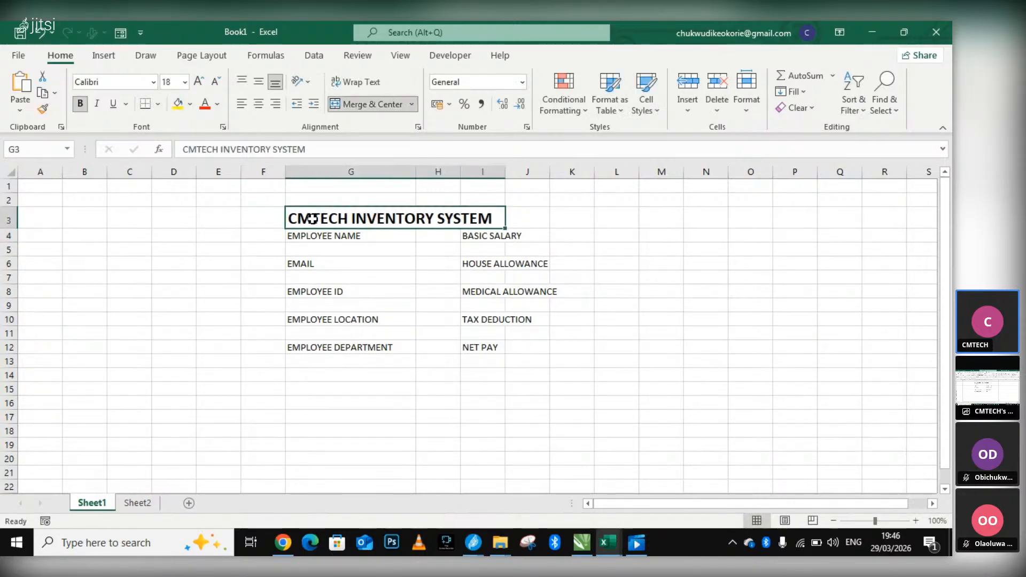
click(258, 104)
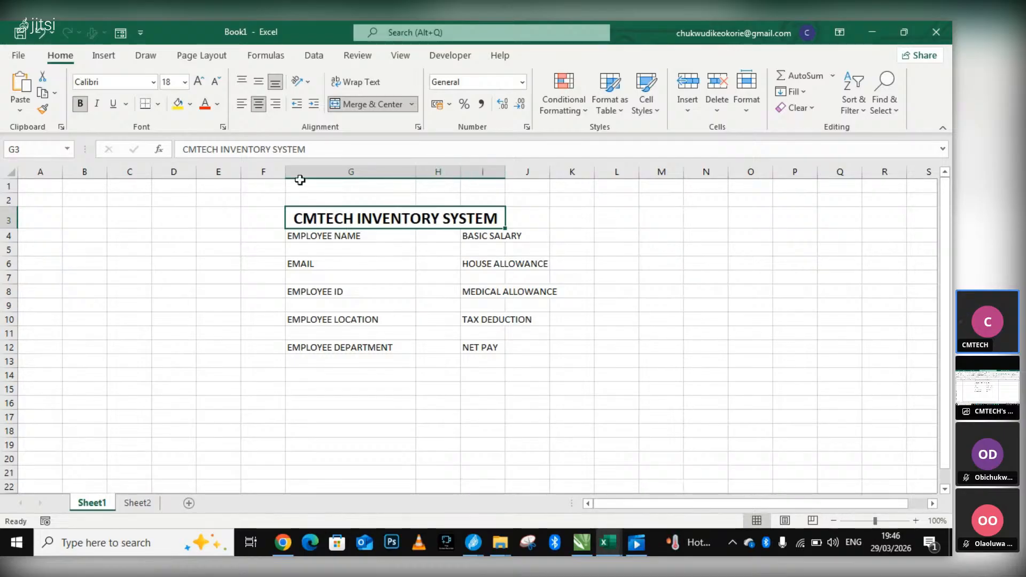
AutoFit the widths of columns G through J to their contents.
click(314, 171)
drag(438, 171, 530, 172)
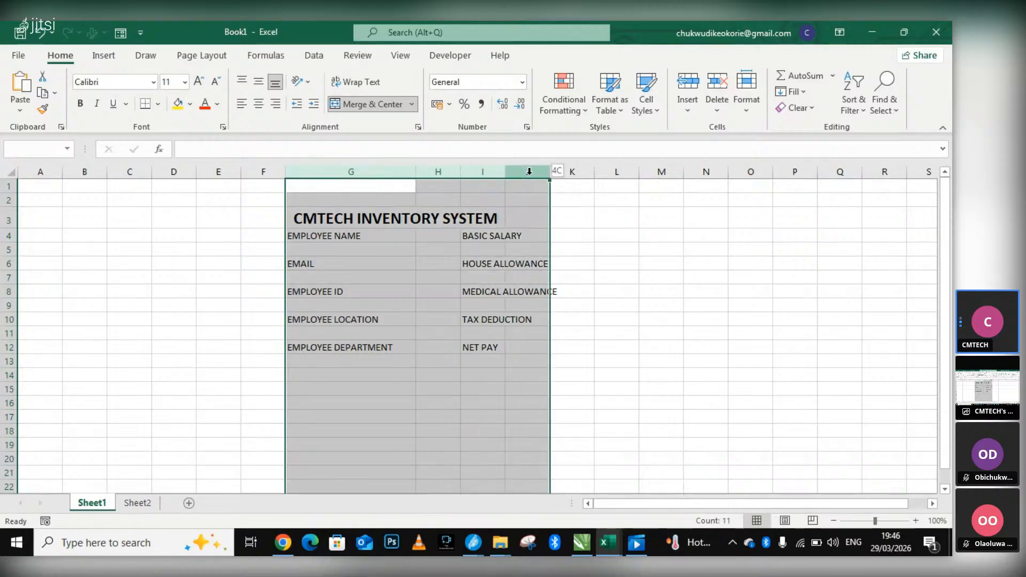
double_click(462, 172)
click(655, 234)
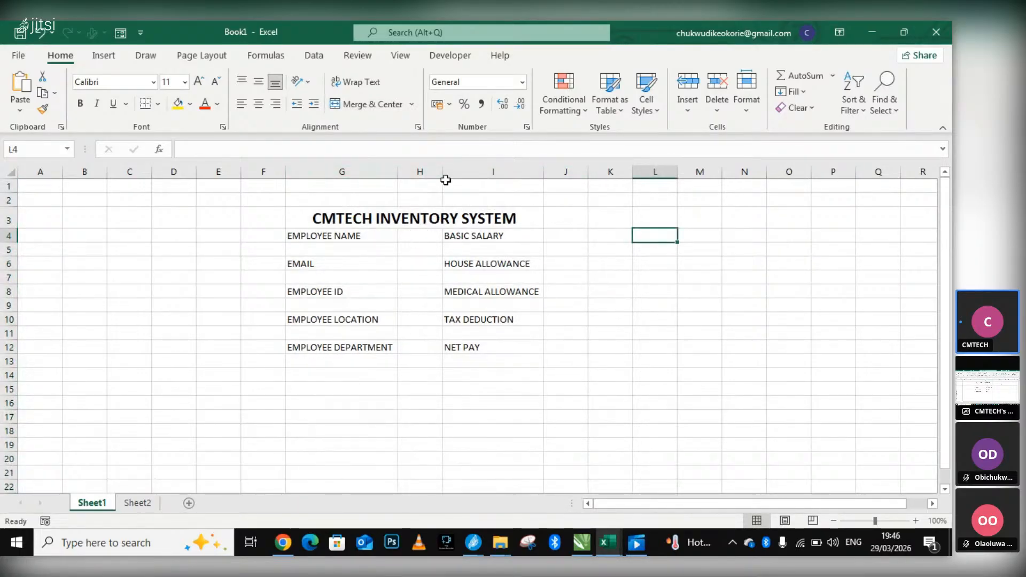
Widen columns H and I to give more room around the employee and salary labels.
drag(444, 171, 471, 172)
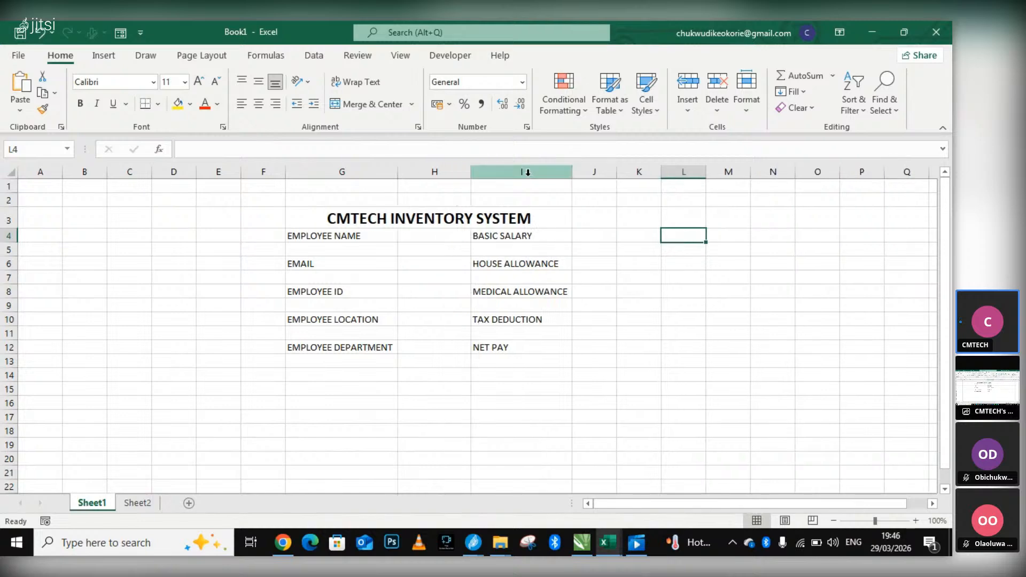
drag(573, 175, 601, 175)
Right-align the employee labels in cells G4 to G12.
click(294, 238)
drag(295, 239, 311, 348)
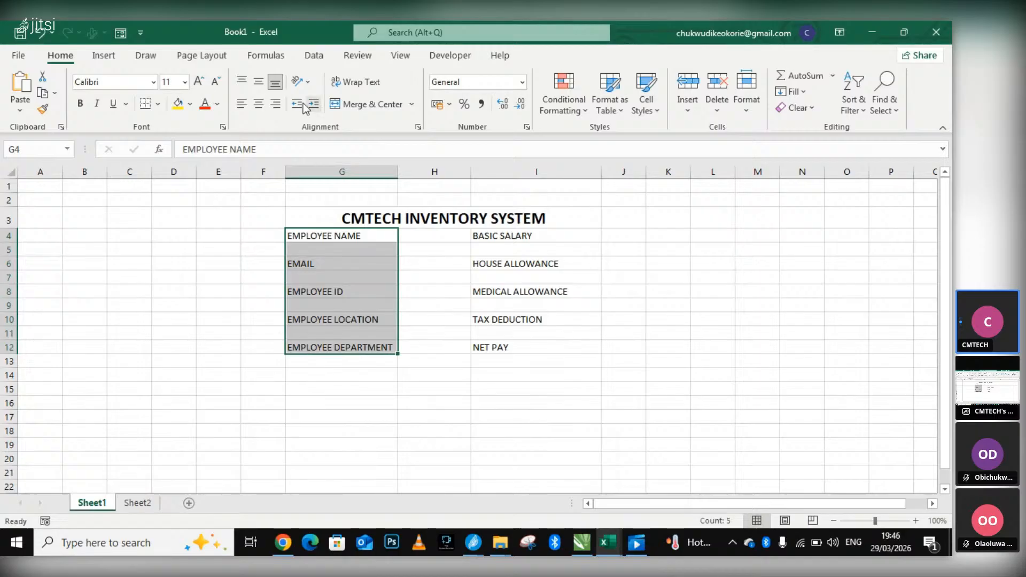
click(258, 104)
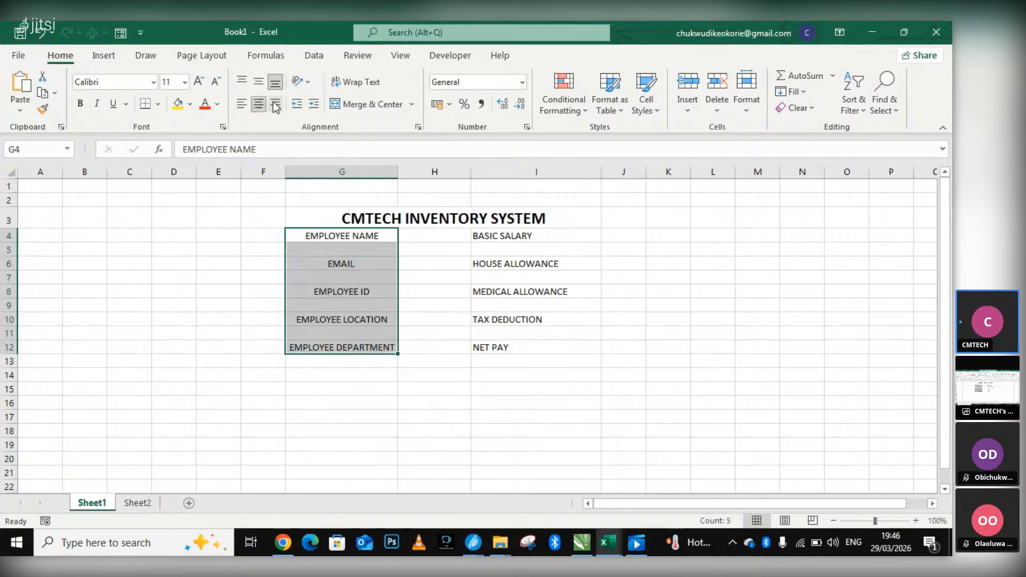
click(275, 105)
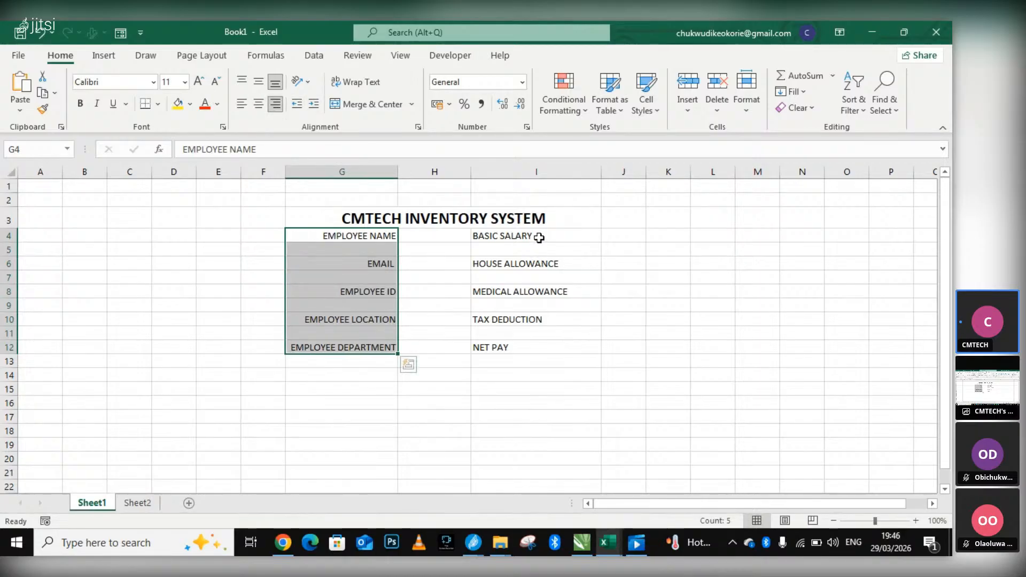
Right-align the salary labels in cells I4 to I12, from BASIC SALARY to NET PAY.
click(538, 238)
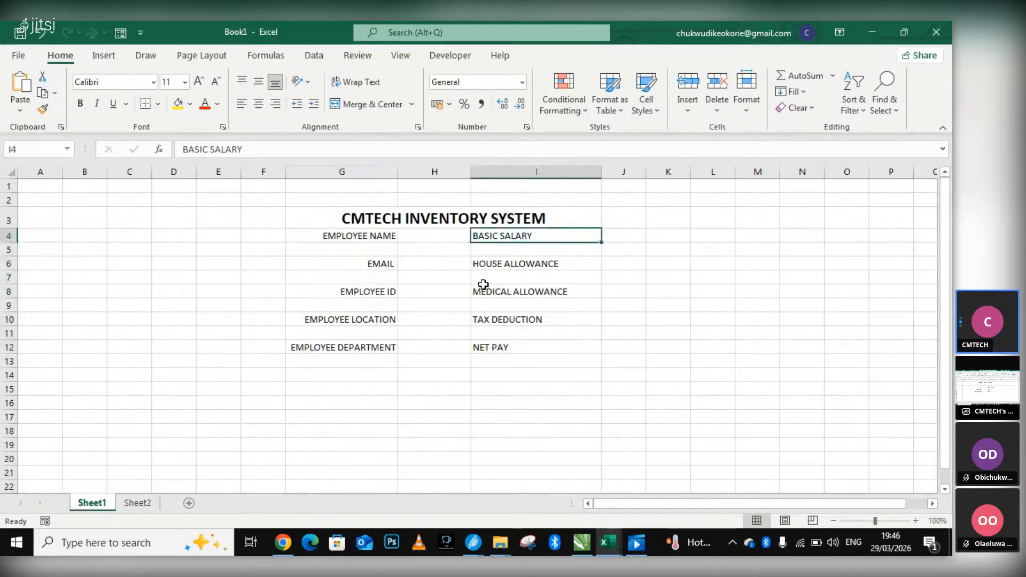
click(492, 264)
click(500, 239)
drag(500, 247, 485, 350)
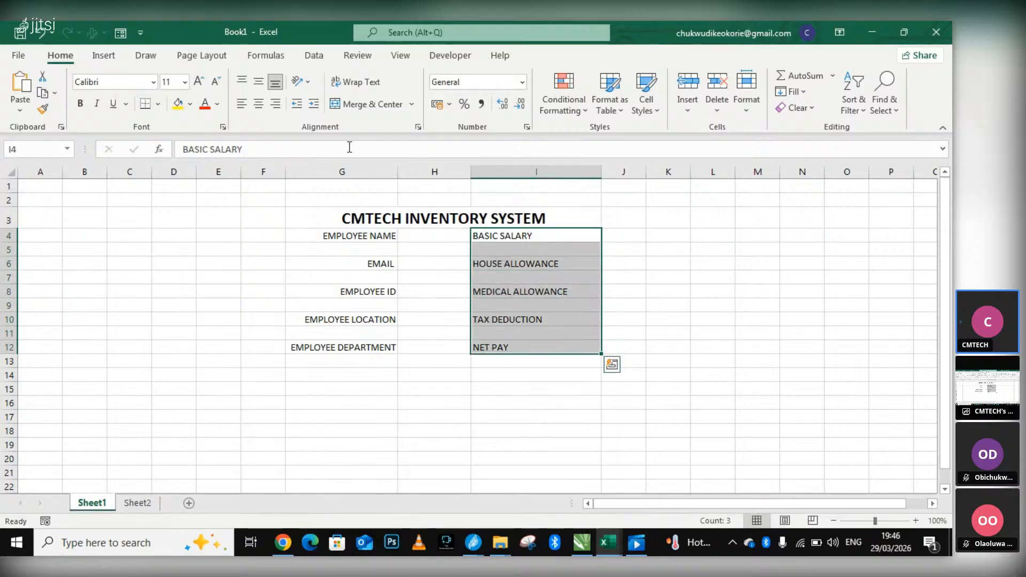
click(274, 104)
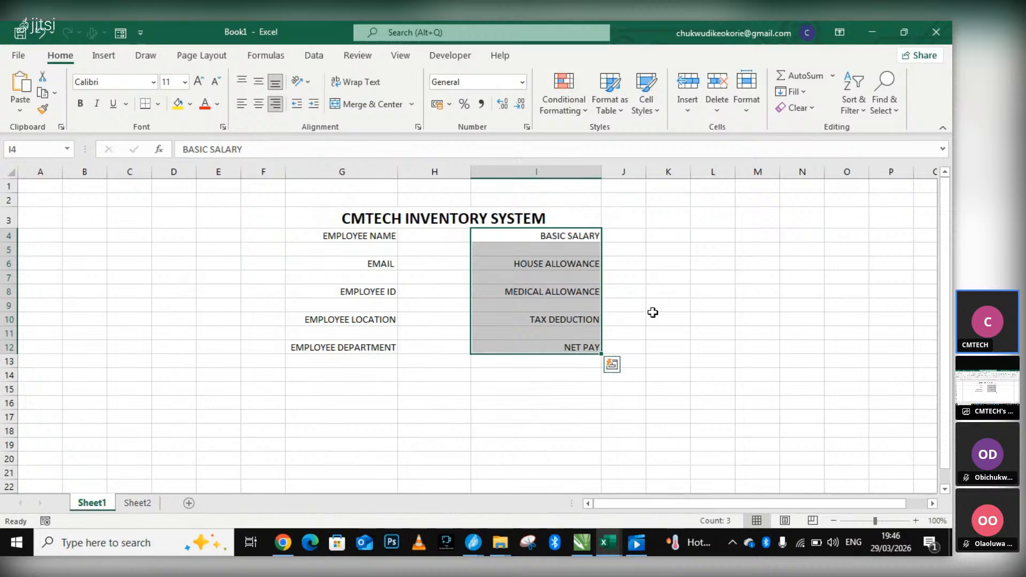
click(710, 305)
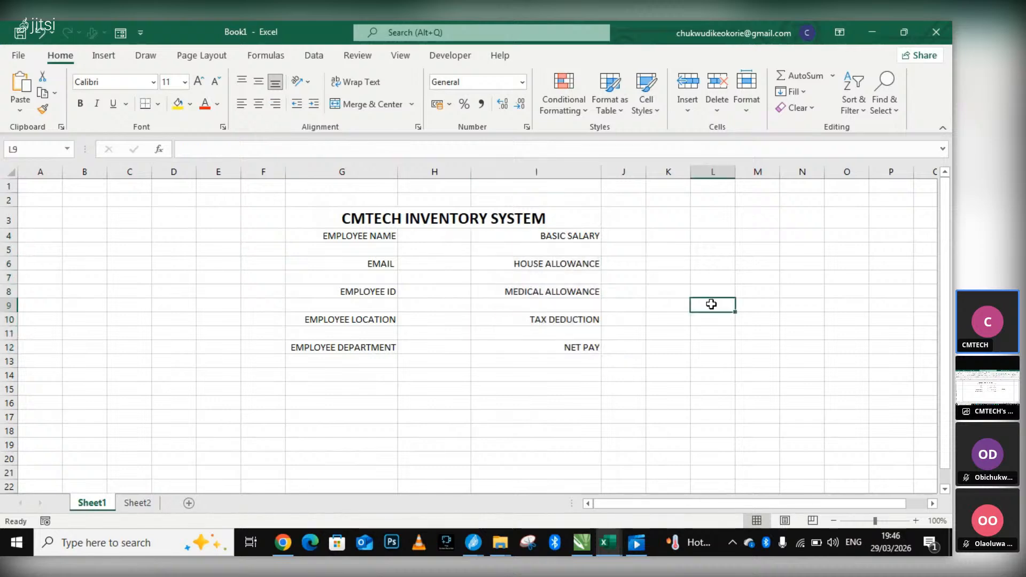
click(476, 216)
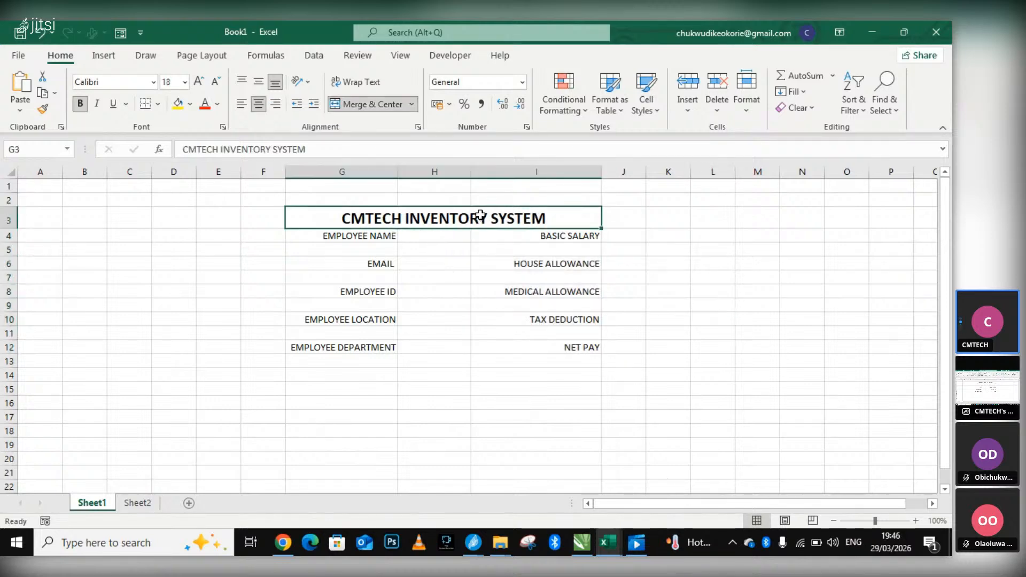
click(444, 240)
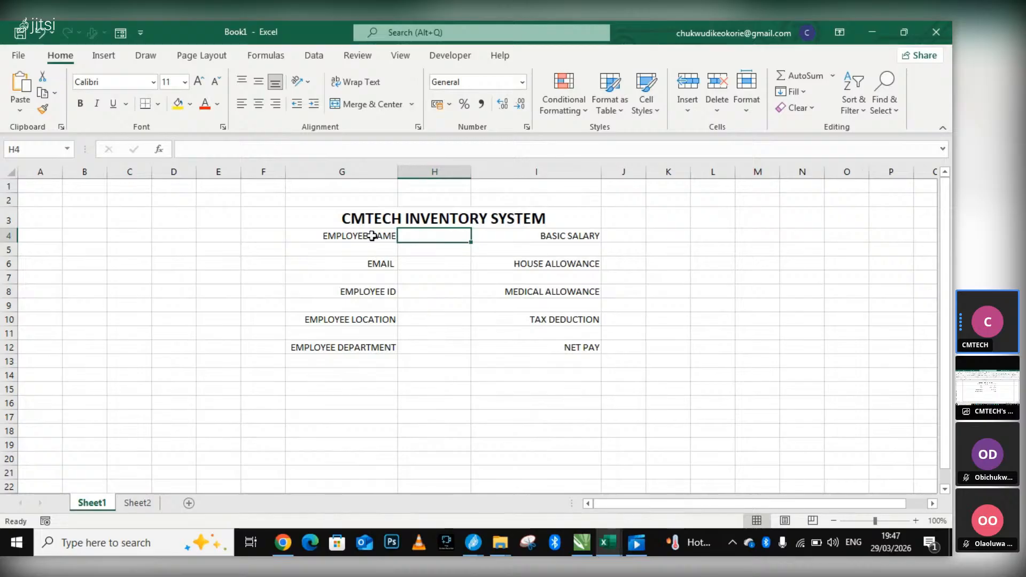
click(298, 236)
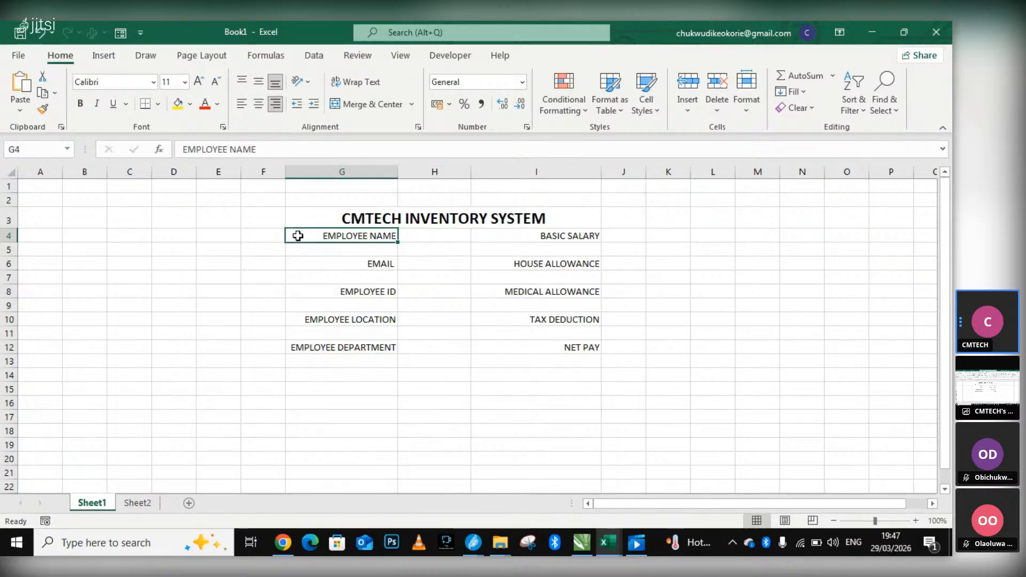
click(577, 213)
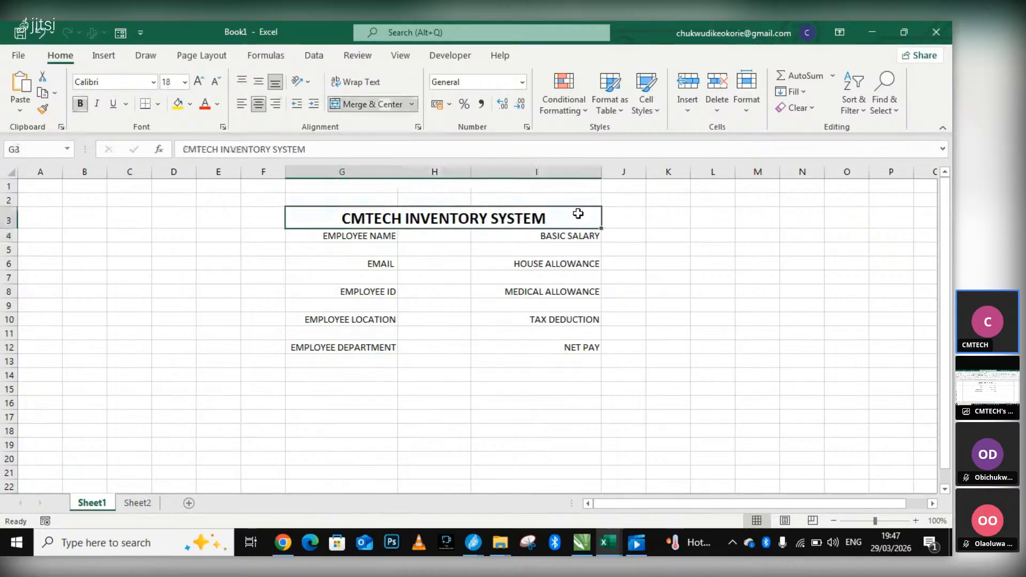
Fill the merged CMTECH INVENTORY SYSTEM title cell in row 3 with a light grey background.
click(218, 105)
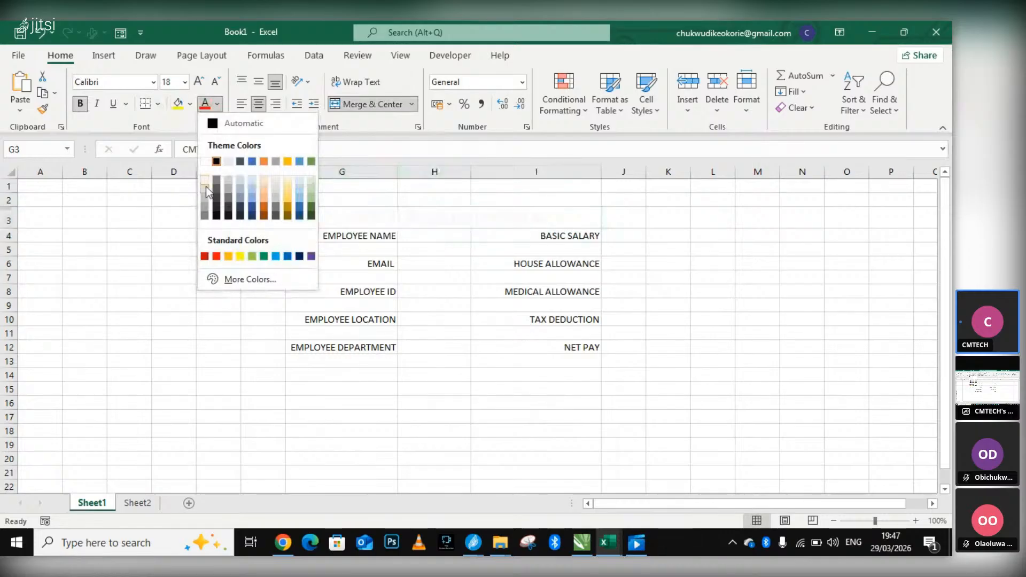
click(190, 104)
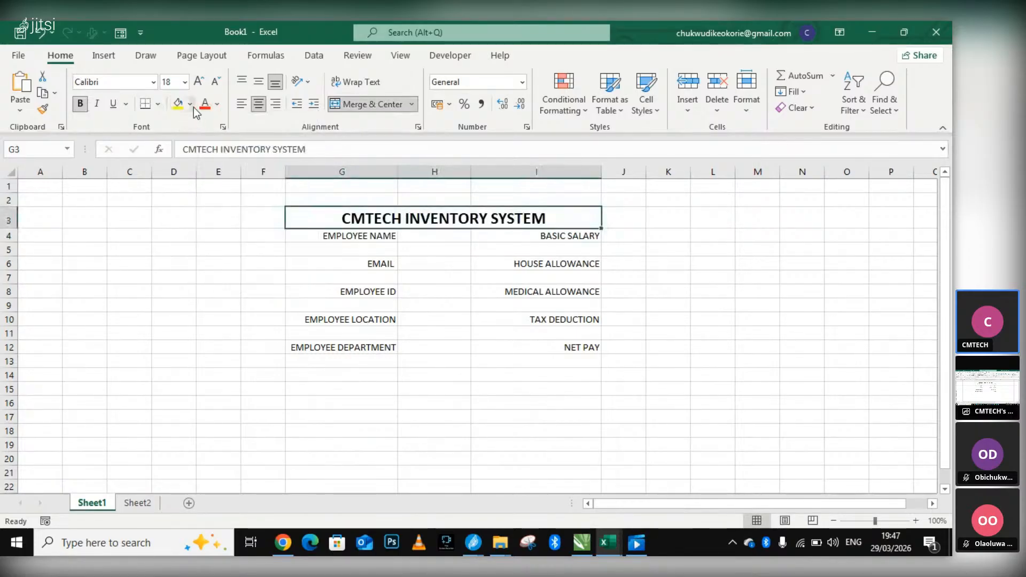
click(191, 105)
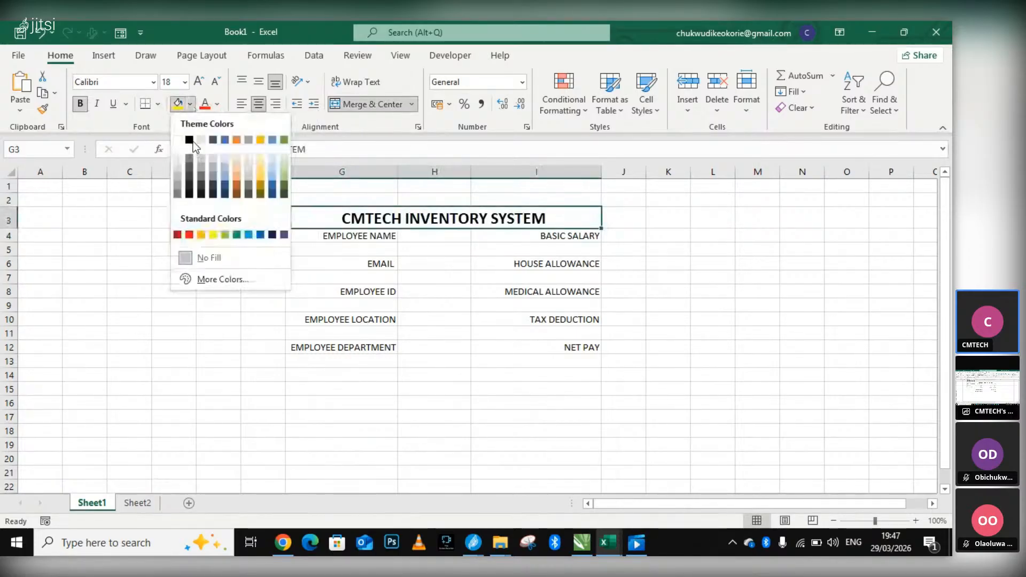
click(178, 172)
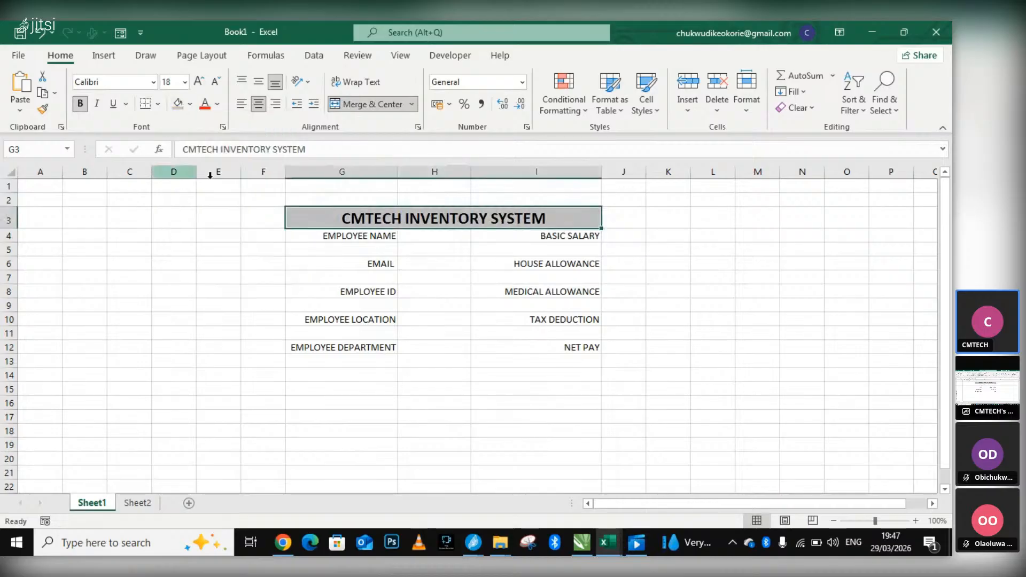
Increase the font size of the form range G4 to J13 to 14.
click(298, 235)
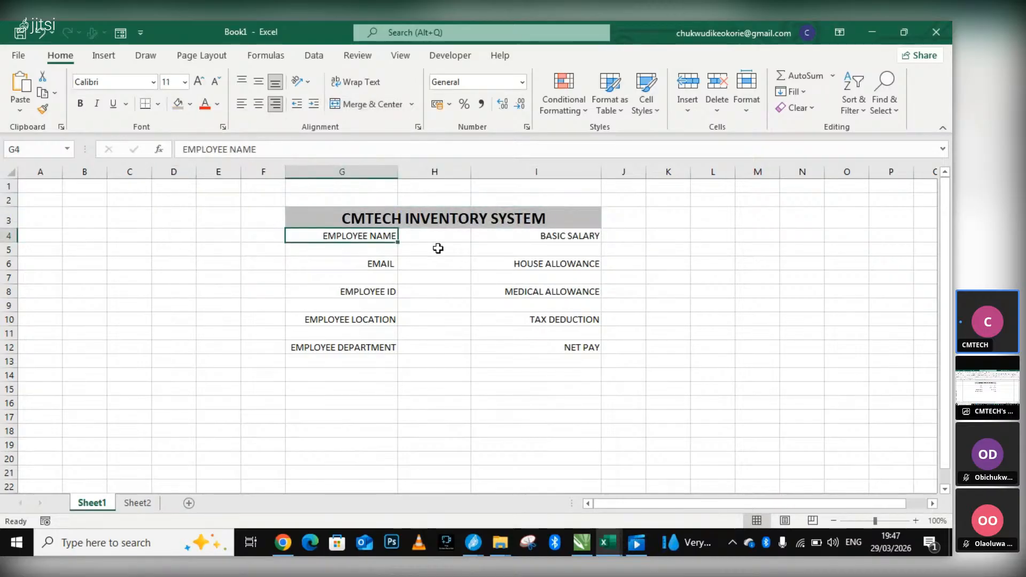
click(237, 231)
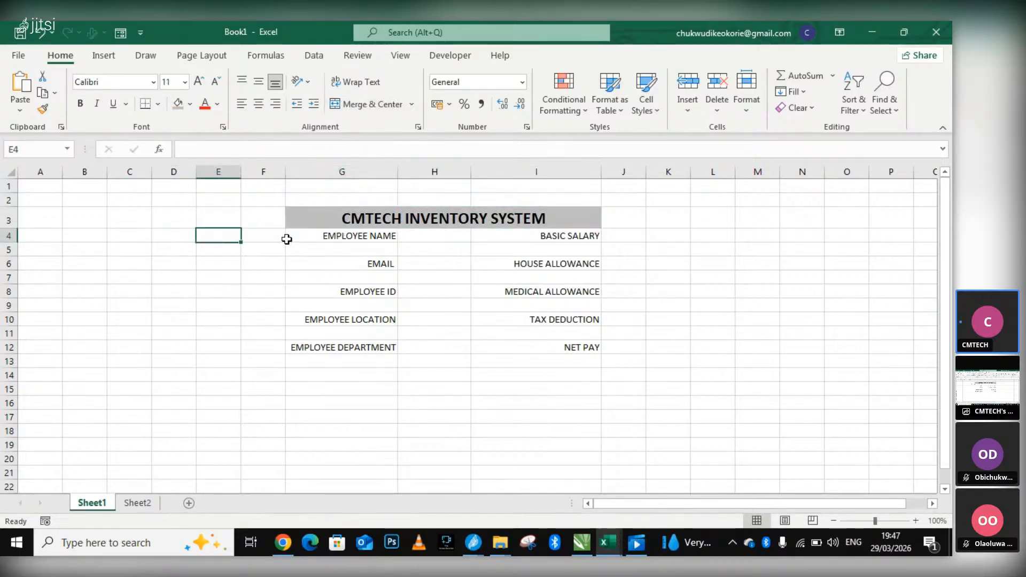
drag(310, 236, 354, 347)
drag(529, 235, 539, 248)
key(ctrl+q)
drag(320, 240, 618, 372)
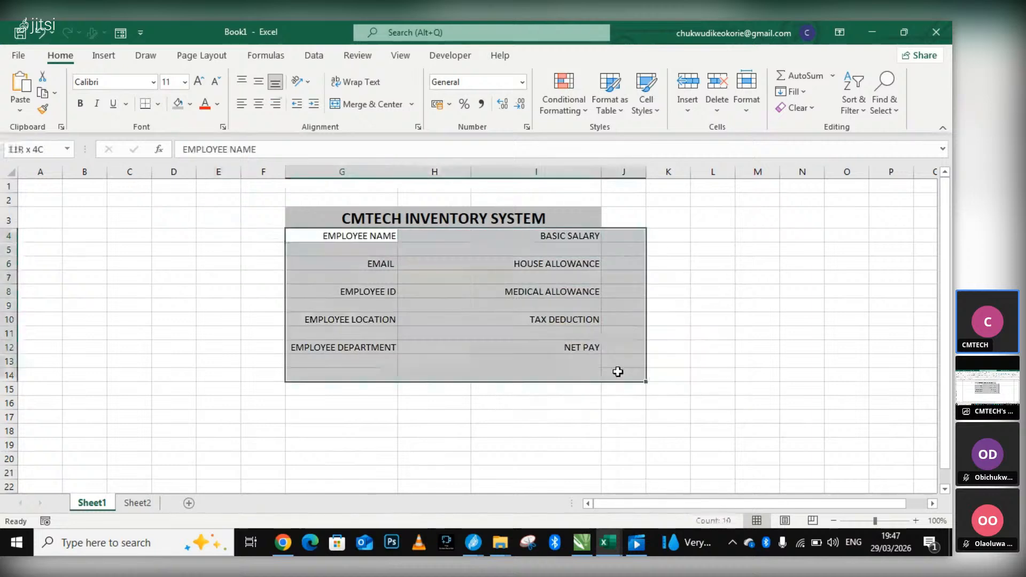
click(202, 82)
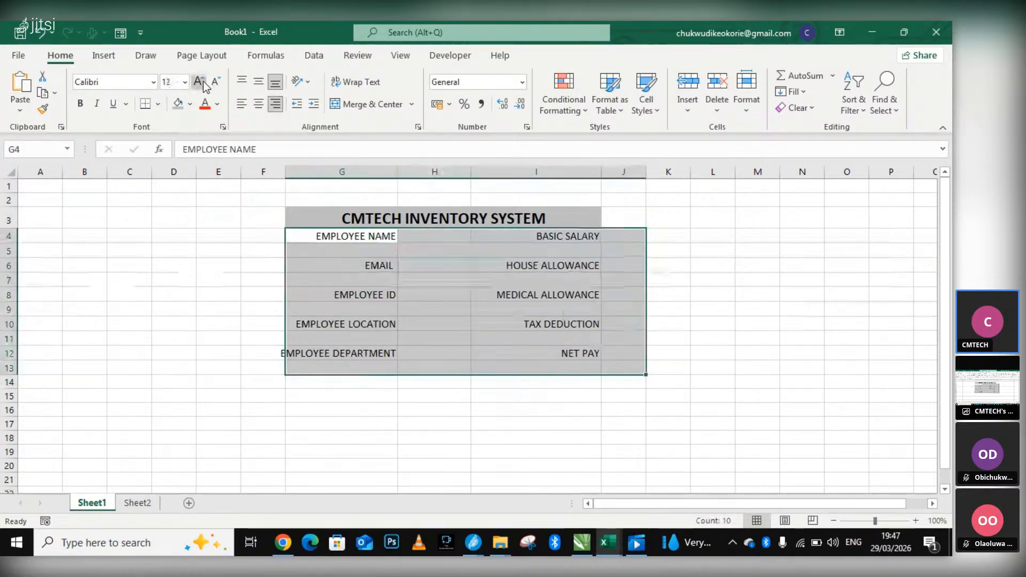
click(202, 82)
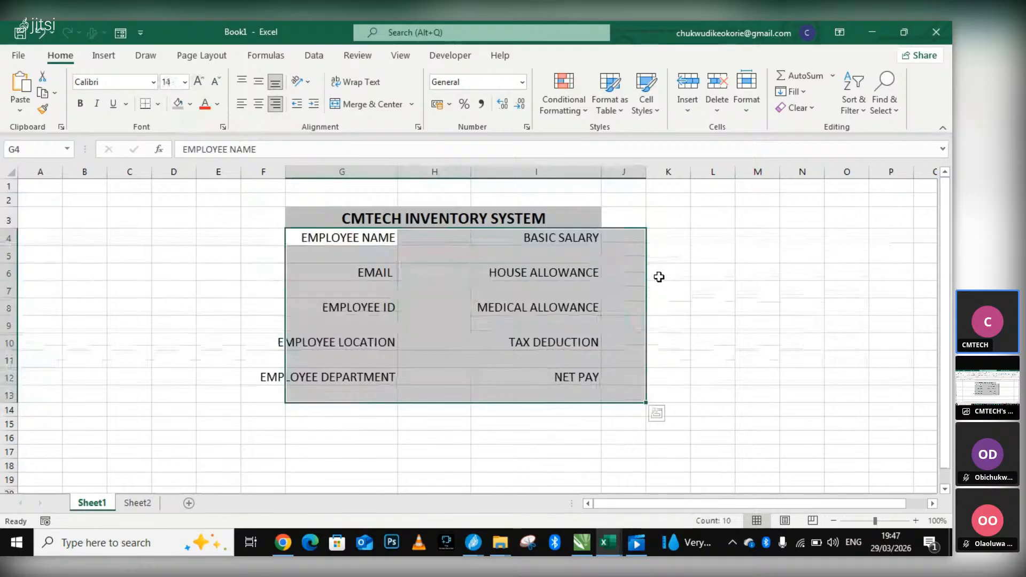
AutoFit columns F through J to the enlarged employee and salary labels.
click(218, 254)
click(317, 172)
drag(267, 171, 620, 172)
drag(470, 169, 502, 174)
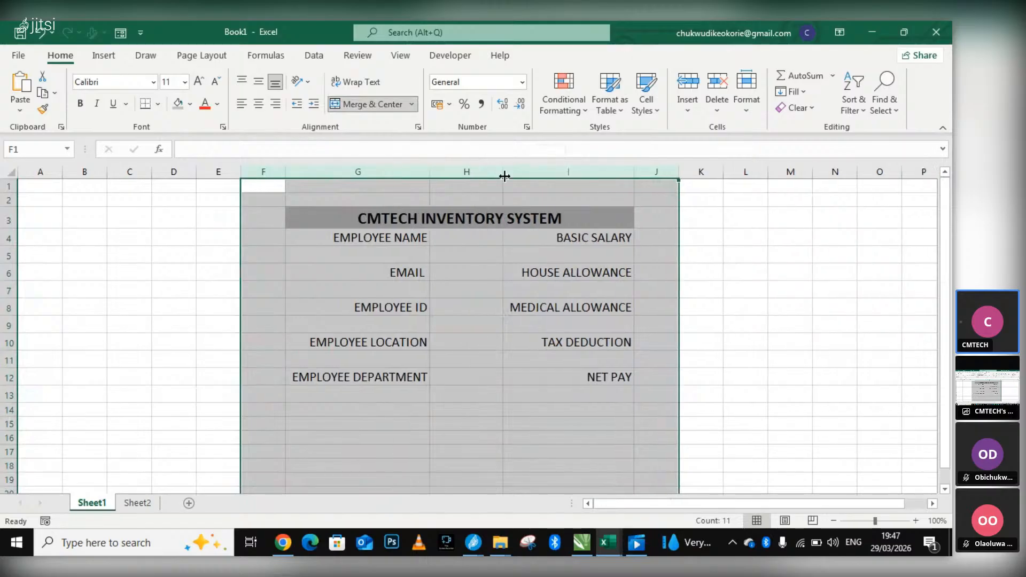
click(791, 324)
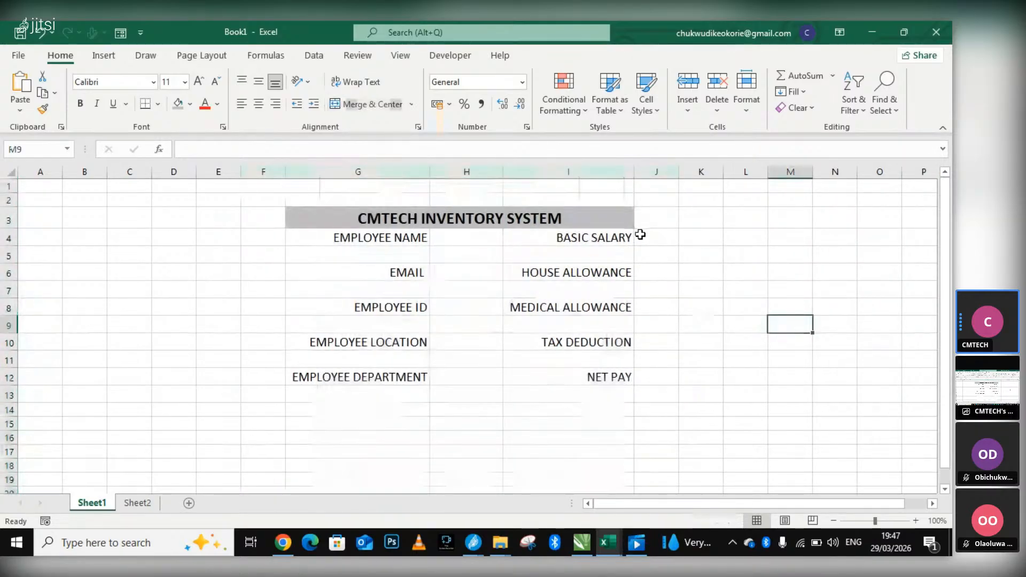
Extend the merged CMTECH INVENTORY SYSTEM title so it spans cells G3 to J3.
click(461, 234)
click(623, 216)
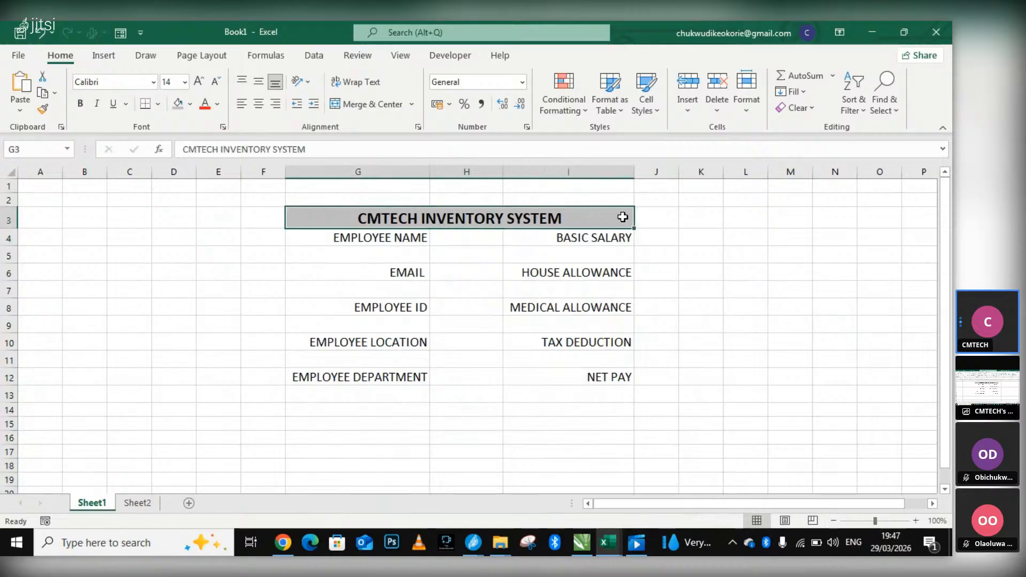
click(661, 215)
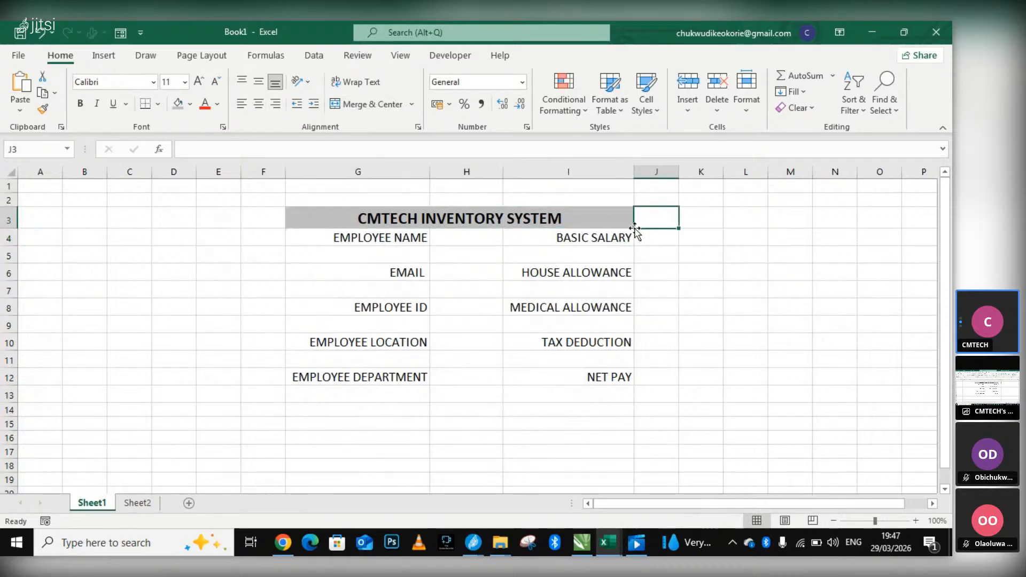
shift+click(620, 223)
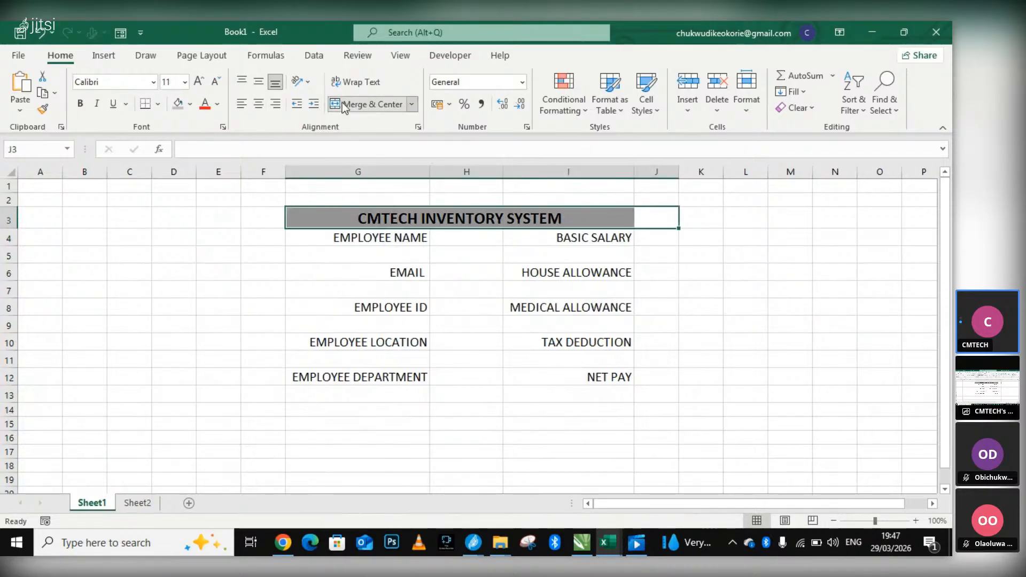
click(411, 104)
click(400, 149)
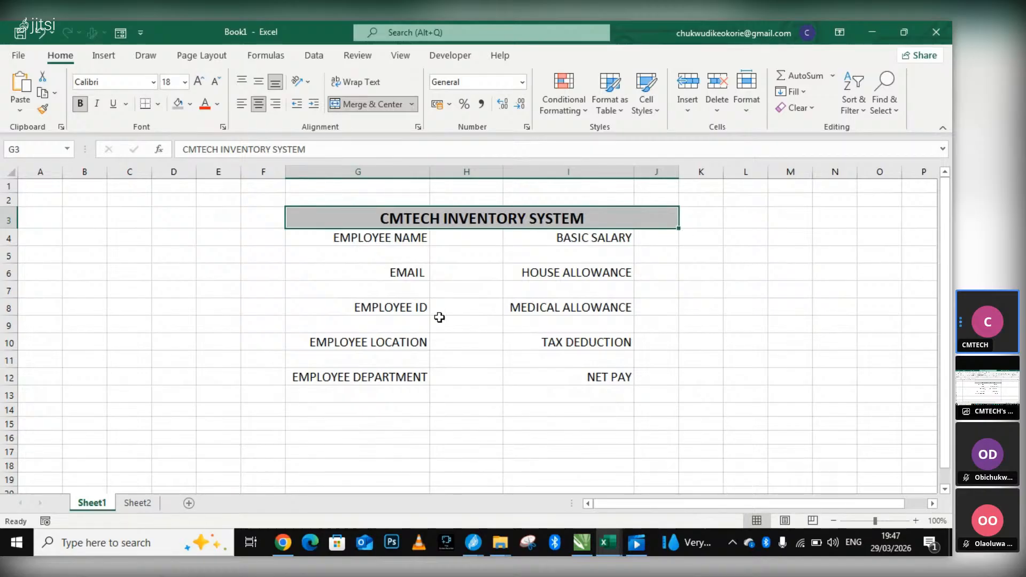
Fill the EMPLOYEE NAME and EMAIL label cells, G4 and G6, with the green theme color.
click(305, 239)
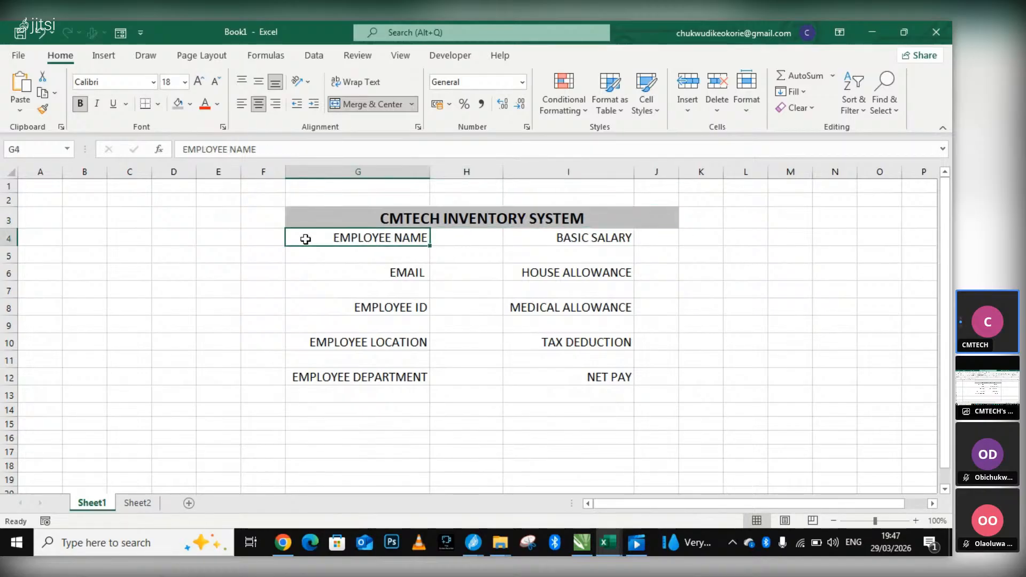
click(191, 105)
click(187, 105)
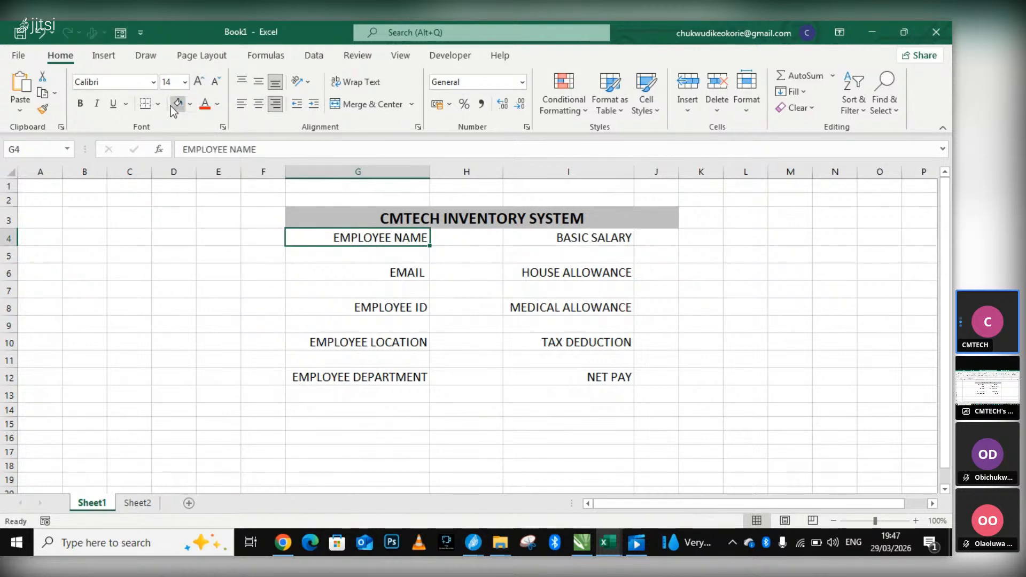
click(177, 104)
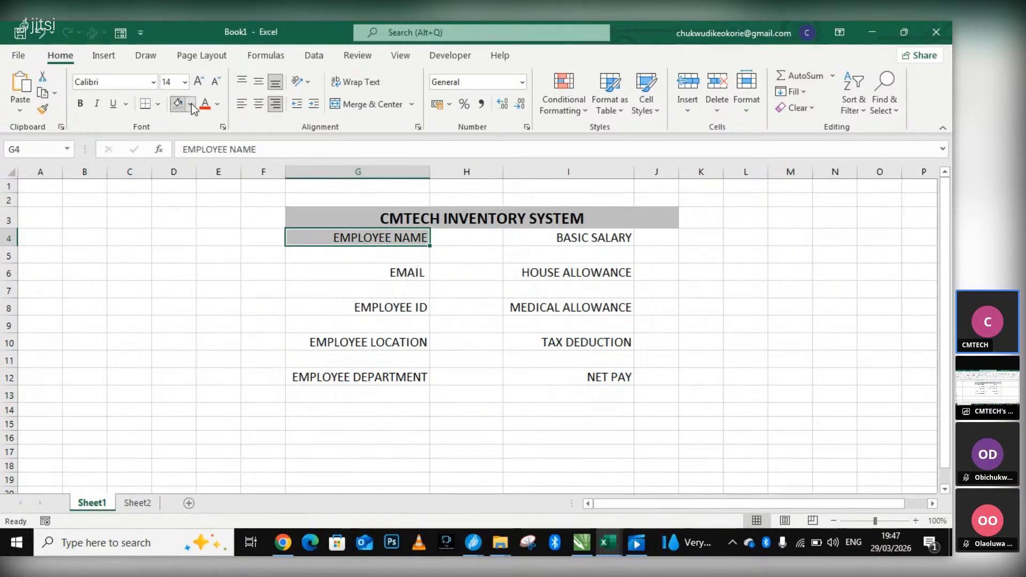
click(191, 106)
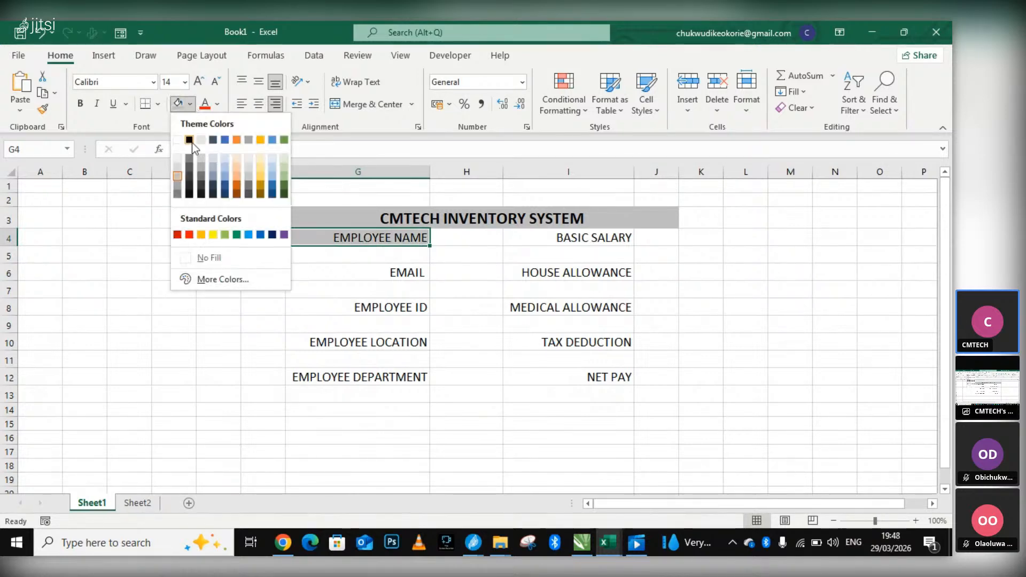
click(286, 140)
click(351, 276)
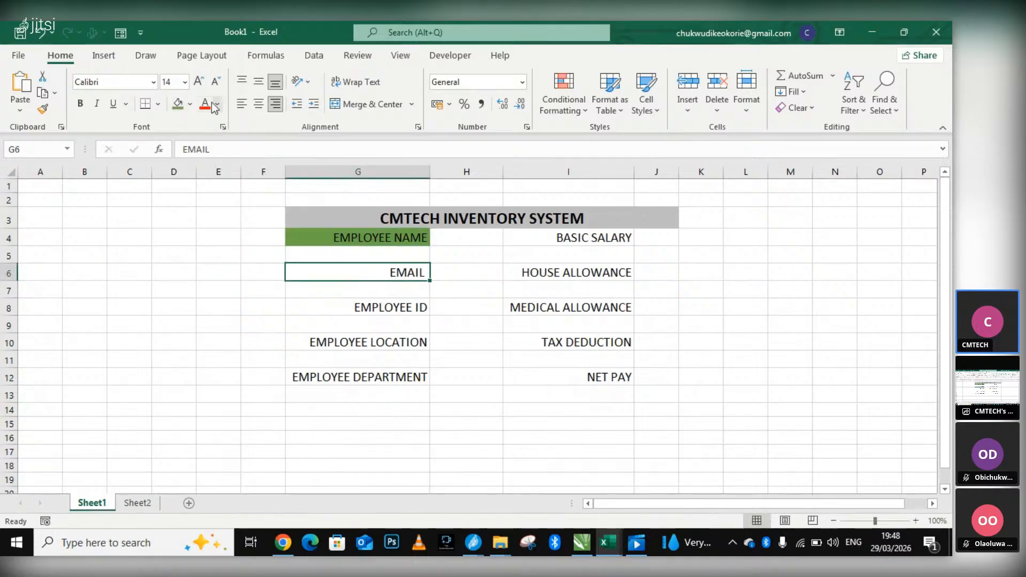
click(178, 104)
click(334, 305)
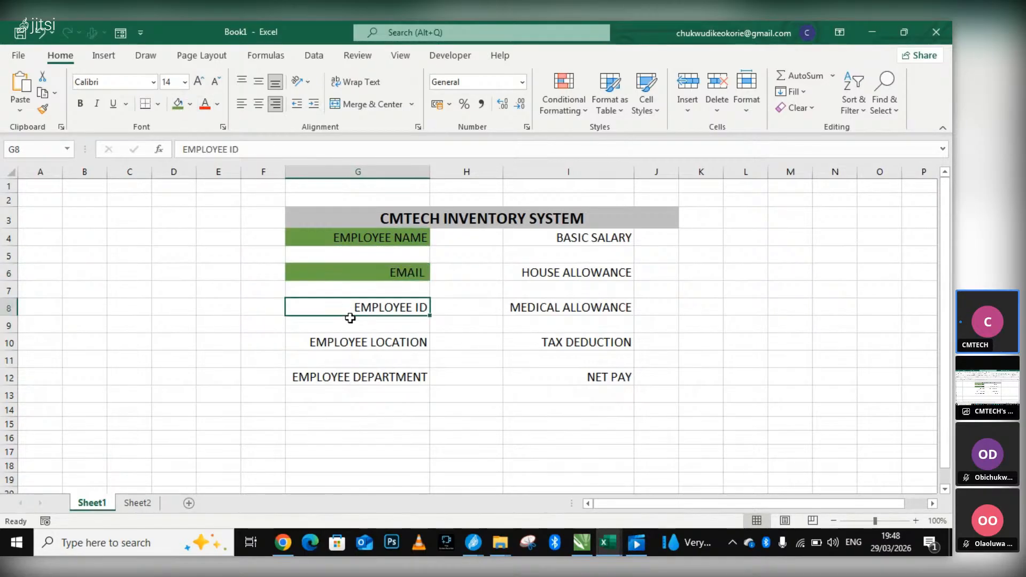
shift+click(345, 345)
click(354, 377)
click(350, 347)
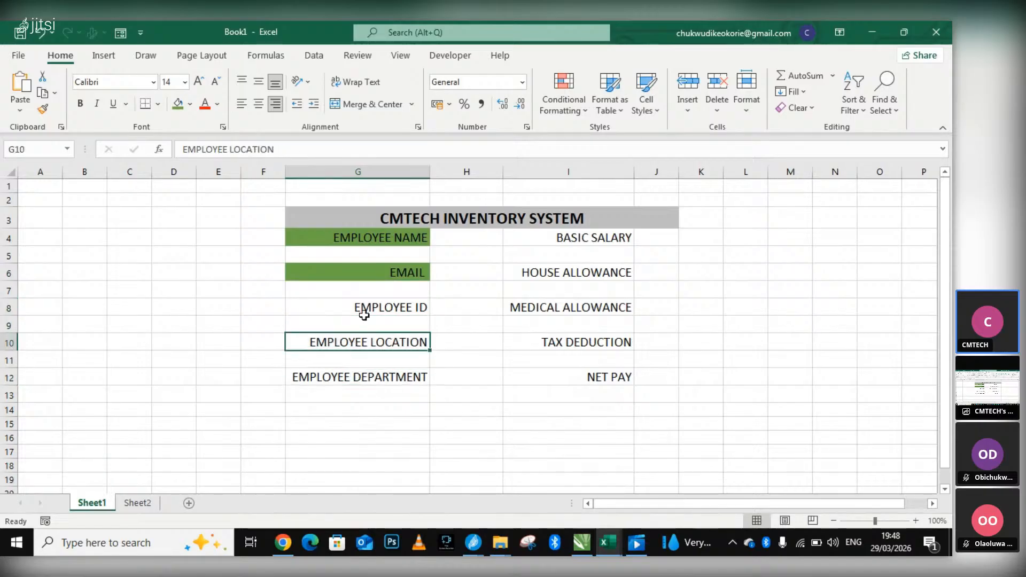
ctrl+click(367, 310)
ctrl+click(365, 375)
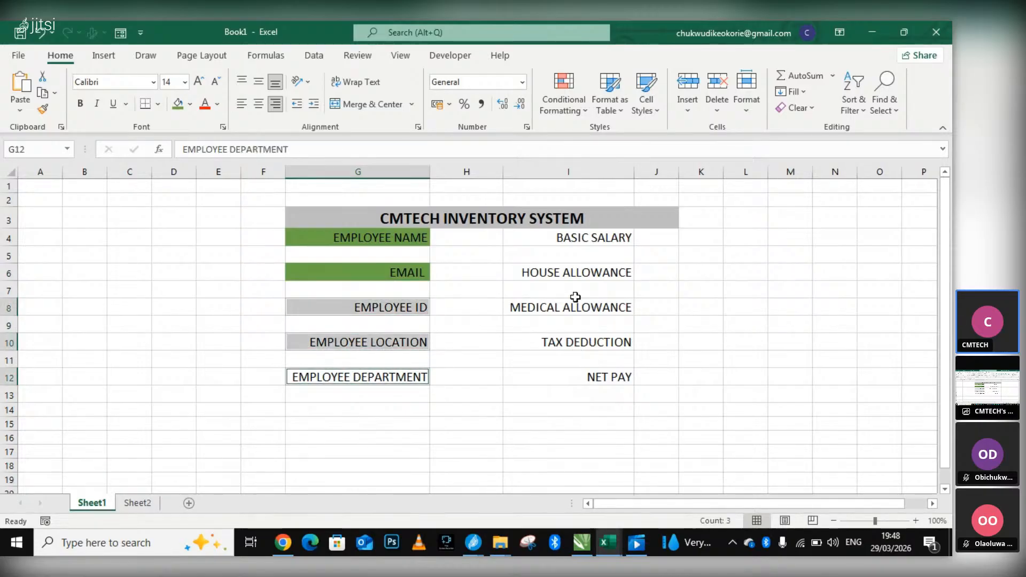
ctrl+click(587, 239)
ctrl+click(580, 271)
ctrl+click(580, 320)
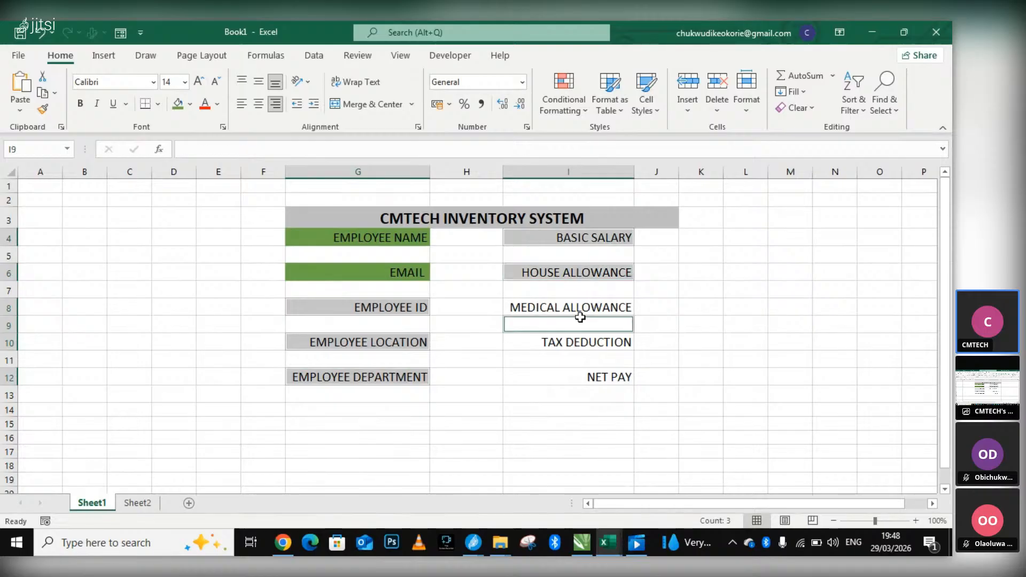
ctrl+click(581, 309)
click(595, 357)
Apply the same green fill to the labels in G8, G10 and G12 and all salary labels from I4 to I12.
click(543, 238)
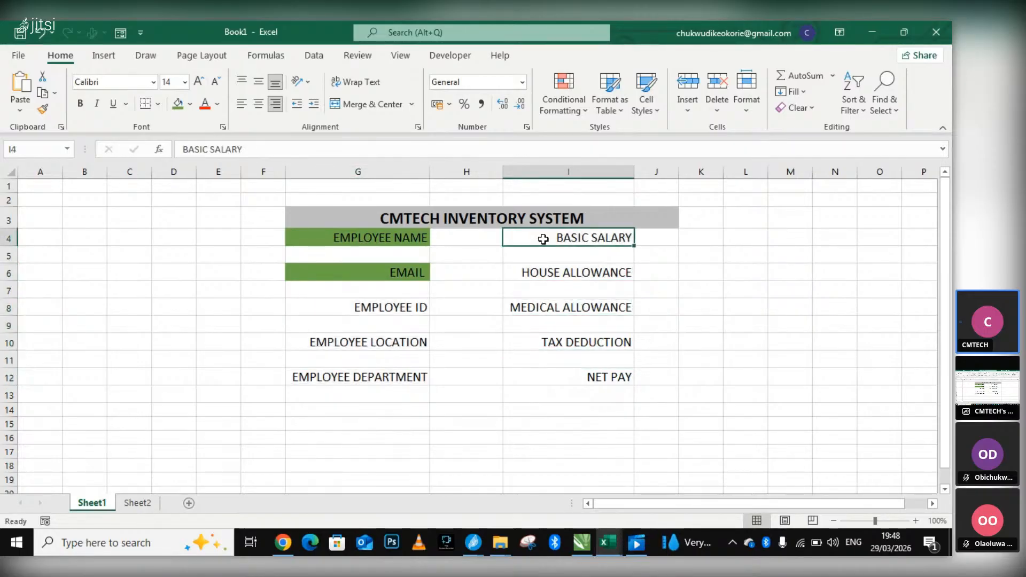
ctrl+click(404, 309)
ctrl+click(398, 342)
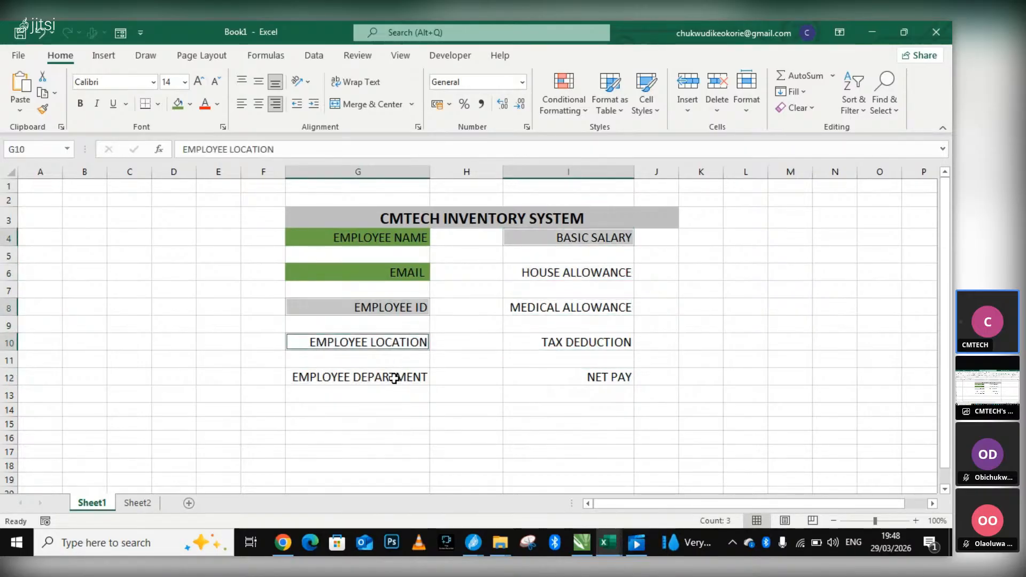
ctrl+click(396, 377)
ctrl+click(545, 306)
ctrl+click(548, 274)
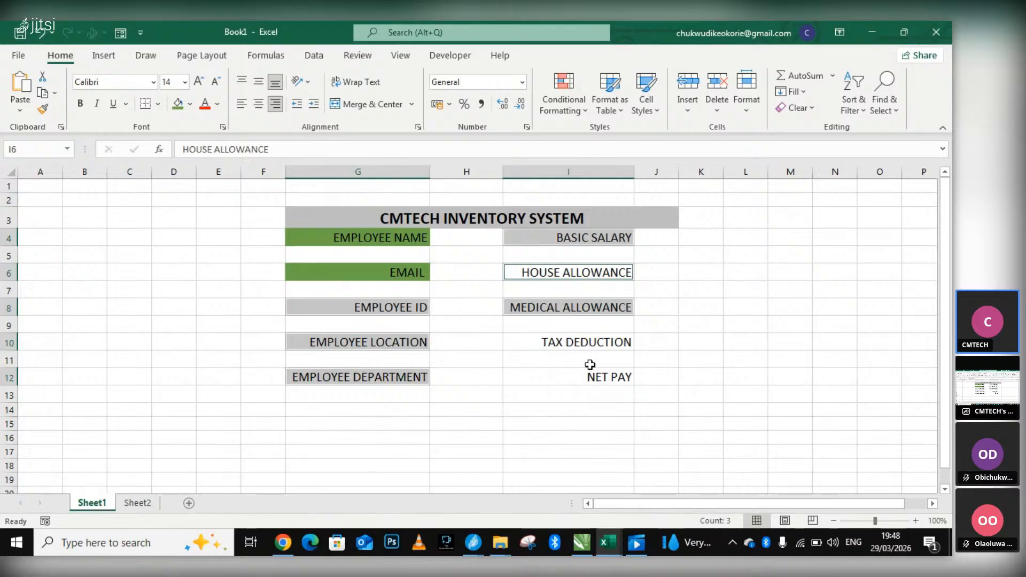
ctrl+click(589, 347)
ctrl+click(604, 380)
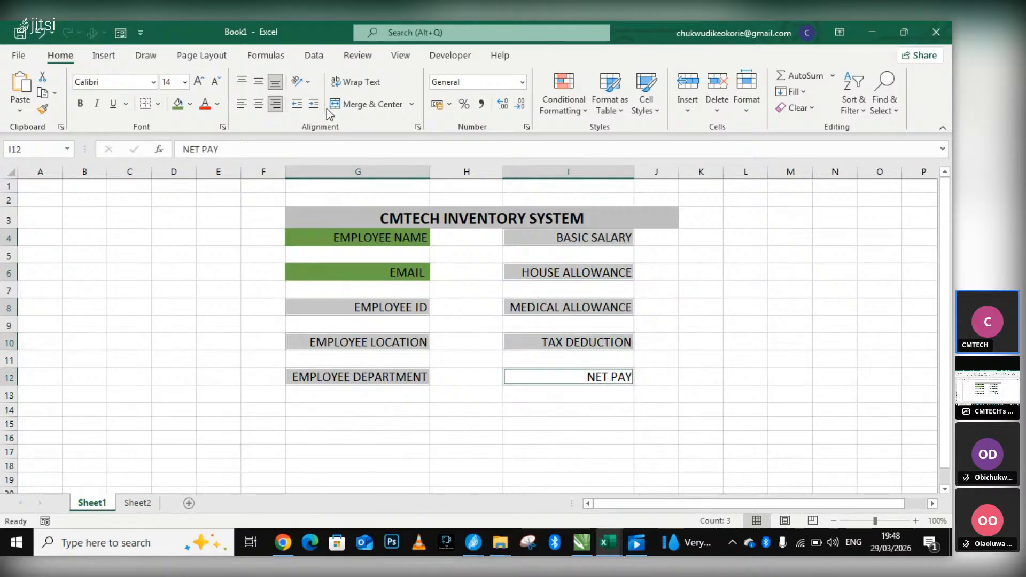
click(178, 103)
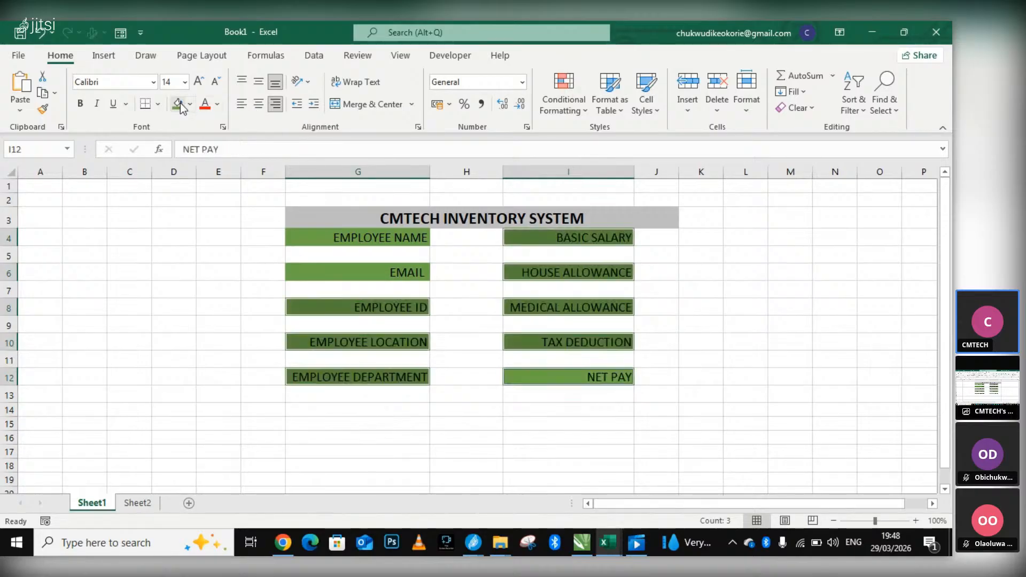
click(716, 322)
Widen columns H and J to make room for entries beside the employee and salary labels.
click(457, 235)
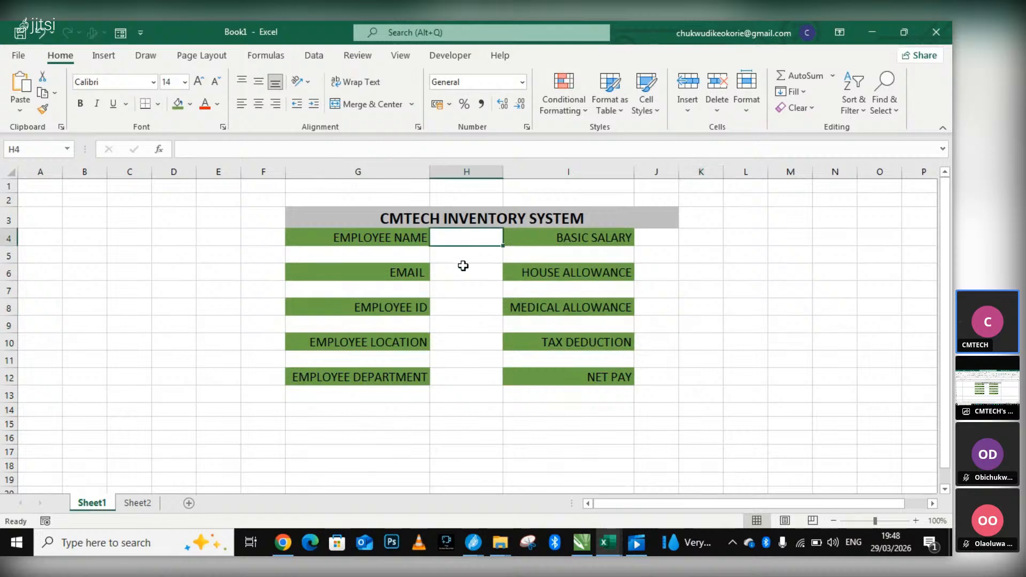
drag(462, 238, 461, 270)
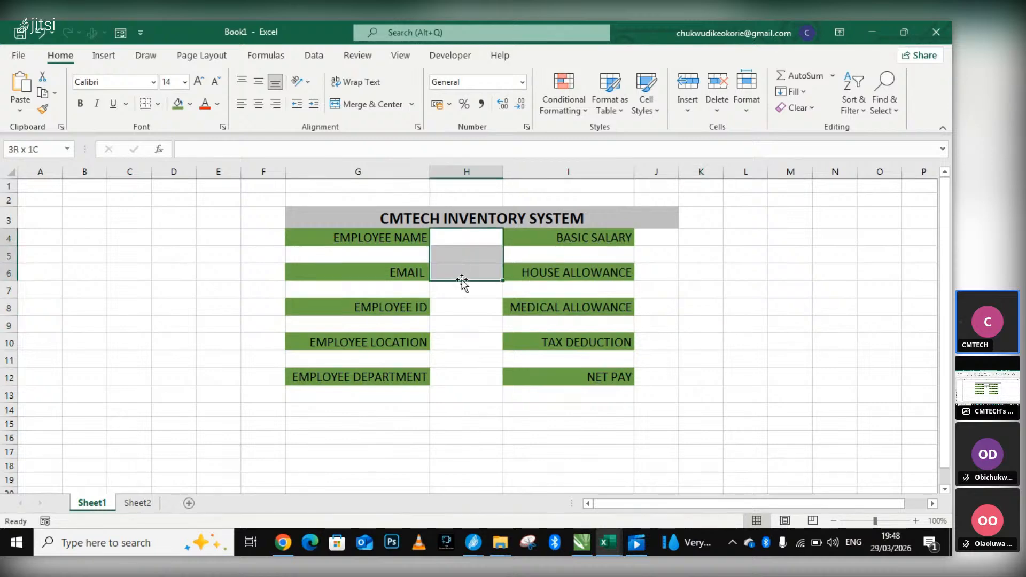
click(547, 290)
drag(502, 172, 561, 172)
drag(740, 171, 805, 172)
Apply outside borders to cell H4, the entry box beside EMPLOYEE NAME.
click(466, 238)
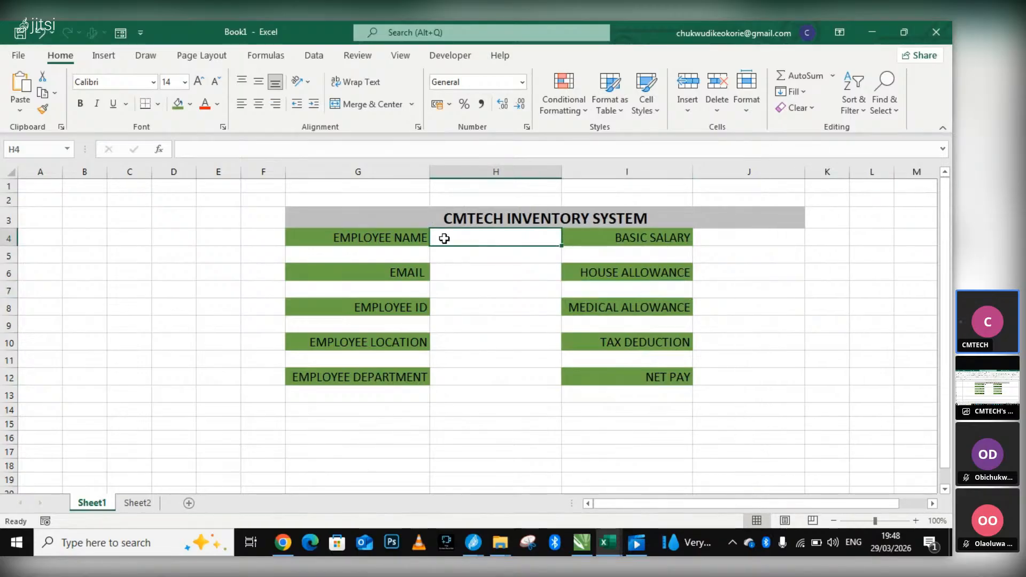
shift+click(455, 272)
click(458, 303)
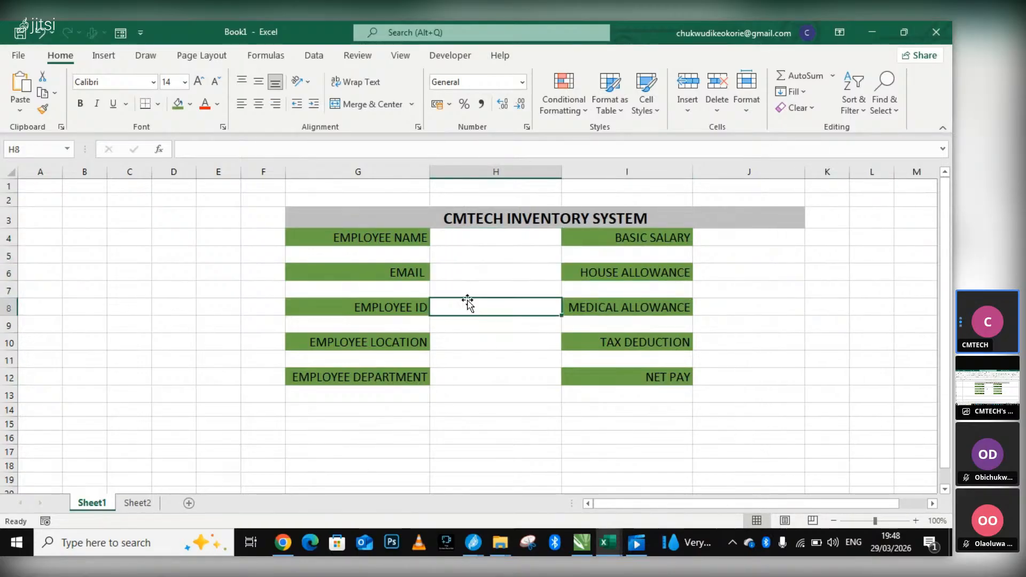
ctrl+click(471, 241)
click(472, 240)
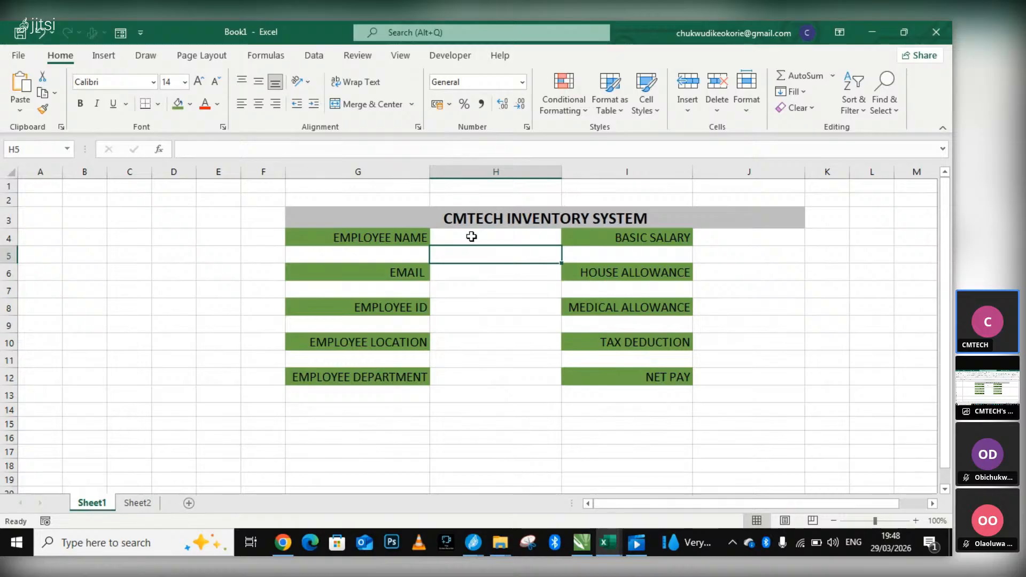
click(158, 104)
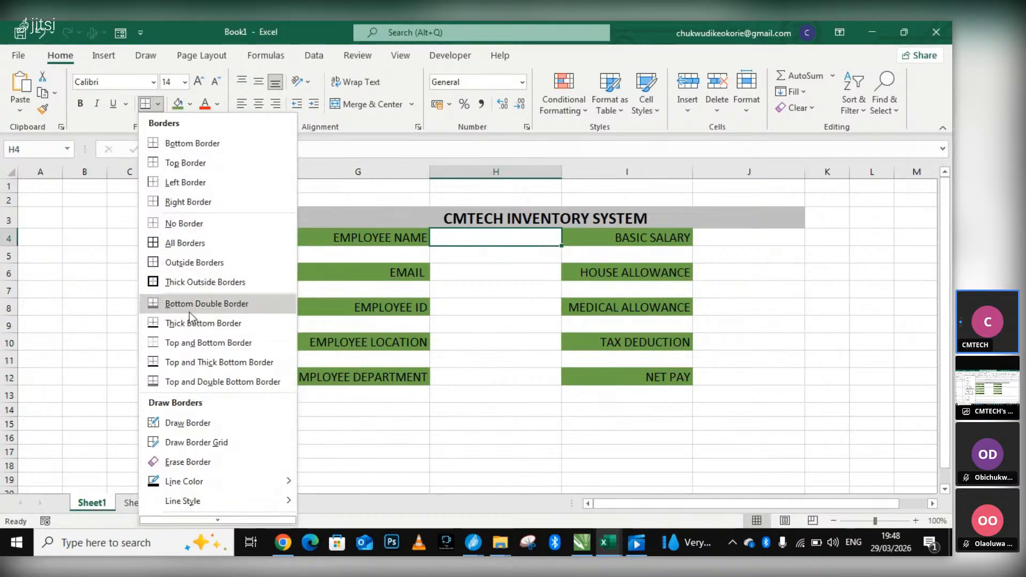
click(189, 262)
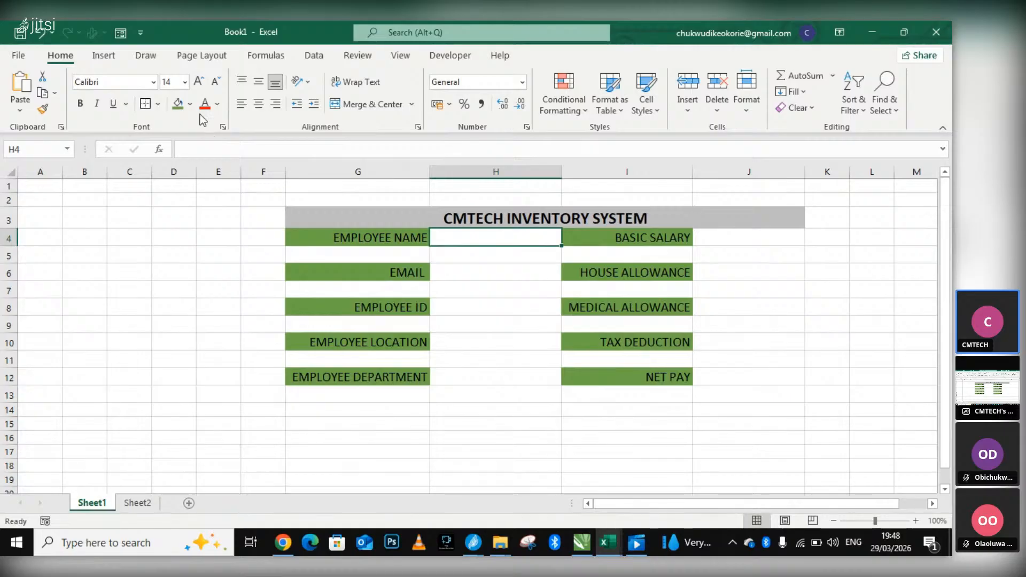
Fill cell H4, the EMPLOYEE NAME entry box, with a light blue theme color and copy the formatted cell.
click(189, 105)
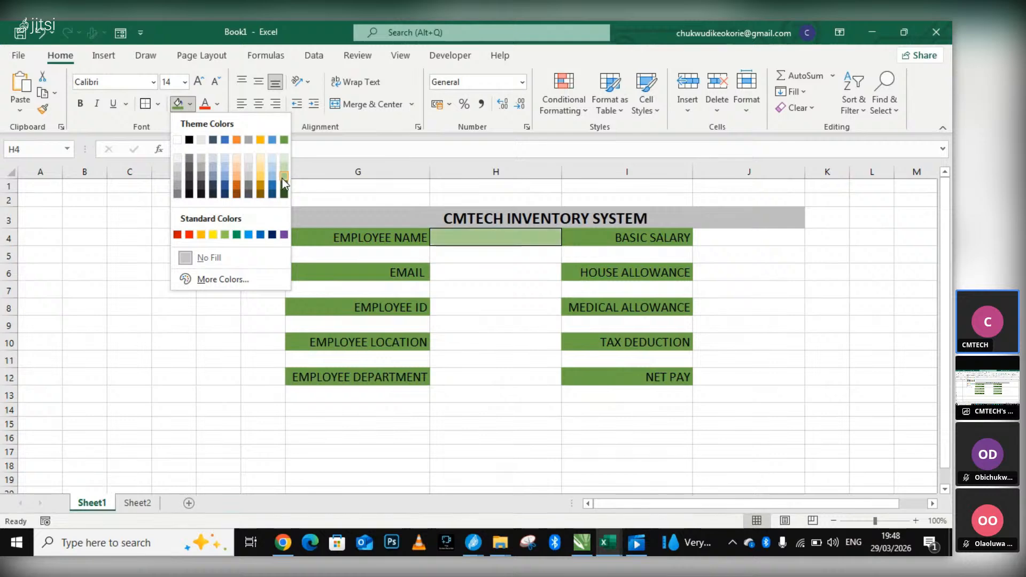
key(Escape)
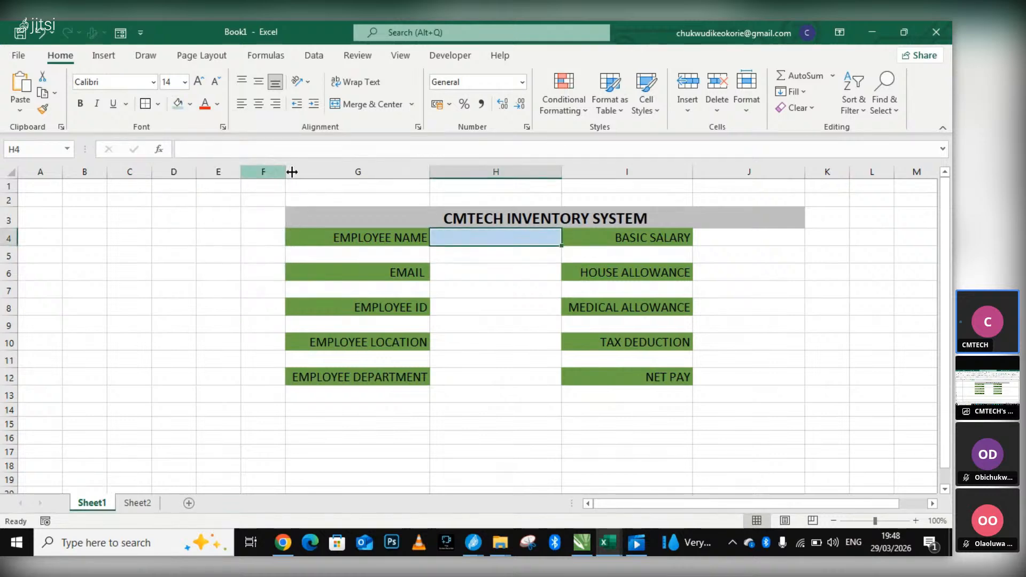
right_click(484, 240)
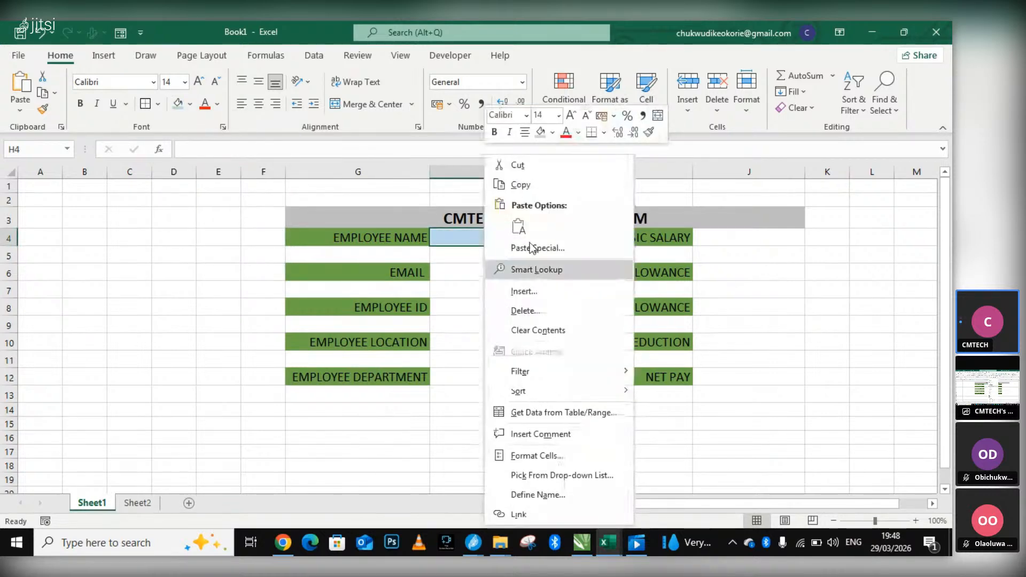
click(521, 184)
Paste the copied entry box into H6, H8, H10 and H12 and into J4, J6, J8, J10 and J12.
click(477, 271)
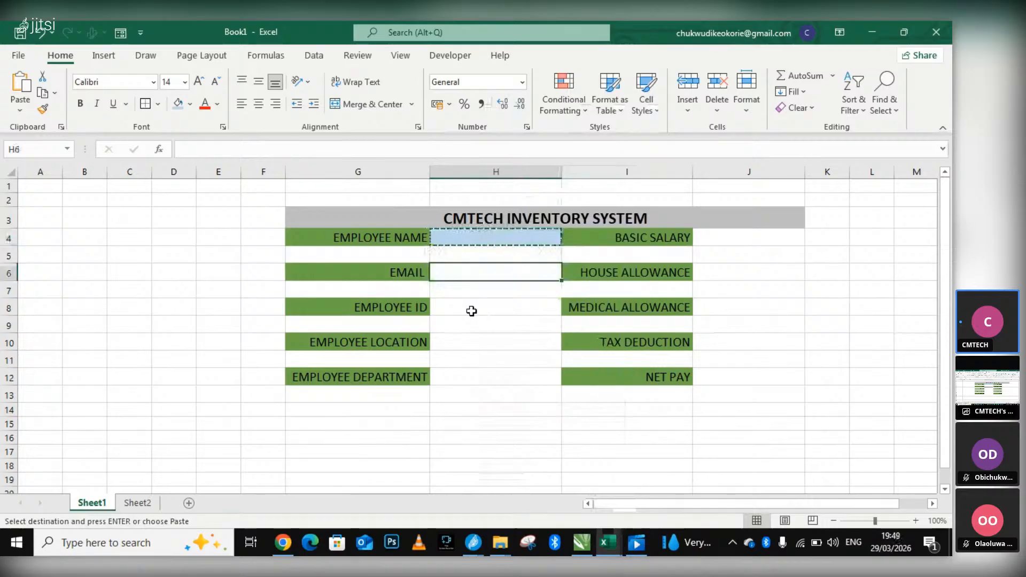
click(472, 334)
ctrl+click(472, 273)
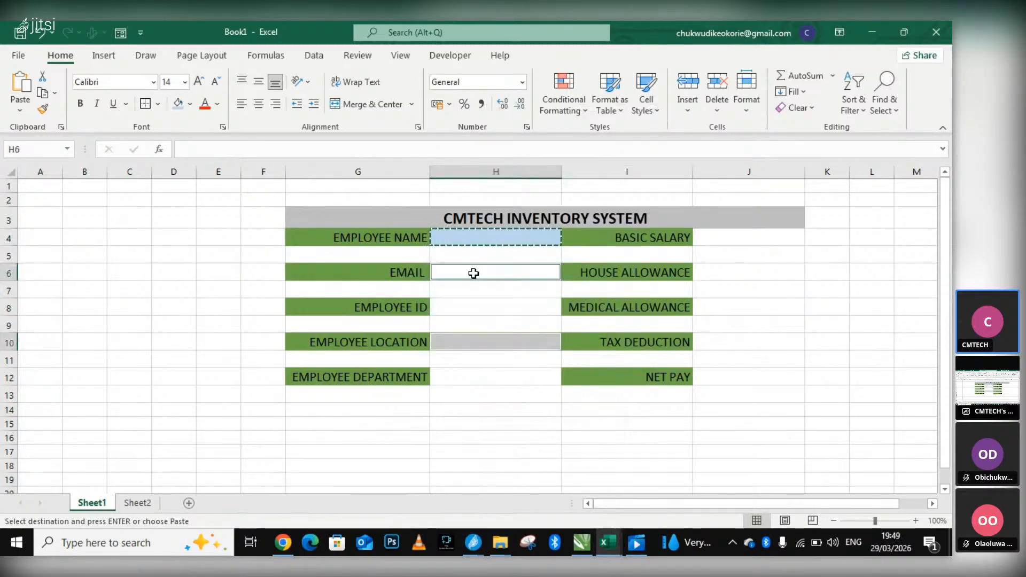
ctrl+click(466, 308)
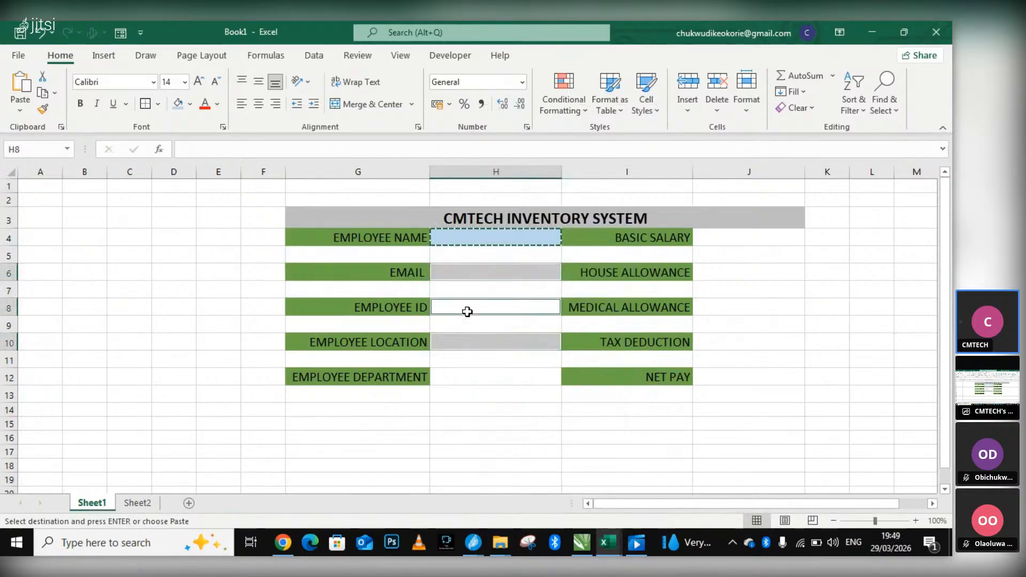
ctrl+click(467, 374)
ctrl+click(728, 238)
ctrl+click(727, 274)
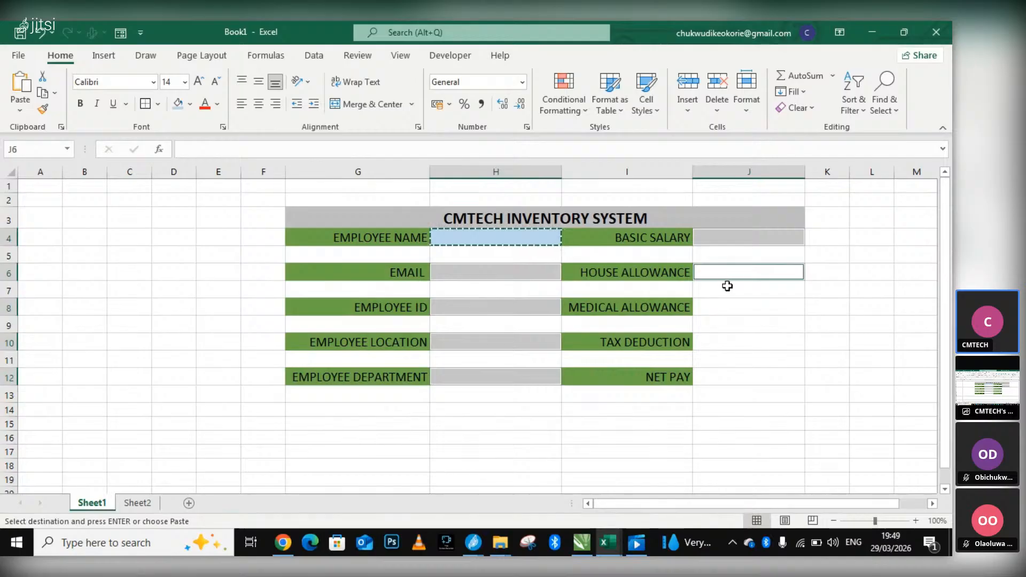
ctrl+click(728, 307)
ctrl+click(725, 347)
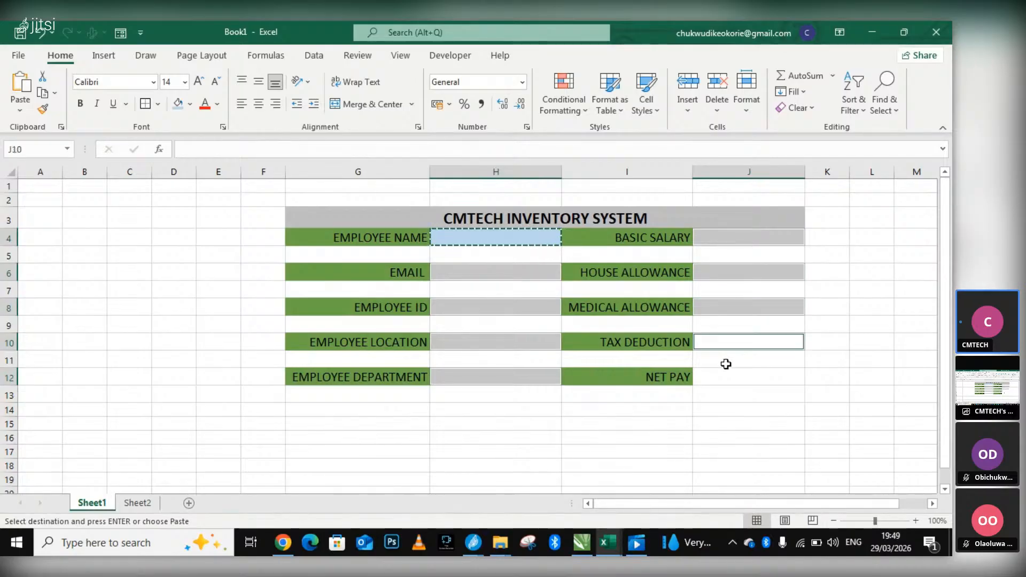
ctrl+click(717, 378)
key(ctrl+v)
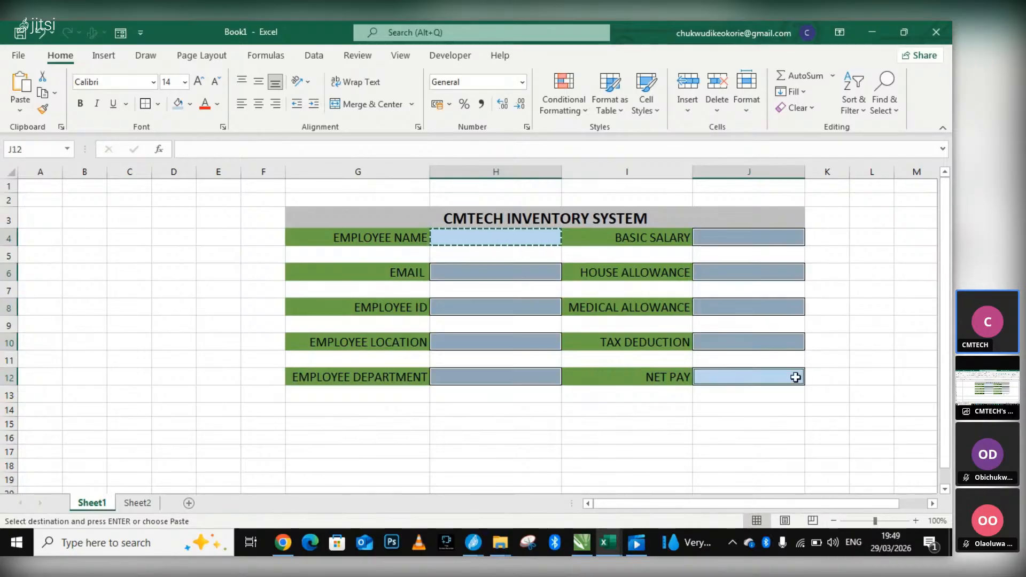
click(825, 378)
click(174, 218)
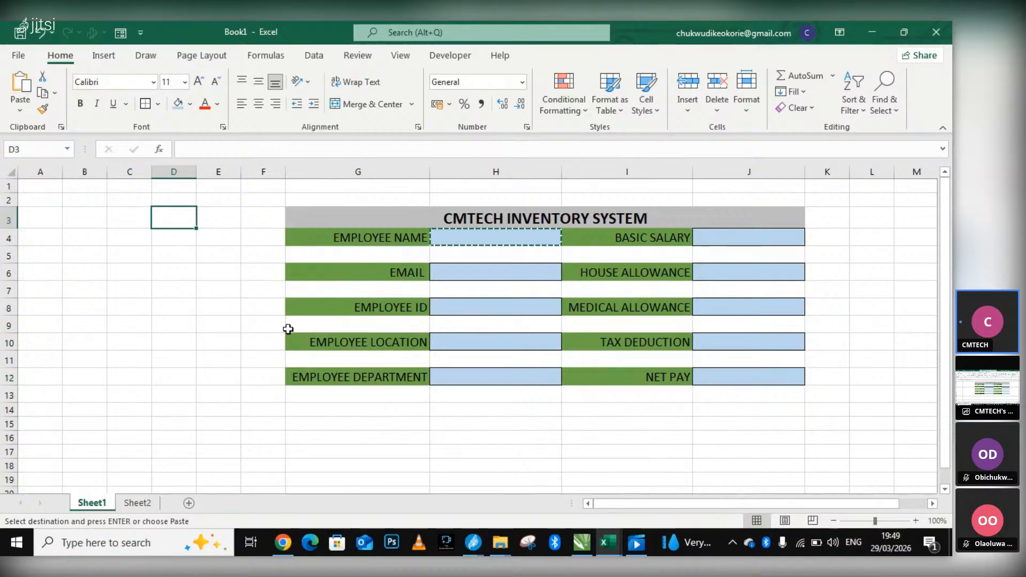
click(229, 320)
click(273, 275)
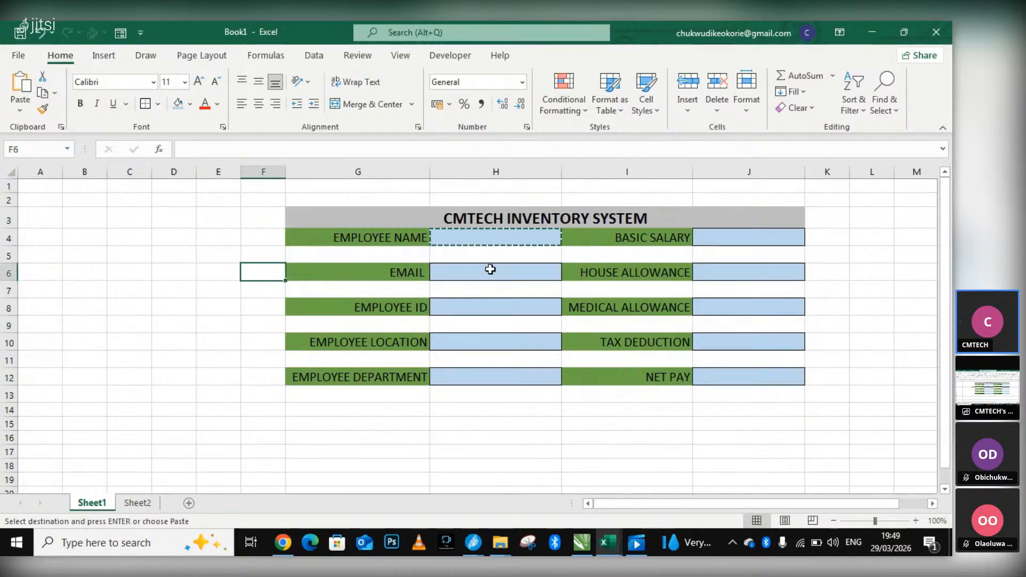
click(858, 219)
click(528, 240)
right_click(528, 240)
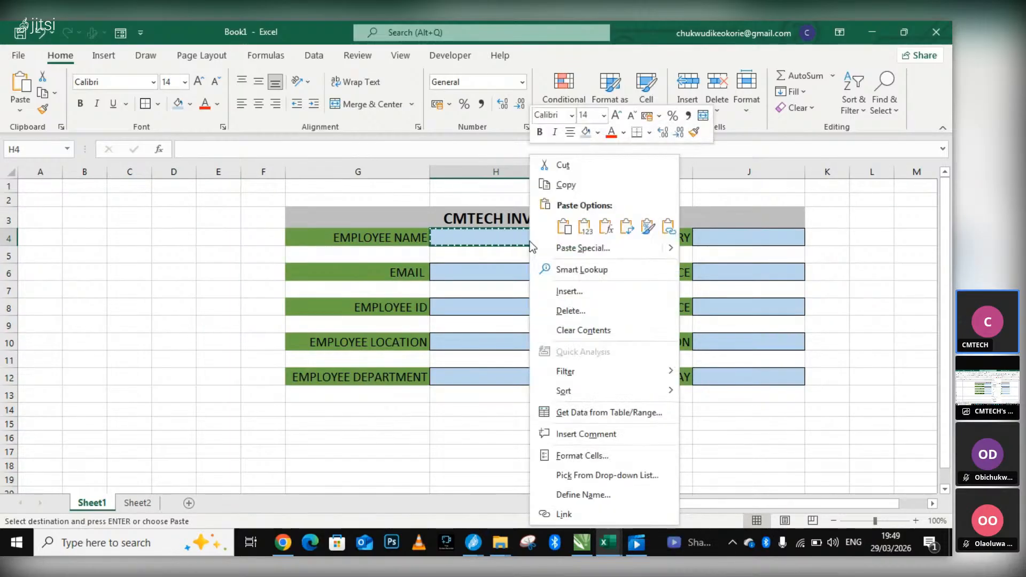
click(244, 222)
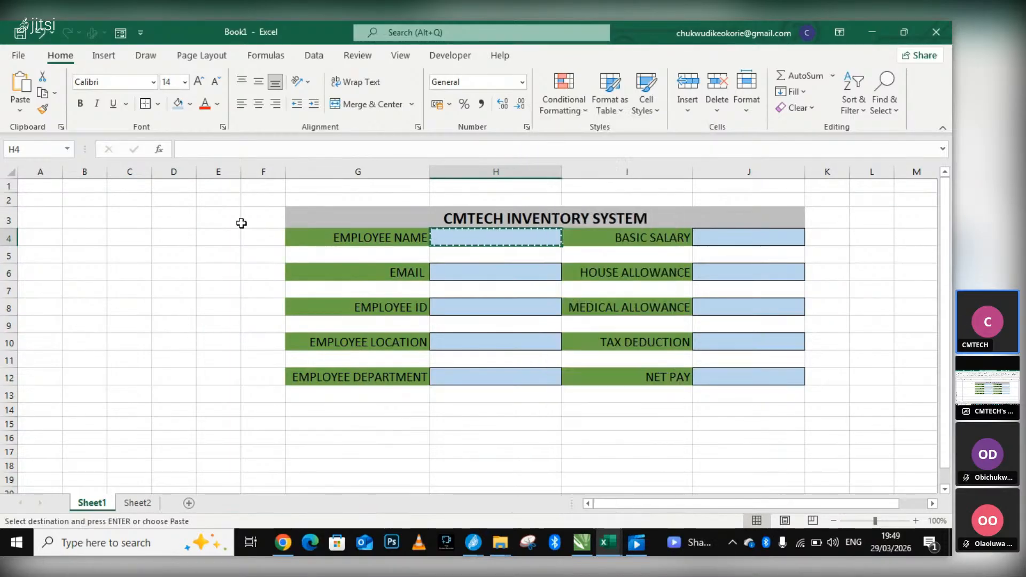
click(783, 454)
click(865, 343)
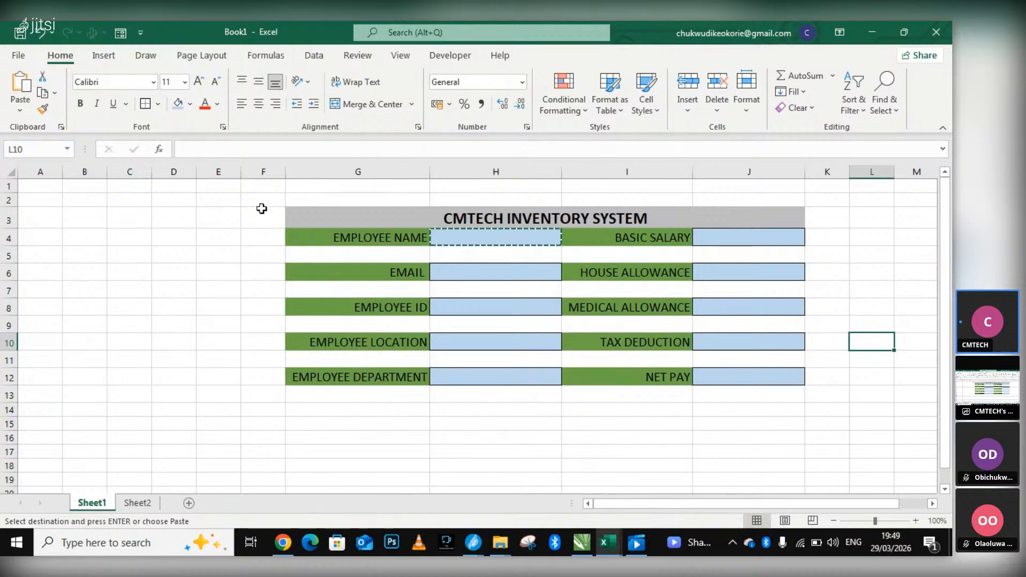
Try removing all borders from the range F2:K14 around the form, and undo the change.
drag(243, 195, 839, 415)
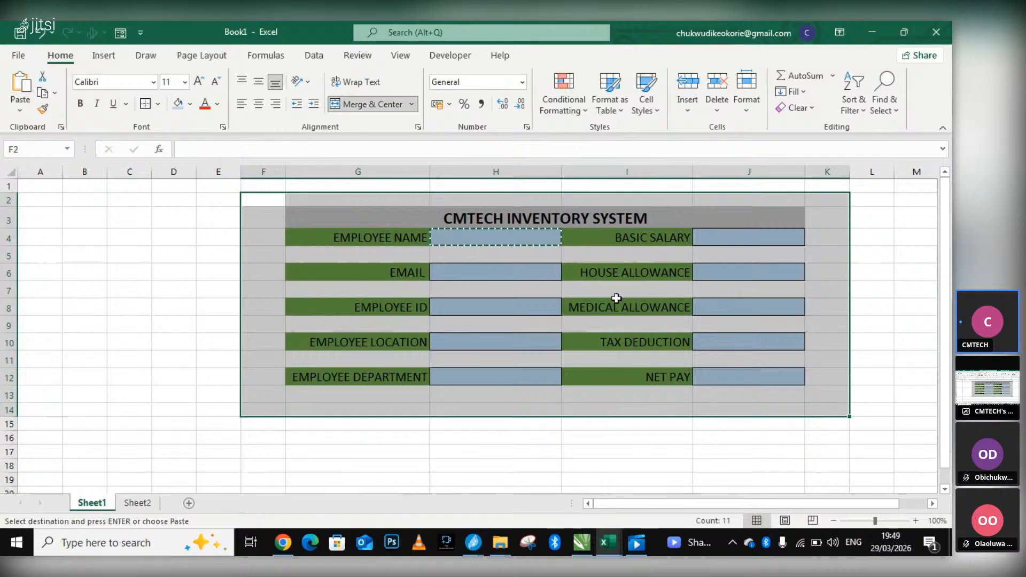
click(158, 104)
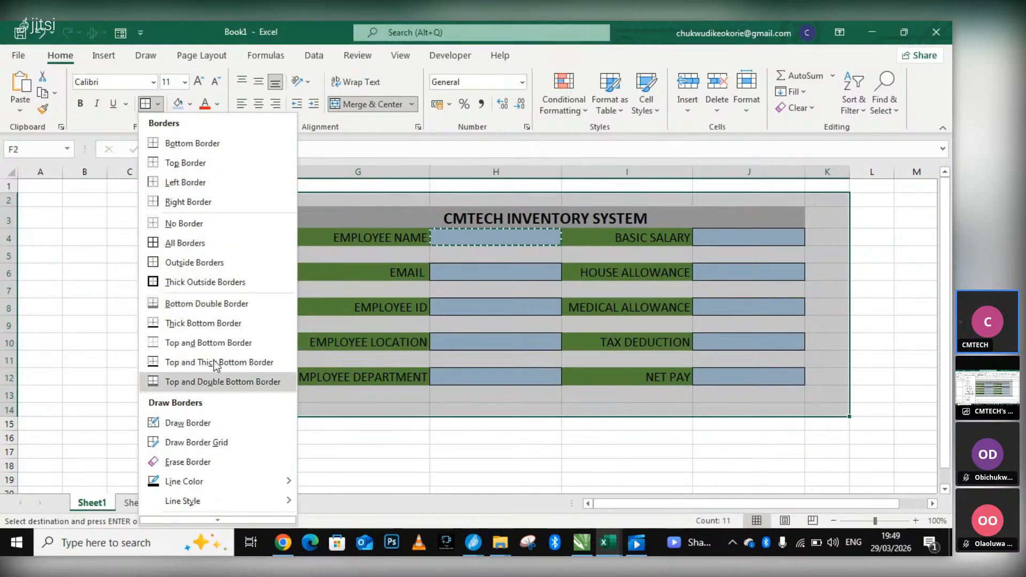
click(210, 226)
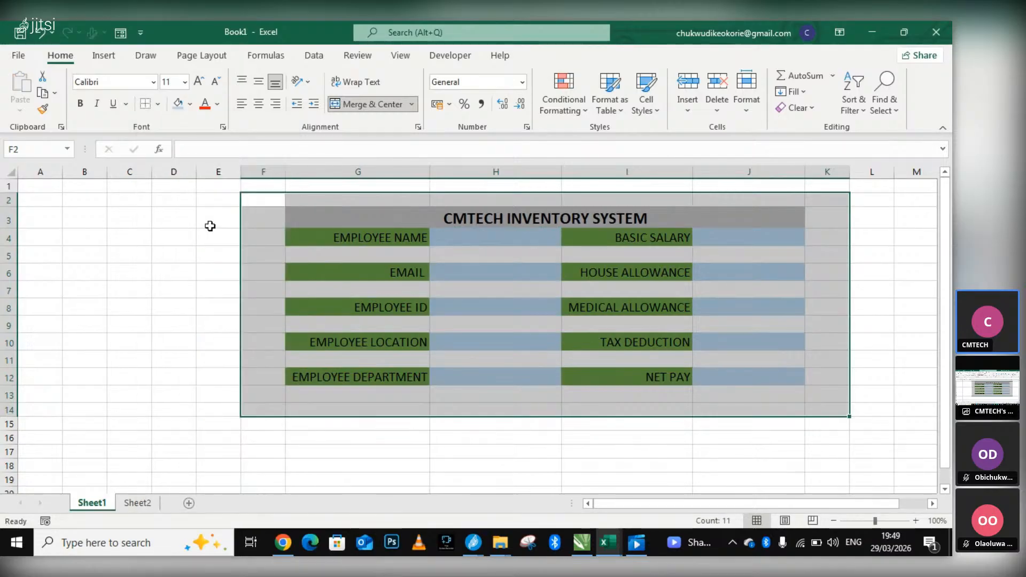
click(211, 226)
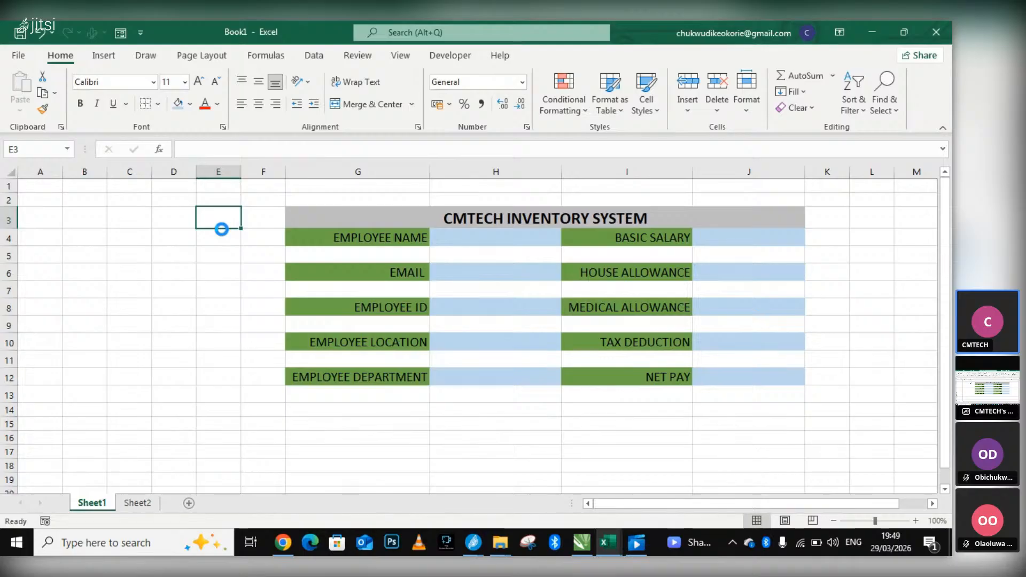
key(ctrl+z)
click(210, 238)
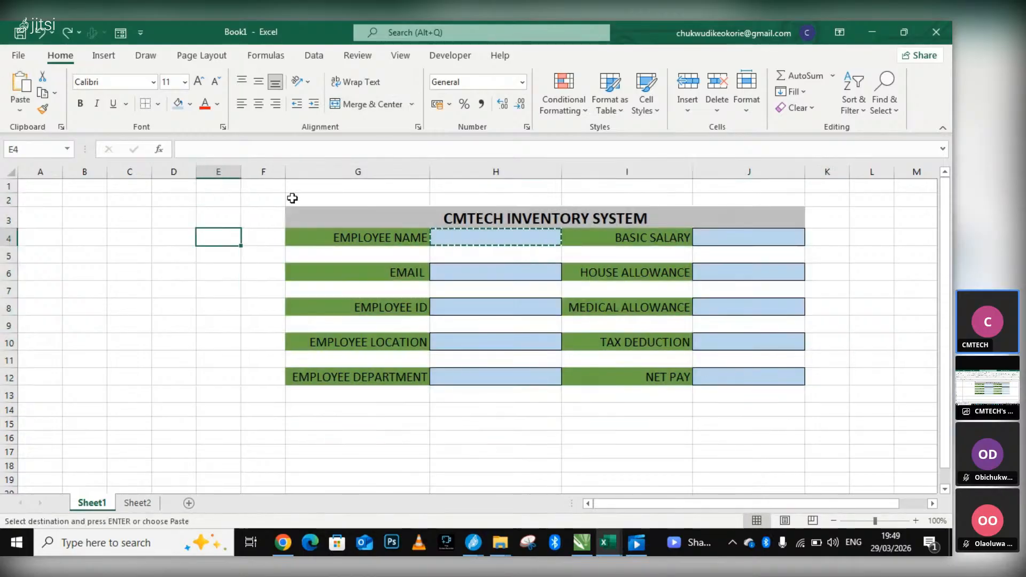
click(253, 199)
key(Left)
drag(255, 200, 193, 324)
click(217, 324)
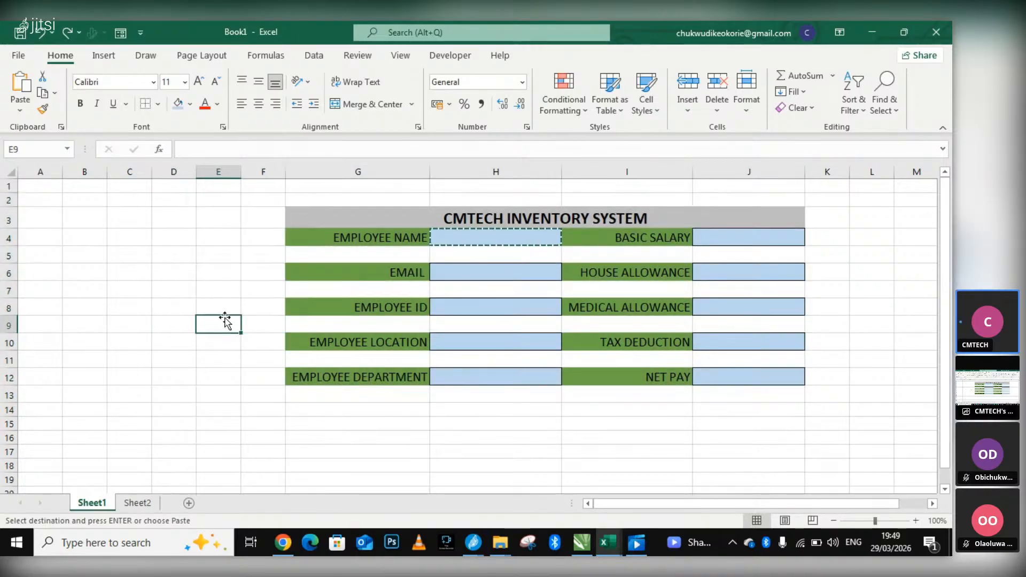
click(100, 240)
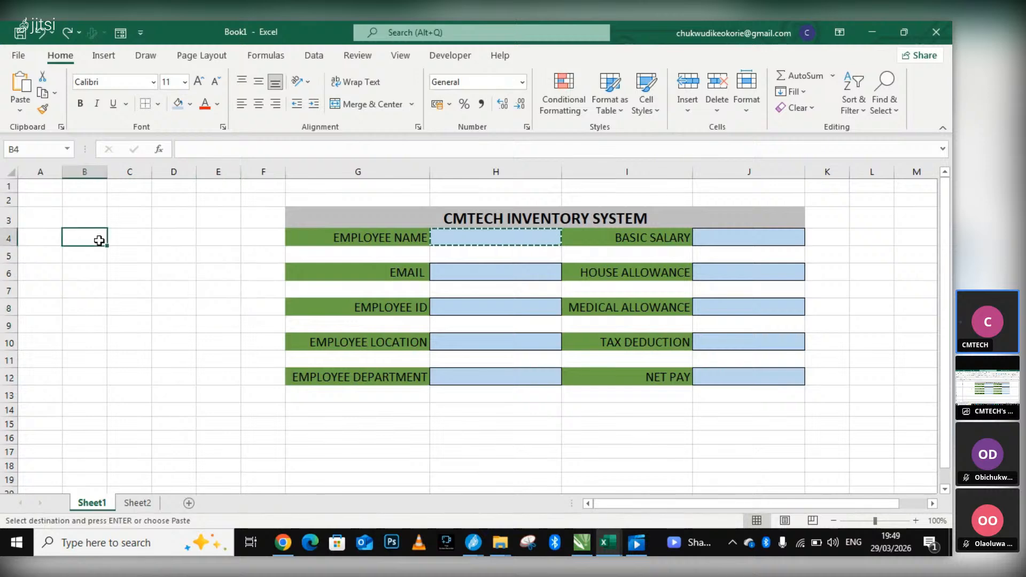
click(221, 237)
scroll(586, 328, down, 1)
scroll(847, 350, up, 1)
click(867, 337)
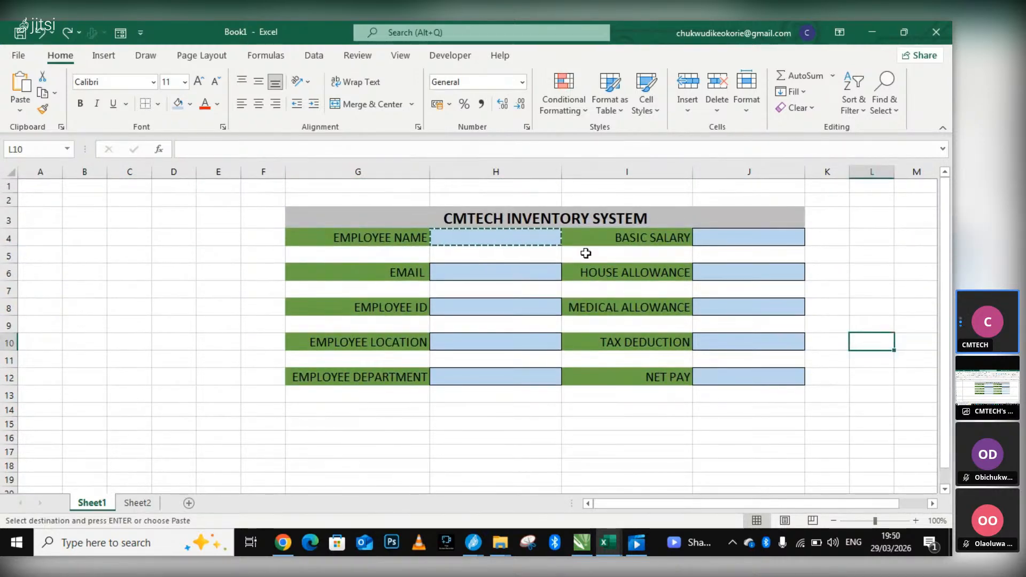
right_click(372, 242)
click(236, 243)
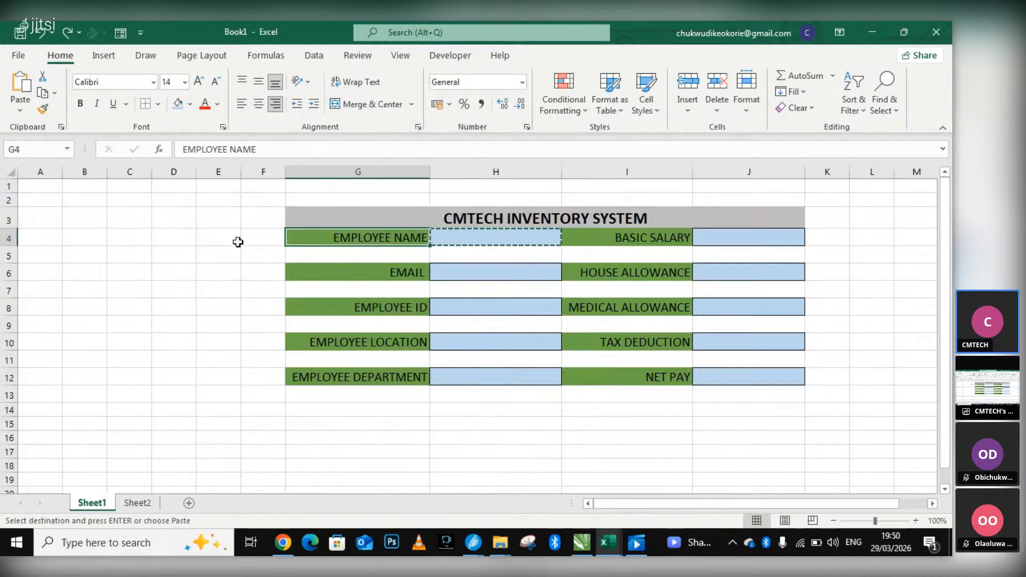
click(236, 243)
click(679, 223)
right_click(678, 222)
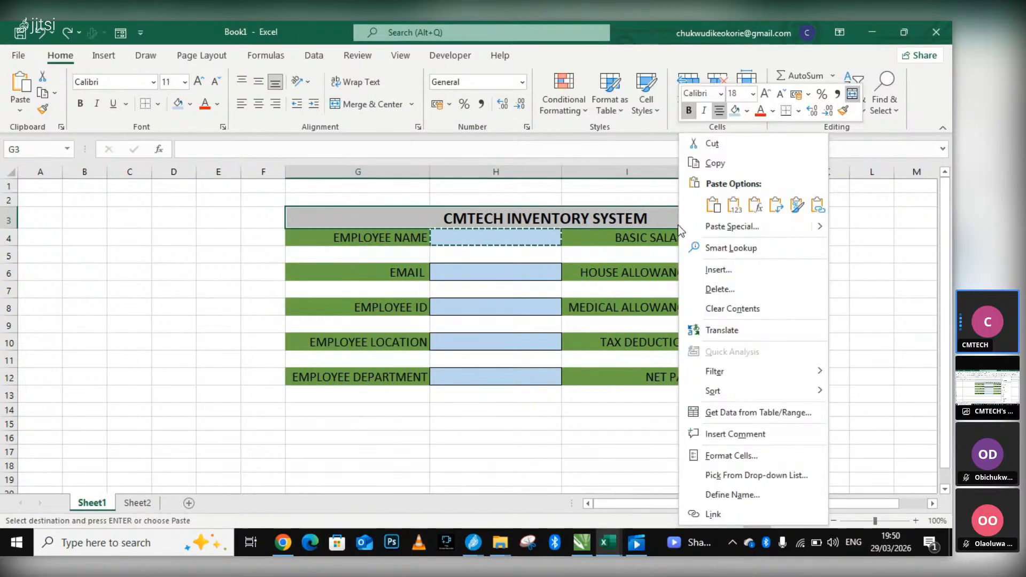
key(Escape)
click(826, 261)
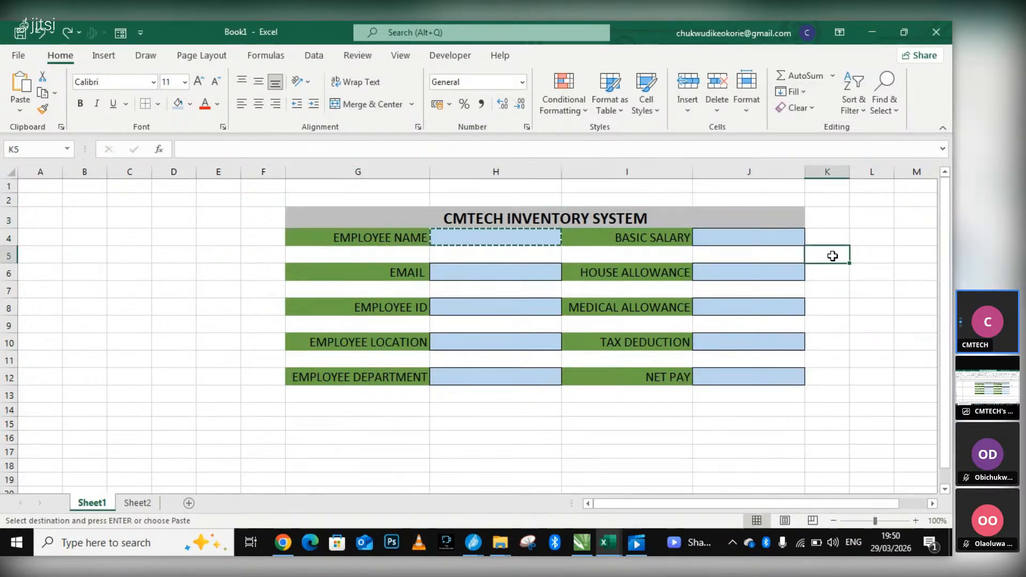
click(234, 269)
scroll(407, 327, down, 1)
click(553, 363)
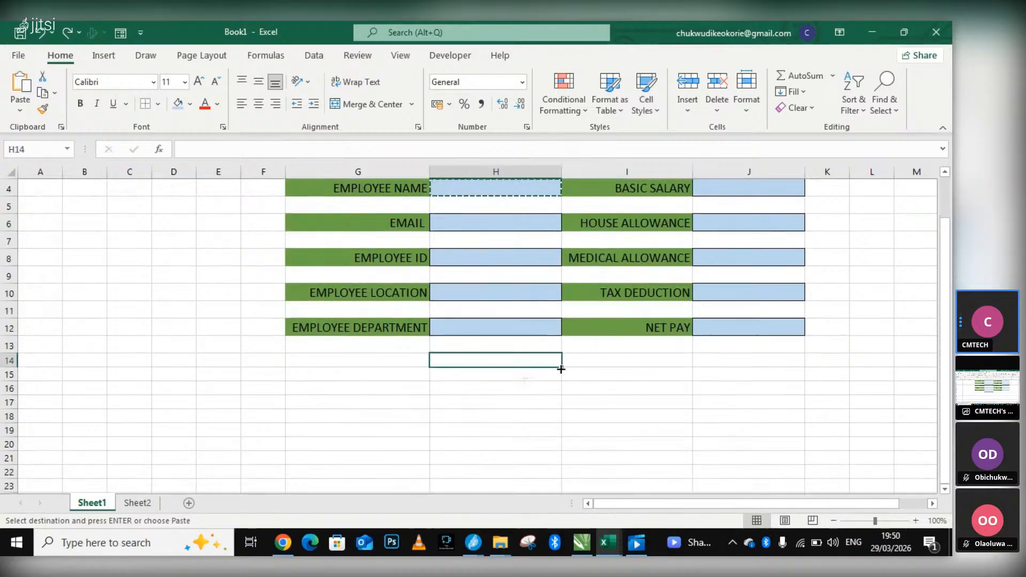
scroll(720, 385, up, 1)
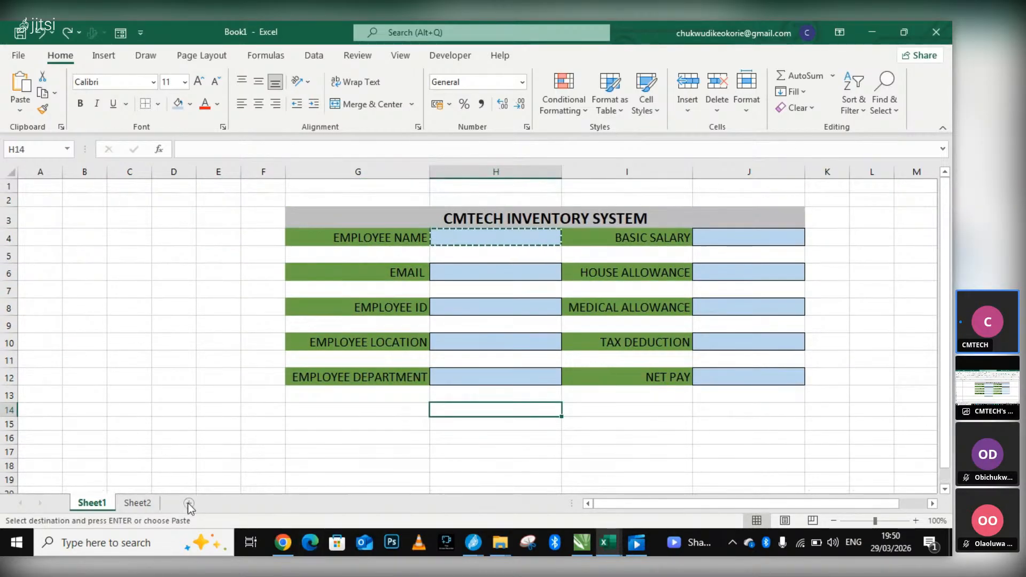
Rename Sheet1, which holds the employee and salary form, as FORM.
right_click(104, 506)
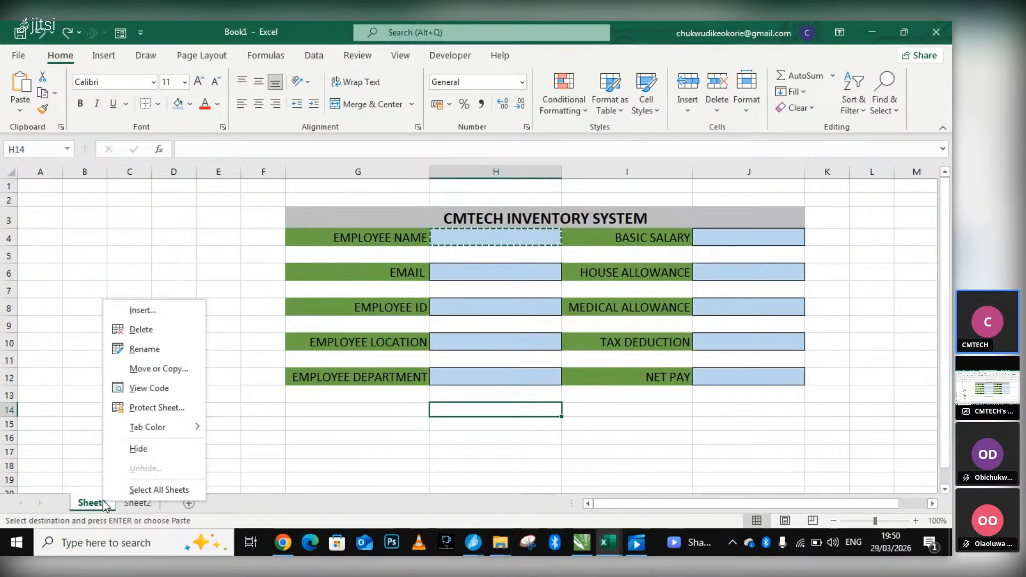
click(158, 354)
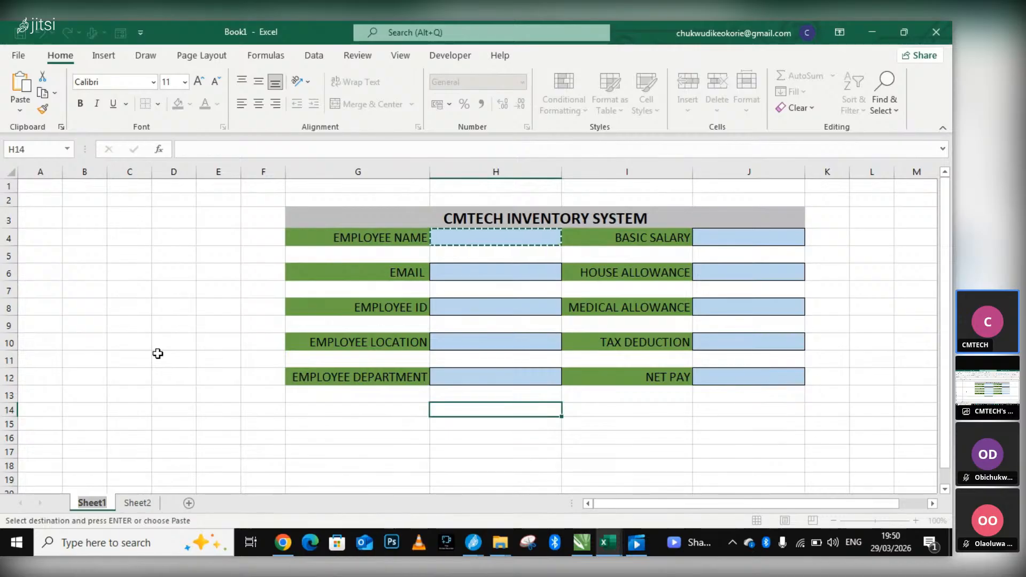
text(FOR)
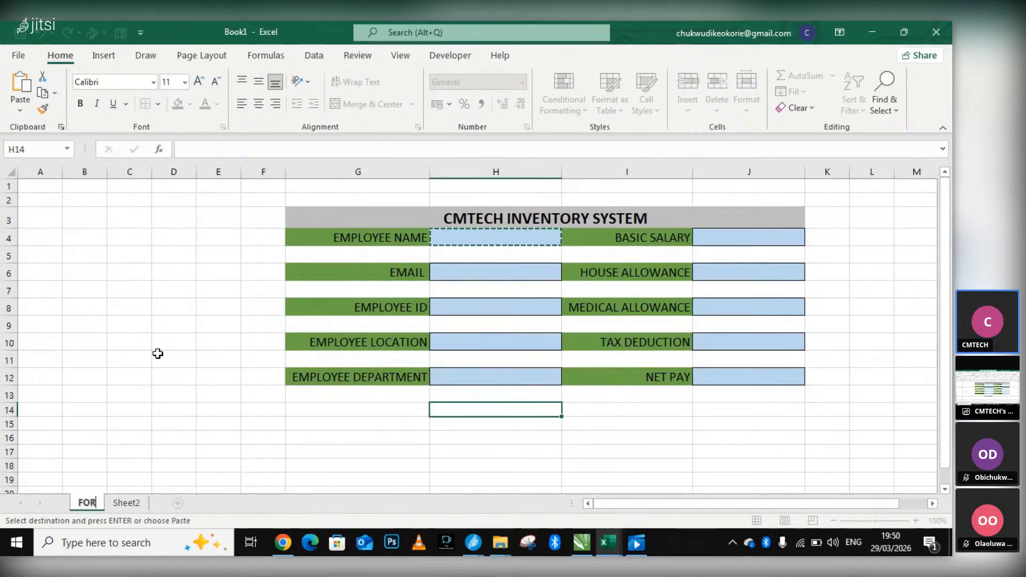
text(M)
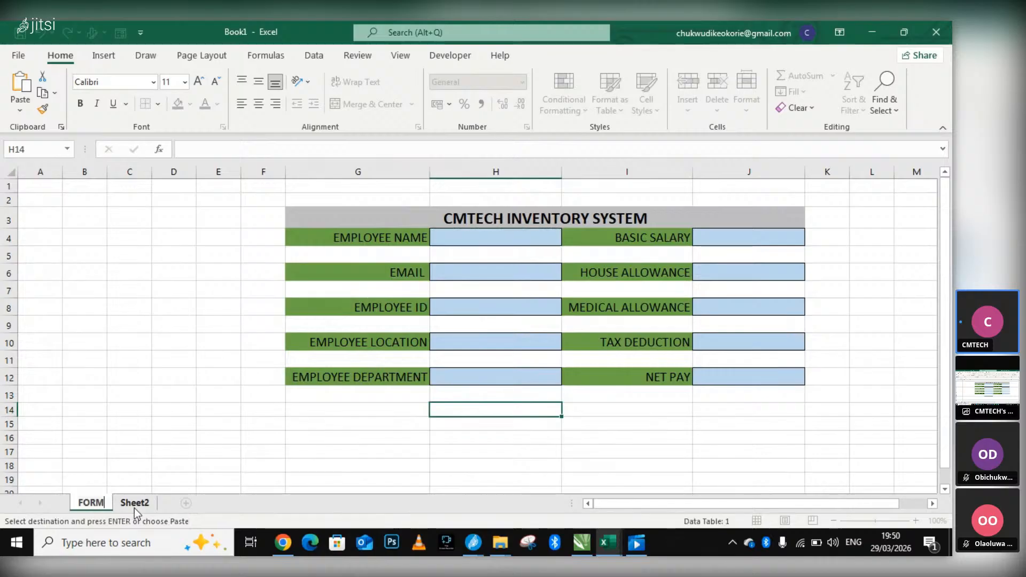
Rename Sheet2 as DATABASE.
right_click(133, 508)
click(180, 352)
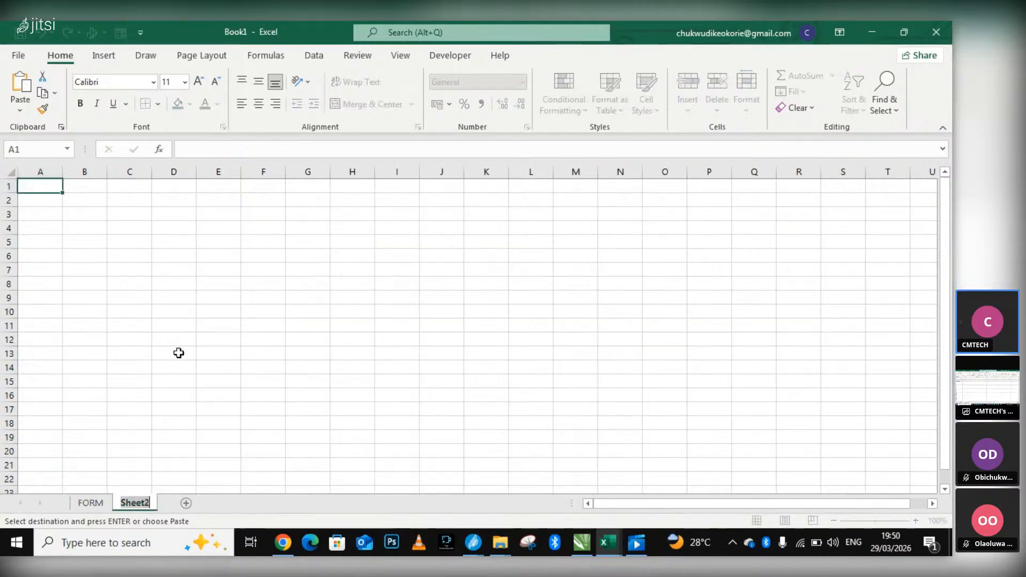
text(DATABASE)
Return to the FORM sheet and select H4, the entry box beside EMPLOYEE NAME.
click(95, 502)
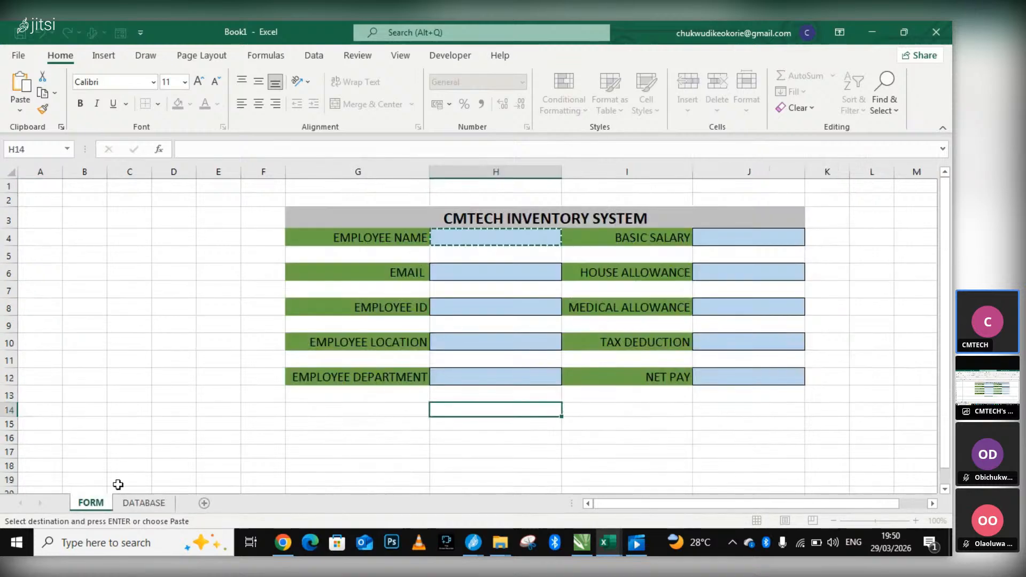
click(187, 338)
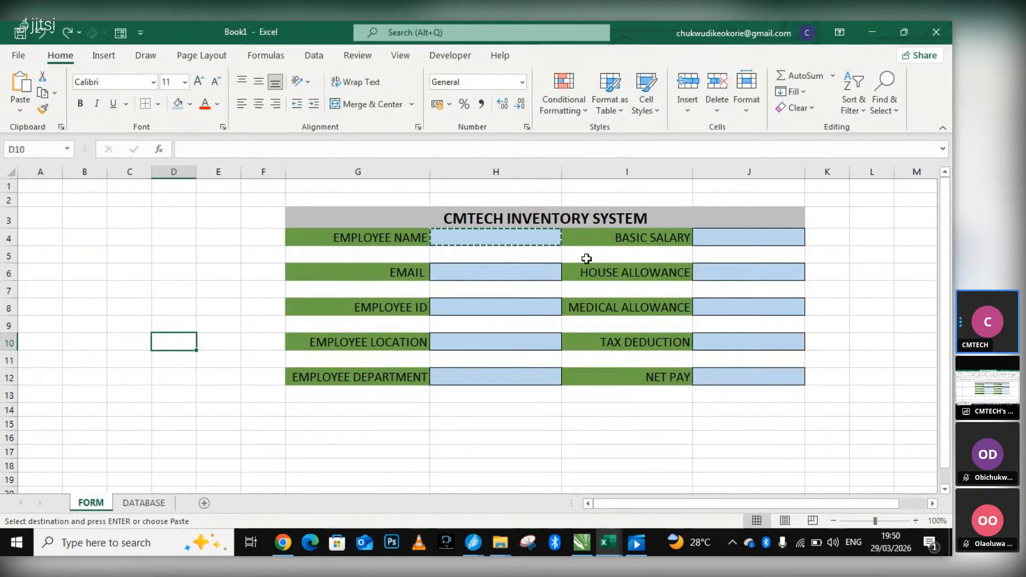
click(541, 241)
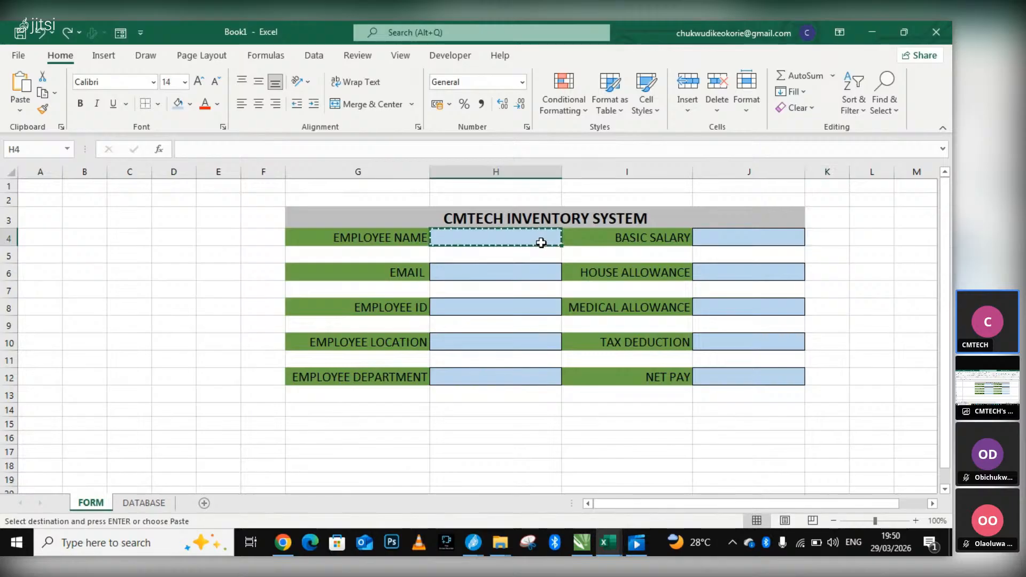
Clear the pending copy of H4 and look over the employee labels in G4:G12 and the salary labels in column I.
click(277, 254)
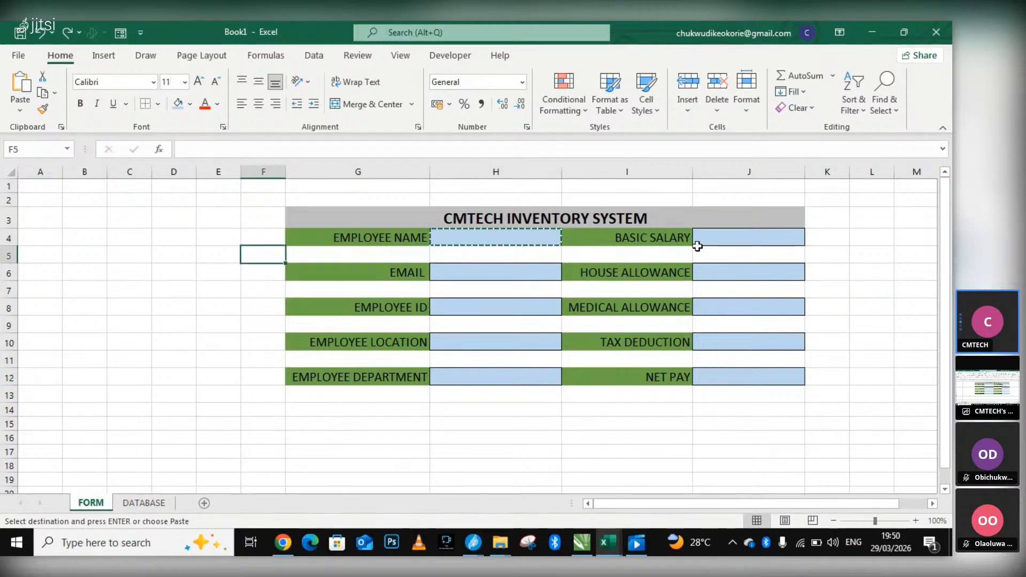
key(Escape)
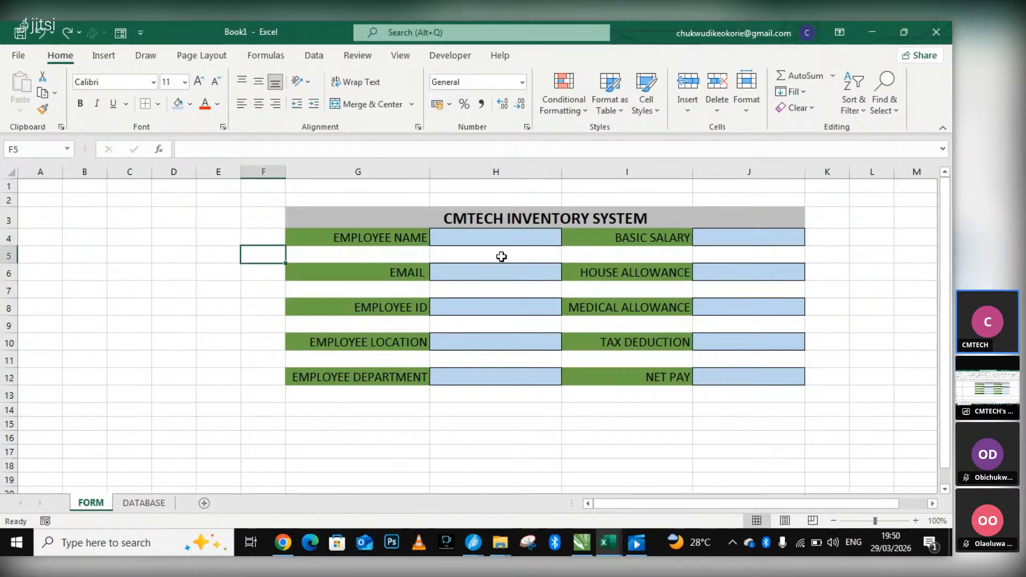
click(341, 236)
scroll(510, 241, down, 1)
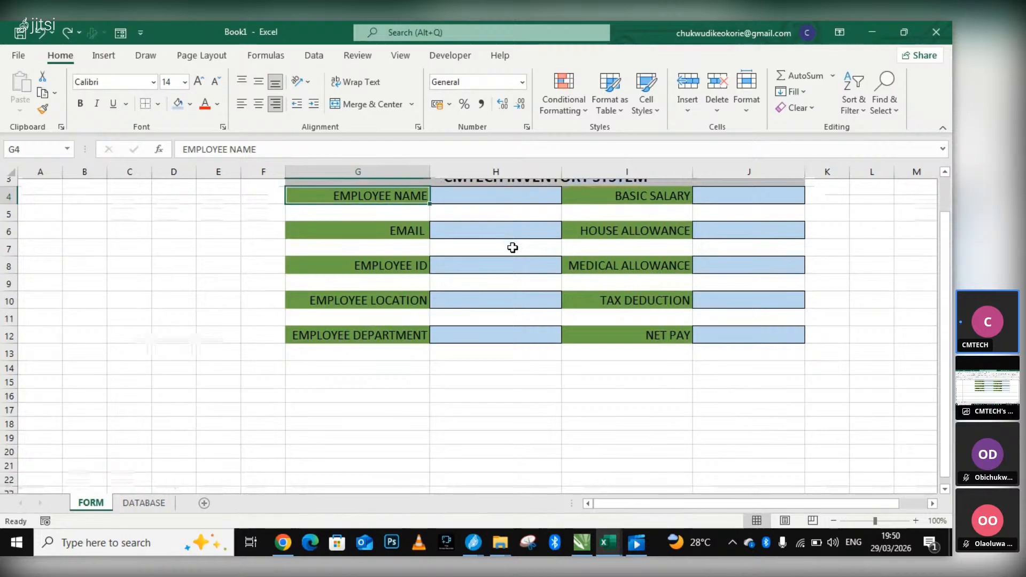
scroll(512, 249, up, 1)
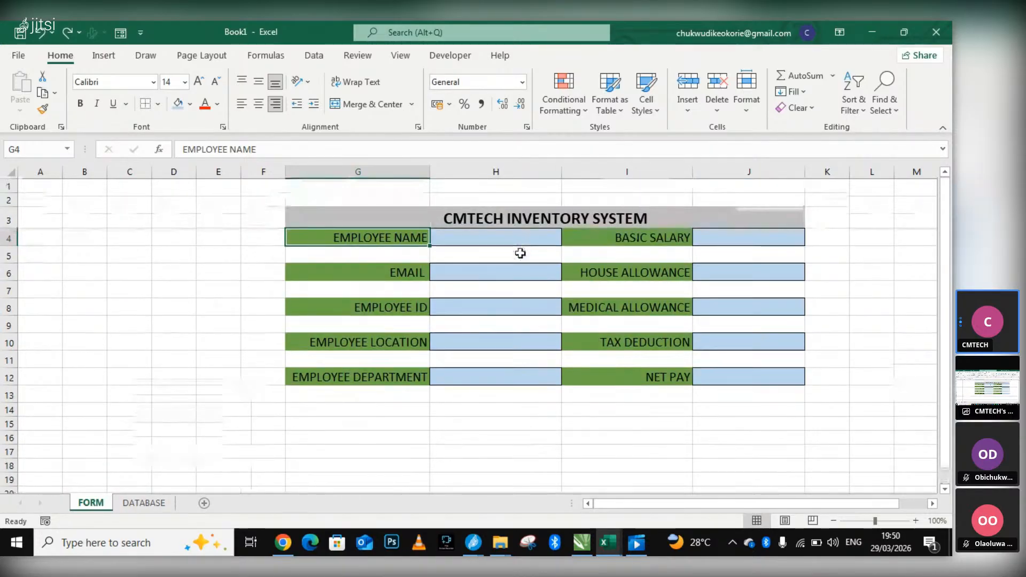
drag(319, 235, 369, 373)
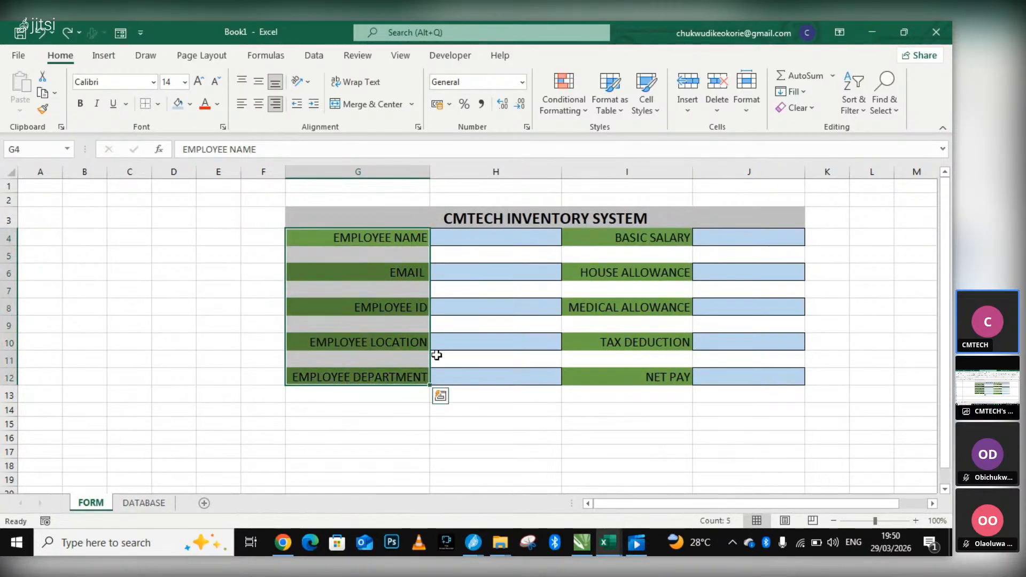
shift+click(602, 242)
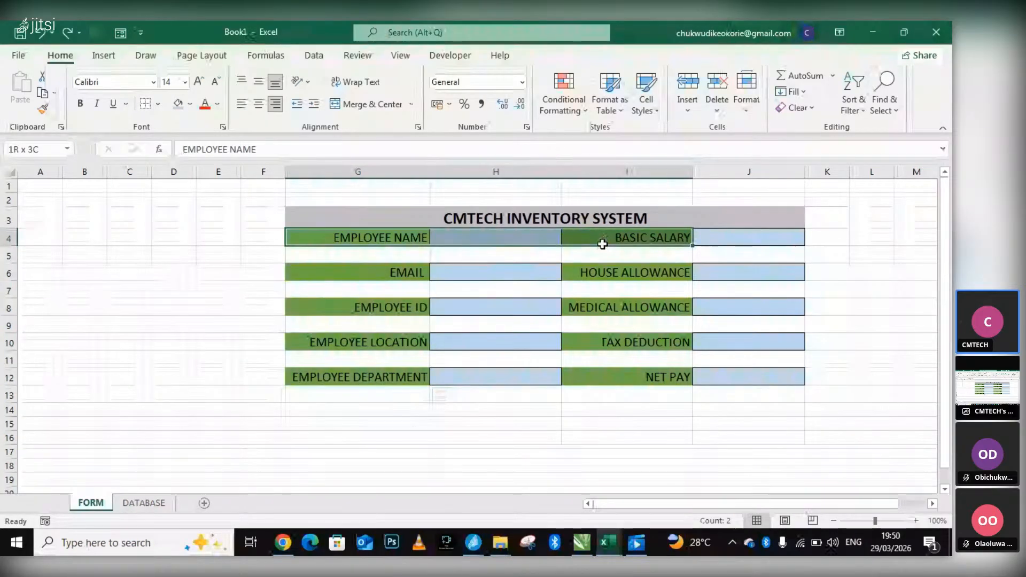
drag(602, 244, 679, 291)
click(389, 238)
shift+click(395, 276)
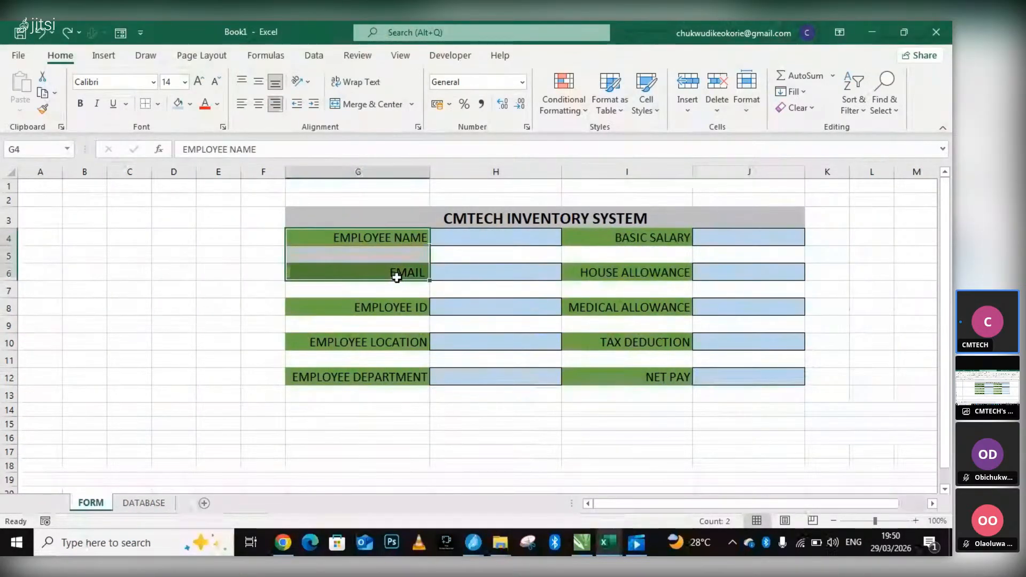
shift+click(395, 311)
shift+click(390, 342)
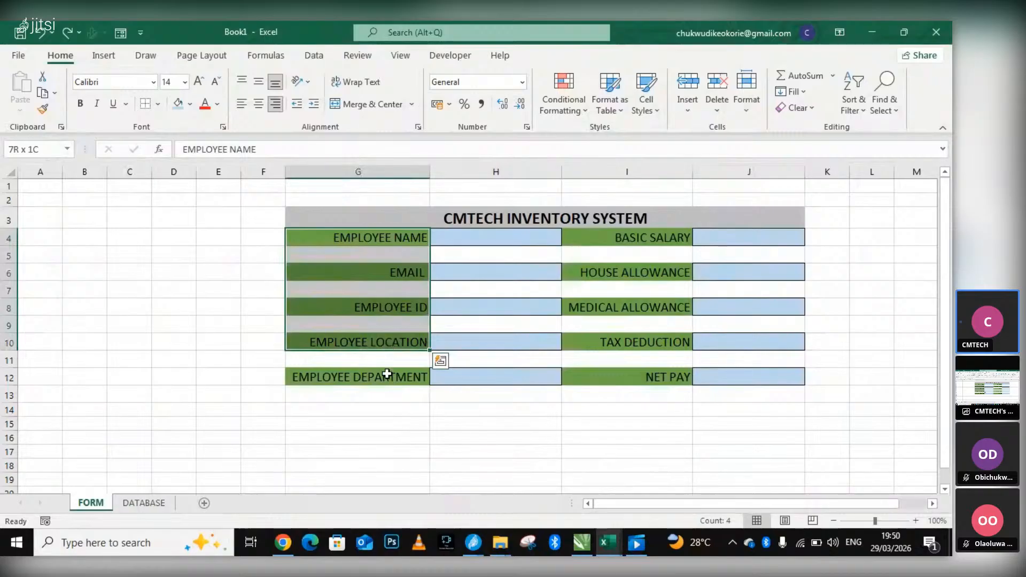
shift+click(395, 374)
shift+click(619, 239)
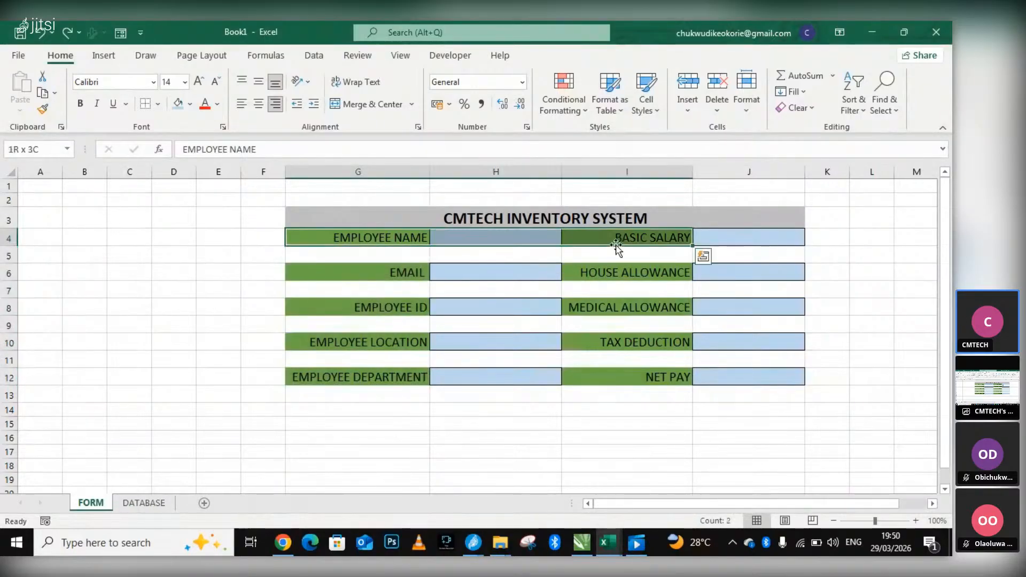
click(401, 240)
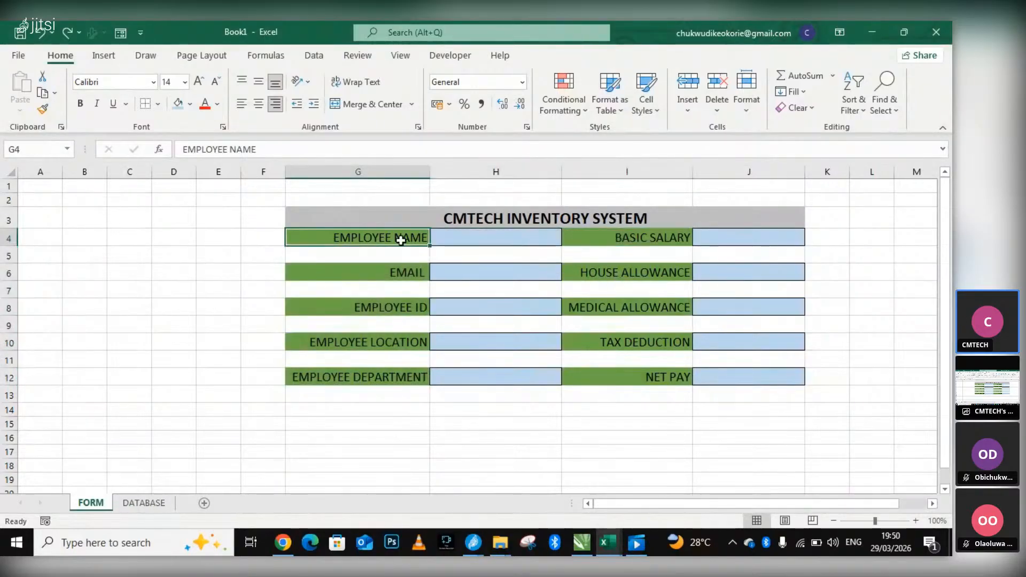
Try to copy the employee labels G4:G12 into the empty cells of column D around row 44.
click(250, 232)
drag(316, 238, 365, 373)
key(ctrl+c)
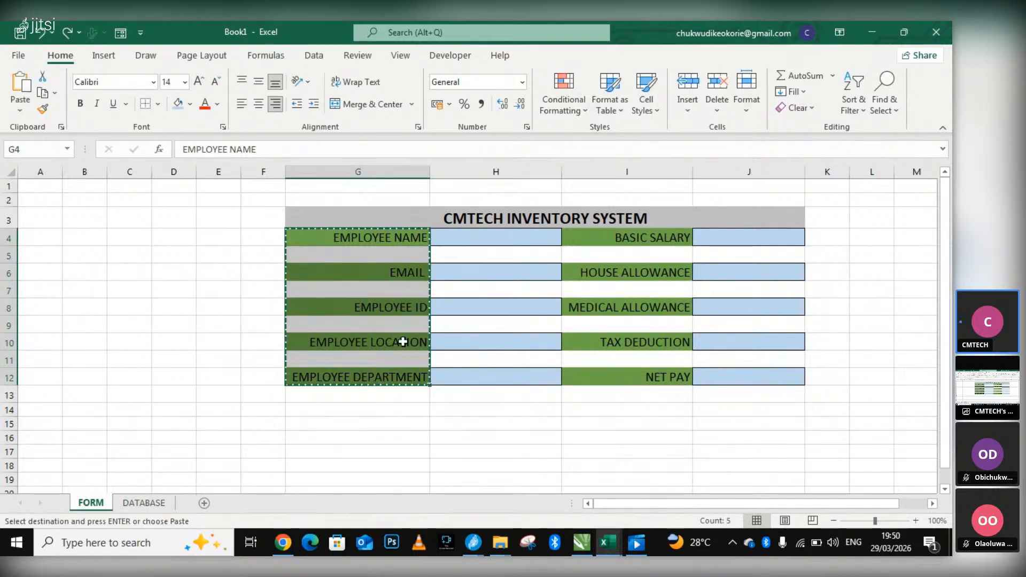
scroll(395, 342, down, 10)
scroll(205, 436, down, 2)
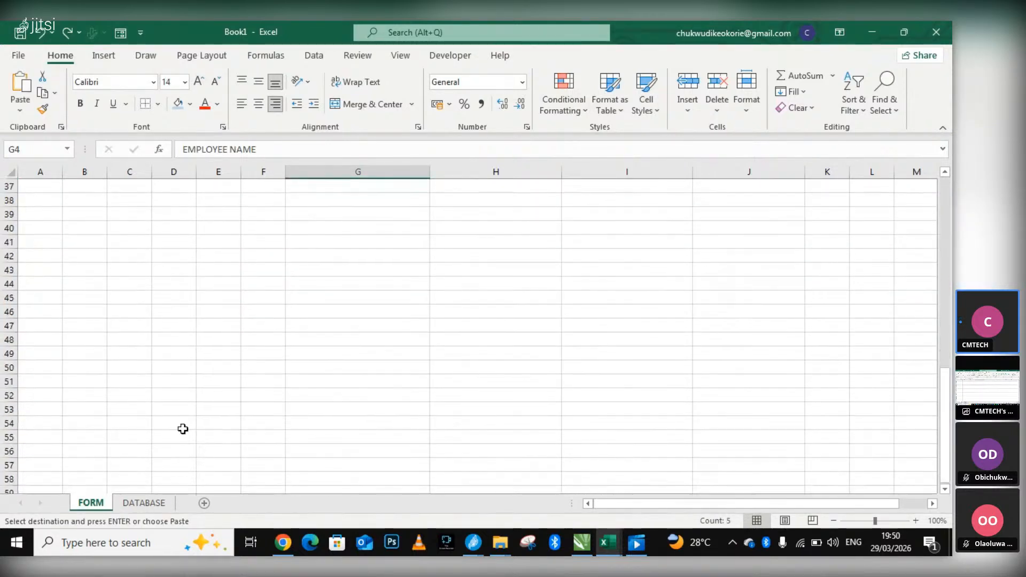
double_click(170, 316)
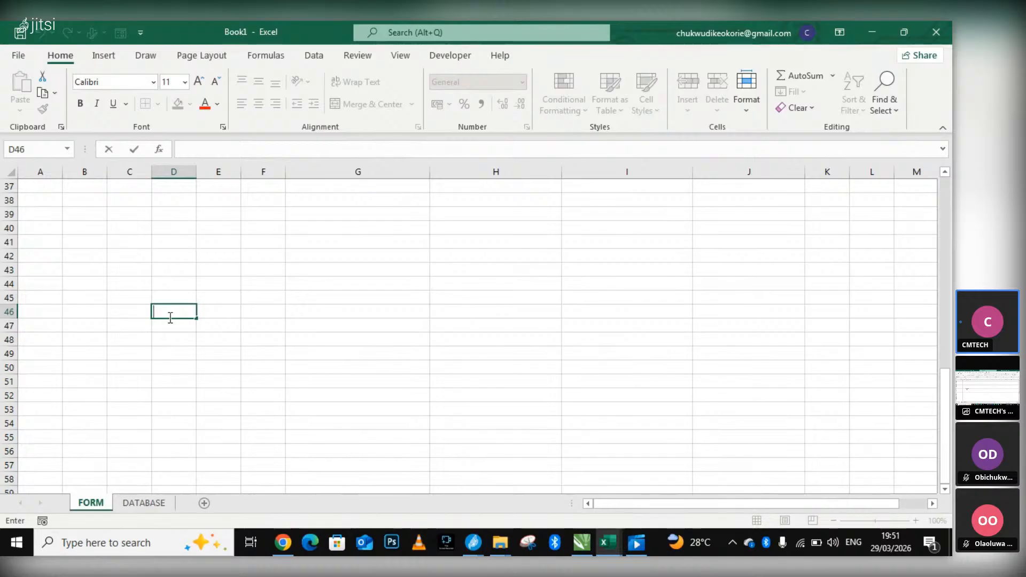
right_click(180, 285)
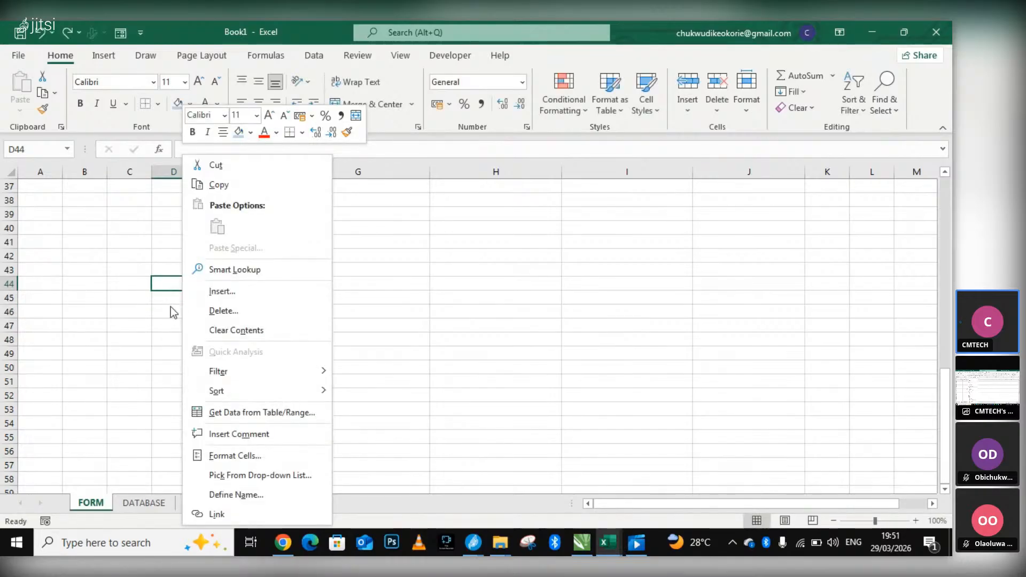
scroll(304, 245, up, 12)
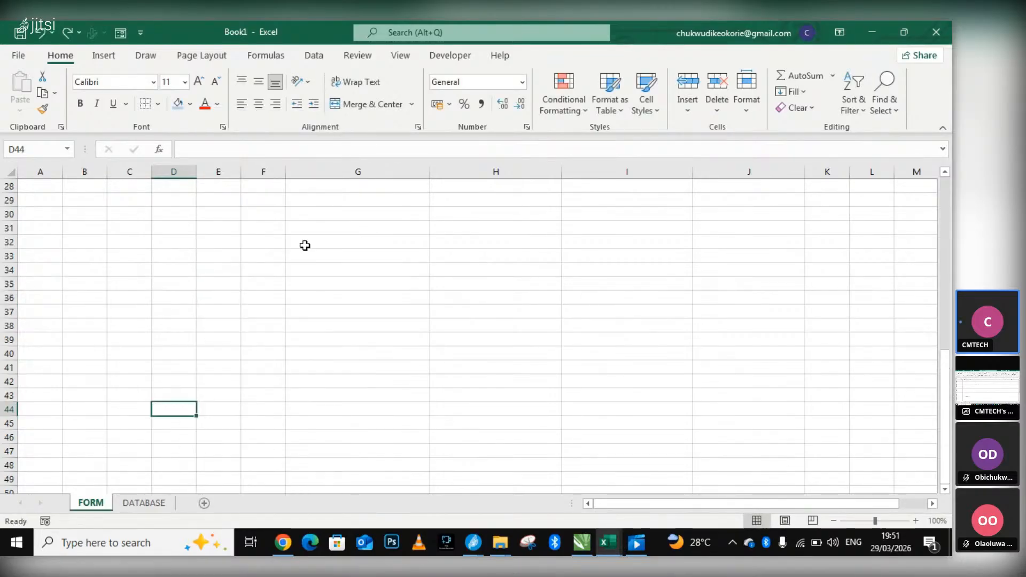
Copy the employee labels G4:G12 and paste them with their formatting into the FORM sheet starting at C40.
click(262, 248)
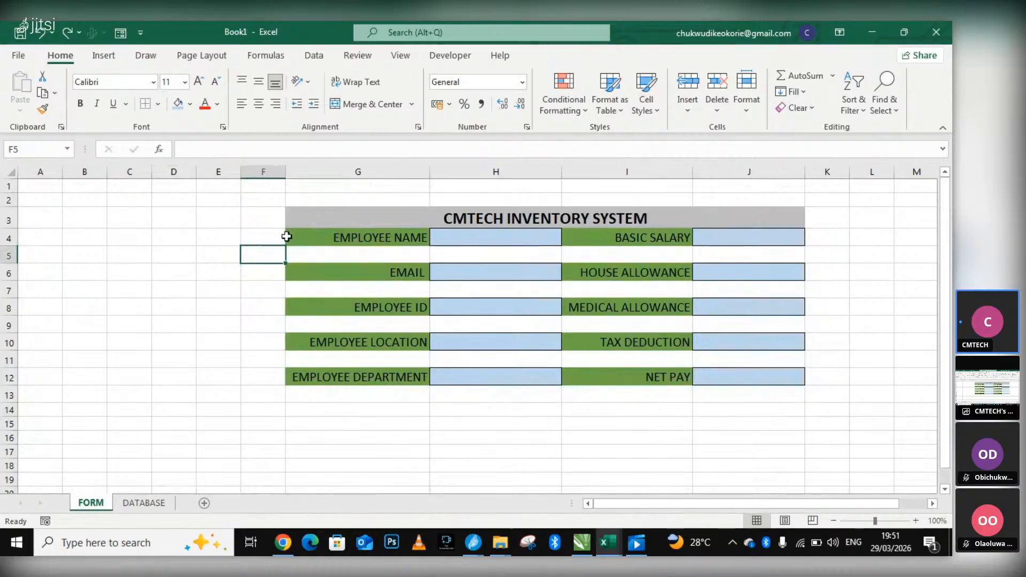
click(282, 238)
drag(329, 238, 354, 378)
right_click(356, 382)
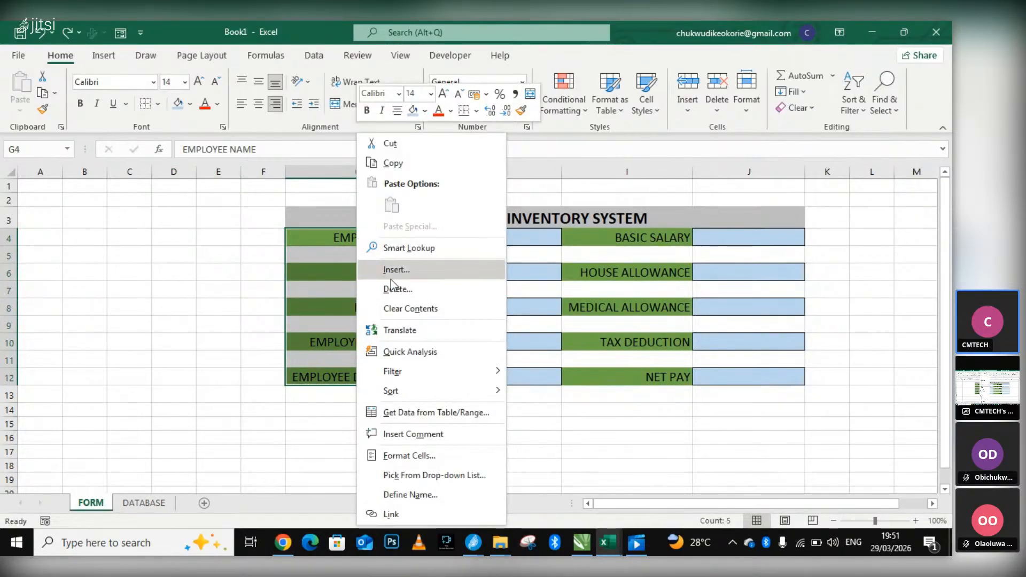
click(393, 162)
scroll(190, 419, down, 8)
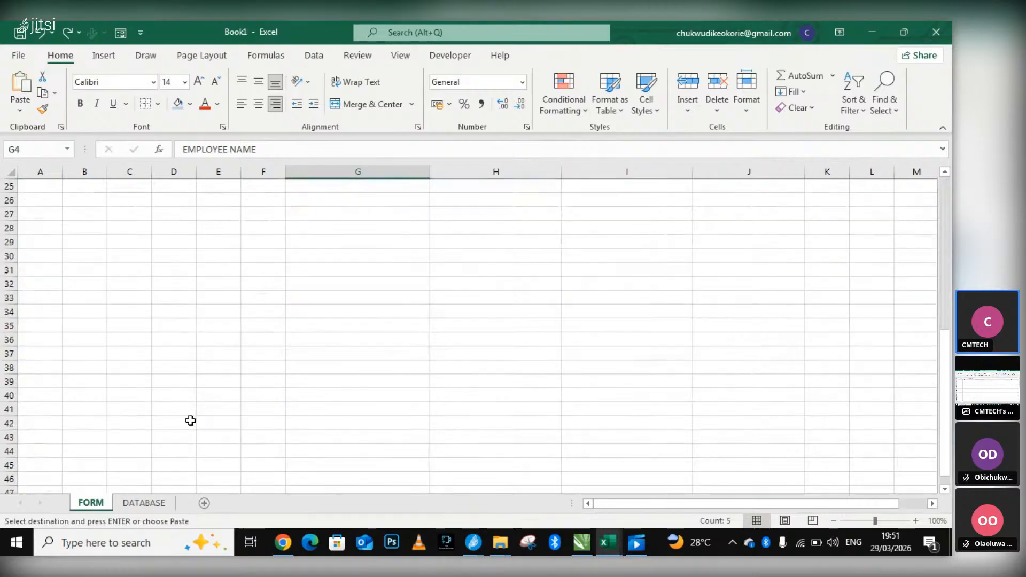
click(142, 398)
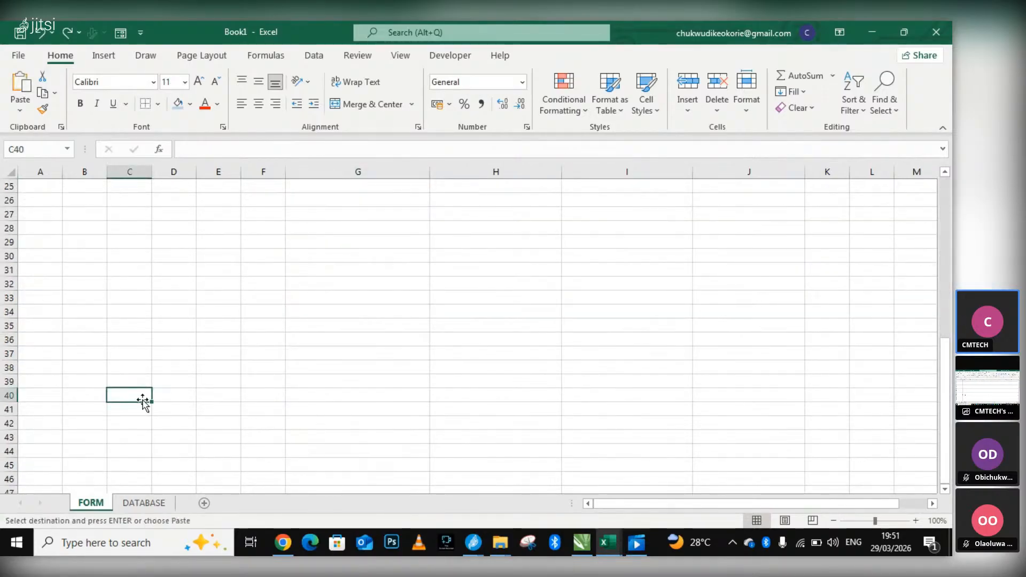
right_click(143, 397)
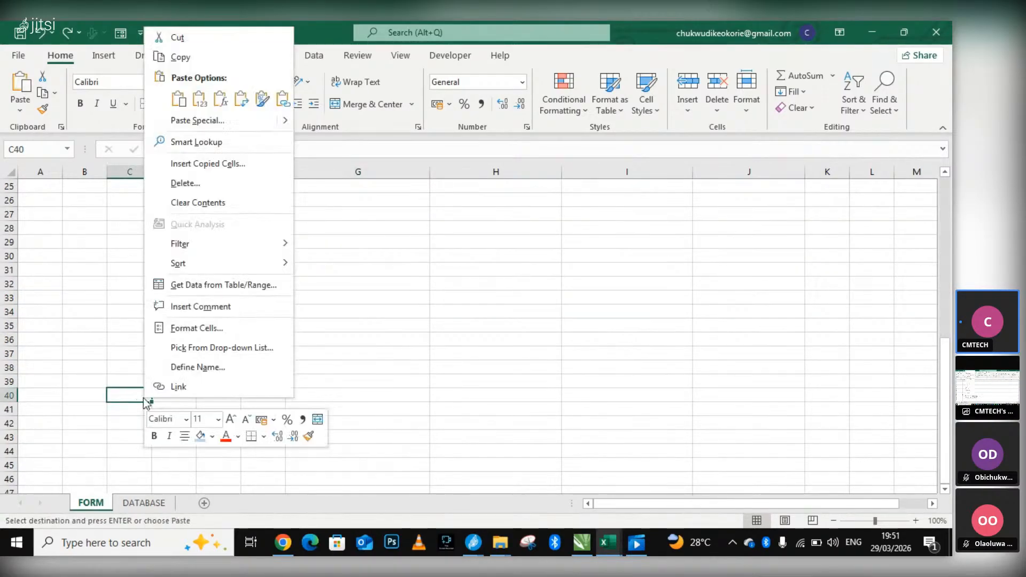
click(181, 98)
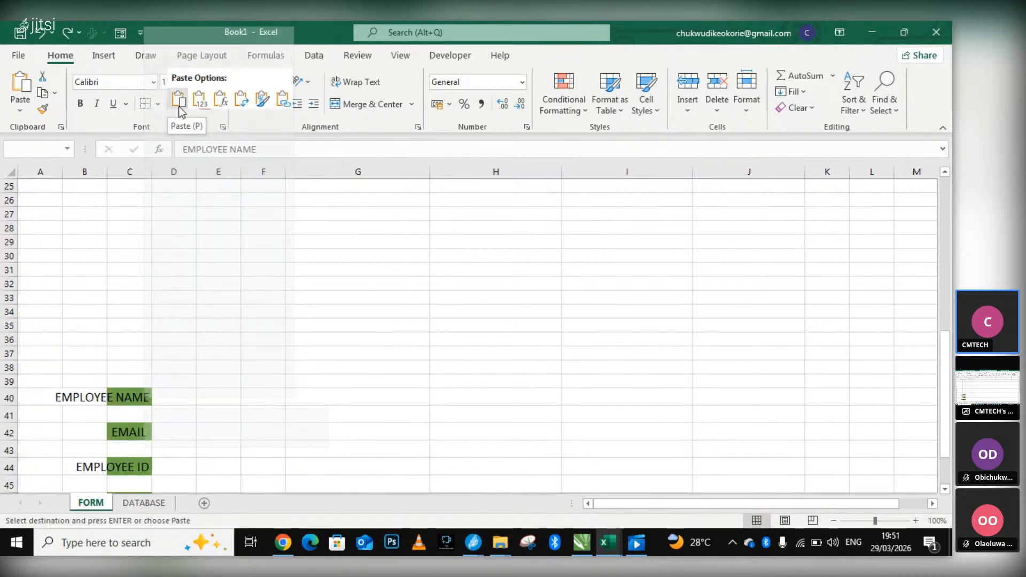
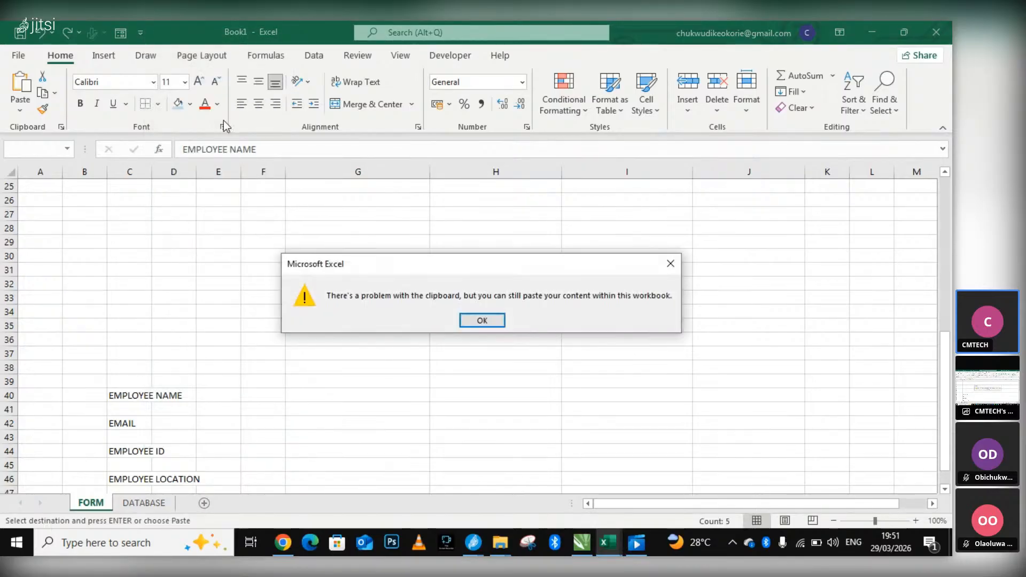
Try pasting the copied employee labels with their formatting at C40, and undo that paste.
click(497, 320)
text(EMPLOYEE NAME  EMAIL  EMPLOYEE ID  EMPLOYEE LOCATION  EMPLOYEE DEPARTMENT)
scroll(214, 428, down, 1)
scroll(223, 428, down, 2)
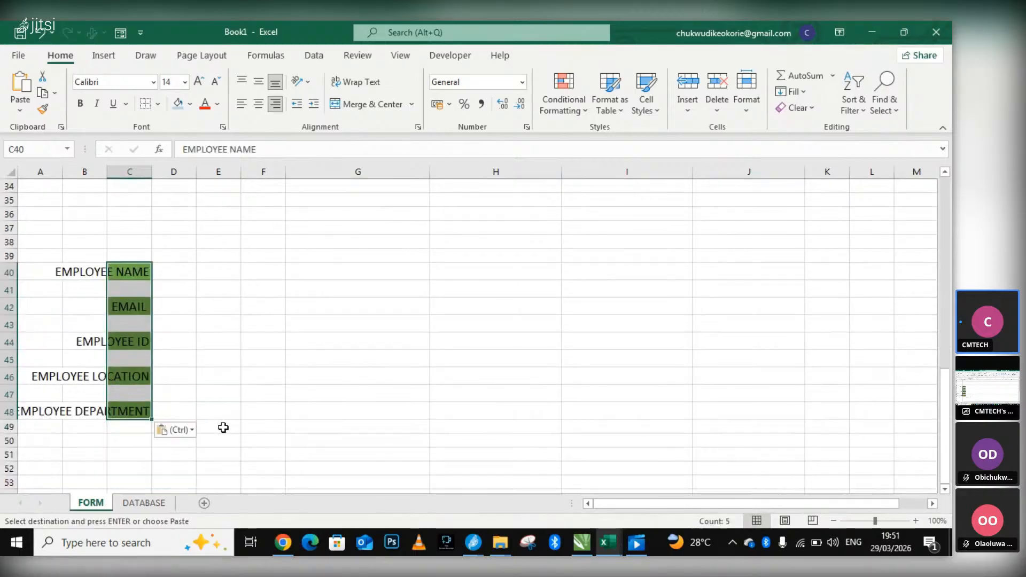
key(ctrl+z)
Paste the copied employee labels as values only, starting at C39 of the FORM sheet.
click(116, 255)
click(80, 262)
click(134, 261)
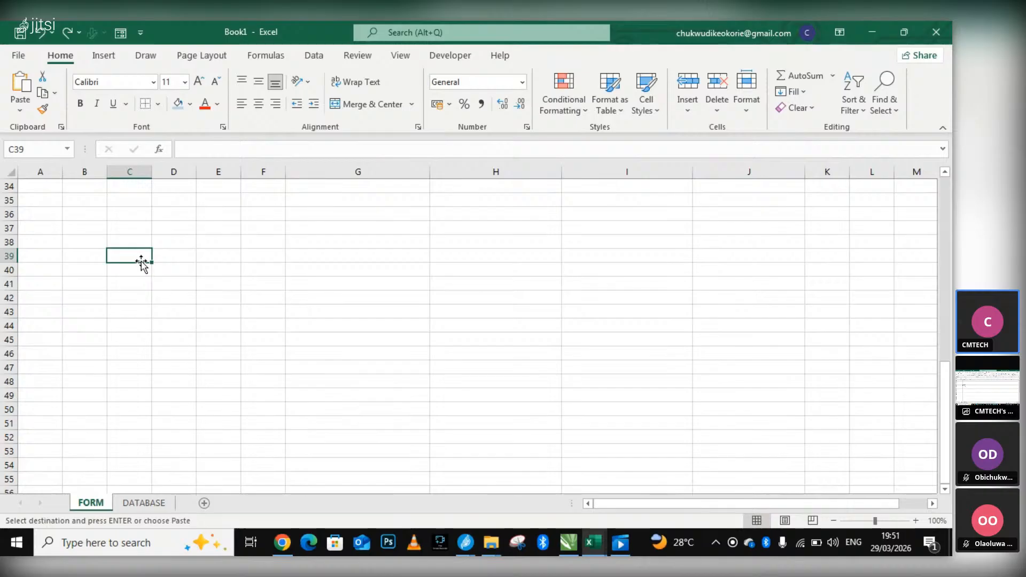
right_click(141, 255)
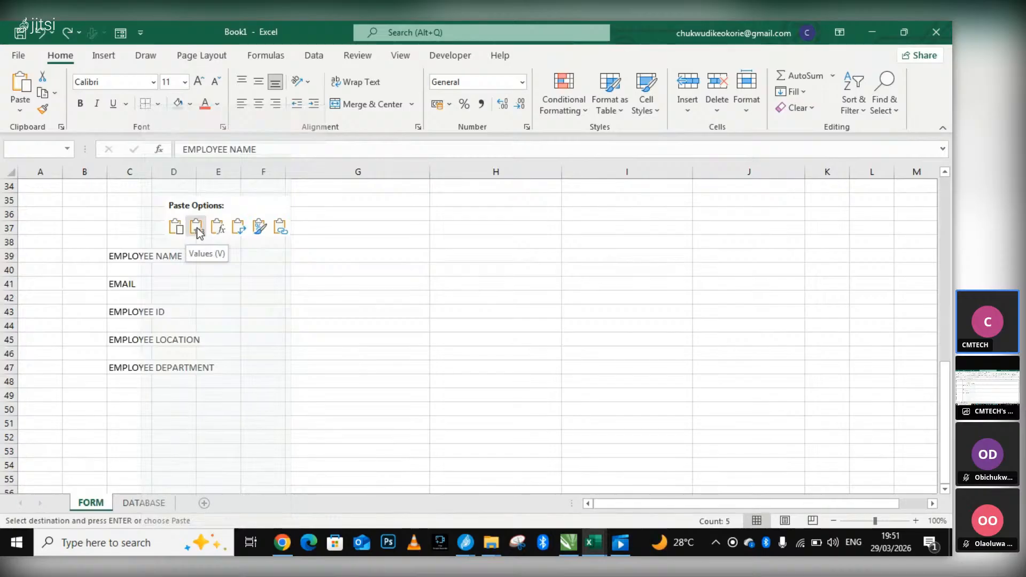
click(197, 228)
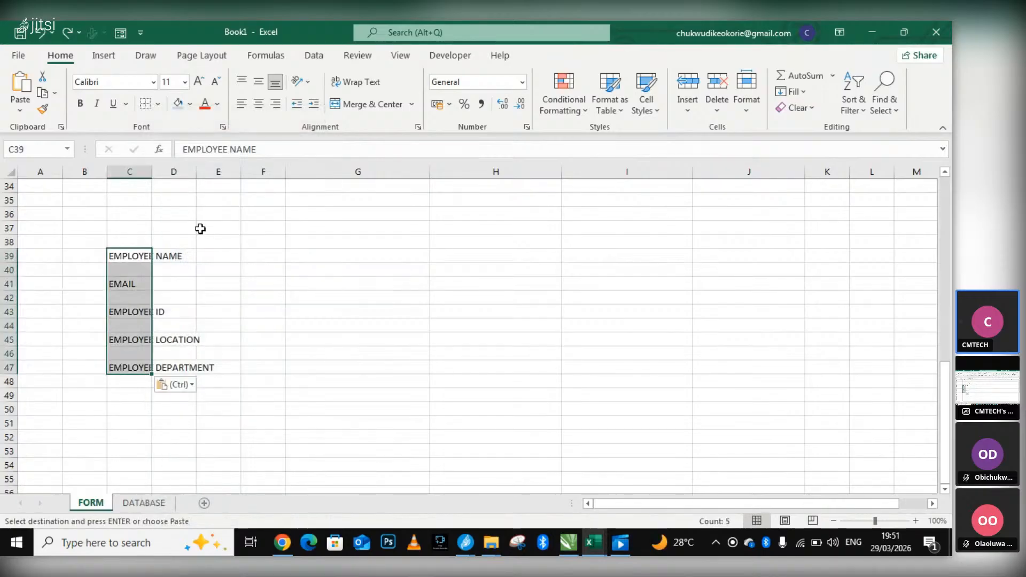
click(267, 271)
key(Left)
key(Left)
key(Left)
Copy the salary labels I4:I12 and paste them as values only starting at C49, below the employee labels.
scroll(281, 287, up, 11)
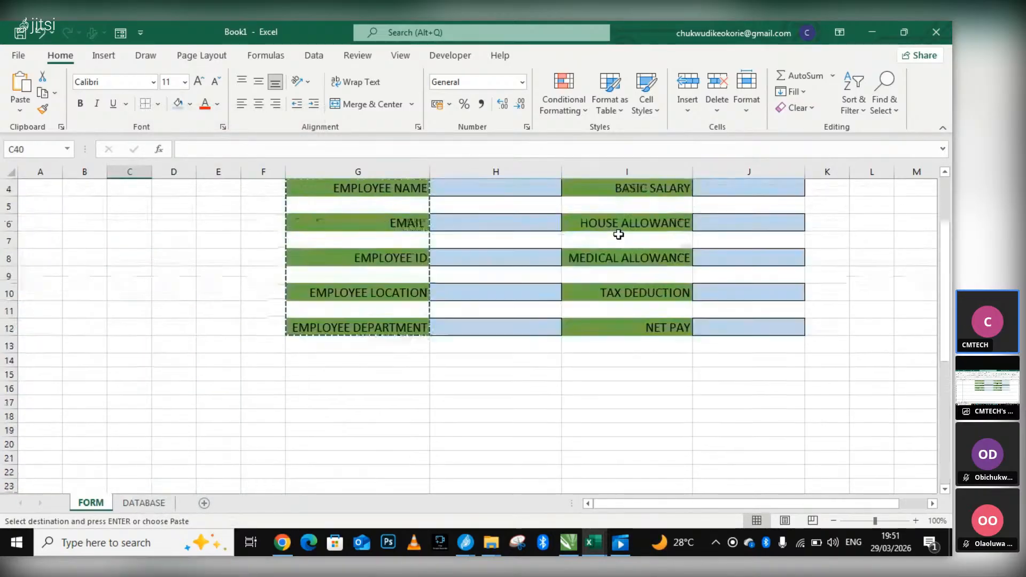
click(828, 215)
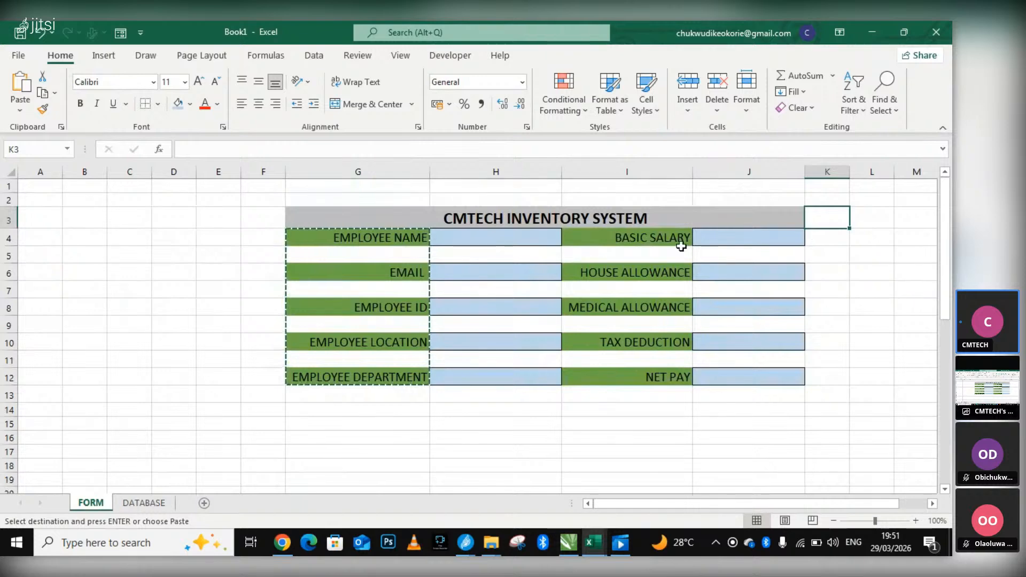
drag(614, 238, 645, 381)
right_click(645, 380)
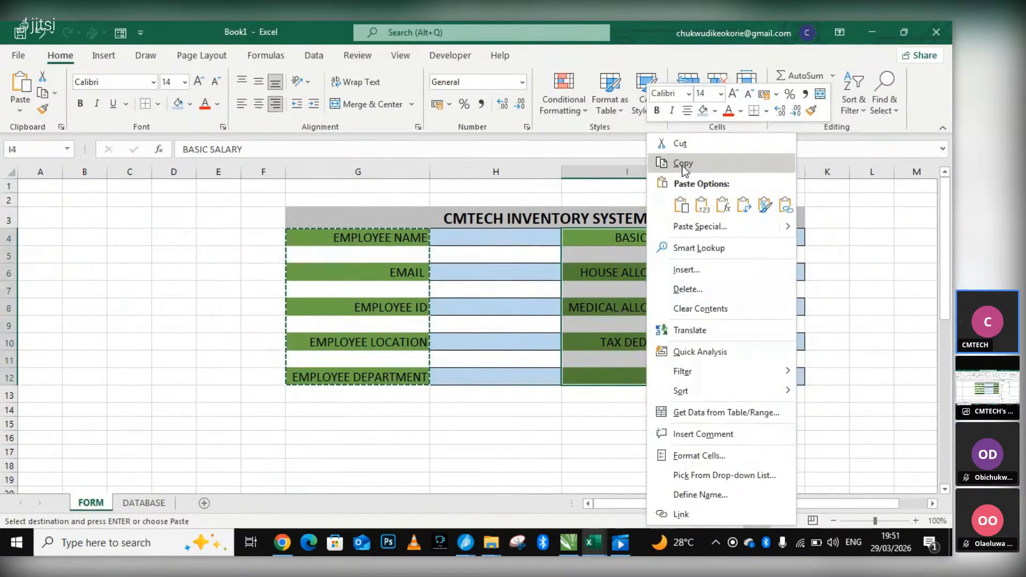
click(682, 165)
scroll(441, 446, down, 12)
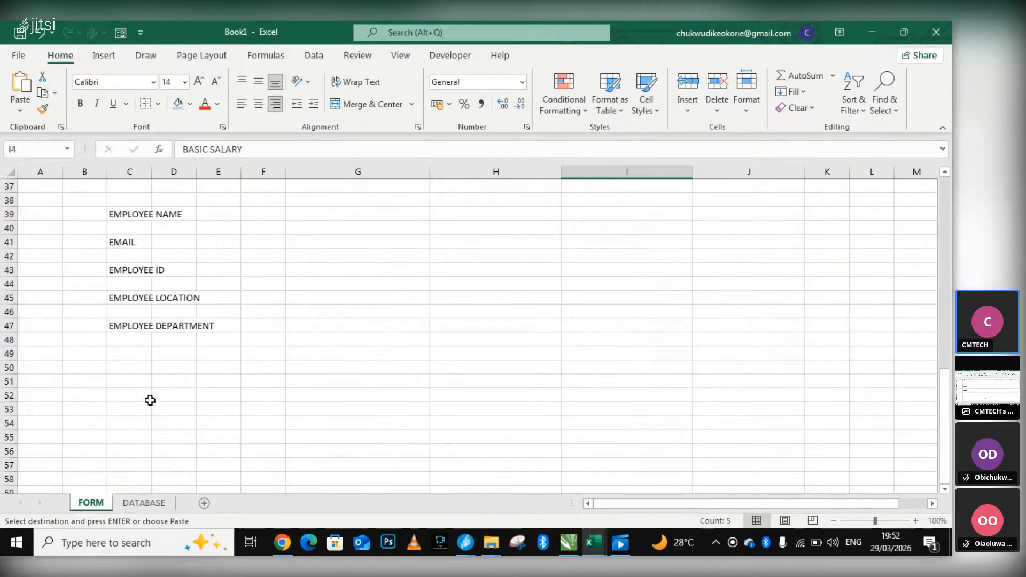
click(118, 355)
right_click(118, 355)
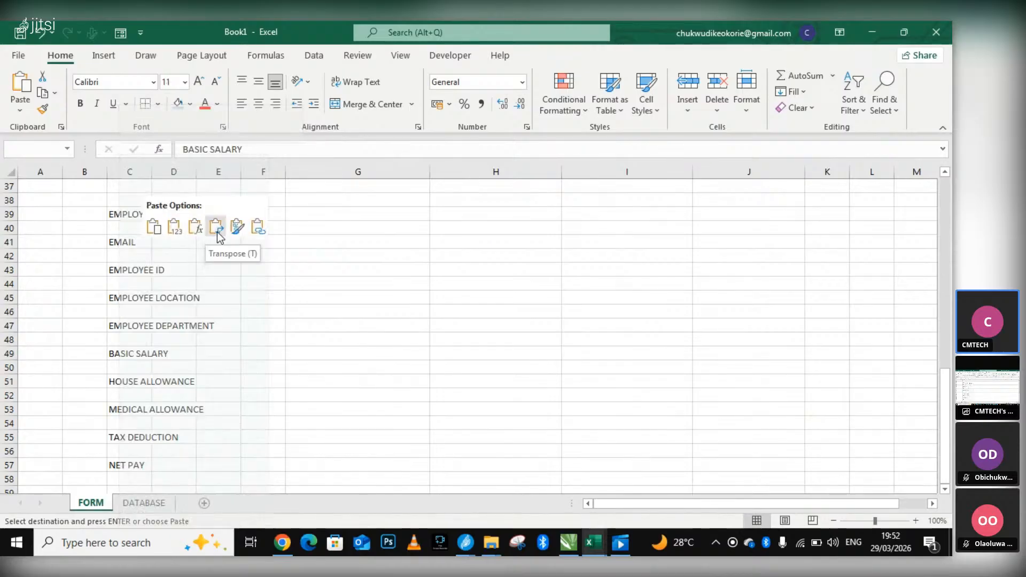
click(175, 232)
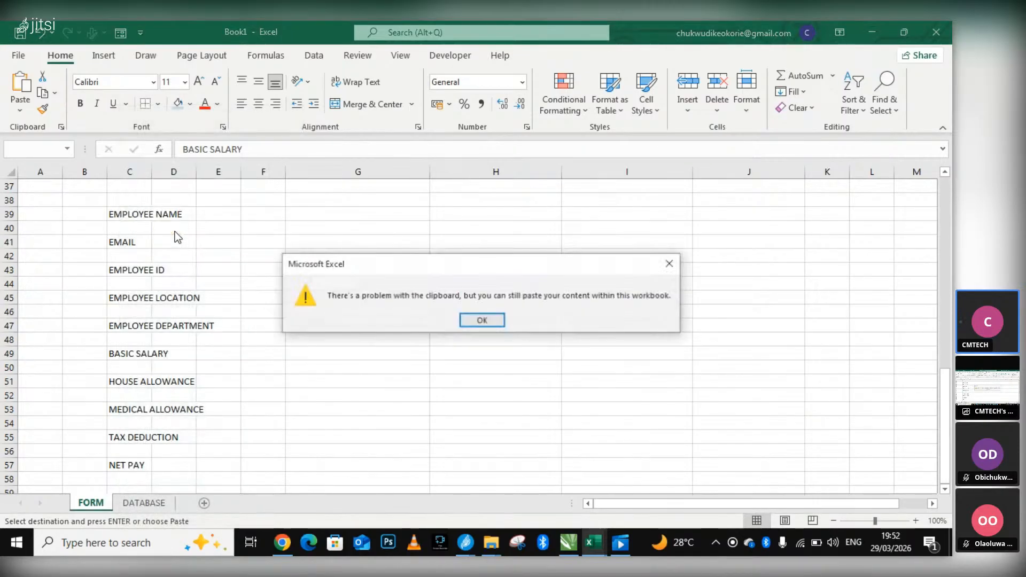
click(478, 321)
right_click(135, 353)
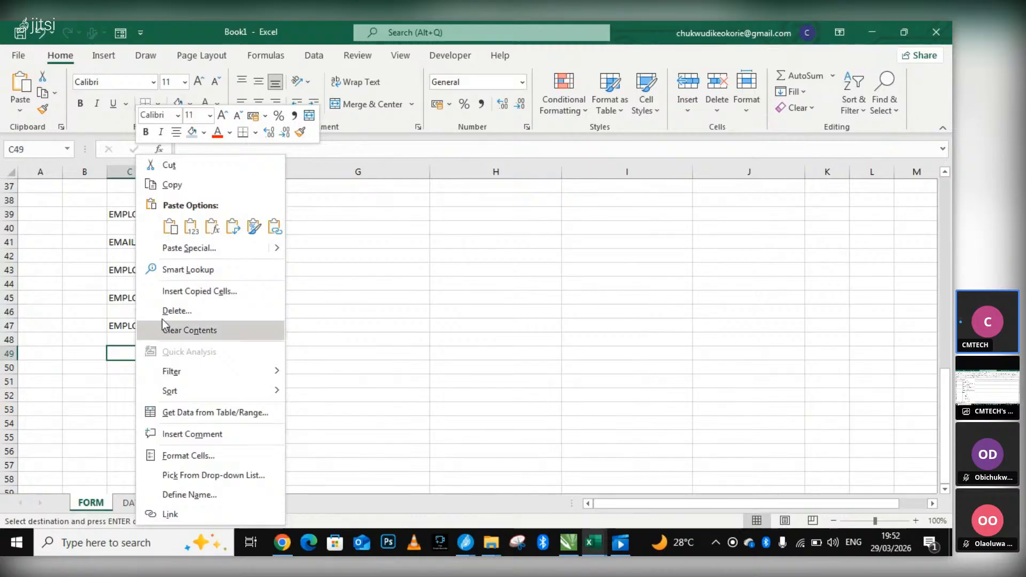
click(191, 234)
click(291, 283)
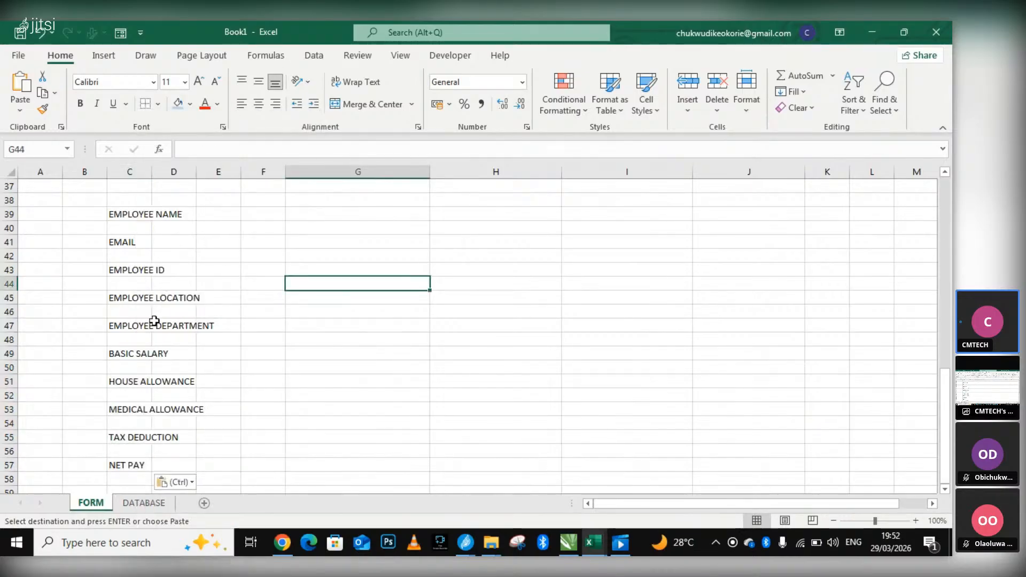
Compare the plain label list in column C with the form's labels in columns G and I.
scroll(211, 256, down, 1)
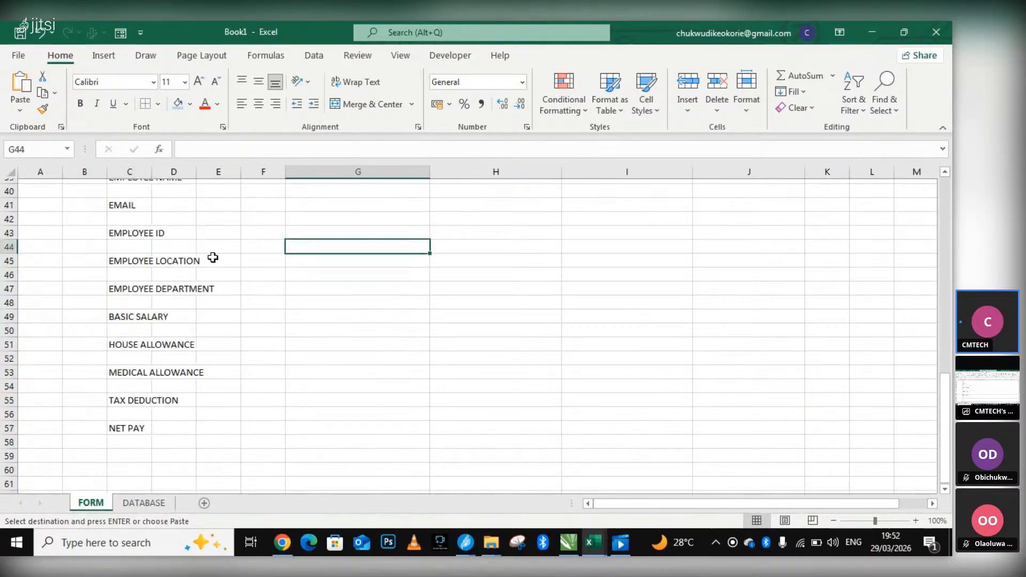
scroll(373, 265, up, 3)
scroll(373, 265, up, 10)
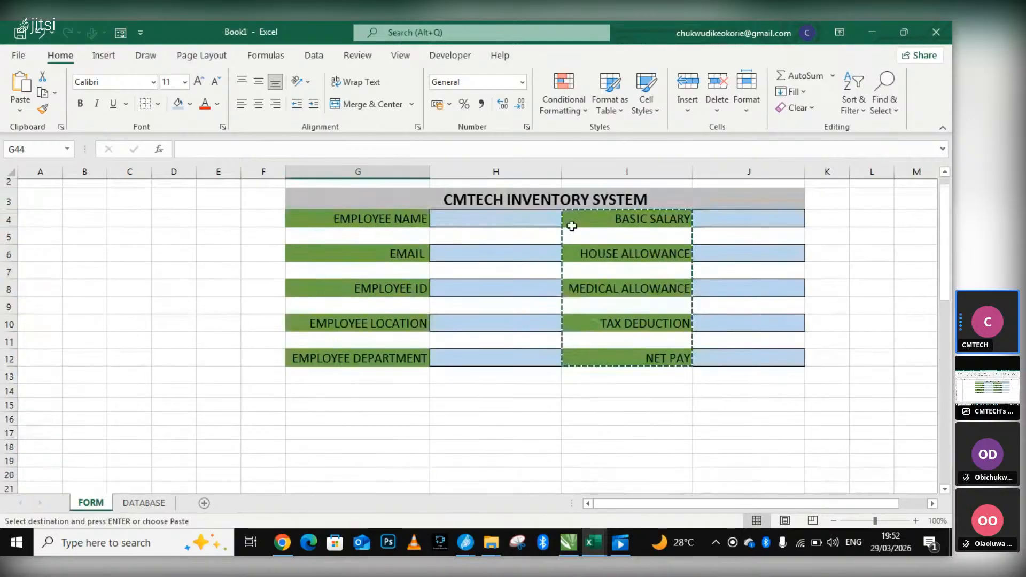
scroll(318, 396, down, 12)
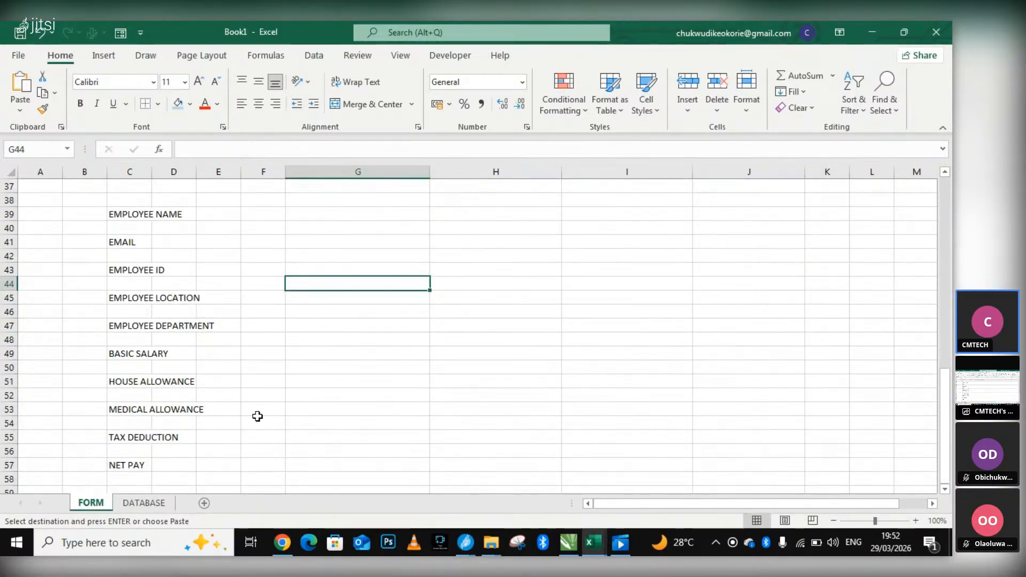
scroll(257, 416, down, 2)
click(316, 395)
scroll(194, 380, up, 2)
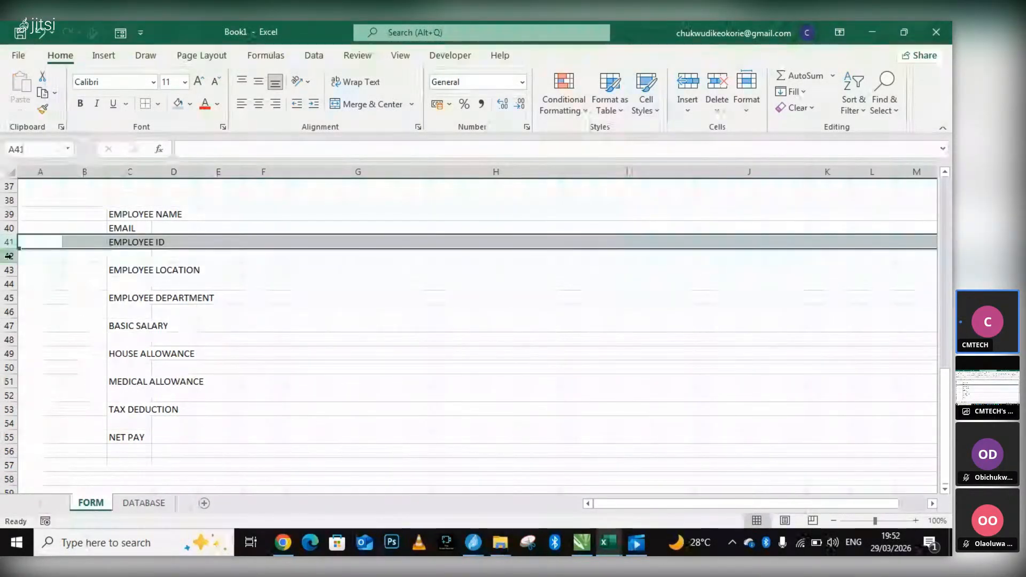
Delete the blank rows between the employee labels in column C, down to EMPLOYEE DEPARTMENT.
right_click(9, 256)
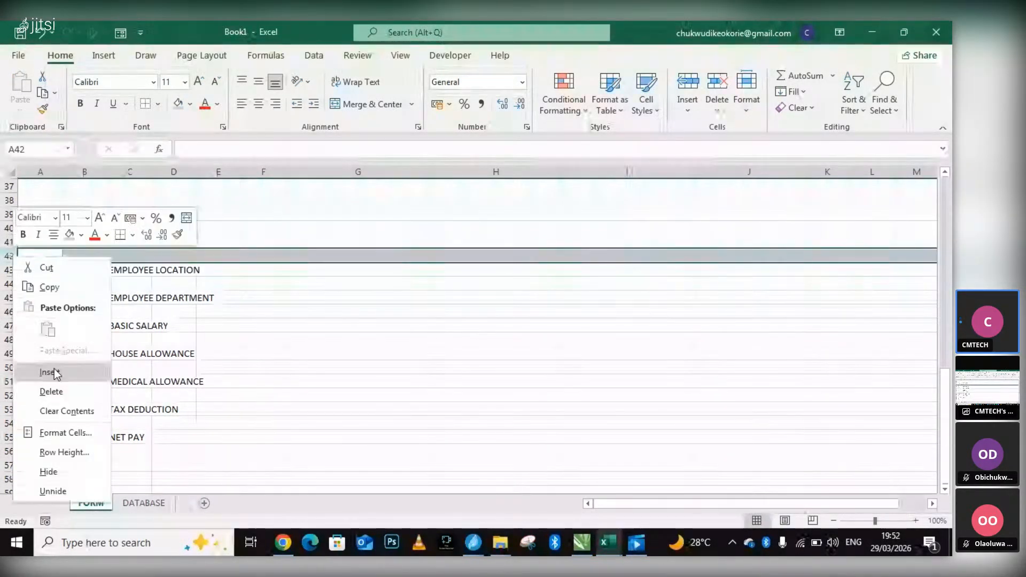
click(51, 389)
click(10, 270)
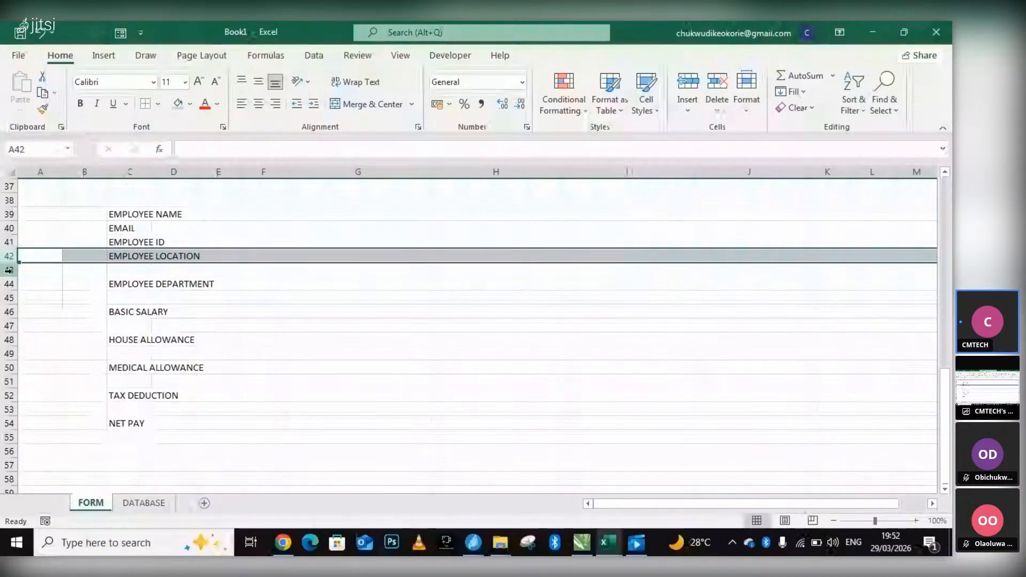
right_click(12, 271)
click(51, 406)
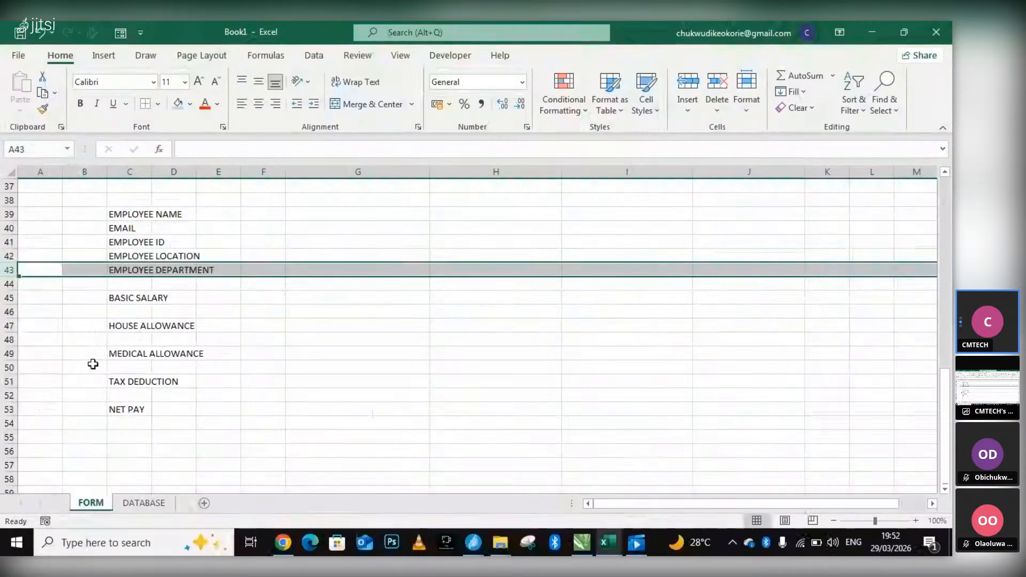
Delete the blank rows separating EMPLOYEE DEPARTMENT, BASIC SALARY, HOUSE ALLOWANCE and MEDICAL ALLOWANCE in the column C list.
right_click(12, 277)
click(12, 283)
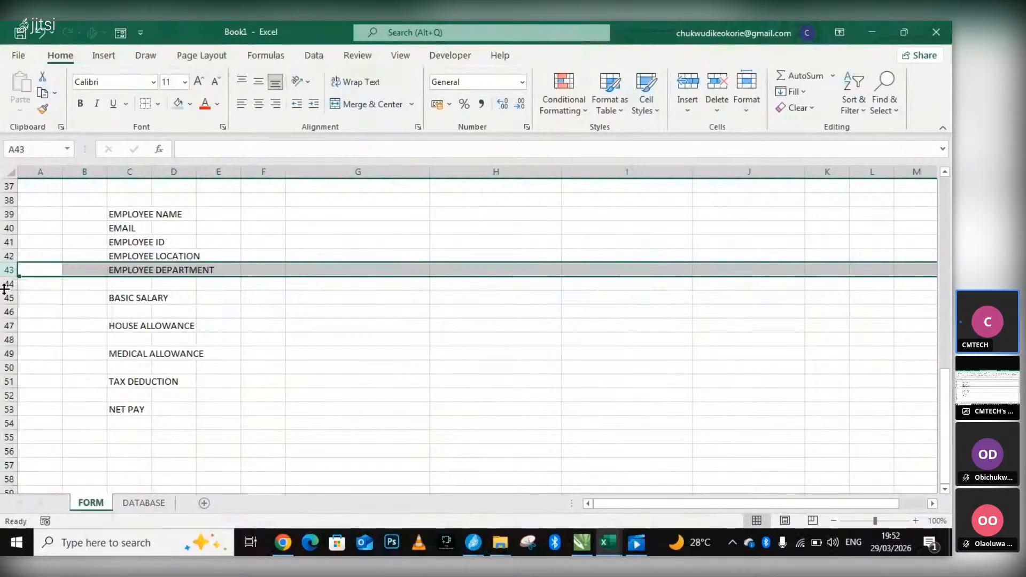
click(12, 284)
right_click(15, 285)
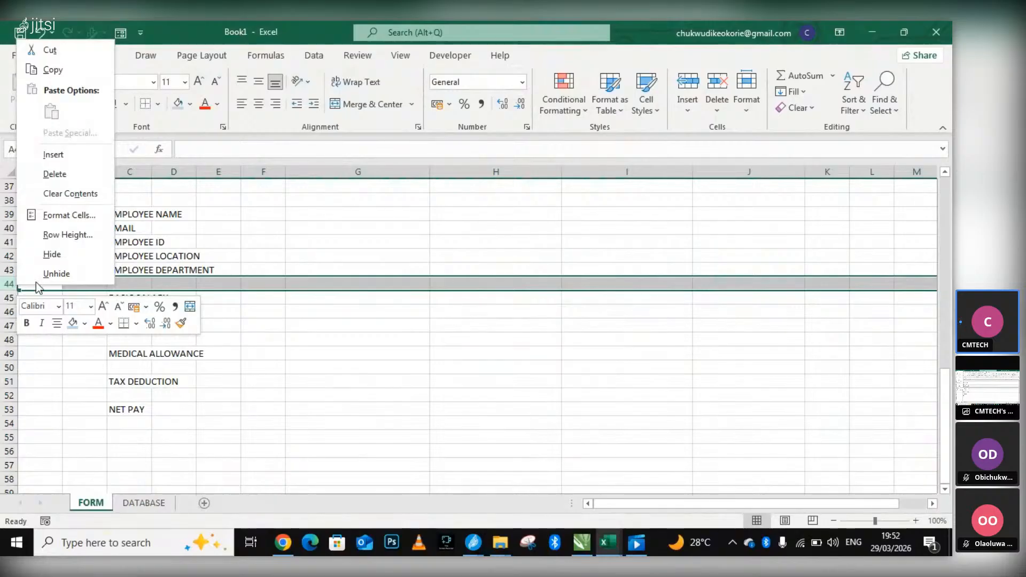
click(59, 177)
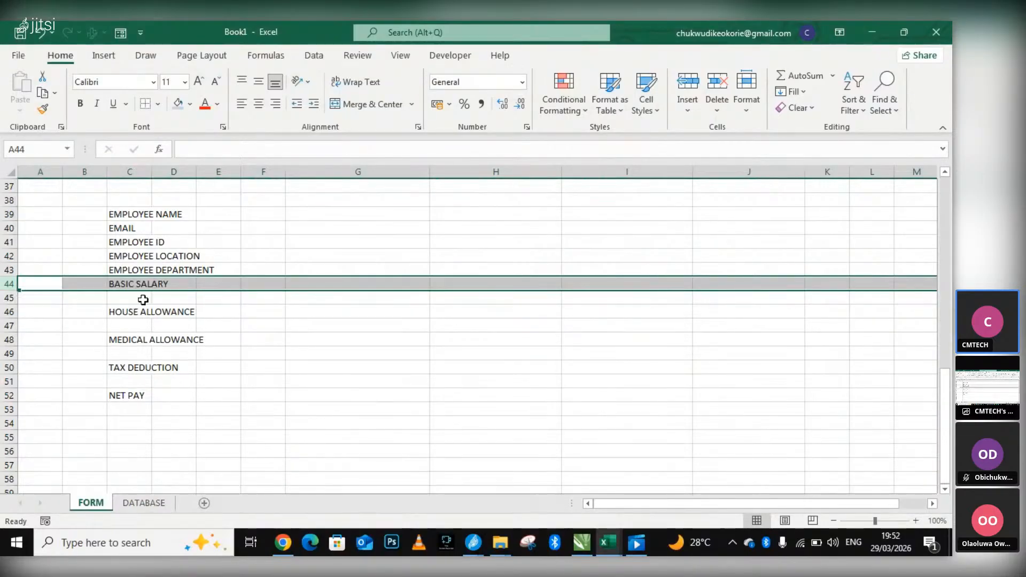
right_click(20, 298)
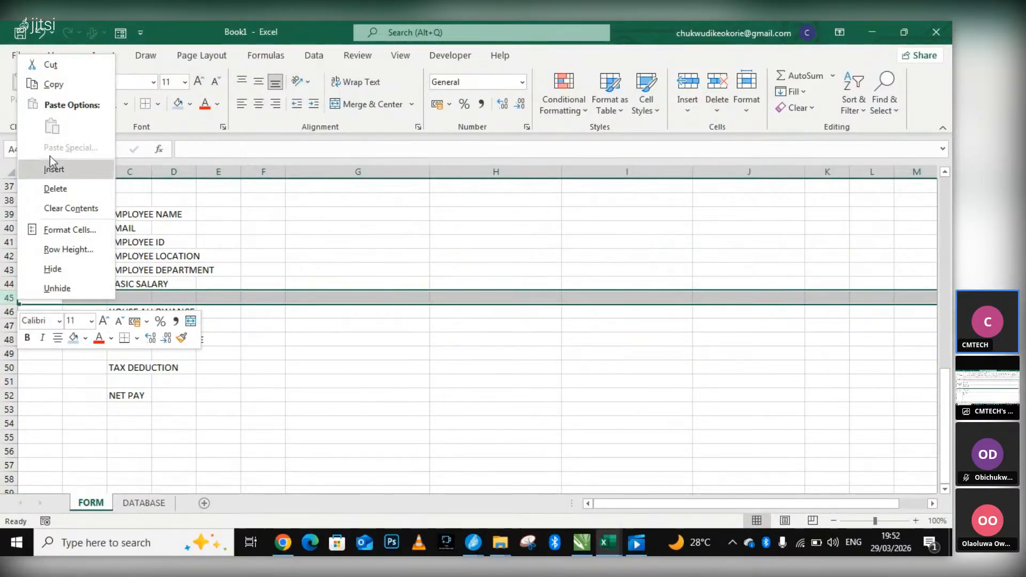
click(60, 188)
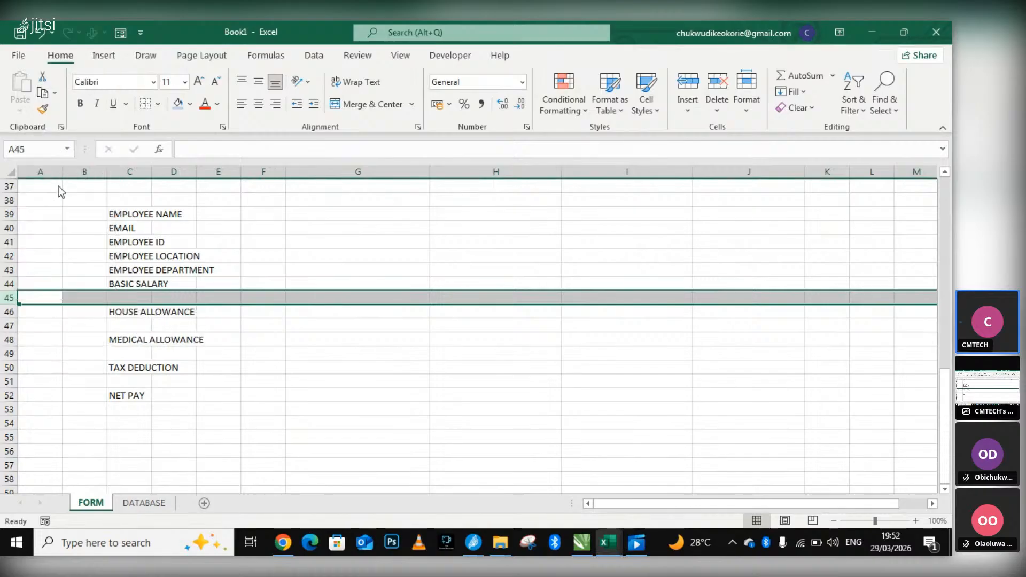
right_click(20, 313)
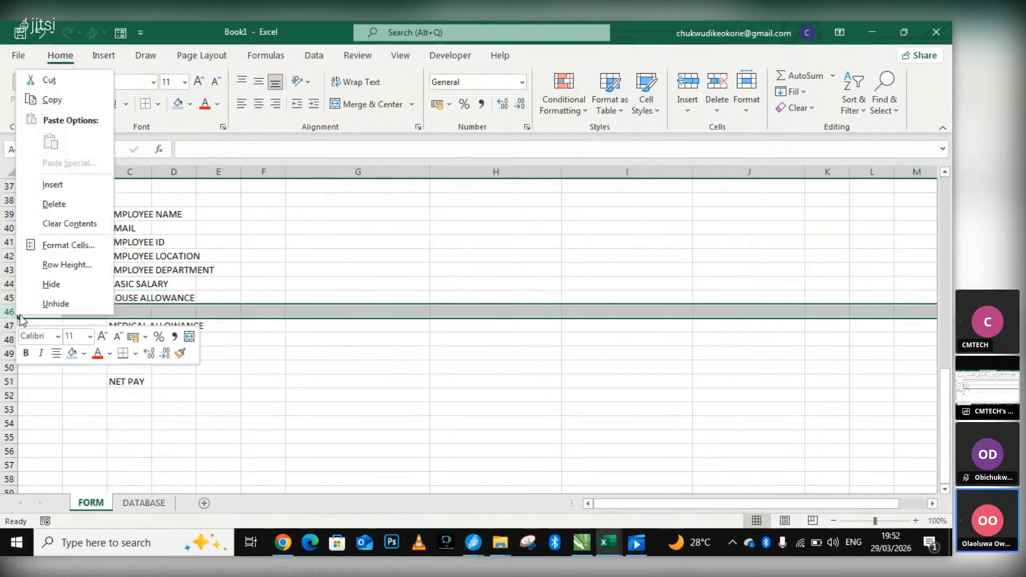
click(59, 205)
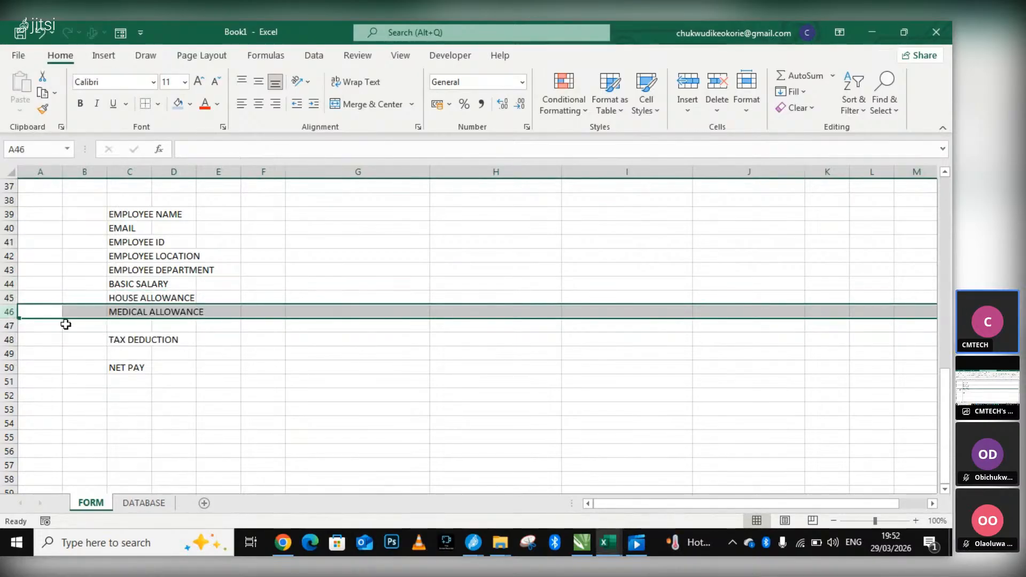
Delete the blank rows separating MEDICAL ALLOWANCE, TAX DEDUCTION and NET PAY in the column C list.
right_click(16, 326)
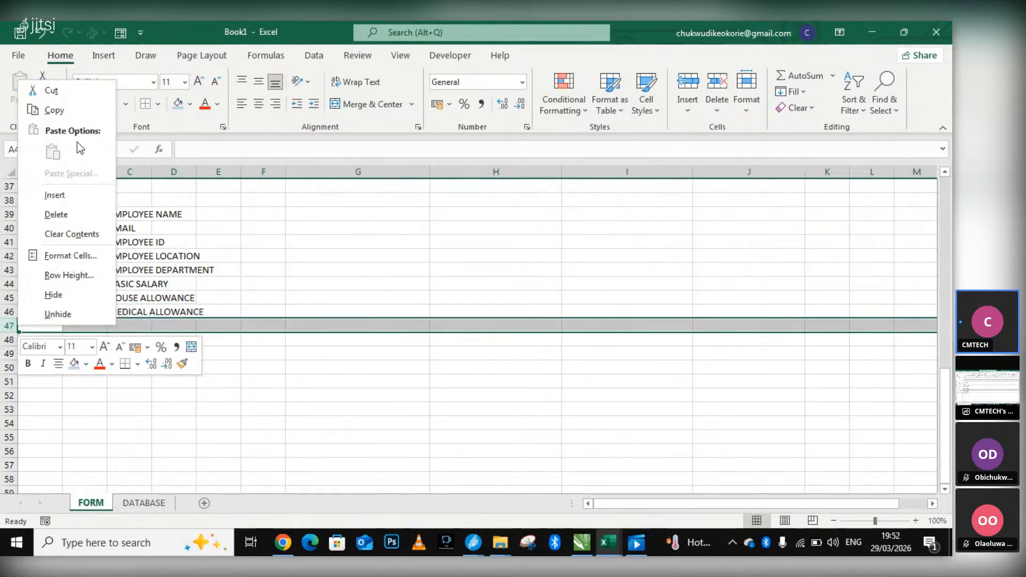
click(70, 214)
click(23, 339)
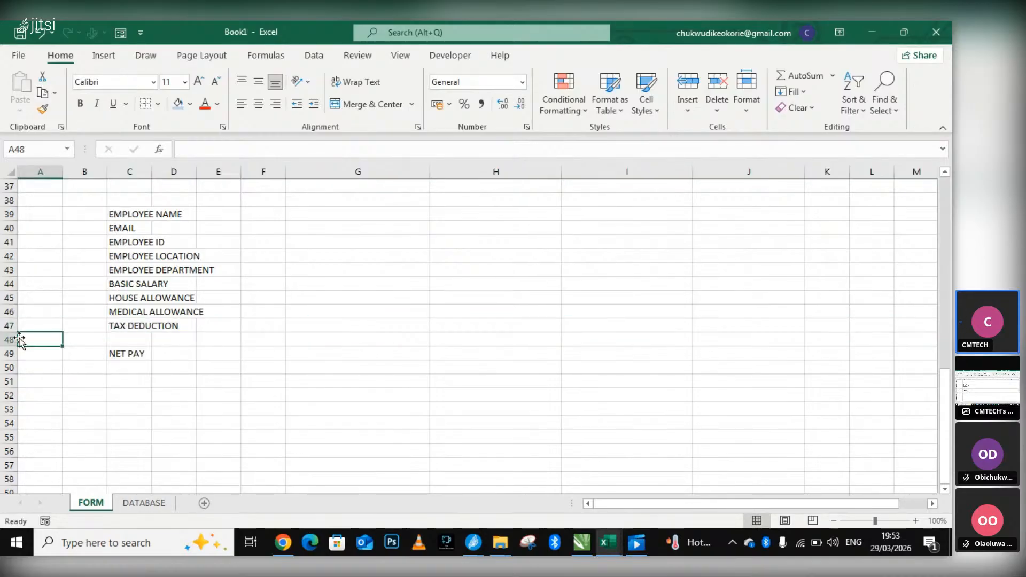
right_click(17, 342)
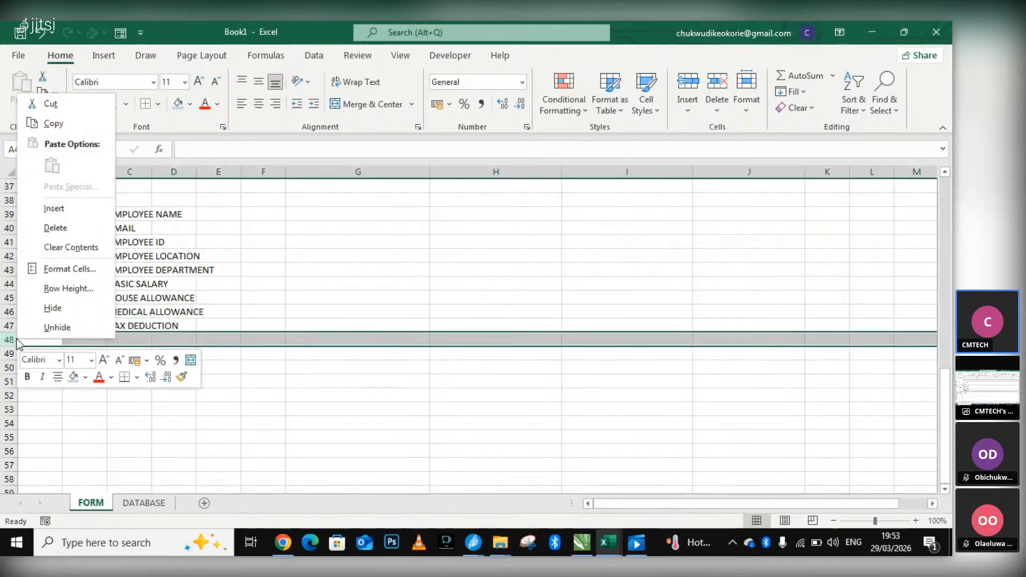
click(62, 228)
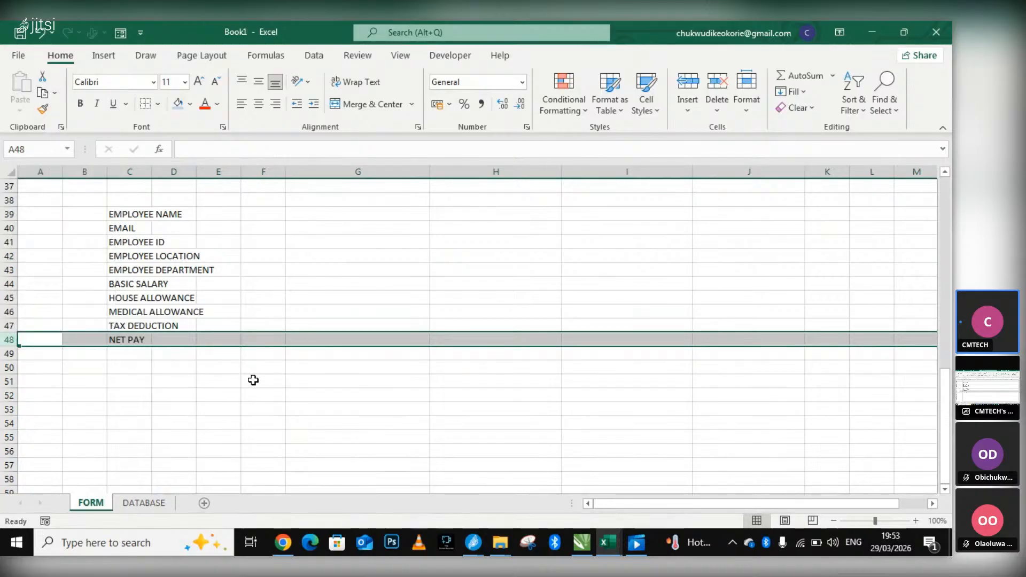
Return to the form, open H4 beside EMPLOYEE NAME for editing, and leave it empty by selecting the CMTECH INVENTORY SYSTEM title.
scroll(253, 380, up, 7)
scroll(271, 378, up, 5)
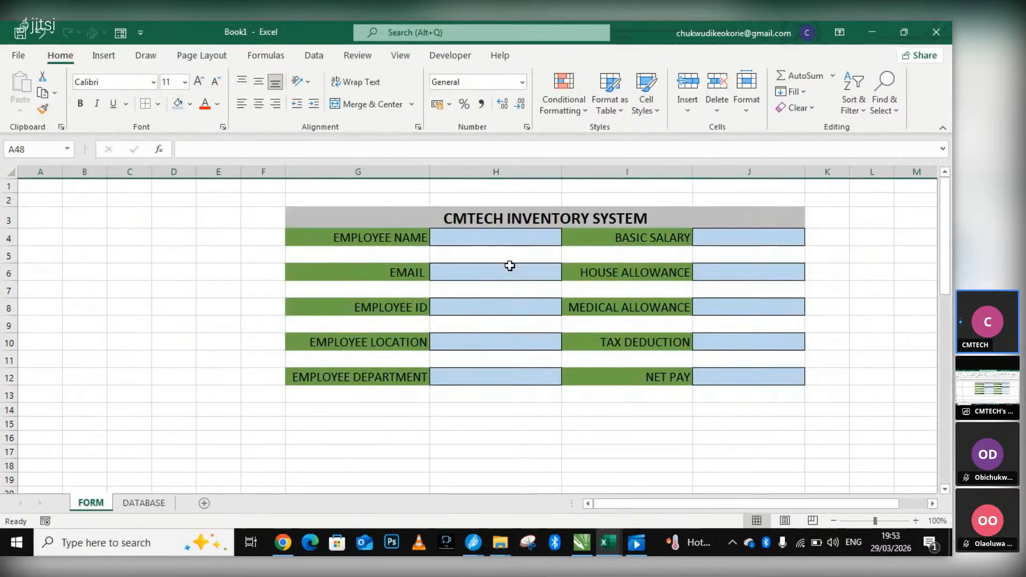
click(514, 235)
double_click(514, 236)
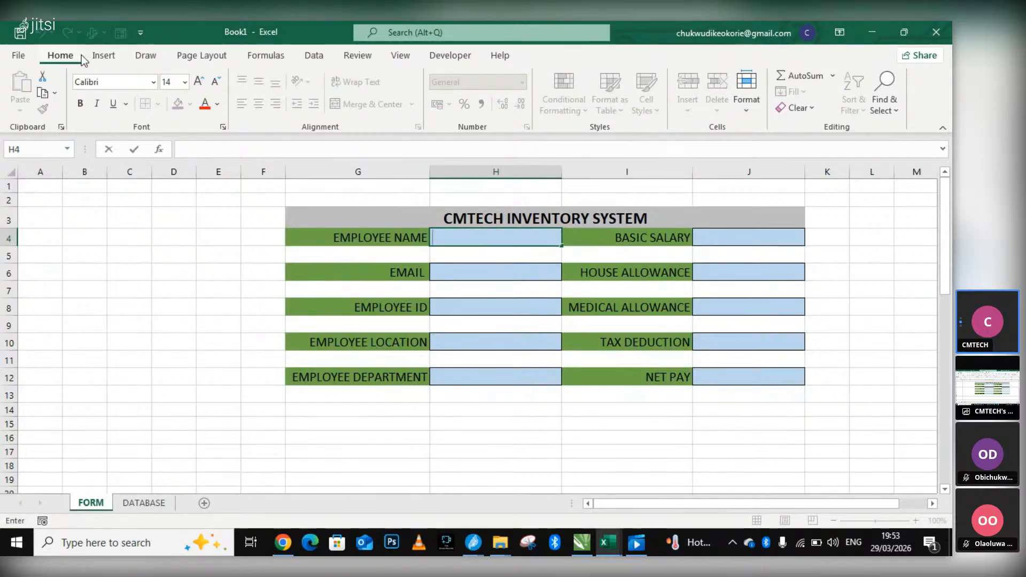
click(96, 57)
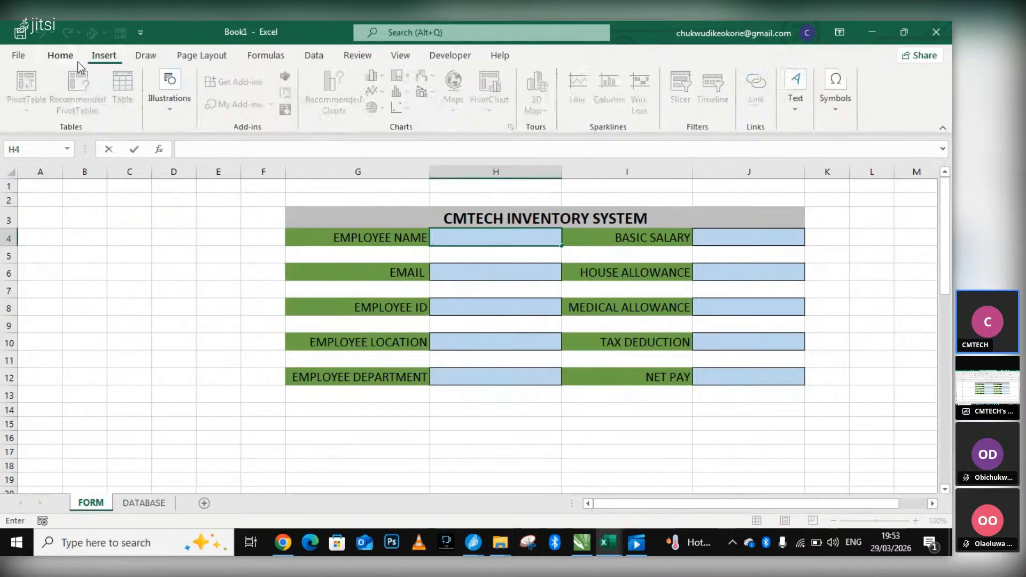
click(75, 62)
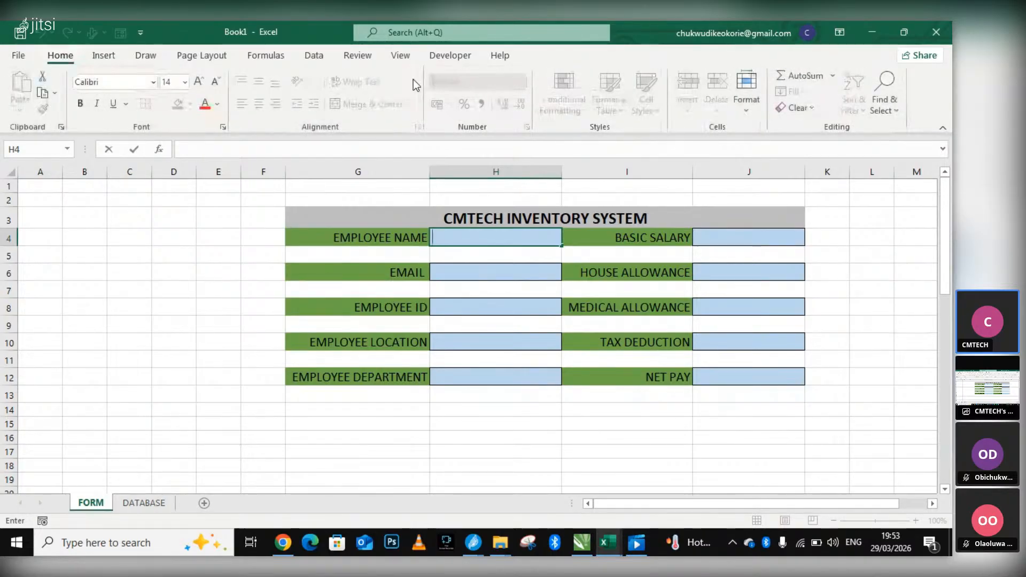
click(342, 224)
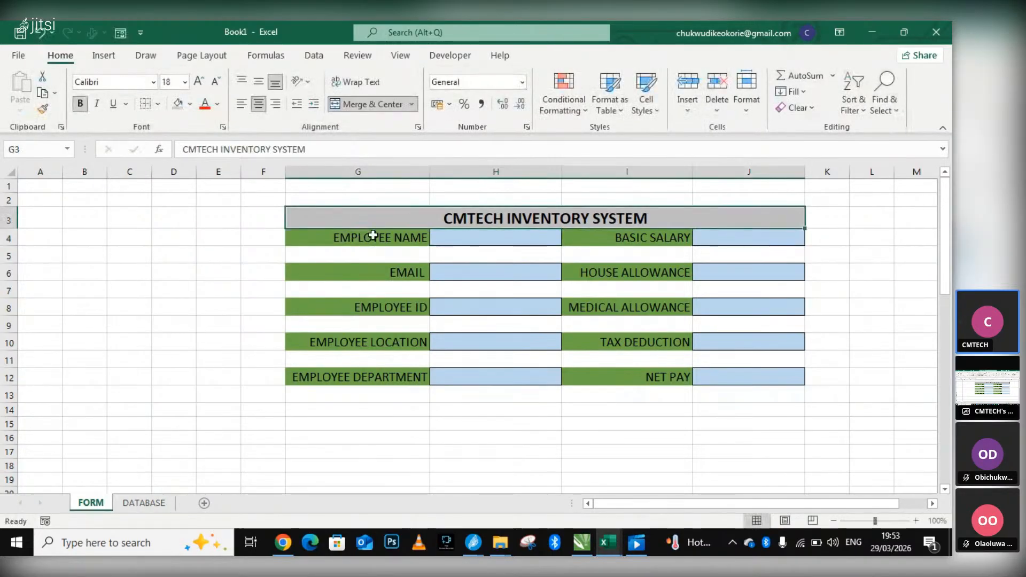
click(438, 244)
click(519, 83)
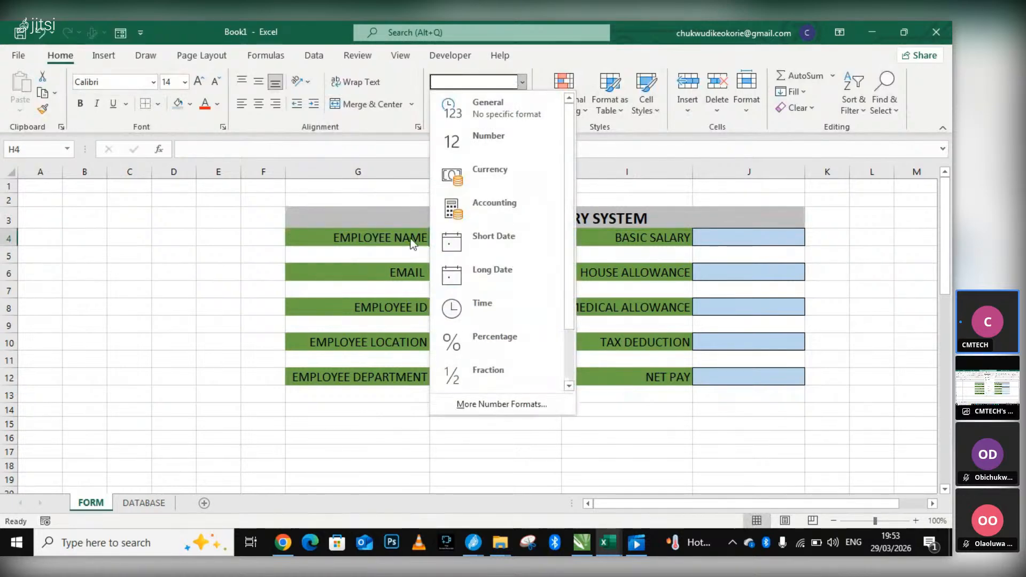
click(174, 234)
click(519, 276)
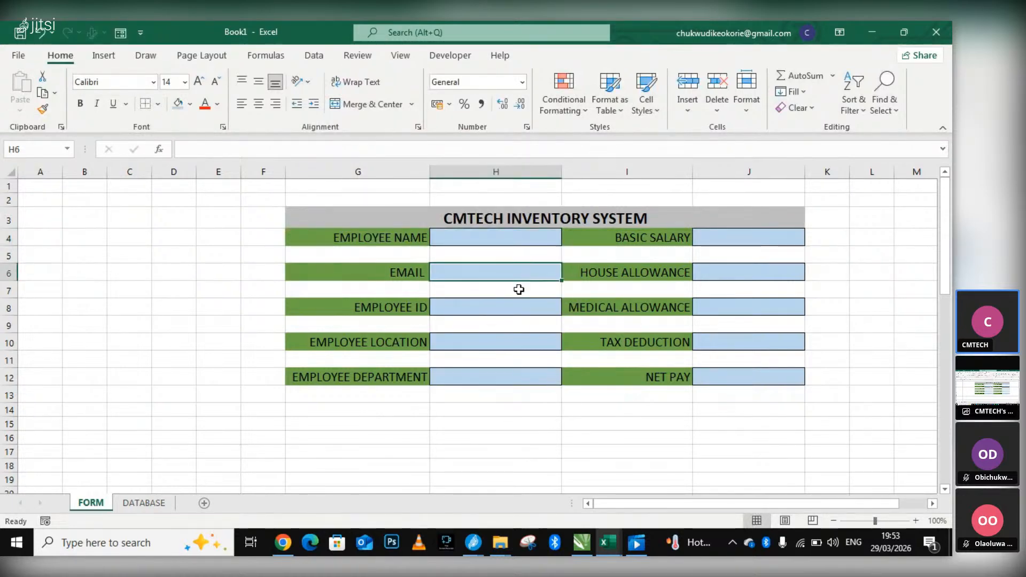
Remove the border and the fill colour from the EMPLOYEE LOCATION input cell, H10.
click(477, 348)
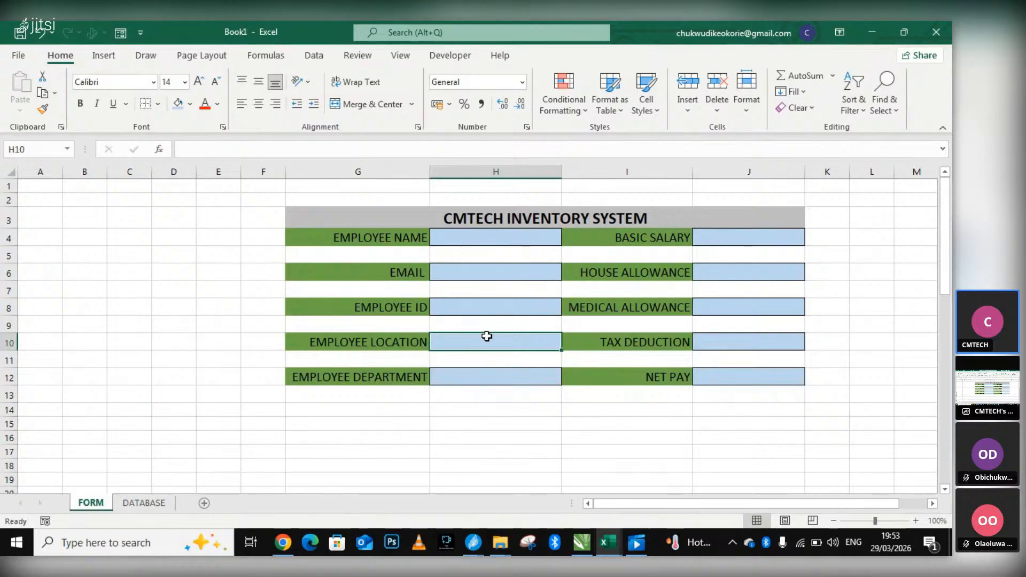
right_click(493, 341)
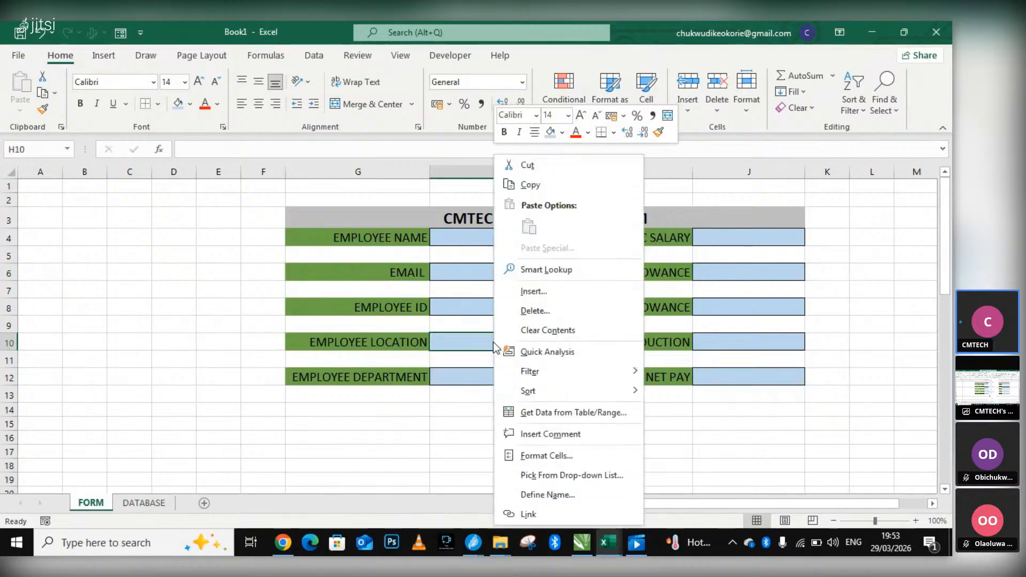
click(454, 342)
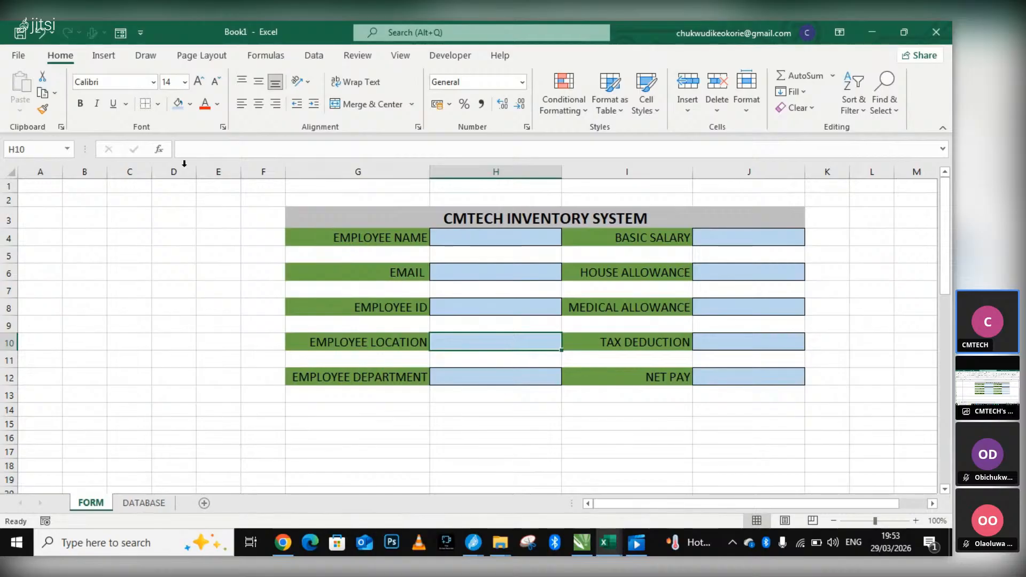
click(157, 105)
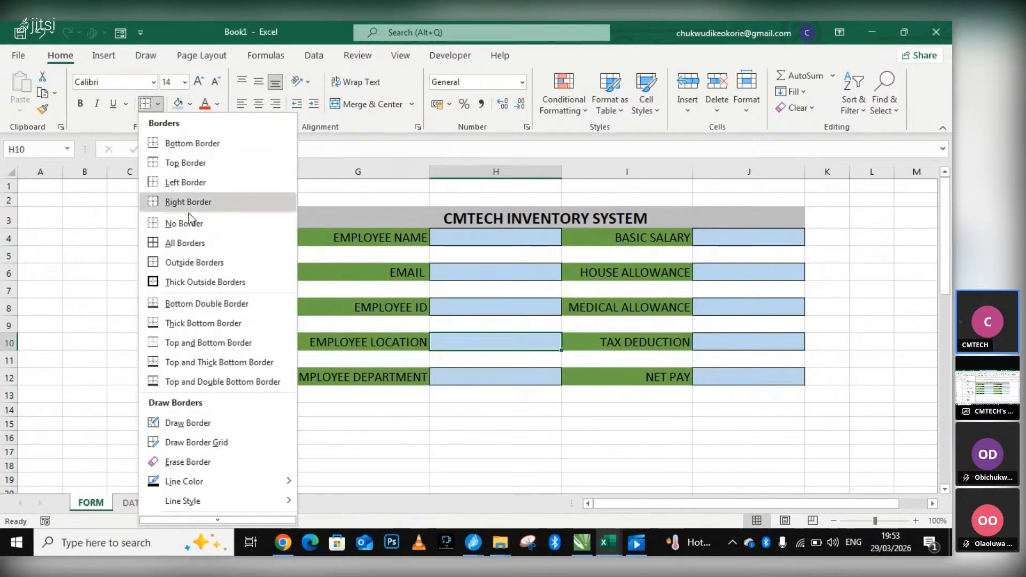
click(184, 226)
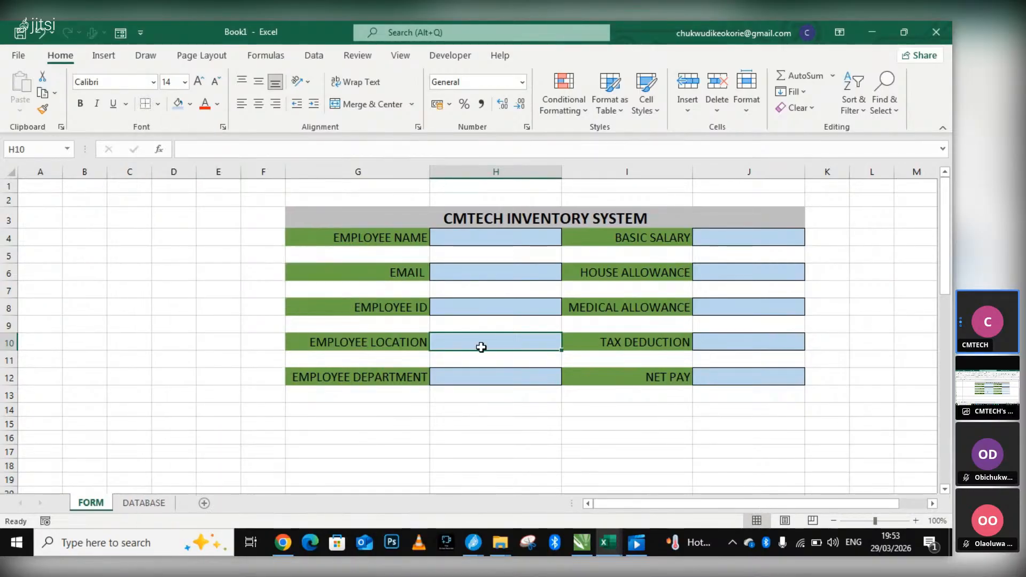
click(554, 434)
click(517, 350)
click(190, 105)
click(215, 259)
click(160, 304)
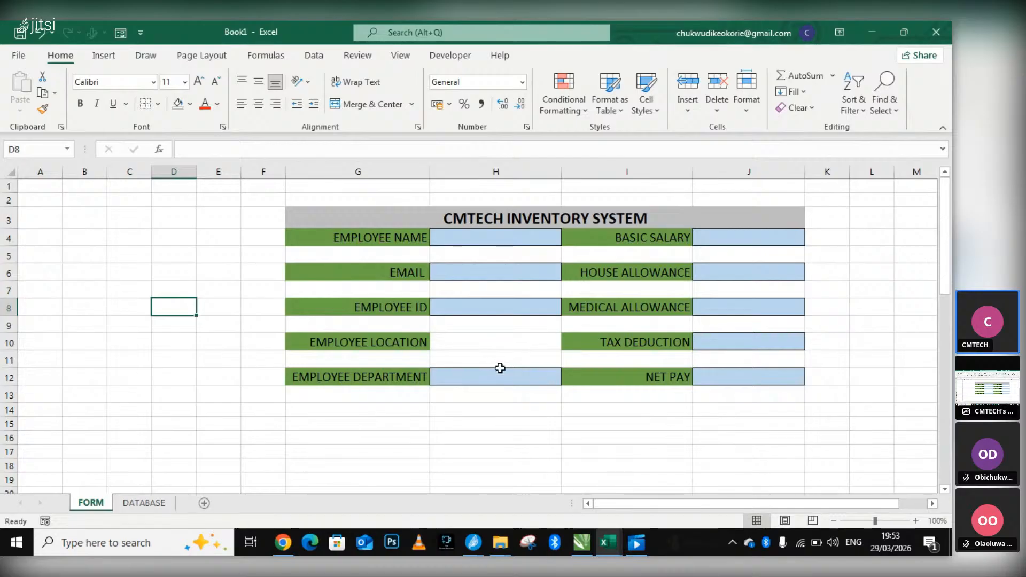
click(520, 421)
click(483, 378)
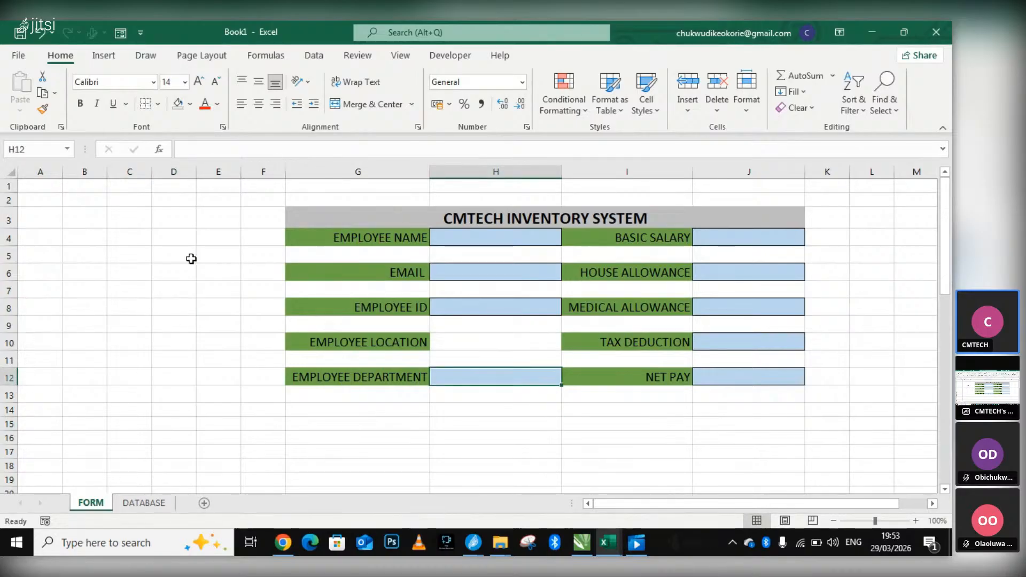
click(454, 345)
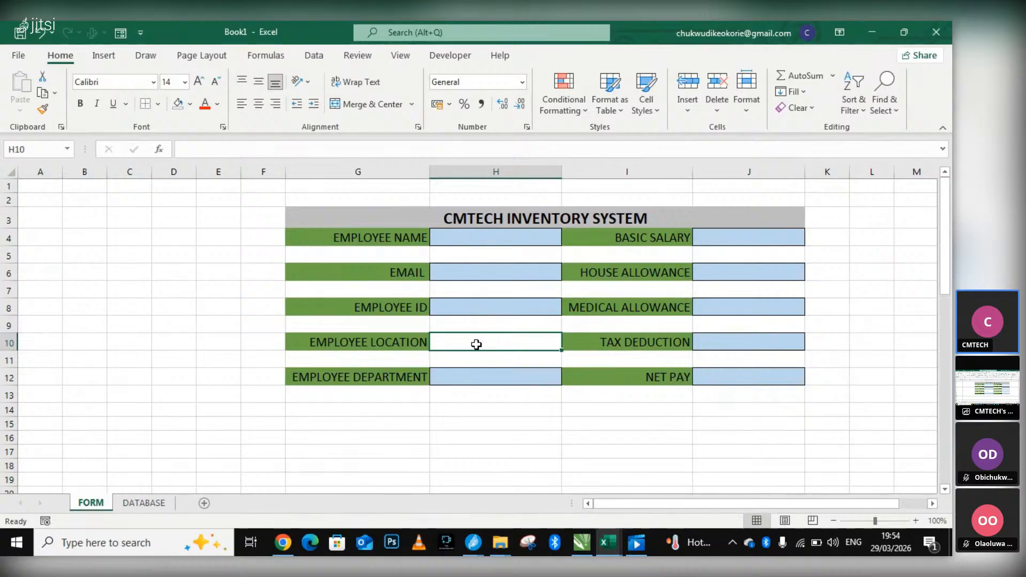
click(220, 312)
click(181, 287)
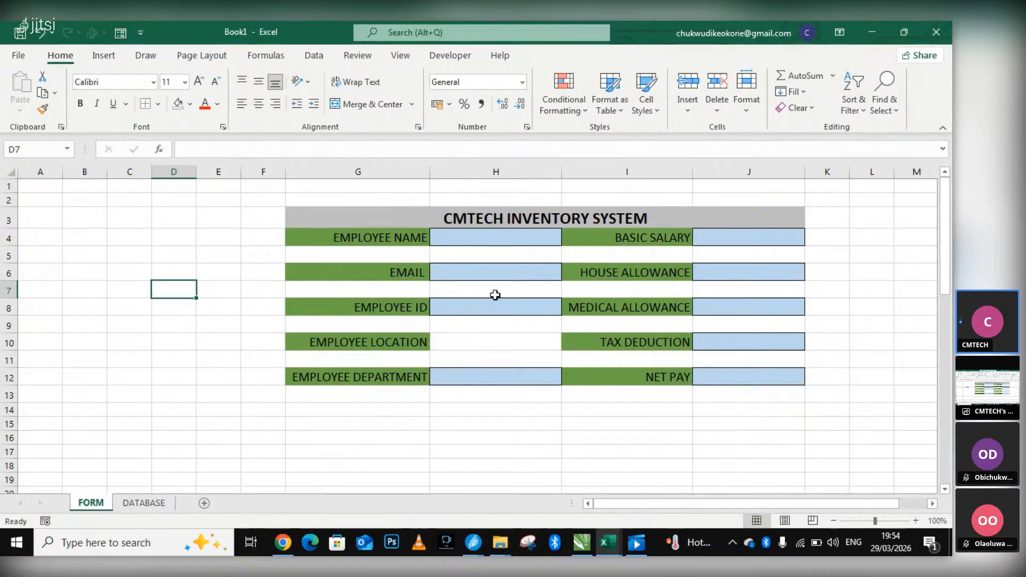
click(493, 238)
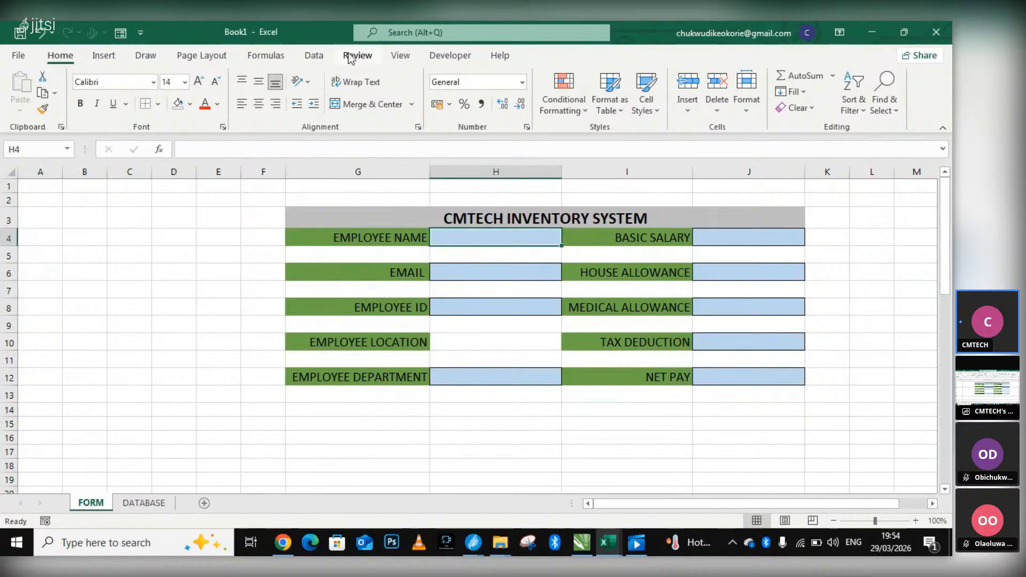
click(492, 270)
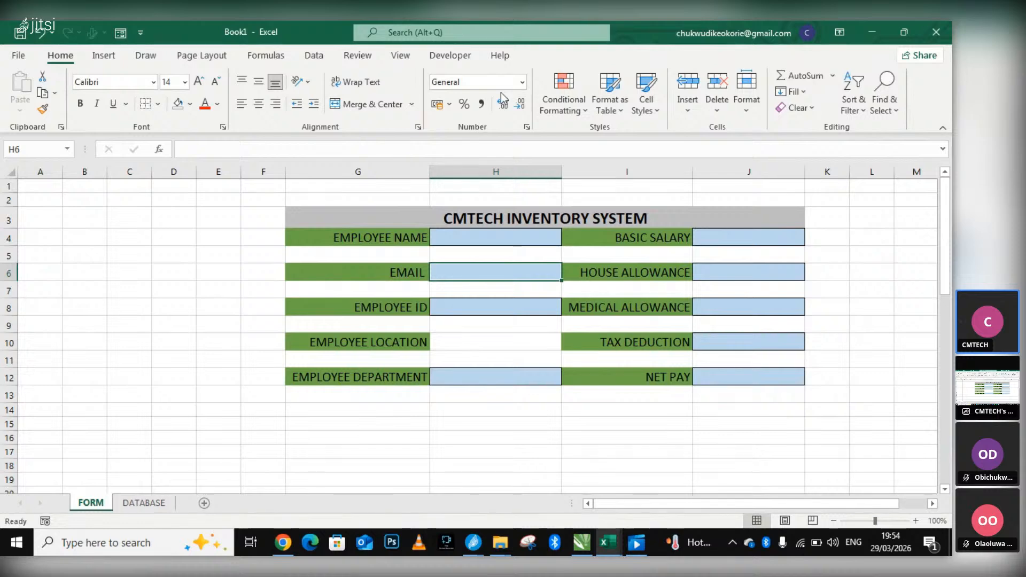
click(522, 81)
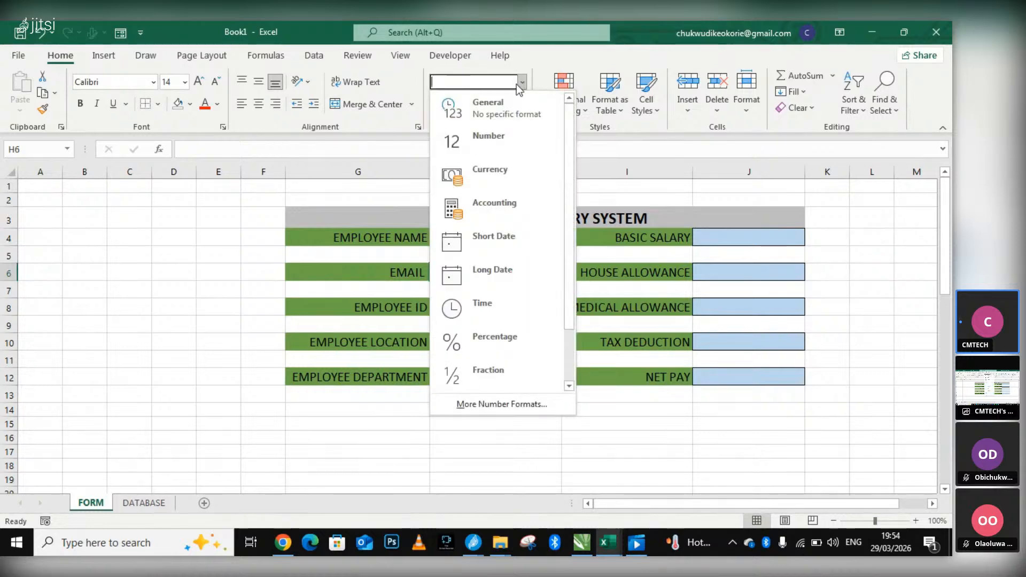
click(324, 283)
click(442, 312)
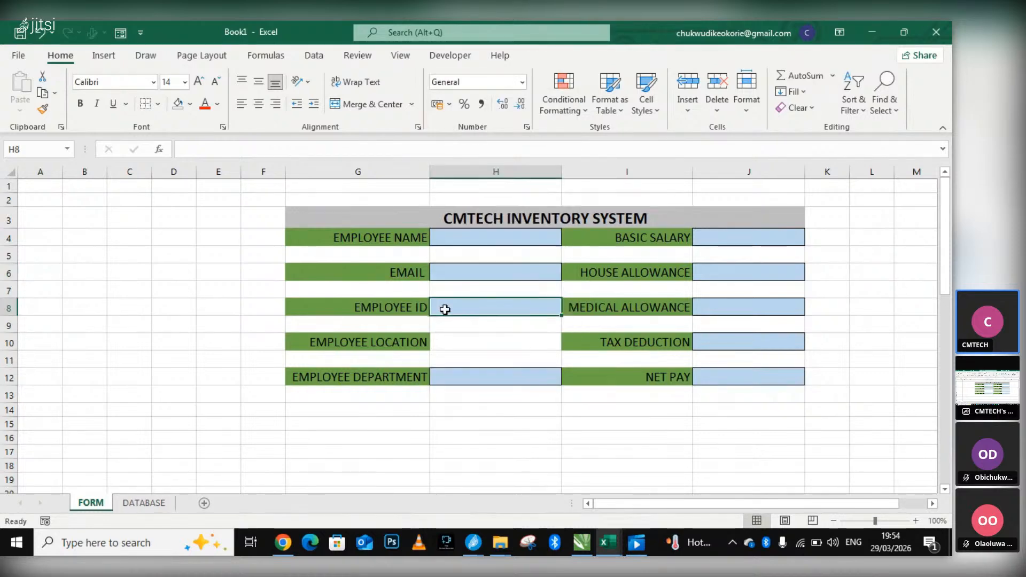
Format the input cells J4, J6, J8, J10 and J12, from BASIC SALARY to NET PAY, as Currency.
click(751, 244)
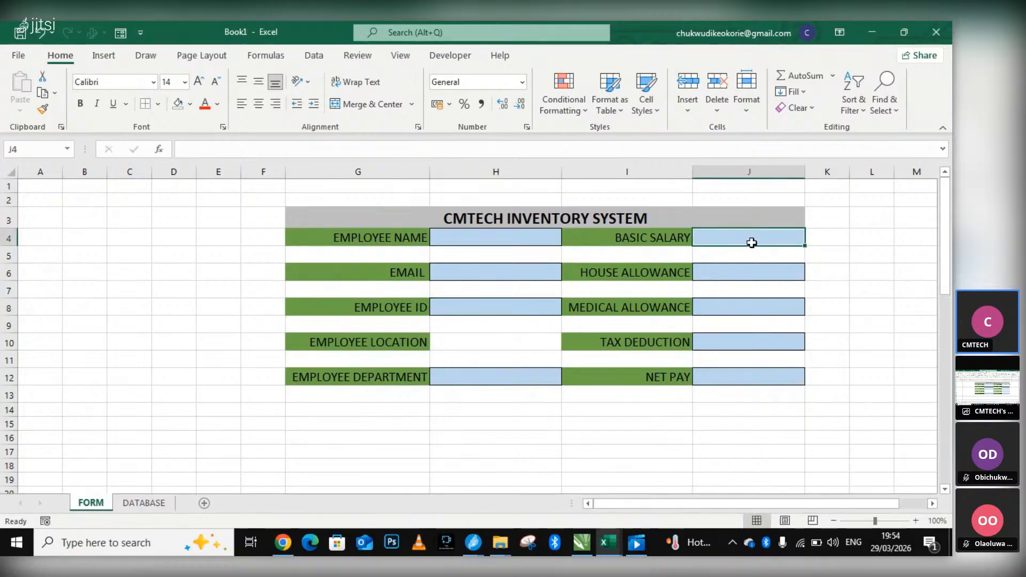
shift+click(753, 273)
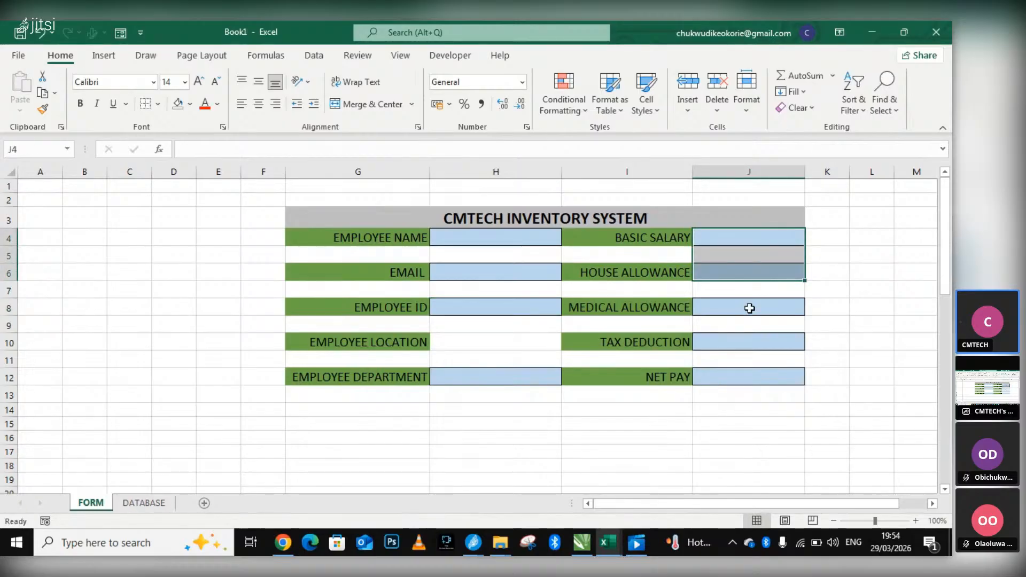
click(749, 308)
ctrl+click(755, 240)
ctrl+click(755, 273)
ctrl+click(755, 342)
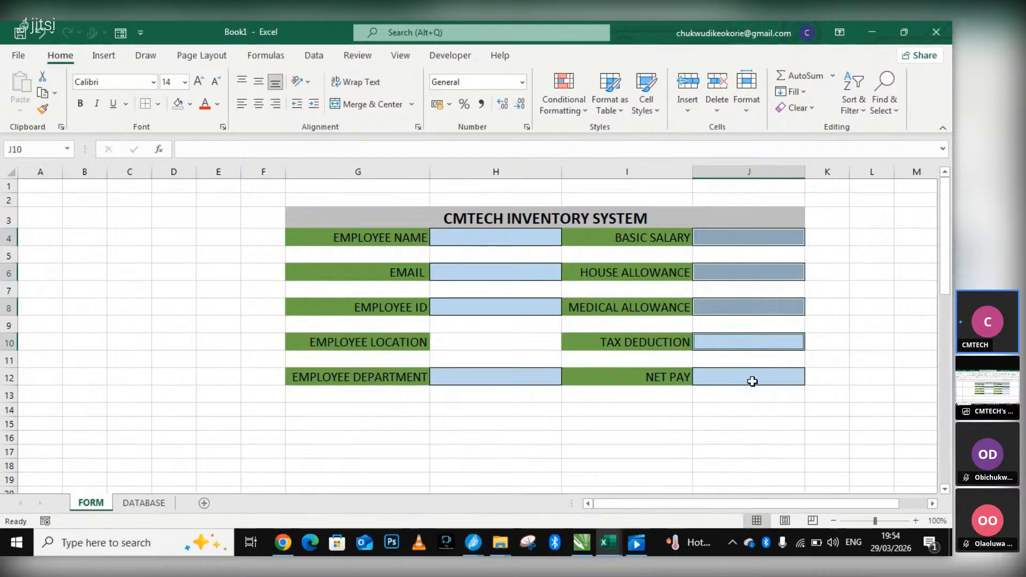
ctrl+click(751, 379)
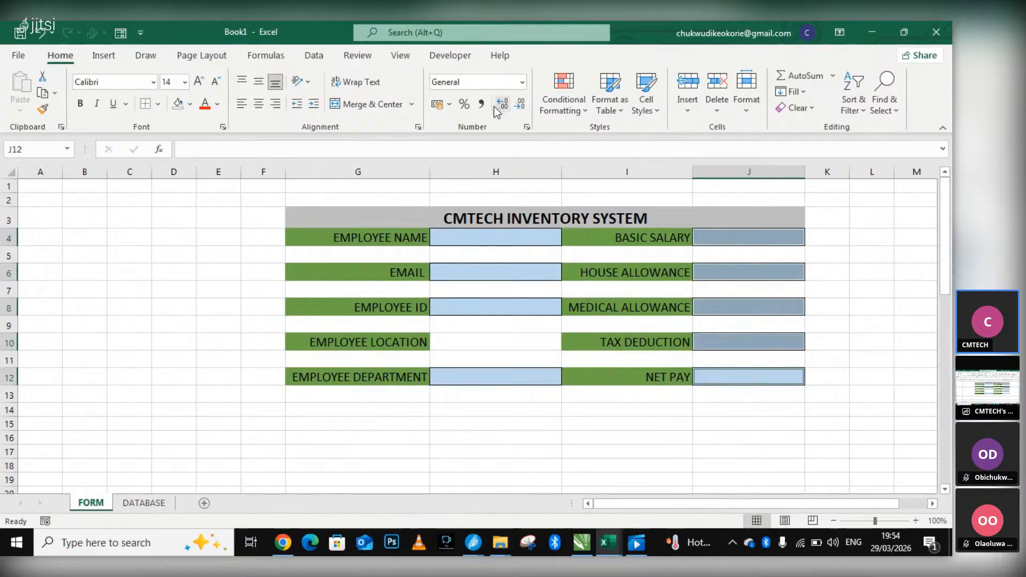
click(520, 84)
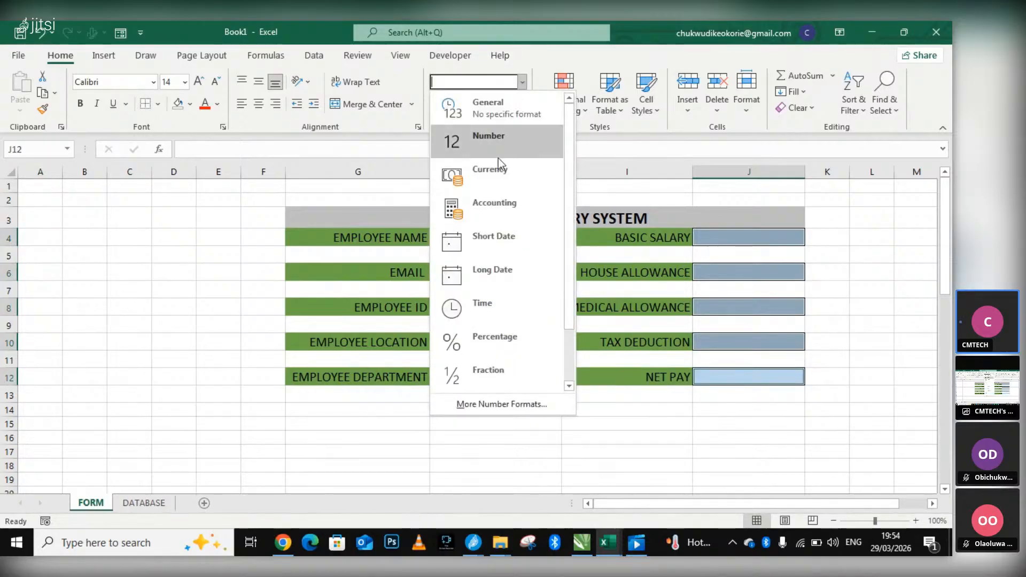
click(468, 194)
click(522, 82)
click(483, 172)
Apply the Accounting format with the ₦ Edo symbol and 2 decimal places to the selected pay cells.
click(450, 104)
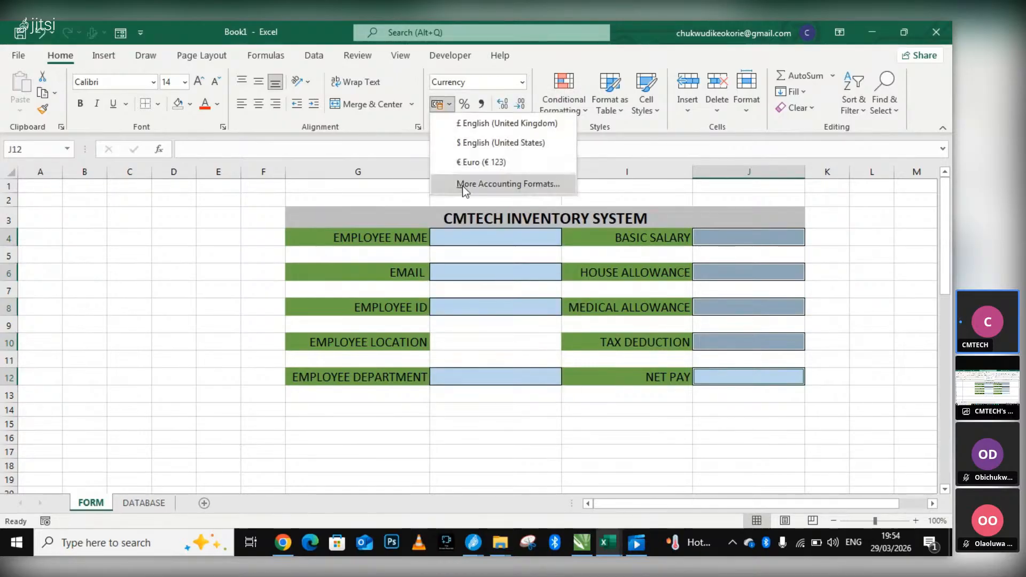
click(492, 190)
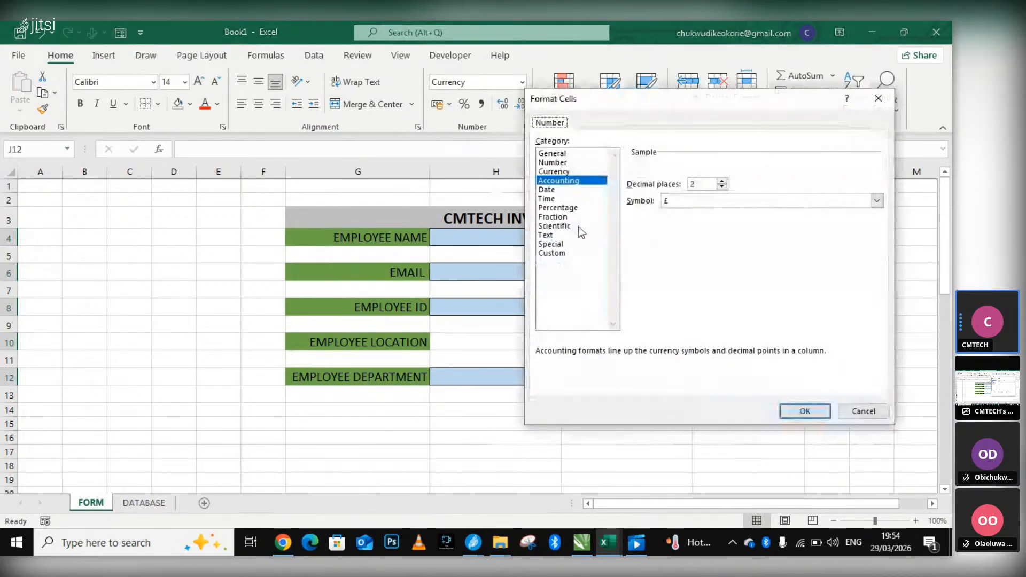
click(718, 201)
scroll(697, 320, down, 7)
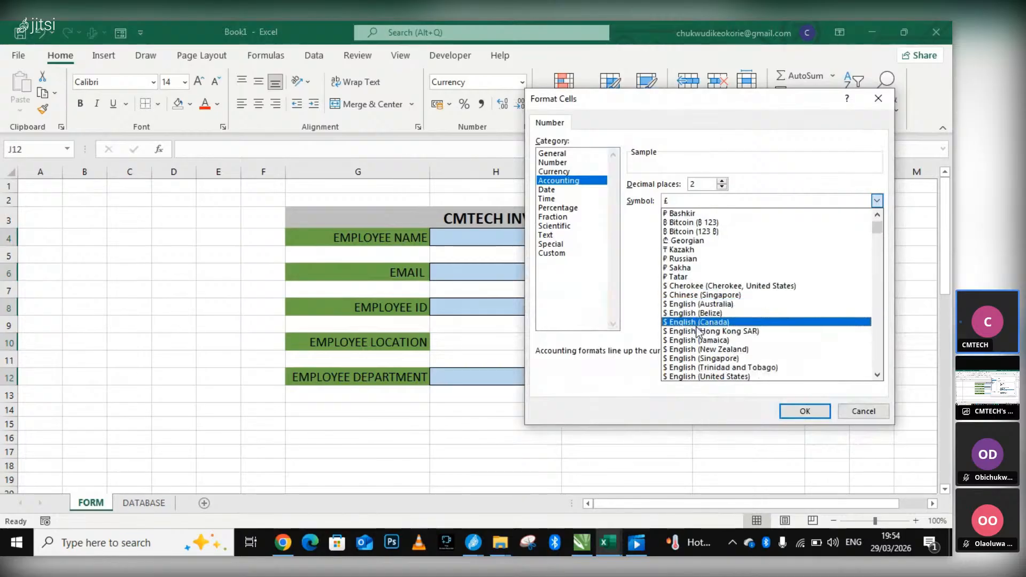
scroll(697, 326, down, 6)
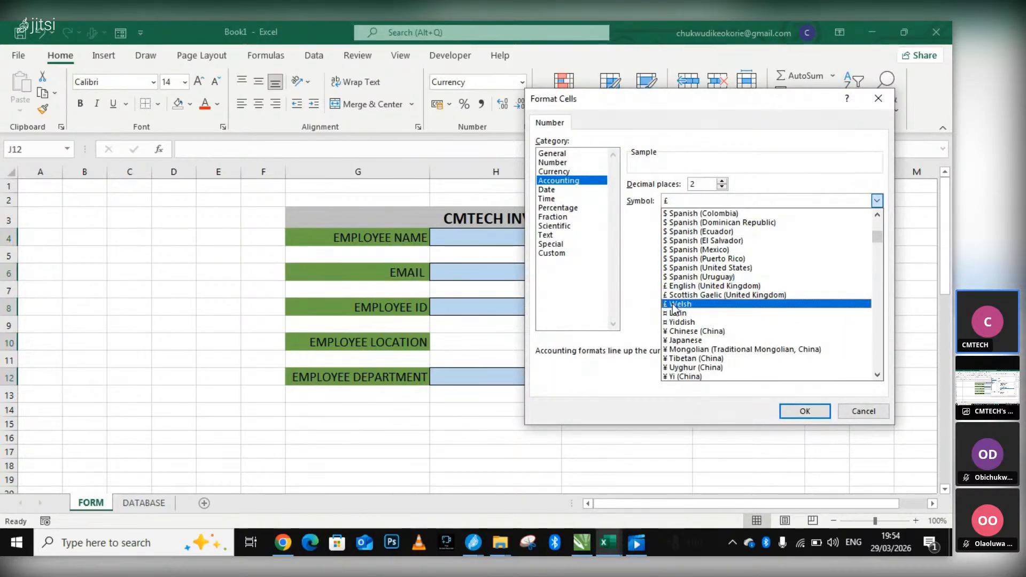
scroll(679, 342, down, 3)
click(678, 368)
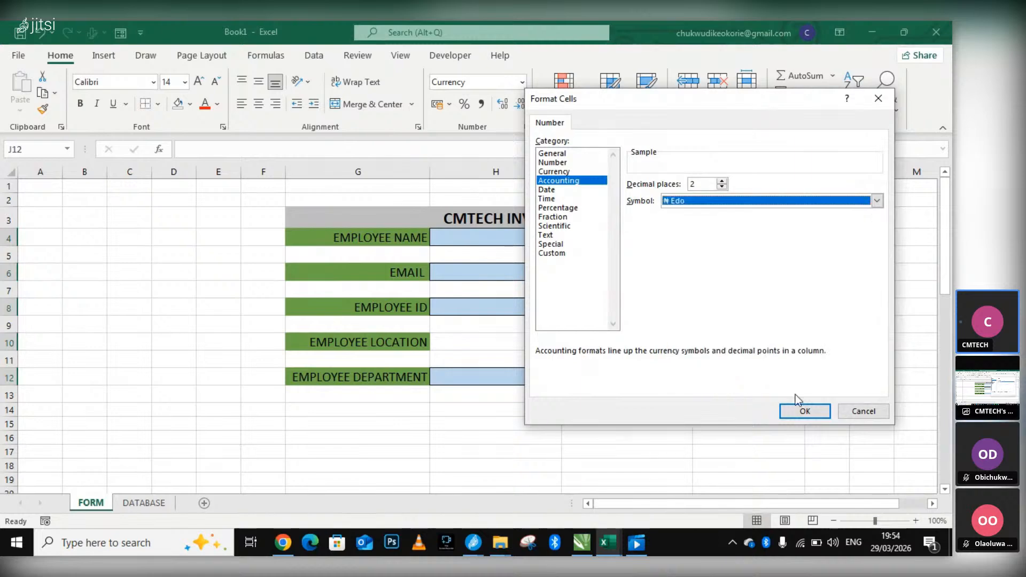
click(805, 411)
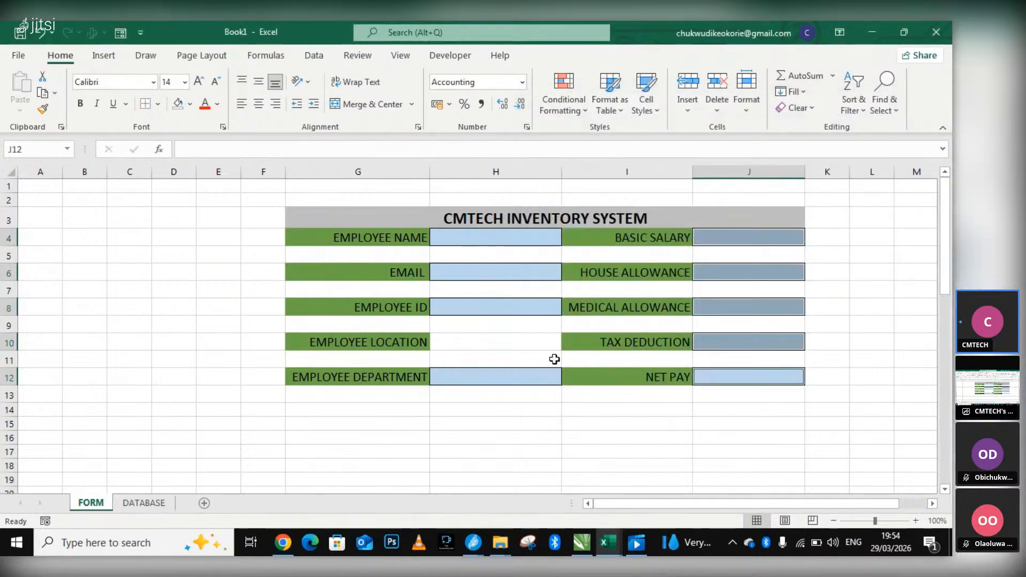
Examine the custom number formats and the Locked and Hidden protection options for the EMPLOYEE DEPARTMENT input cell, closing the dialog without applying anything.
right_click(514, 379)
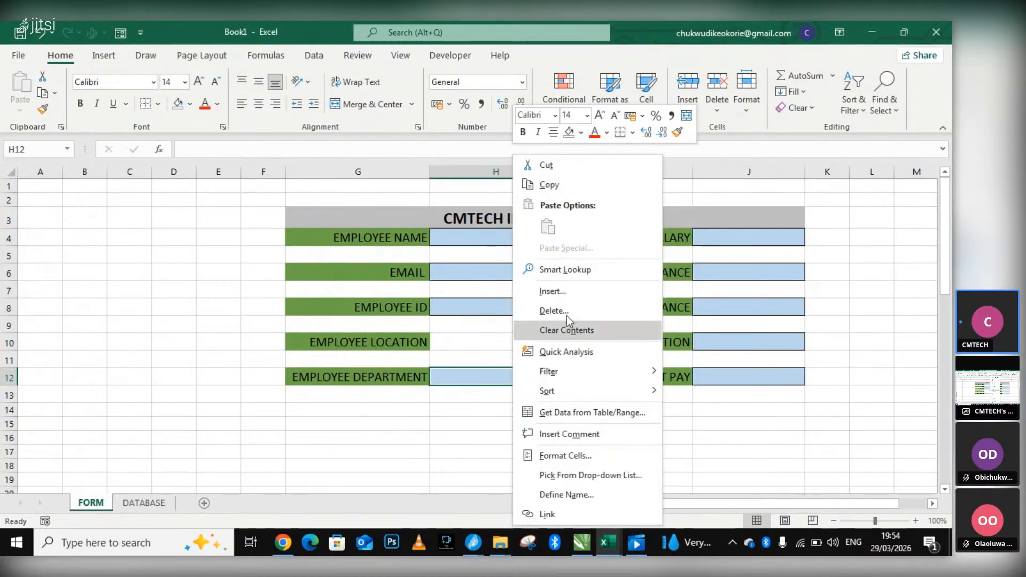
click(599, 459)
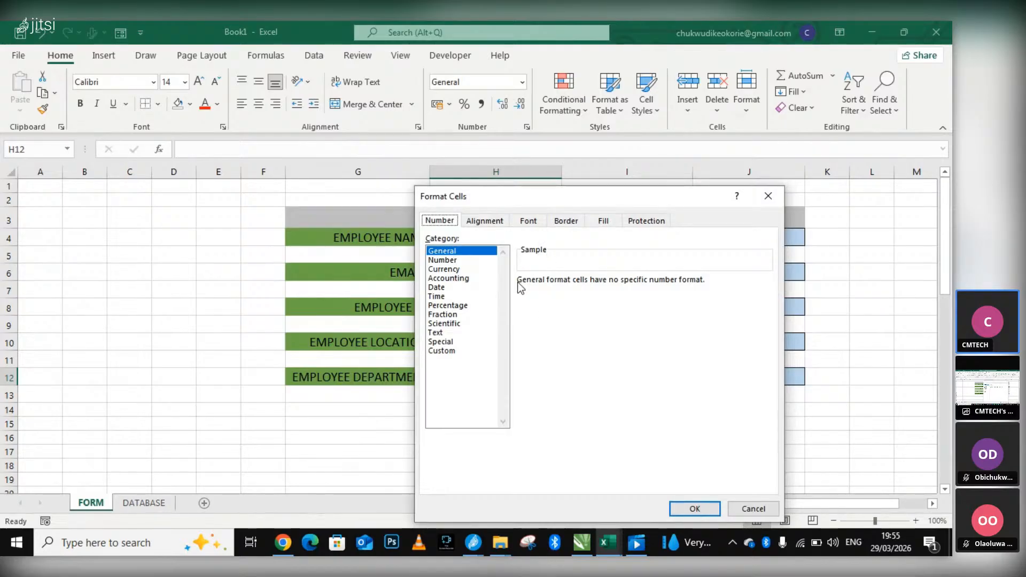
click(443, 351)
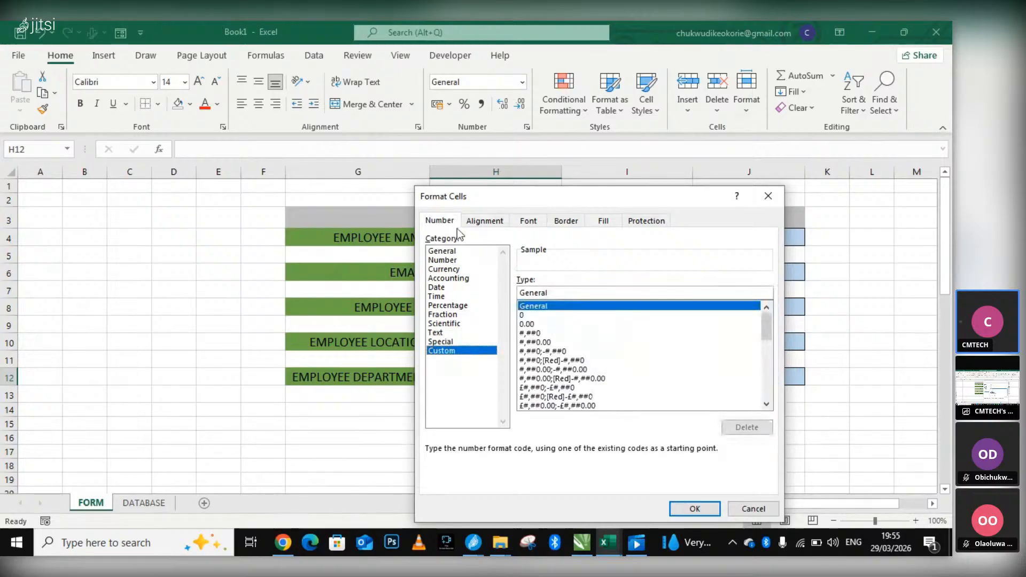
click(648, 221)
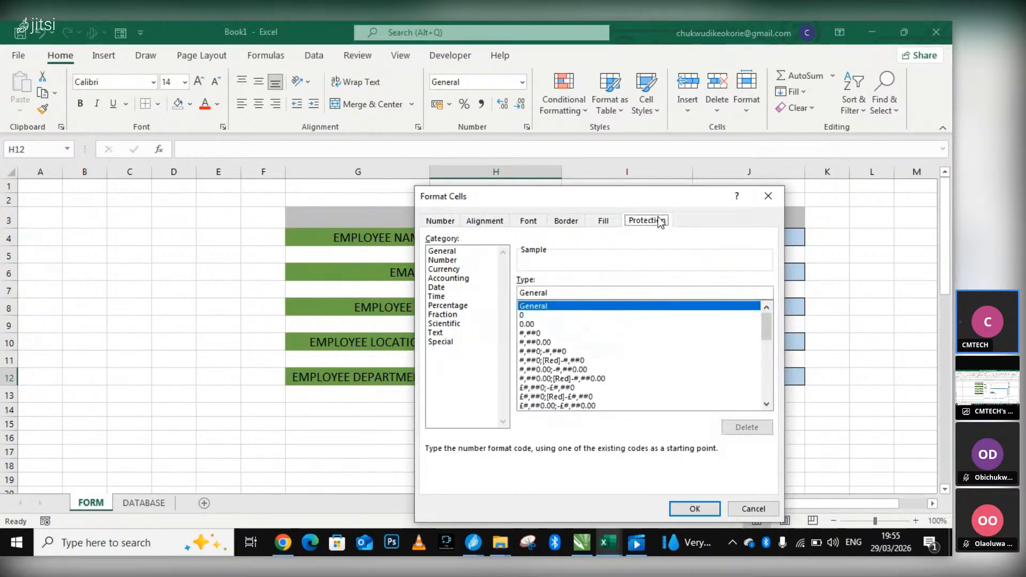
click(456, 253)
click(456, 253)
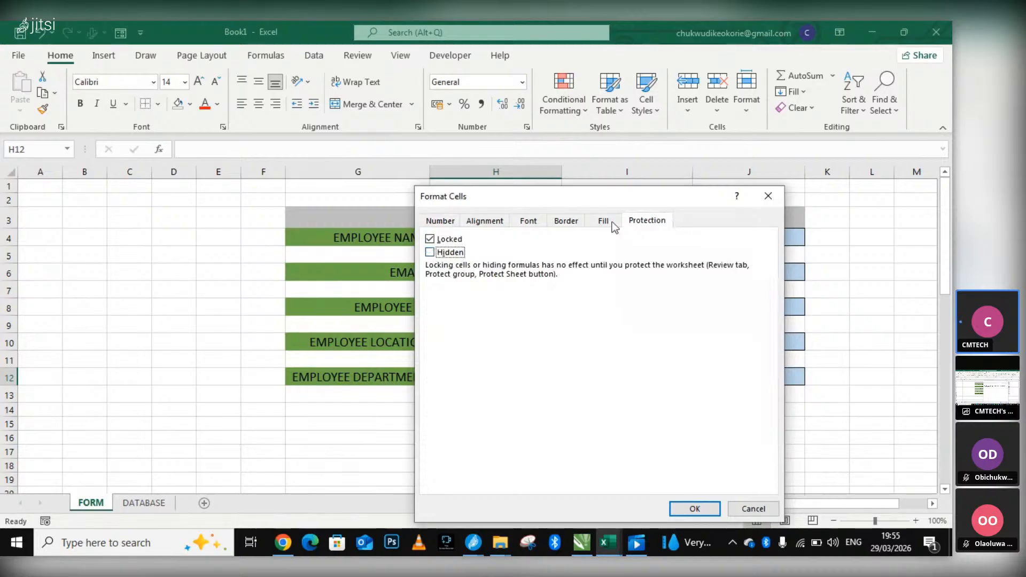
click(444, 220)
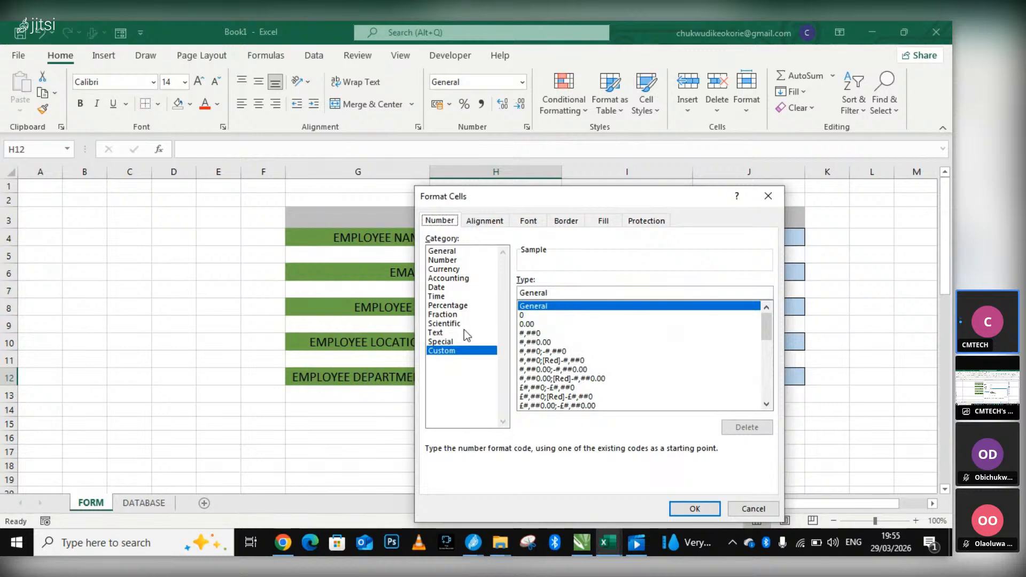
click(662, 220)
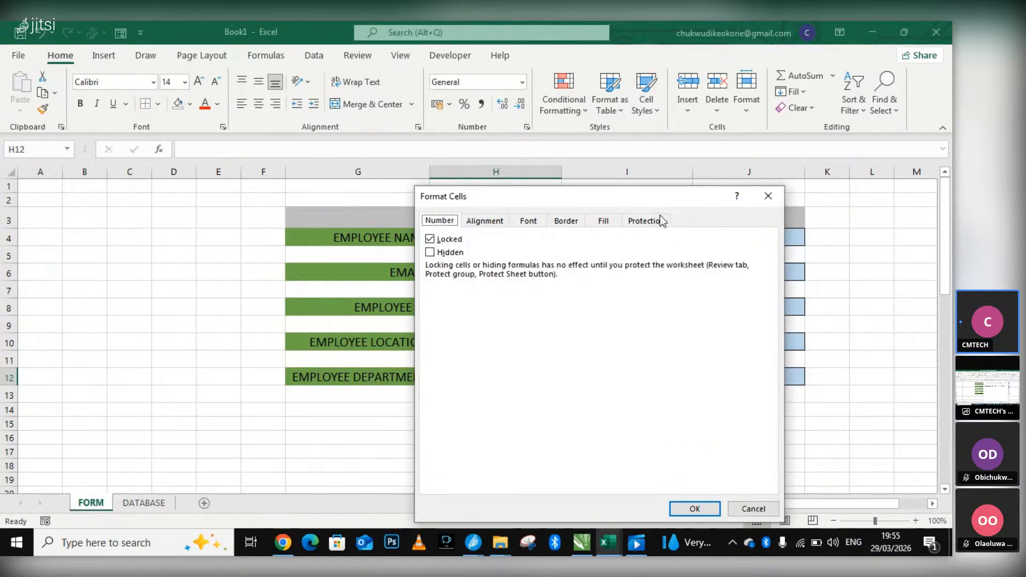
click(450, 253)
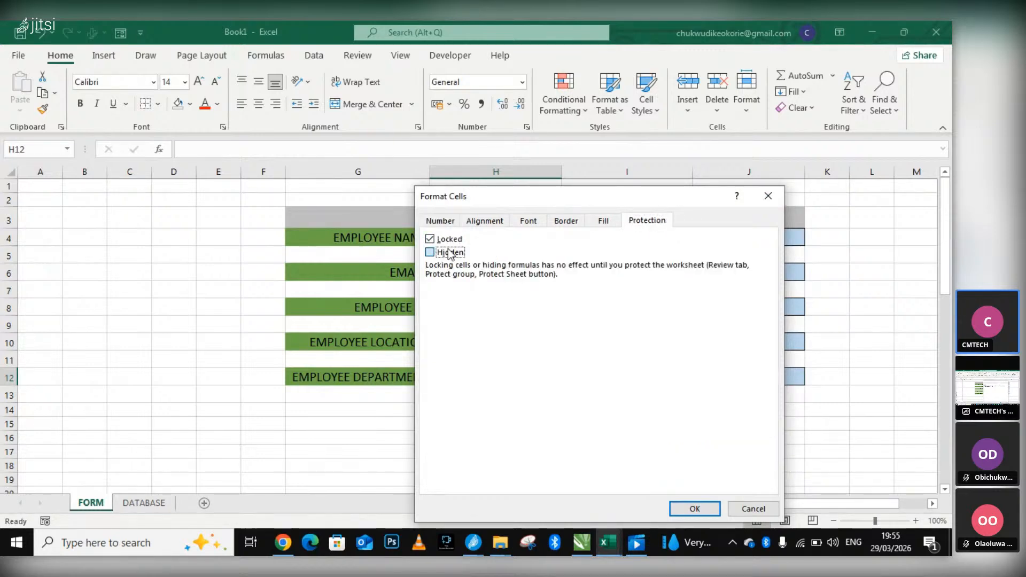
click(449, 251)
click(450, 241)
click(777, 197)
Look through the conditional formatting options and the cell commands for the EMPLOYEE LOCATION input cell, H10, without applying any.
right_click(470, 344)
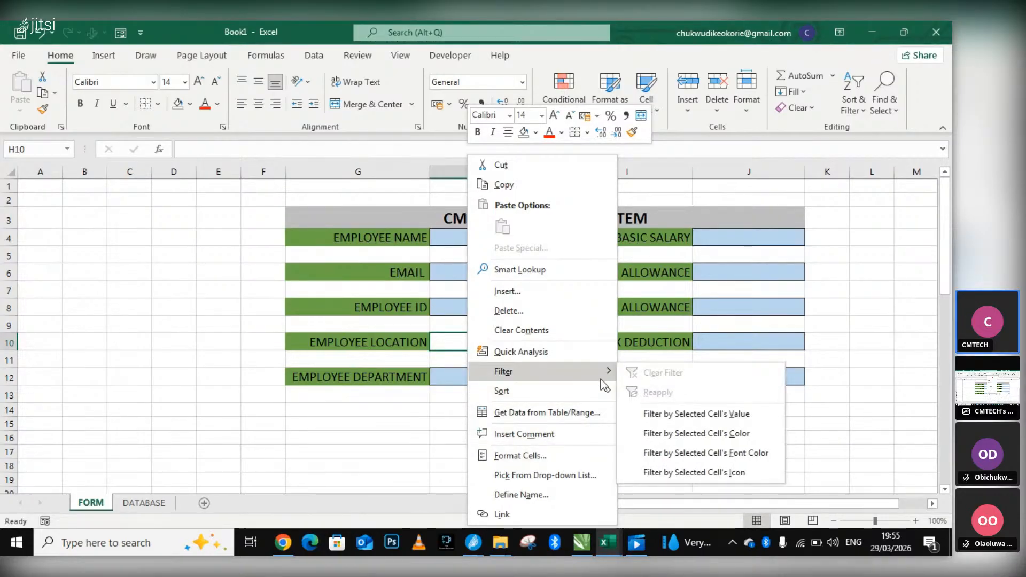
click(203, 55)
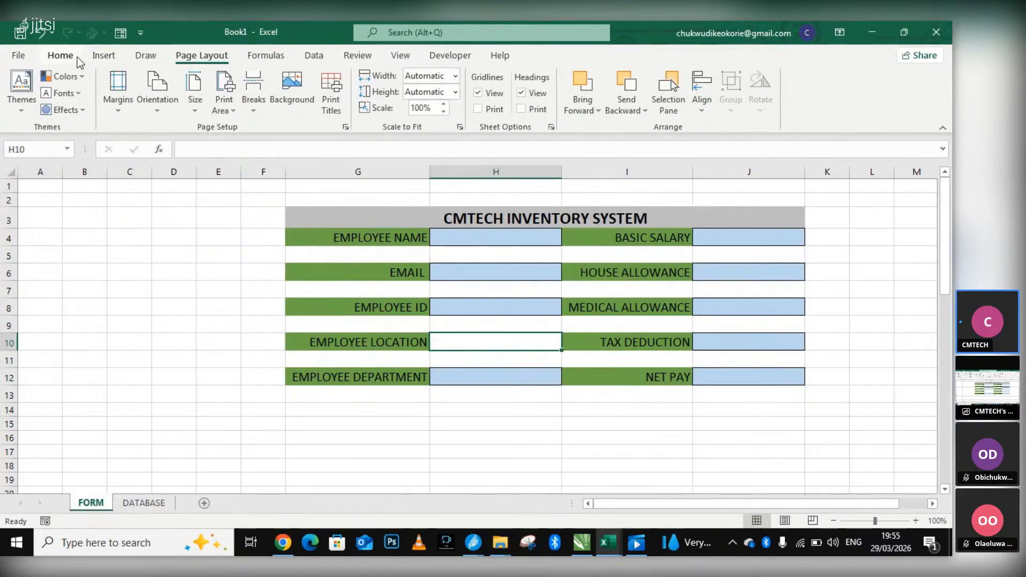
click(61, 56)
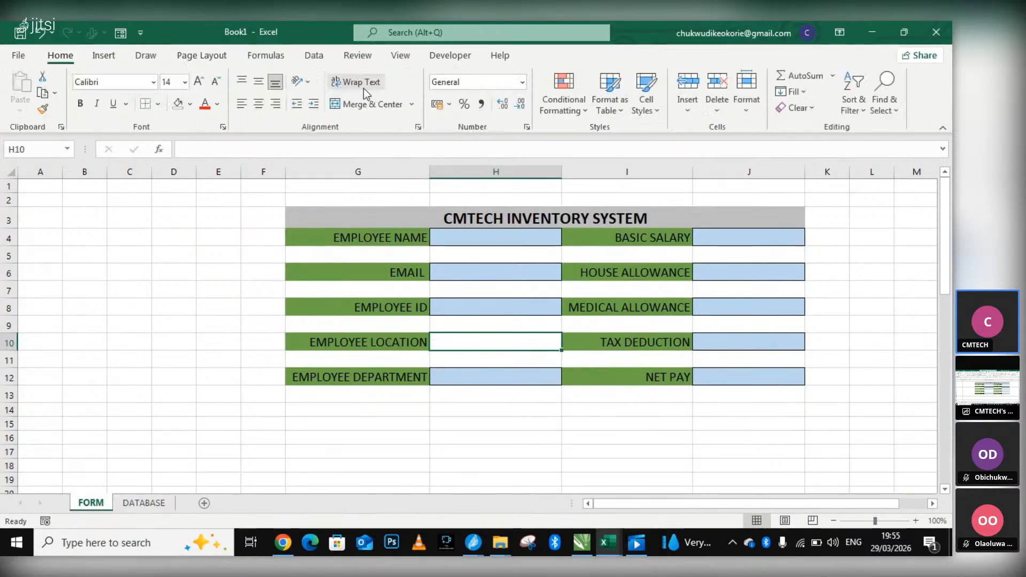
click(584, 111)
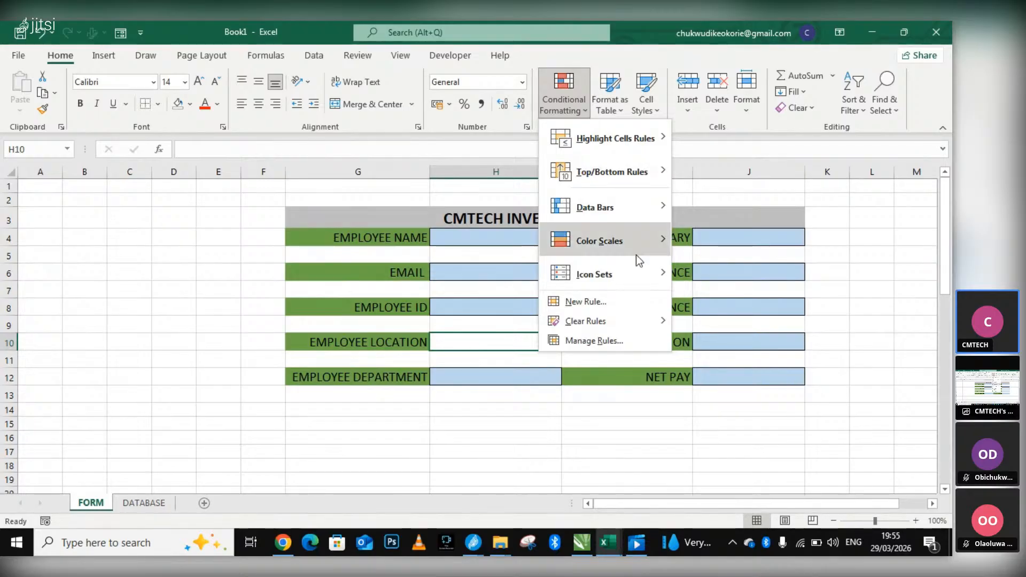
mouse_move(649, 275)
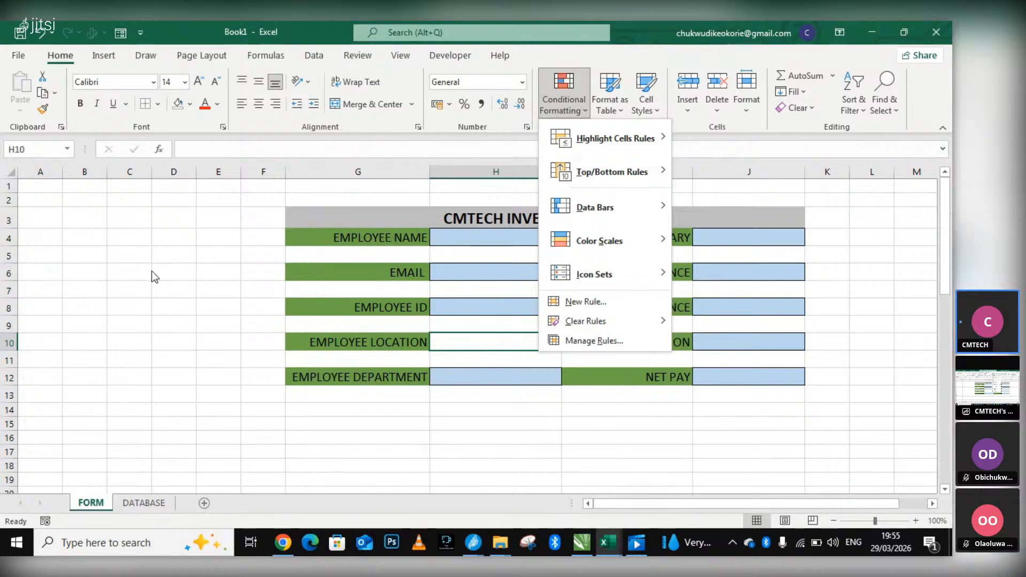
click(472, 342)
right_click(473, 342)
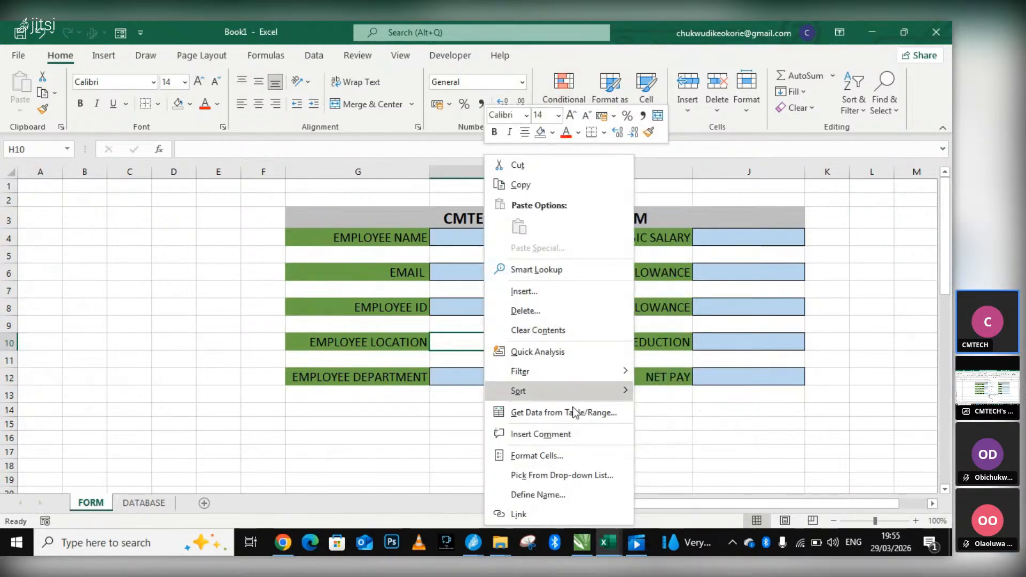
click(600, 475)
click(536, 355)
Examine the border, font, alignment and protection options in Format Cells for H10, closing the dialog without applying anything.
right_click(545, 342)
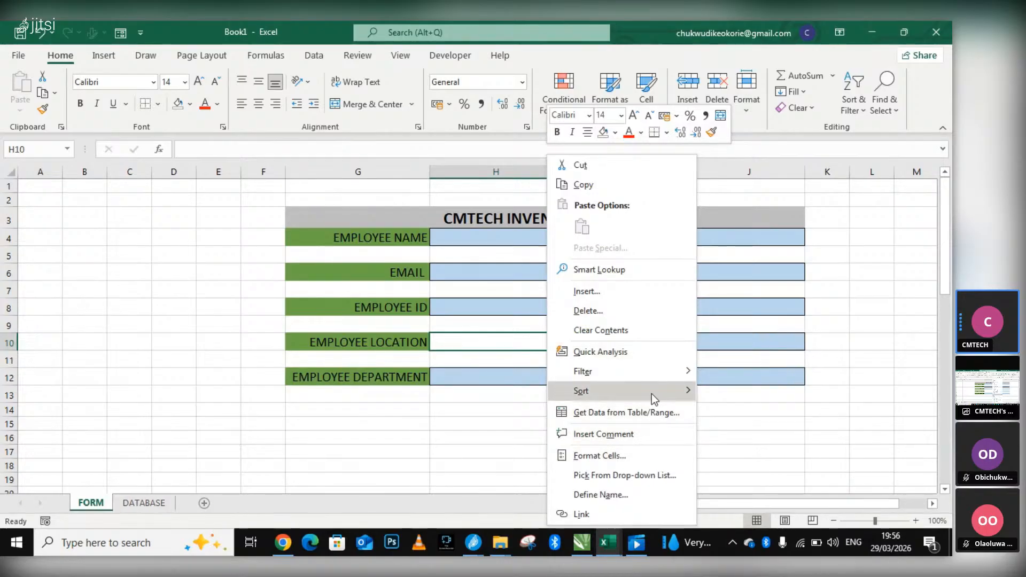
mouse_move(652, 393)
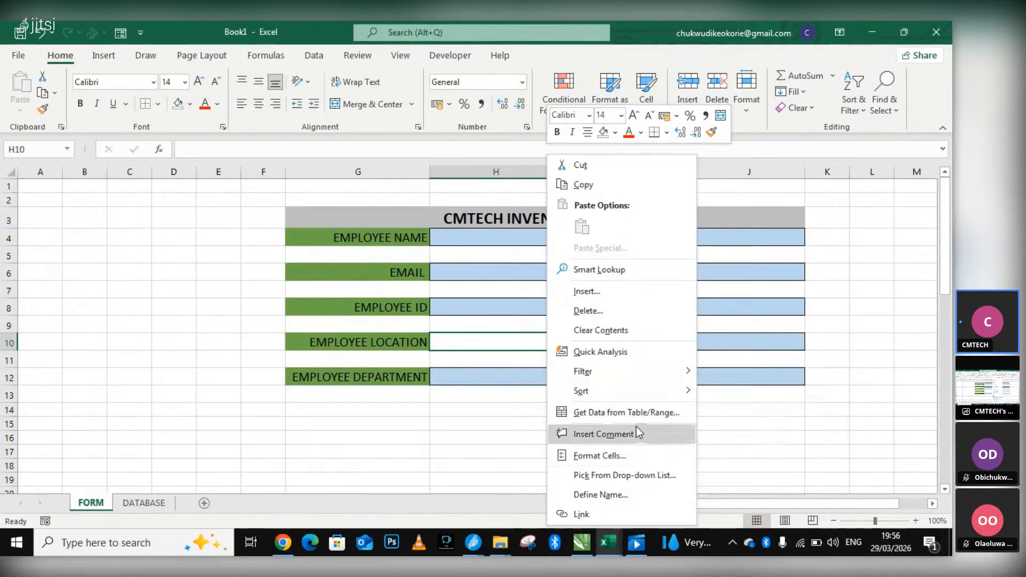
click(623, 454)
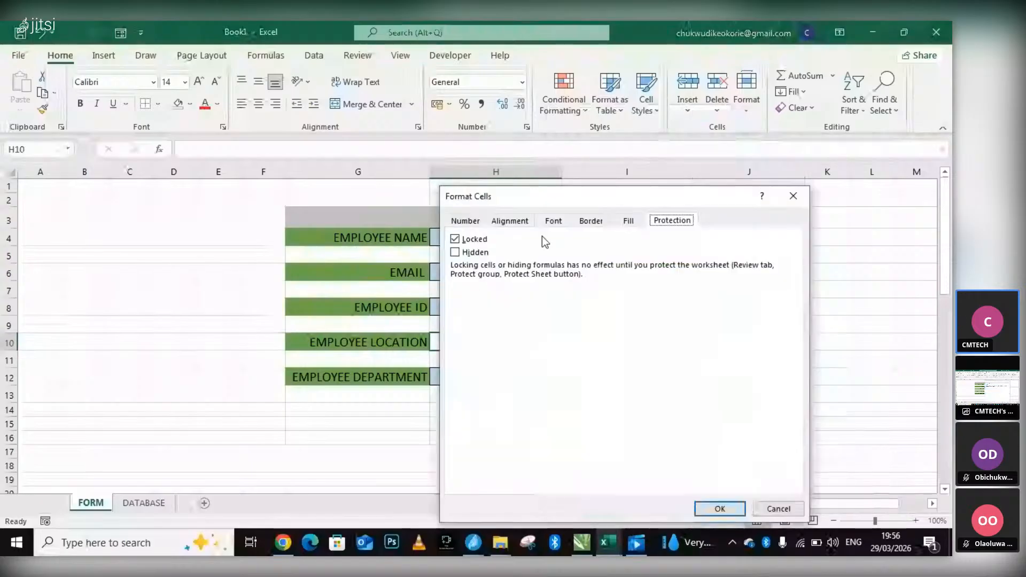
click(590, 220)
click(554, 221)
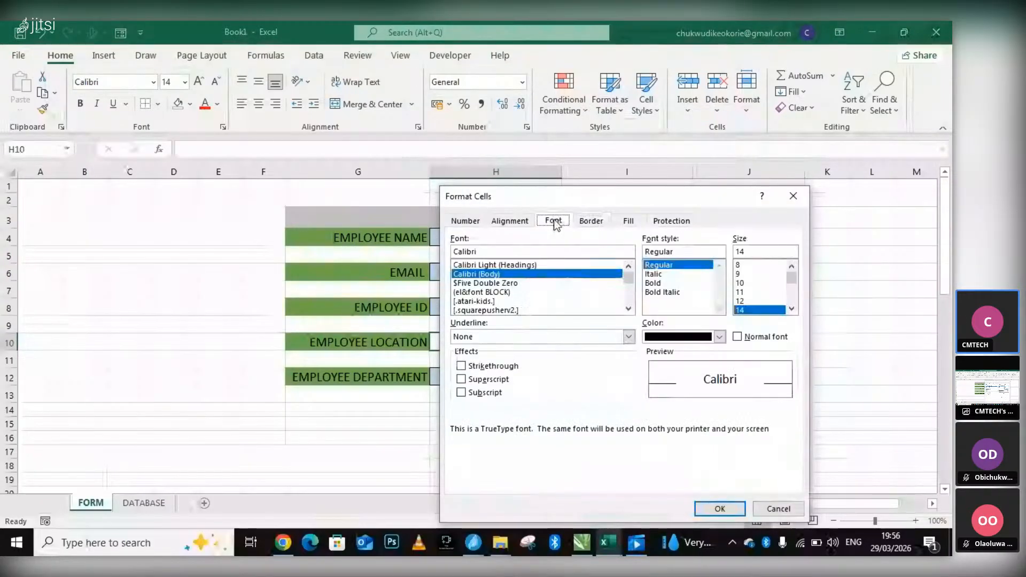
click(510, 221)
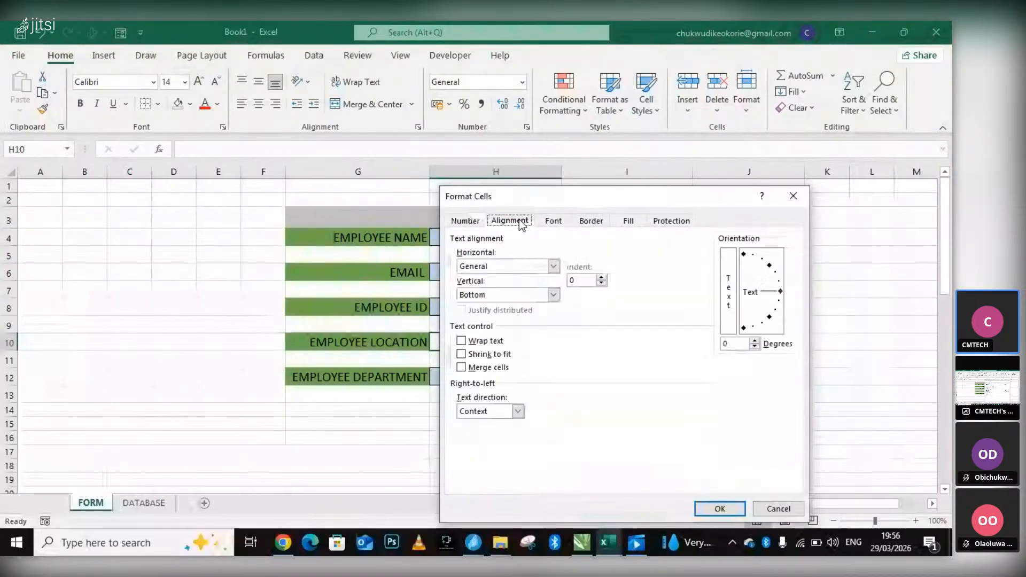
click(680, 223)
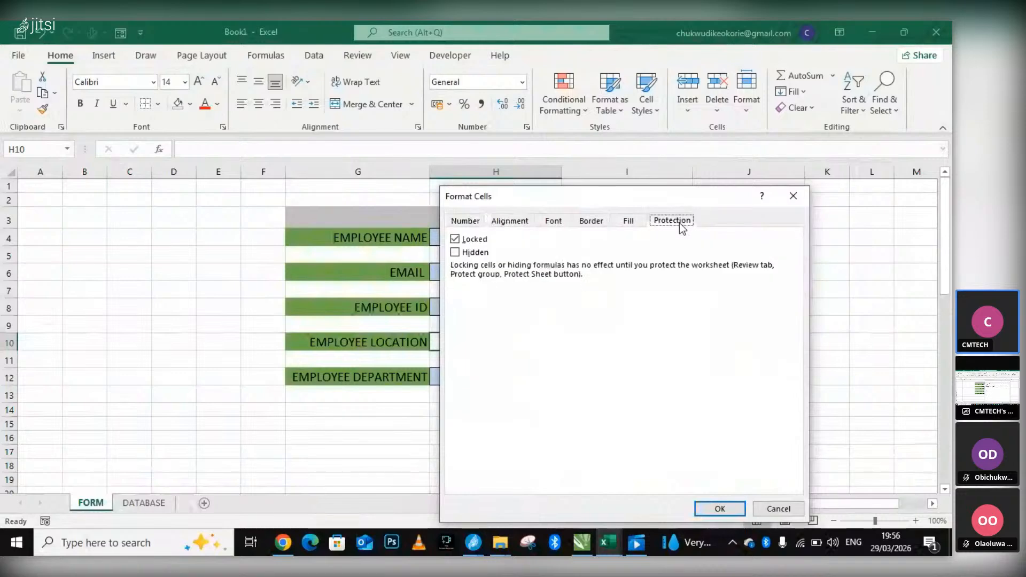
click(797, 198)
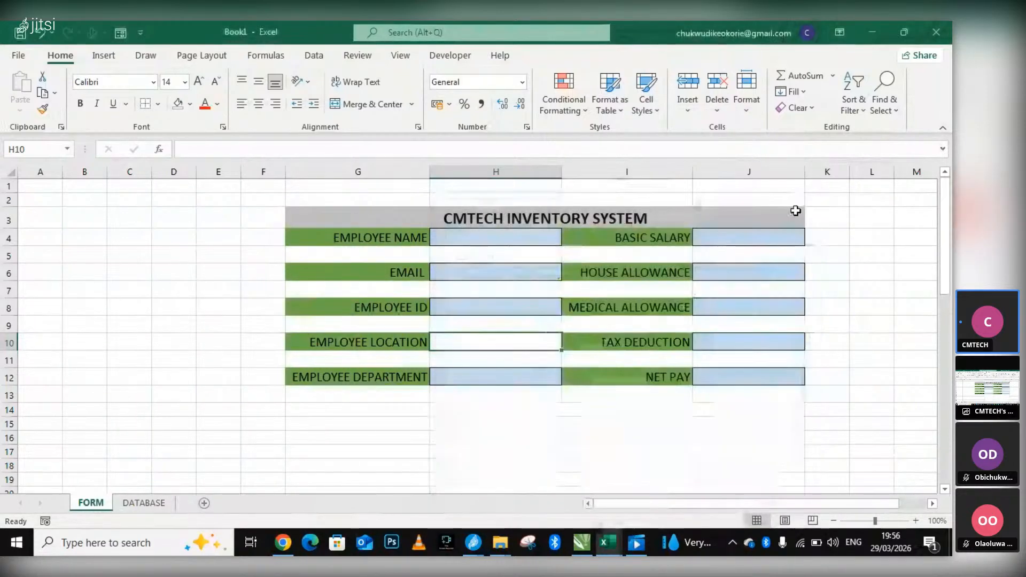
right_click(506, 341)
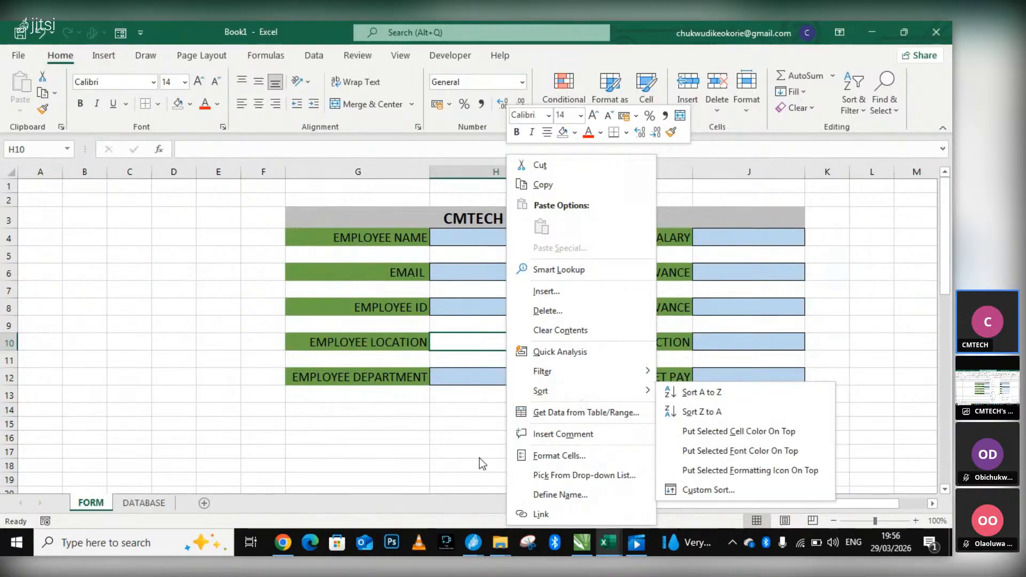
click(283, 551)
click(283, 551)
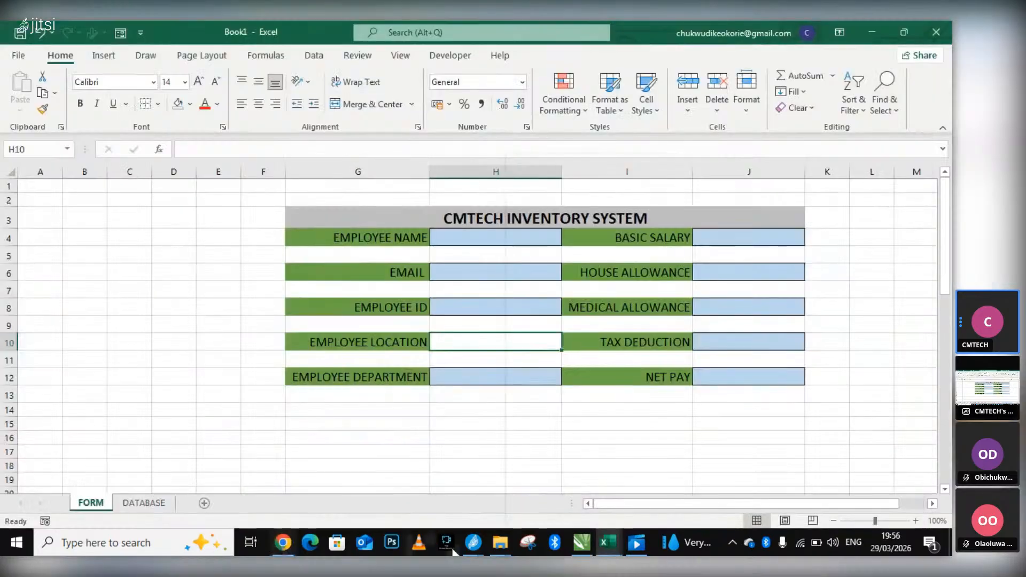
right_click(445, 342)
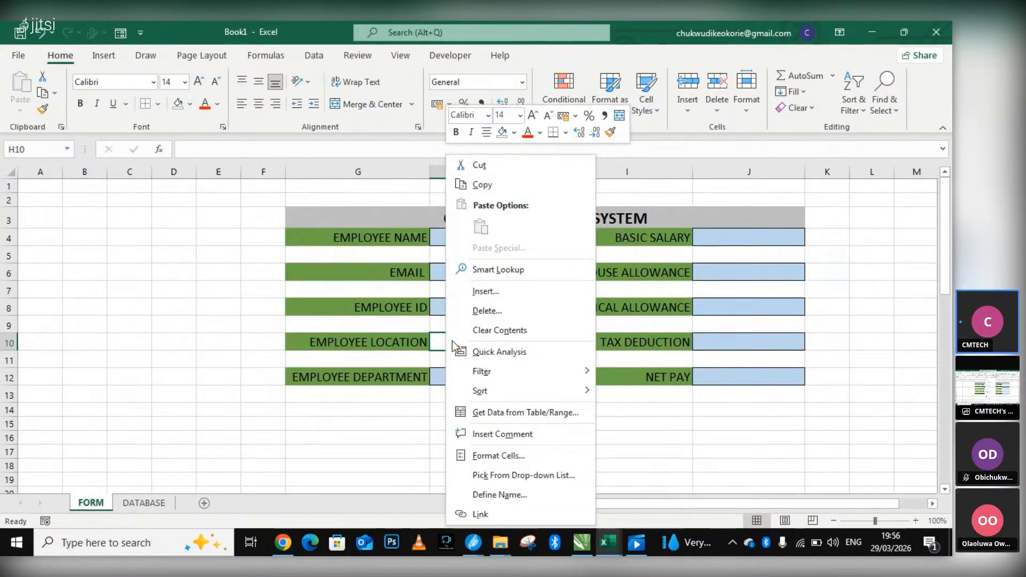
Open the Data Validation settings for the EMPLOYEE LOCATION input cell, H10, and check the input message options.
mouse_move(531, 376)
click(319, 58)
click(319, 57)
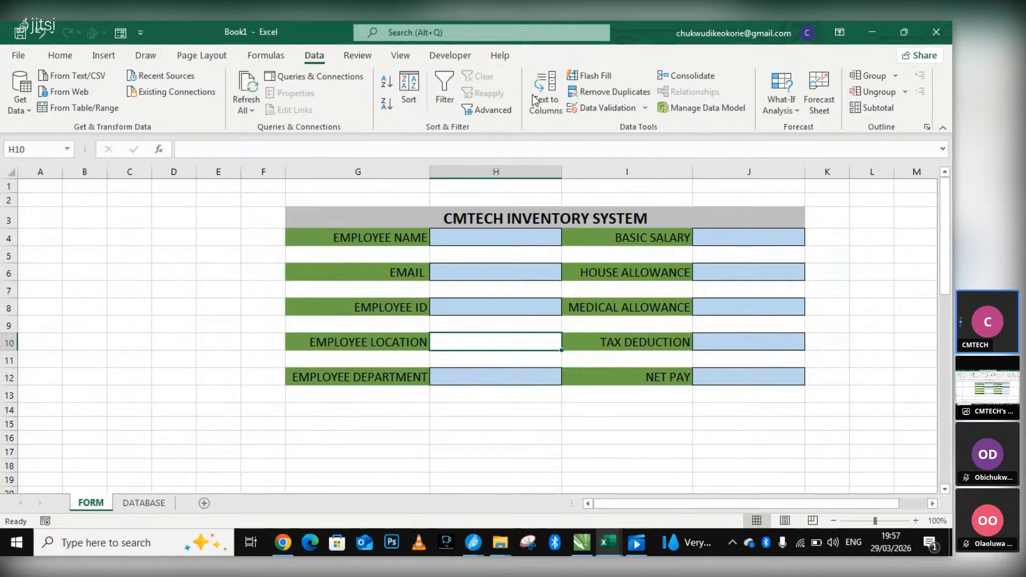
click(645, 107)
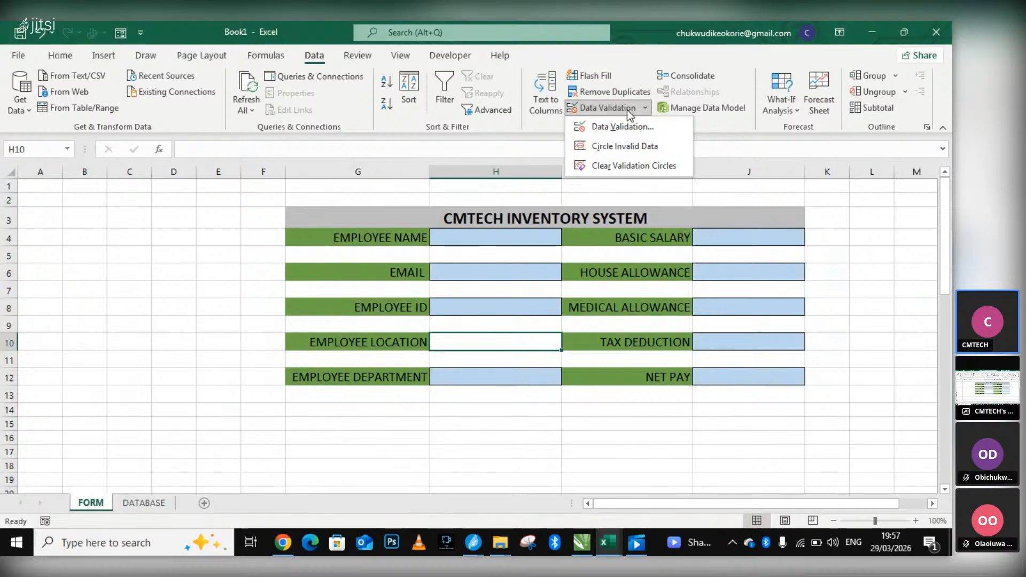
click(628, 110)
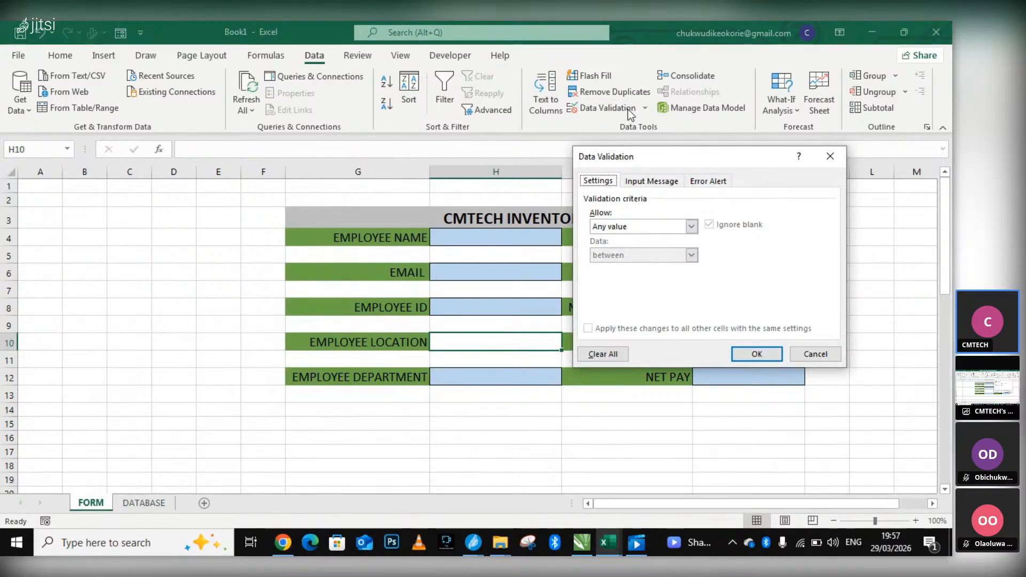
click(829, 156)
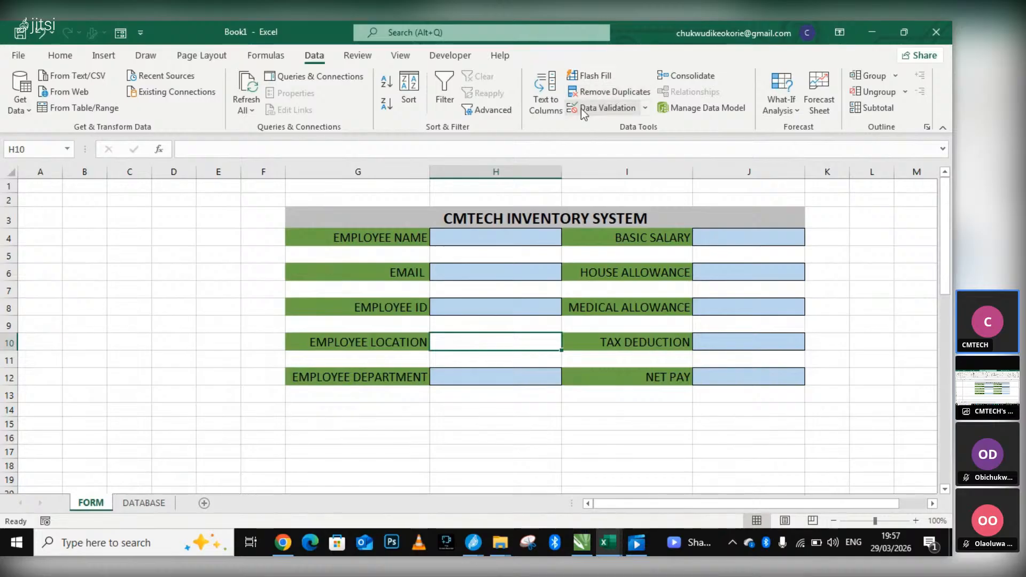
click(624, 114)
click(650, 181)
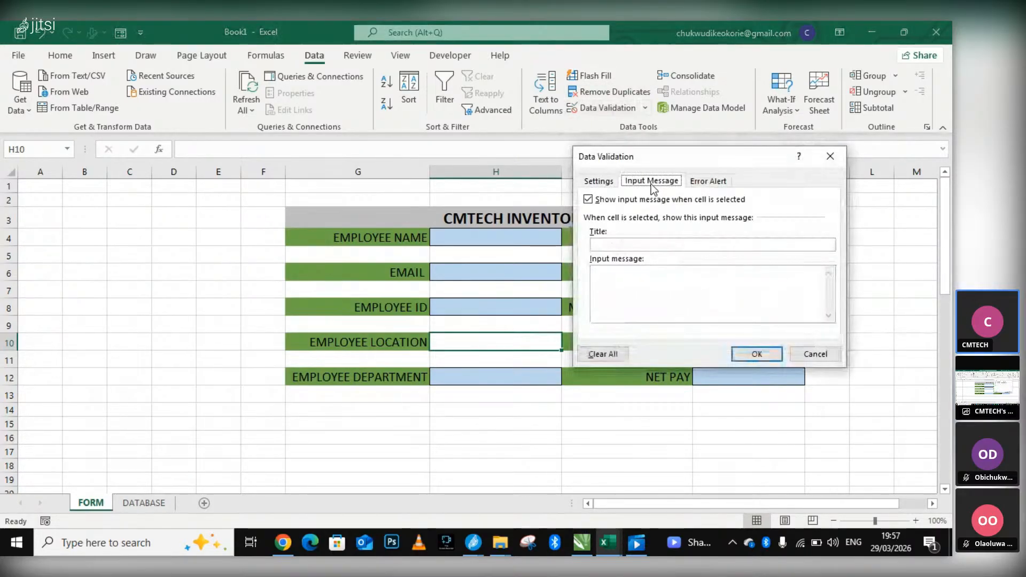
click(610, 183)
click(627, 227)
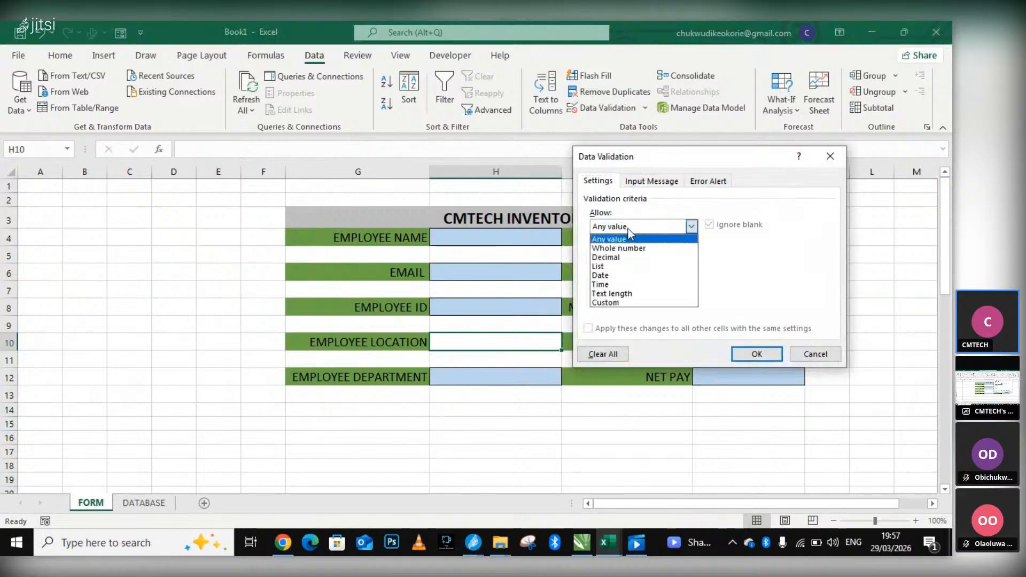
click(619, 301)
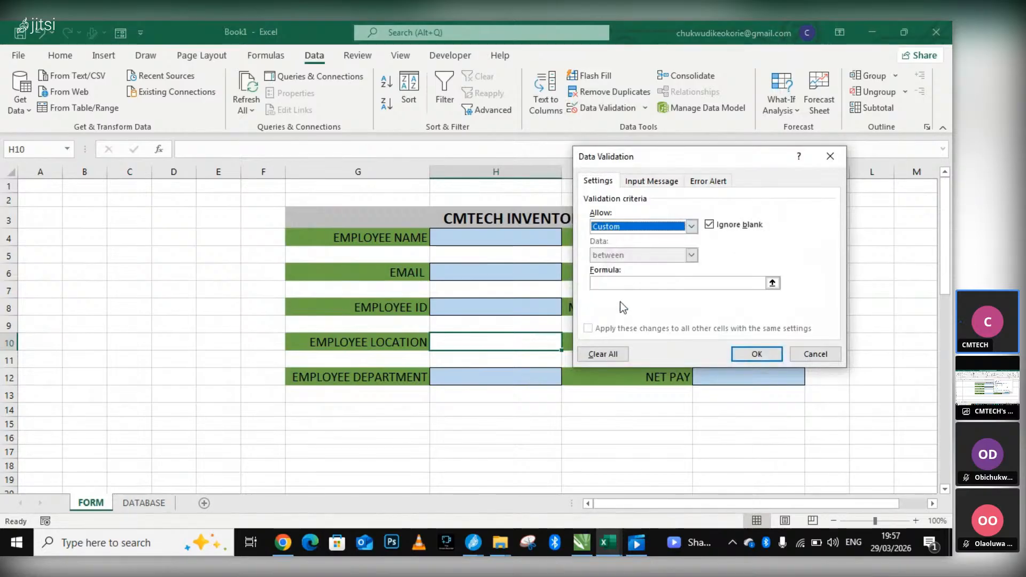
click(769, 284)
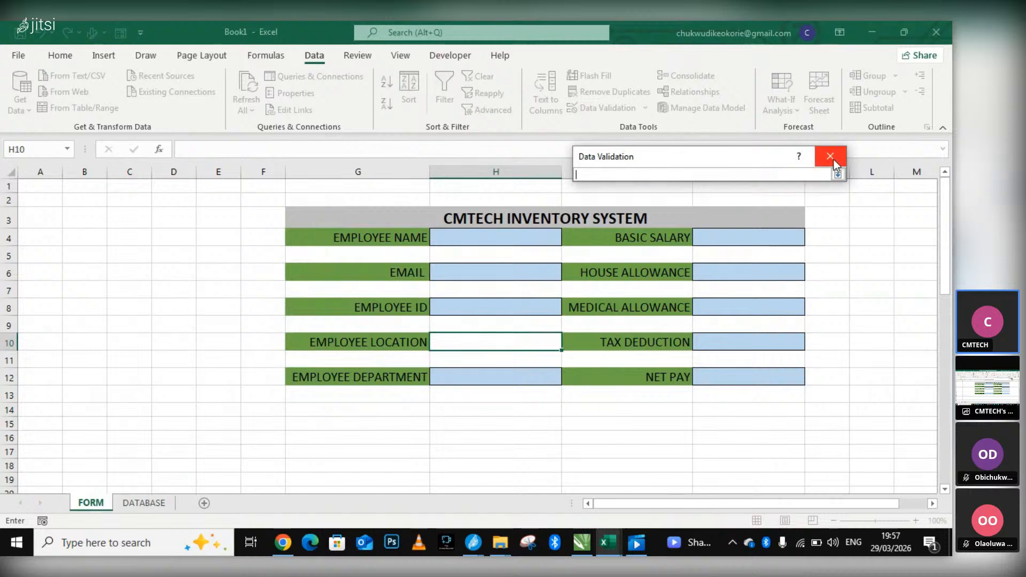
click(837, 174)
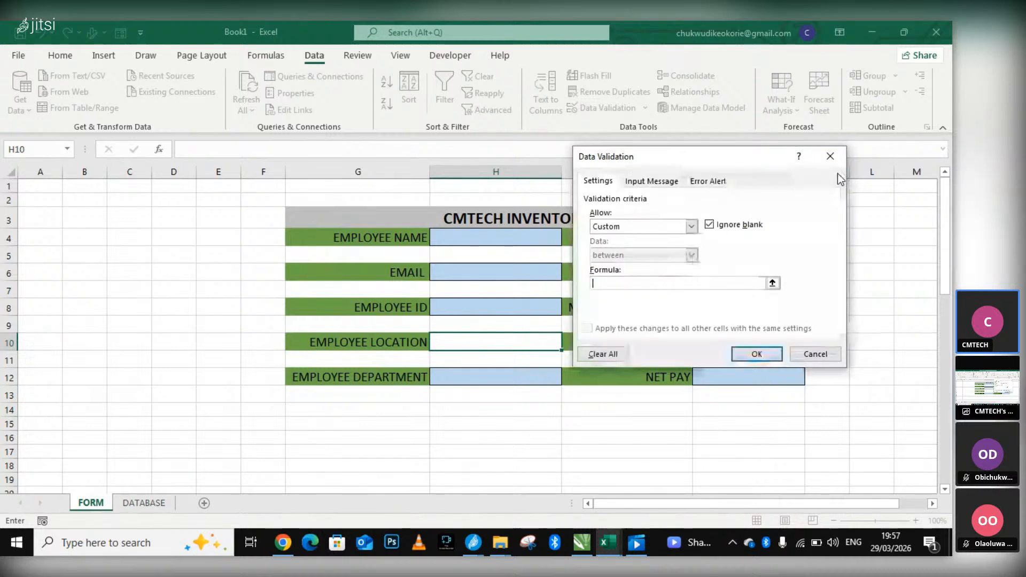
click(772, 283)
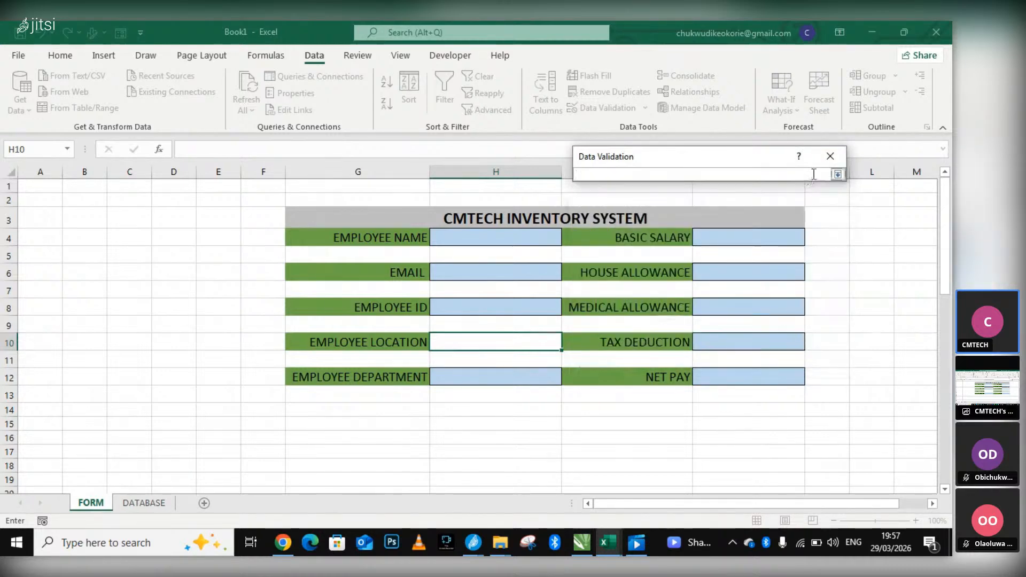
click(837, 174)
Set the validation criteria of cell H10 to allow List.
click(642, 227)
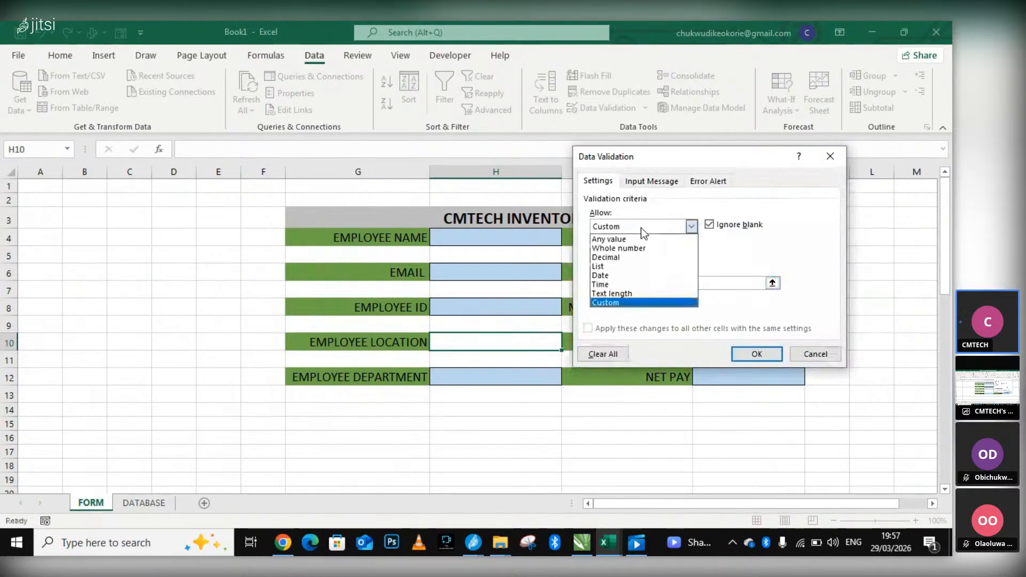
click(614, 266)
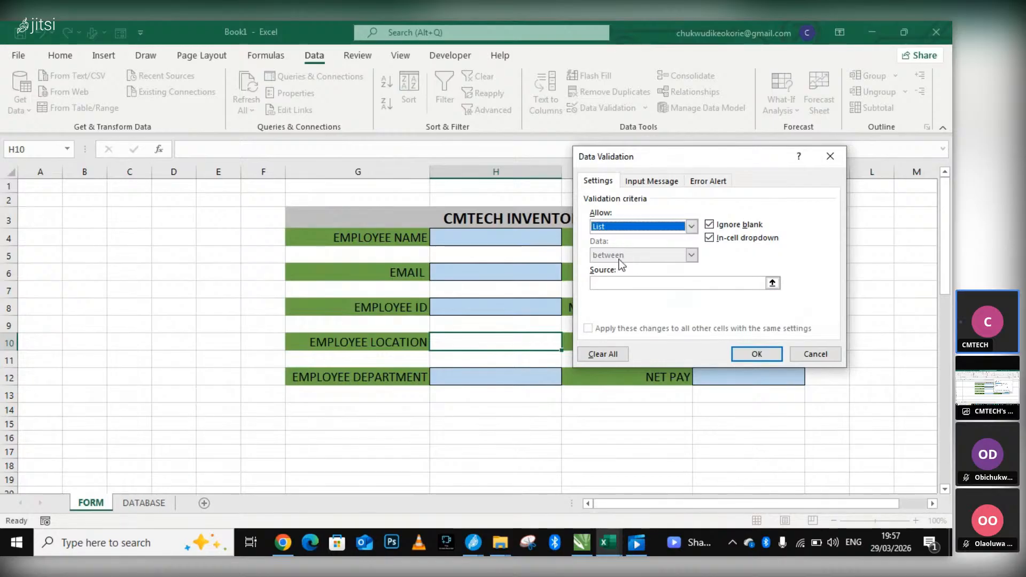
click(772, 283)
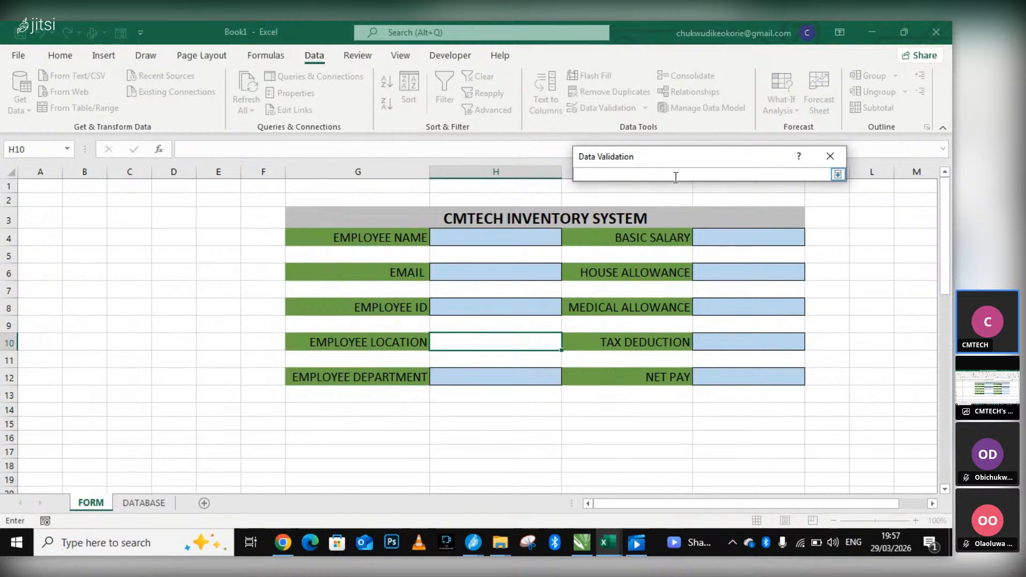
click(837, 175)
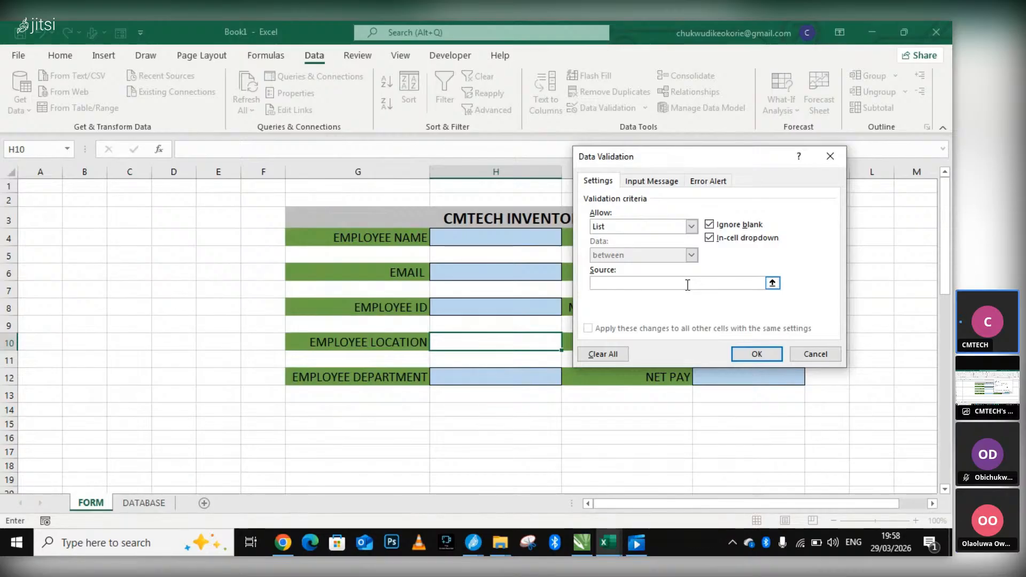
Enter PYTHON, SQL, EXCEL, SOCIAL MEDIA as the list source for H10 and apply the validation.
text(PYTH)
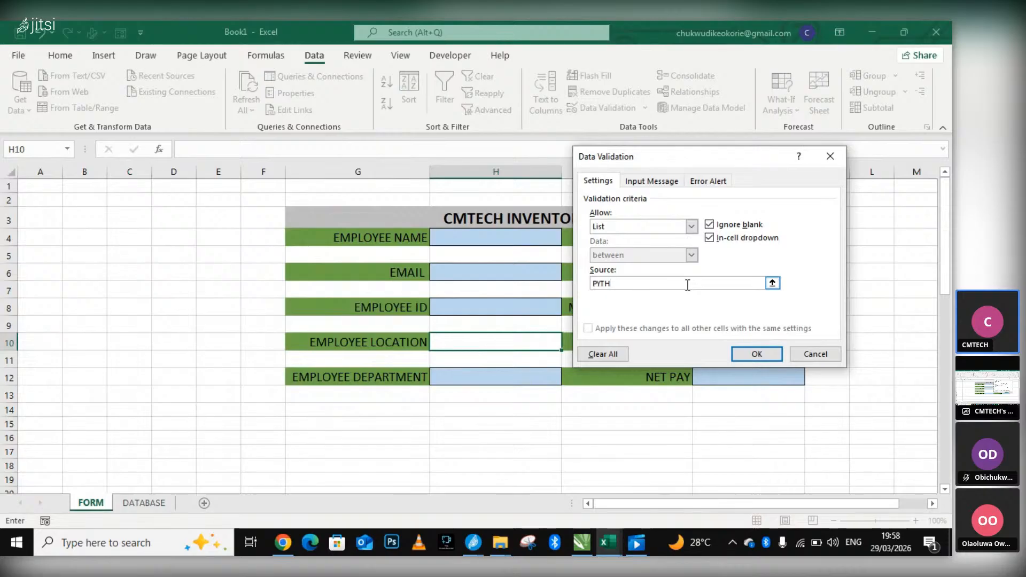
text(ON,)
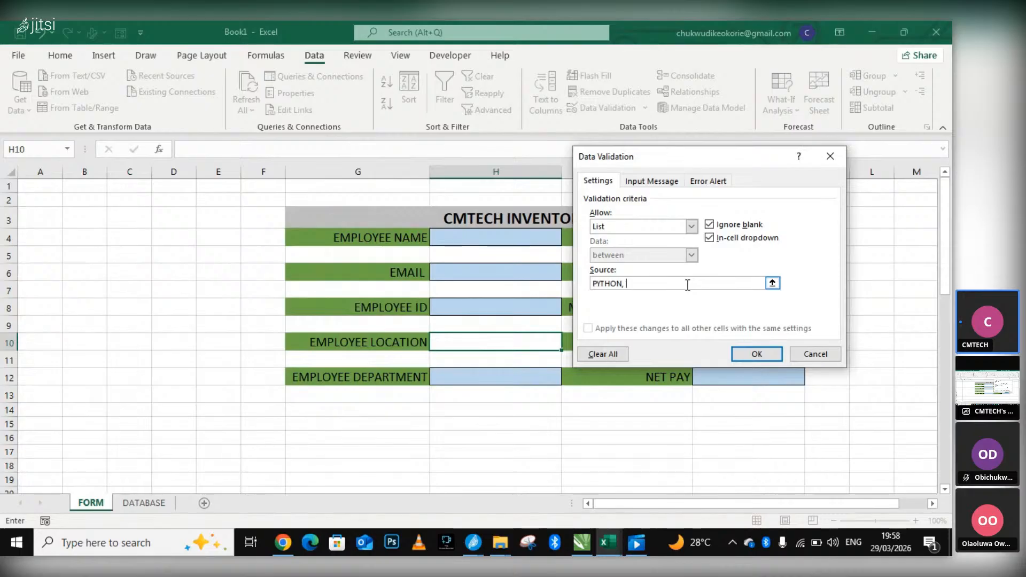
text( S)
text(QL,)
text(EX)
text(CEL)
text(,)
text( SQ)
text(CIAL)
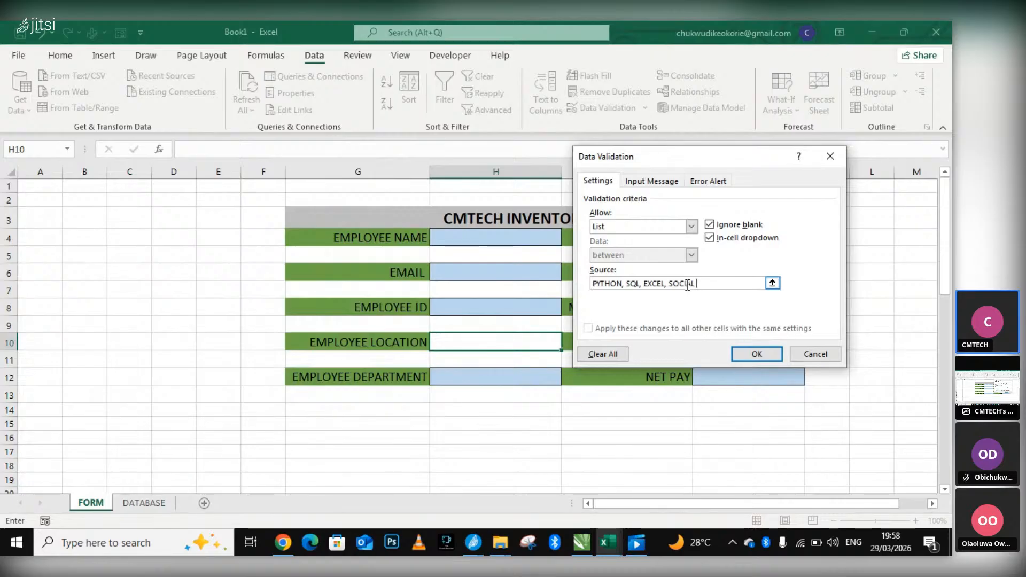
text( MEDIA)
click(748, 354)
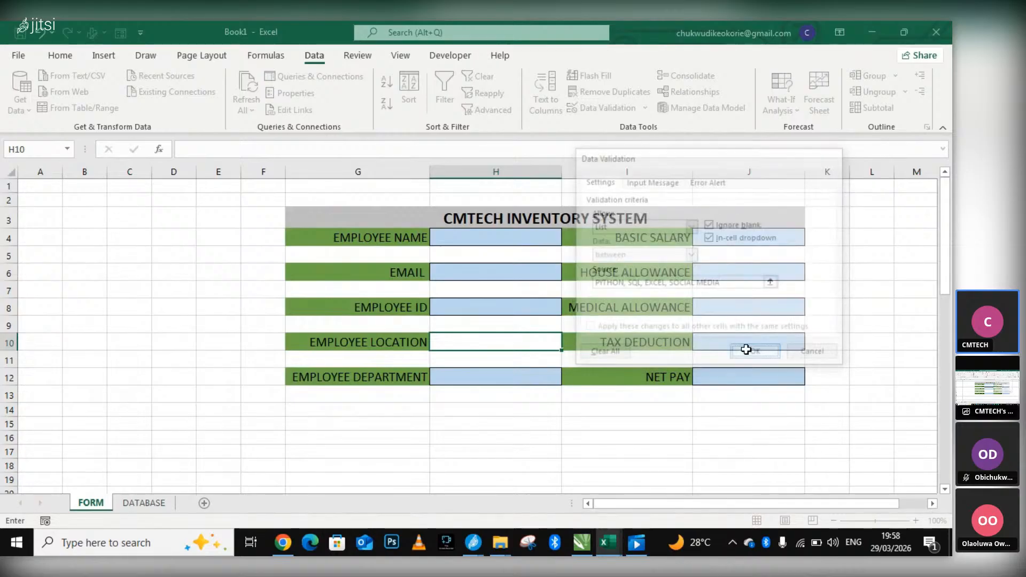
Check the drop-down choices offered in the EMPLOYEE LOCATION input cell, H10, without picking one.
mouse_move(475, 544)
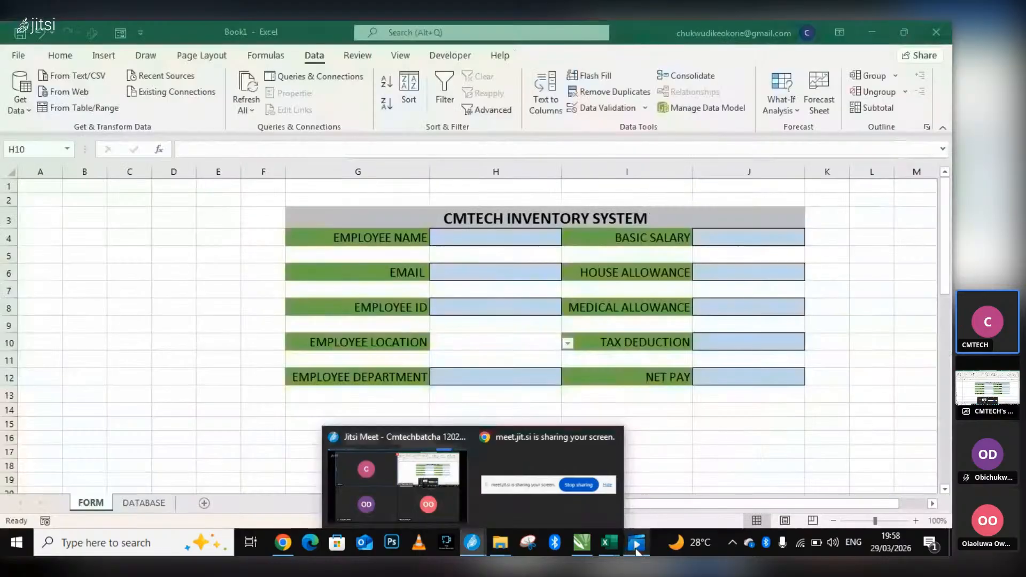
click(609, 542)
click(567, 344)
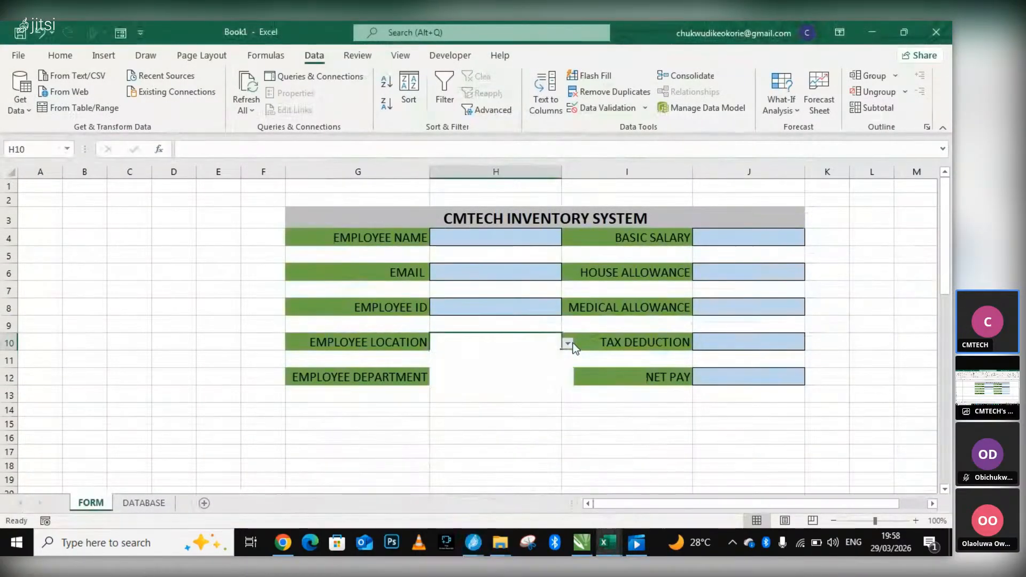
click(567, 343)
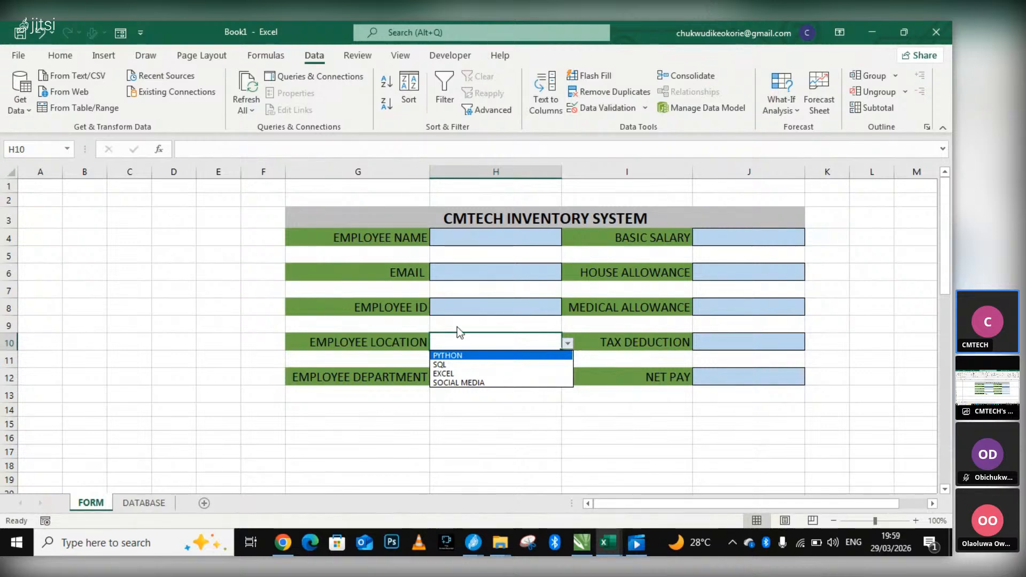
click(397, 379)
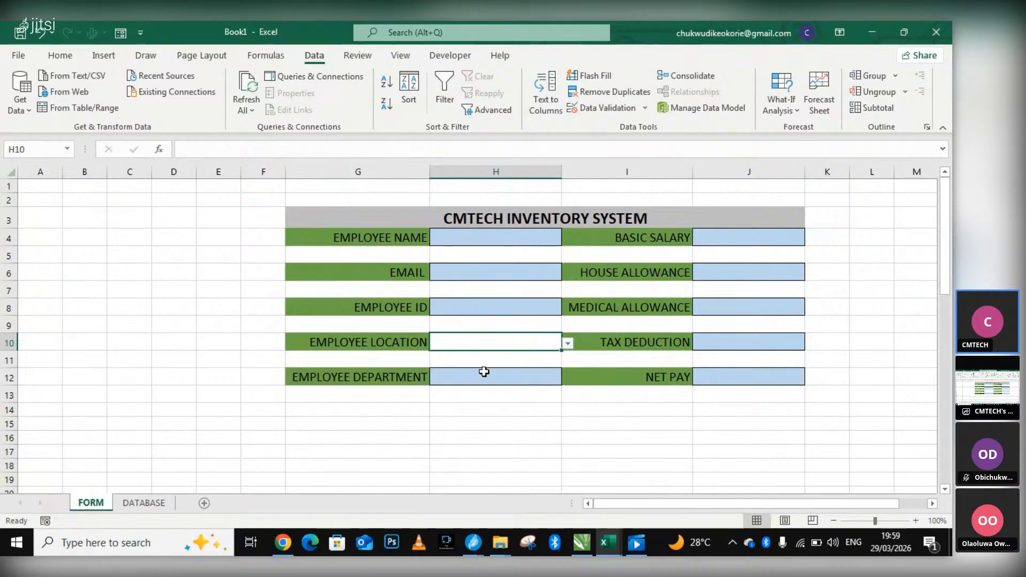
Move the word DEPARTMENT from the G12 label into G10 in place of LOCATION, making G10 read EMPLOYEE DEPARTMENT.
scroll(483, 371, down, 1)
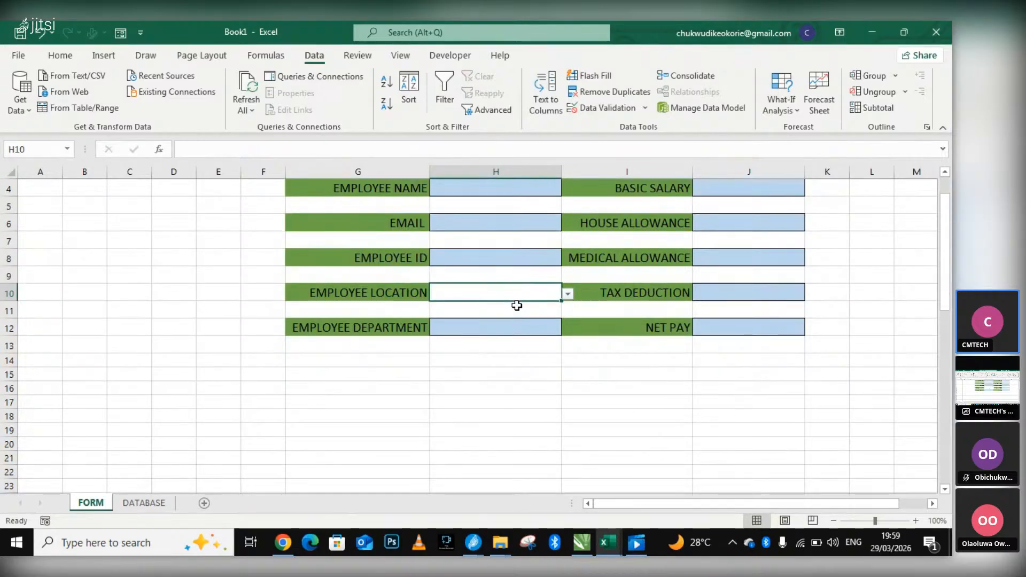
right_click(409, 294)
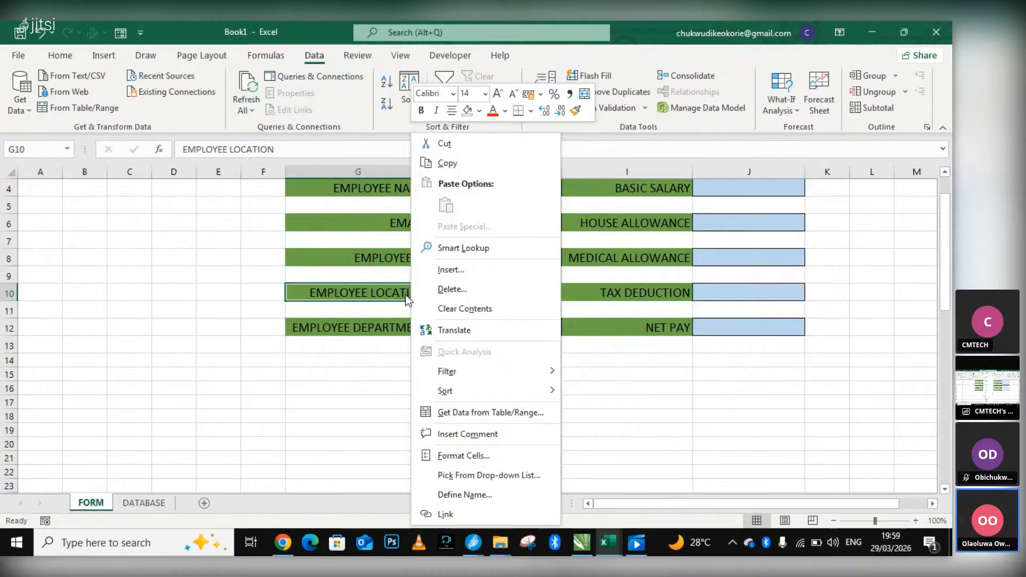
click(338, 325)
double_click(425, 327)
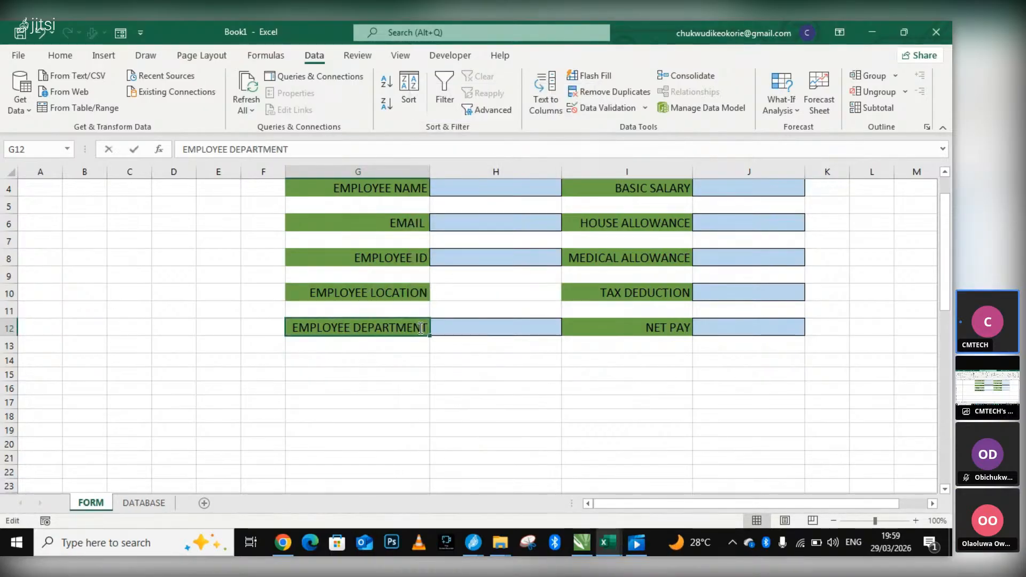
drag(429, 328, 352, 328)
key(ctrl+c)
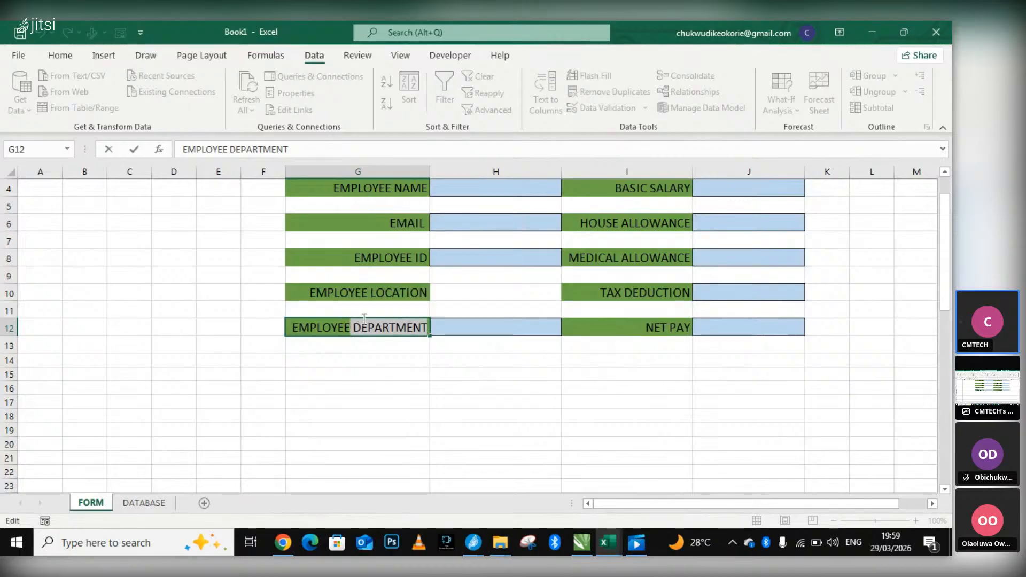
key(BackSpace)
click(372, 292)
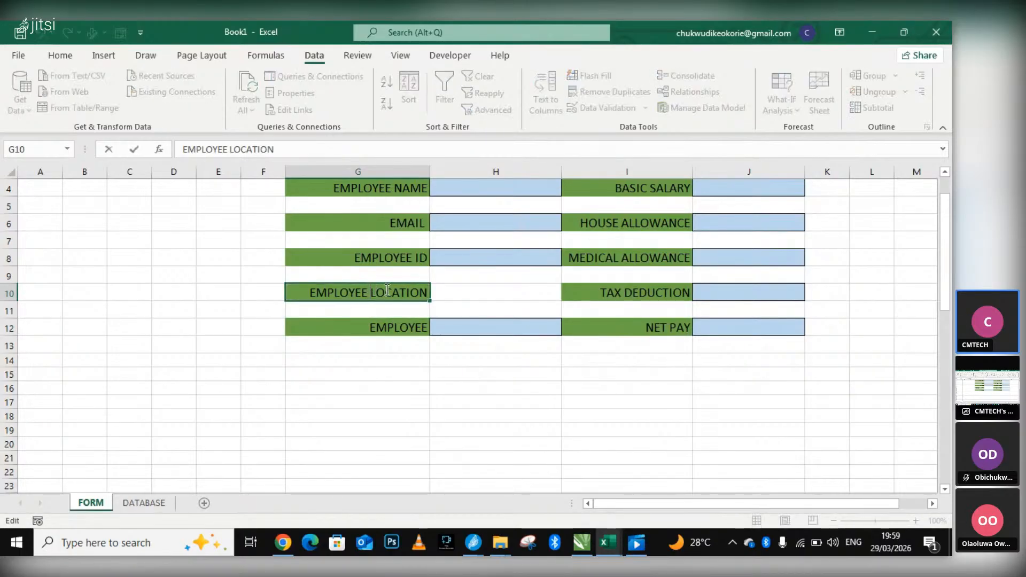
key(ctrl+v)
drag(370, 293, 441, 292)
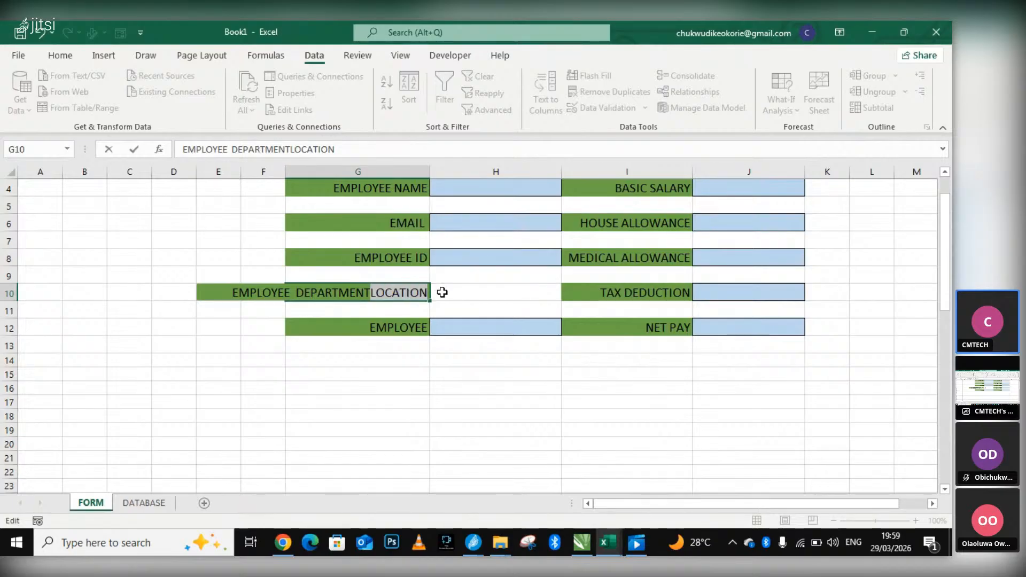
key(ctrl+x)
Paste the cut word LOCATION into the G12 label so it reads EMPLOYEE LOCATION.
click(416, 331)
double_click(418, 330)
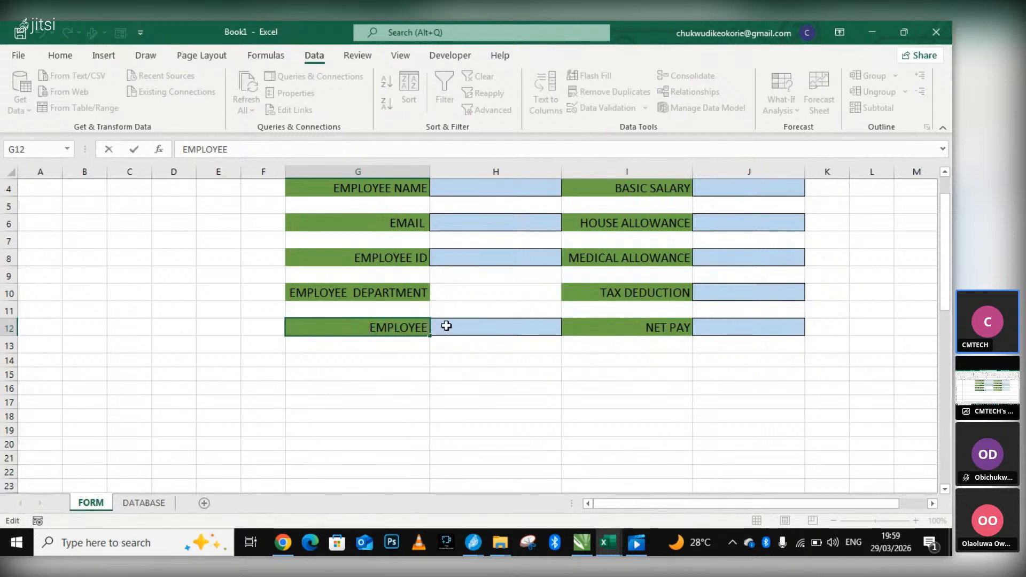
key(ctrl+v)
key(Left)
key(Left)
key(Left)
key(Left)
key(Left)
key(Left)
key(Left)
key(Left)
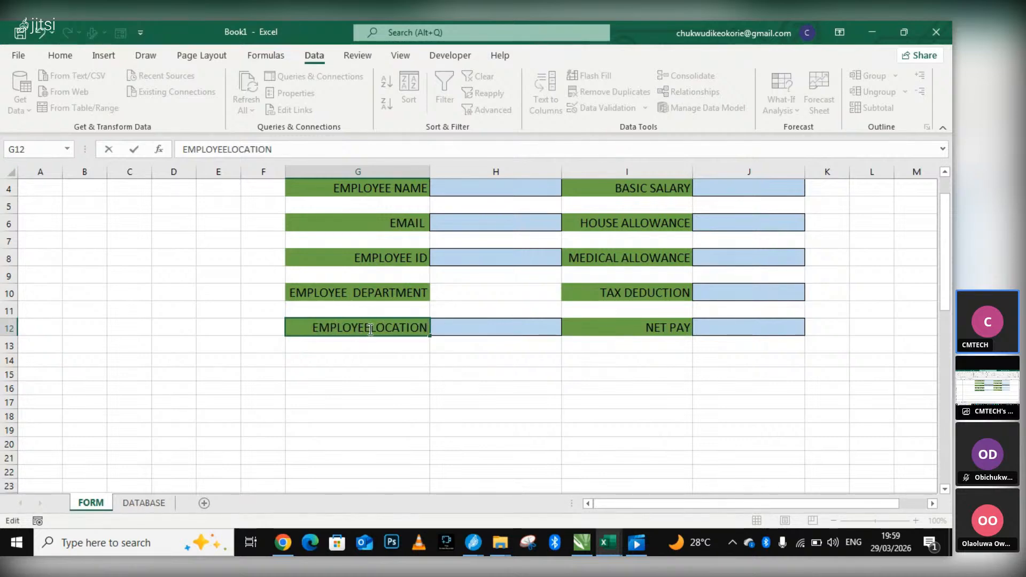
click(487, 298)
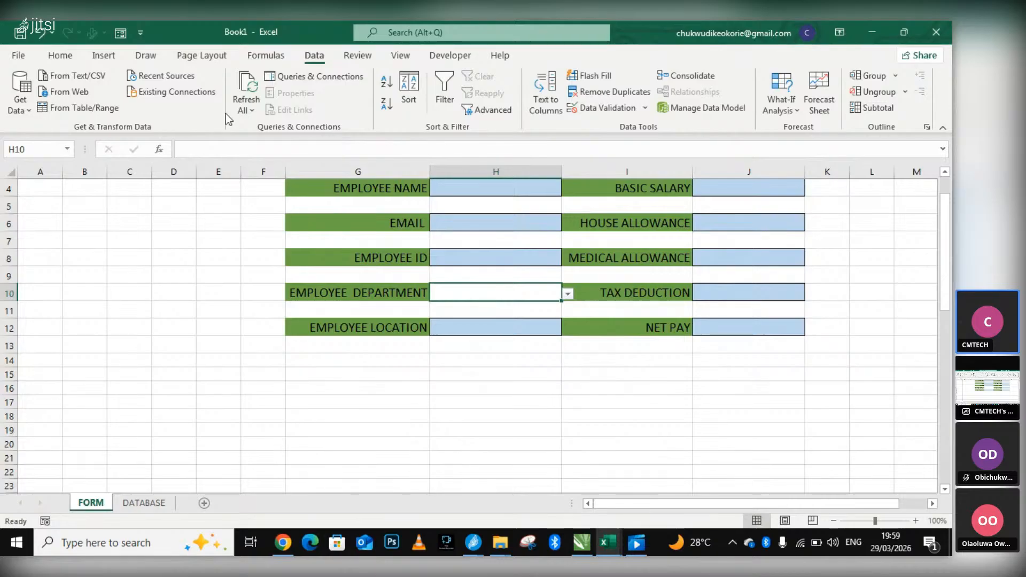
Apply outside borders to the EMPLOYEE DEPARTMENT input cell, H10.
click(59, 54)
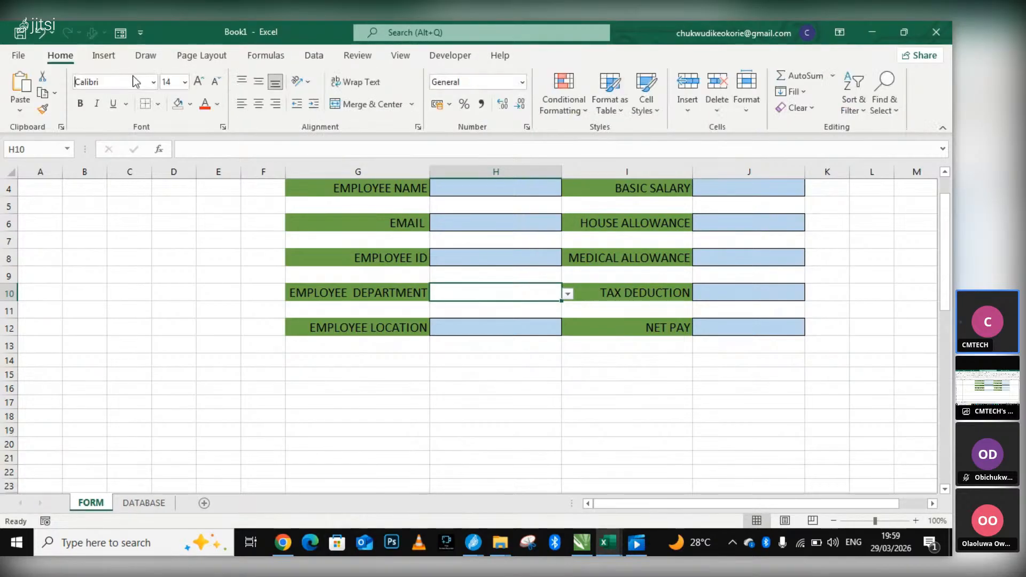
click(159, 107)
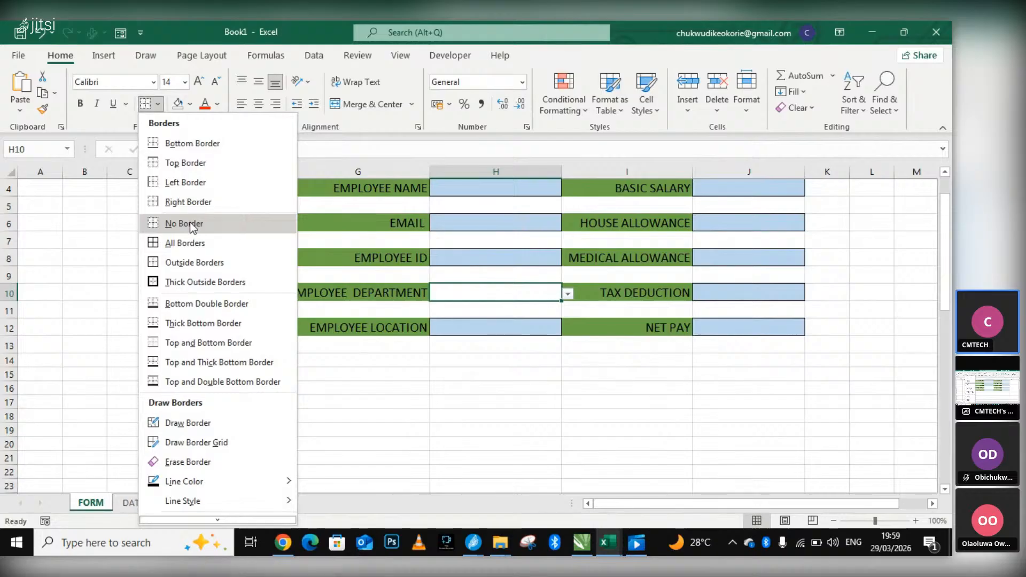
click(190, 223)
click(548, 359)
click(538, 296)
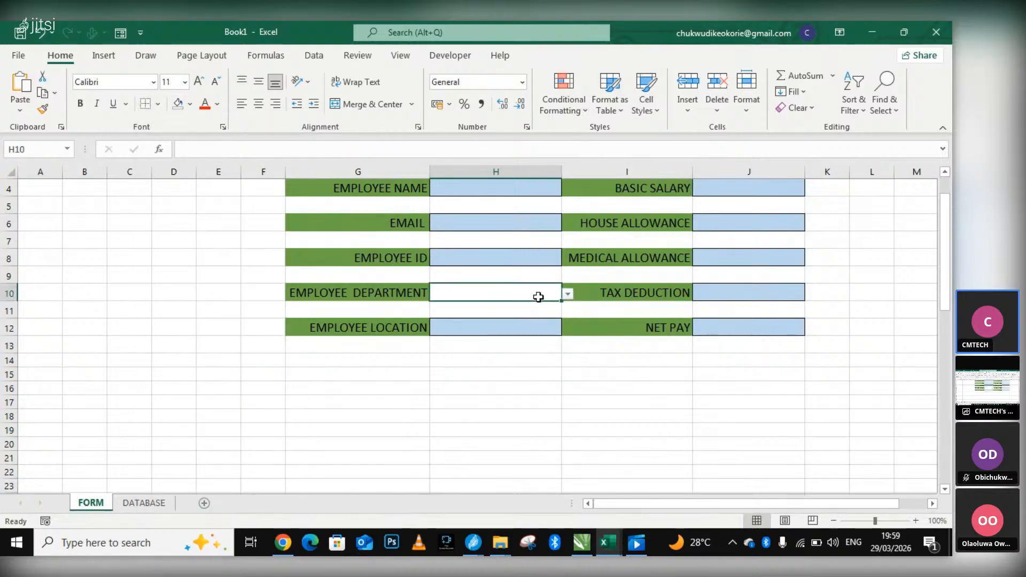
click(158, 105)
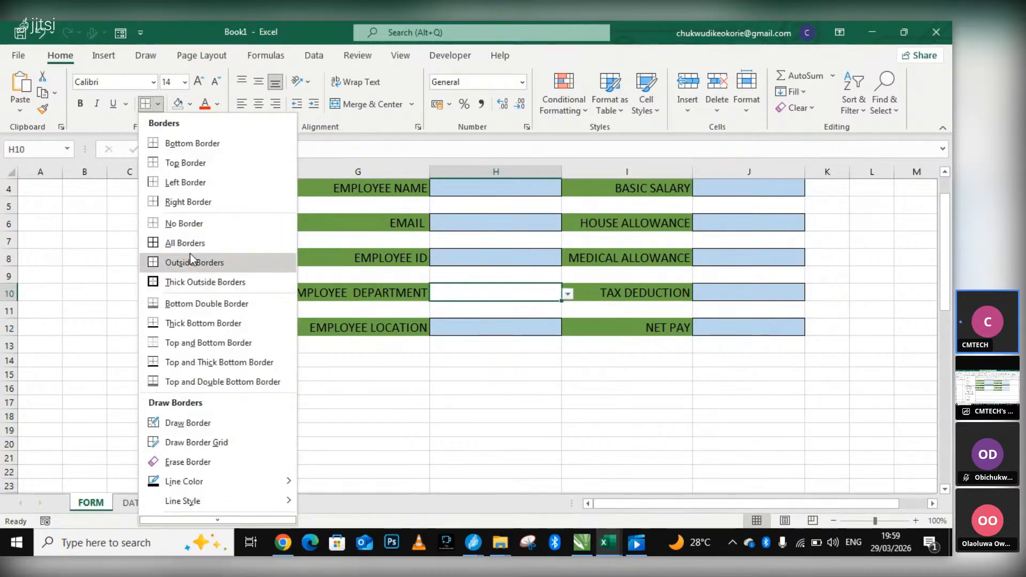
click(189, 261)
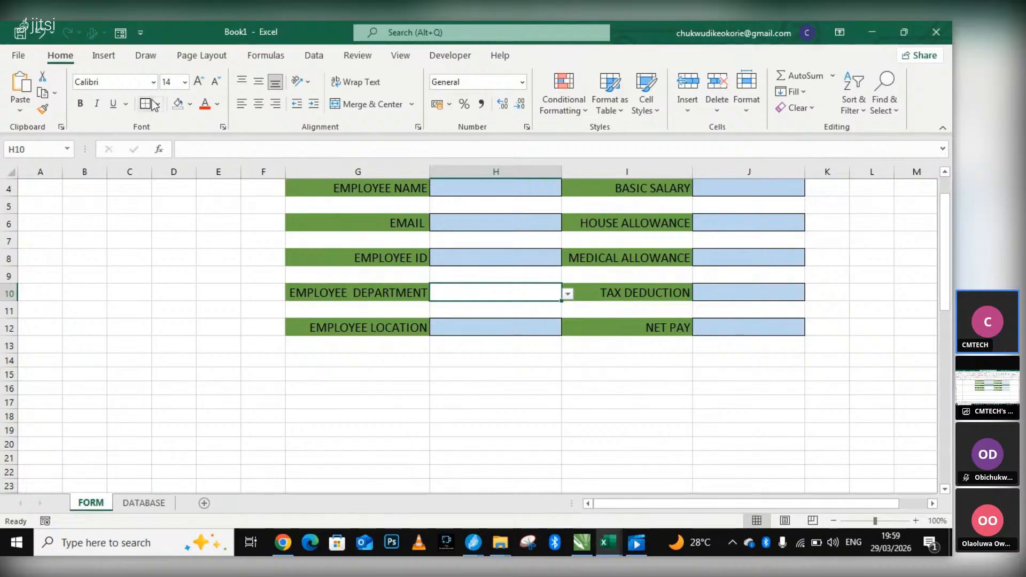
click(410, 354)
click(500, 298)
Remove the borders and the fill colour from the EMPLOYEE LOCATION input cell, H12.
click(549, 325)
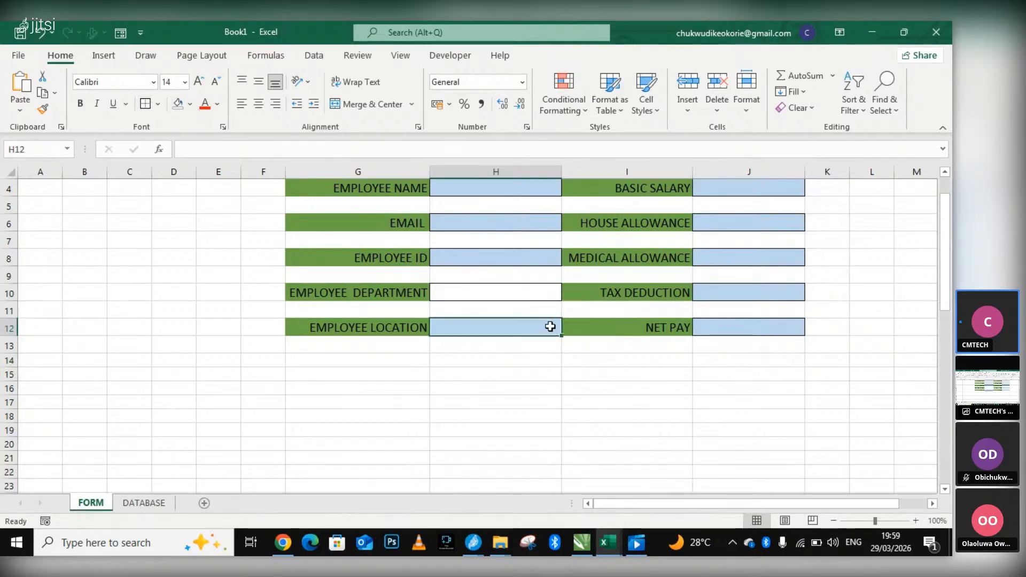
click(158, 104)
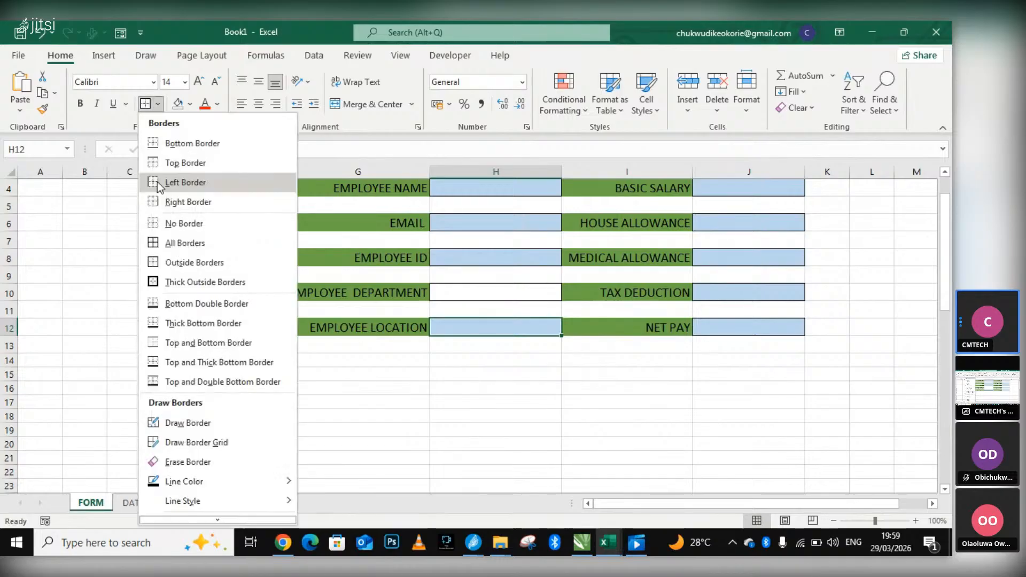
click(179, 226)
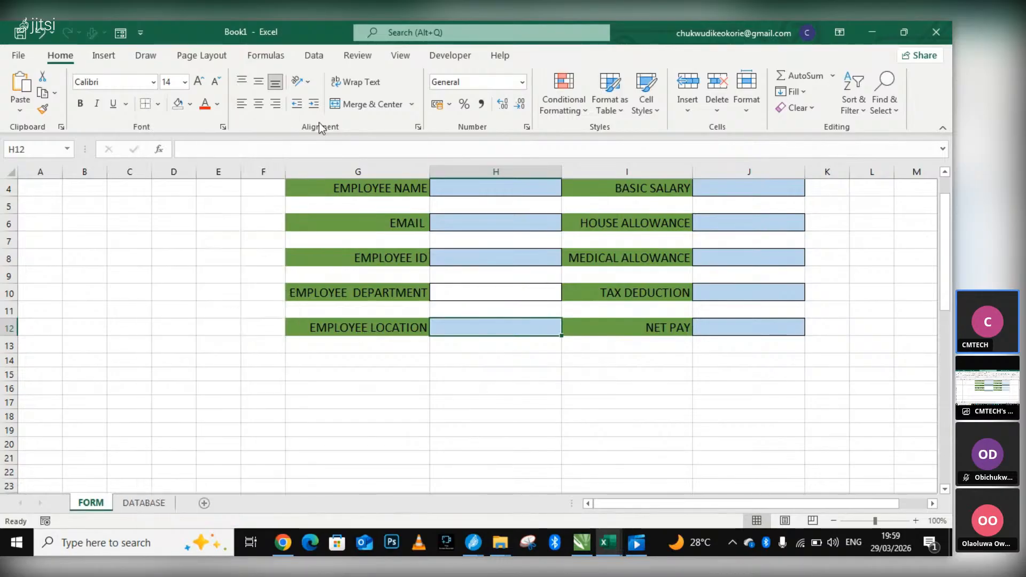
click(191, 105)
click(200, 258)
click(559, 398)
click(529, 327)
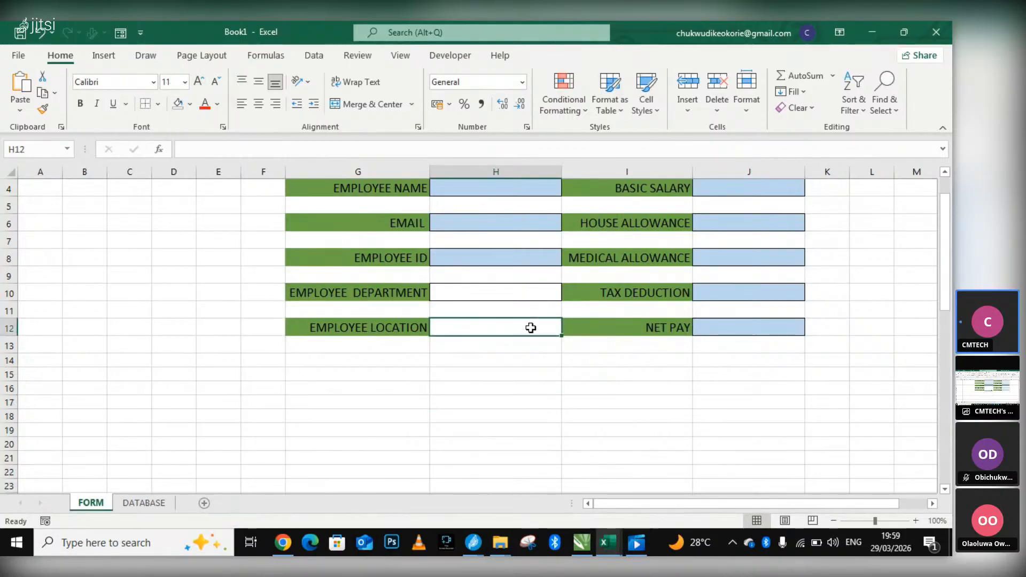
Try adding a very small ActiveX option button inside cell H12.
click(443, 56)
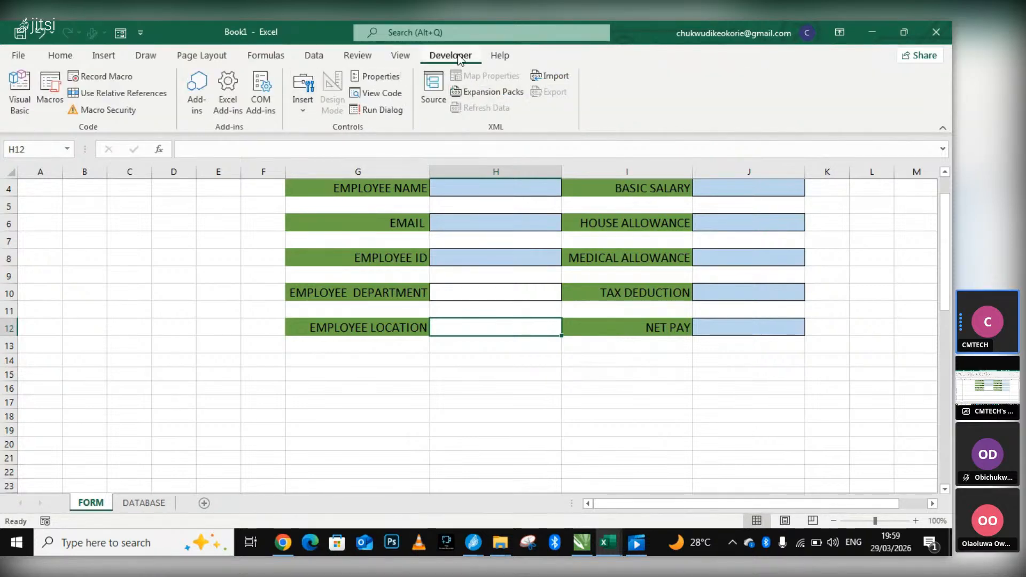
click(302, 110)
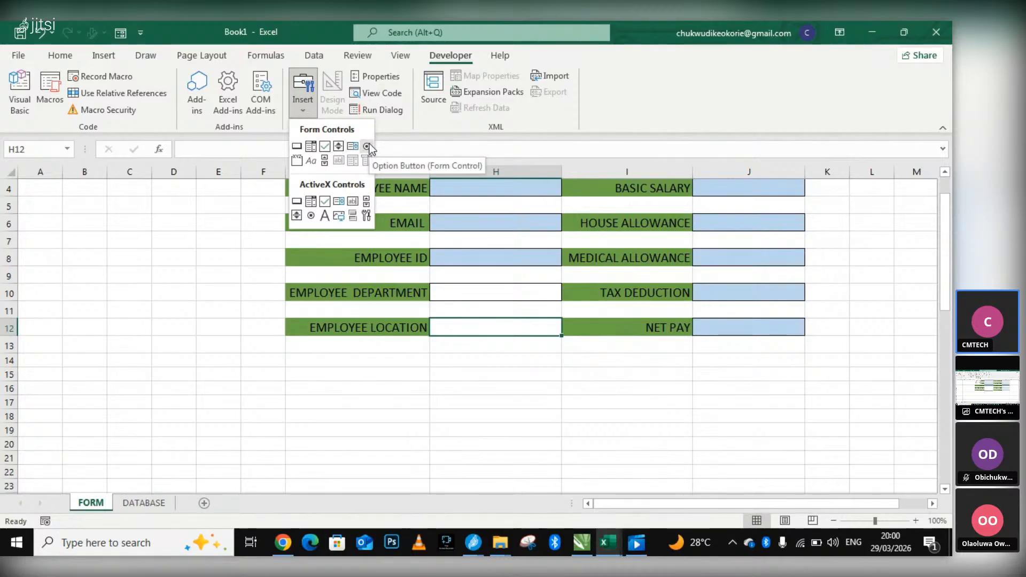
click(312, 216)
drag(448, 331, 460, 343)
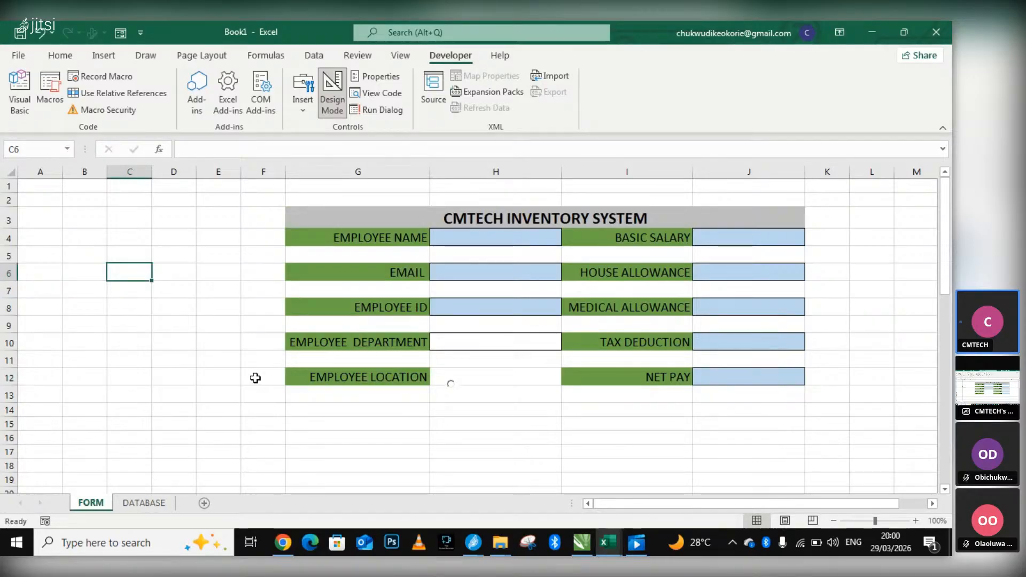
drag(442, 376, 460, 394)
Open the option button's click-event code and close the Visual Basic editor without writing any code.
double_click(451, 384)
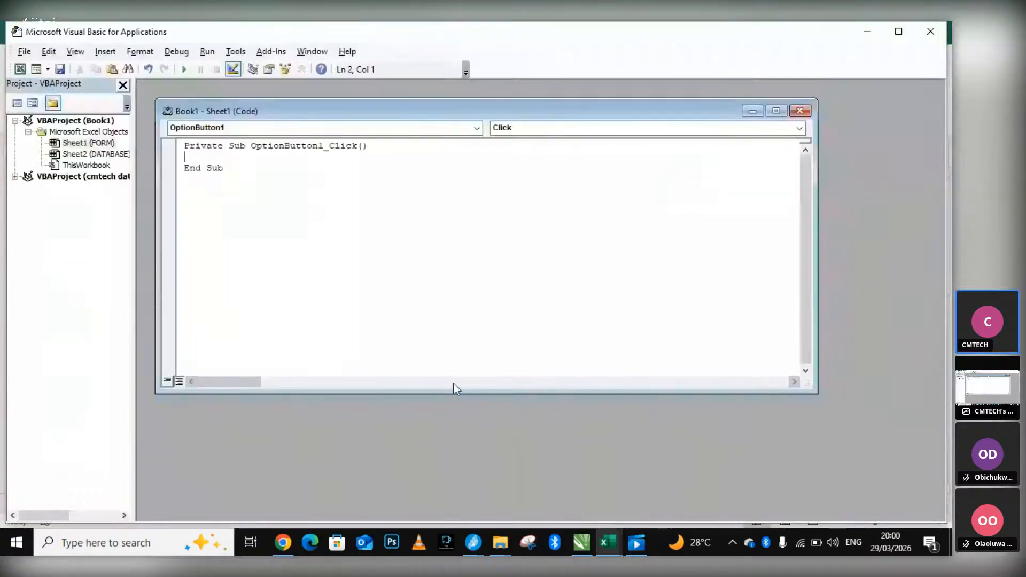
click(800, 111)
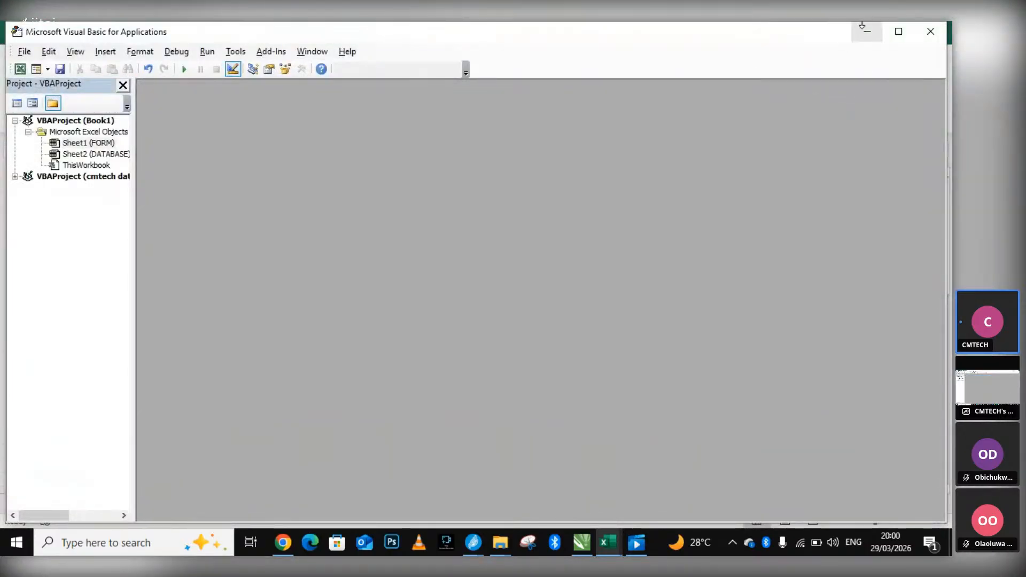
click(930, 31)
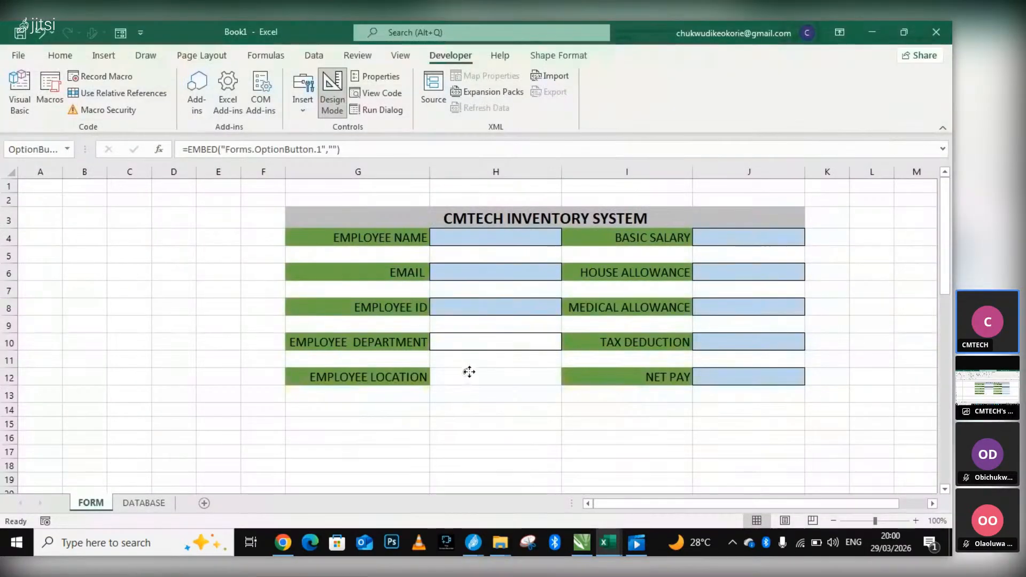
Delete the small option button from cell H12.
click(480, 378)
click(454, 378)
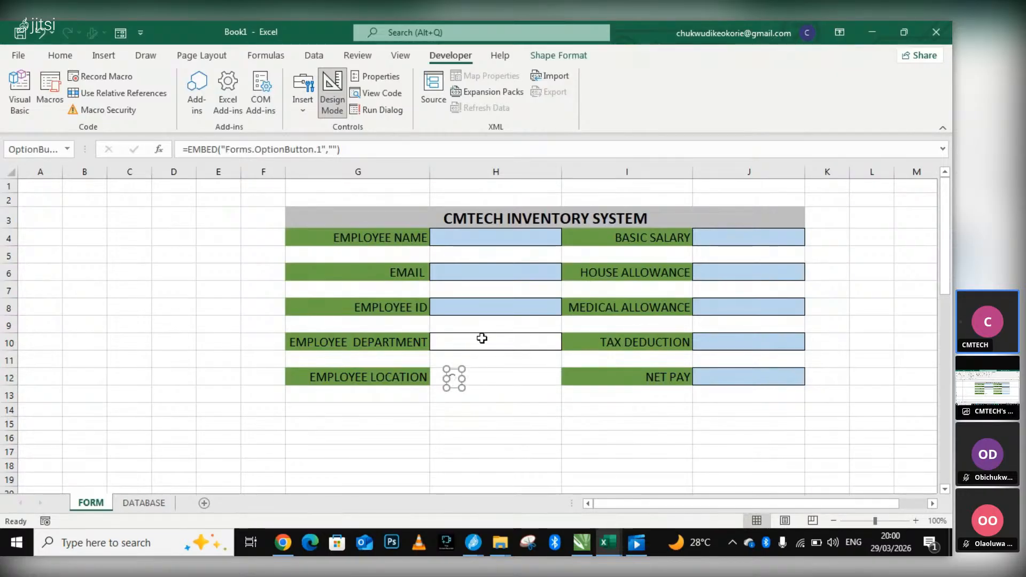
key(Delete)
click(141, 289)
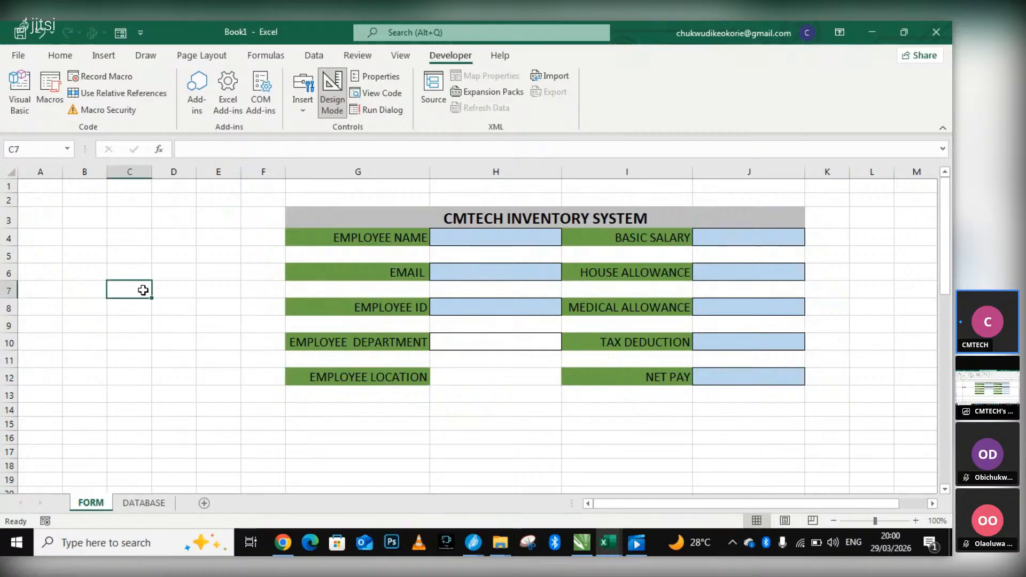
Insert a larger ActiveX option button with its caption showing and position it over cell H12.
click(257, 305)
click(301, 110)
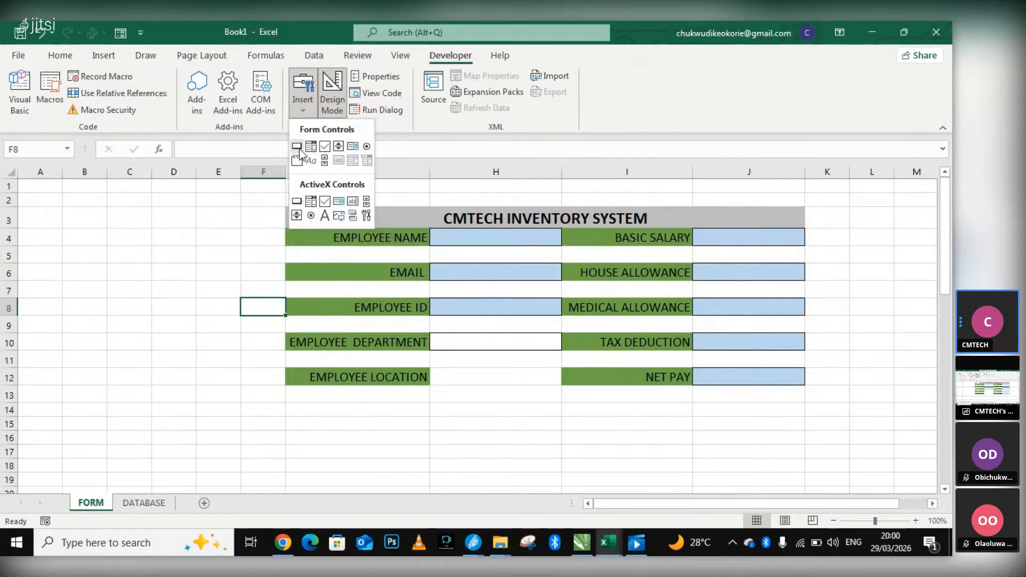
click(314, 211)
mouse_move(214, 280)
mouse_down()
mouse_move(268, 345)
mouse_move(251, 322)
mouse_move(363, 333)
mouse_move(466, 379)
mouse_up()
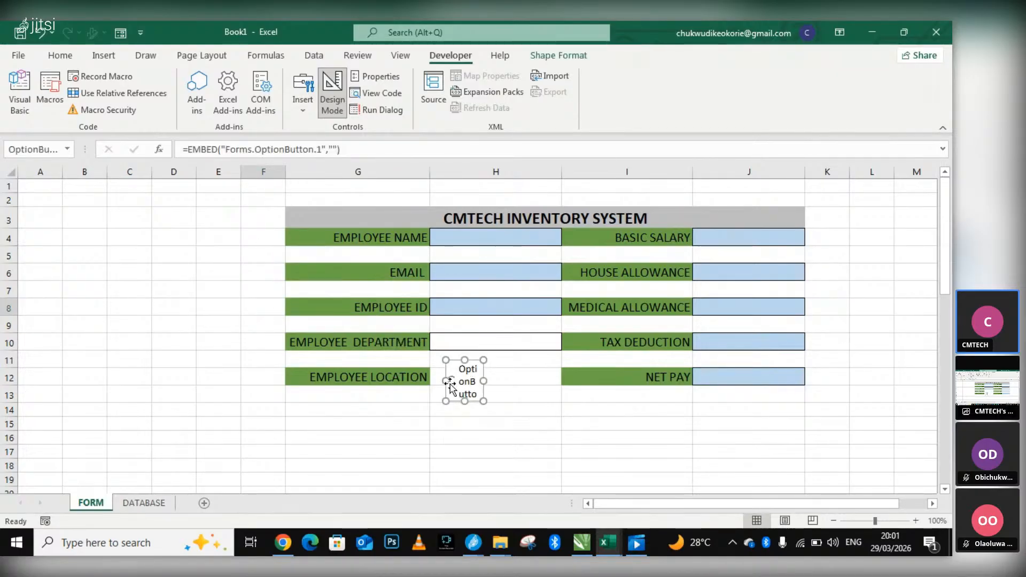
click(416, 421)
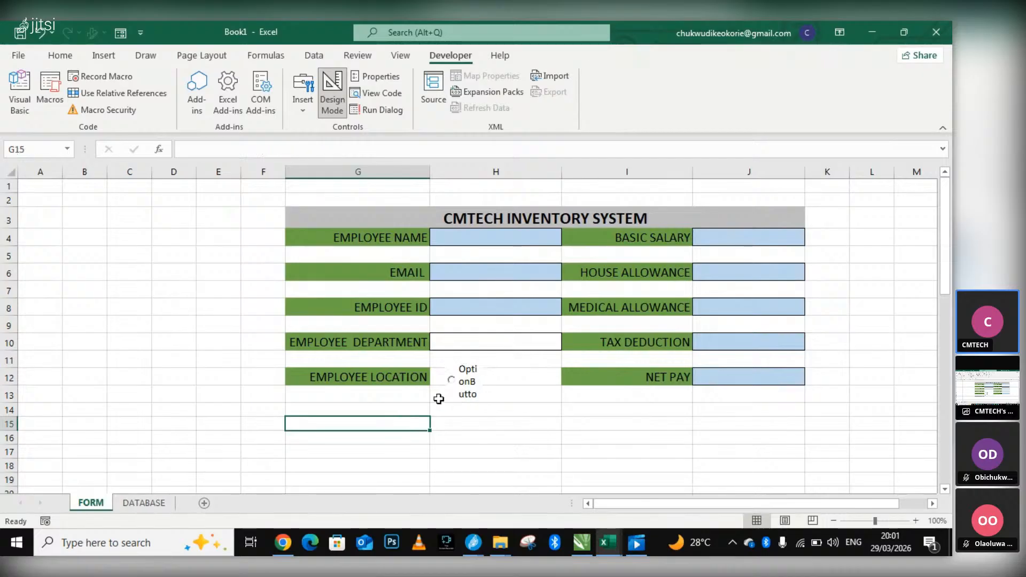
Replace the caption of the option button over cell H12 with REMOTE.
click(448, 380)
click(431, 422)
click(463, 380)
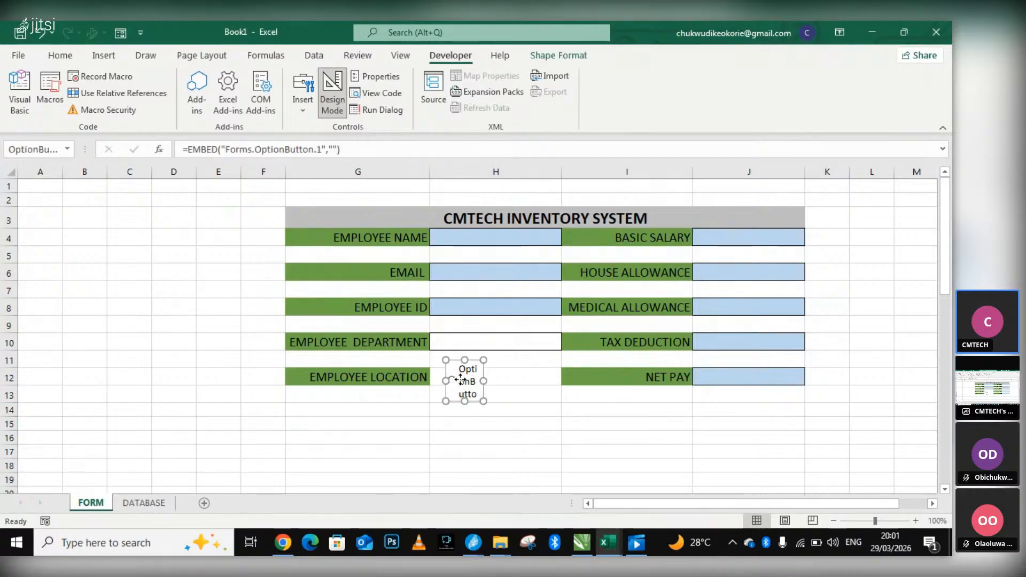
right_click(461, 379)
mouse_move(509, 308)
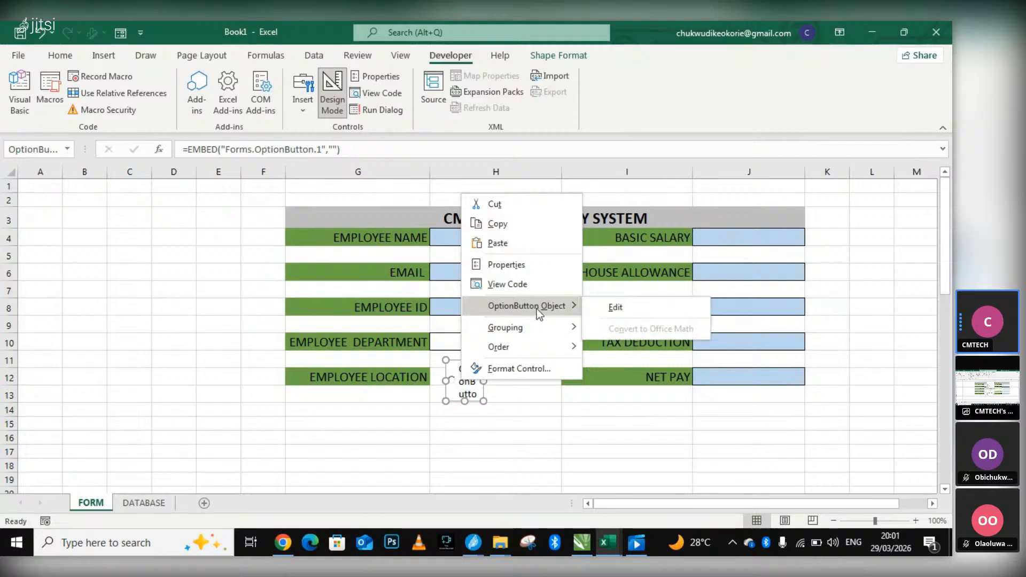
click(614, 307)
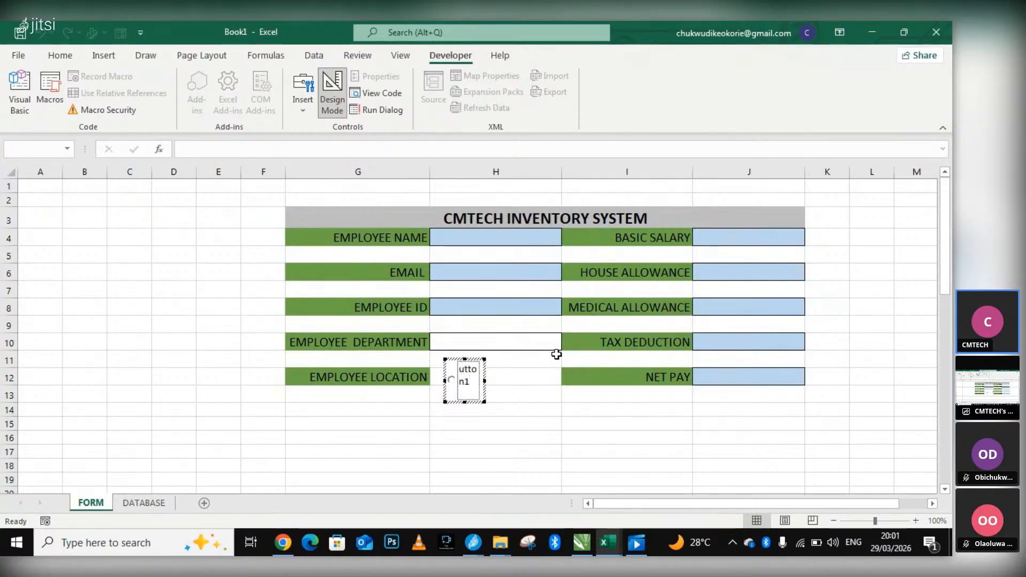
key(BackSpace)
key(BackSpace)
key(BackSpace)
key(BackSpace)
key(BackSpace)
key(BackSpace)
key(BackSpace)
key(BackSpace)
key(BackSpace)
key(BackSpace)
key(BackSpace)
key(BackSpace)
key(BackSpace)
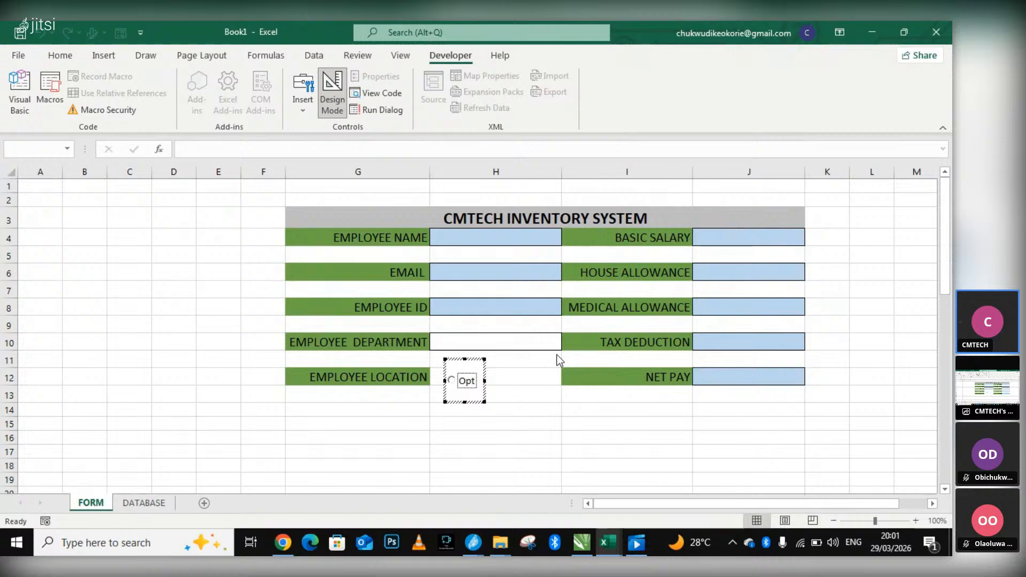
text(RE)
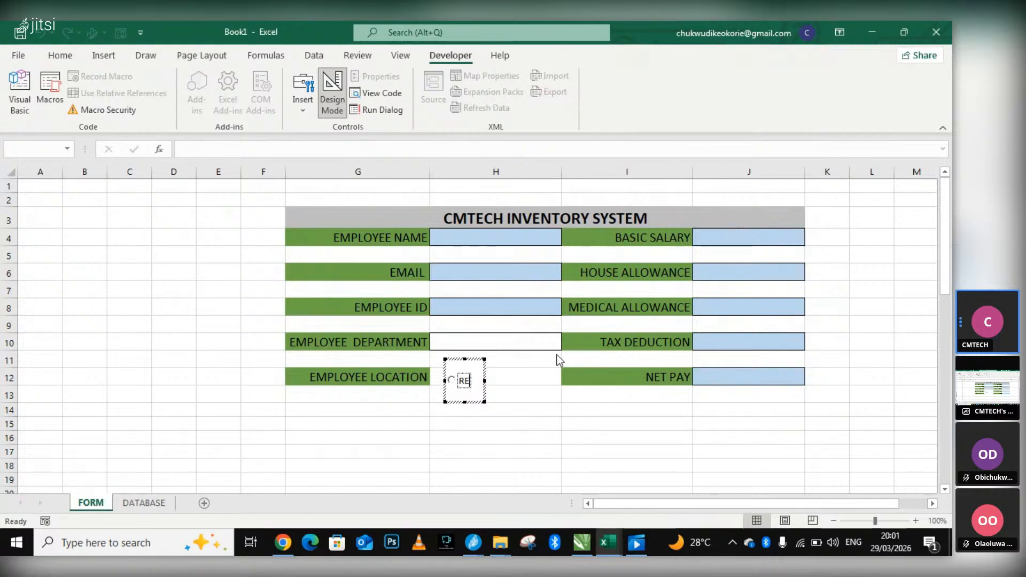
text(MOT)
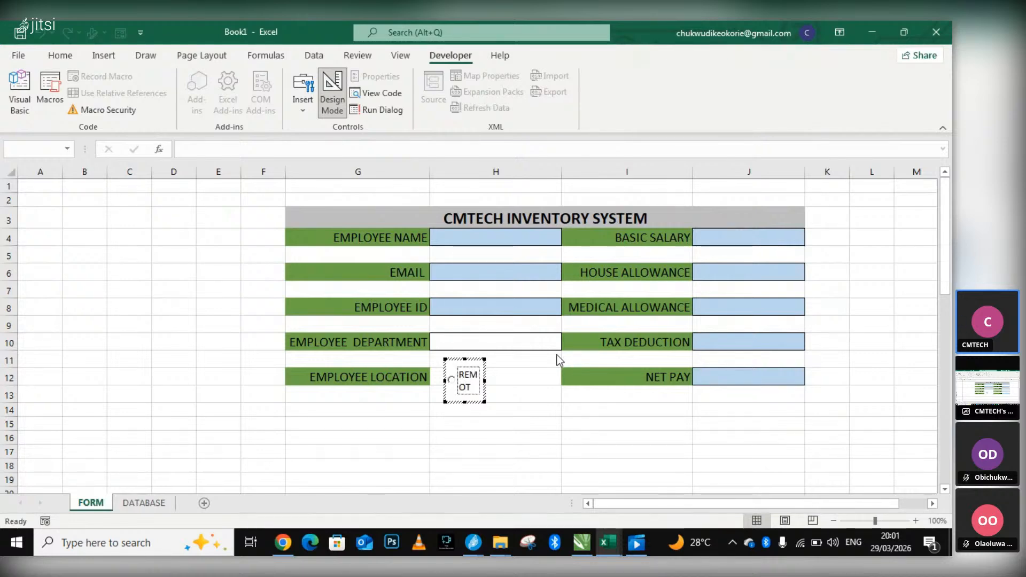
text(E)
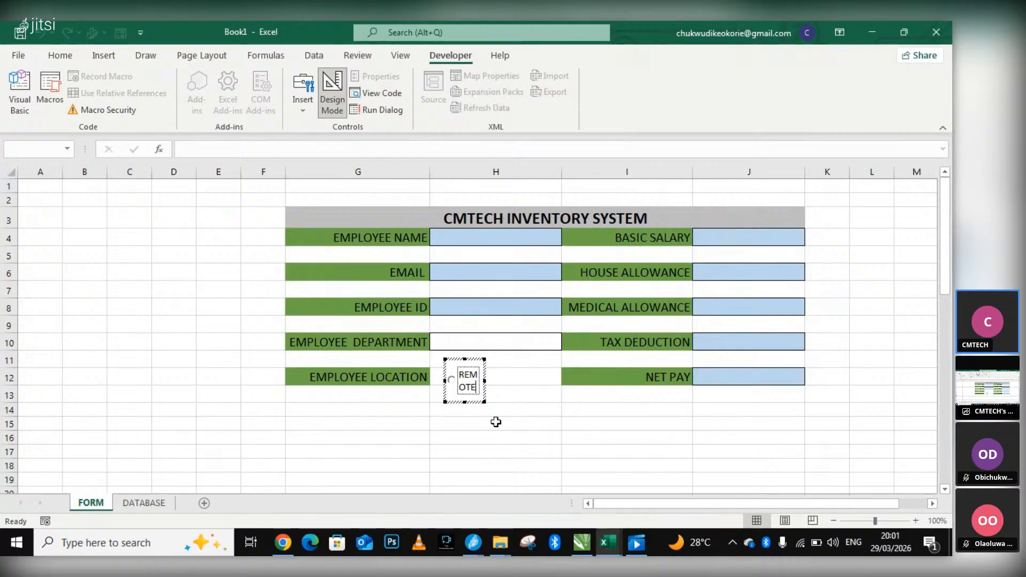
click(469, 423)
Widen the REMOTE option button until its caption fits on one line, and undo its last move within cell H12.
click(484, 387)
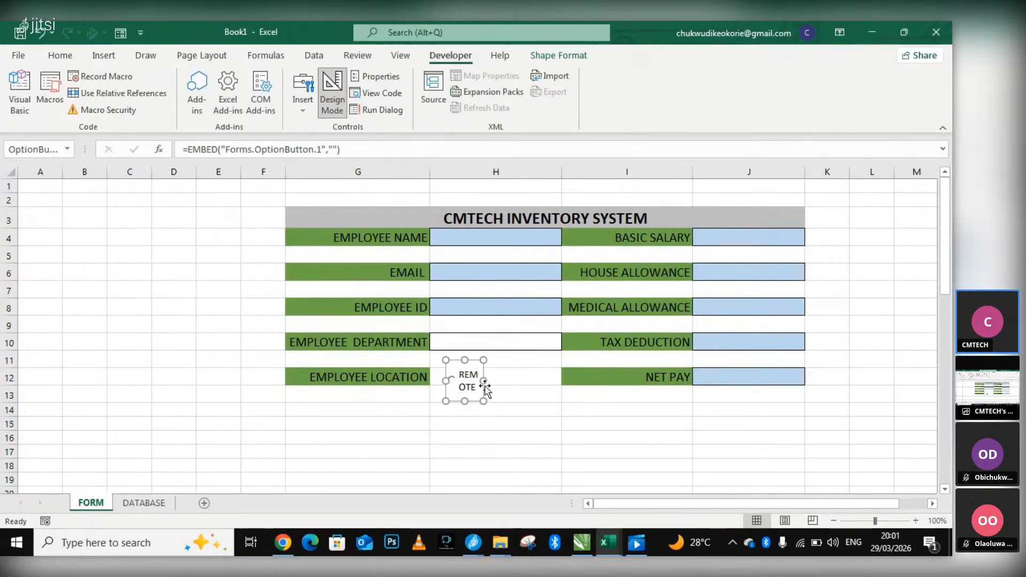
drag(484, 380, 522, 385)
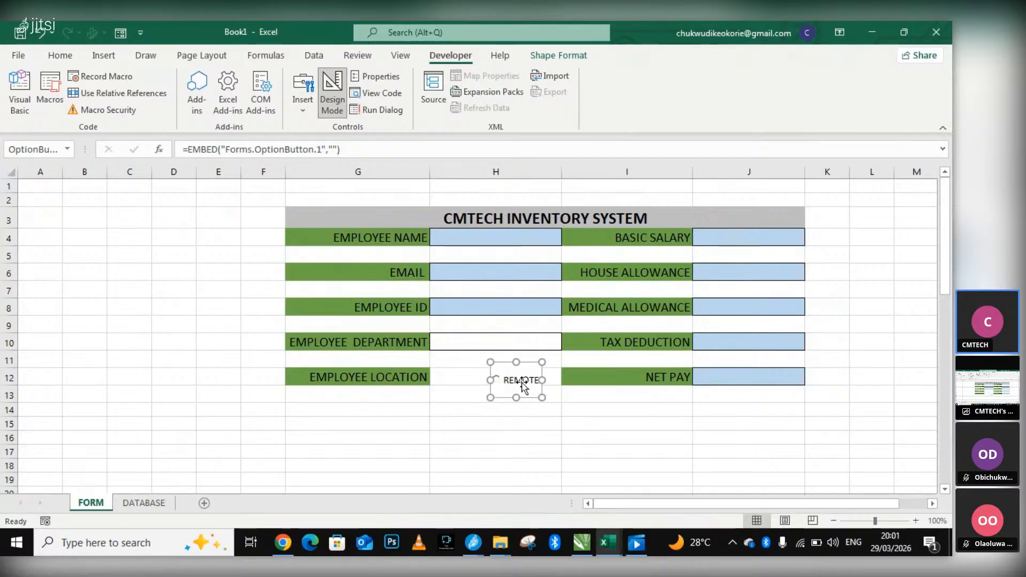
key(ctrl+z)
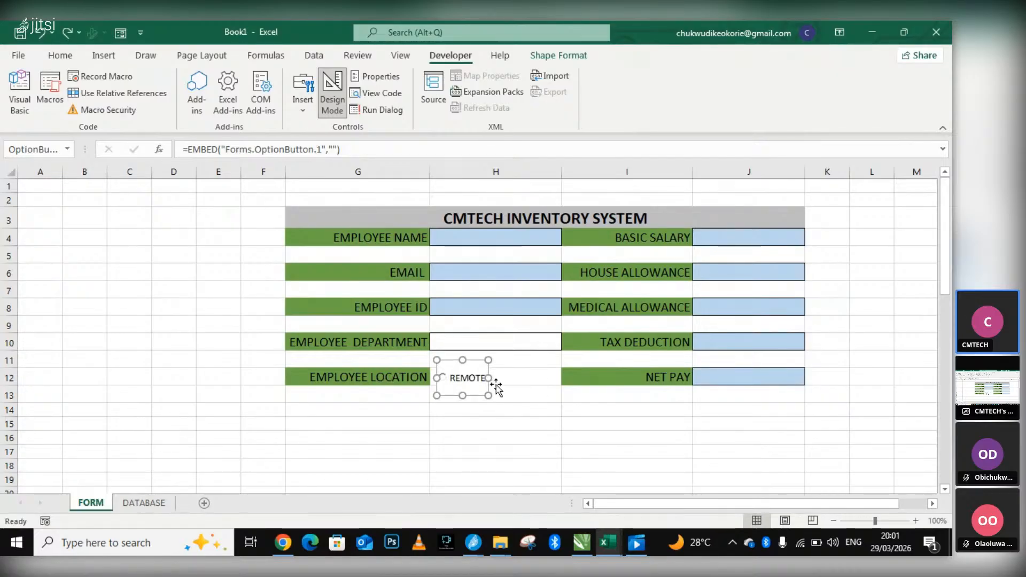
Duplicate the REMOTE option button, place the copy beside it over cell H12, and change the copy's caption to OFFICE.
key(ctrl+d)
drag(485, 388, 530, 386)
right_click(533, 381)
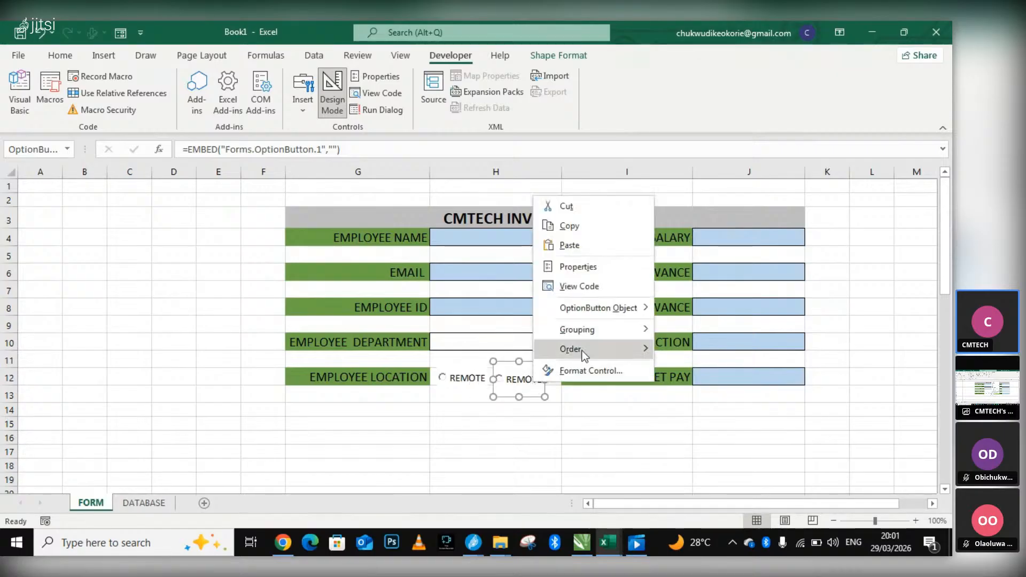
mouse_move(599, 309)
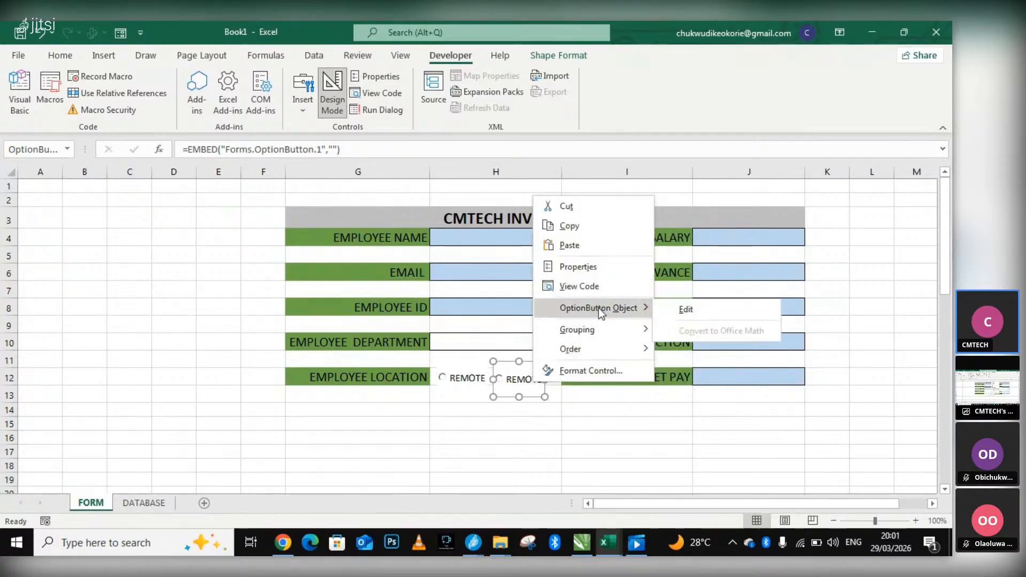
click(688, 310)
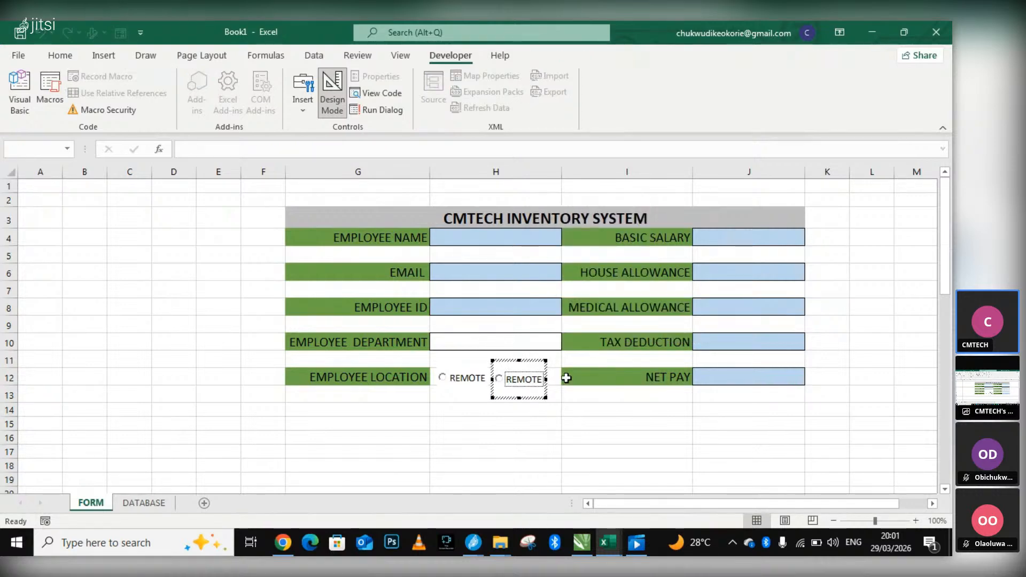
key(BackSpace)
key(BackSpace)
key(BackSpace)
text(OFFICE)
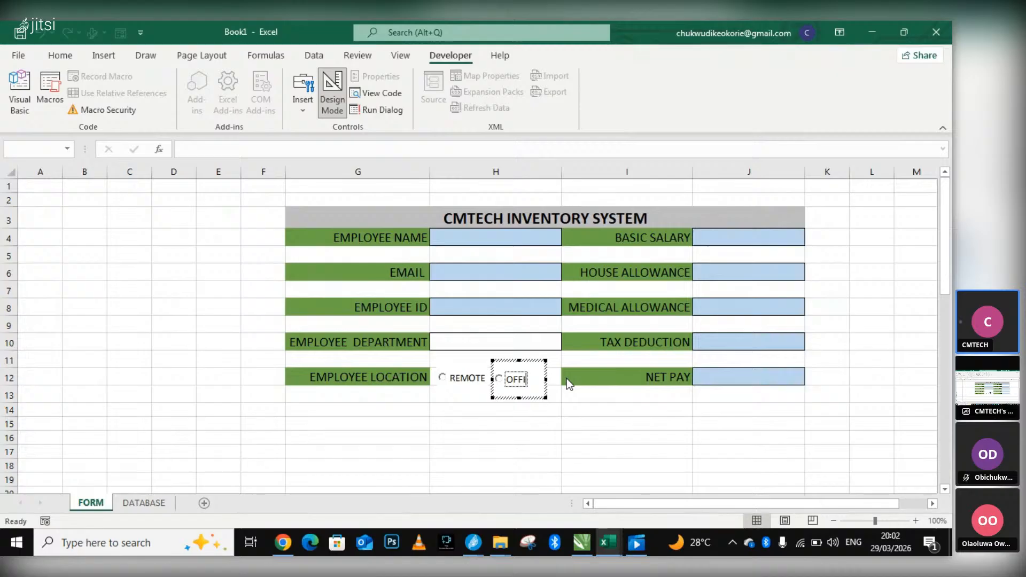
click(442, 426)
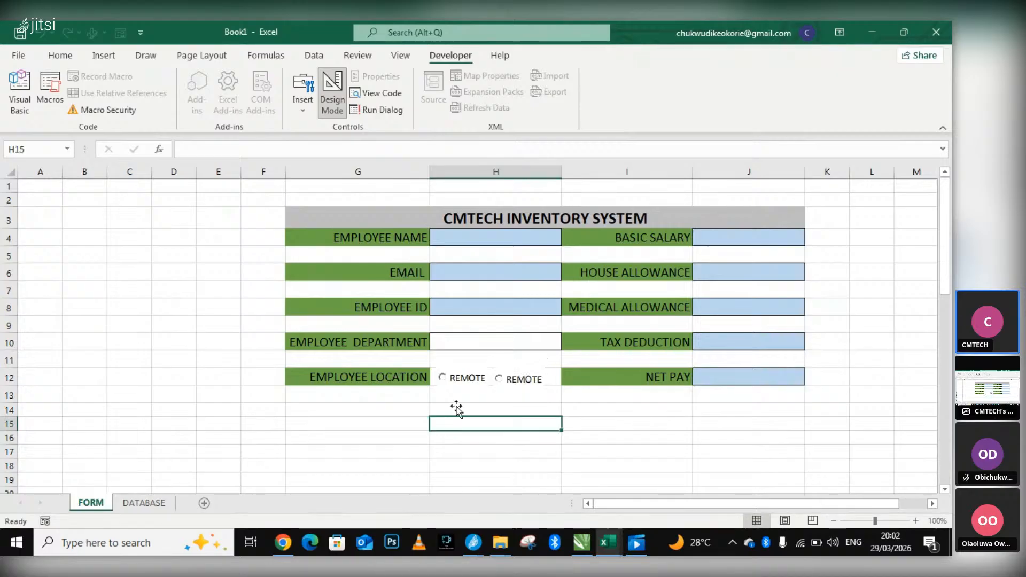
Open the REMOTE option button's click-event code, and close the Visual Basic editor without writing any code.
click(441, 377)
click(404, 380)
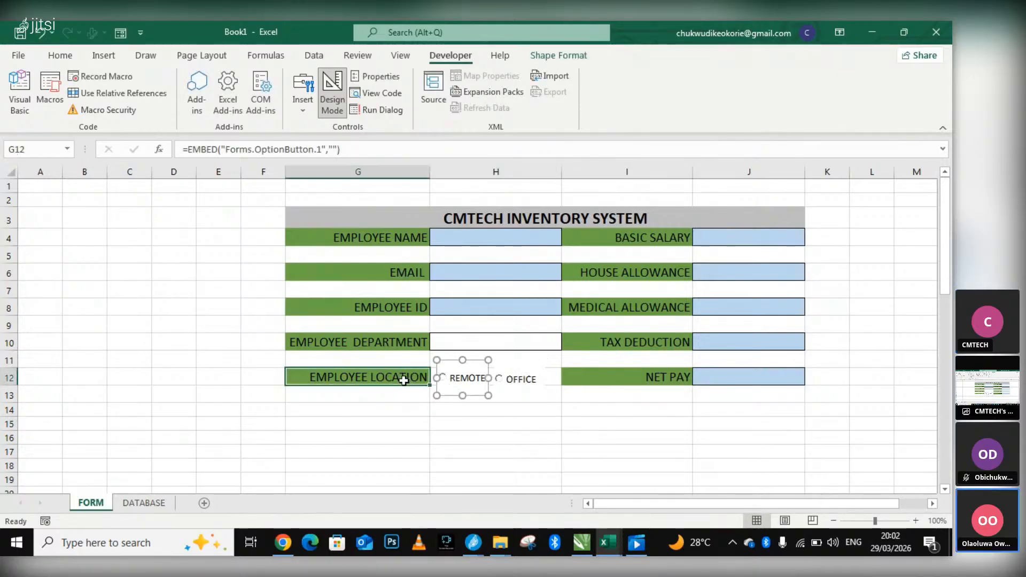
click(433, 379)
click(443, 379)
double_click(444, 378)
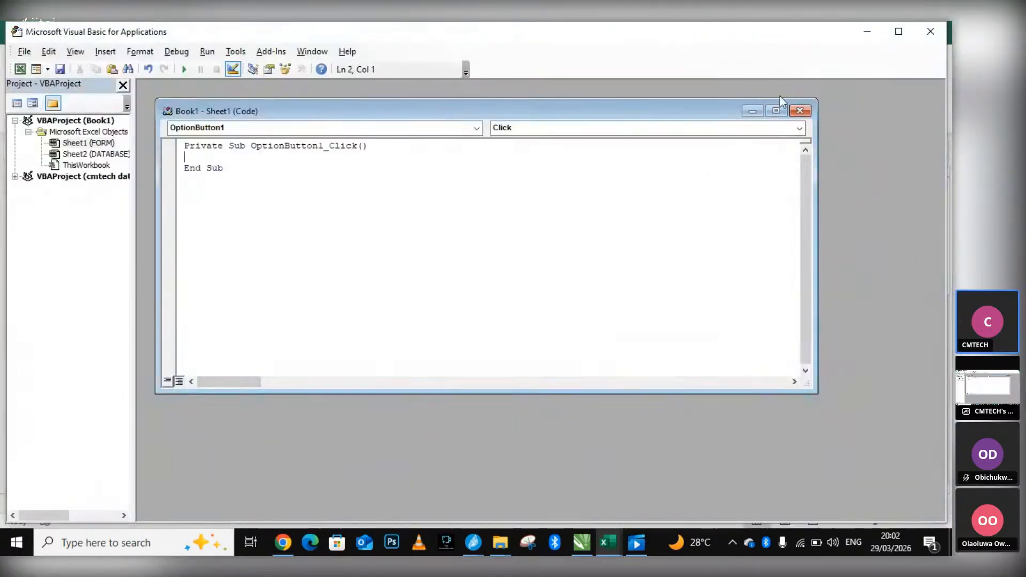
click(799, 111)
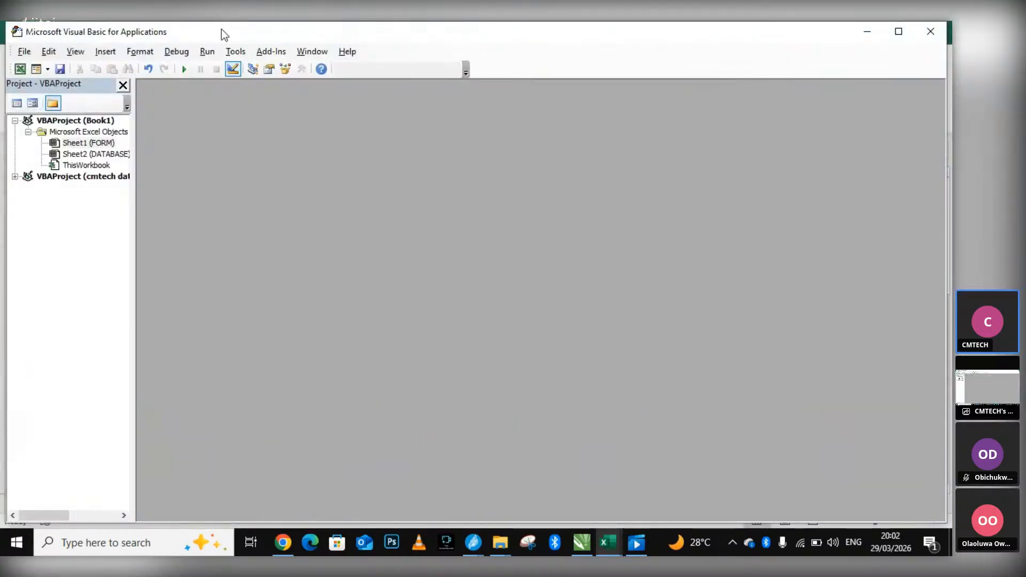
click(929, 33)
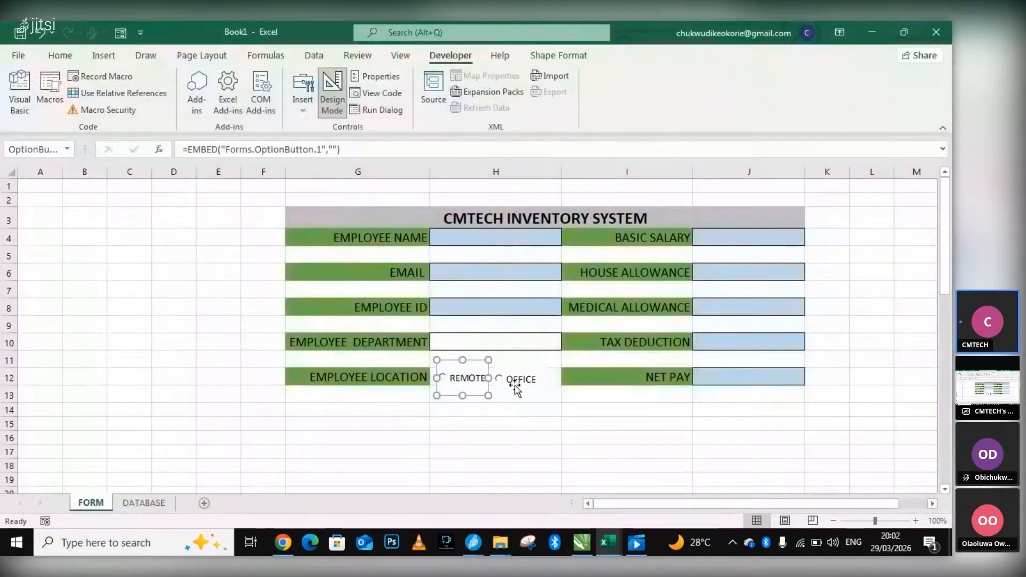
Examine the REMOTE option button's protection, positioning and alt text settings in Format Control, and close the dialog without applying changes.
click(515, 384)
scroll(505, 402, down, 2)
right_click(455, 274)
mouse_move(530, 383)
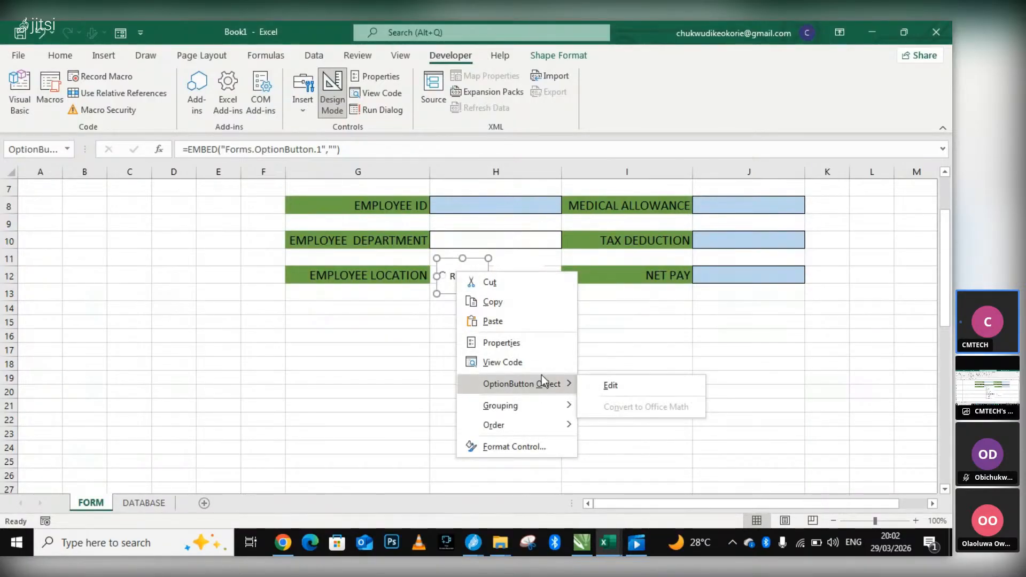
click(523, 444)
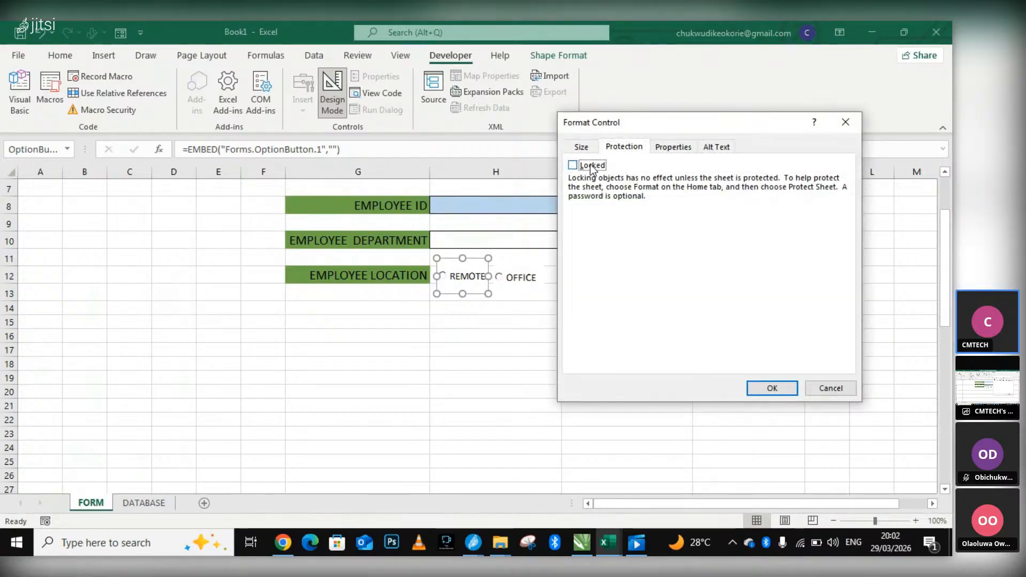
click(688, 147)
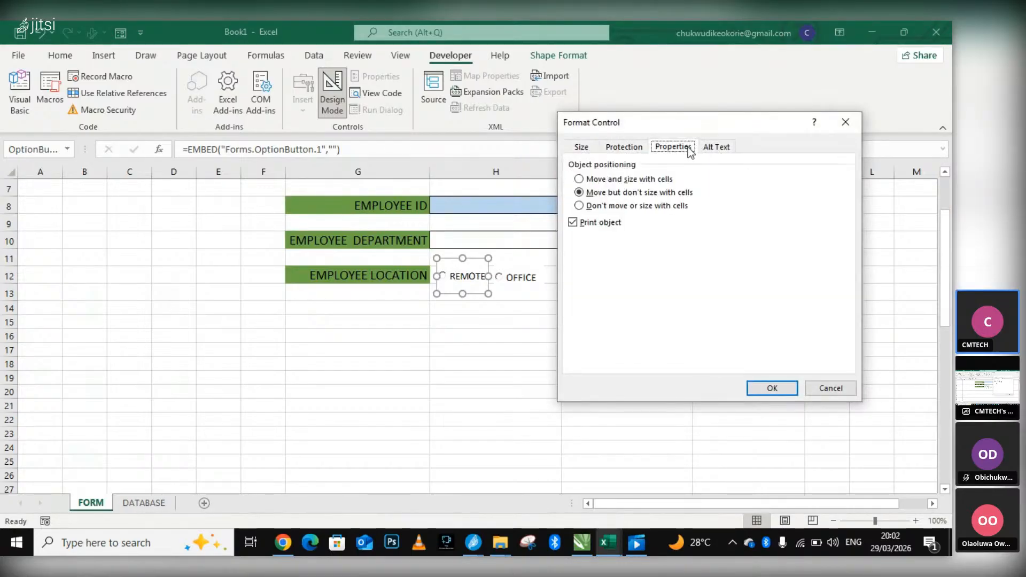
click(630, 148)
click(573, 166)
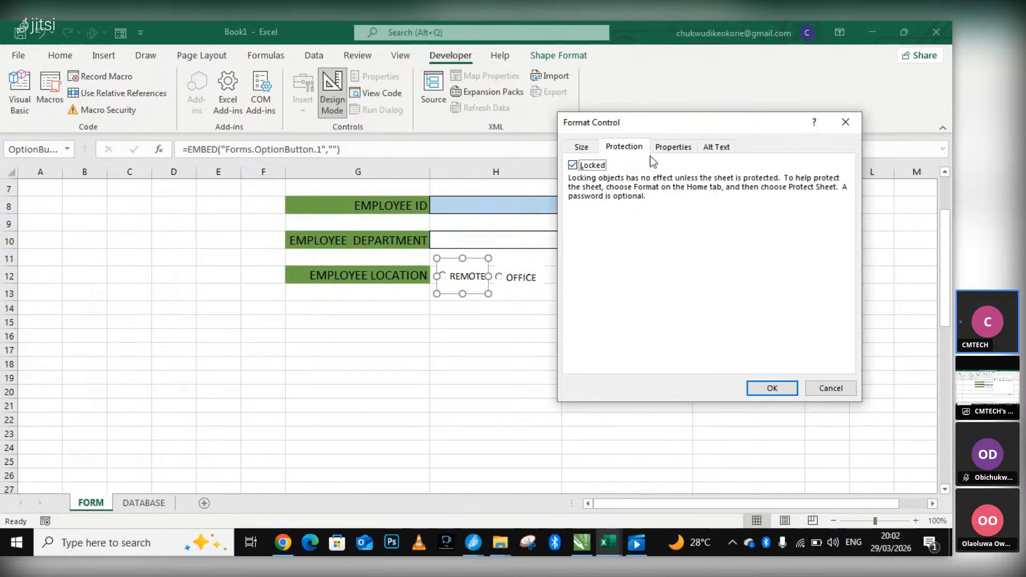
click(718, 148)
click(845, 123)
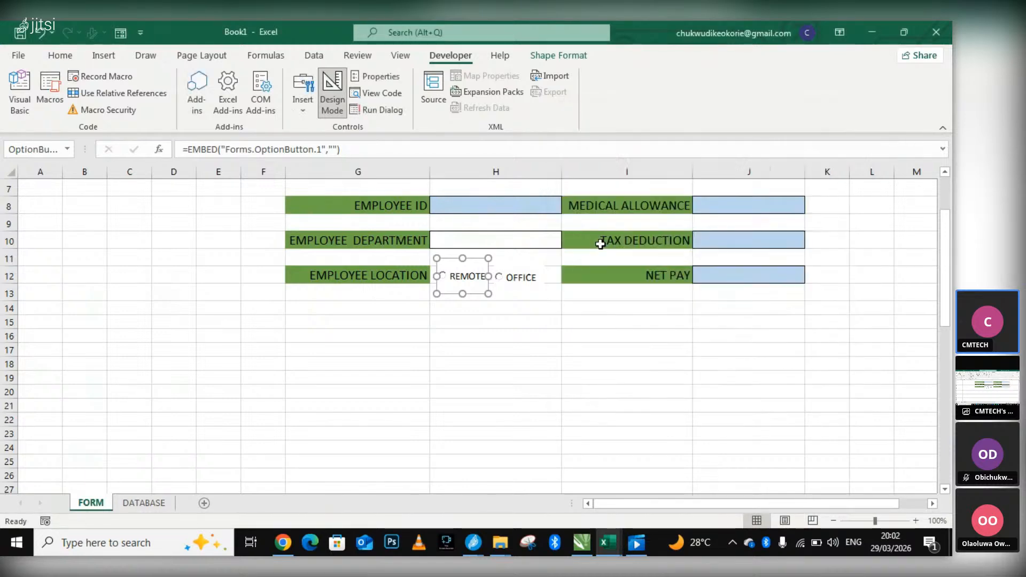
Reopen the REMOTE option button's click procedure to view it, and close both the code window and the Visual Basic editor.
scroll(331, 418, down, 11)
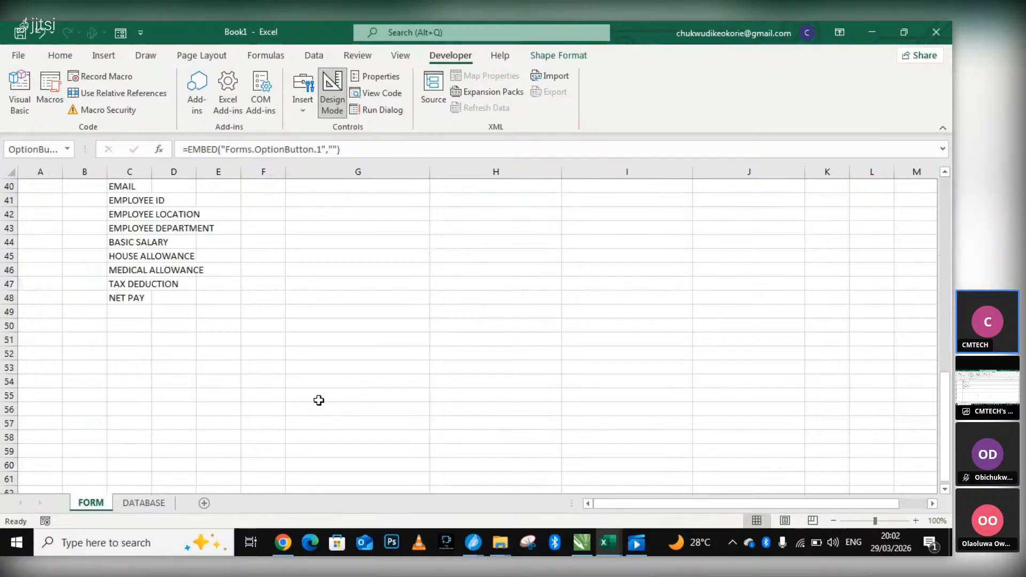
scroll(382, 284, up, 9)
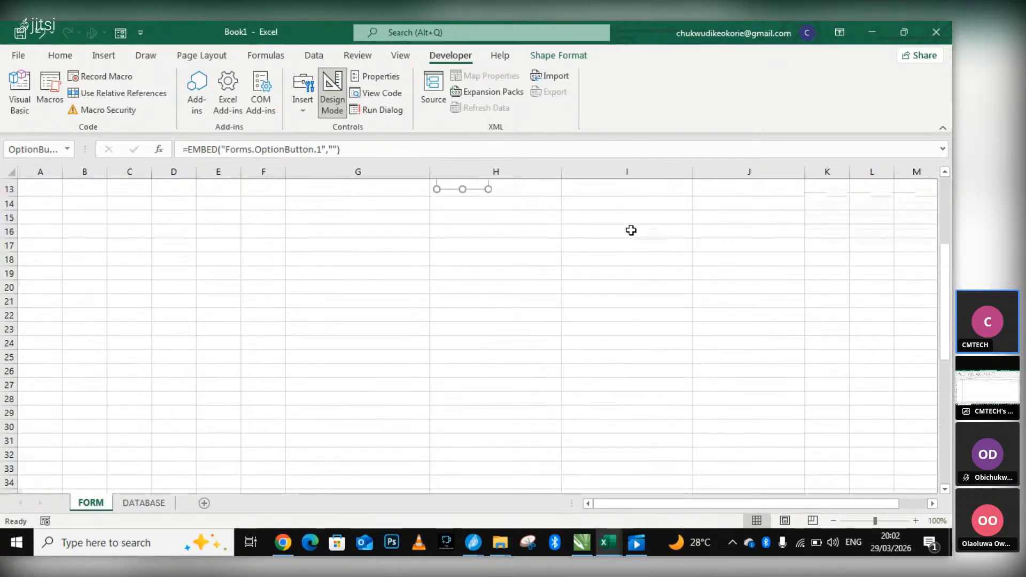
scroll(581, 229, up, 2)
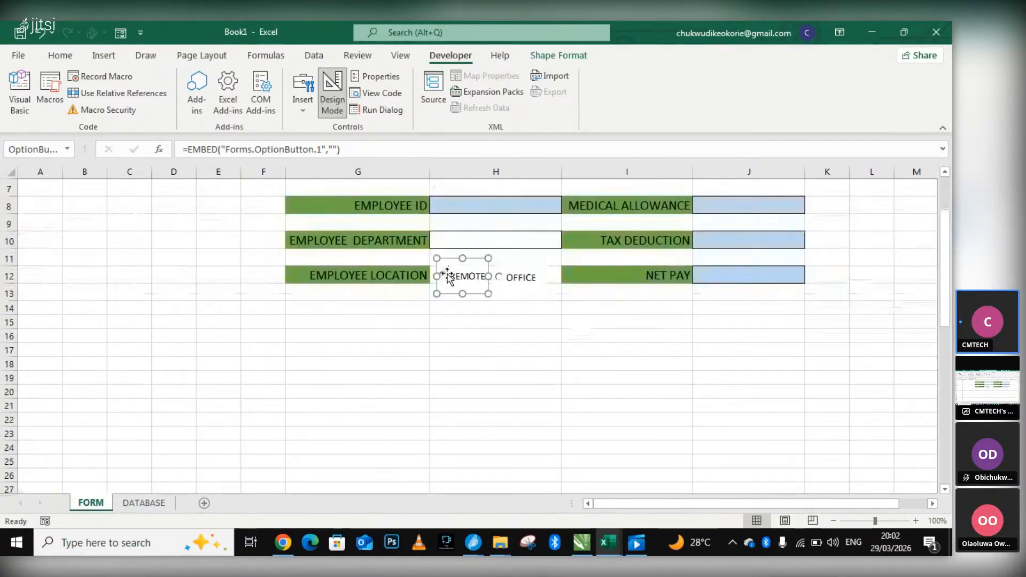
double_click(444, 278)
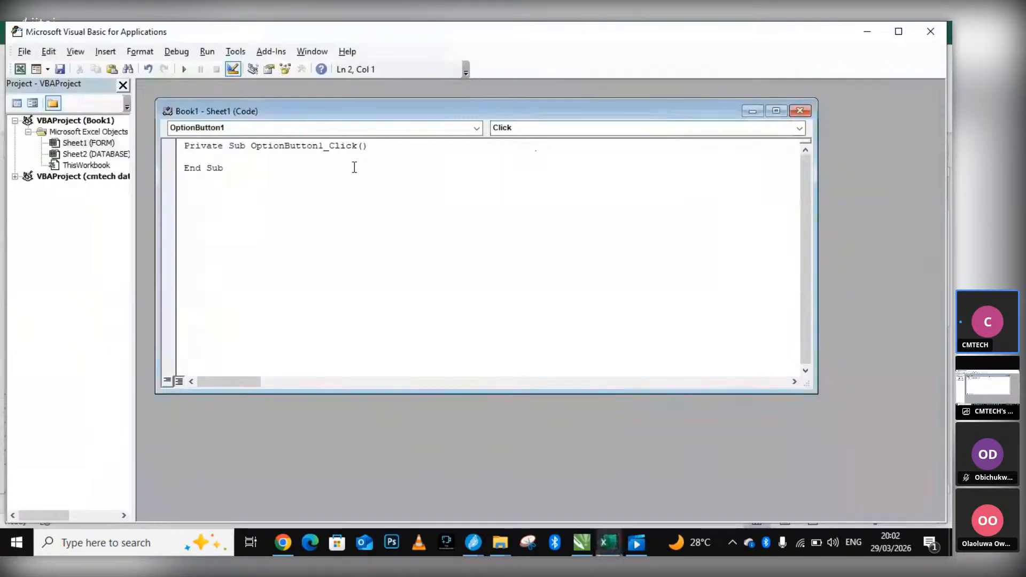
click(800, 111)
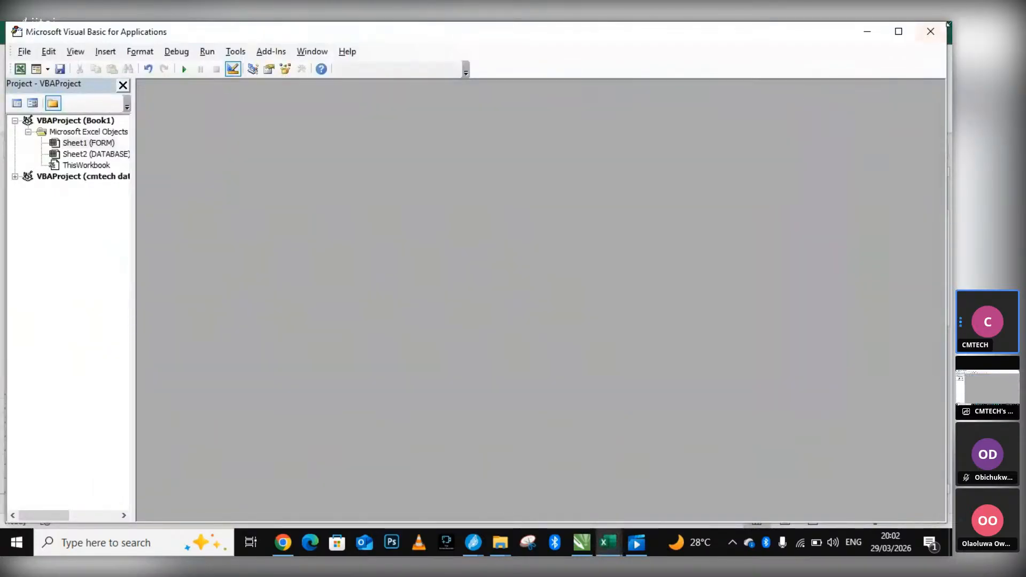
click(934, 30)
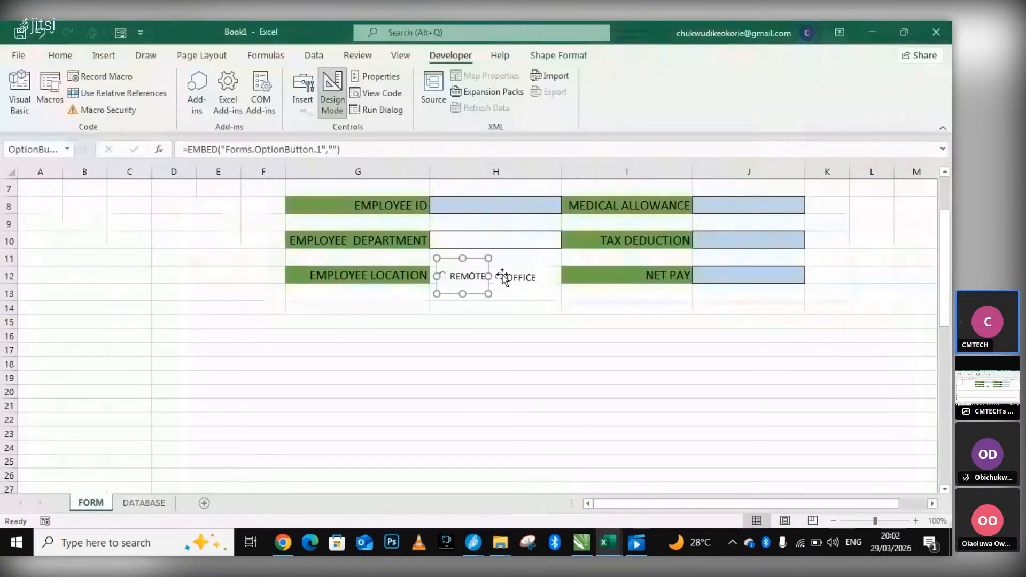
Open the OFFICE option button's click-event code, delete all code from the FORM sheet's module, and close the Visual Basic editor.
click(500, 277)
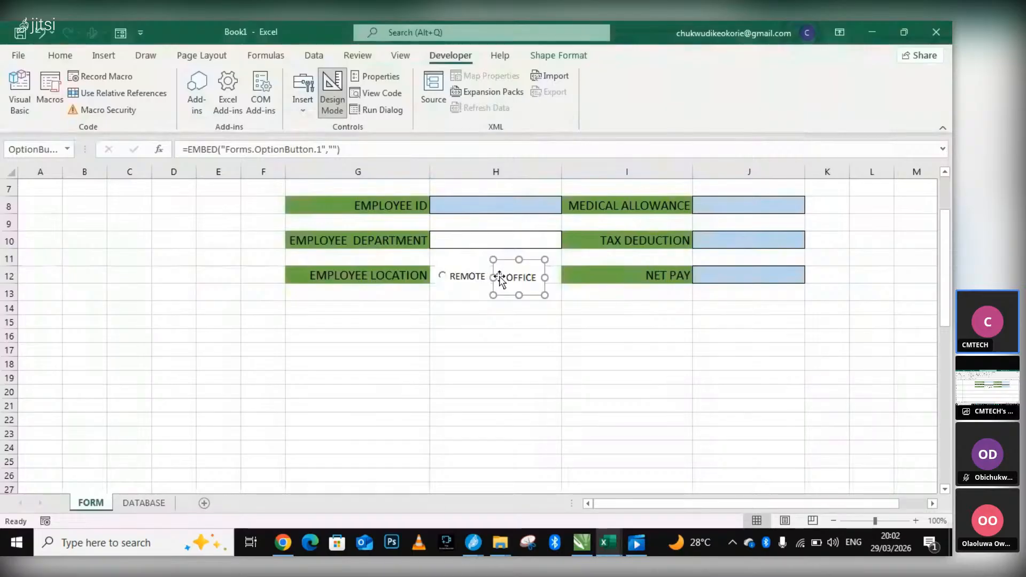
double_click(499, 278)
drag(565, 222, 109, 147)
key(Delete)
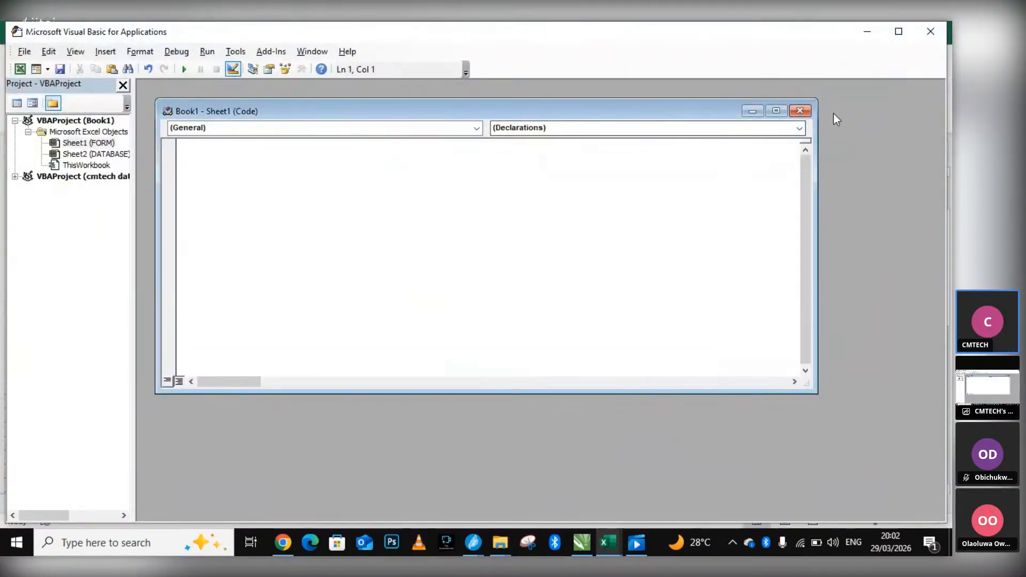
click(800, 111)
click(940, 32)
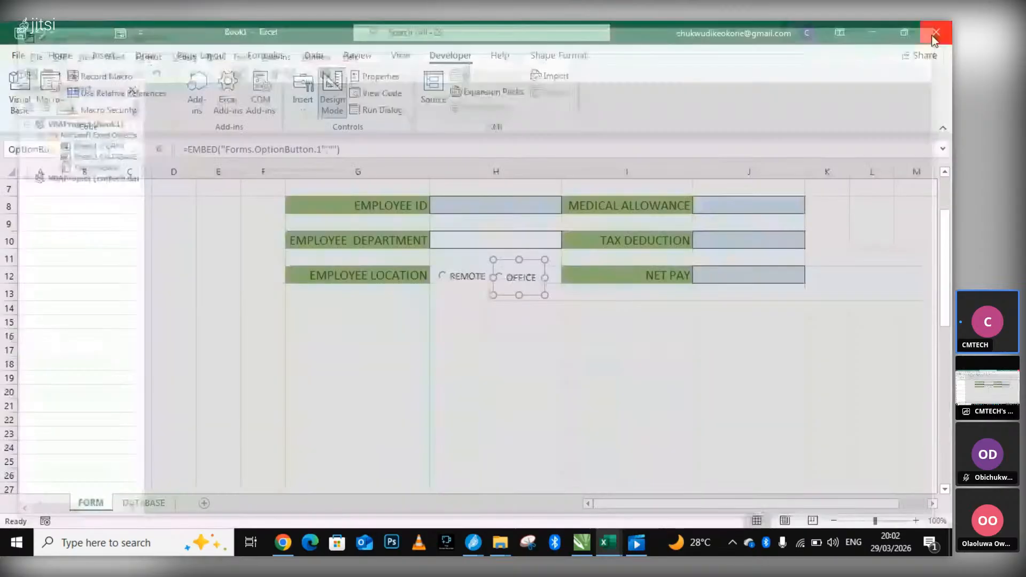
Review the employee field list in C39:C48 against the field order of the form above it.
click(448, 278)
scroll(448, 277, down, 2)
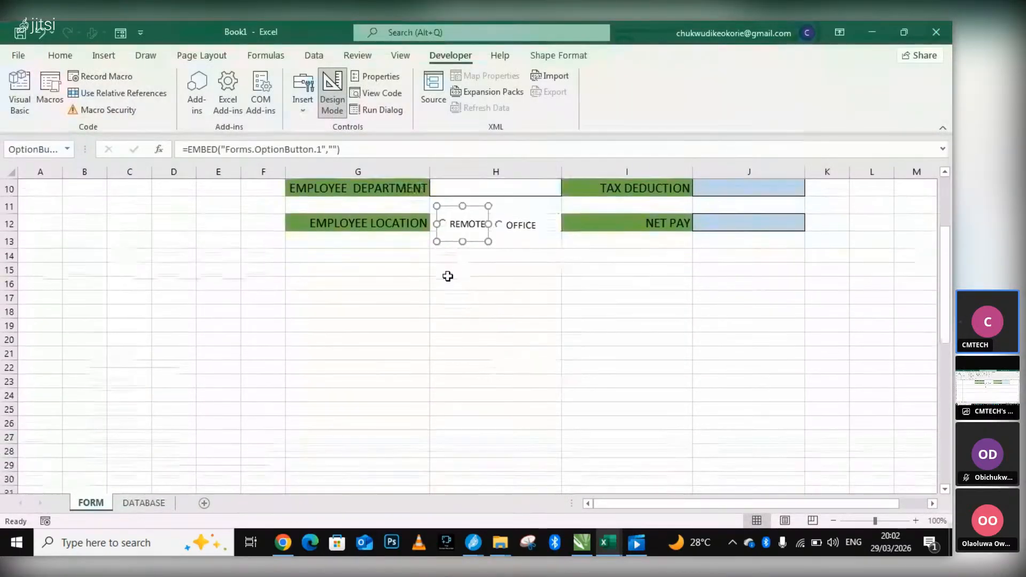
scroll(448, 276, down, 6)
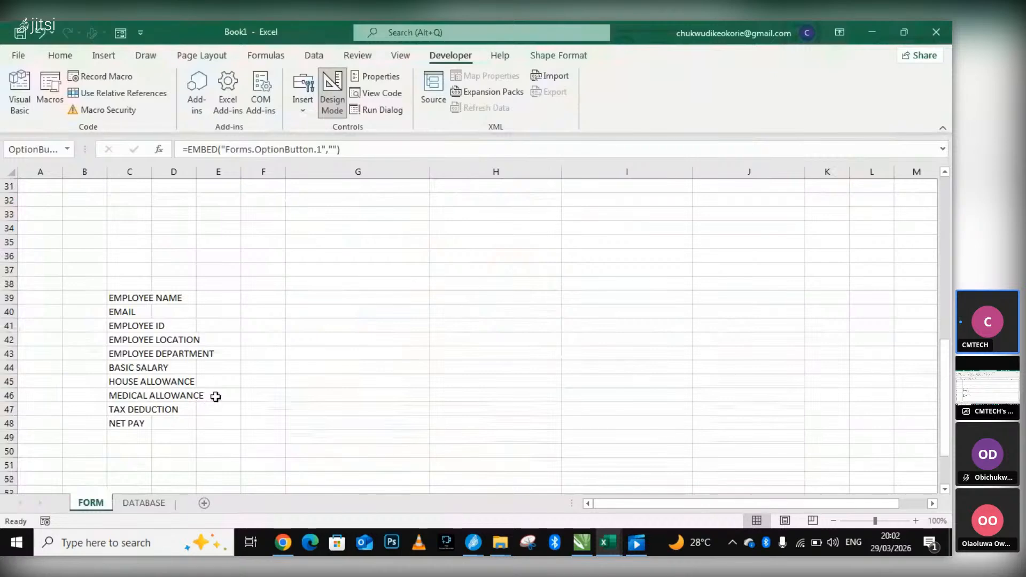
scroll(488, 275, up, 6)
scroll(475, 282, up, 2)
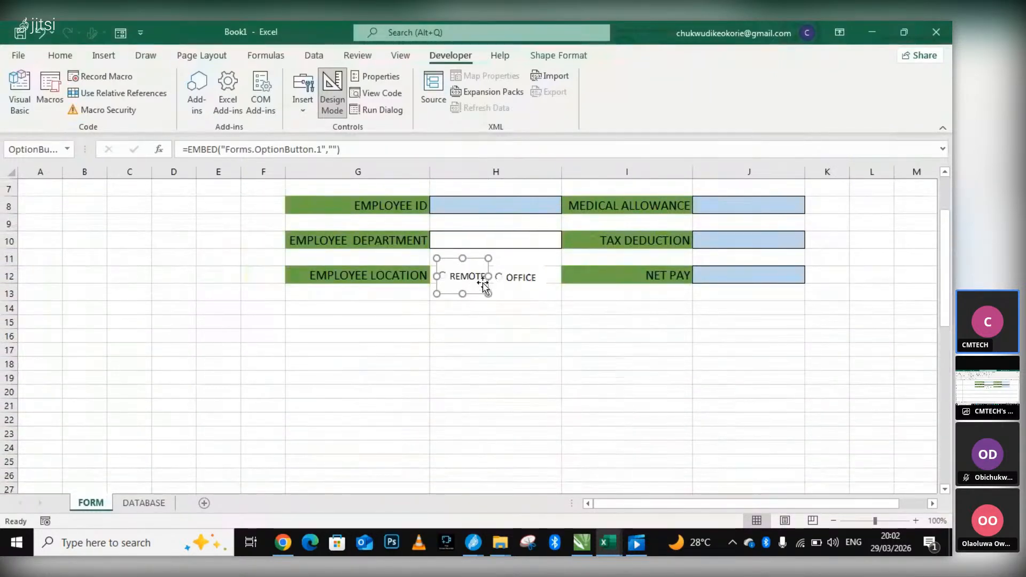
scroll(481, 284, down, 3)
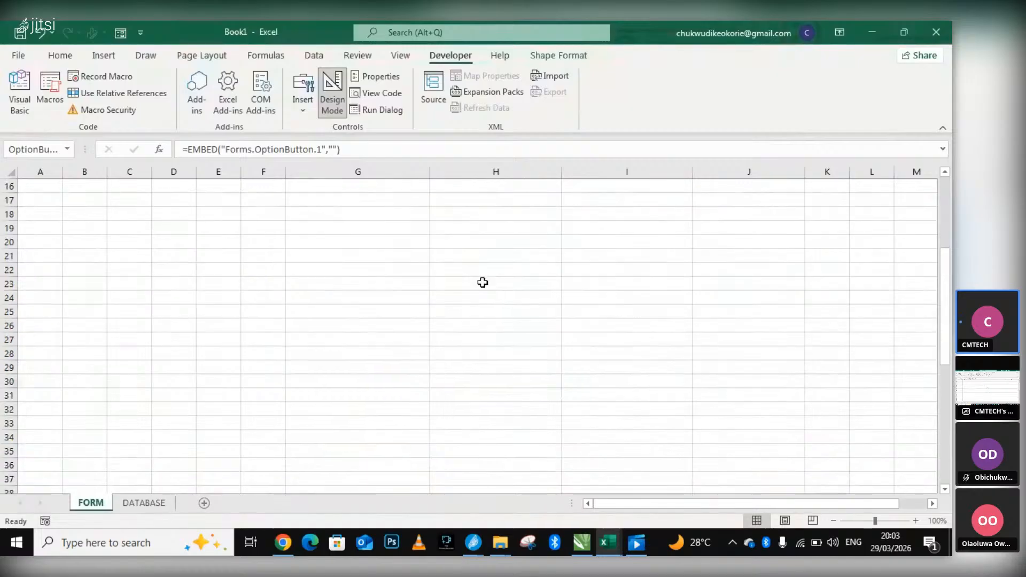
scroll(475, 287, down, 3)
scroll(225, 433, down, 3)
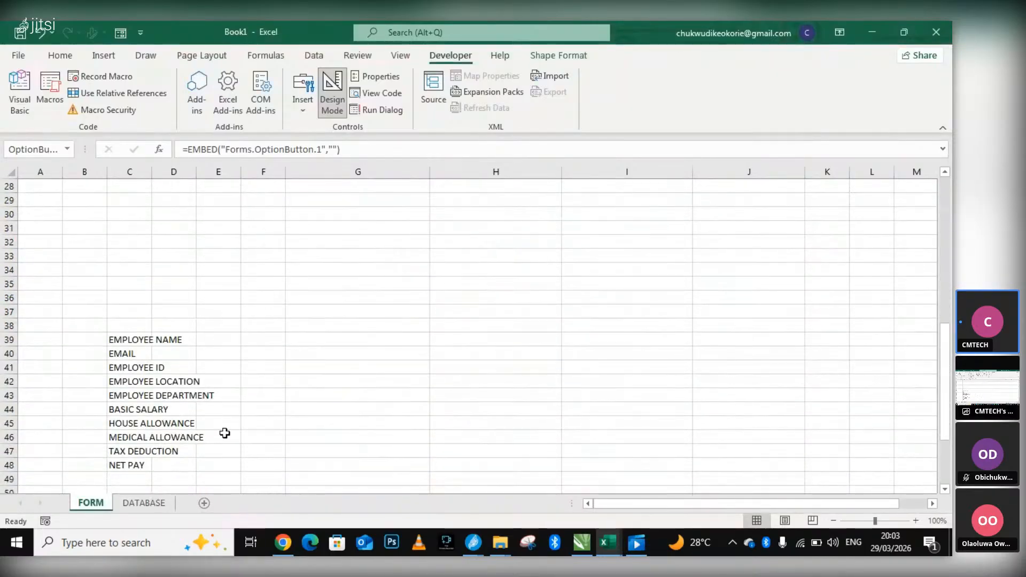
scroll(160, 439, down, 3)
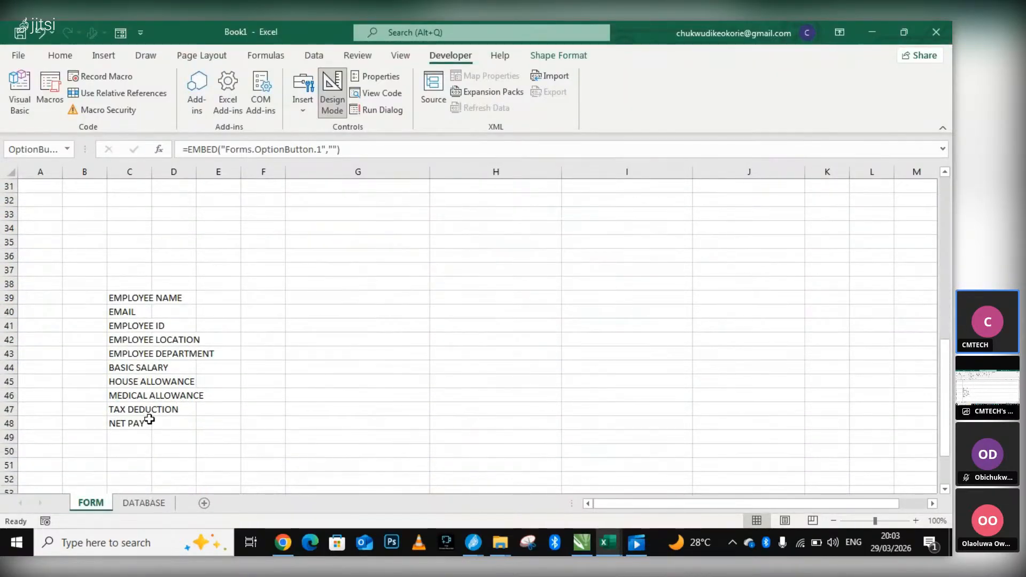
Cut the word LOCATION from C42 and replace DEPARTMENT with it in C43, so C43 reads EMPLOYEE LOCATION.
double_click(174, 342)
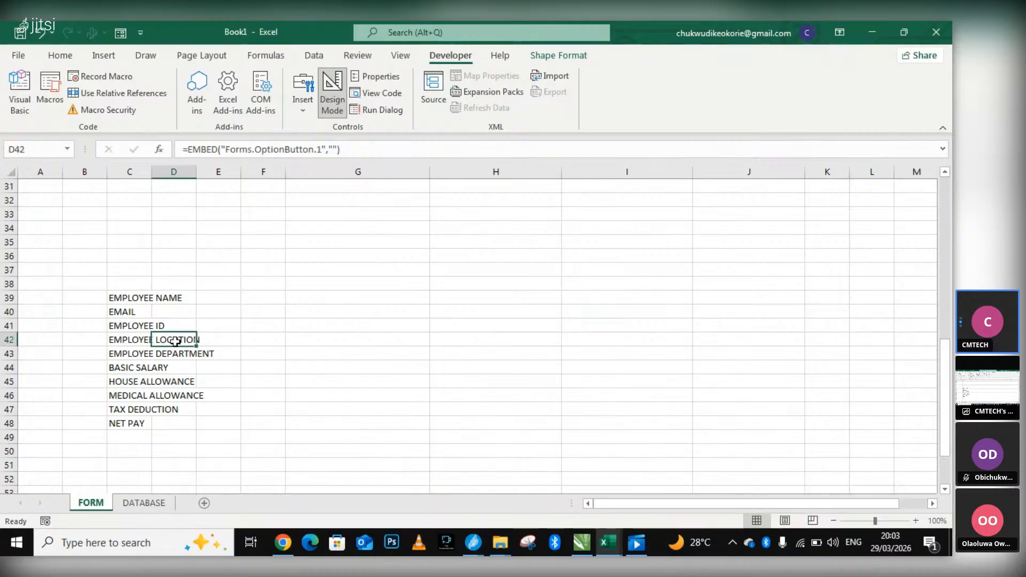
click(204, 341)
click(141, 341)
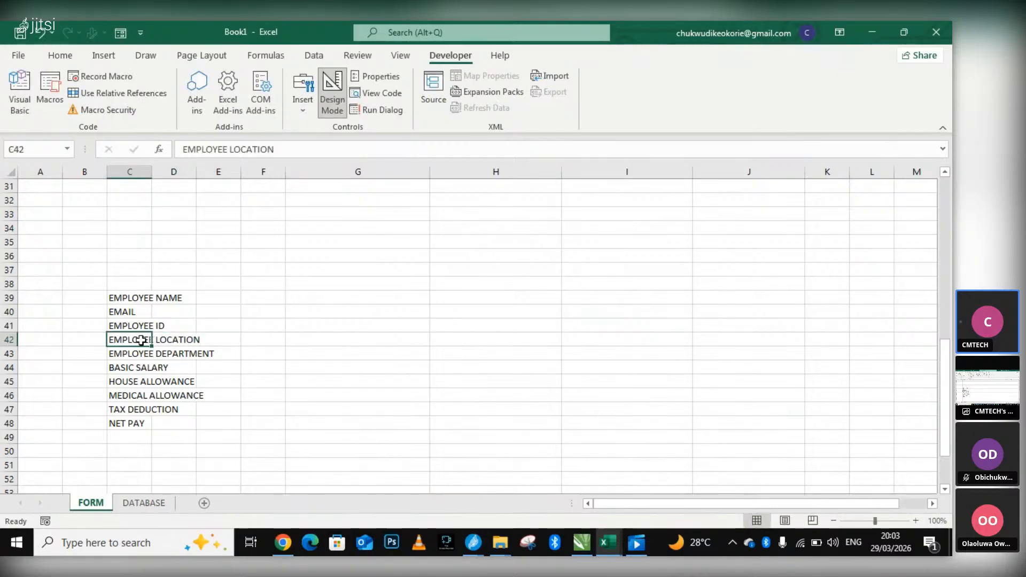
double_click(158, 341)
drag(156, 341, 202, 342)
key(ctrl+c)
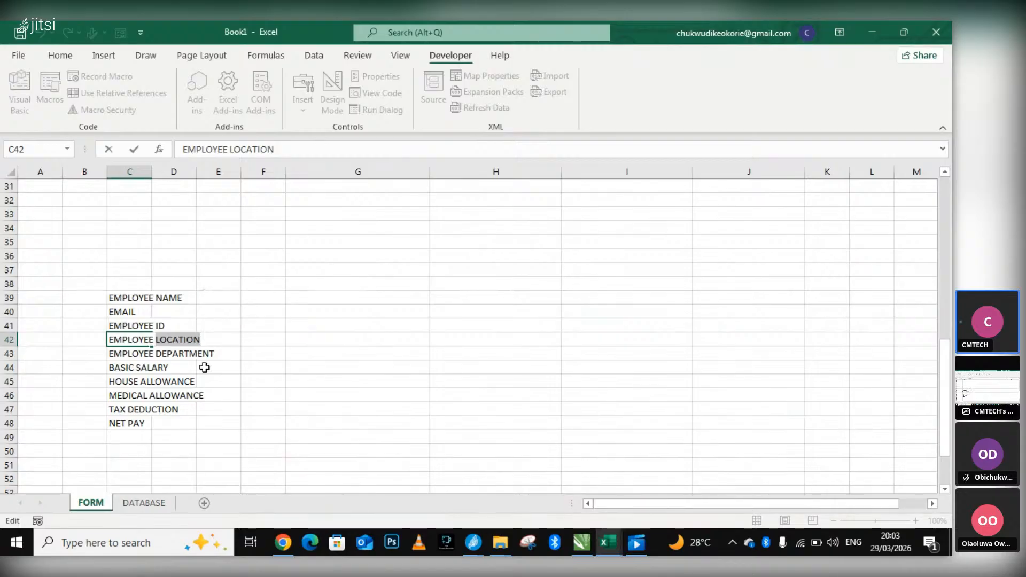
key(BackSpace)
click(149, 354)
double_click(156, 355)
key(ctrl+v)
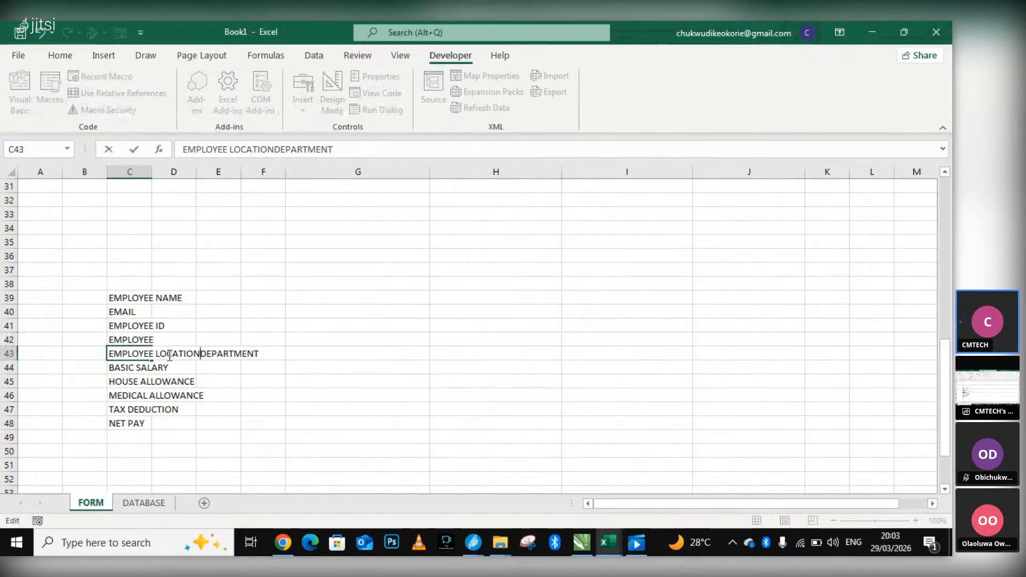
drag(209, 355, 262, 355)
key(ctrl+c)
key(BackSpace)
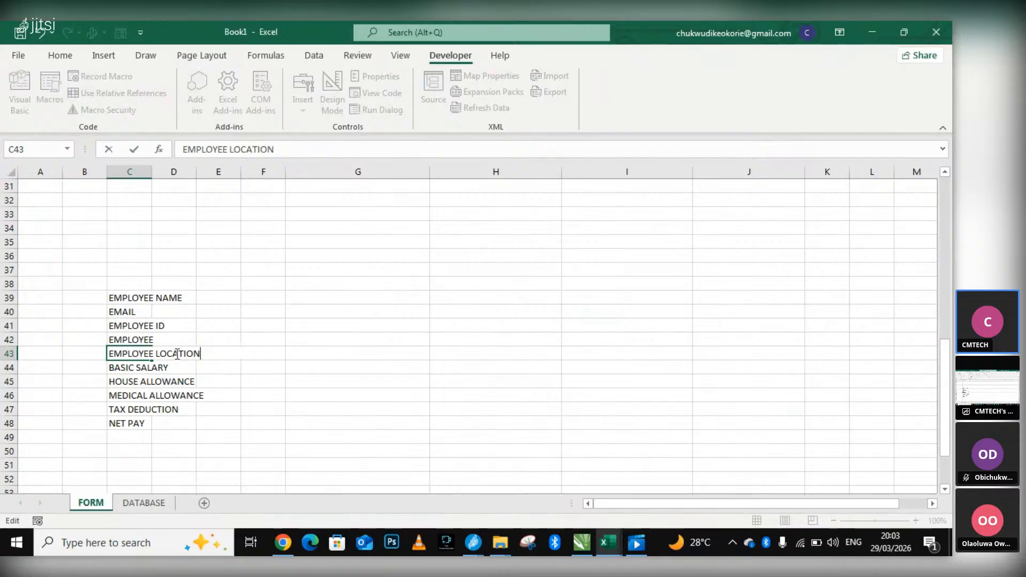
Complete the field name in C42 as EMPLOYEE DEPARTMENT.
click(154, 337)
double_click(152, 339)
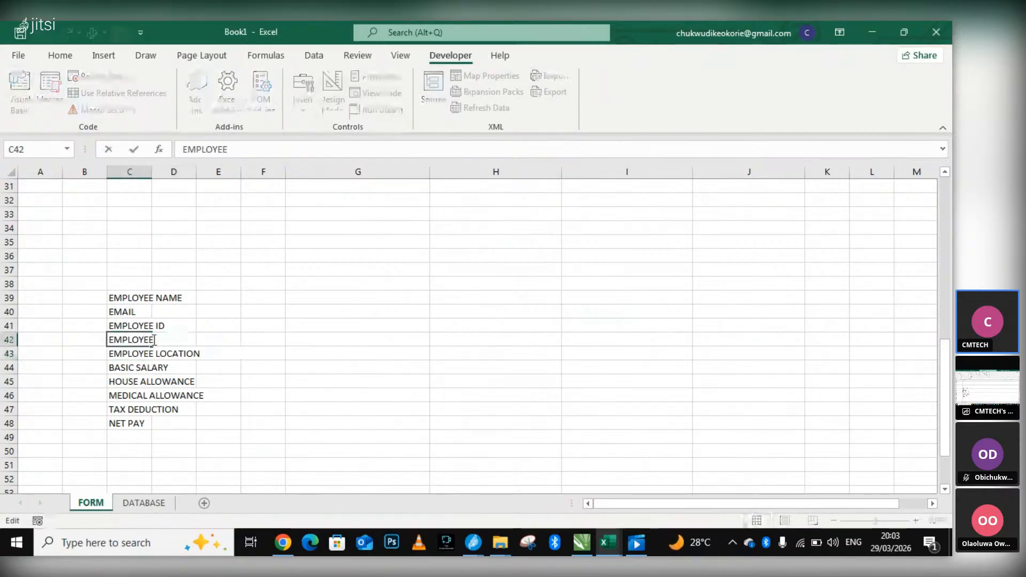
key(ctrl+v)
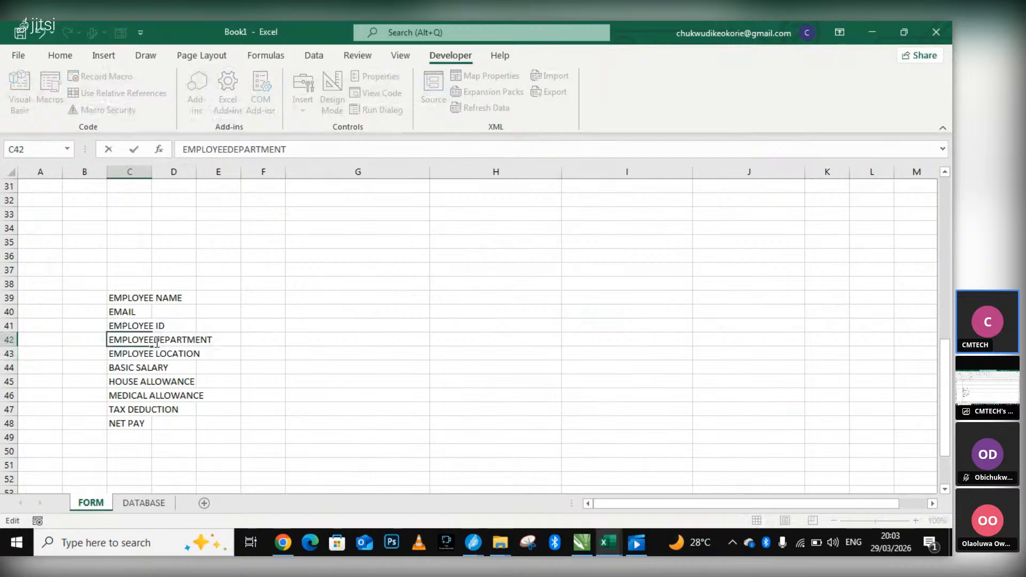
click(305, 366)
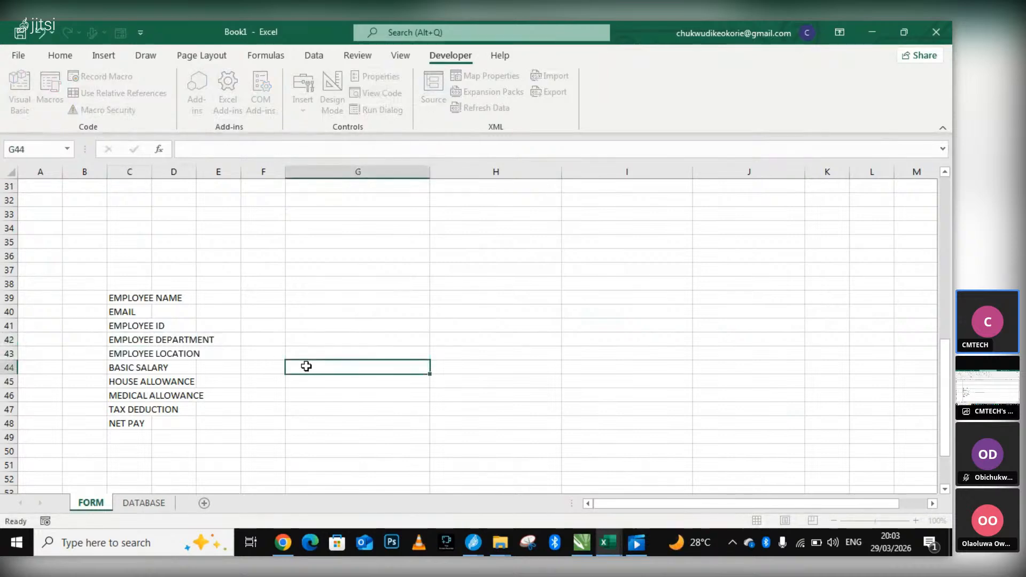
Turn off Locked in the REMOTE option button's Format Control protection settings and apply it.
scroll(251, 387, up, 2)
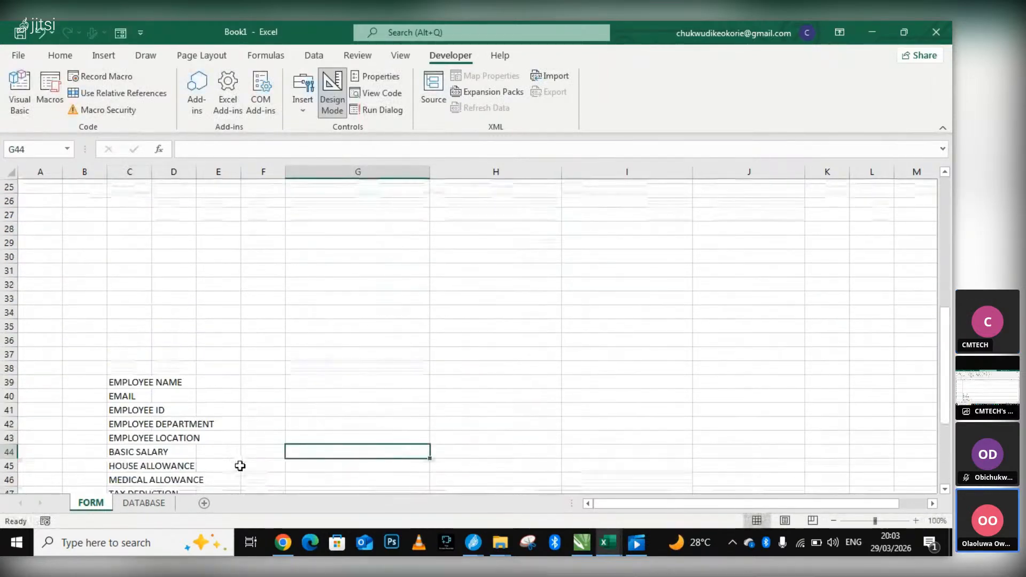
click(235, 439)
scroll(444, 242, up, 2)
scroll(451, 240, up, 3)
scroll(451, 240, up, 2)
right_click(477, 330)
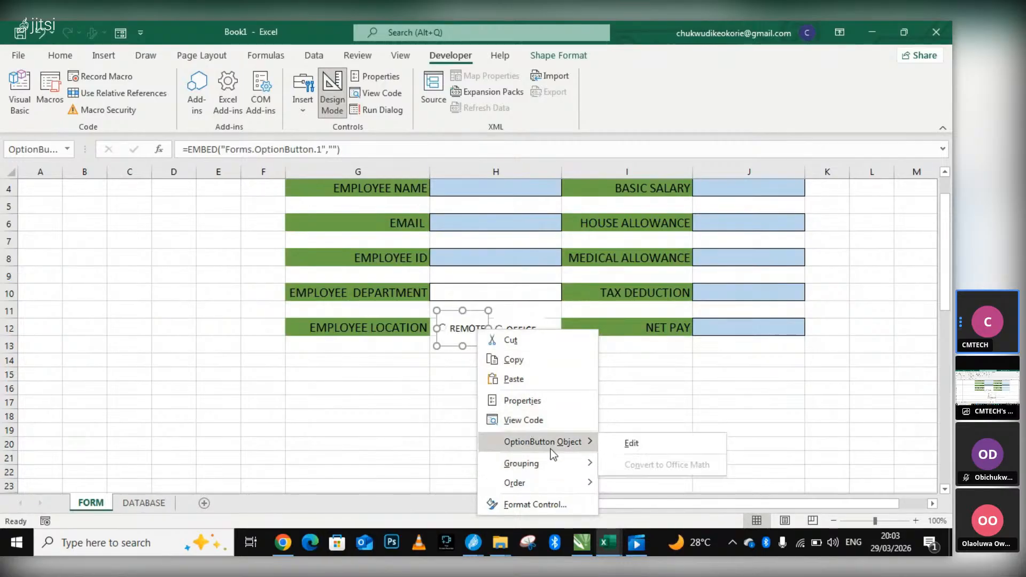
click(546, 505)
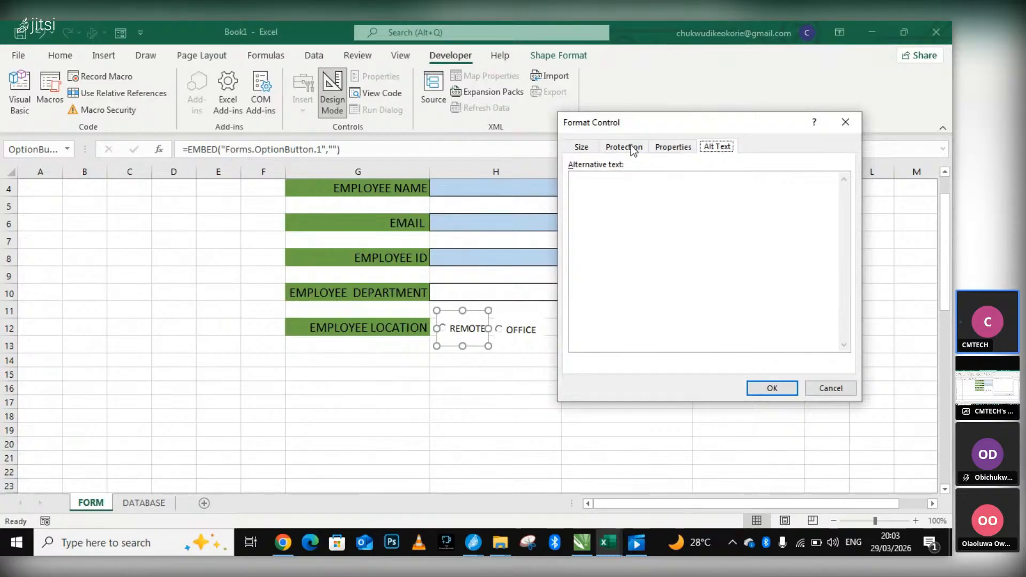
click(584, 149)
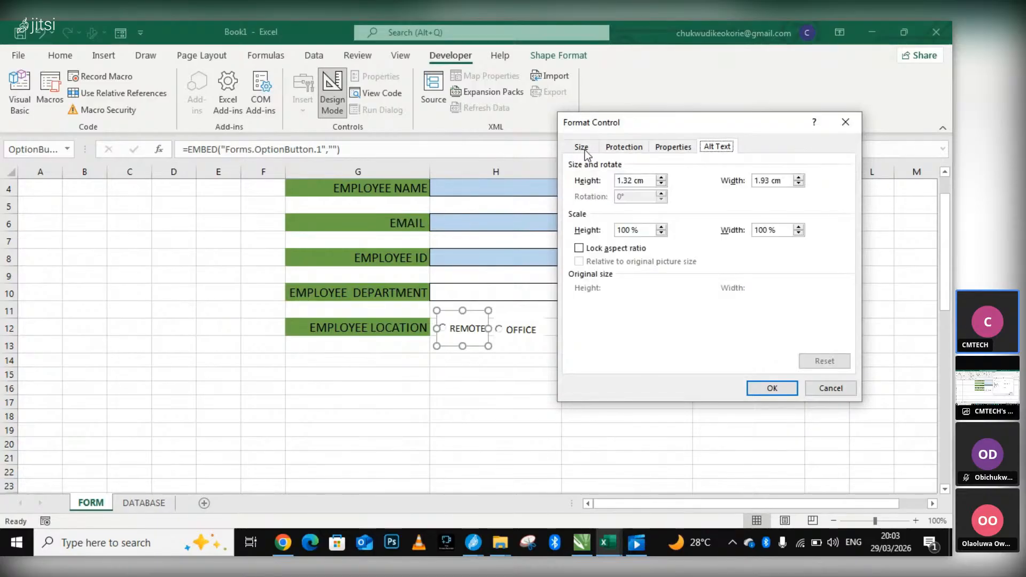
click(636, 150)
click(673, 147)
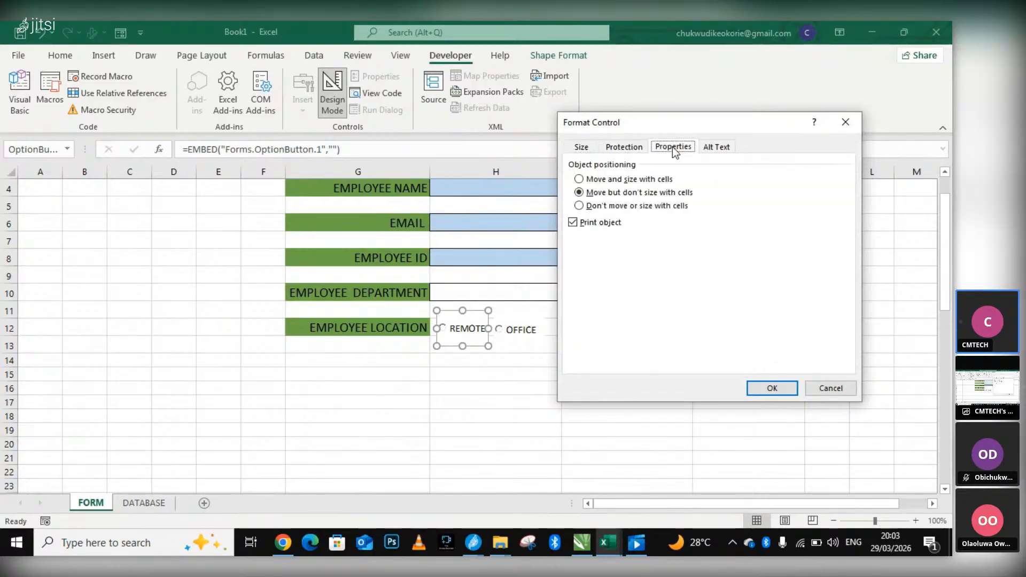
click(620, 148)
click(589, 166)
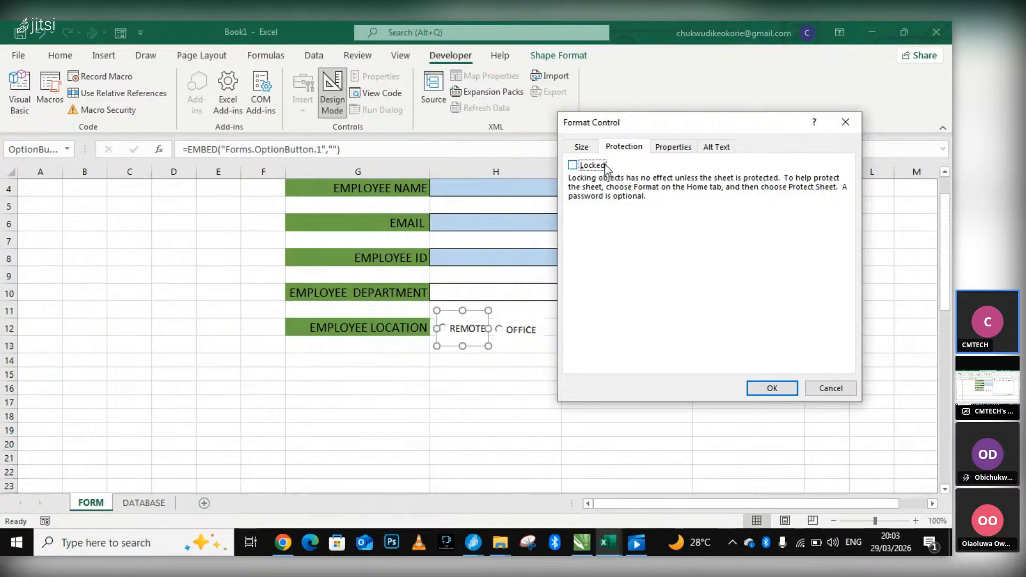
click(770, 386)
click(516, 360)
click(504, 332)
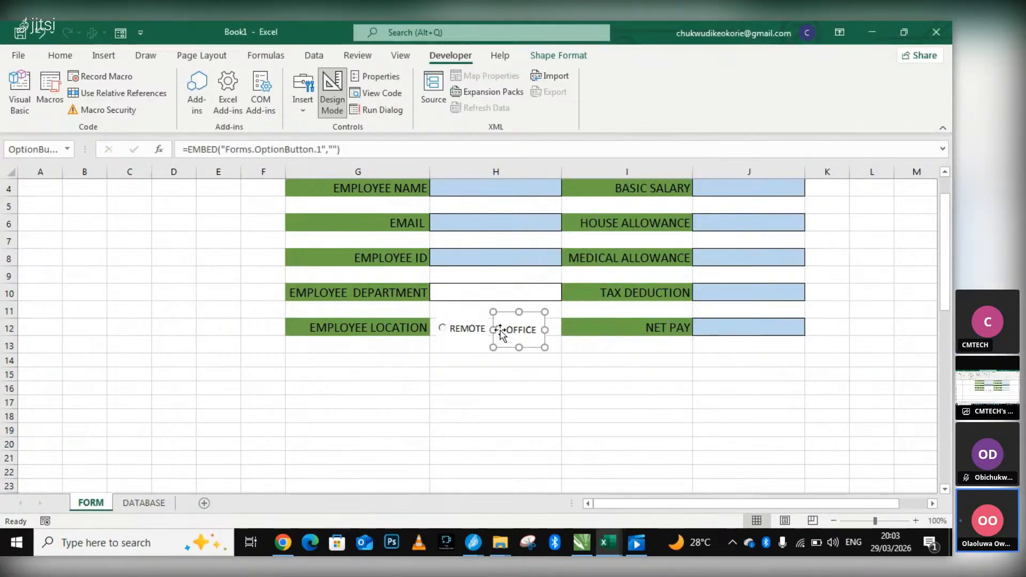
click(459, 330)
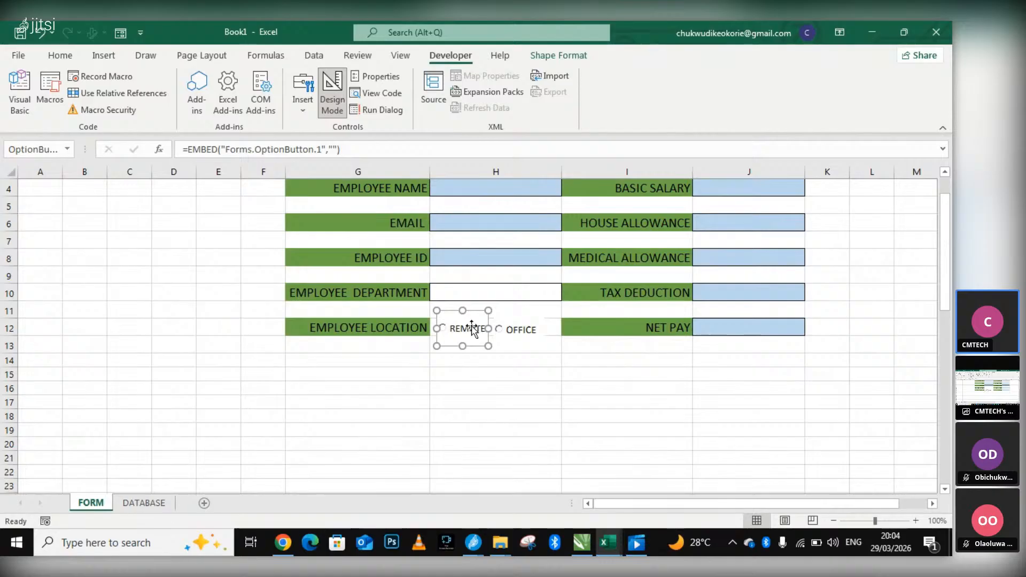
scroll(470, 328, down, 2)
scroll(469, 327, up, 1)
scroll(468, 327, down, 7)
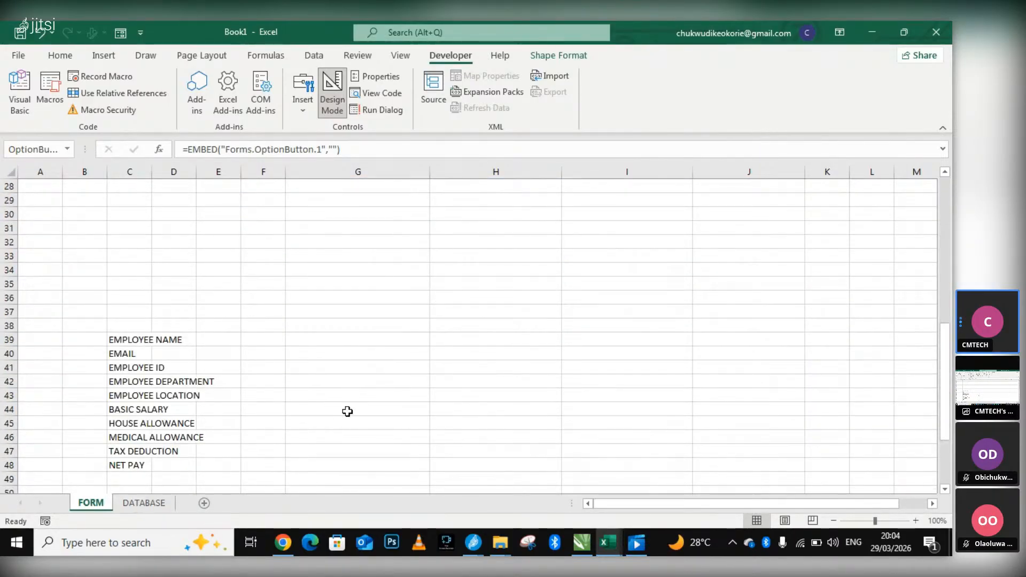
scroll(347, 411, up, 7)
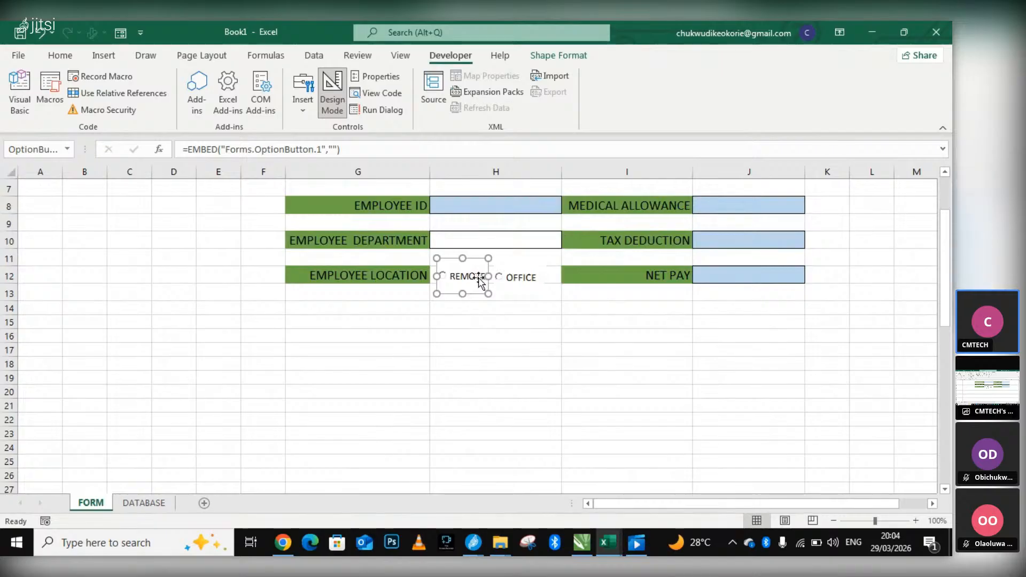
Open the REMOTE option button's caption for editing, and leave it without making changes.
right_click(480, 279)
mouse_move(546, 391)
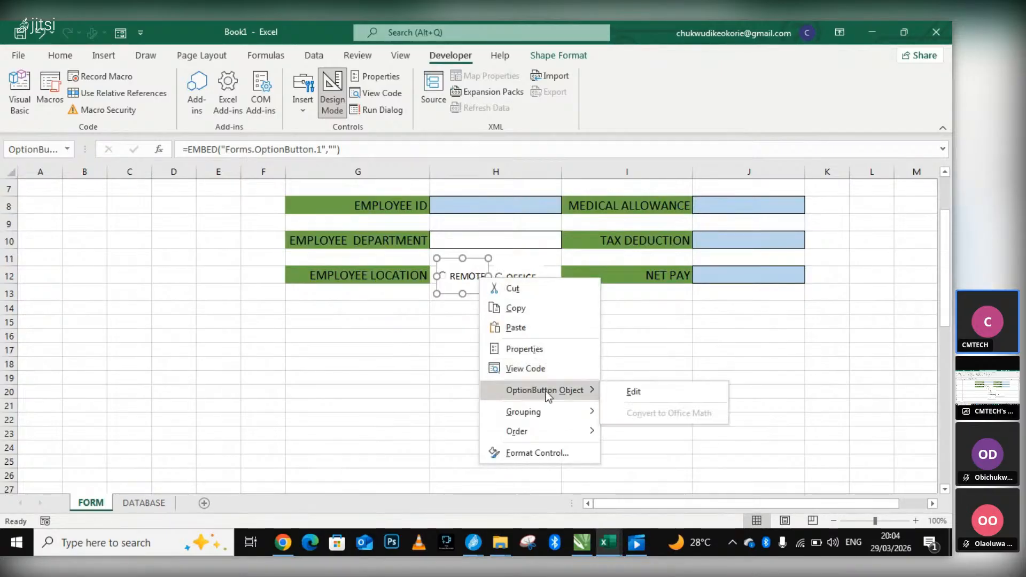
click(633, 392)
click(569, 357)
click(481, 278)
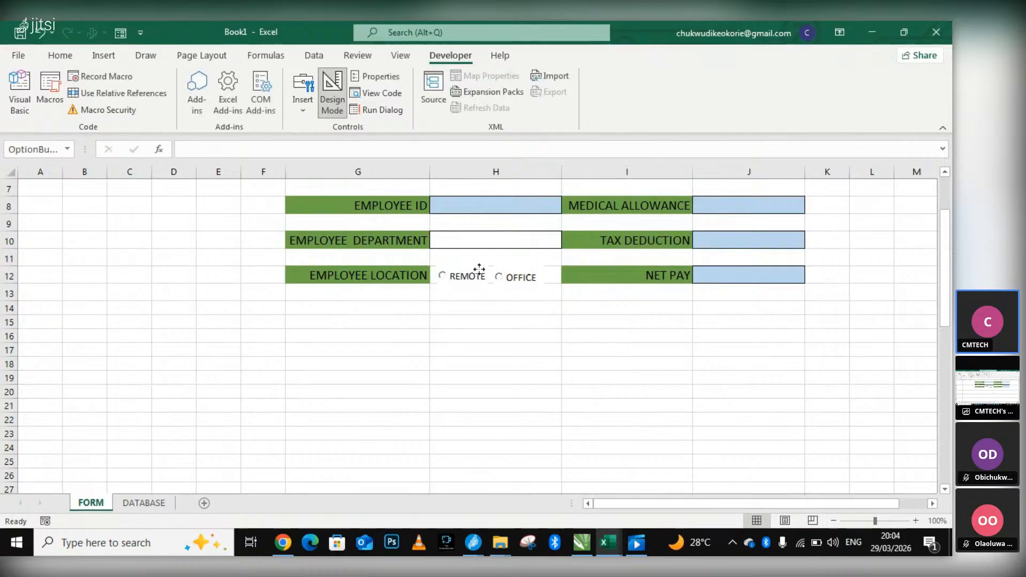
Examine the REMOTE option button's alt text, positioning, size and protection settings in Format Control, and accept the dialog with Locked enabled.
right_click(481, 275)
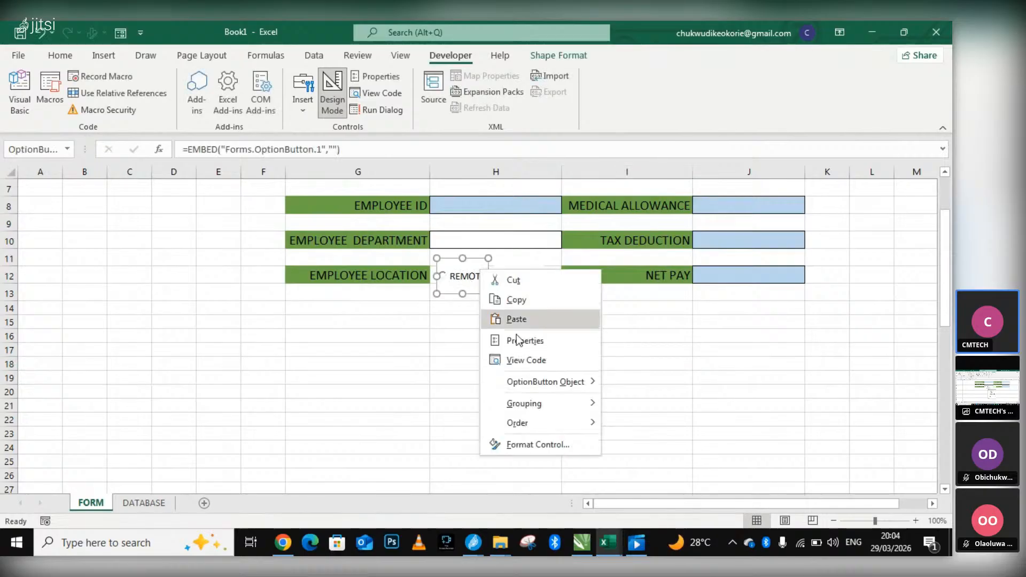
click(537, 445)
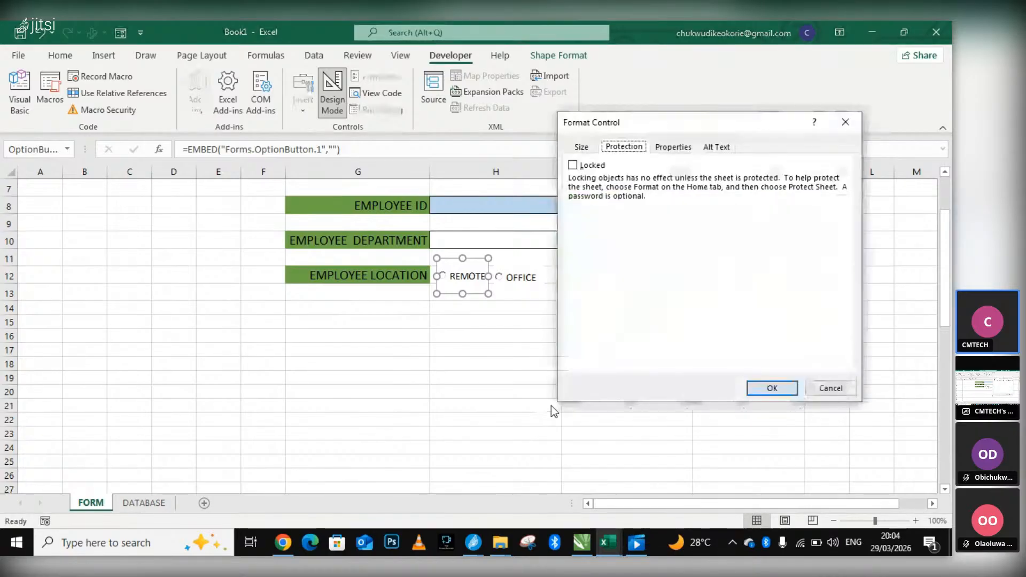
click(674, 147)
click(716, 147)
click(674, 147)
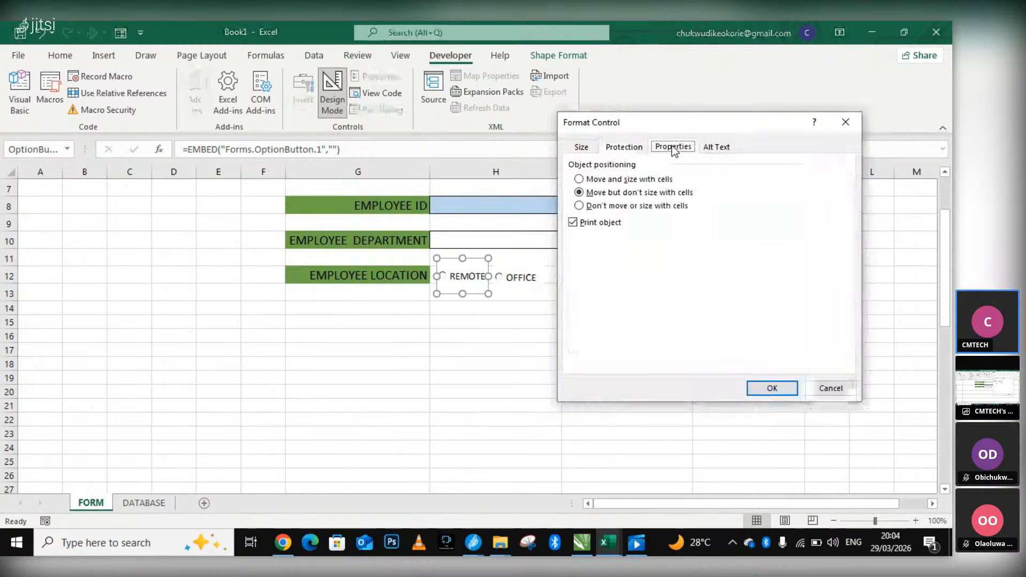
click(584, 147)
click(624, 147)
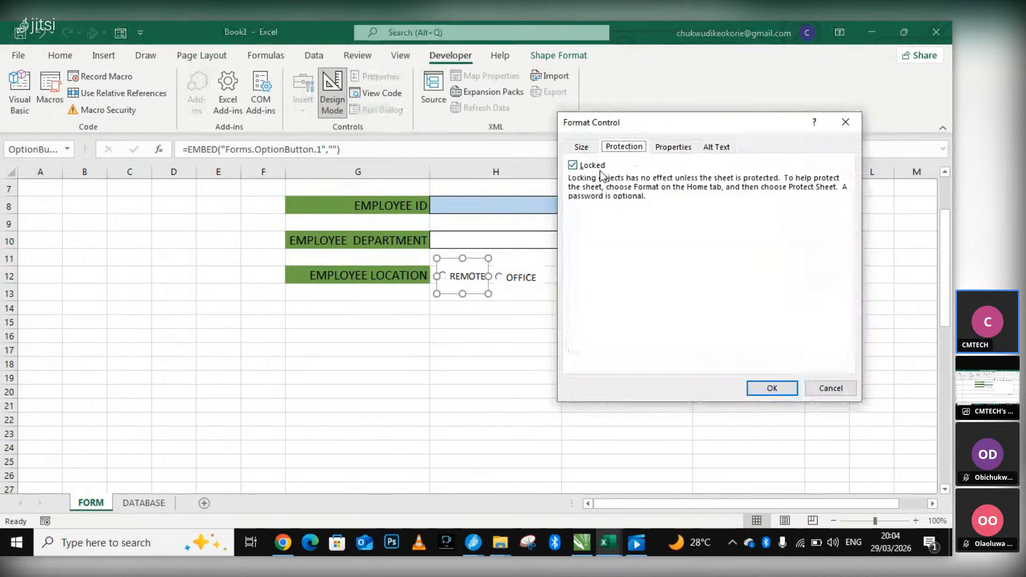
click(781, 388)
Enter the REMOTE option button's text editing mode again, and exit with the caption unchanged.
right_click(462, 282)
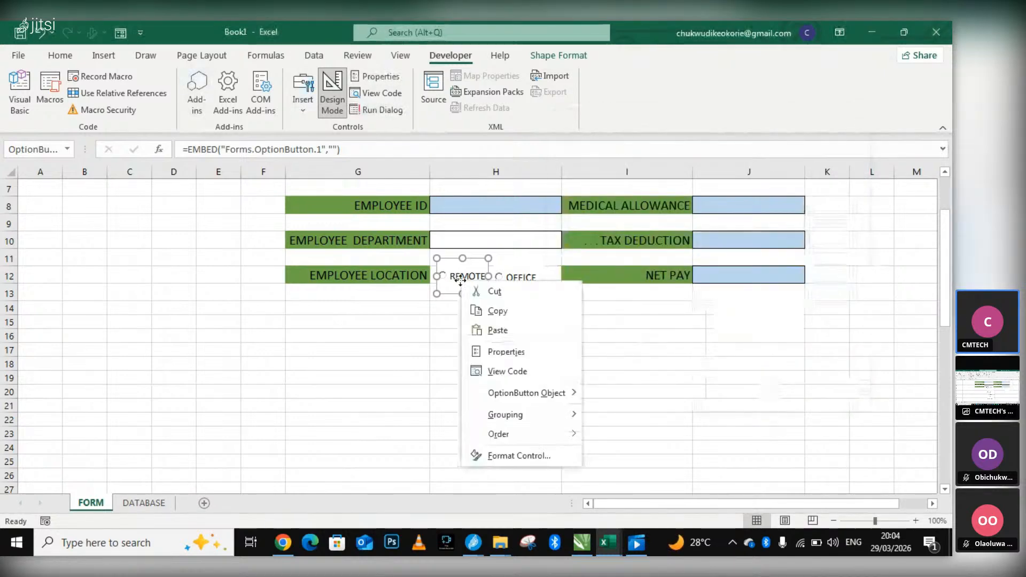
mouse_move(535, 393)
click(610, 393)
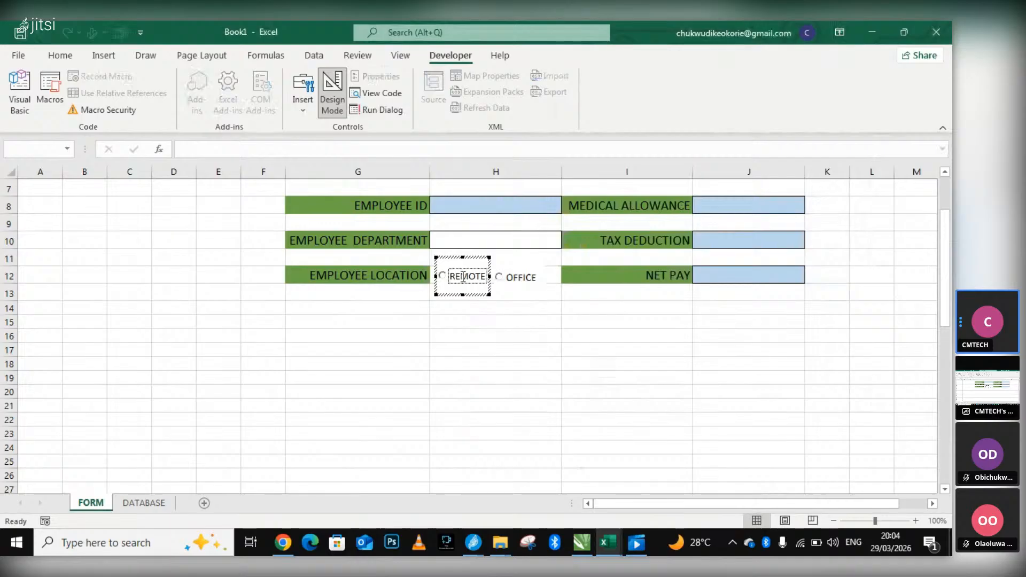
click(517, 320)
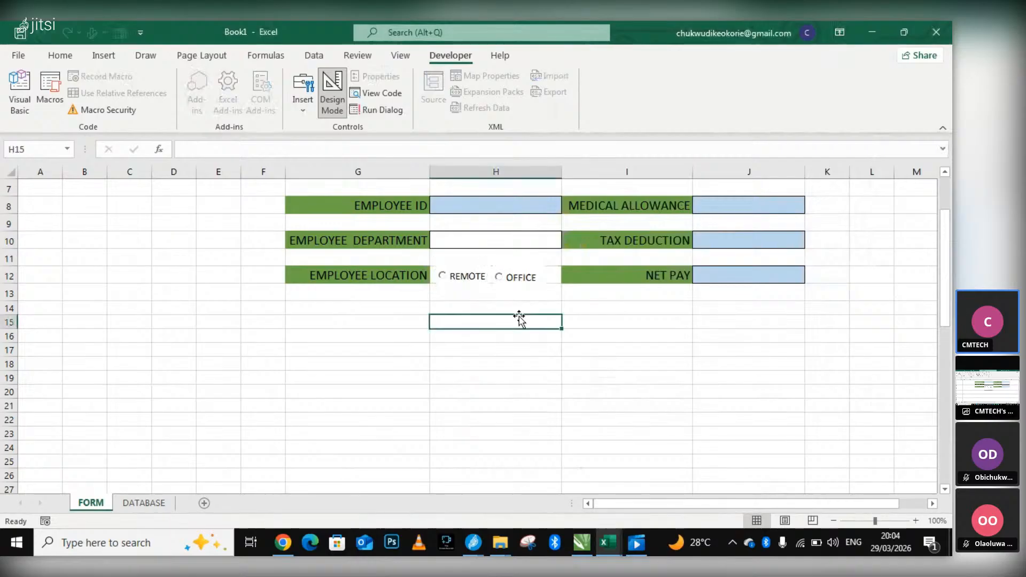
click(479, 278)
right_click(479, 277)
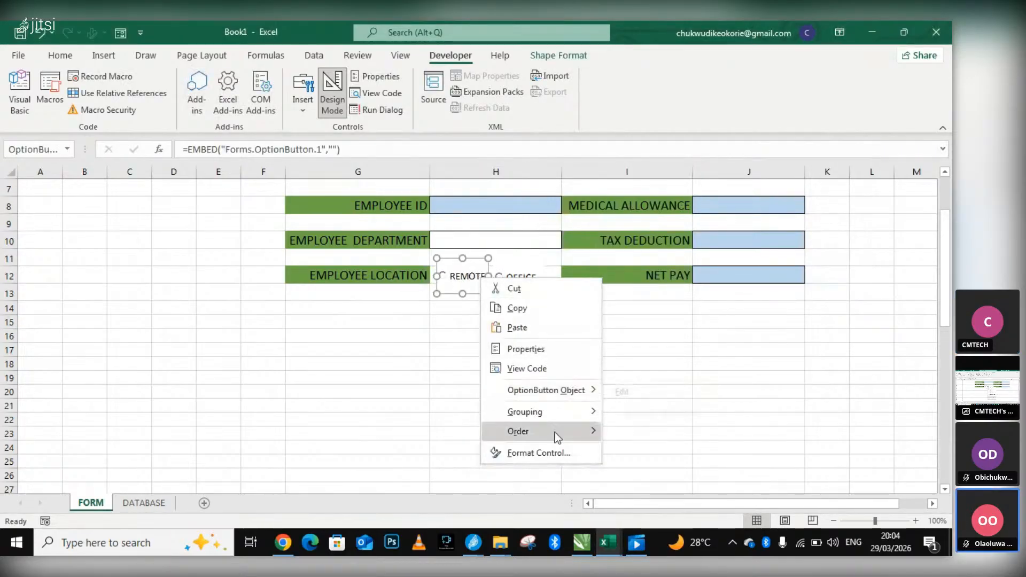
mouse_move(568, 387)
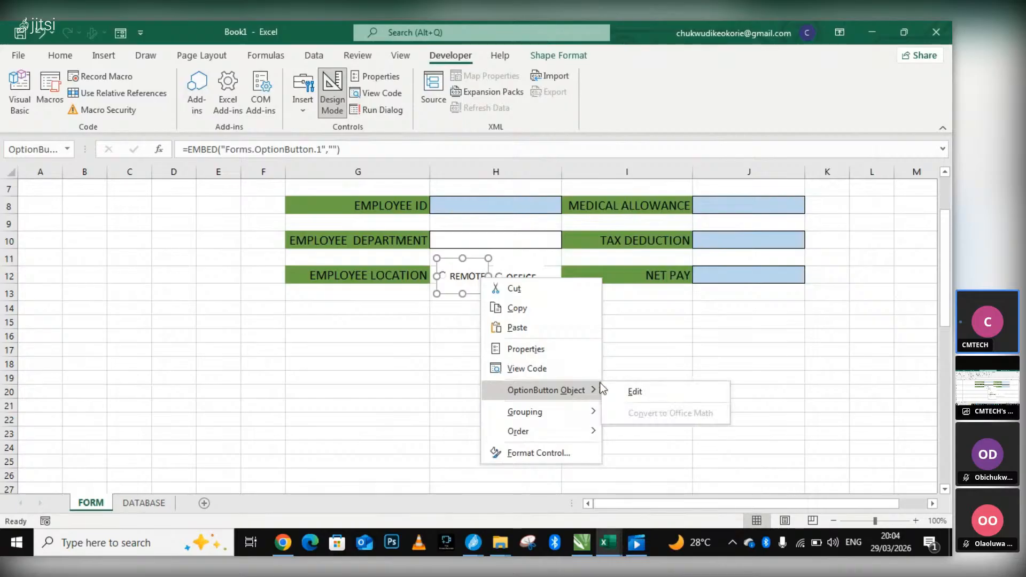
click(635, 393)
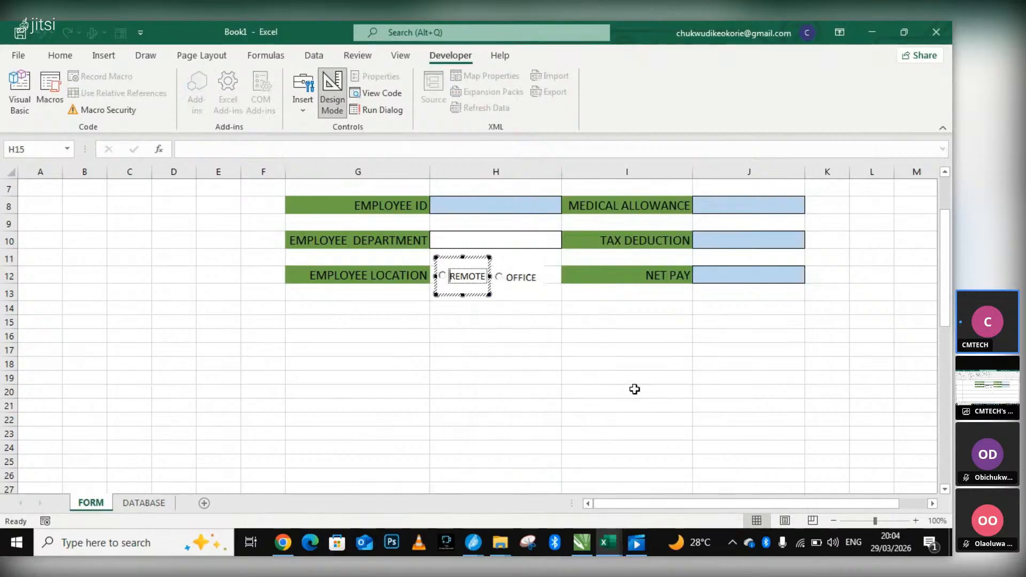
click(494, 262)
right_click(480, 273)
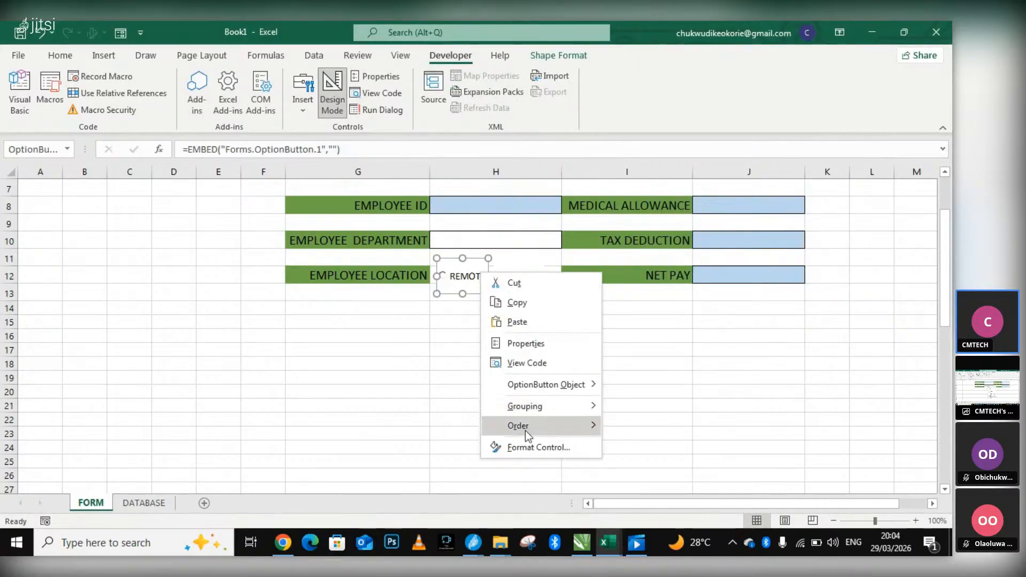
key(Escape)
key(ctrl+1)
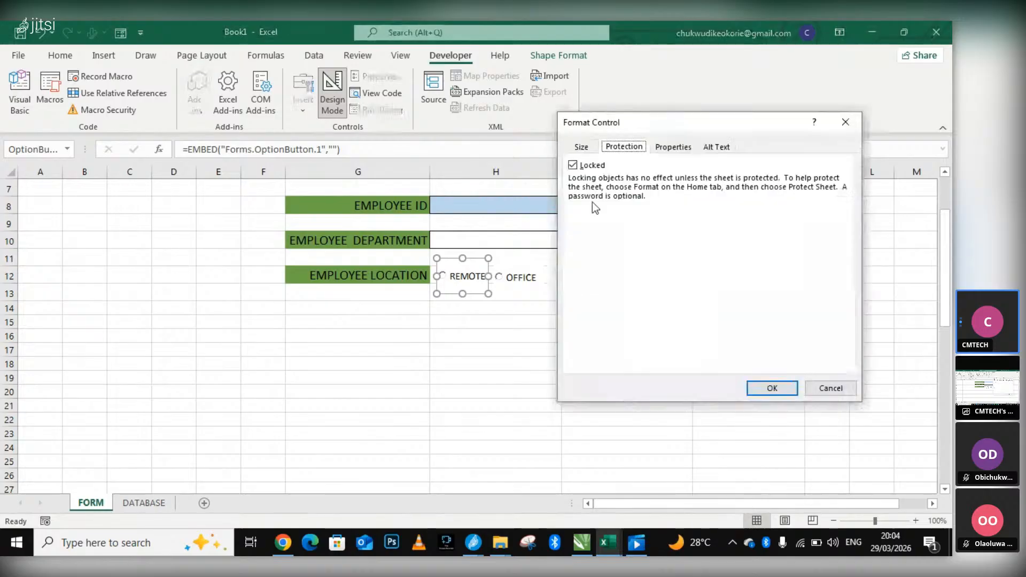
click(572, 165)
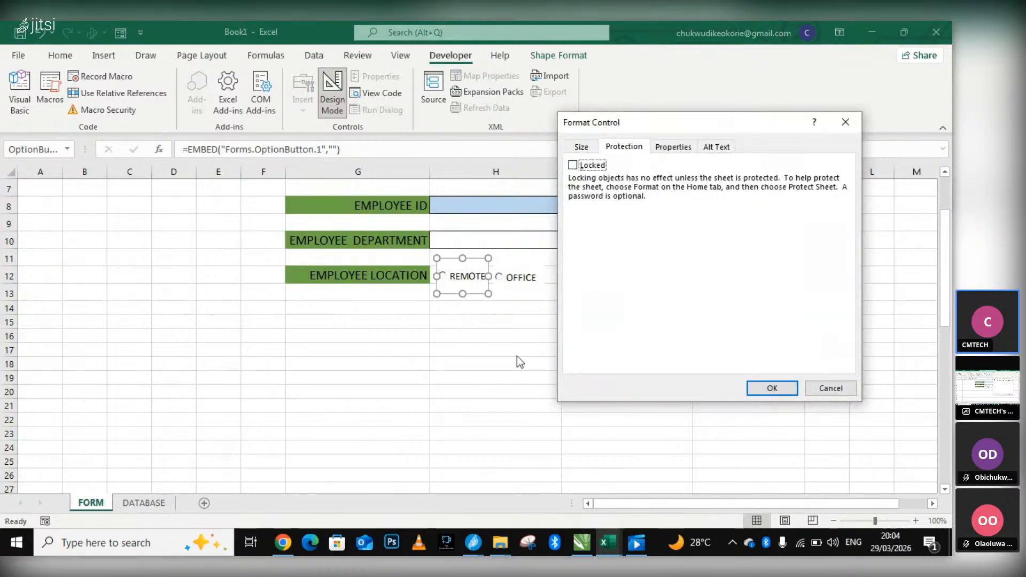
click(829, 388)
Look over the list of employee field labels beneath the form on the FORM sheet.
scroll(650, 334, down, 3)
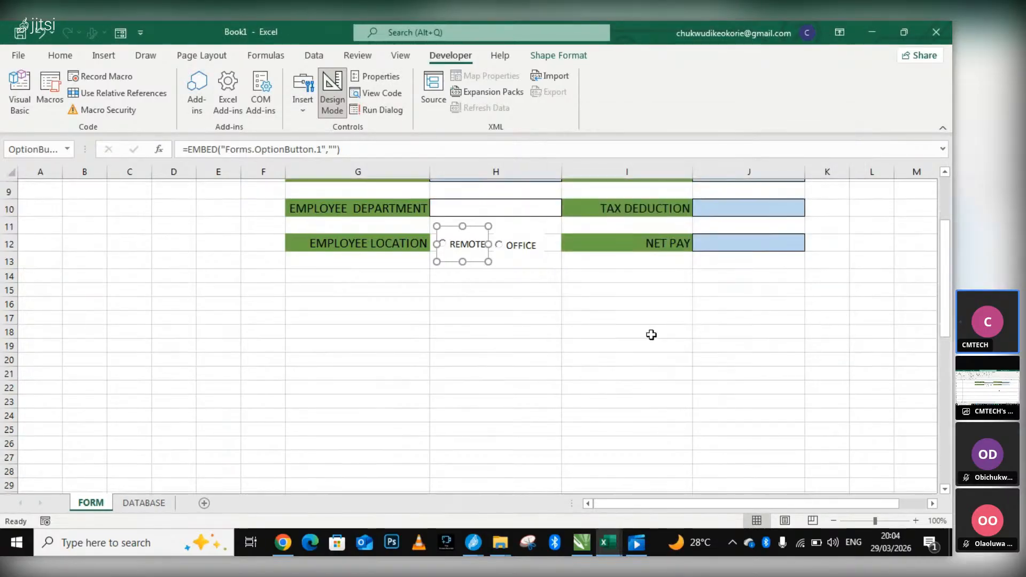
scroll(282, 346, down, 6)
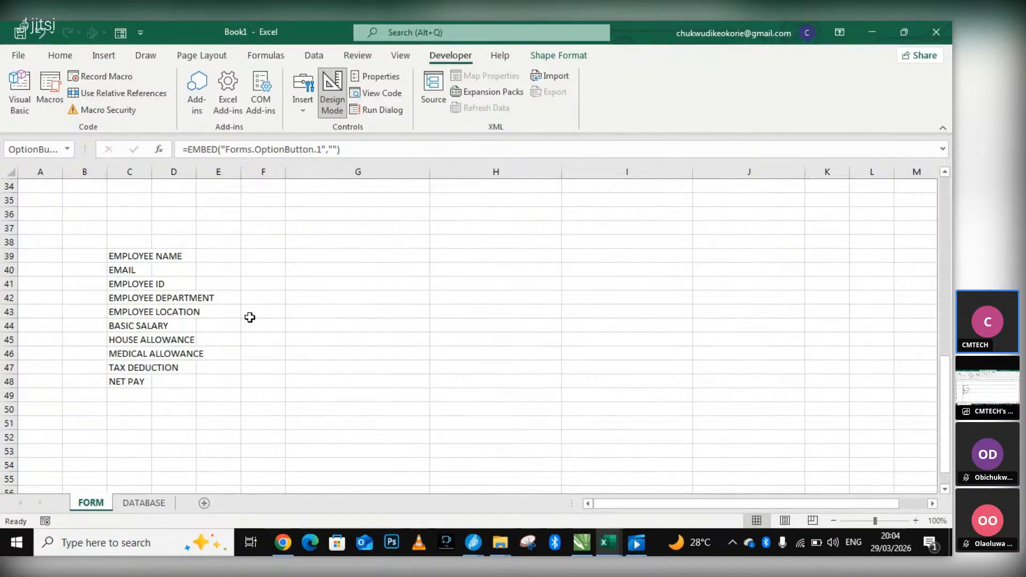
click(302, 312)
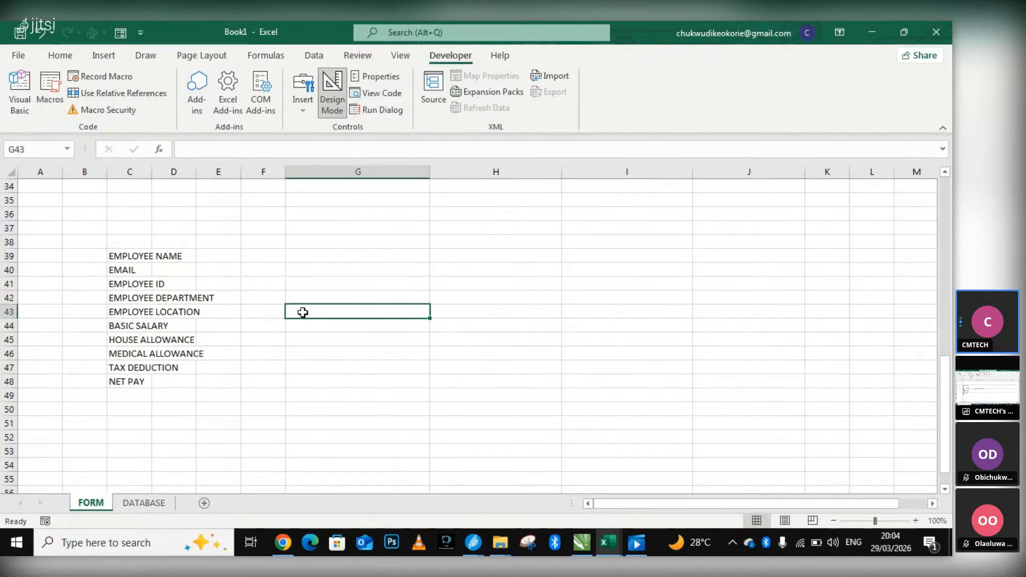
scroll(410, 296, up, 4)
scroll(458, 219, up, 5)
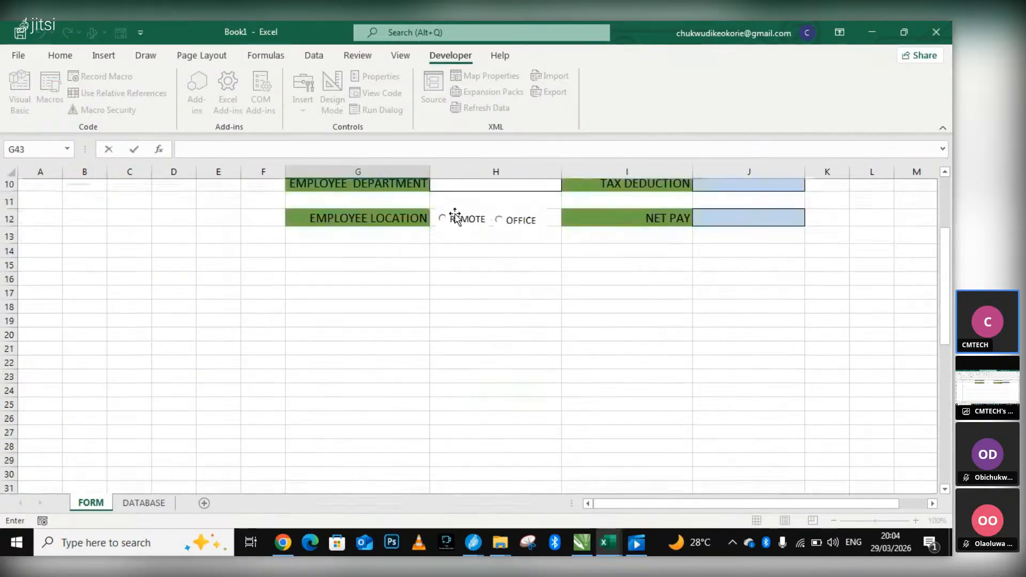
View the REMOTE option button's Properties window, and close it without editing anything.
click(457, 278)
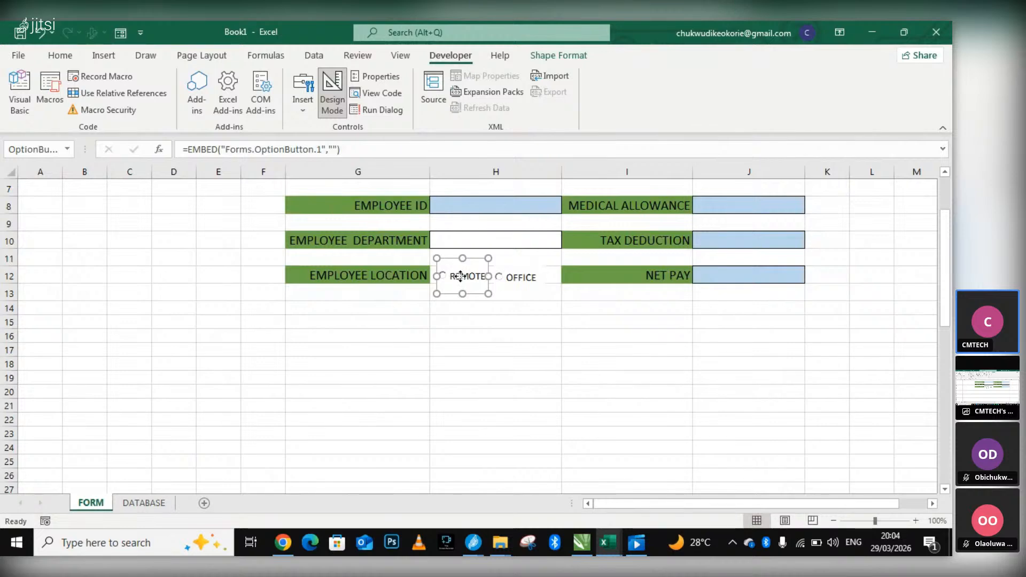
right_click(460, 277)
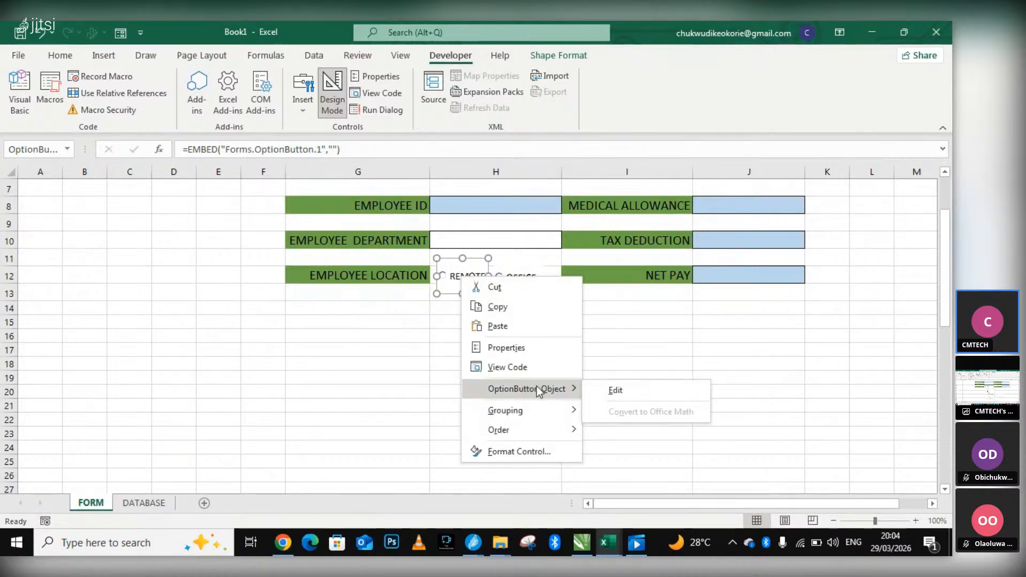
click(546, 348)
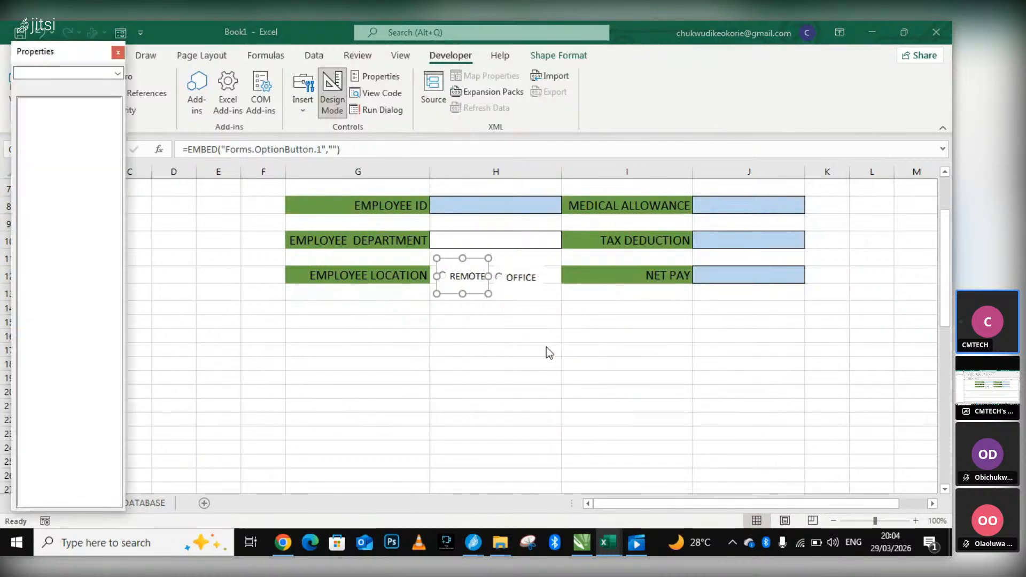
click(118, 52)
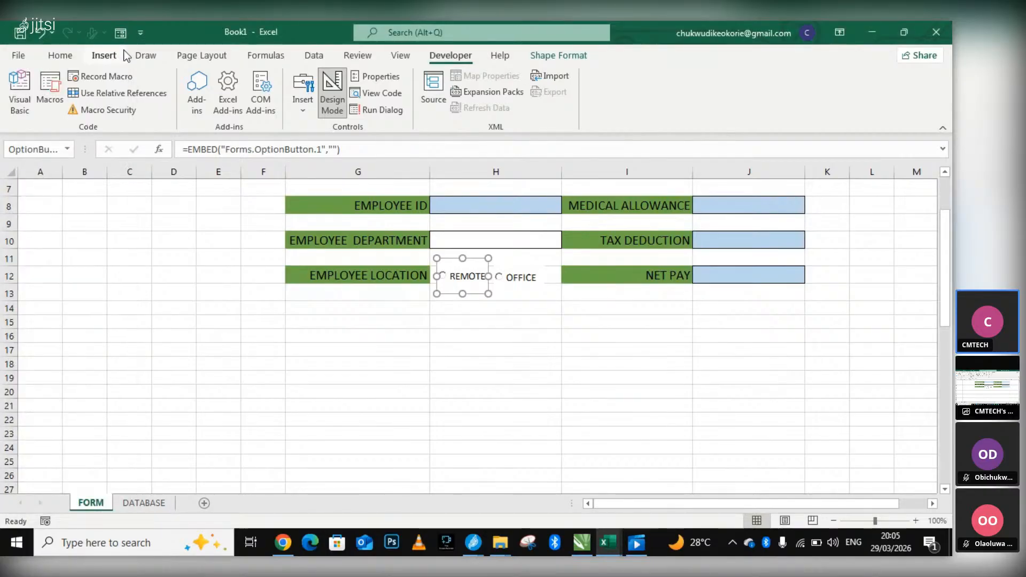
Examine the REMOTE option button's positioning, size and alternative text settings in Format Control.
right_click(469, 276)
click(553, 444)
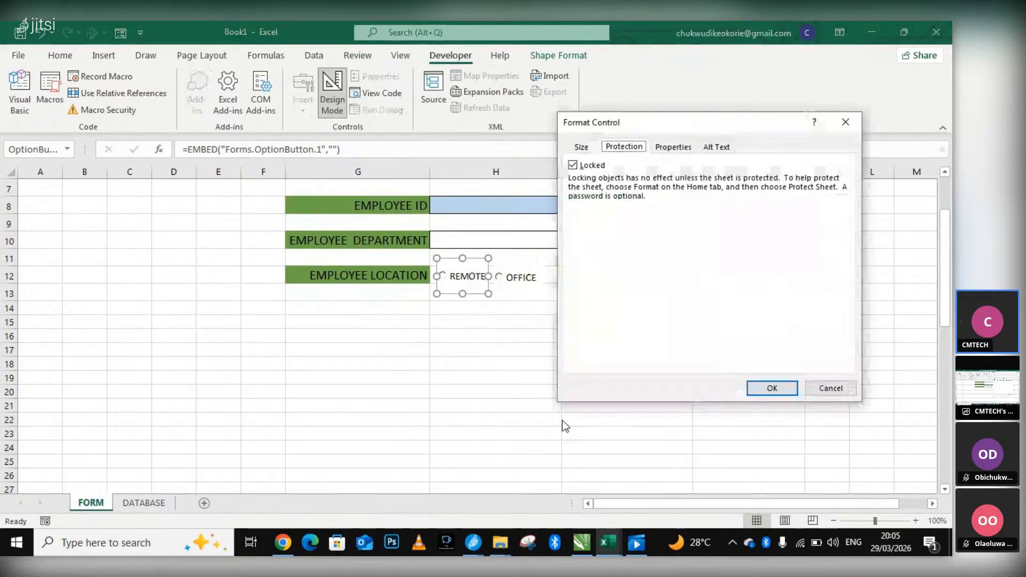
click(673, 146)
click(581, 146)
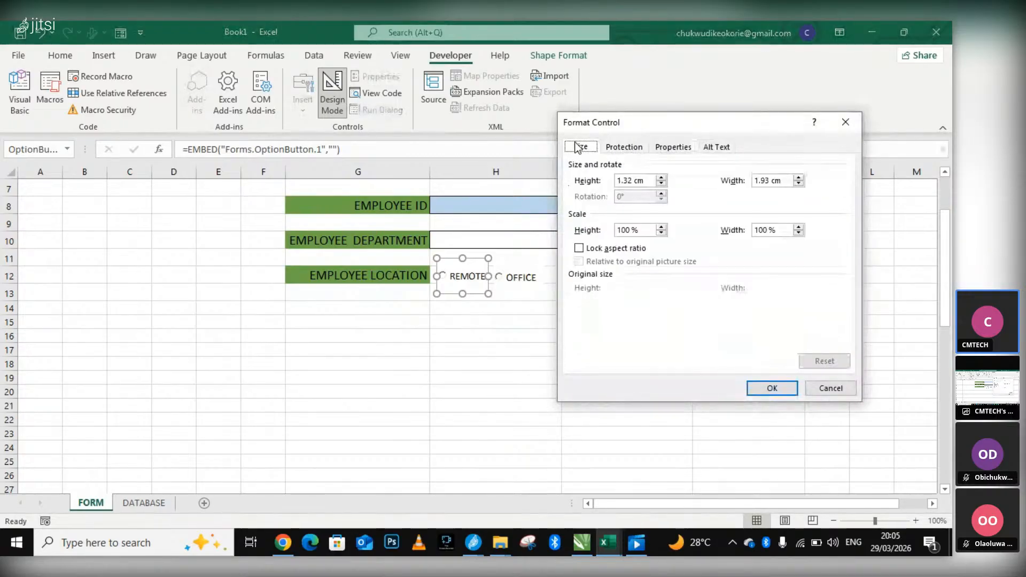
click(717, 146)
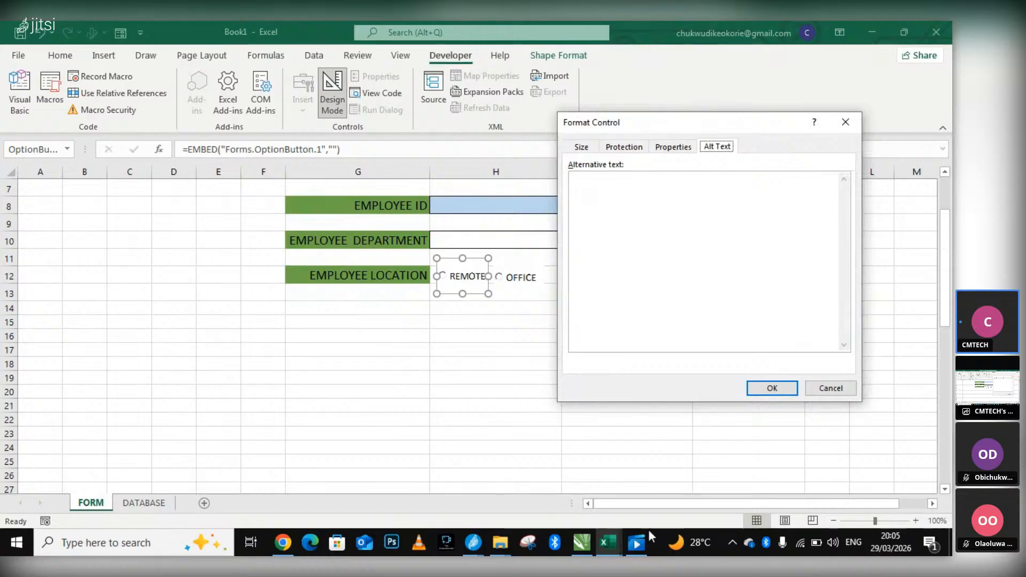
Try to switch to the cmtech data analysis classnote workbook, and dismiss the Format Control dialog.
mouse_move(609, 545)
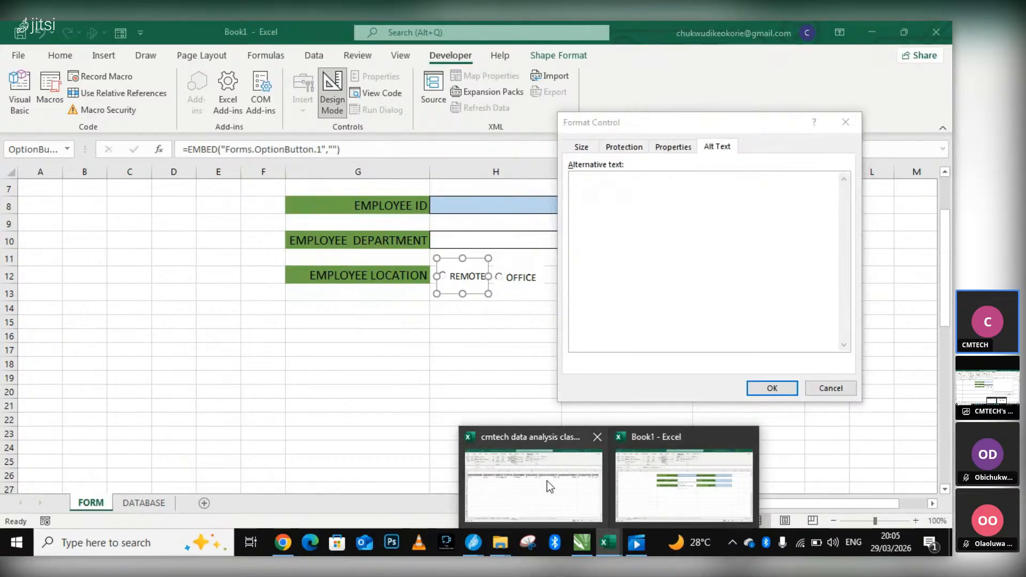
click(547, 480)
click(609, 543)
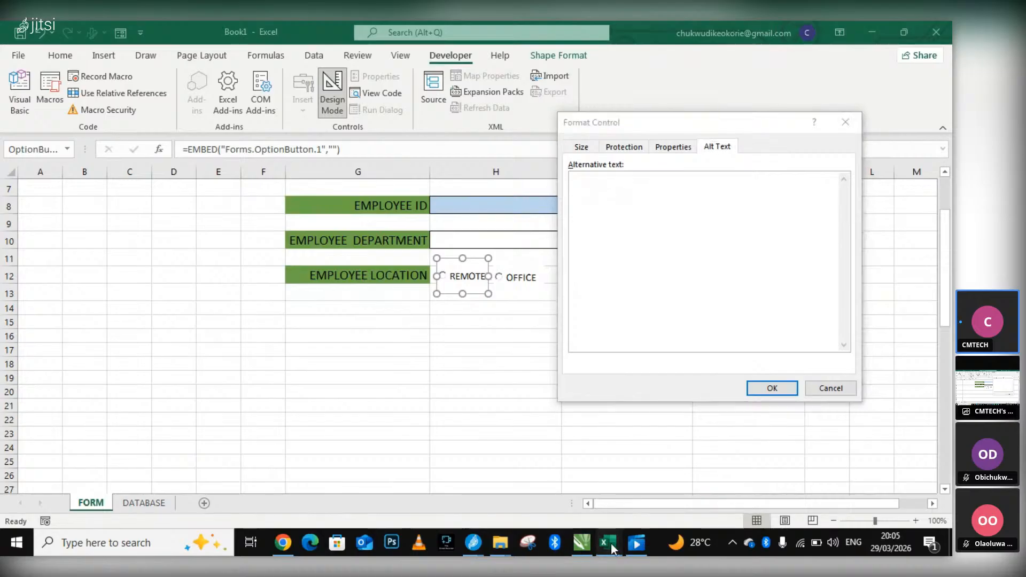
click(534, 479)
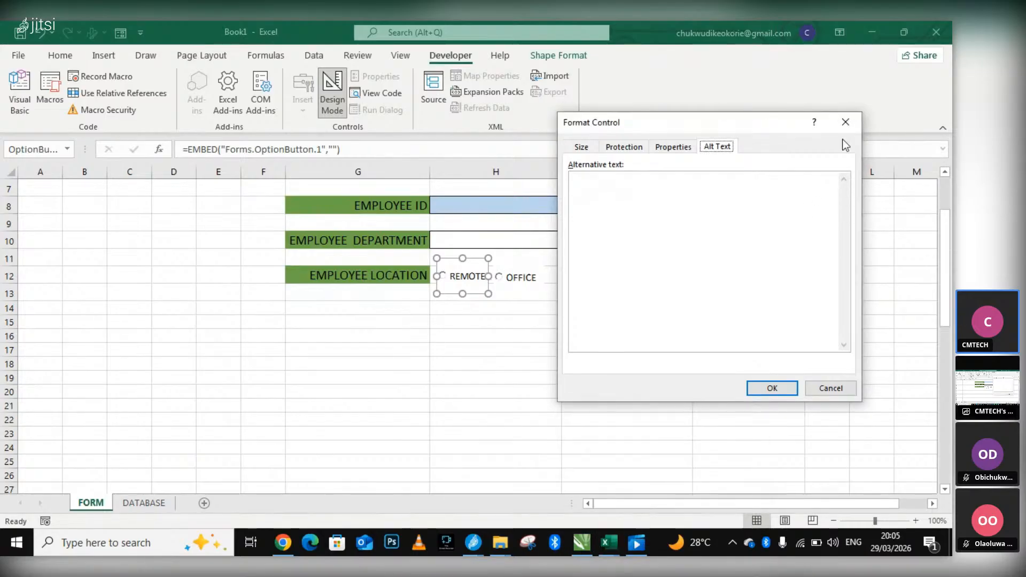
click(846, 123)
Switch to the micro vba sheet of the cmtech data analysis classnote workbook and choose Office as the location.
click(610, 541)
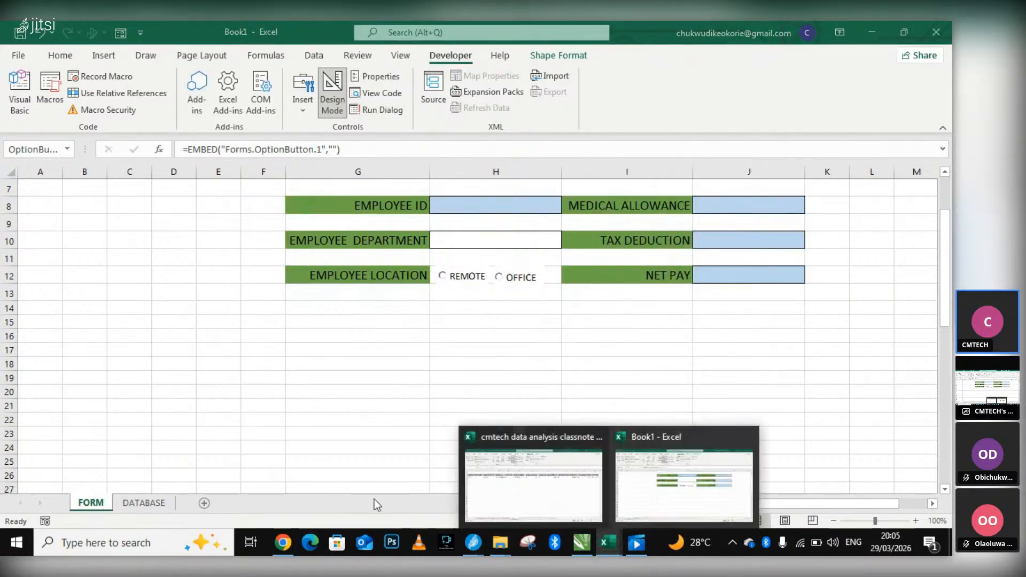
click(533, 484)
click(291, 503)
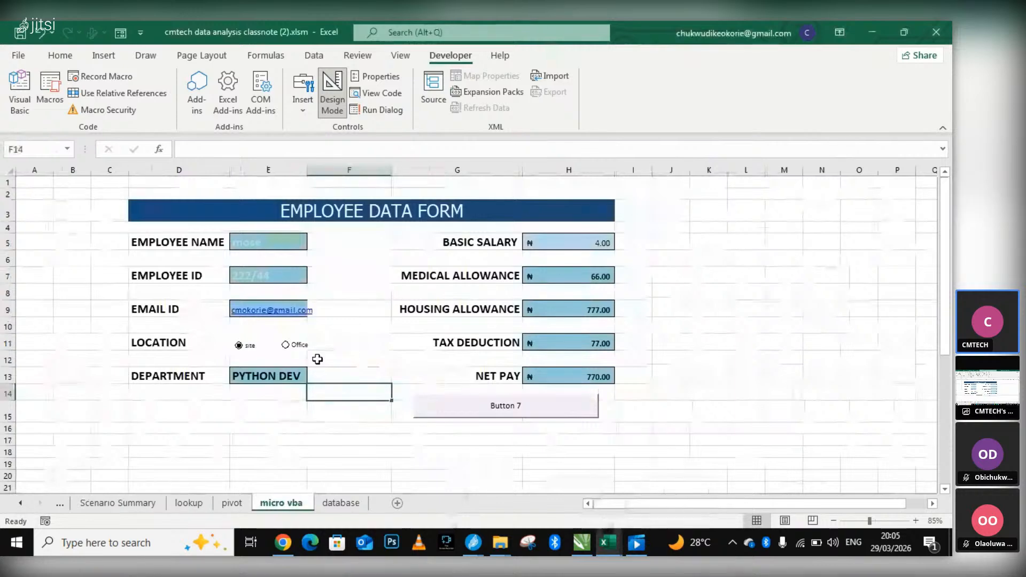
click(288, 344)
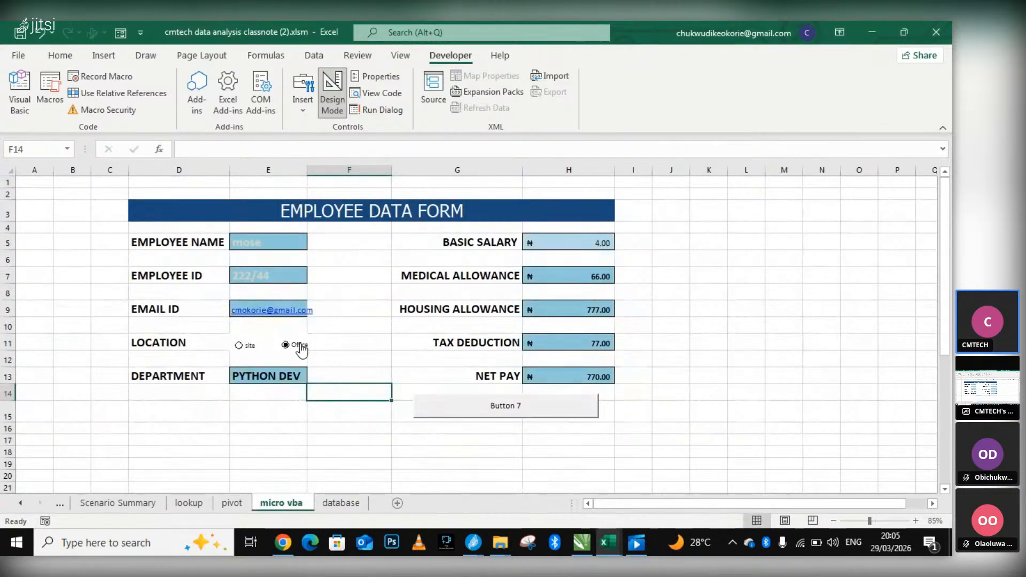
Inspect the Office option button's linked cell F30 beside LOCATION in the data list below the form.
right_click(301, 349)
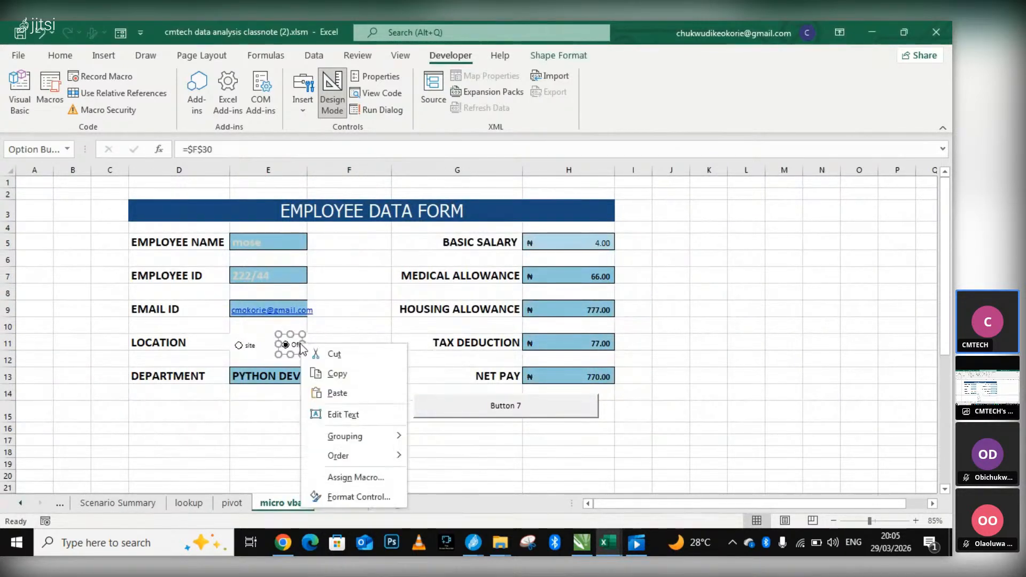
key(Escape)
scroll(292, 409, down, 5)
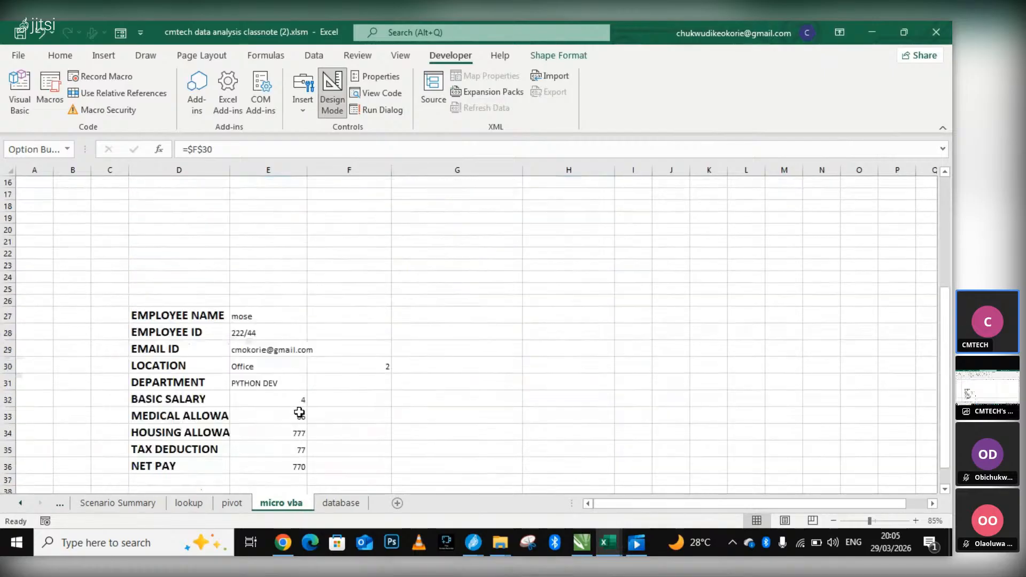
click(368, 369)
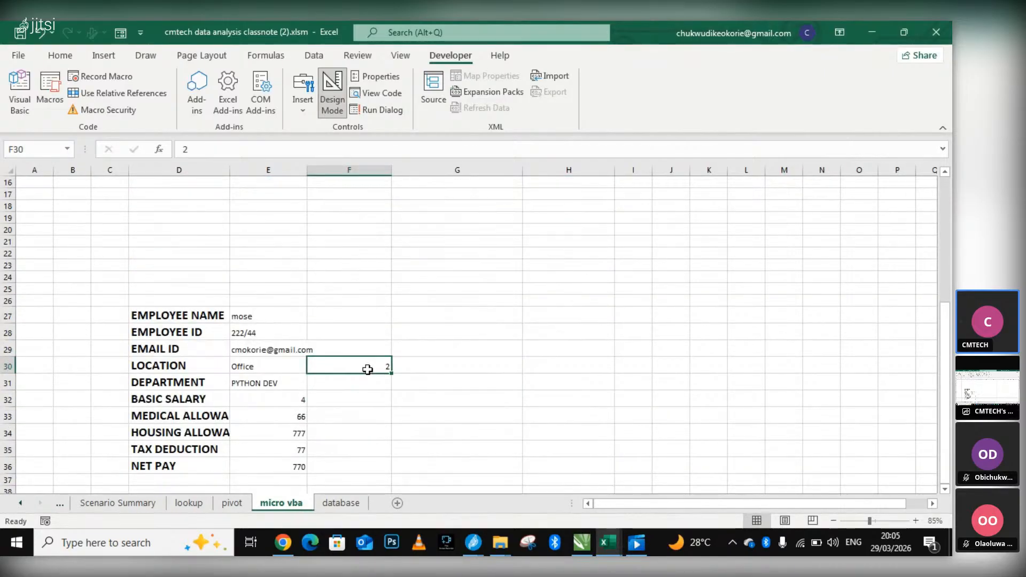
Examine the Office option button's alternative text, value and cell link settings in Format Control, and close the dialog.
scroll(370, 367, up, 4)
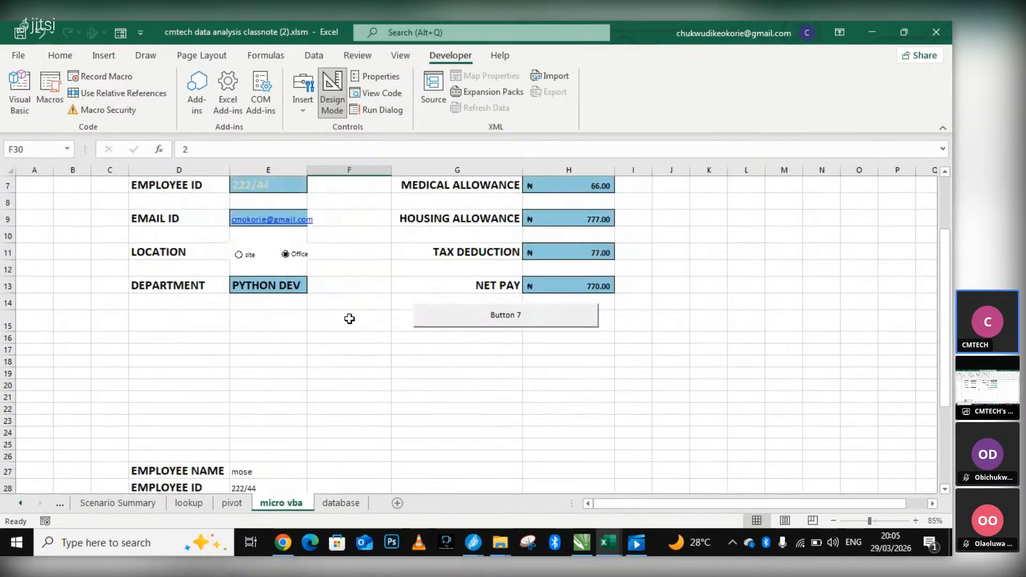
scroll(344, 291, up, 1)
right_click(293, 347)
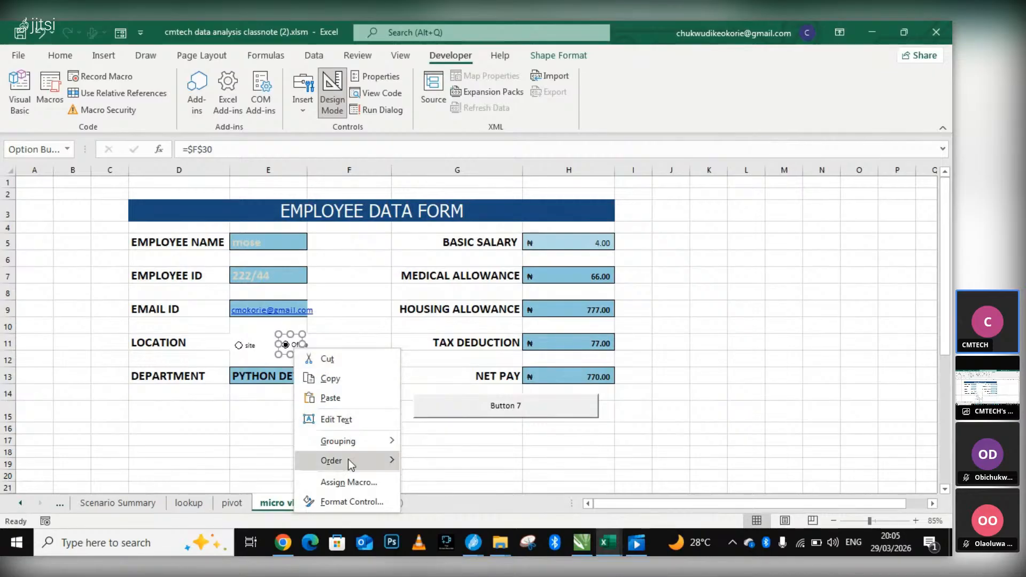
click(371, 497)
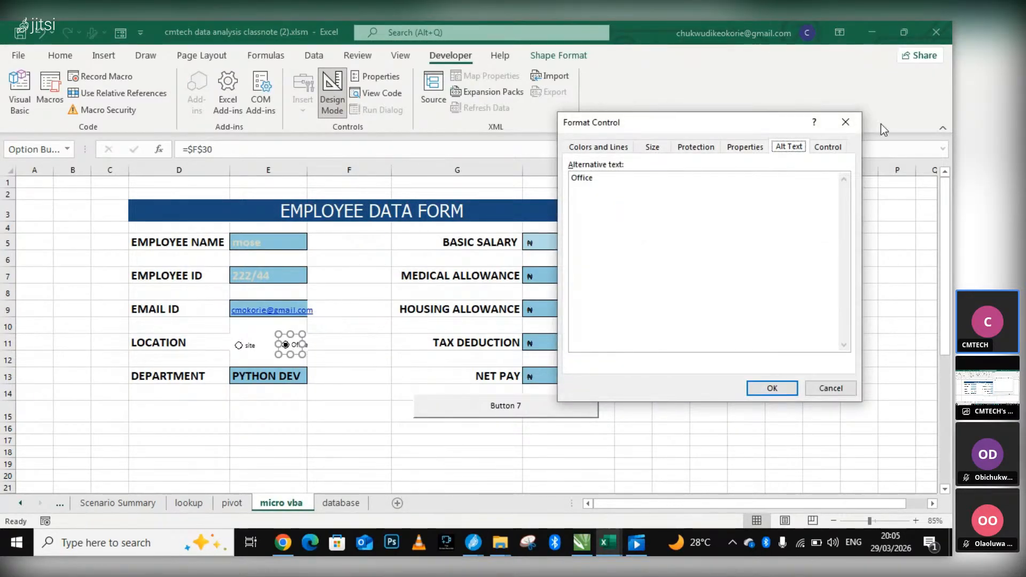
click(826, 152)
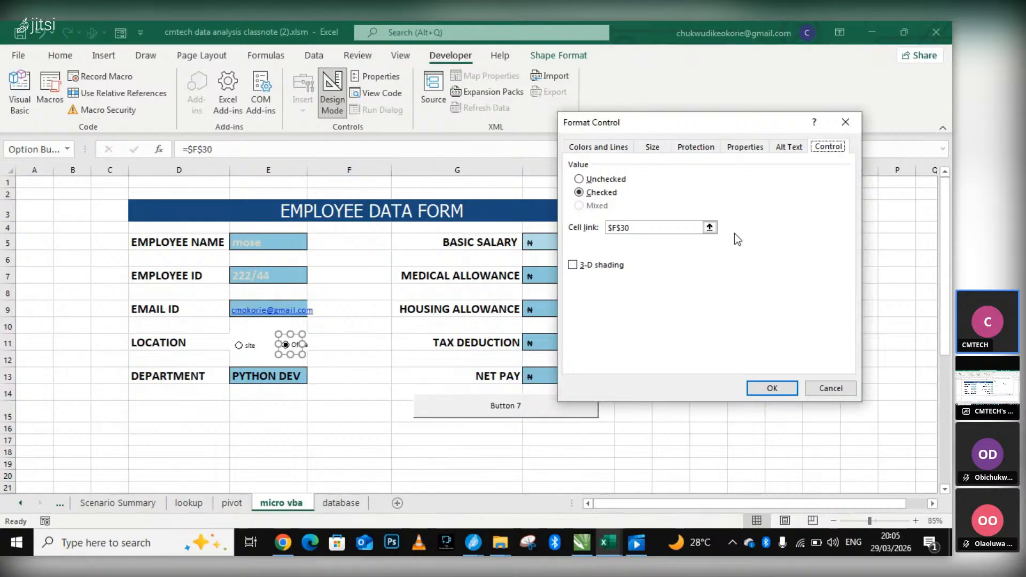
click(845, 123)
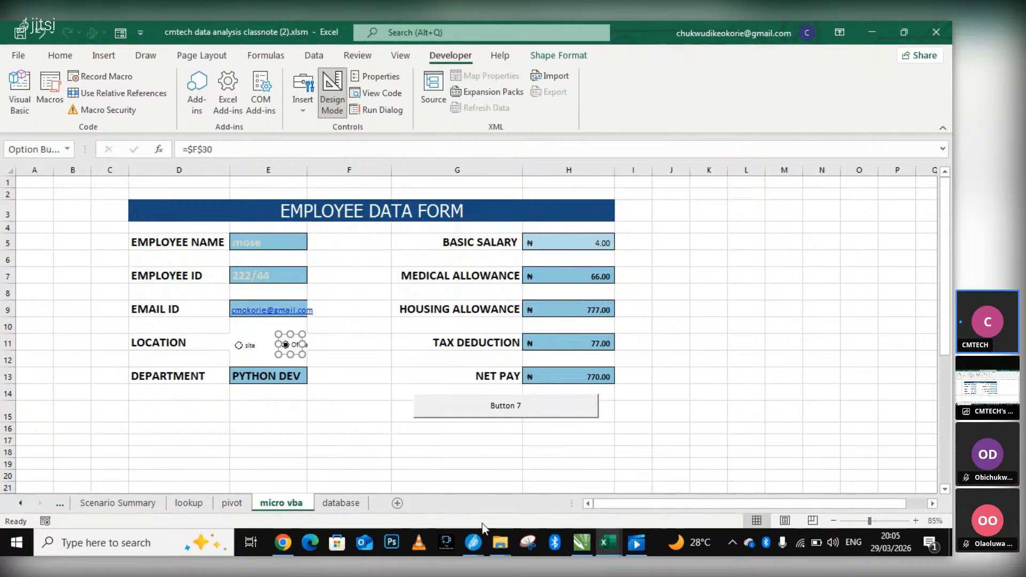
Switch to the Book1 workbook and examine the REMOTE option button's alternative text, properties, protection and size settings in Format Control, closing it unchanged.
click(607, 542)
click(671, 488)
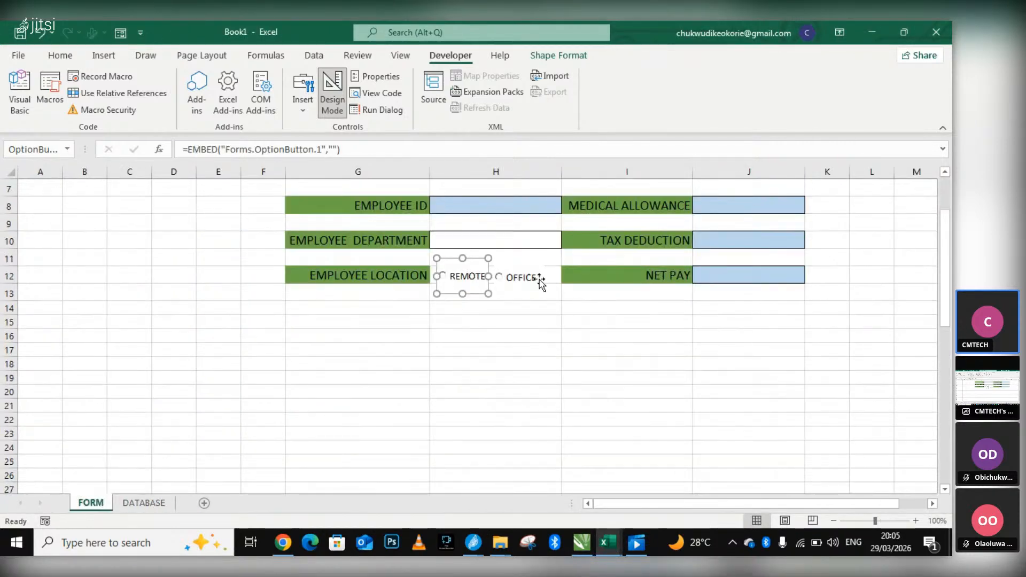
right_click(473, 274)
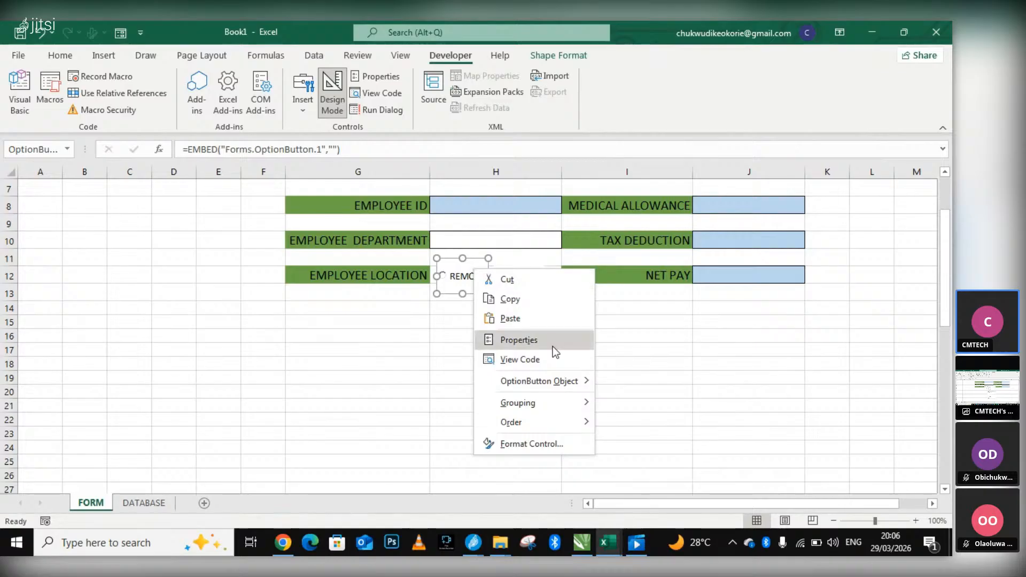
mouse_move(577, 384)
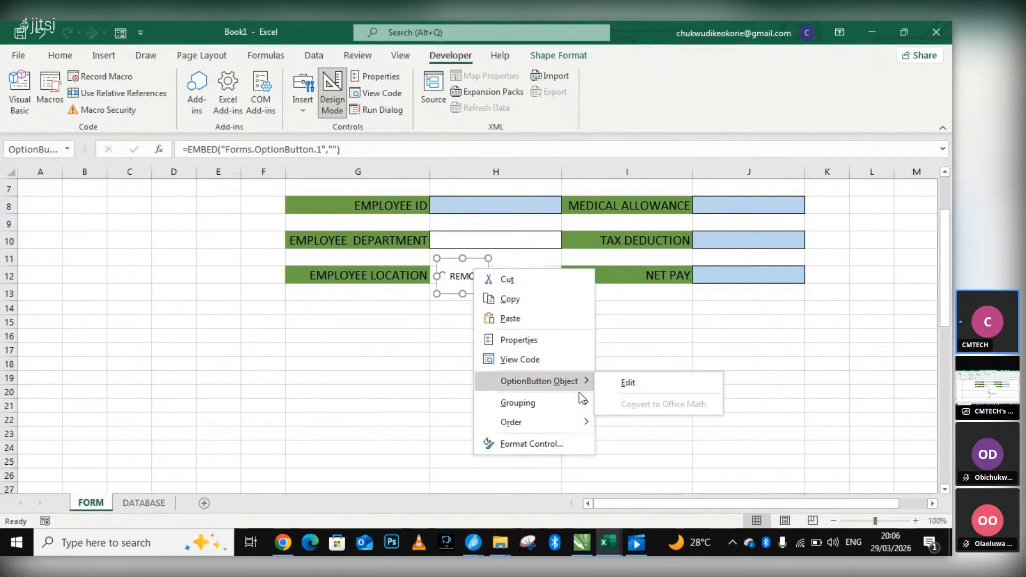
click(562, 443)
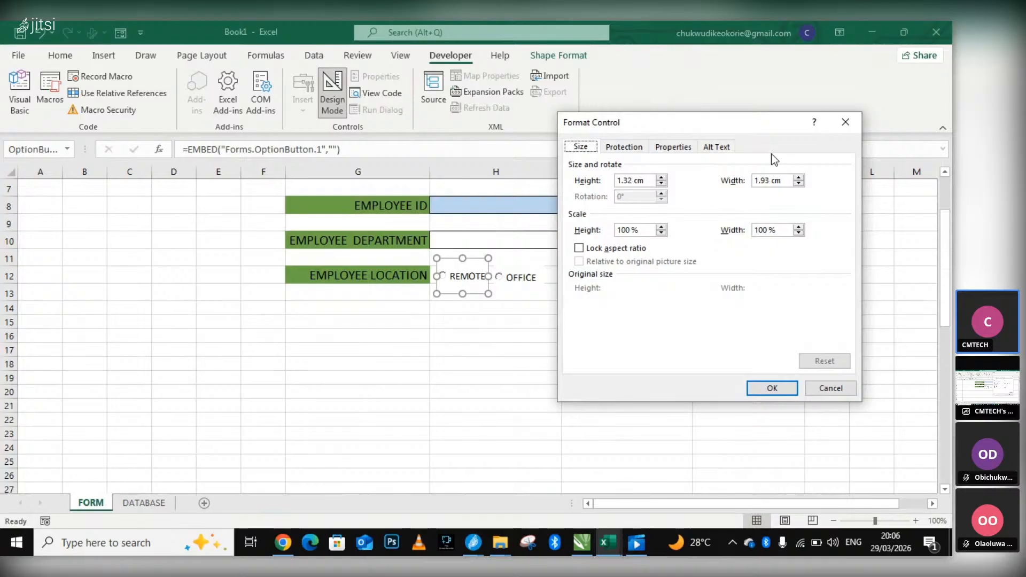
click(727, 151)
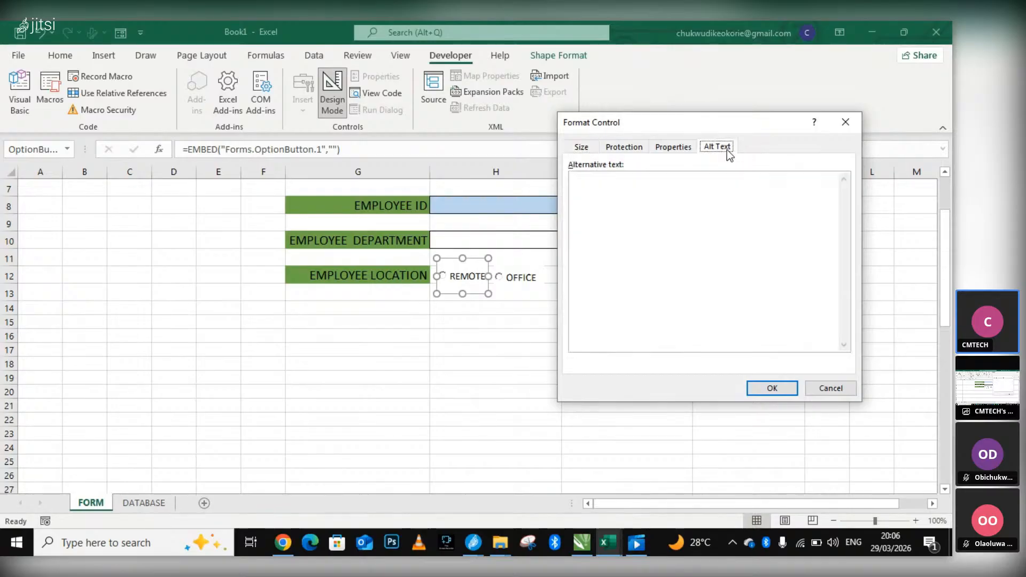
click(690, 151)
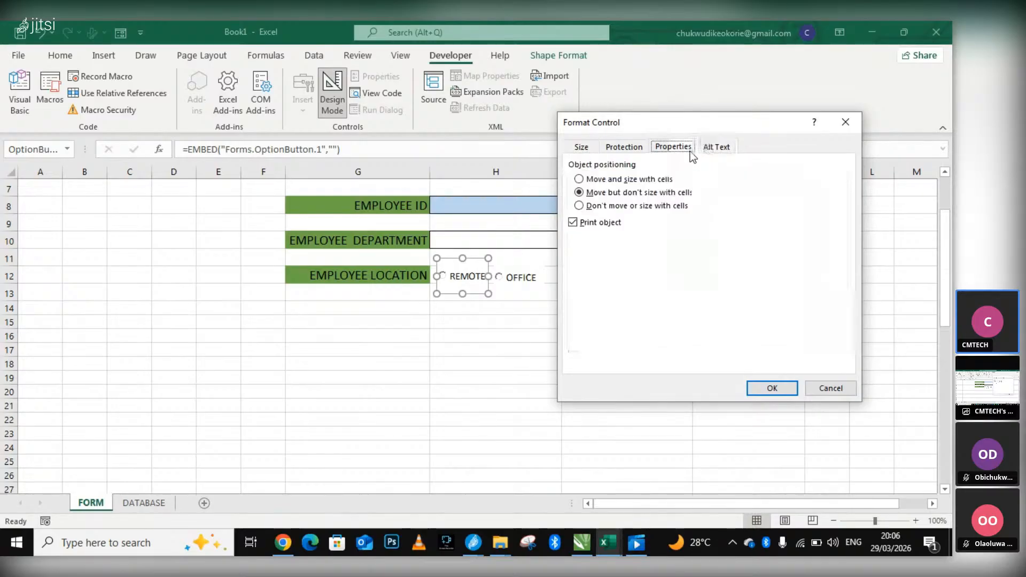
click(625, 152)
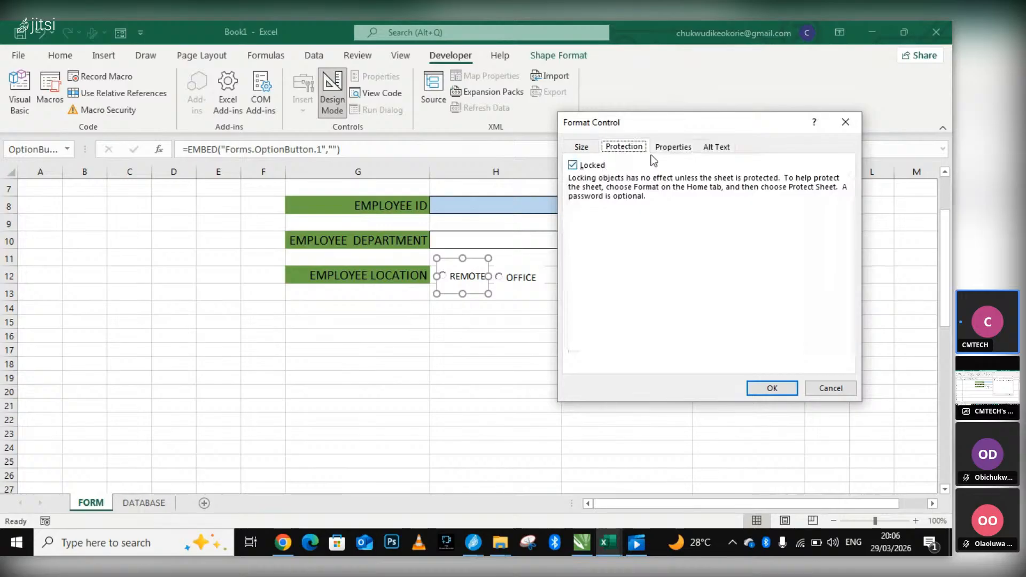
click(587, 148)
click(717, 149)
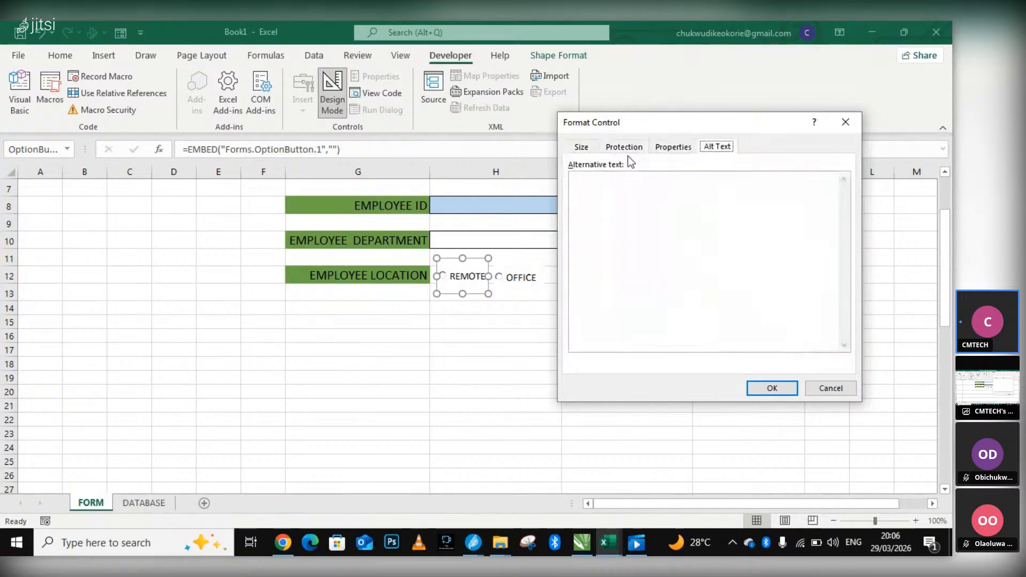
click(844, 122)
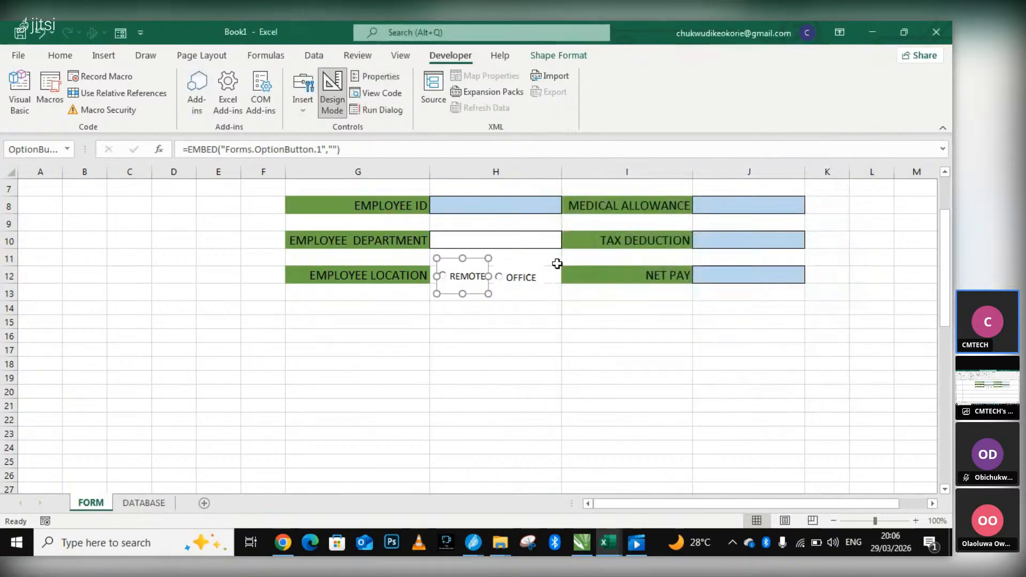
right_click(532, 279)
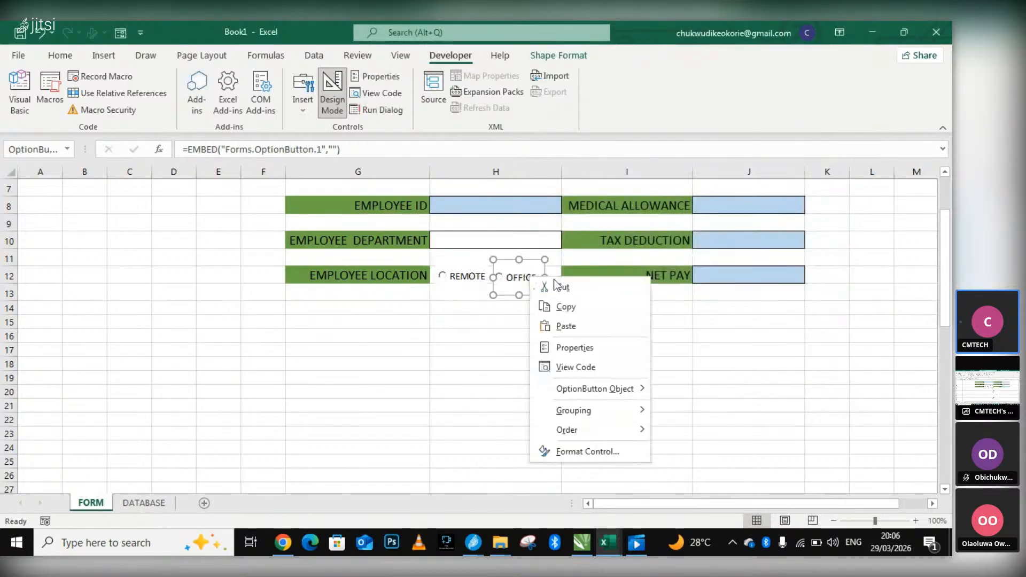
click(581, 371)
click(800, 111)
click(930, 32)
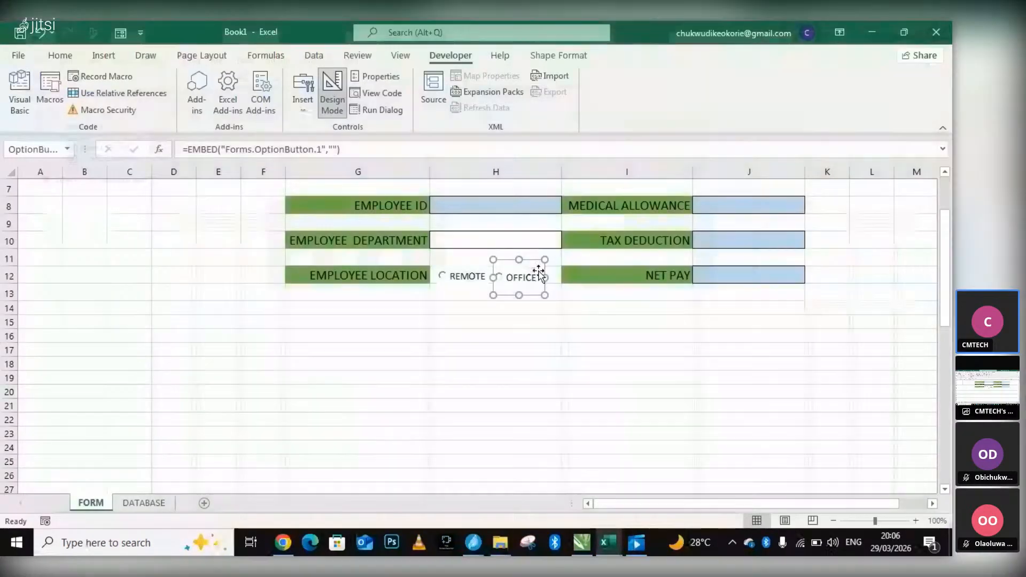
Examine the OFFICE option button's protection, size and alternative text settings in Format Control, and close the dialog.
right_click(539, 277)
click(615, 445)
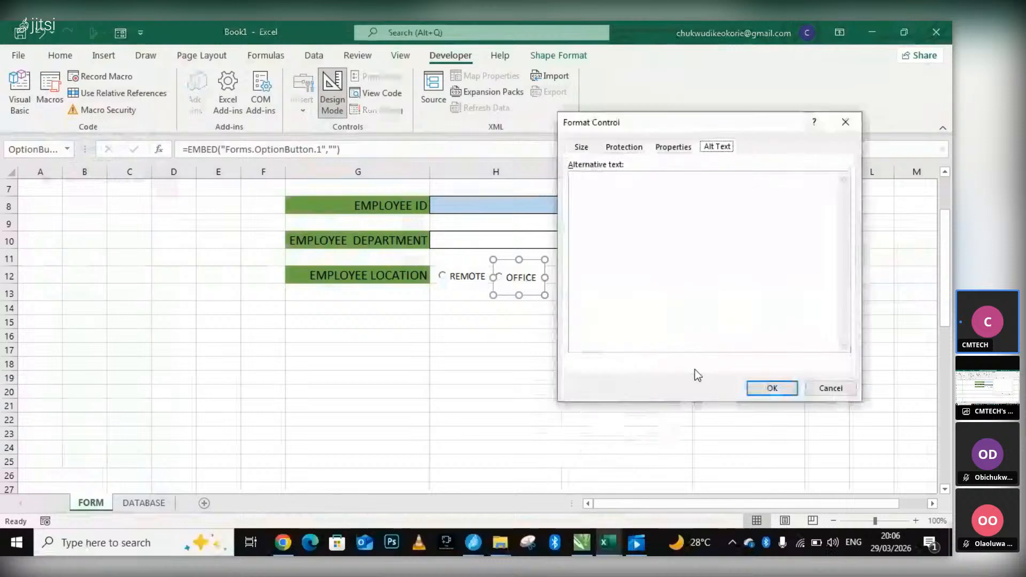
click(624, 147)
click(581, 147)
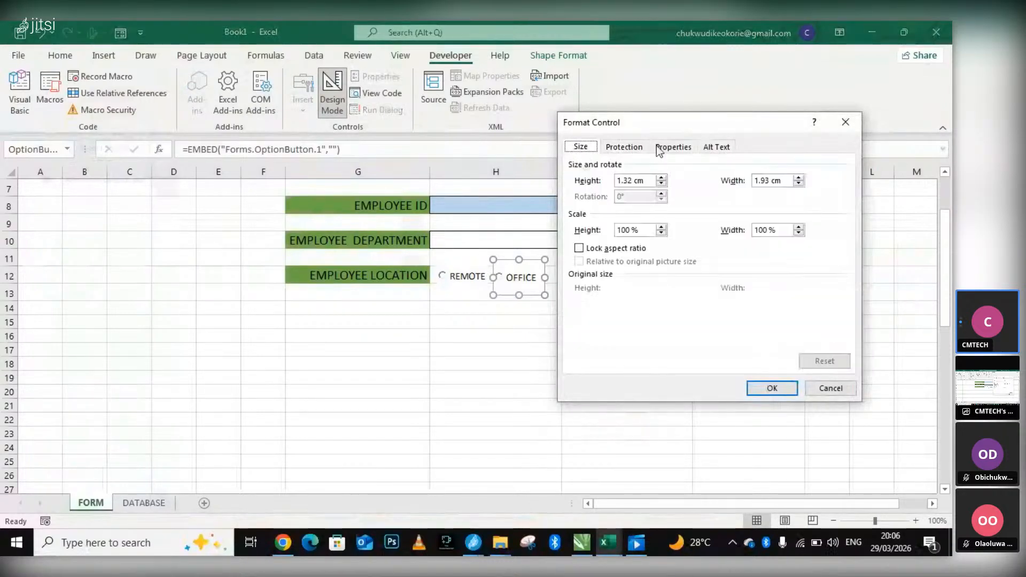
click(732, 147)
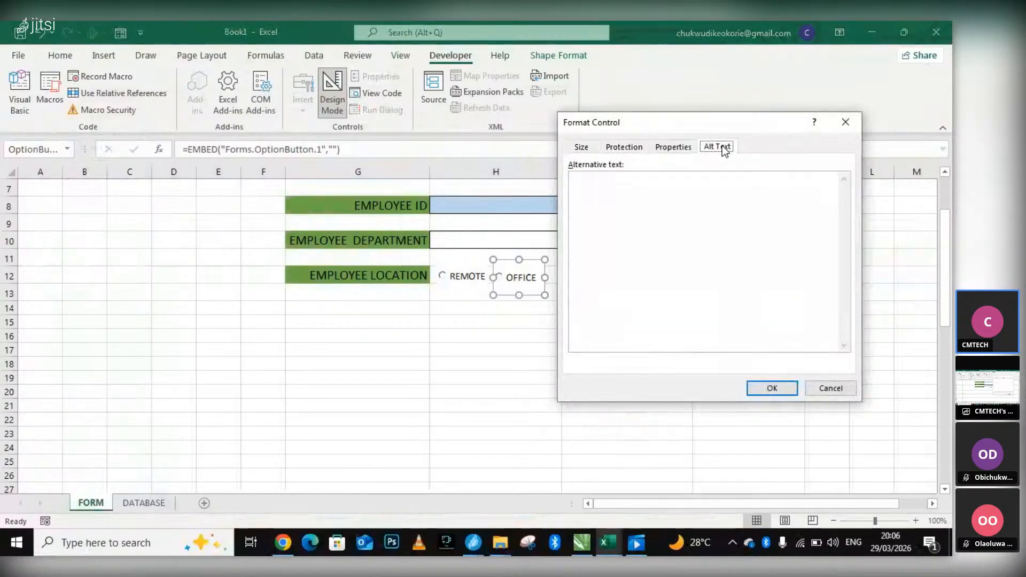
click(841, 126)
Delete the REMOTE and OFFICE ActiveX option buttons beside EMPLOYEE LOCATION.
drag(497, 320, 494, 297)
click(480, 289)
click(480, 286)
key(Delete)
click(523, 277)
key(Delete)
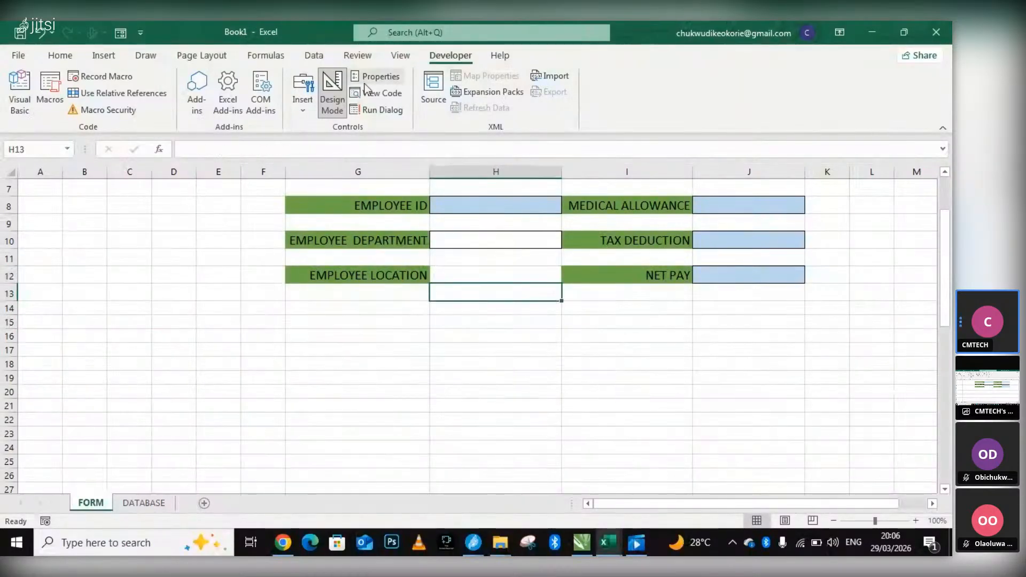
Insert a Form Control option button in cell H12 beside EMPLOYEE LOCATION.
click(247, 254)
click(303, 95)
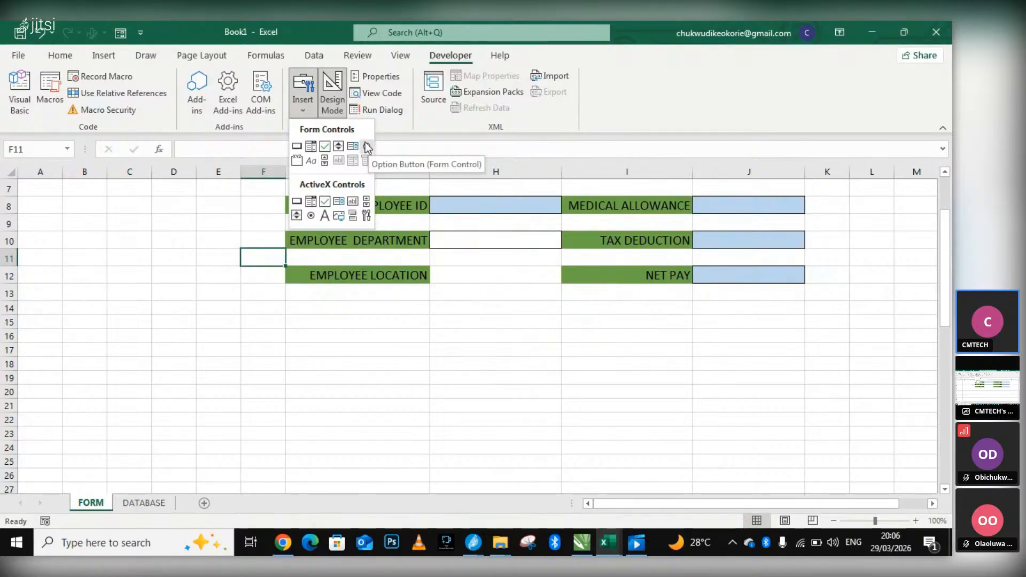
click(366, 145)
drag(441, 269, 474, 291)
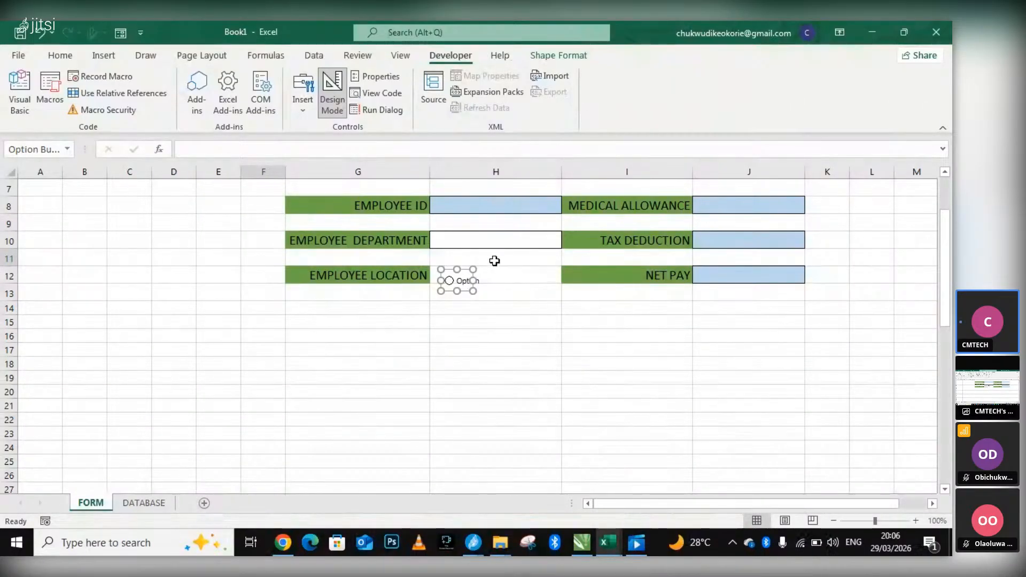
Check the new option button's Format Control dialog and close it without changes.
right_click(471, 281)
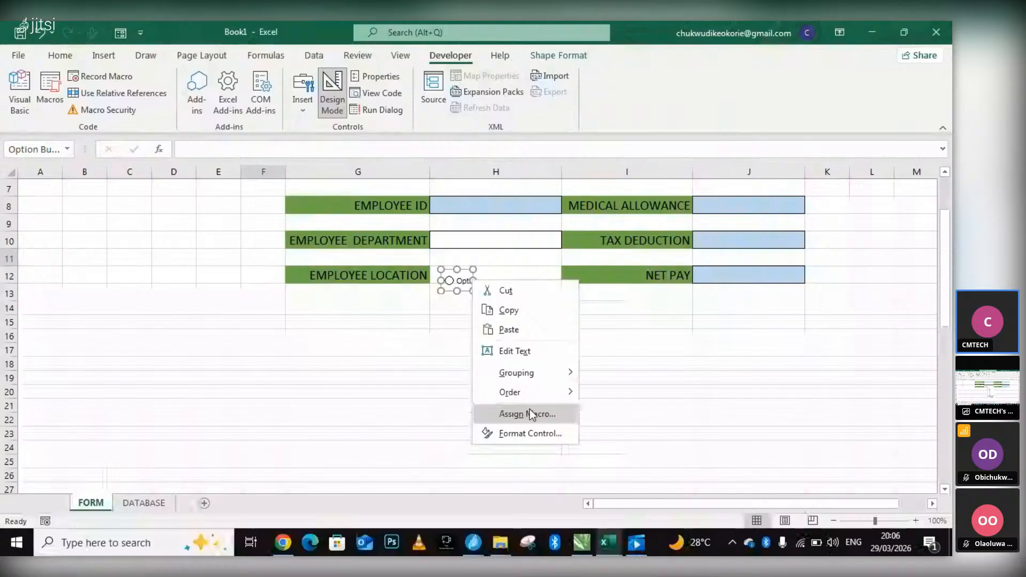
click(534, 433)
click(836, 130)
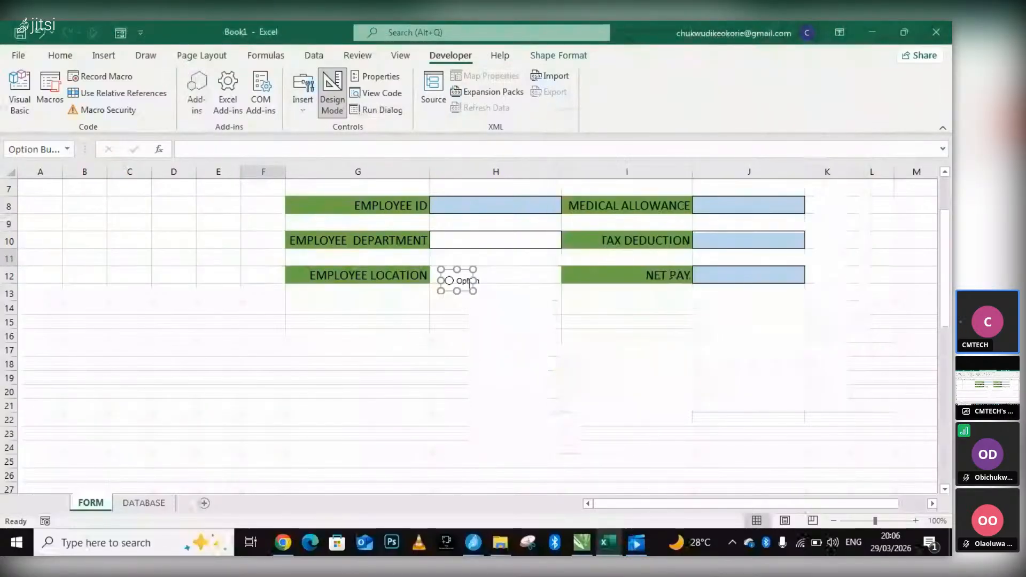
Move the option button up and left to sit within cell H12, and clear its default label text for a new caption.
drag(464, 268, 462, 264)
click(461, 265)
right_click(460, 278)
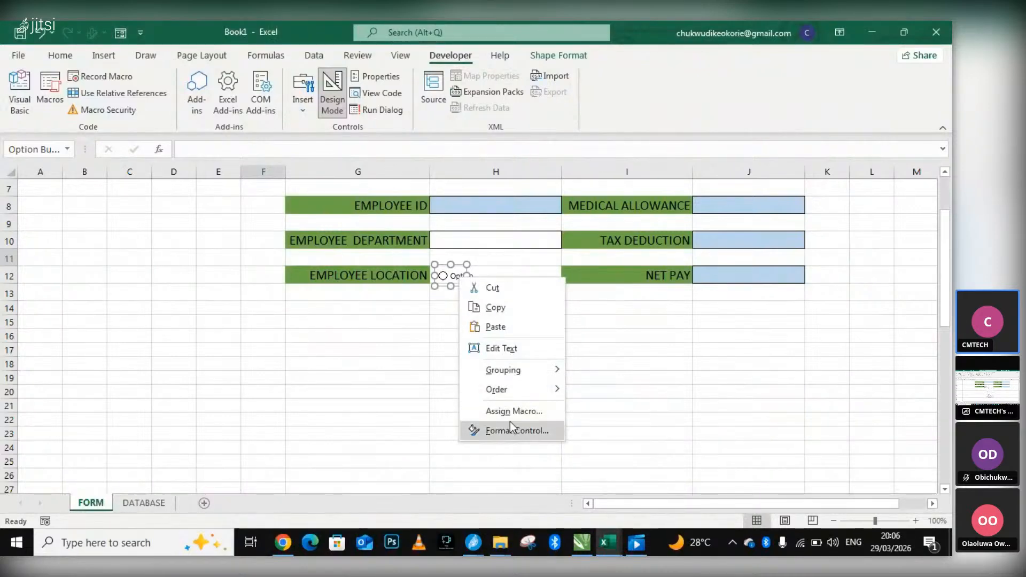
click(503, 348)
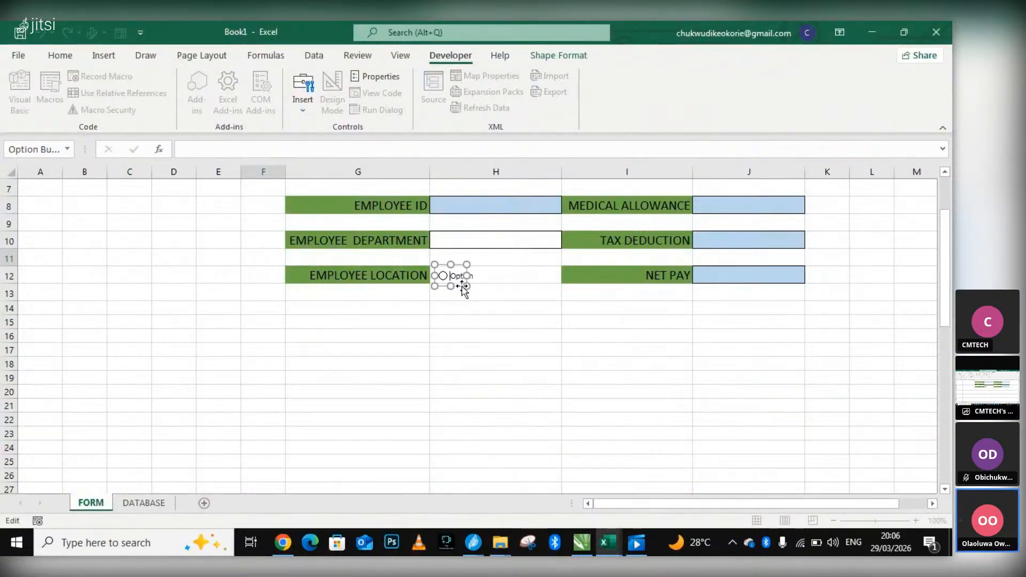
drag(451, 275, 506, 278)
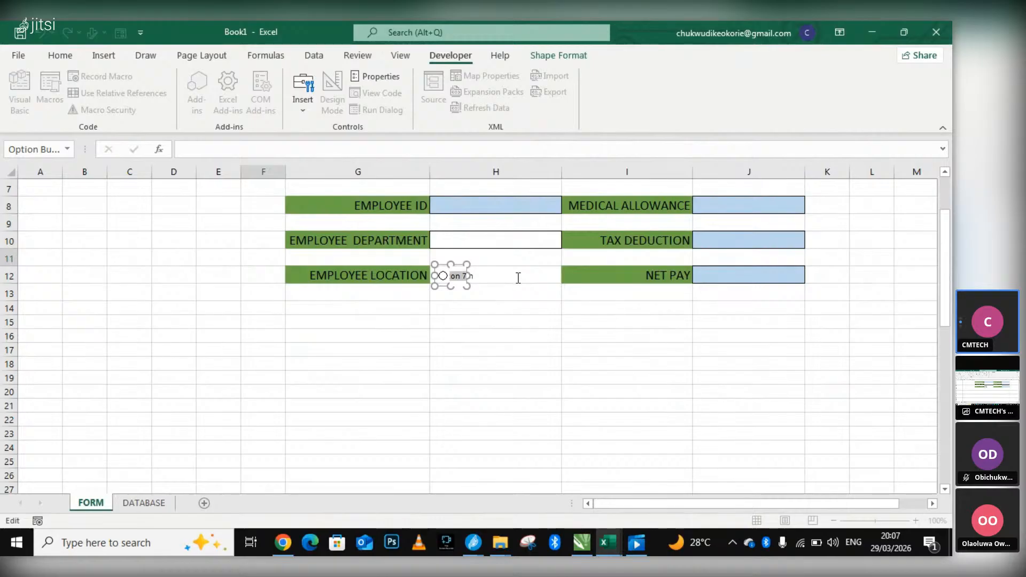
key(BackSpace)
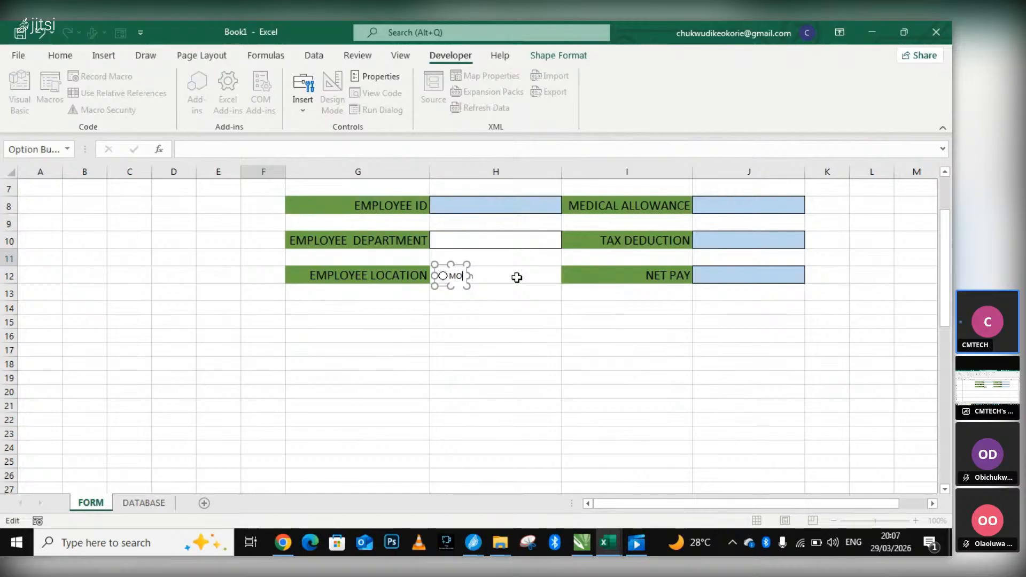
Caption the option button in H12 REMOTE and duplicate it.
click(543, 276)
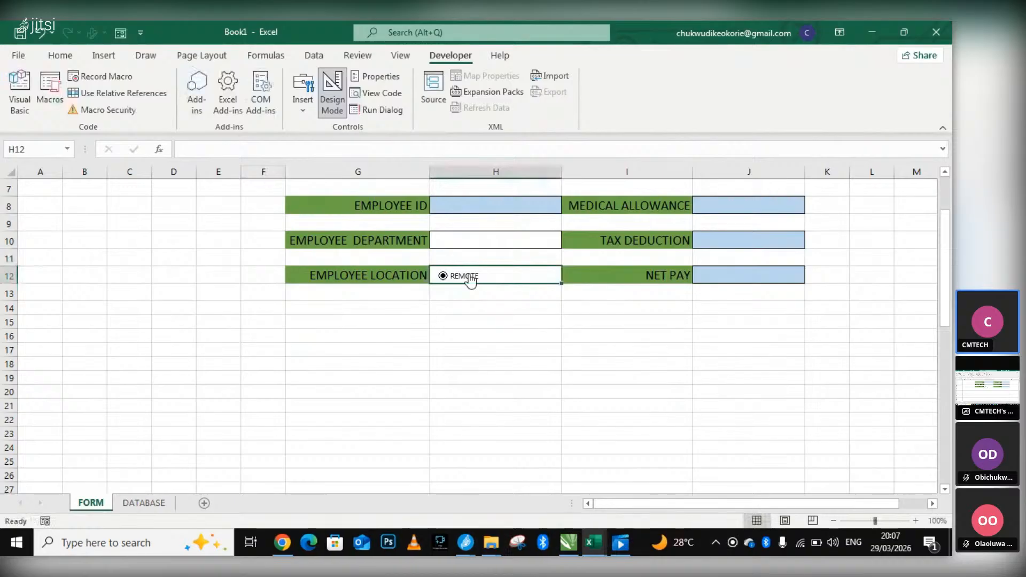
click(474, 278)
right_click(476, 276)
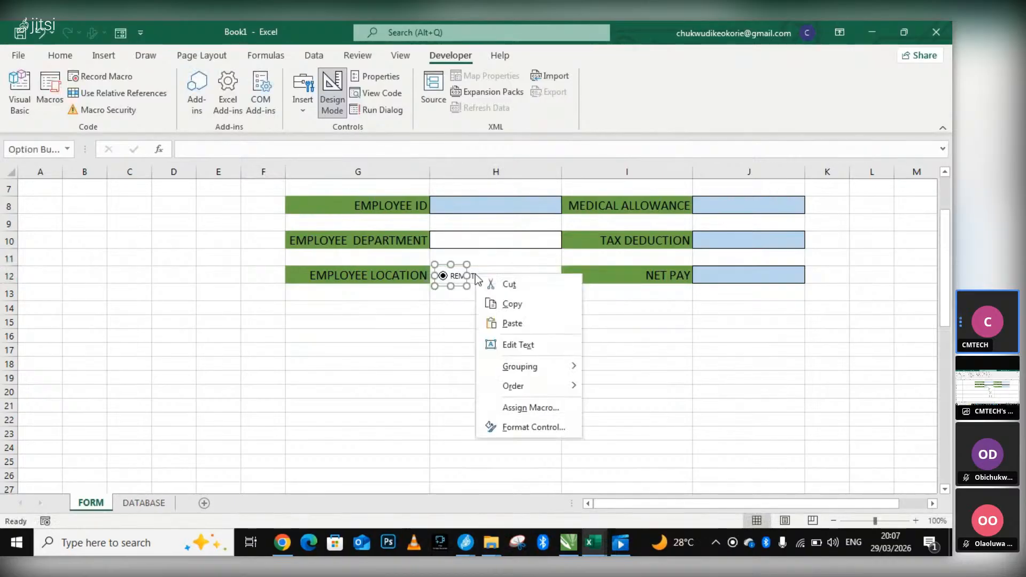
click(453, 276)
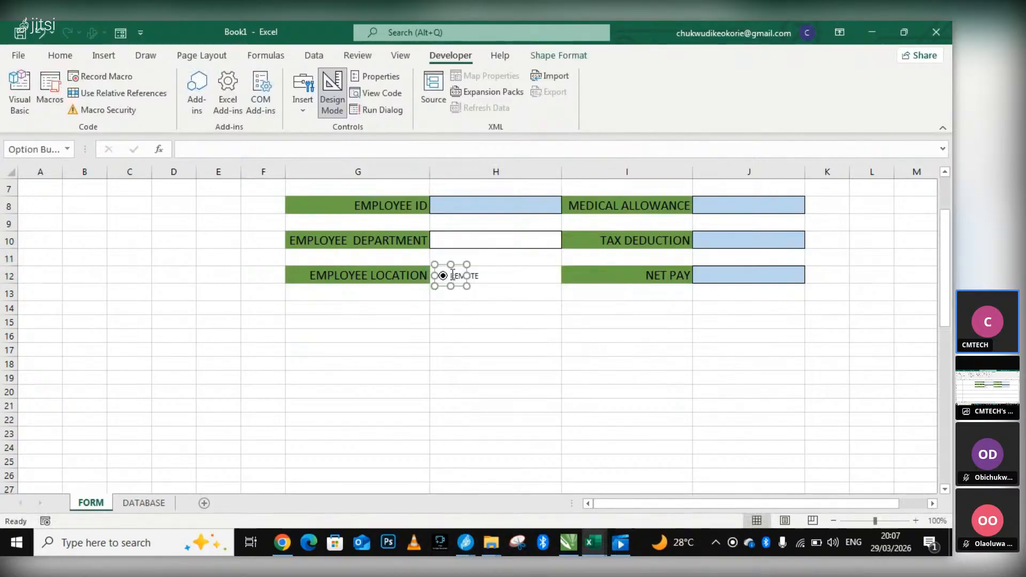
drag(455, 268, 508, 272)
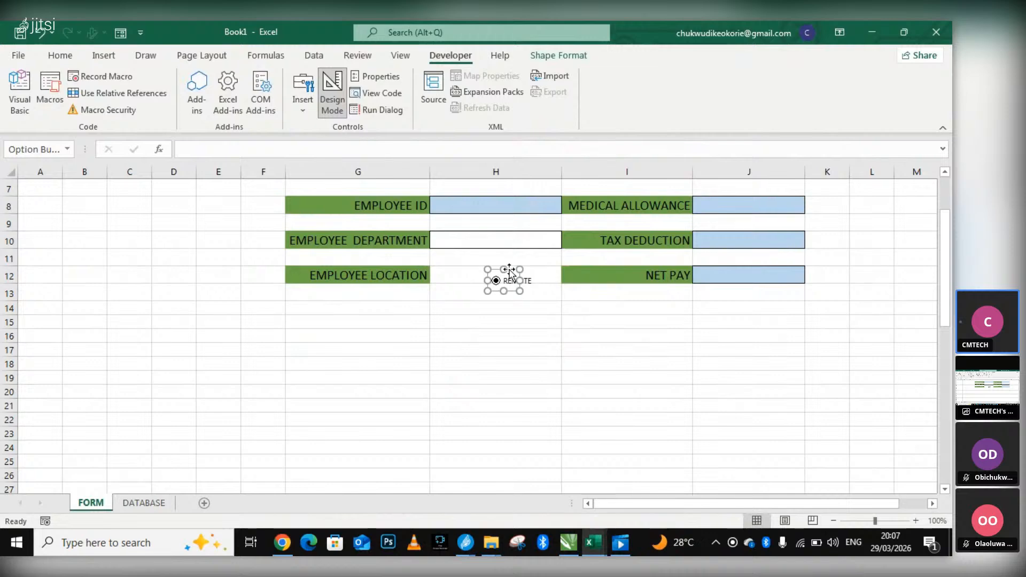
key(ctrl+z)
key(ctrl+d)
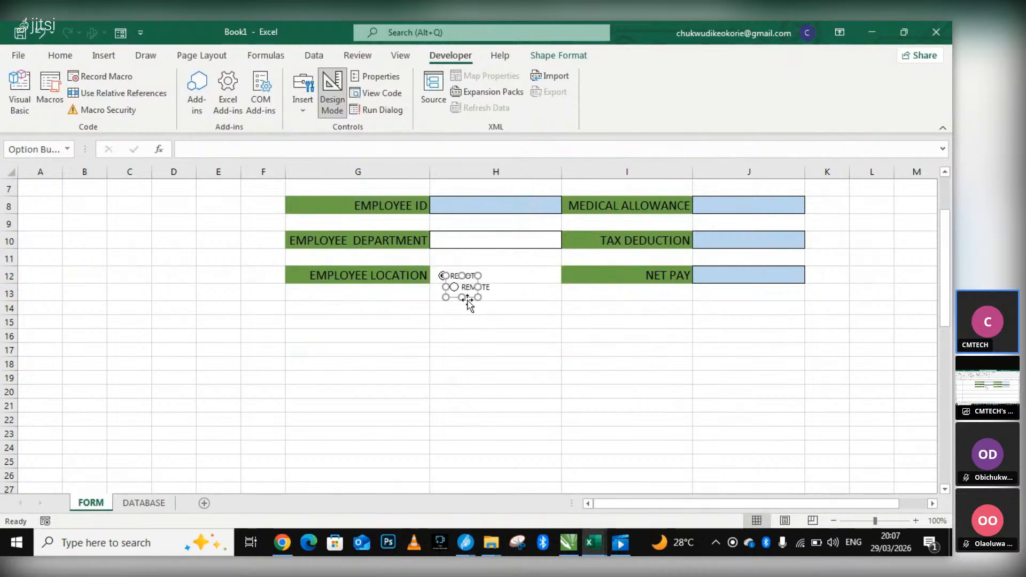
Move the duplicated option button into cell H12, level with and directly after the original REMOTE button.
click(469, 289)
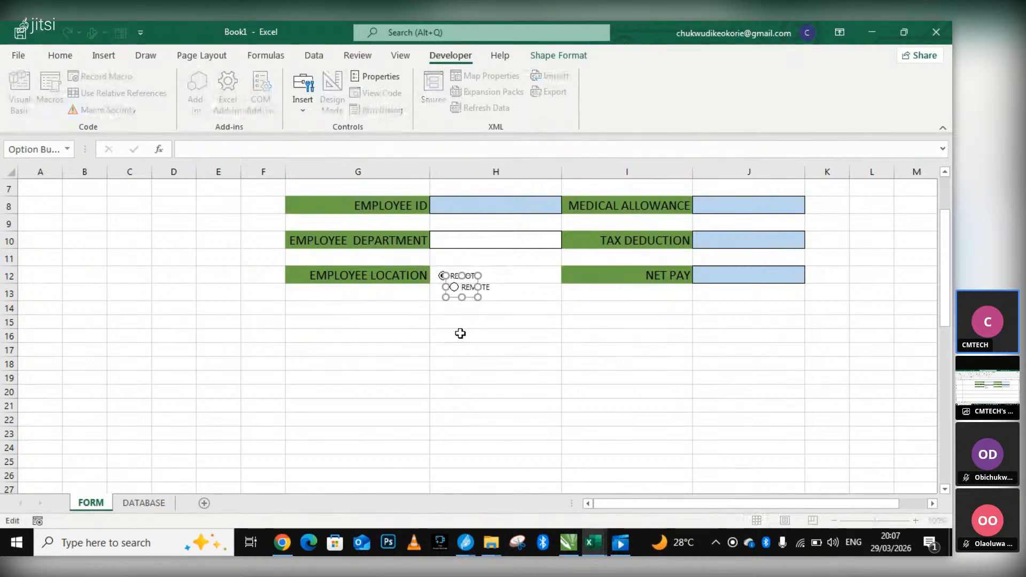
click(459, 334)
click(475, 289)
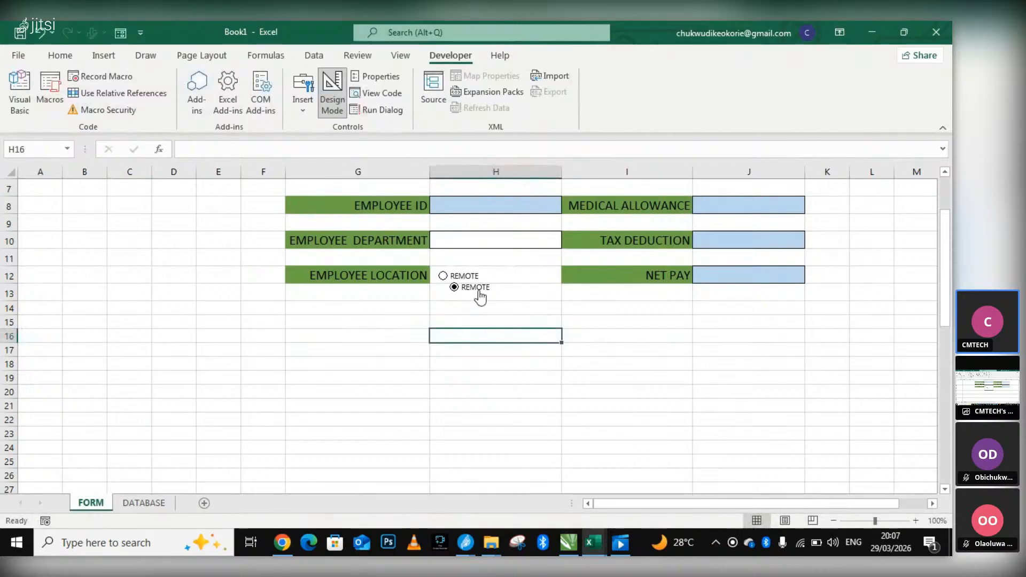
click(490, 288)
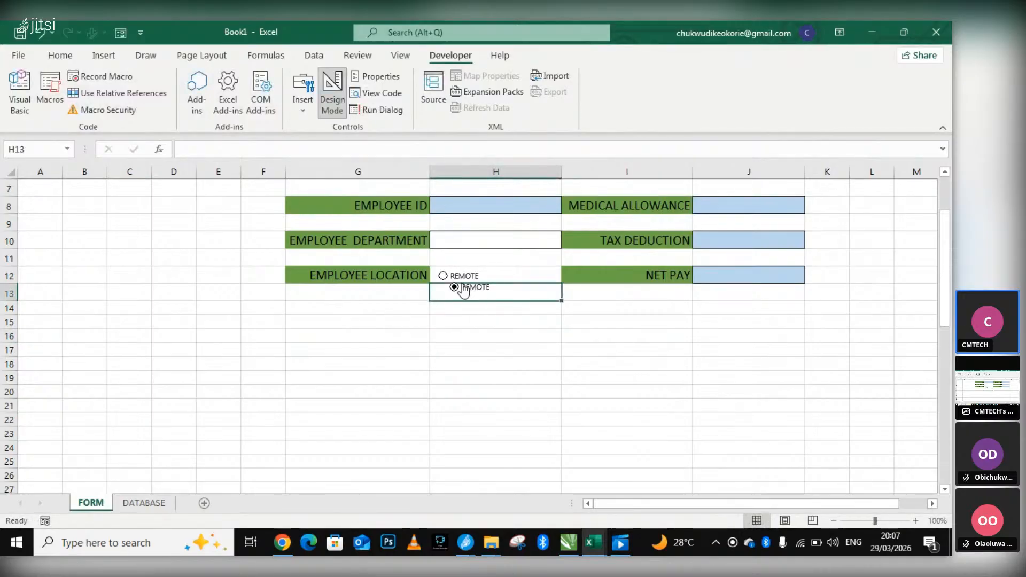
right_click(469, 285)
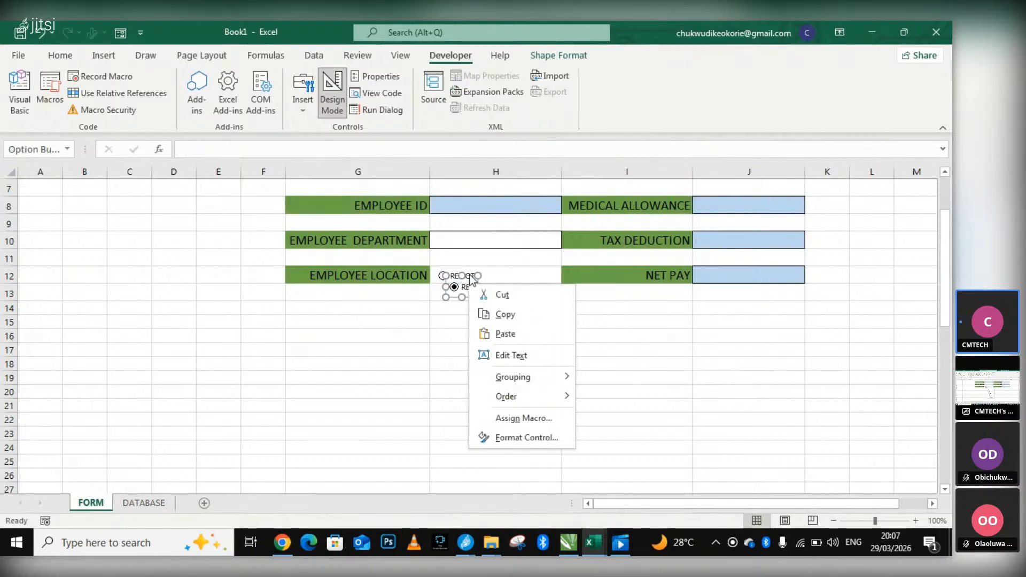
click(470, 279)
drag(469, 279, 510, 267)
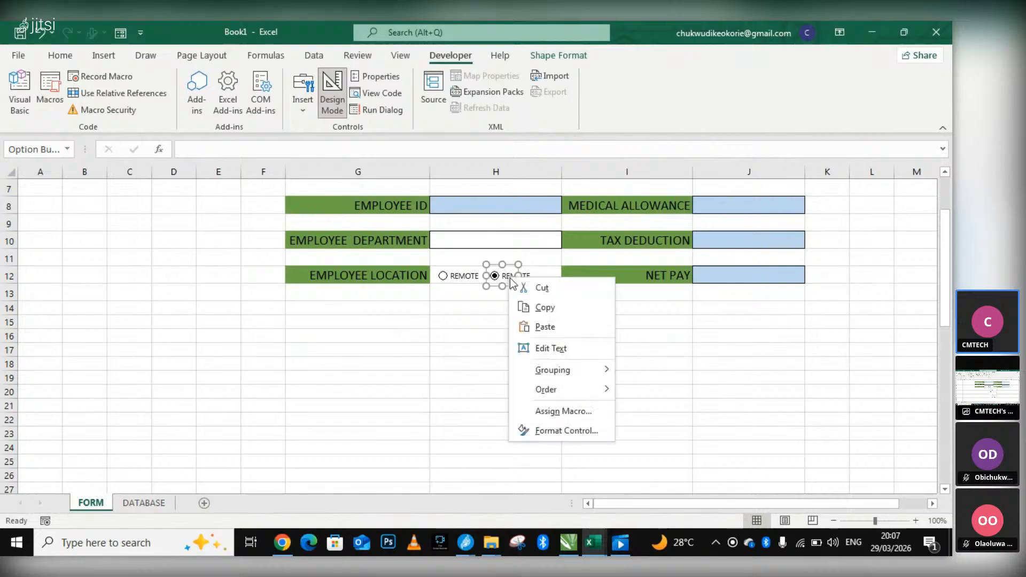
Change the caption of the second option button in H12 to OFFICE.
click(555, 350)
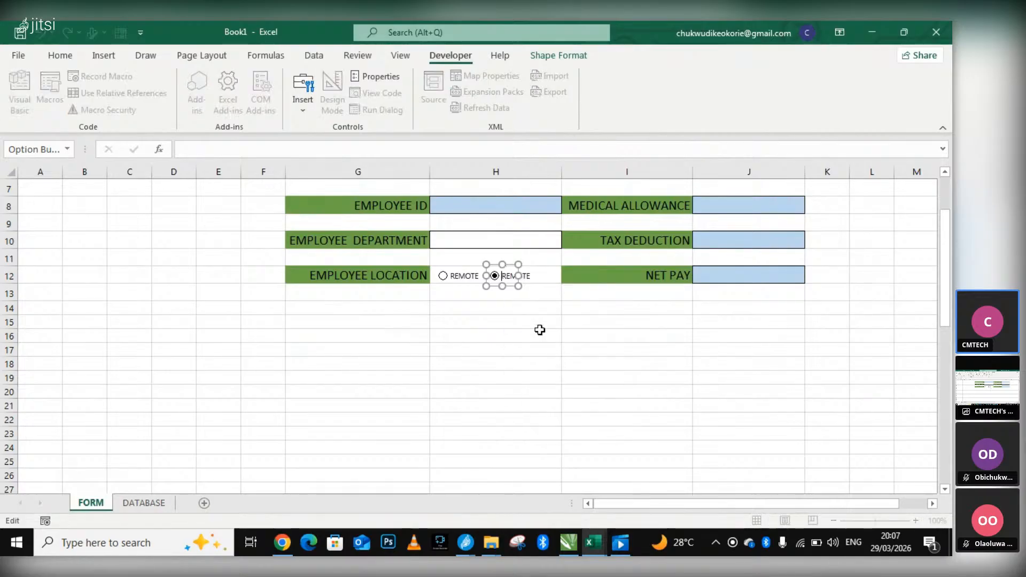
drag(501, 275, 566, 276)
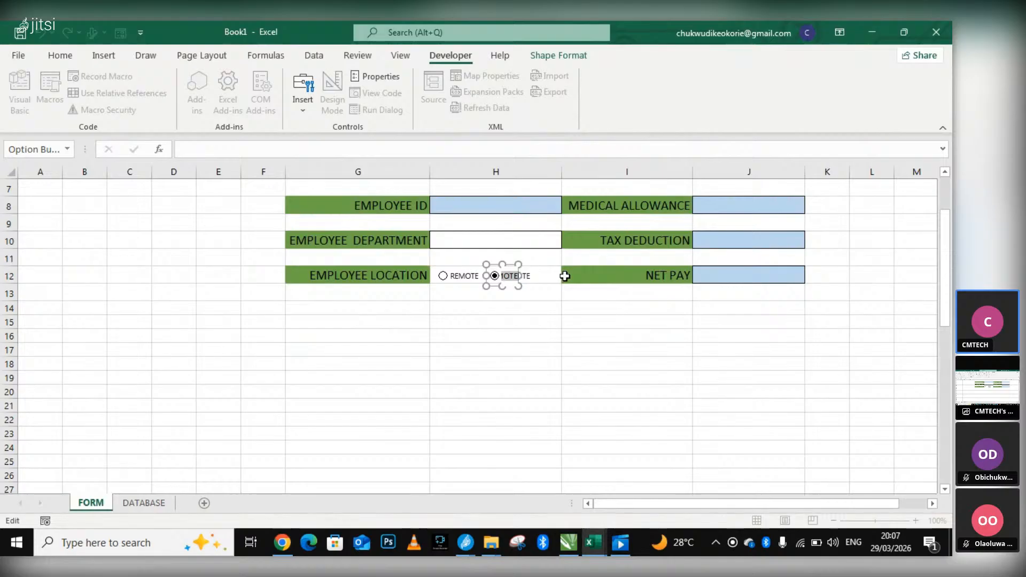
text(OFFICE)
click(521, 359)
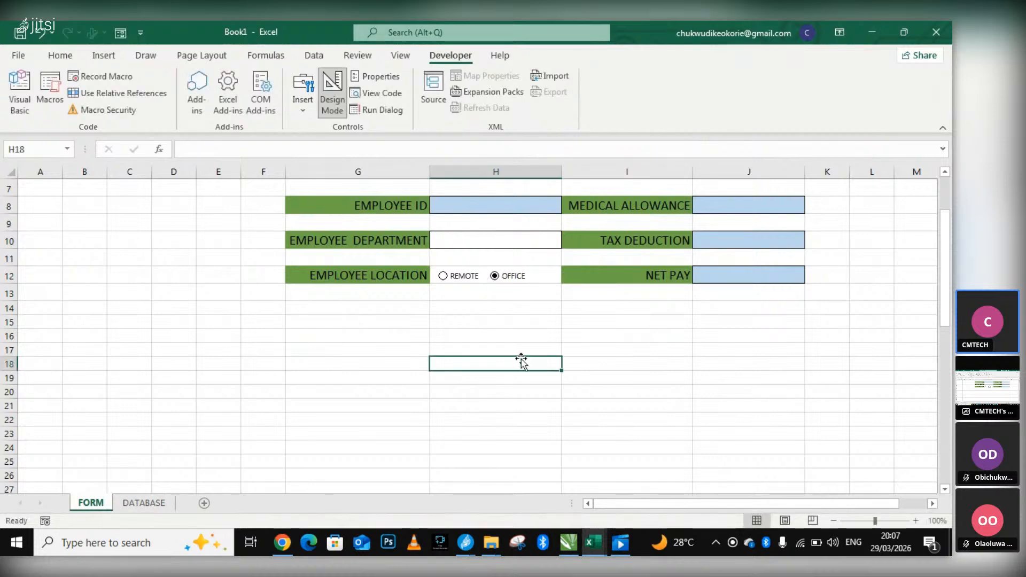
mouse_move(465, 542)
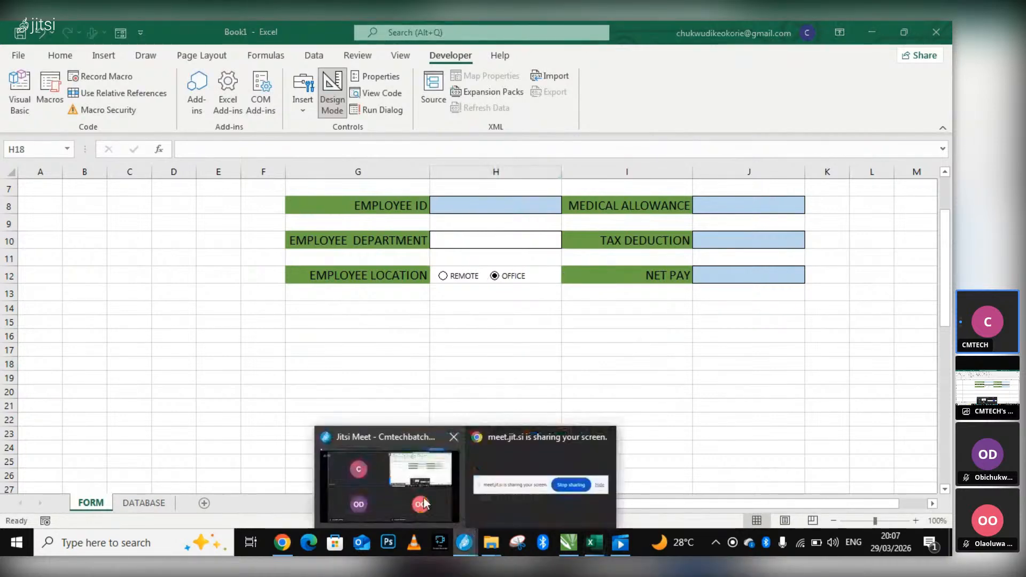
mouse_move(424, 499)
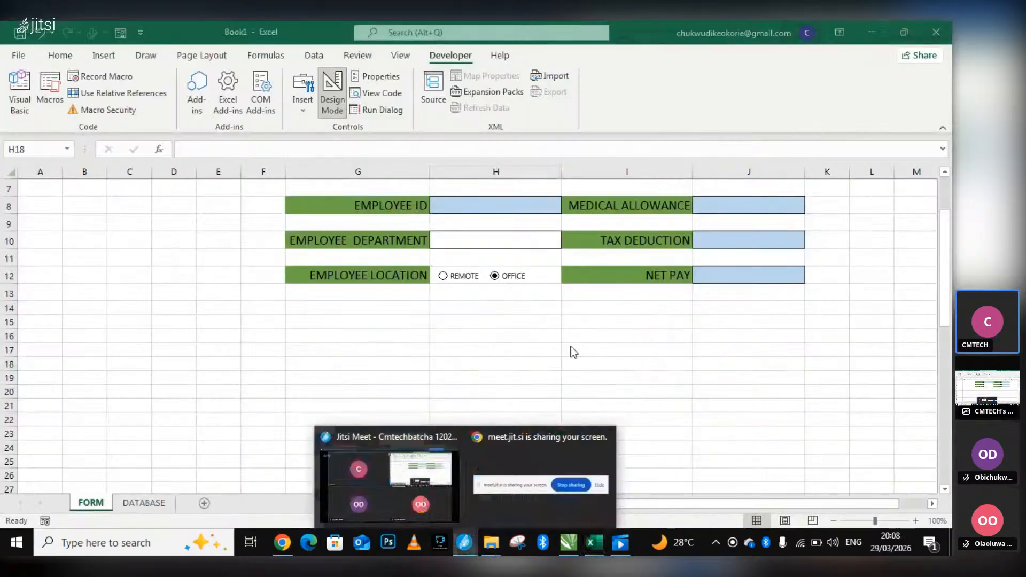
click(570, 346)
scroll(542, 283, down, 2)
scroll(536, 258, up, 1)
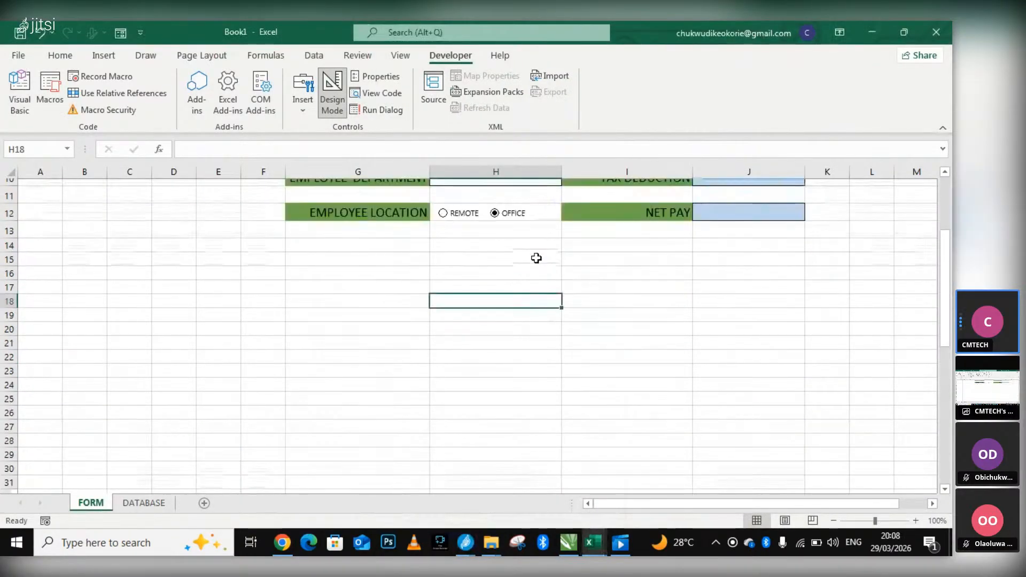
Link the OFFICE option button to cell $G$43, in the EMPLOYEE LOCATION row of the field list below the form.
scroll(536, 258, up, 2)
right_click(505, 327)
key(Escape)
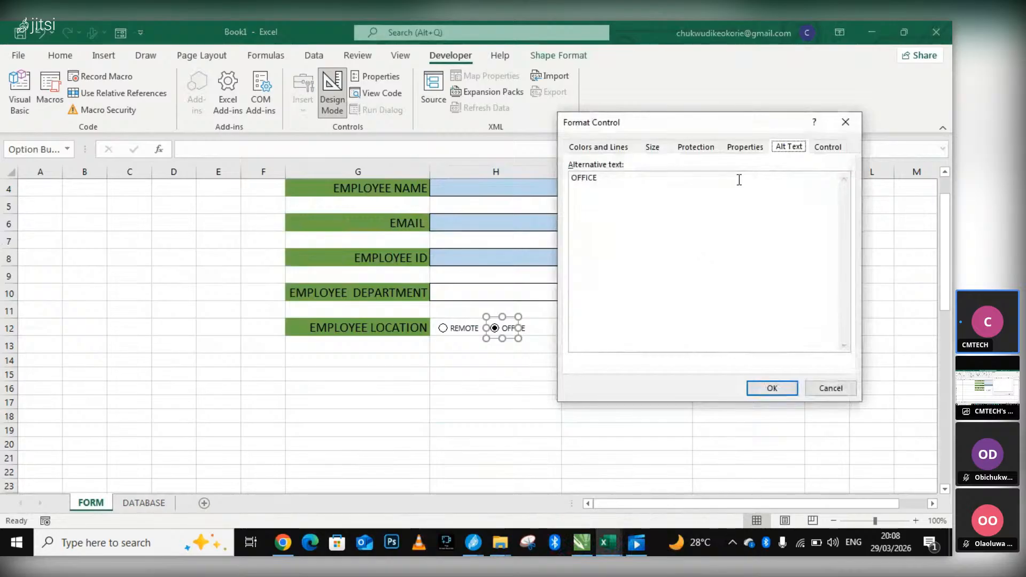
click(829, 148)
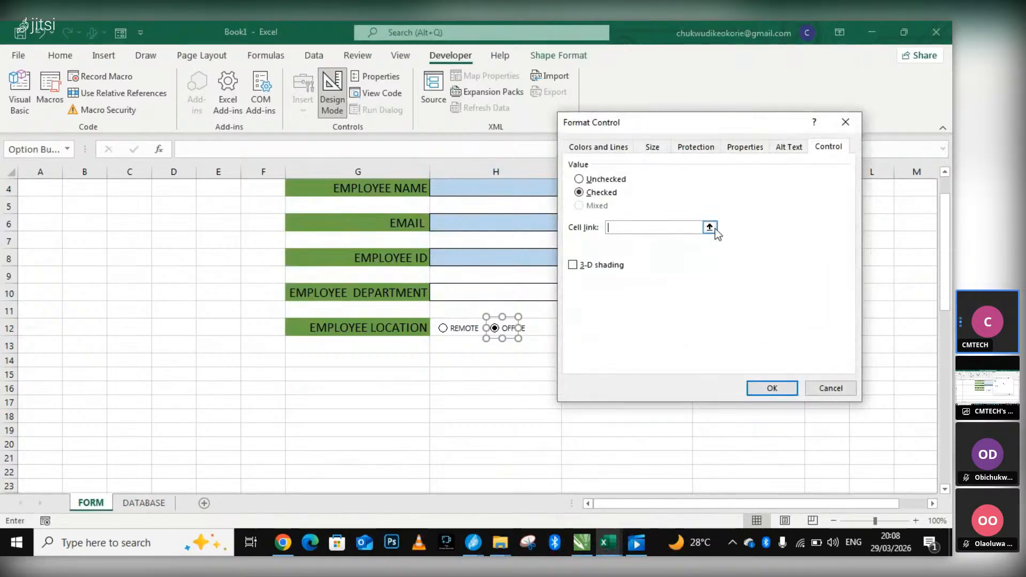
click(709, 227)
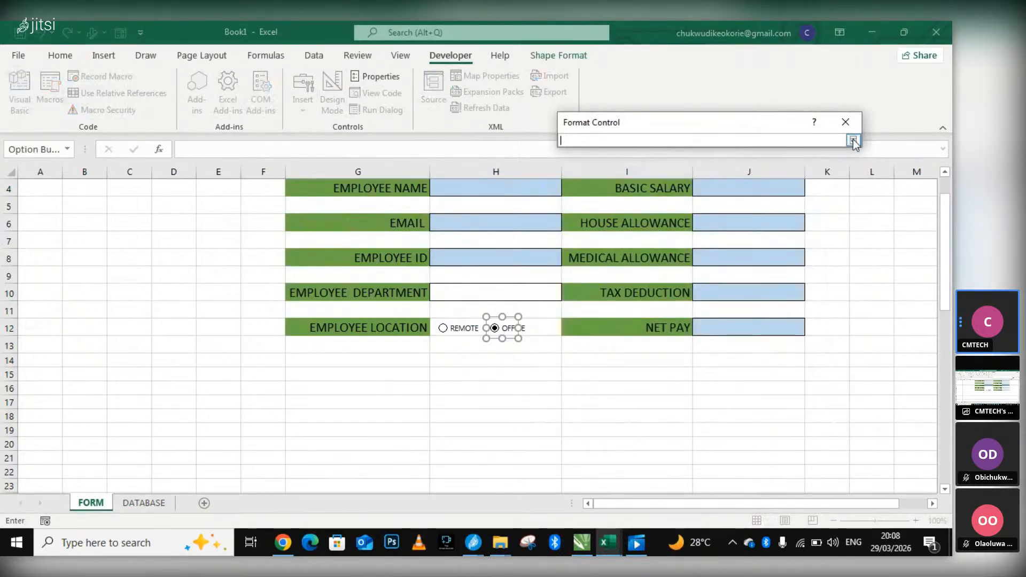
scroll(641, 385, down, 7)
scroll(320, 425, down, 1)
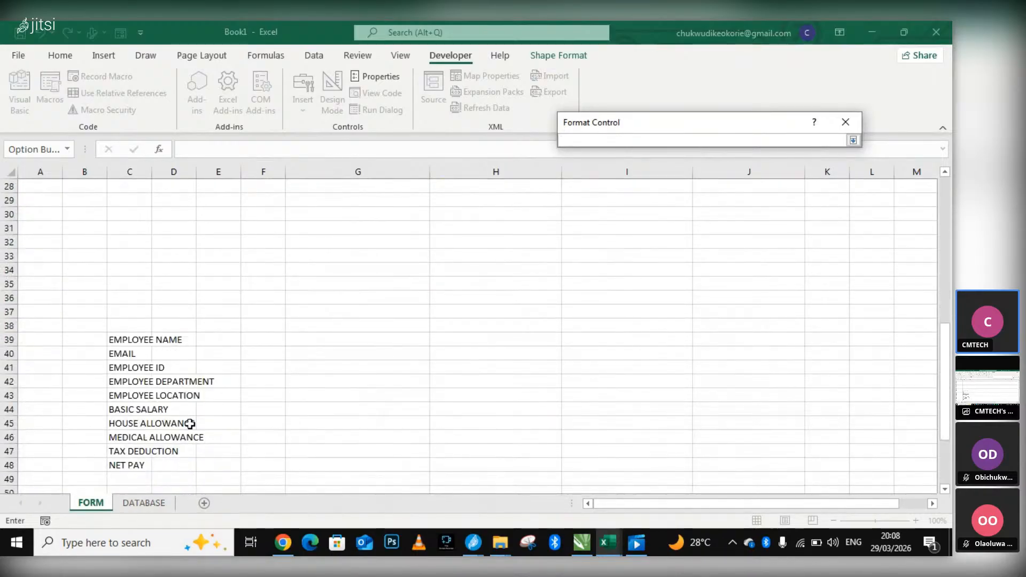
click(329, 396)
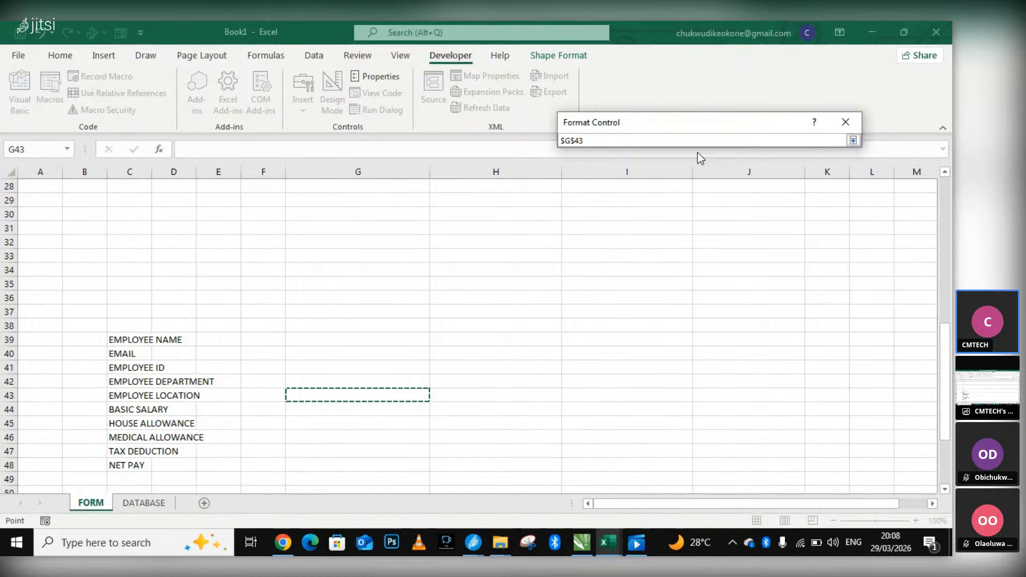
key(Return)
click(773, 386)
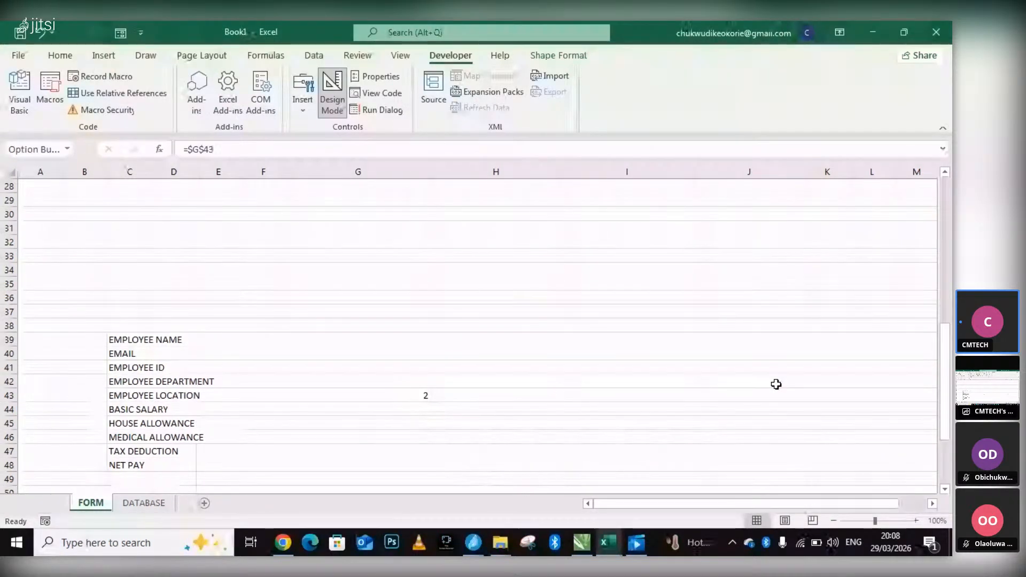
Test the location option buttons by selecting REMOTE and checking the value in linked cell G43.
scroll(694, 374, up, 9)
scroll(591, 390, down, 10)
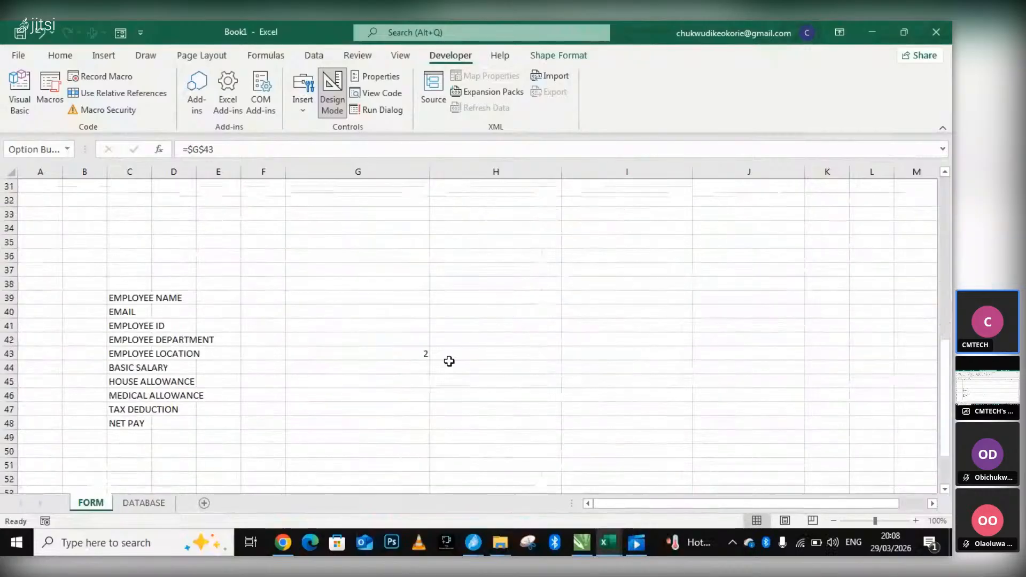
scroll(457, 320, up, 5)
scroll(471, 297, up, 3)
scroll(483, 321, down, 3)
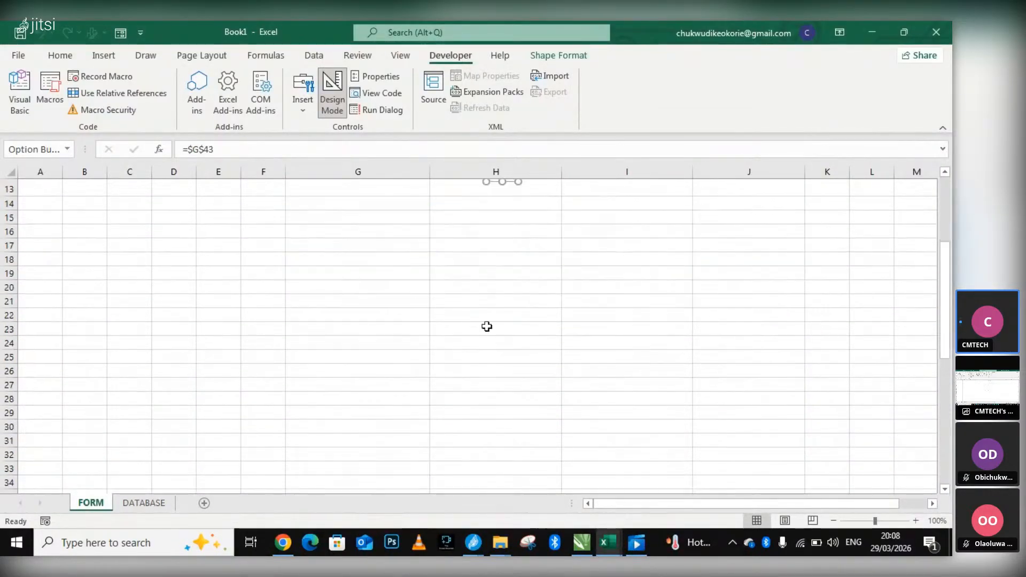
scroll(487, 326, down, 3)
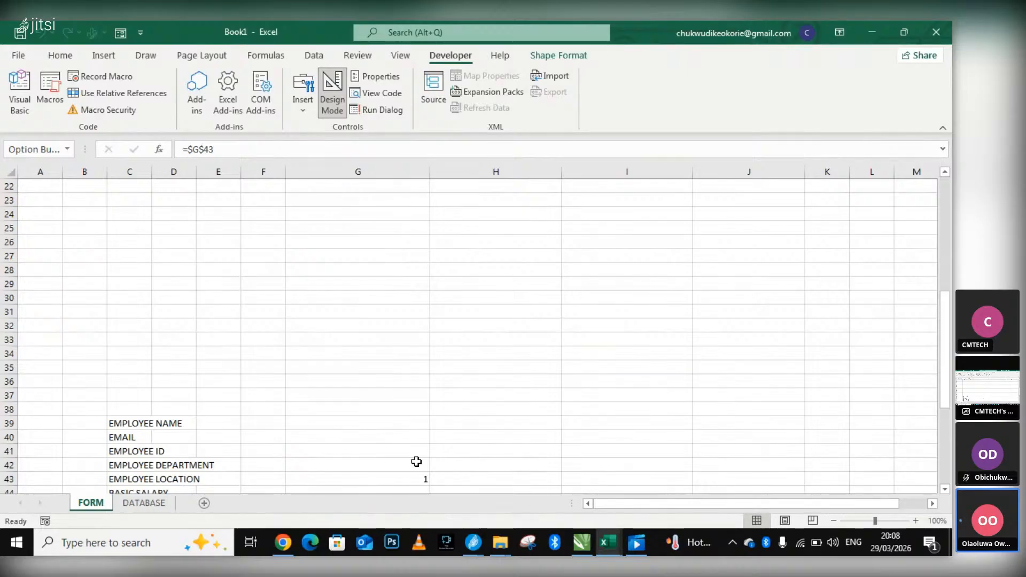
scroll(445, 446, up, 1)
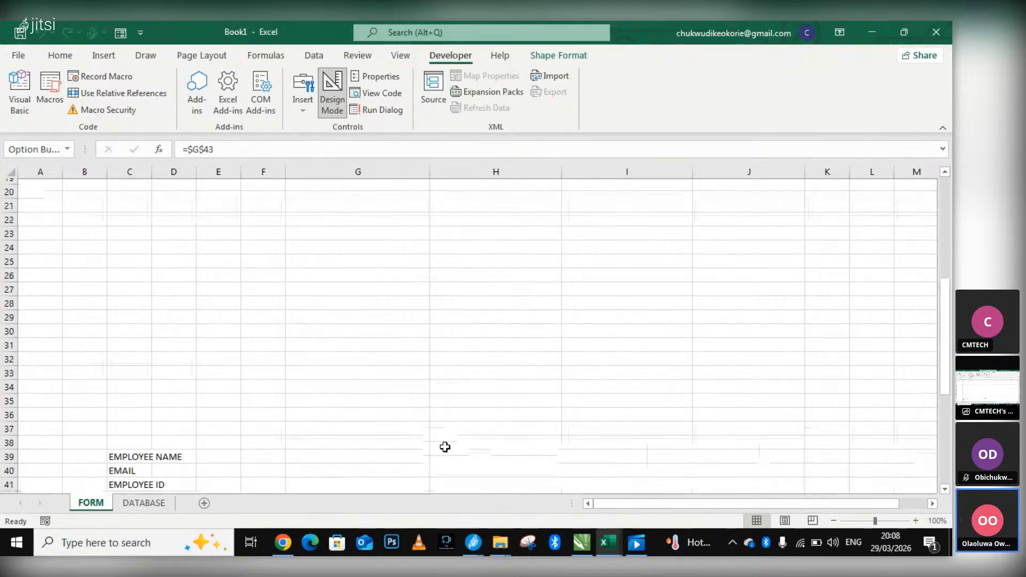
scroll(445, 447, up, 3)
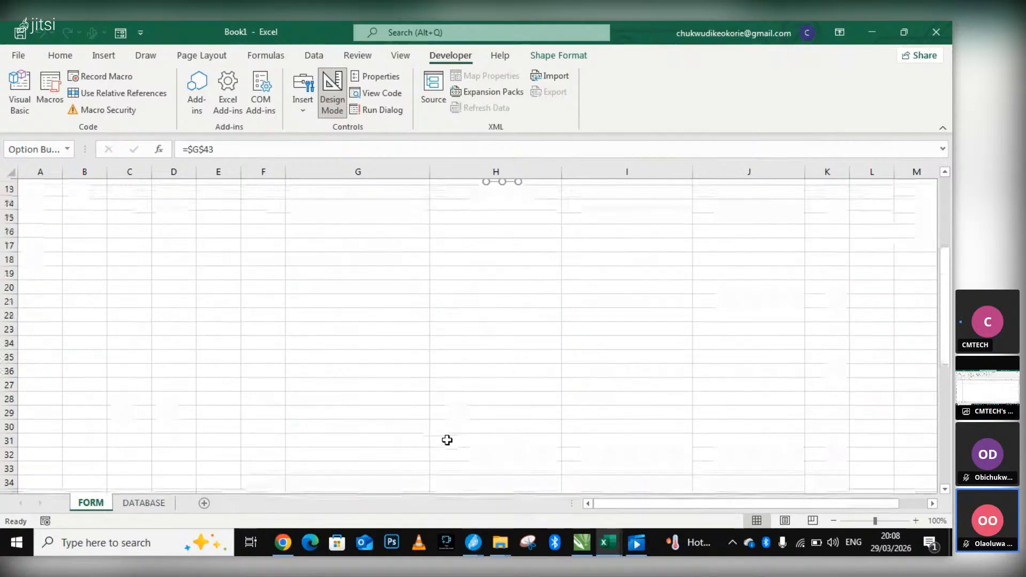
scroll(446, 440, up, 3)
scroll(383, 460, down, 7)
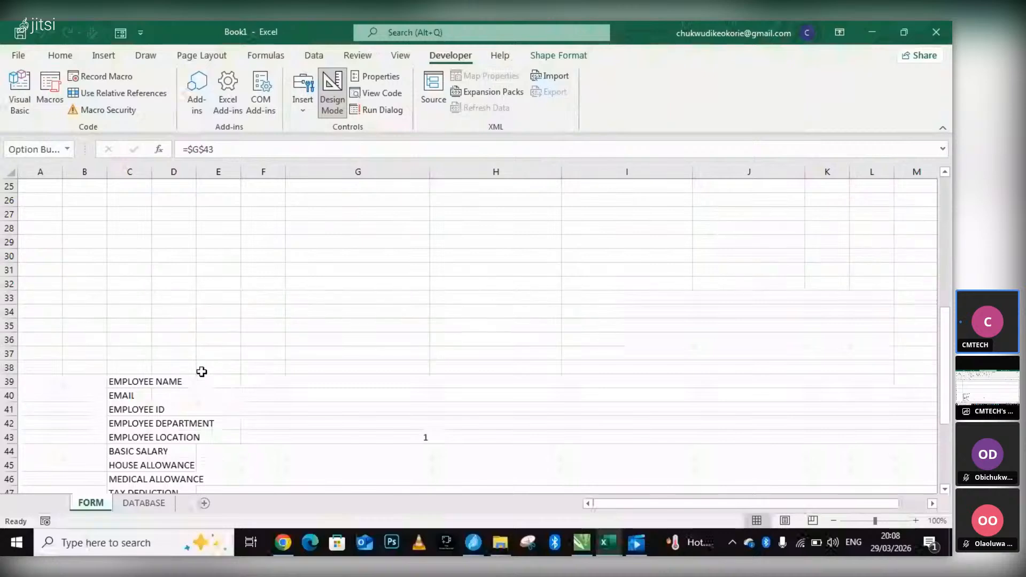
Widen column D and autofit column C to the employee field labels, leaving cell D39 selected.
drag(196, 172, 232, 172)
click(220, 392)
click(222, 381)
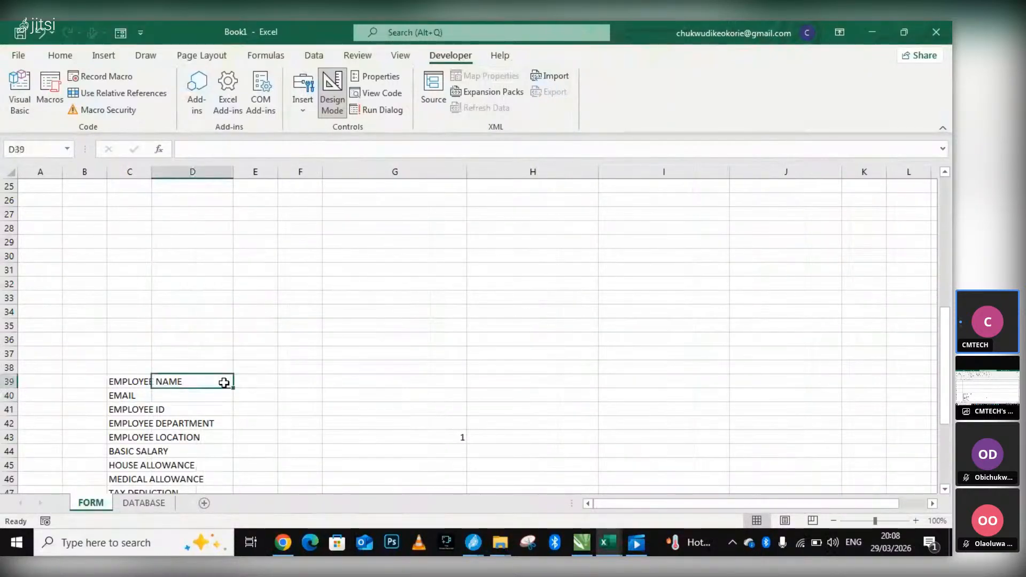
double_click(151, 172)
click(320, 340)
click(258, 379)
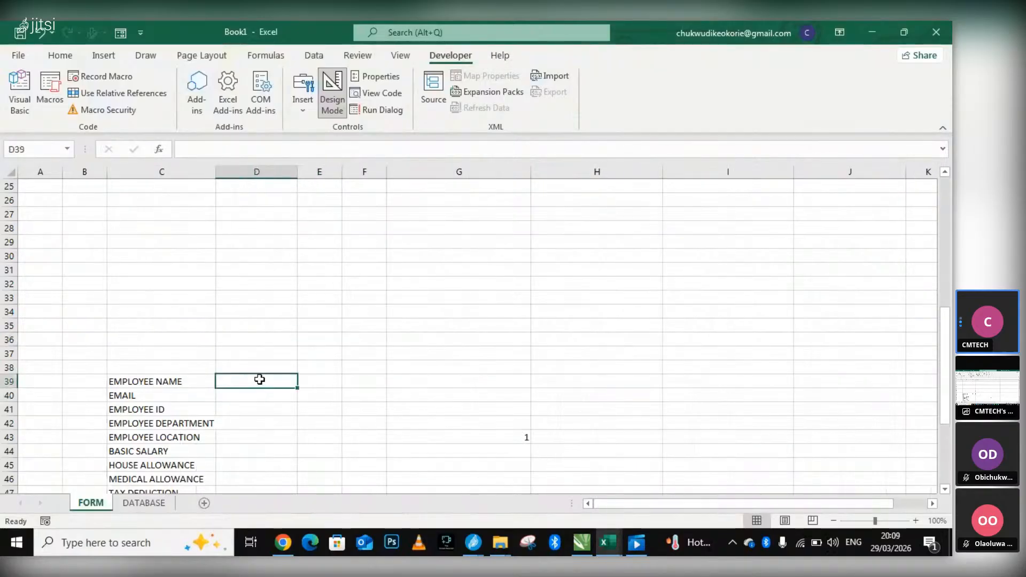
scroll(277, 377, up, 4)
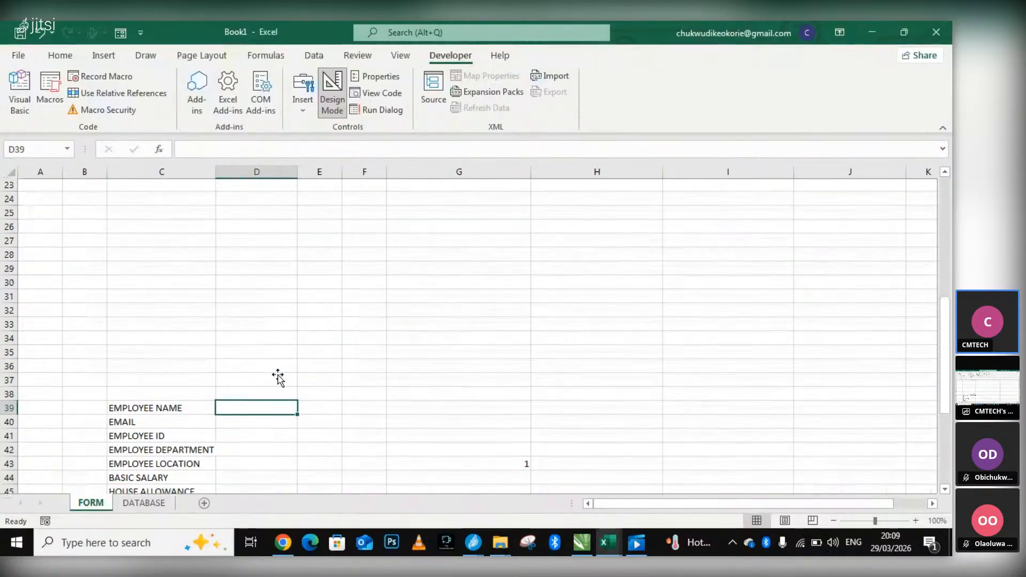
scroll(371, 361, up, 4)
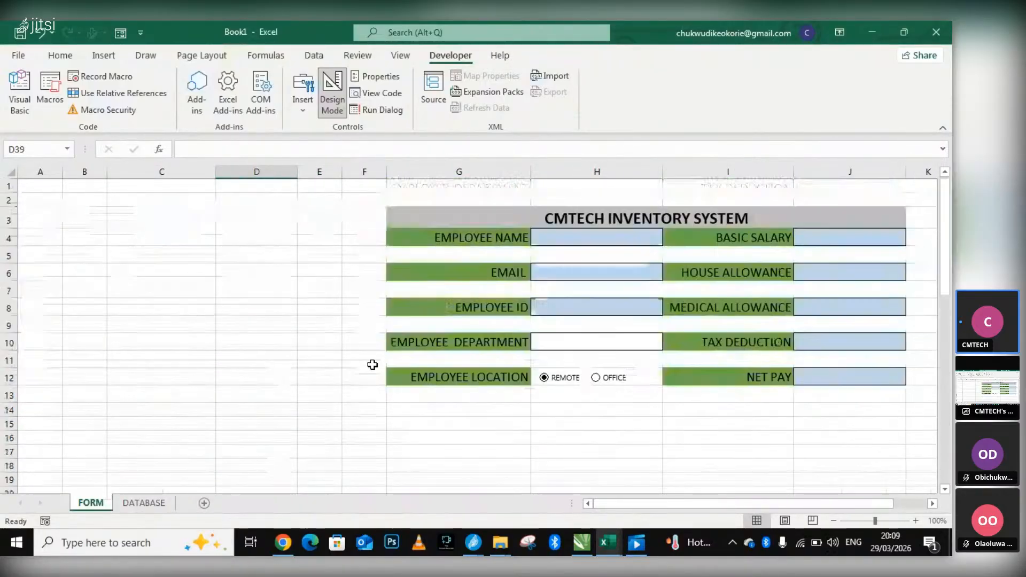
double_click(629, 239)
text(=)
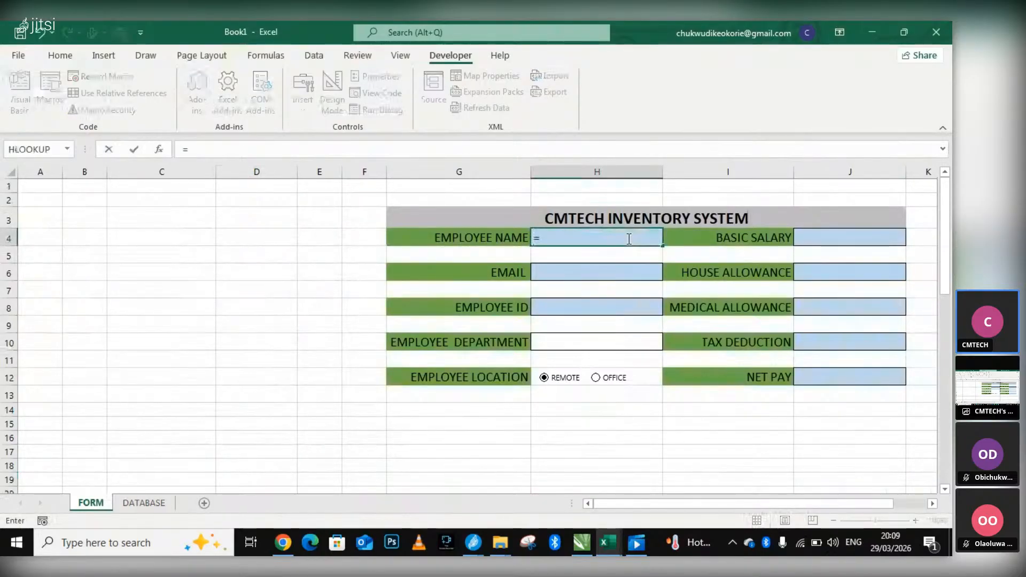
scroll(503, 391, down, 7)
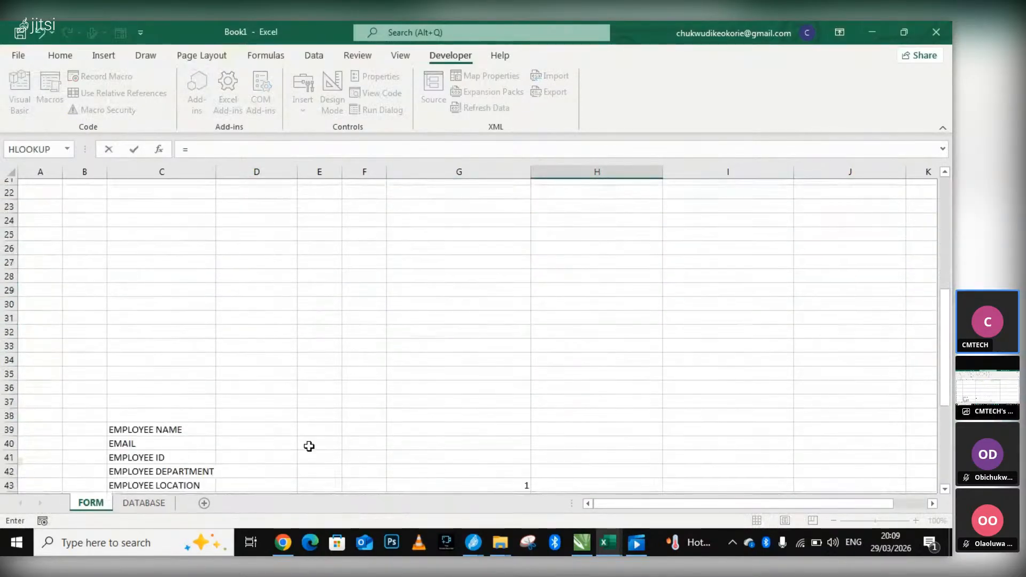
click(252, 422)
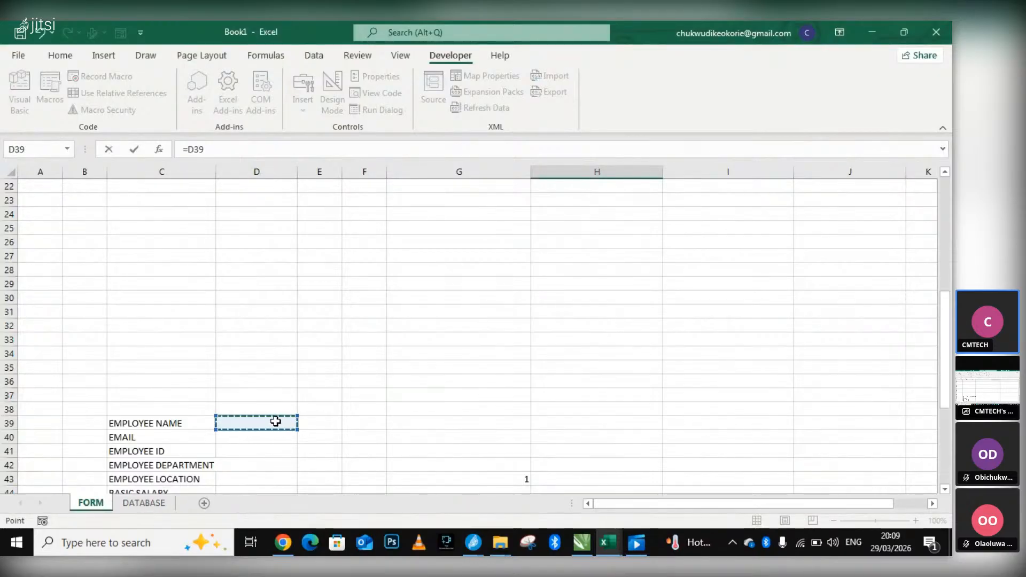
scroll(600, 294, up, 7)
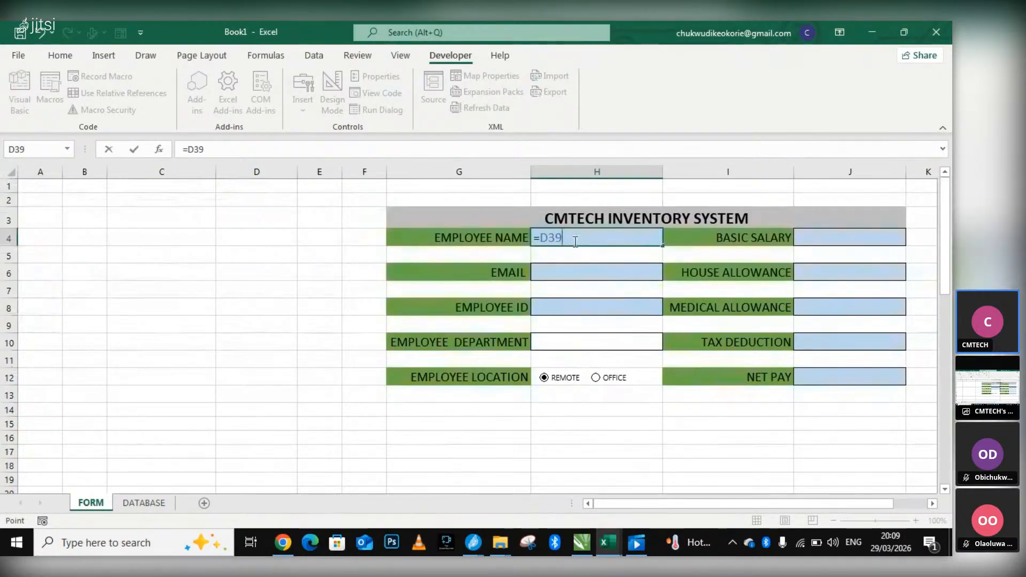
key(BackSpace)
key(BackSpace)
key(BackSpace)
key(BackSpace)
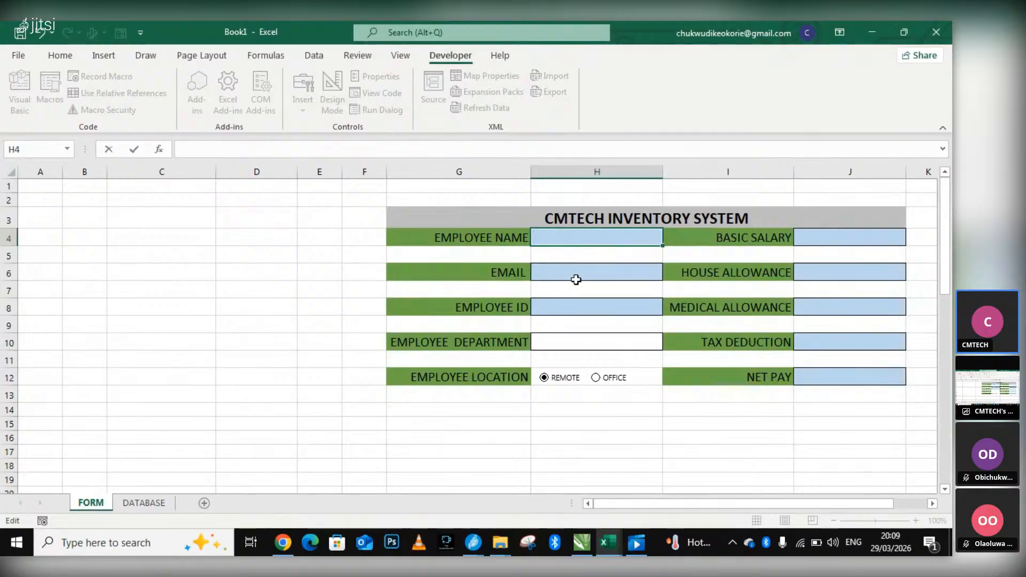
Enter the formula =H4 in D39 so the field list picks up the form's EMPLOYEE NAME entry.
scroll(550, 318, down, 7)
scroll(283, 436, down, 1)
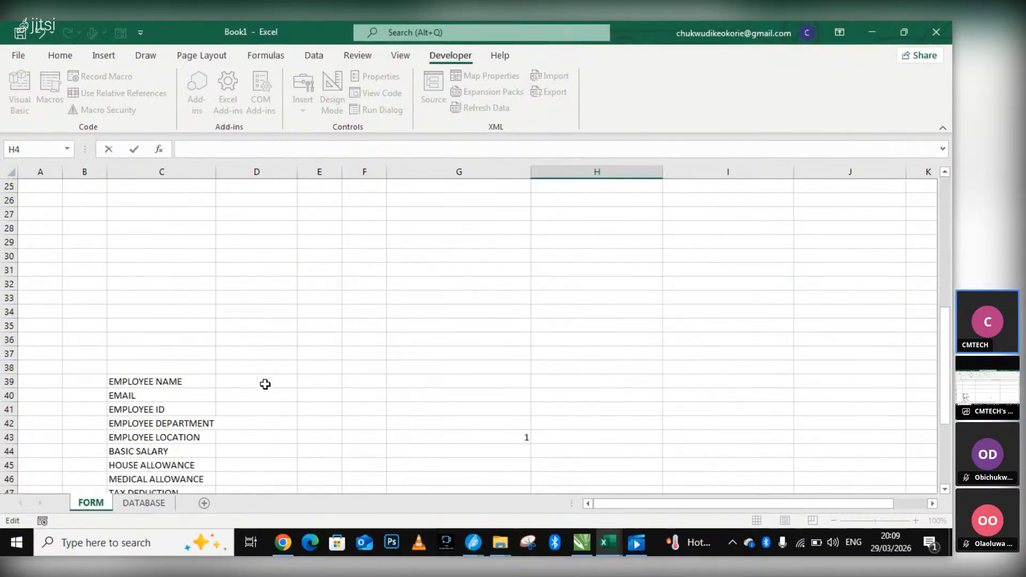
click(268, 382)
text(=)
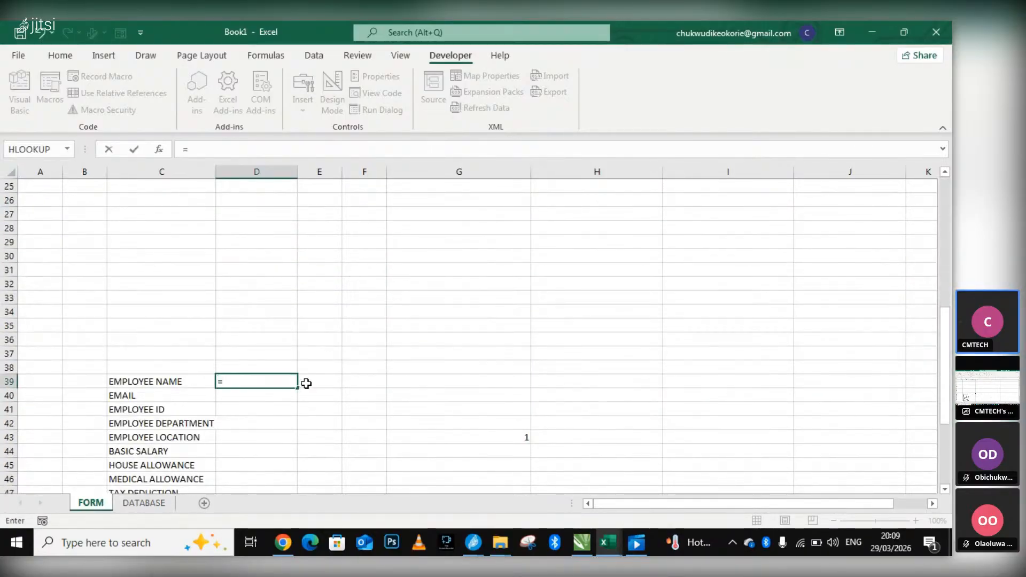
scroll(305, 374, up, 8)
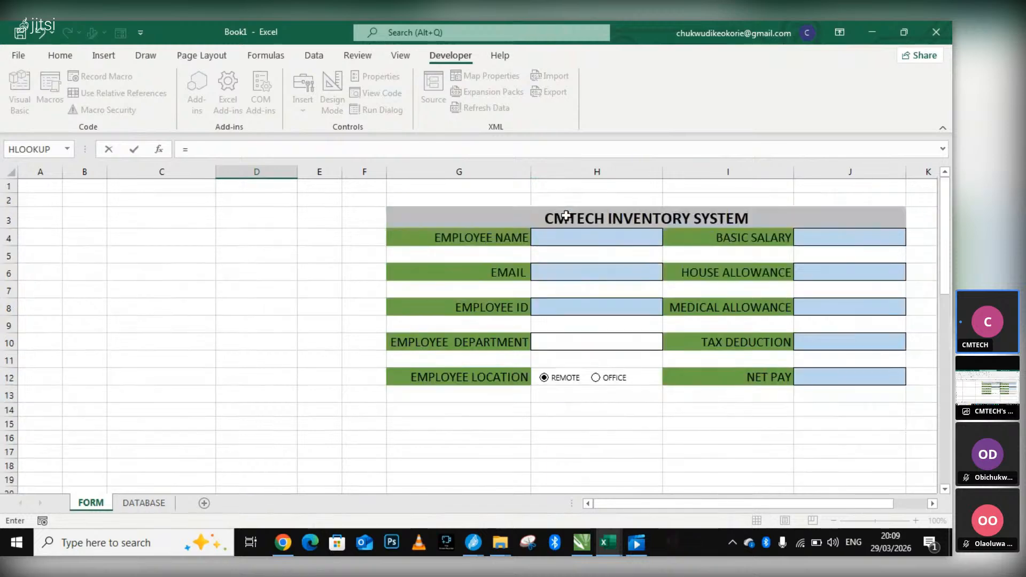
click(572, 239)
scroll(513, 342, down, 6)
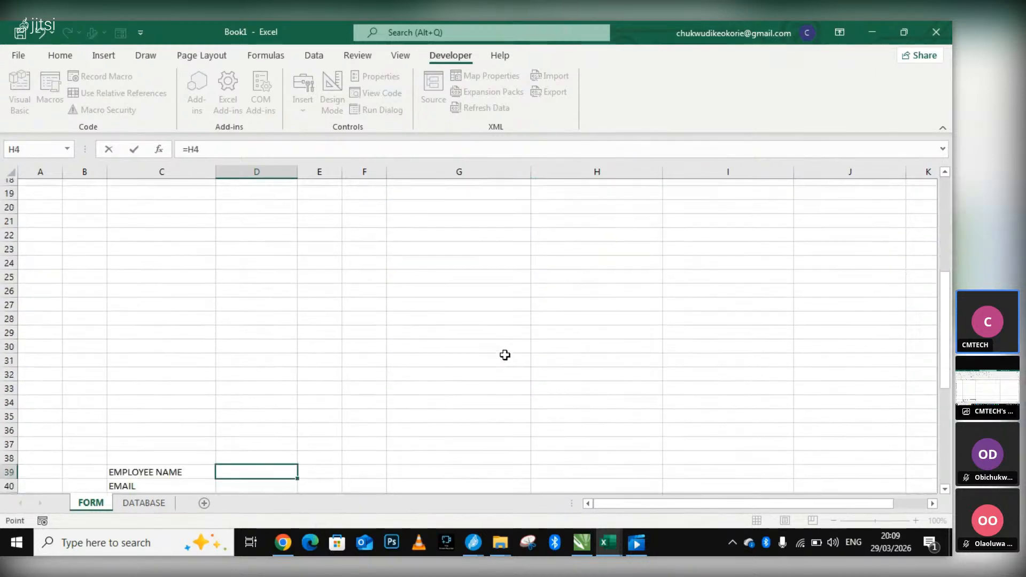
scroll(504, 355, down, 1)
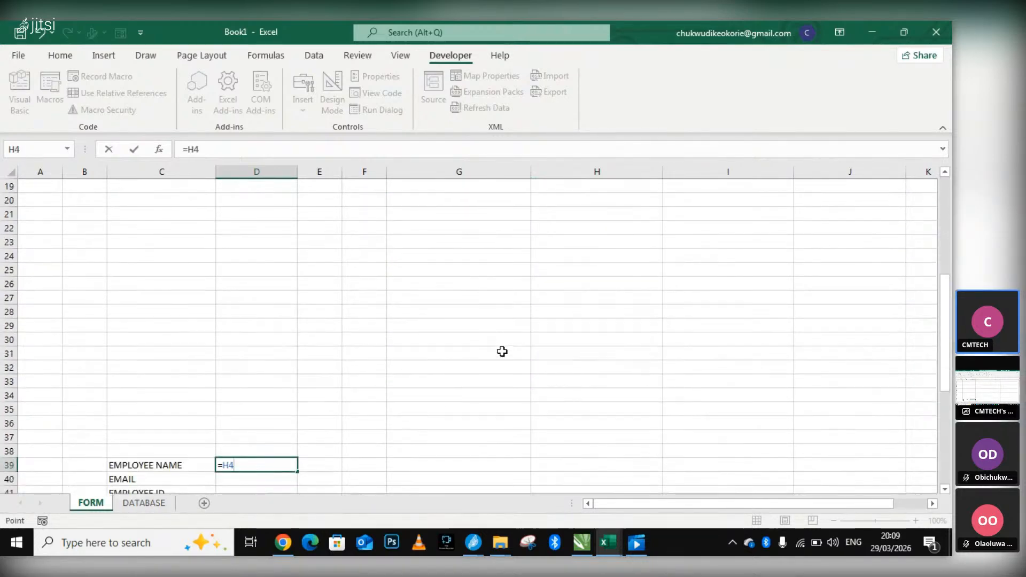
click(261, 436)
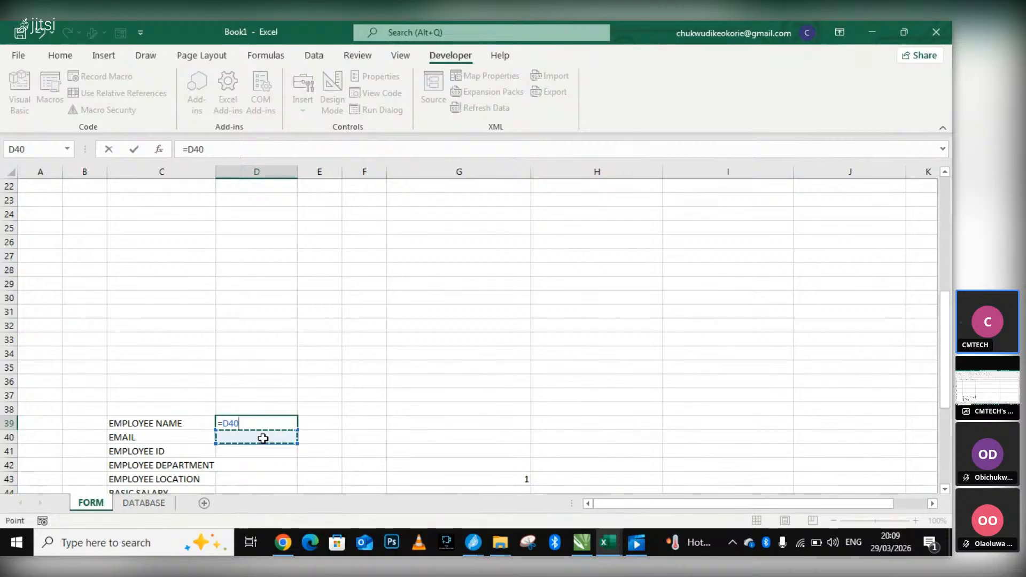
click(321, 453)
click(283, 449)
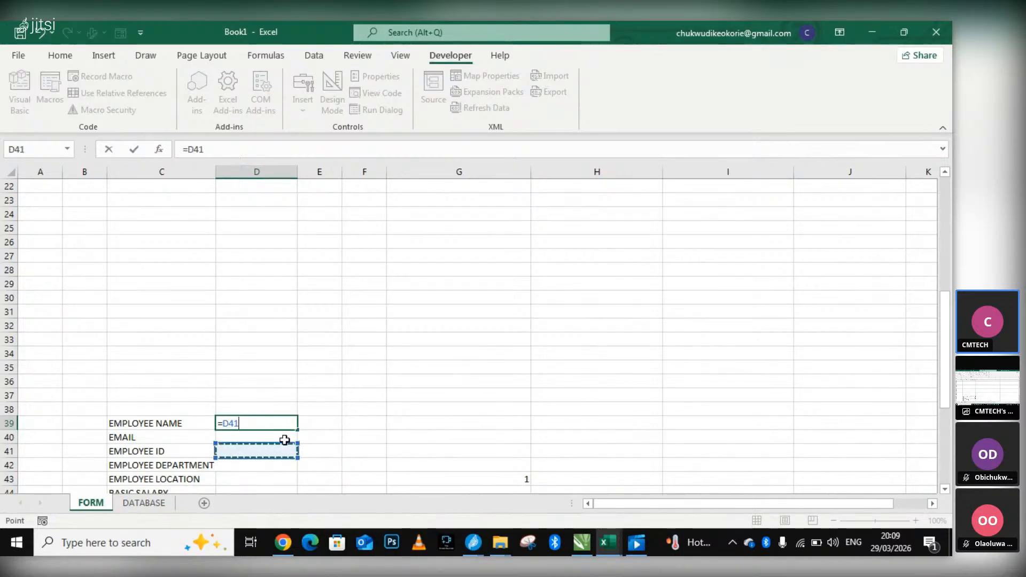
scroll(529, 256, up, 7)
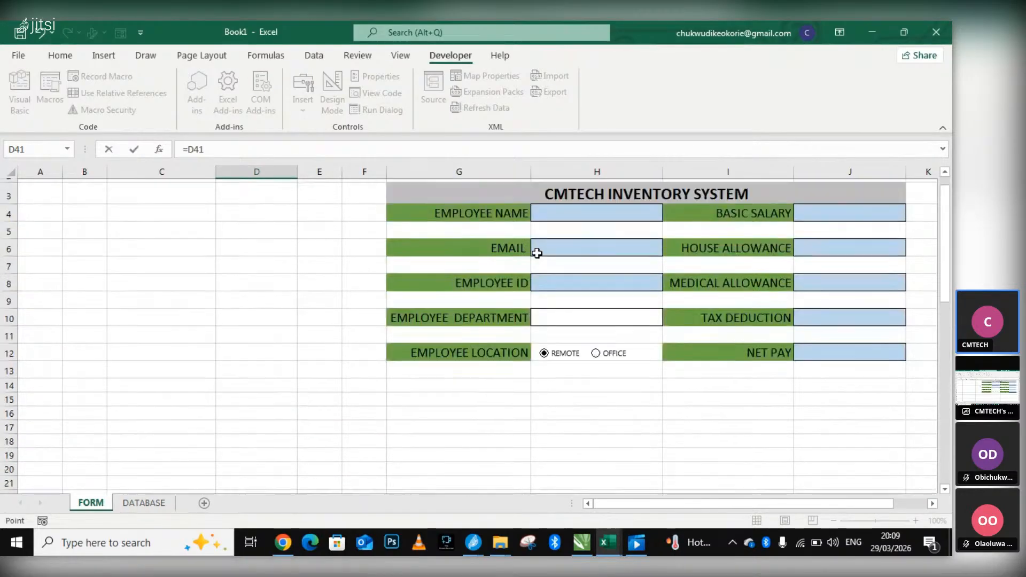
click(545, 238)
scroll(509, 378, down, 2)
scroll(509, 378, down, 4)
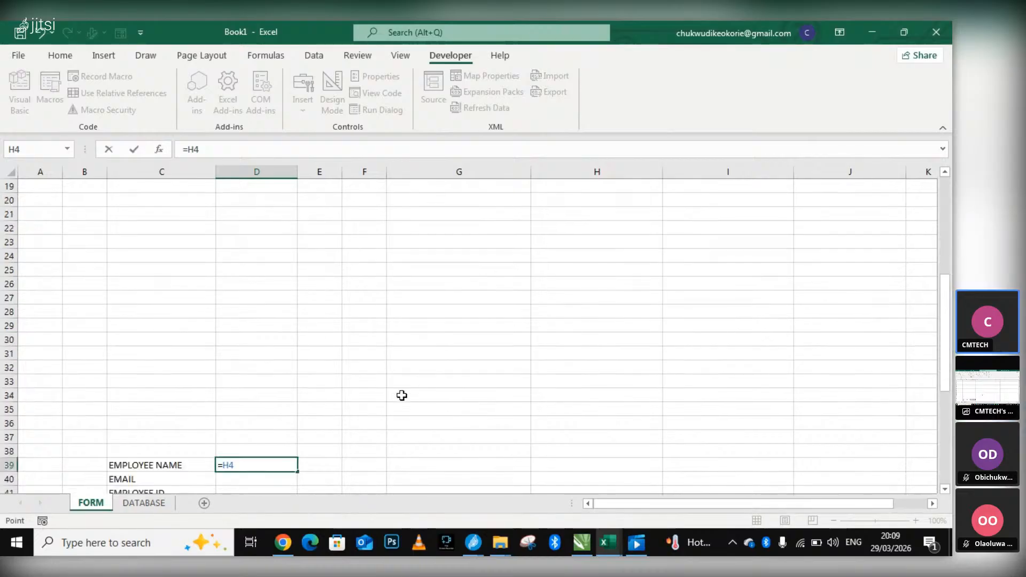
key(Return)
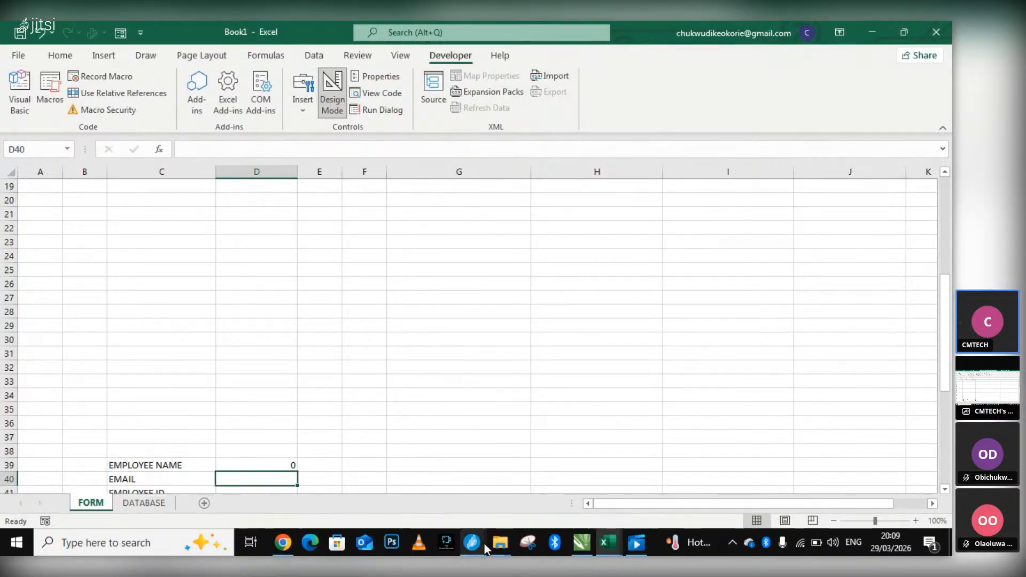
Switch to the Jitsi Meet call, mute the microphone, and unmute it again.
mouse_move(475, 544)
click(379, 489)
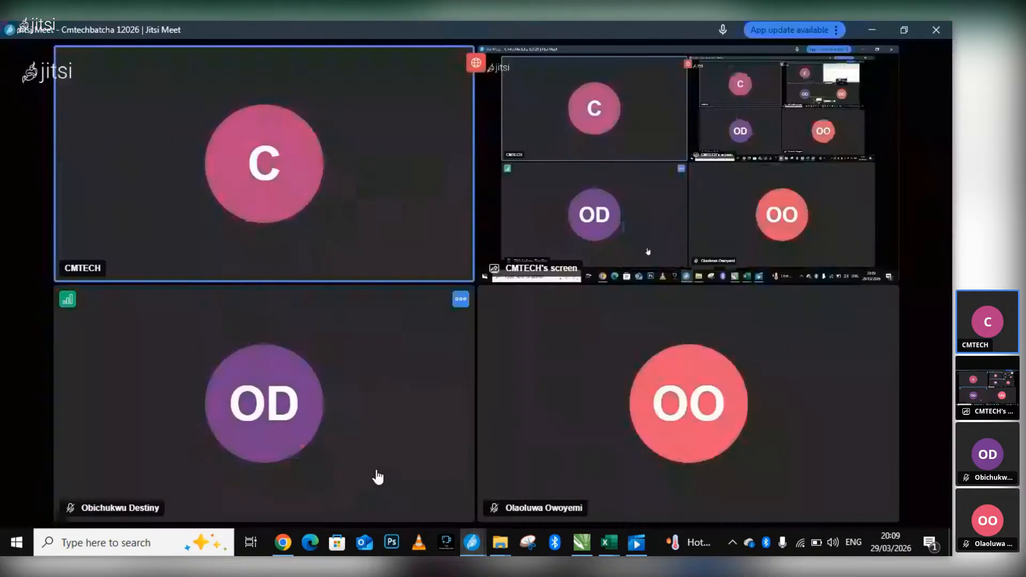
click(301, 475)
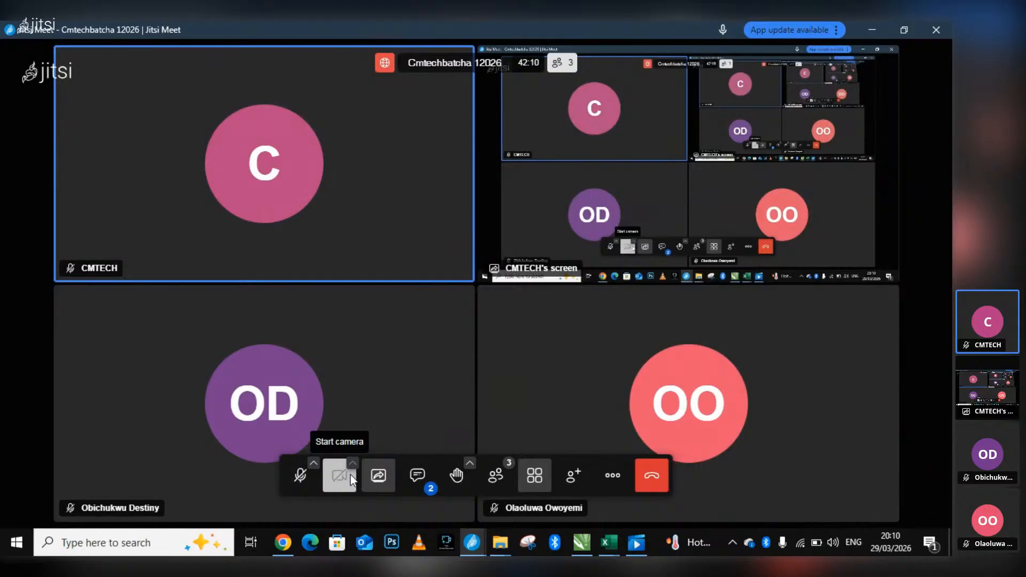
click(300, 477)
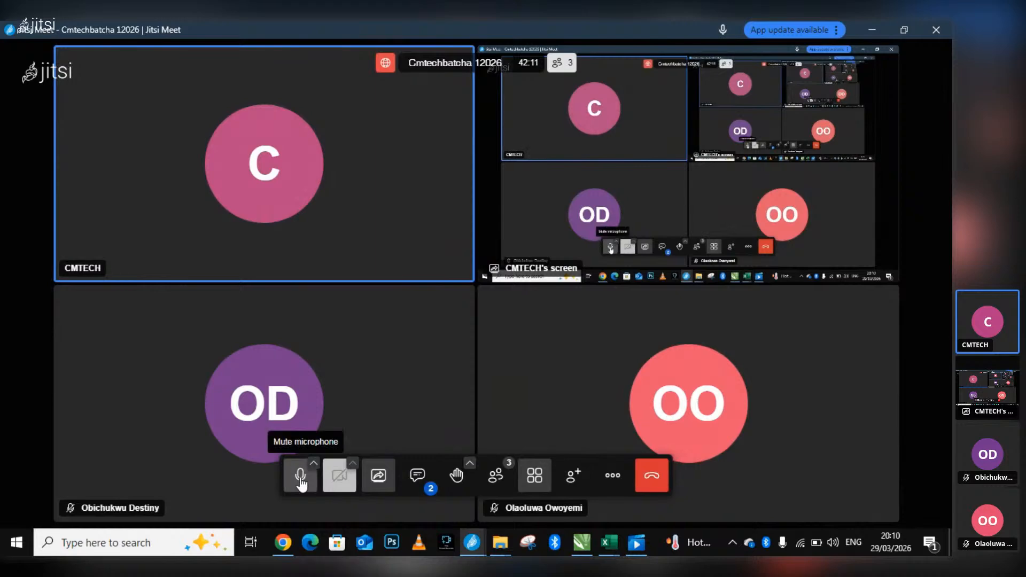
Switch to Excel, view the EMPLOYEE DATA FORM in the cmtech data analysis classnote workbook, and return to Book1.
click(609, 542)
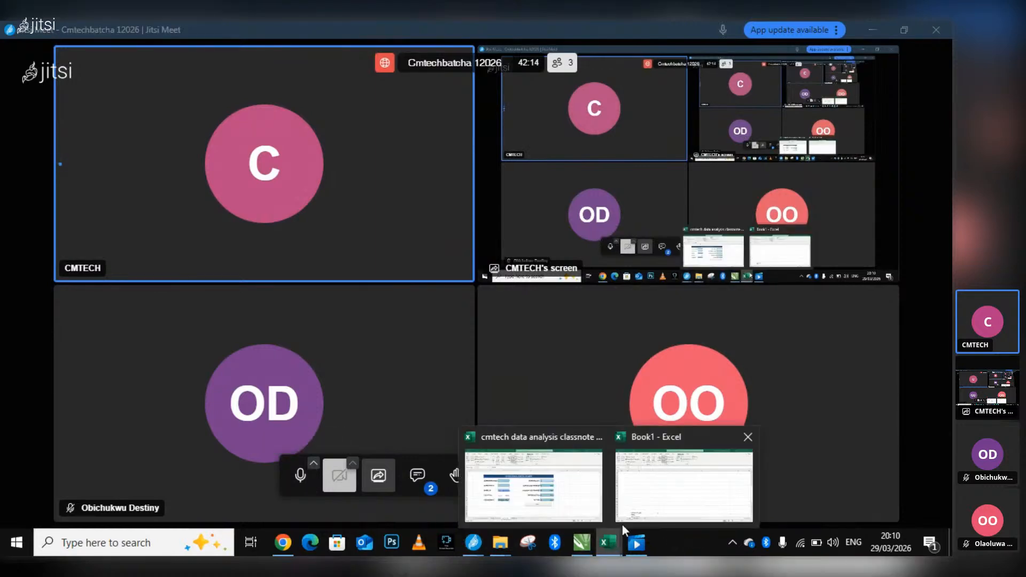
click(525, 479)
click(601, 543)
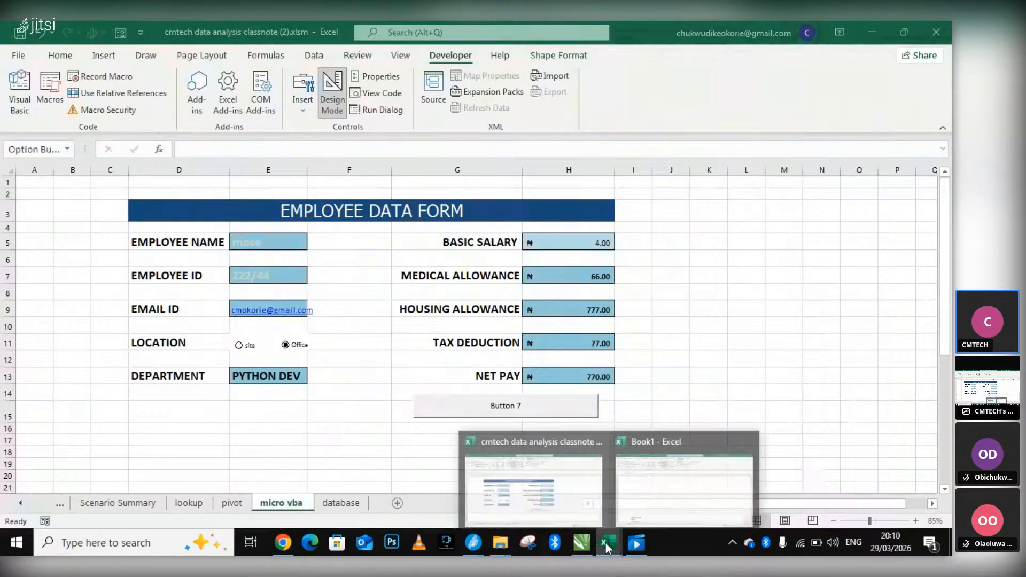
click(674, 470)
Enter the formula =H6 in D40 to link the EMAIL row to the form's email field.
scroll(445, 411, down, 1)
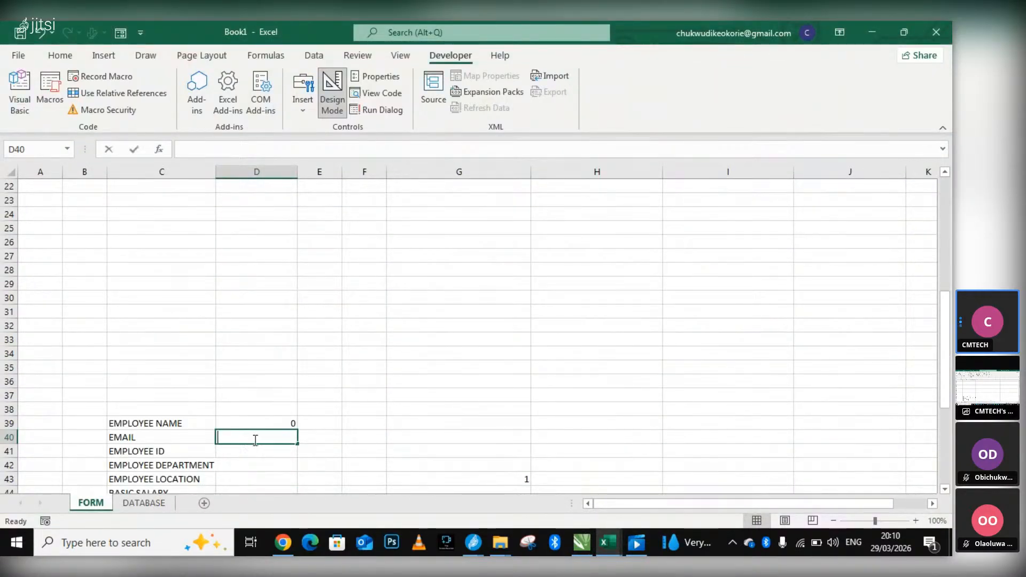
double_click(254, 439)
text(=)
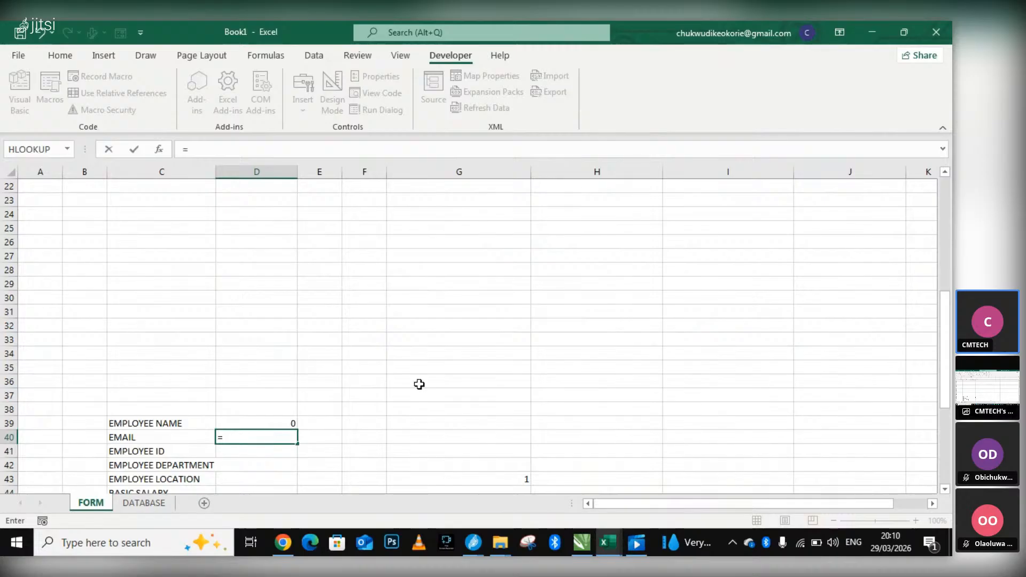
scroll(511, 222, up, 2)
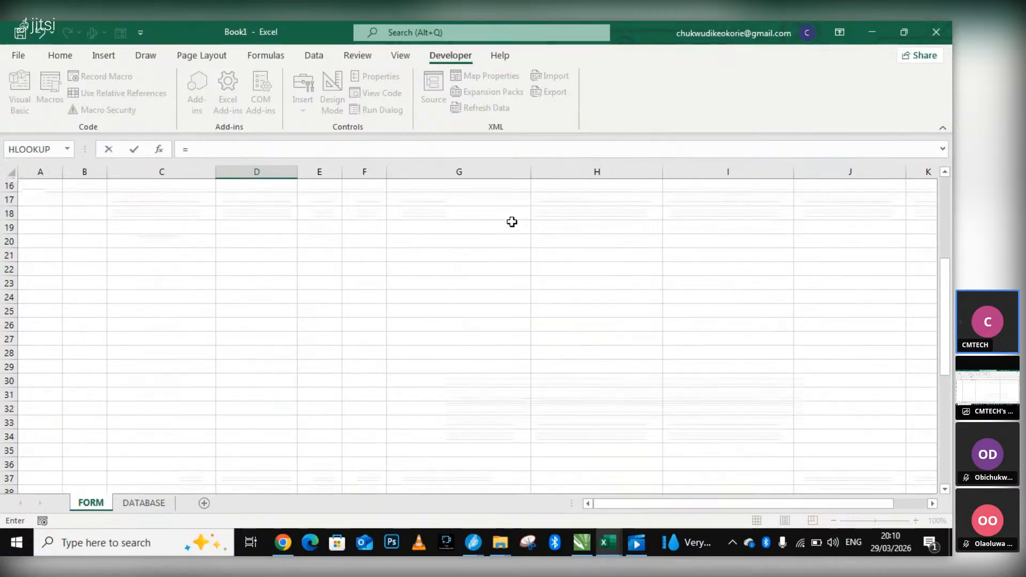
scroll(512, 221, up, 5)
click(559, 271)
scroll(565, 280, down, 7)
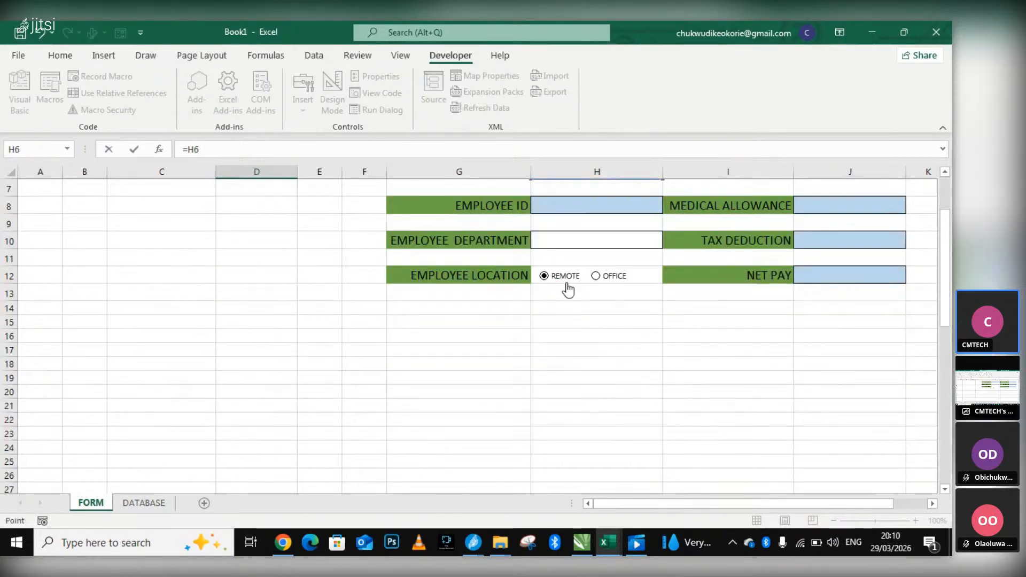
key(Return)
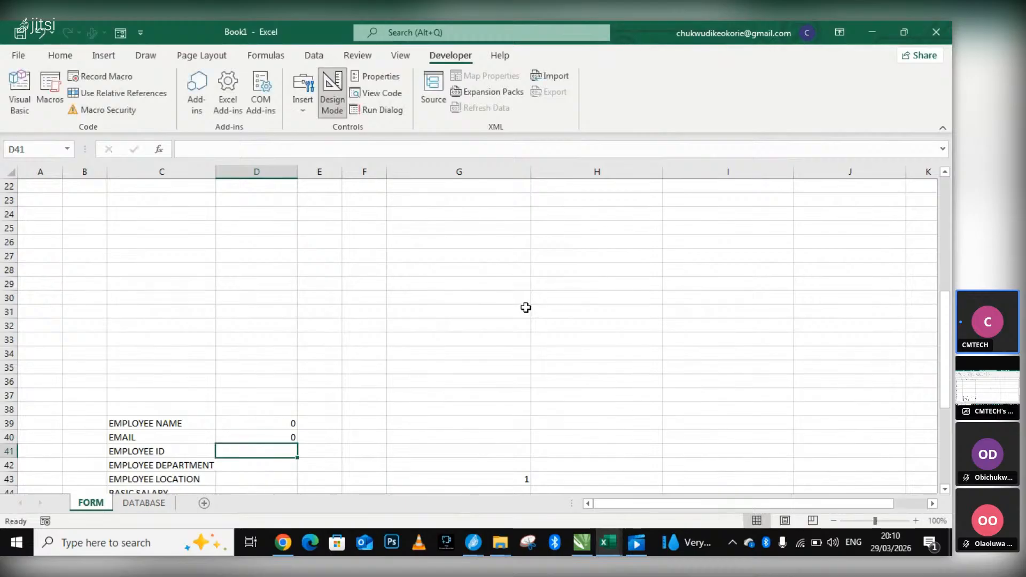
Enter the formula =H8 in D41 to link the EMPLOYEE ID row to the form's ID field.
double_click(257, 451)
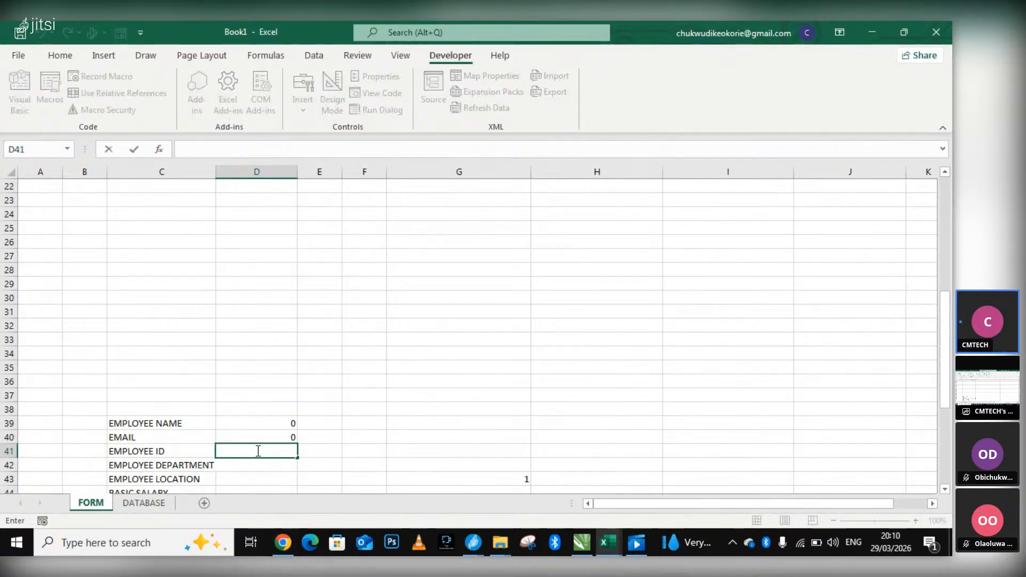
text(=)
scroll(279, 442, up, 7)
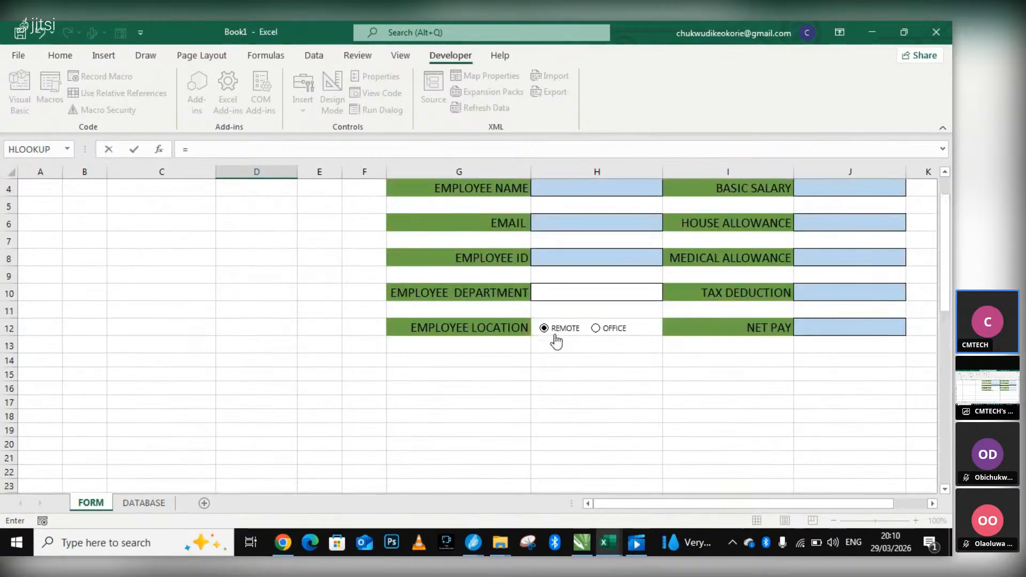
click(574, 310)
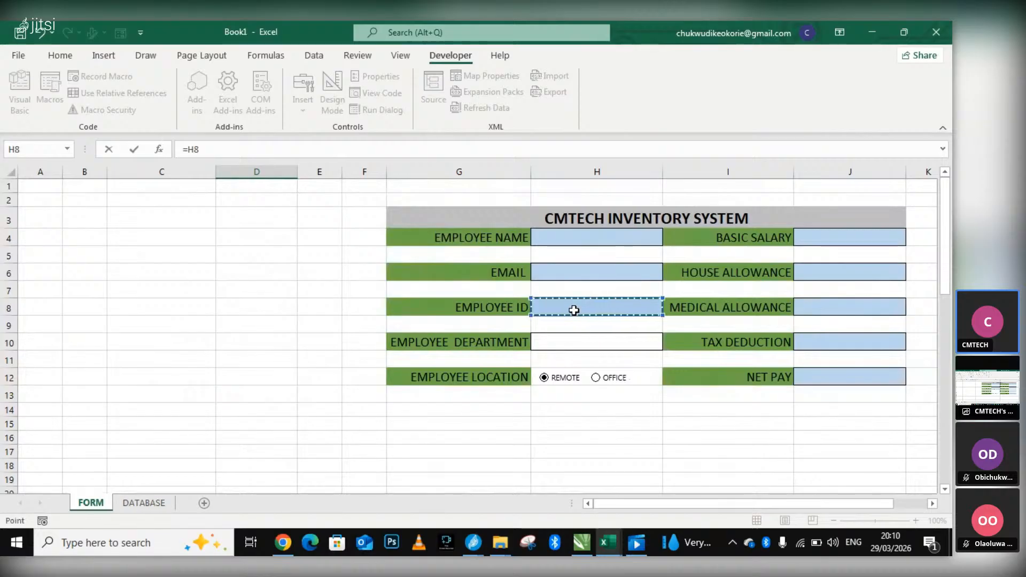
key(Return)
Enter the formula =H10 in D42 to link the EMPLOYEE DEPARTMENT row to the form's department field.
scroll(612, 318, down, 2)
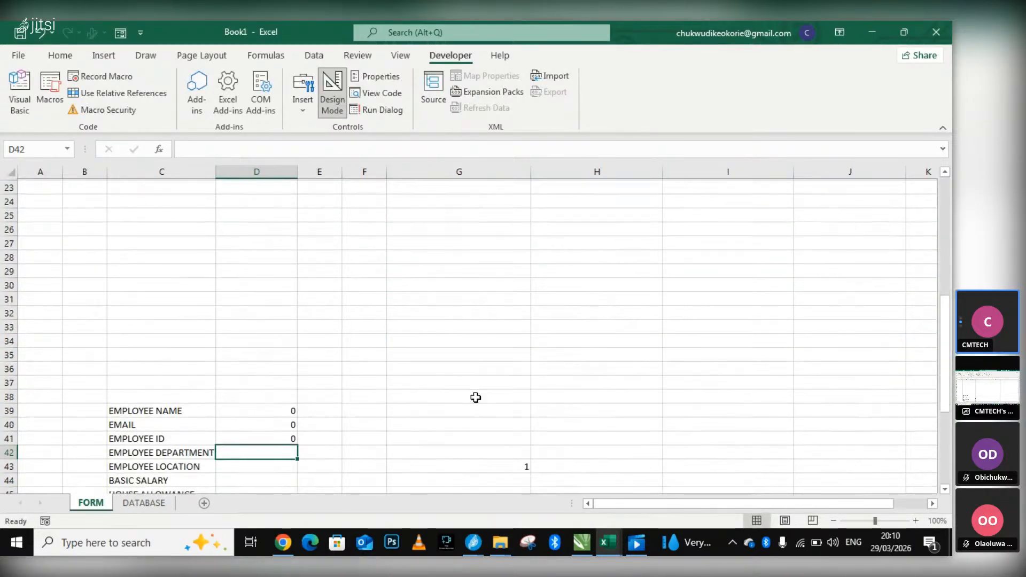
double_click(262, 439)
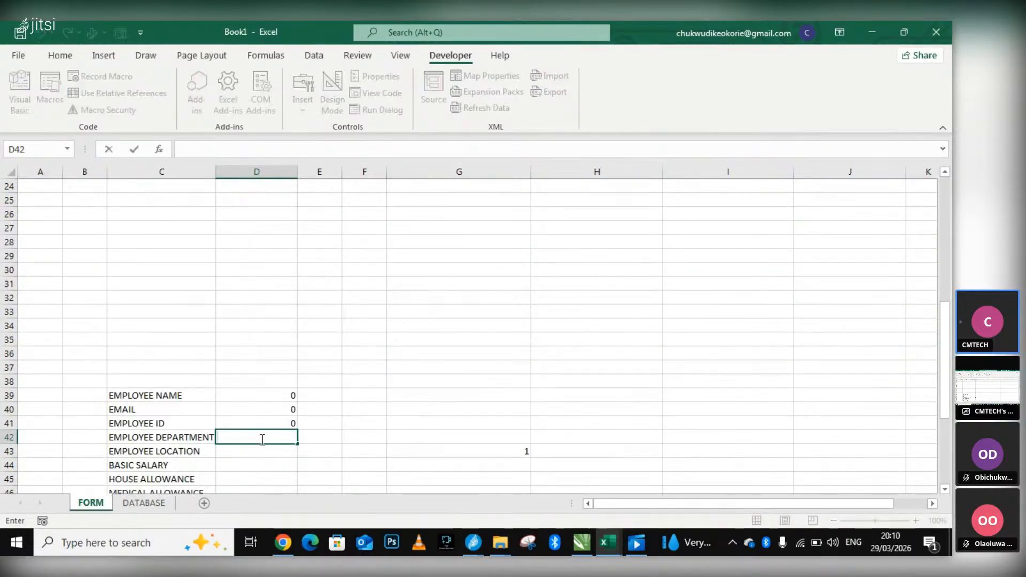
text(=)
scroll(380, 415, up, 4)
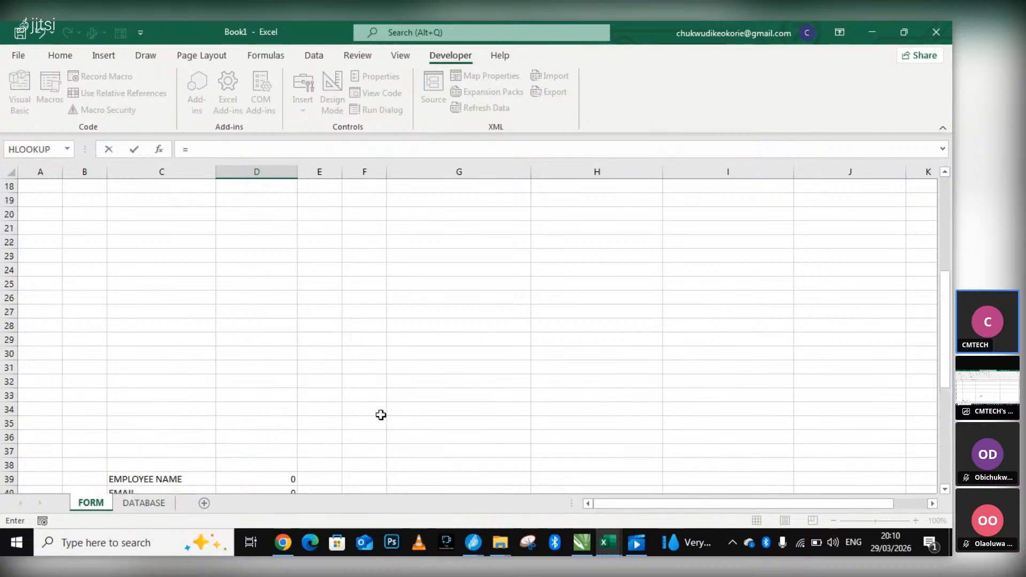
scroll(542, 337, up, 2)
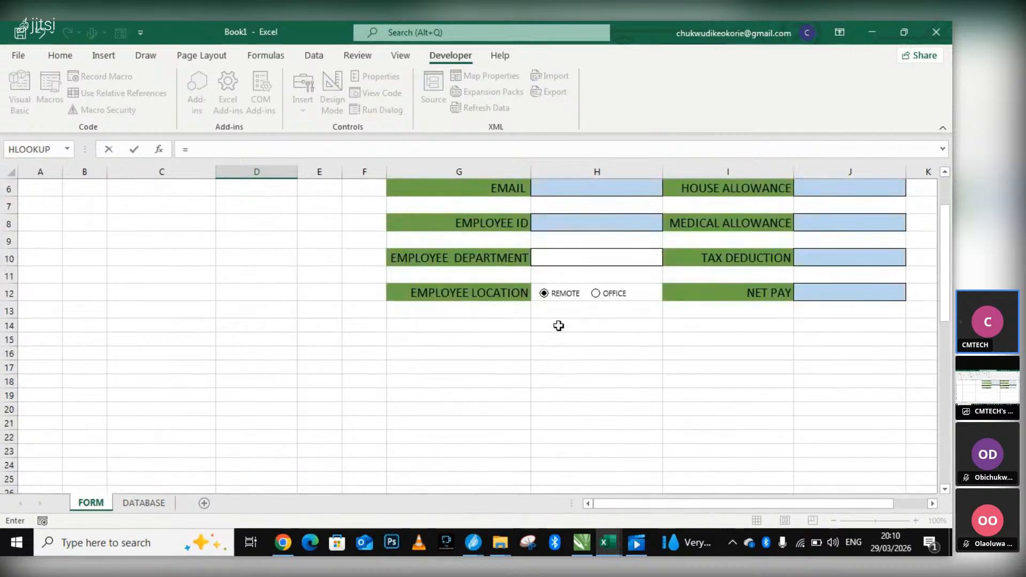
click(560, 264)
key(Return)
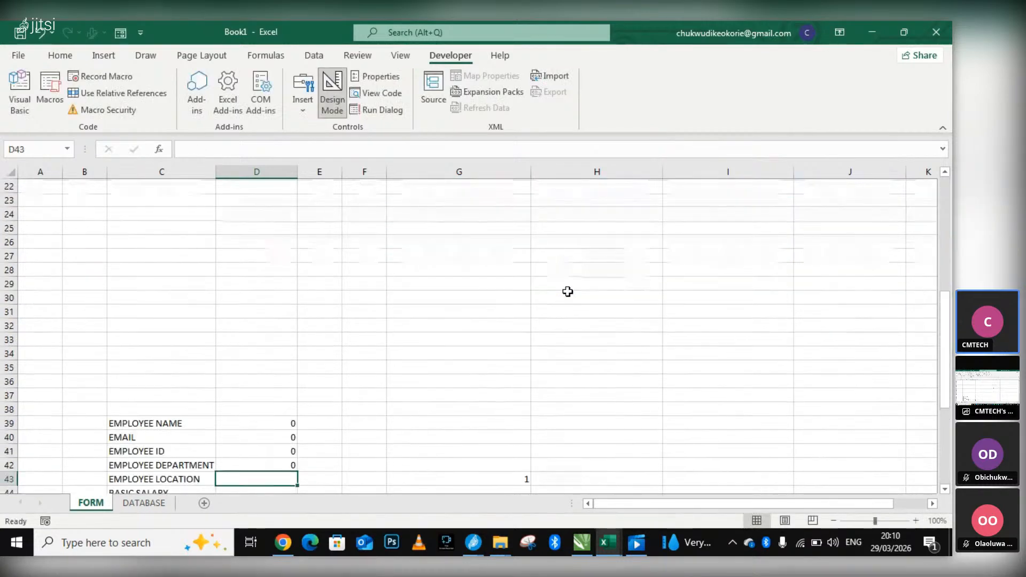
Choose SQL as the employee department in the form and check the linked EMPLOYEE DEPARTMENT row below it.
scroll(535, 309, down, 2)
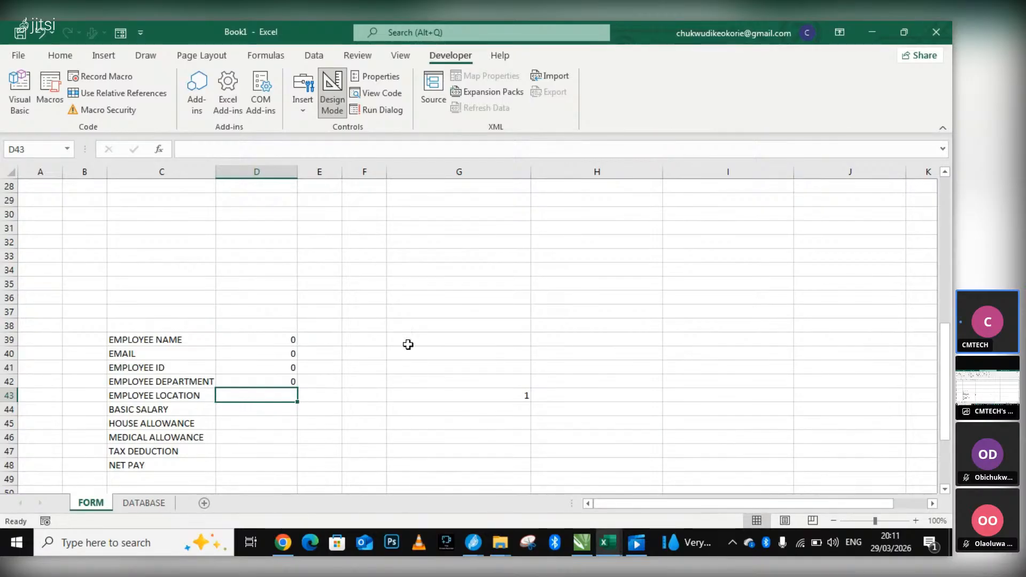
scroll(566, 277, up, 8)
click(641, 286)
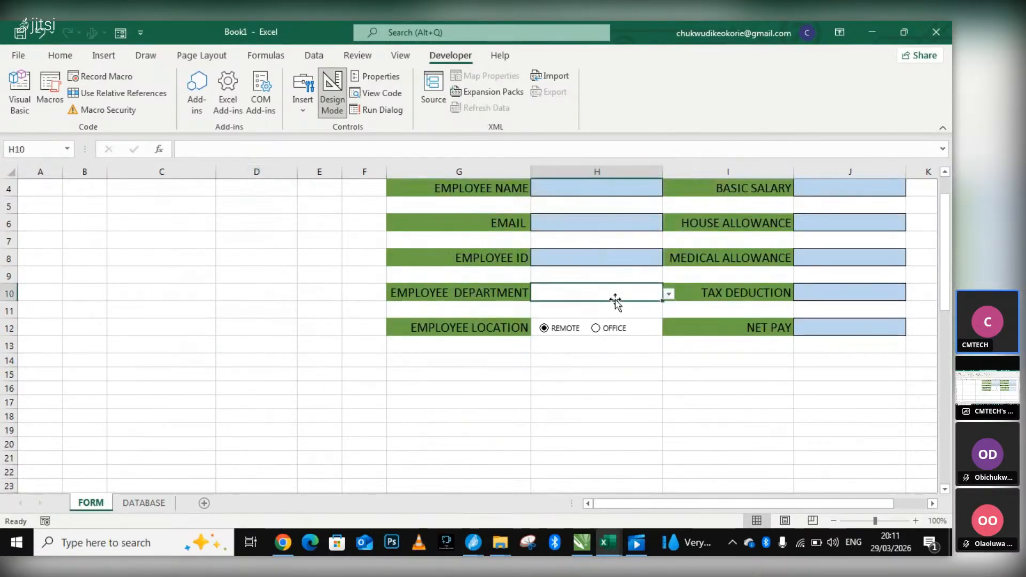
click(668, 293)
click(592, 314)
scroll(588, 310, down, 3)
scroll(330, 422, down, 4)
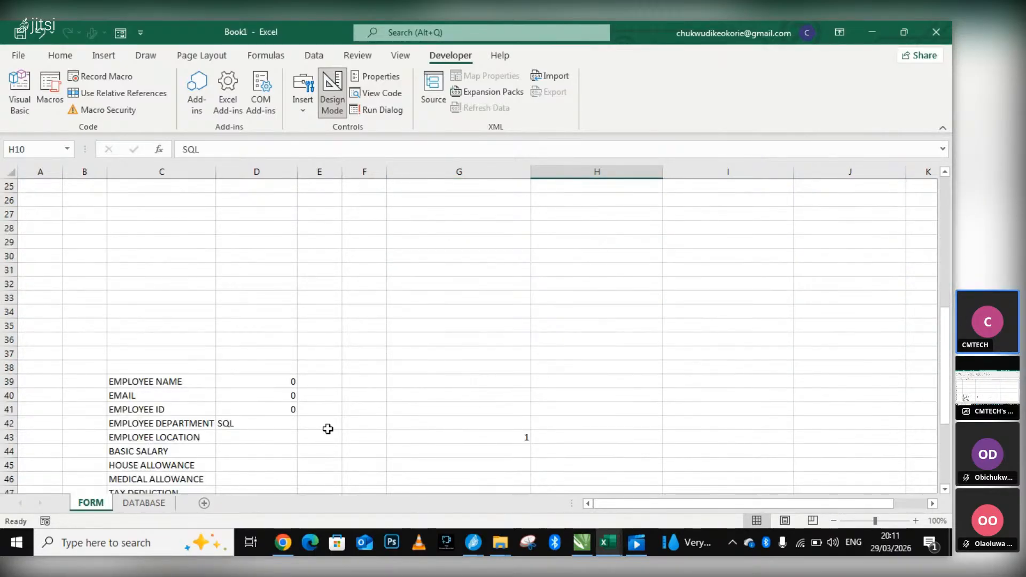
Open D43 in the EMPLOYEE LOCATION row for entry and review the form's REMOTE and OFFICE options.
click(265, 438)
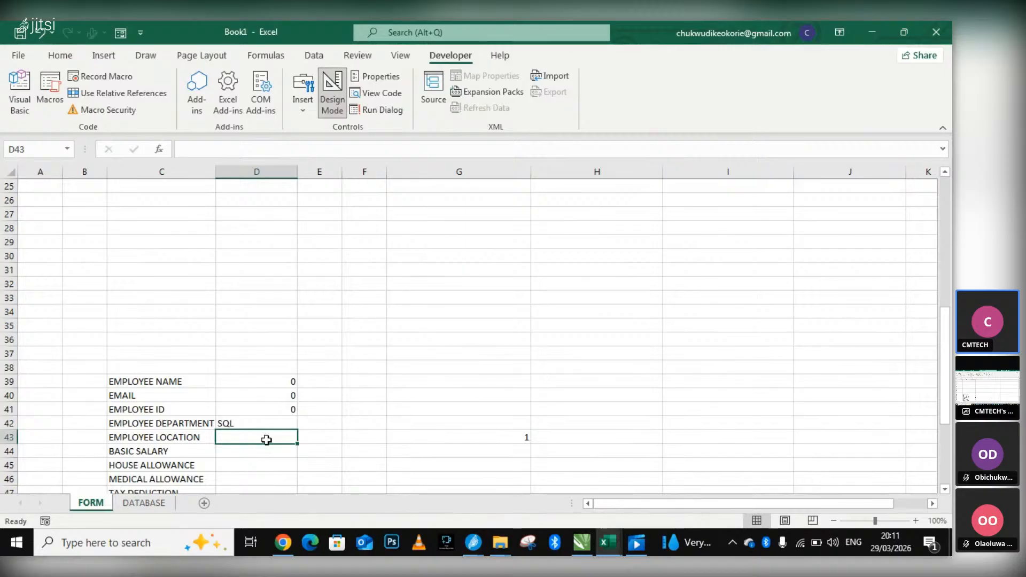
double_click(267, 440)
scroll(508, 321, up, 6)
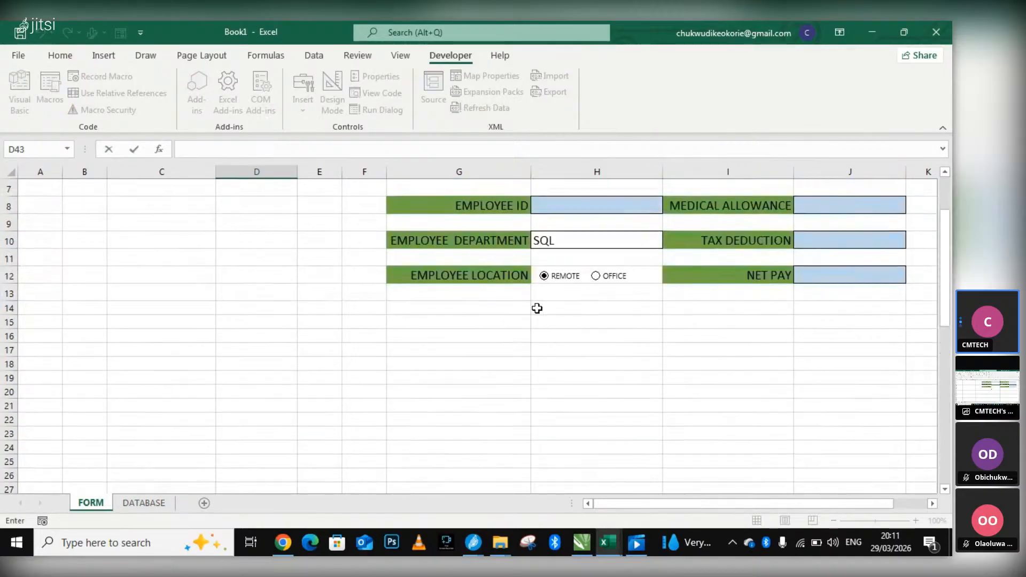
scroll(555, 291, down, 3)
scroll(567, 283, down, 4)
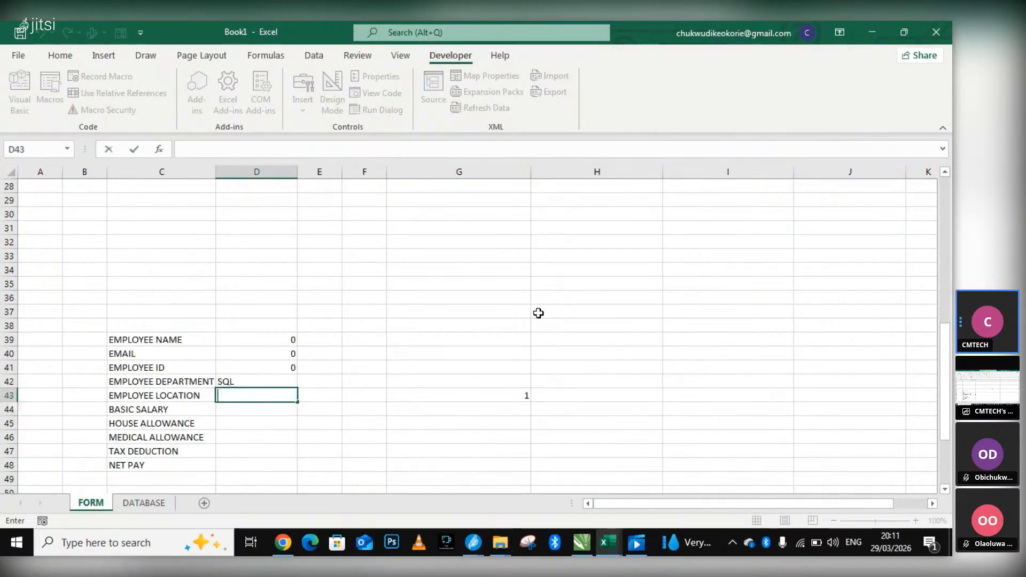
Switch to Chrome, view the Jitsi meeting window, and return to Book1 in Excel.
click(283, 542)
click(608, 542)
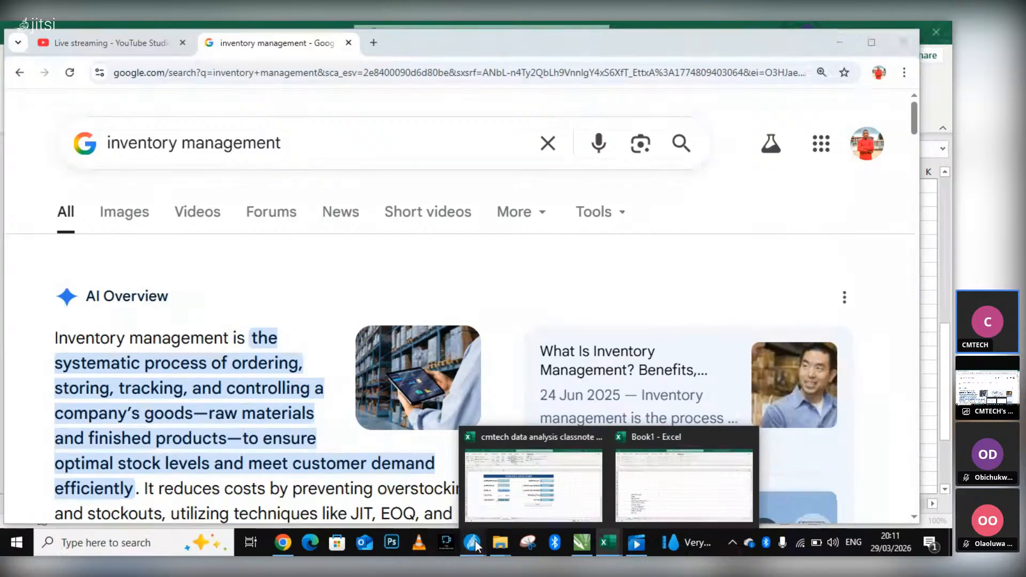
mouse_move(476, 541)
click(434, 514)
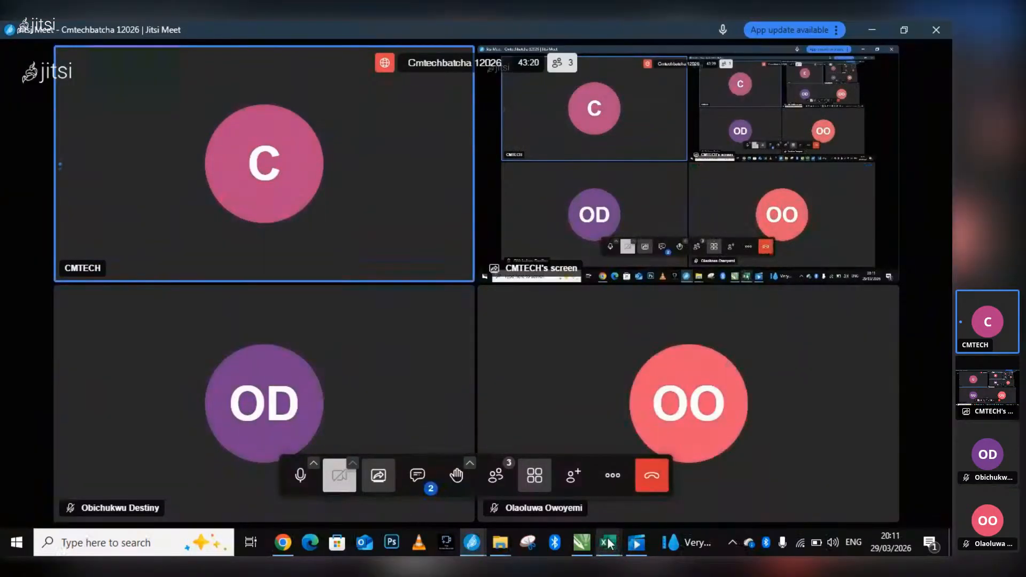
mouse_move(608, 542)
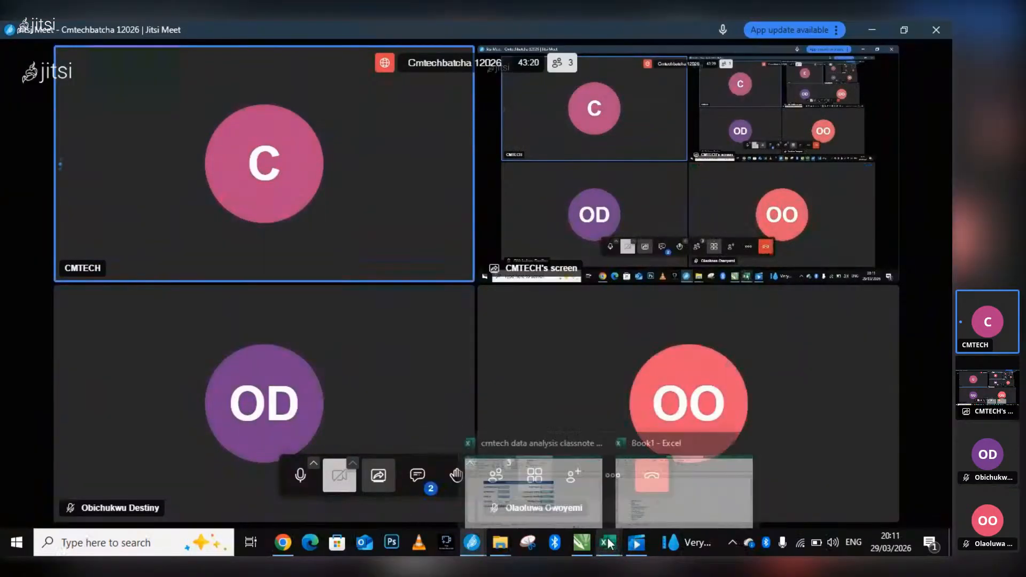
click(656, 496)
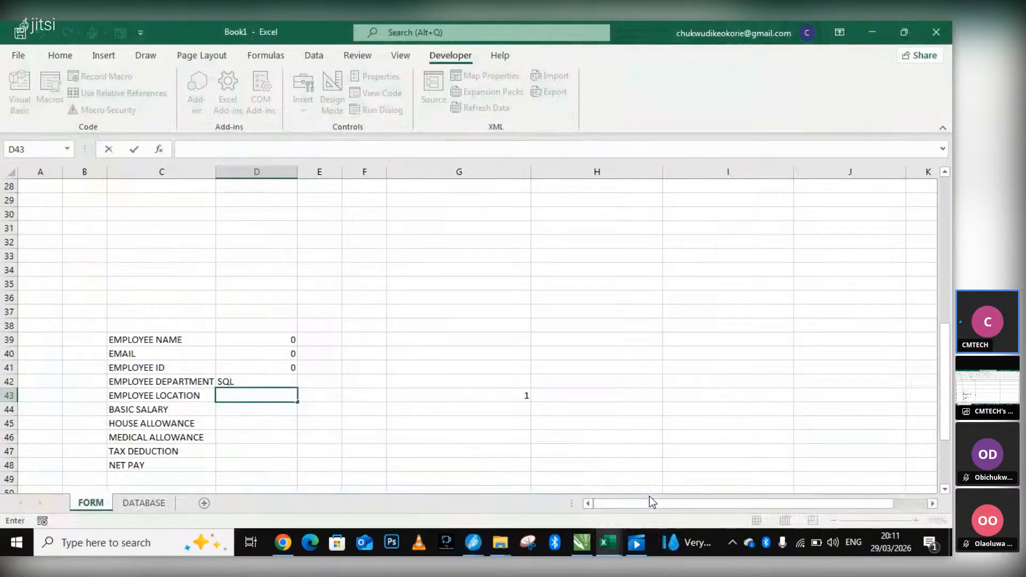
Begin an IF formula in D43 that tests whether G43 equals 1, entering =IF(G43=1,"RE.
text(=IF)
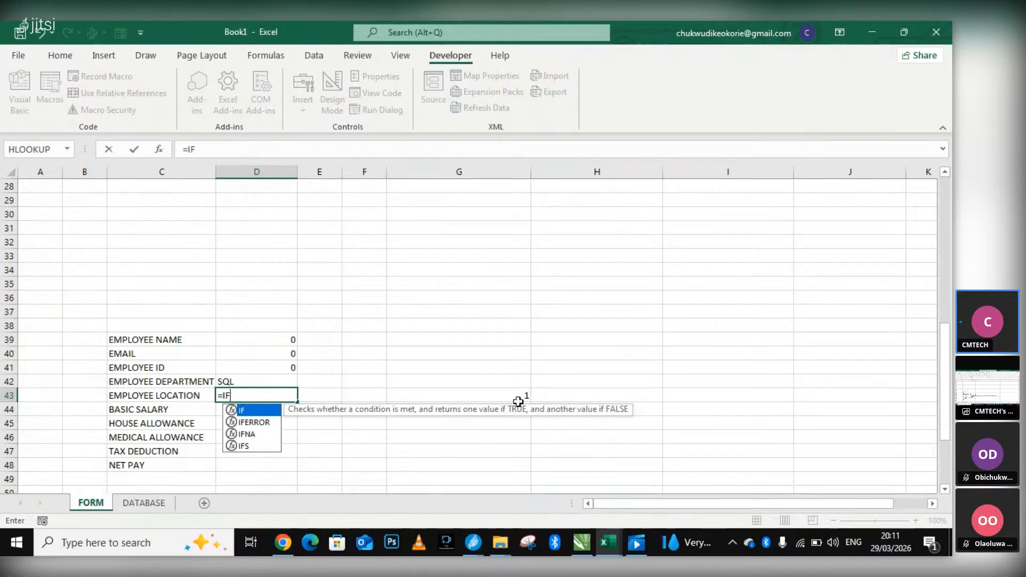
text(()
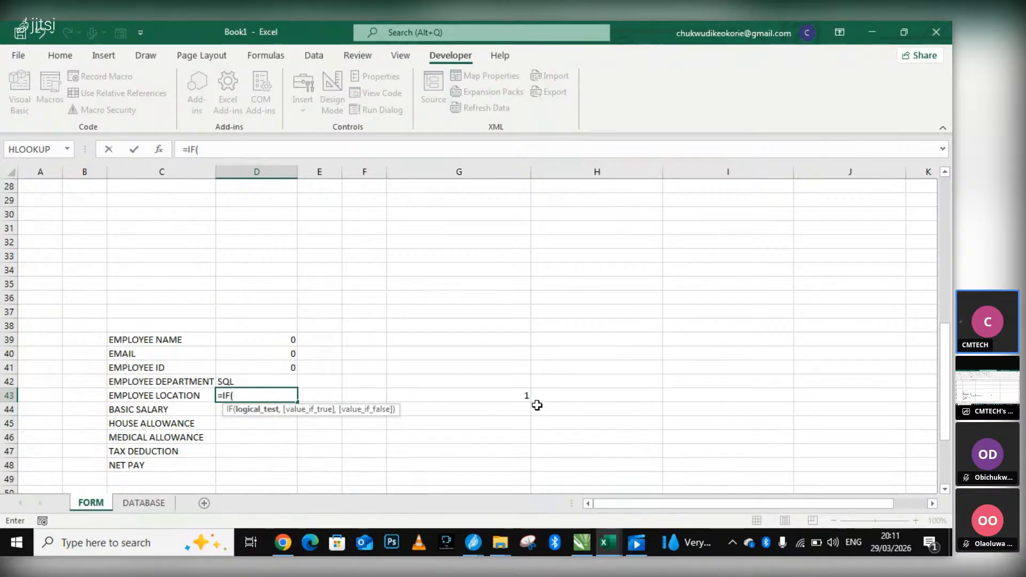
click(525, 397)
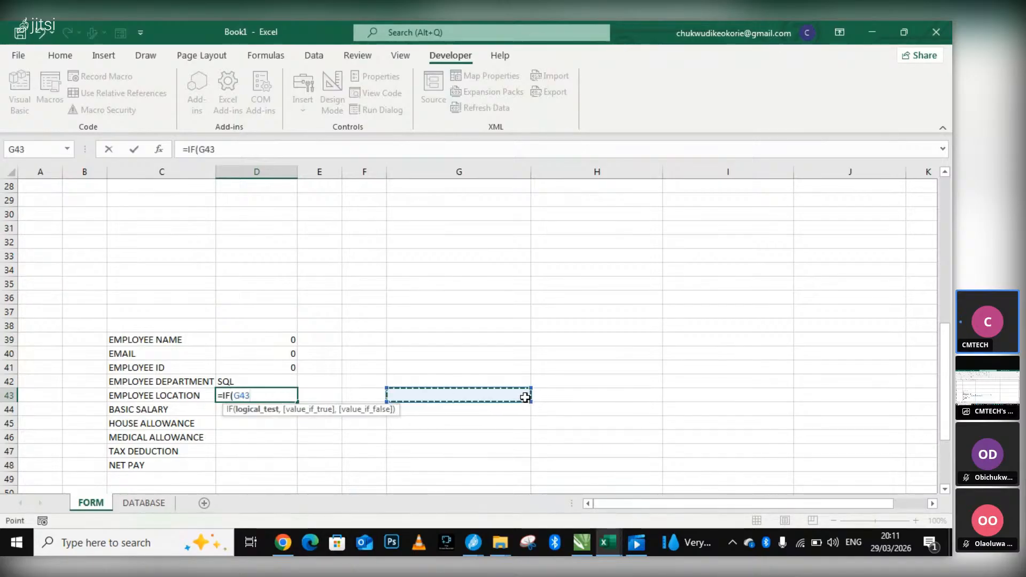
text(=1)
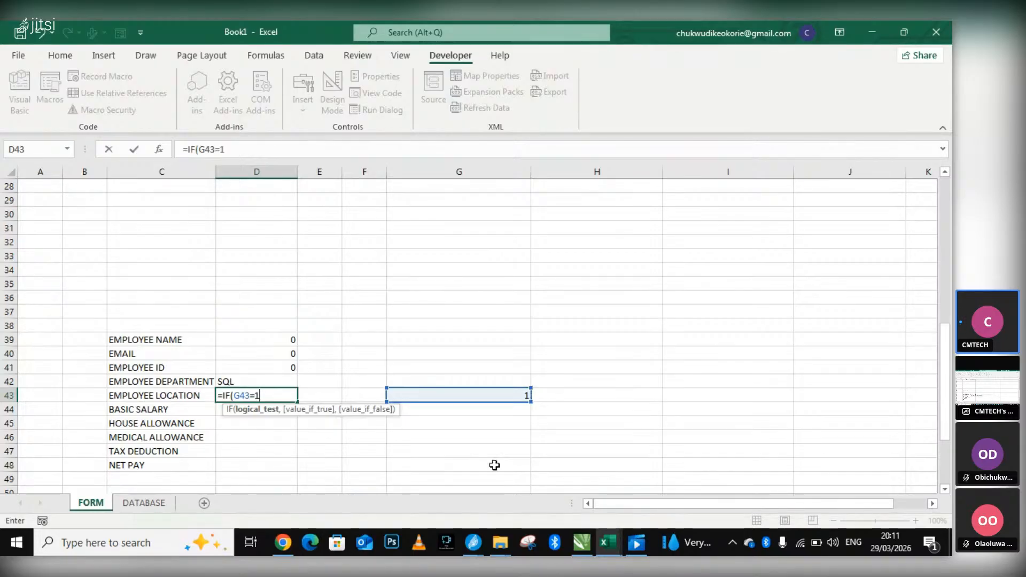
scroll(548, 273, up, 7)
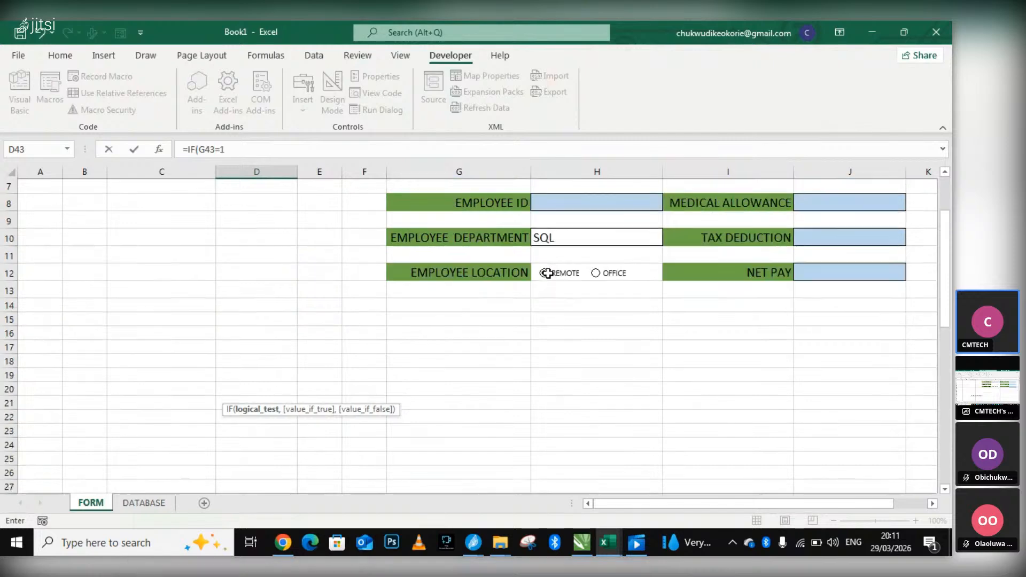
scroll(575, 273, down, 5)
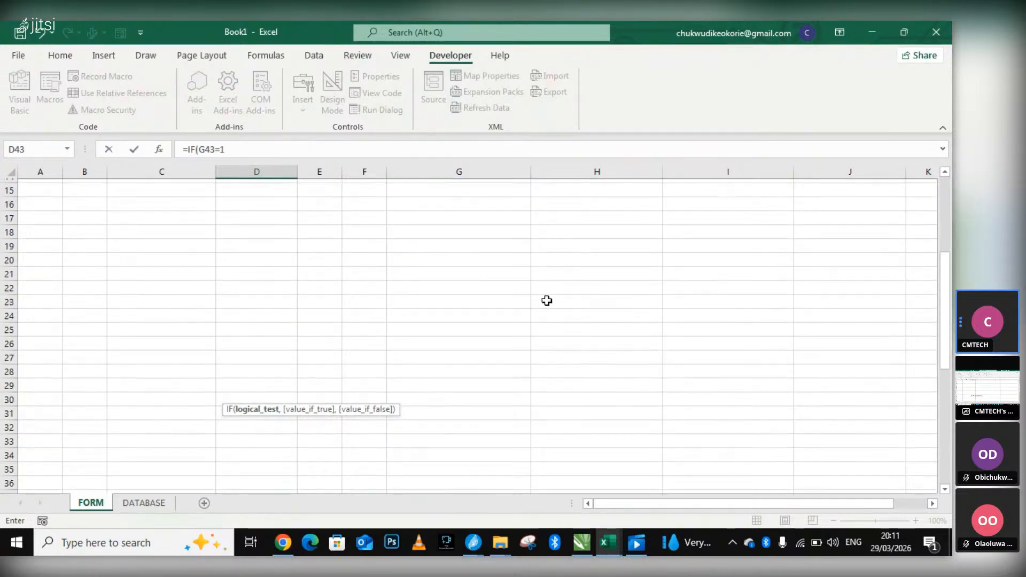
scroll(295, 389, down, 1)
text(,)
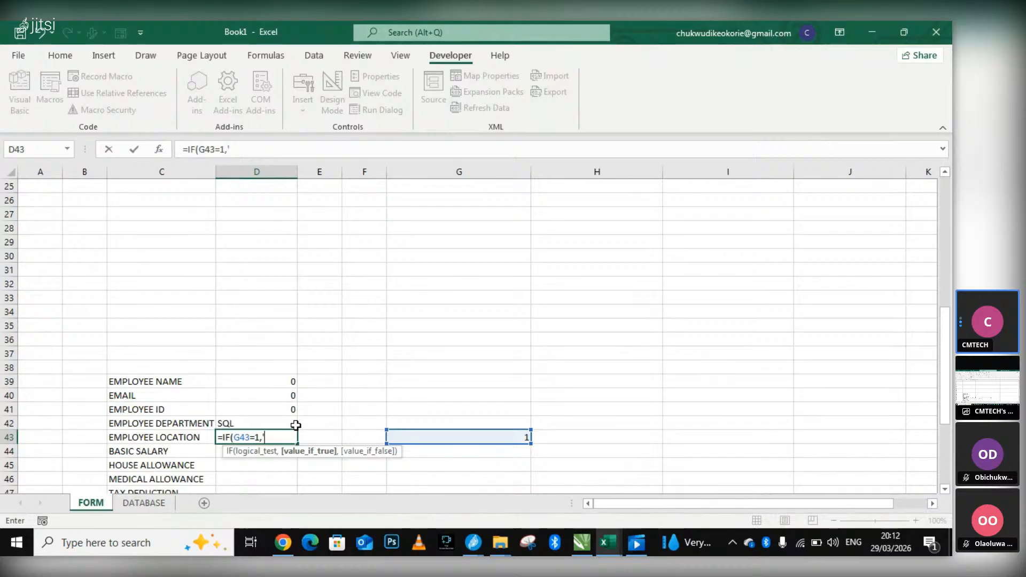
text("RE)
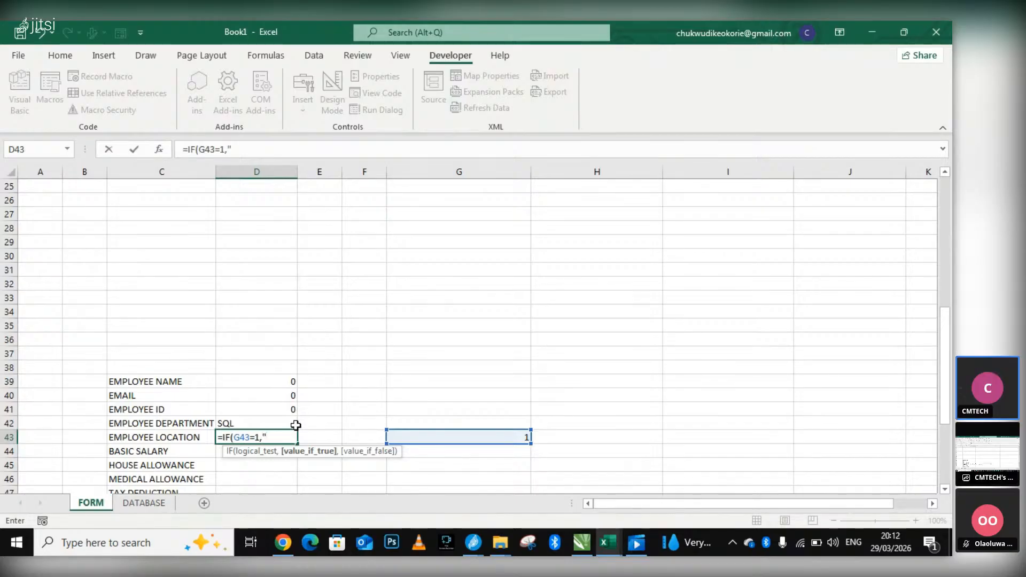
Switch to the cmtech data analysis classnote workbook, view its EMPLOYEE DATA FORM, and return to the formula in Book1.
click(283, 543)
click(284, 543)
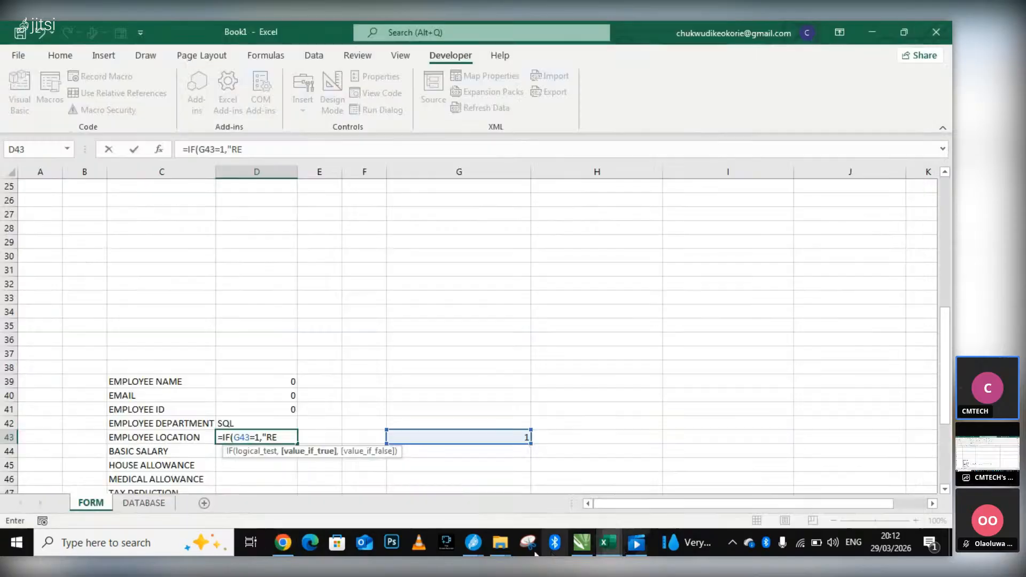
mouse_move(477, 551)
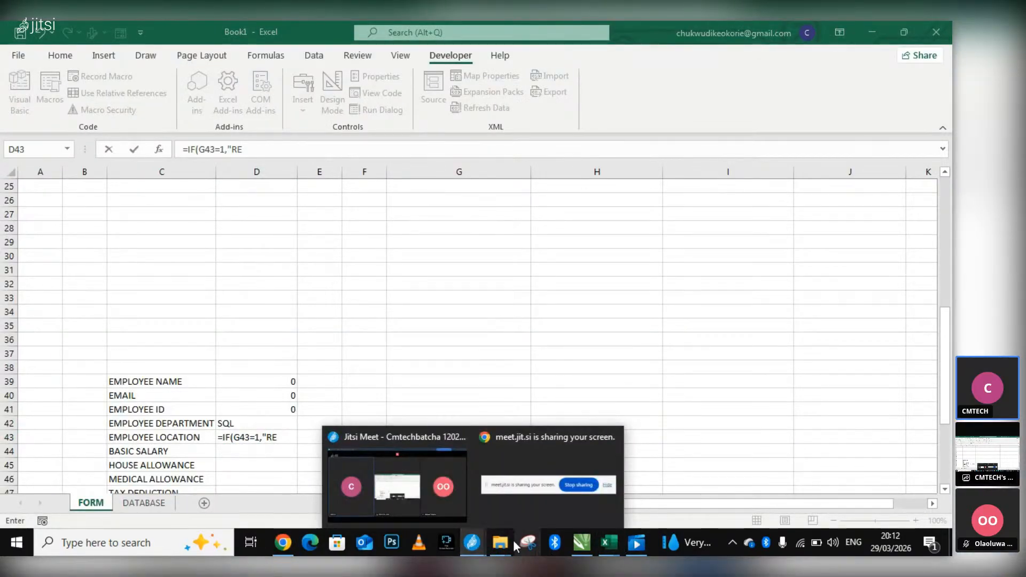
mouse_move(605, 549)
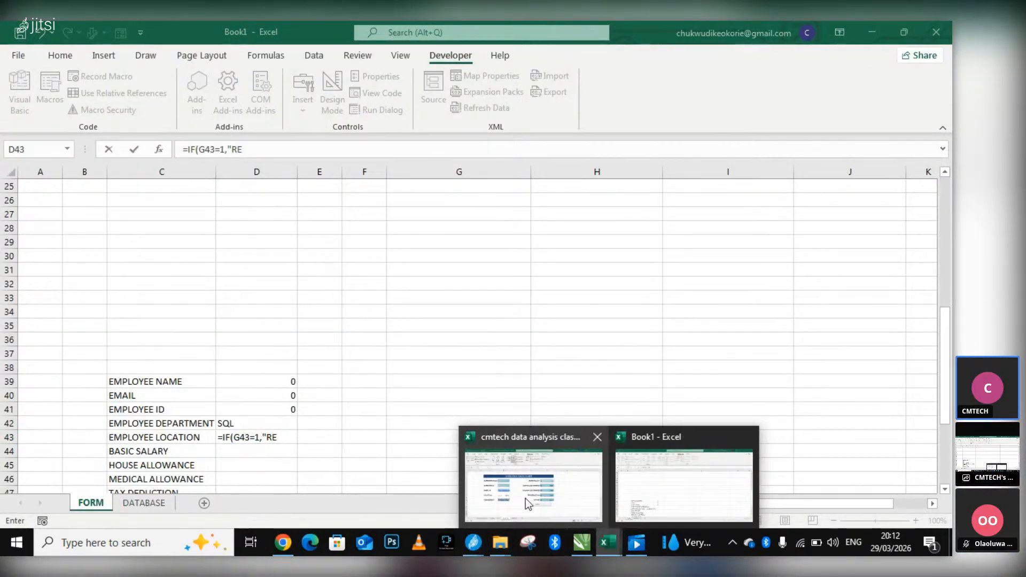
click(526, 498)
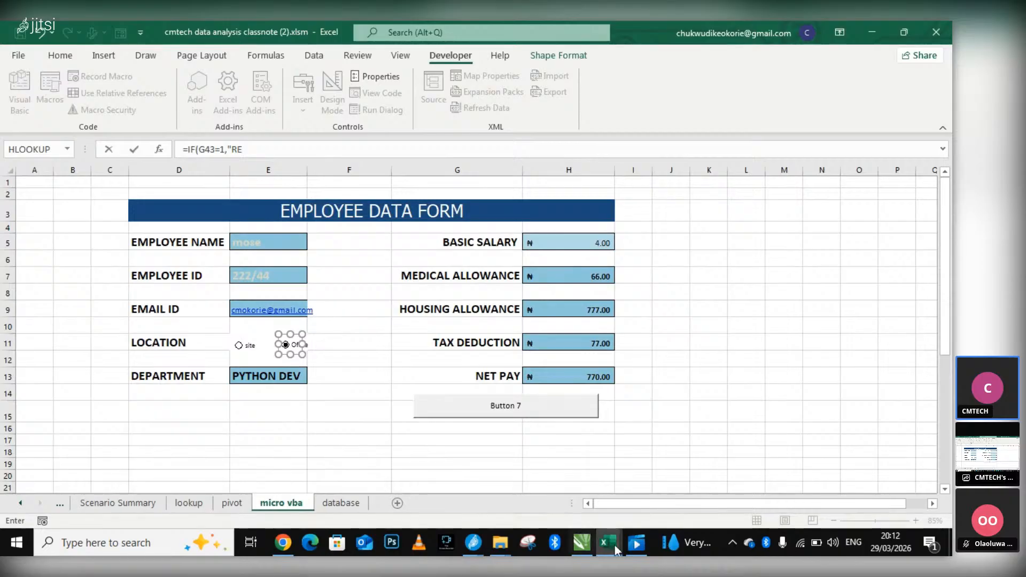
mouse_move(607, 543)
click(689, 476)
scroll(364, 445, down, 1)
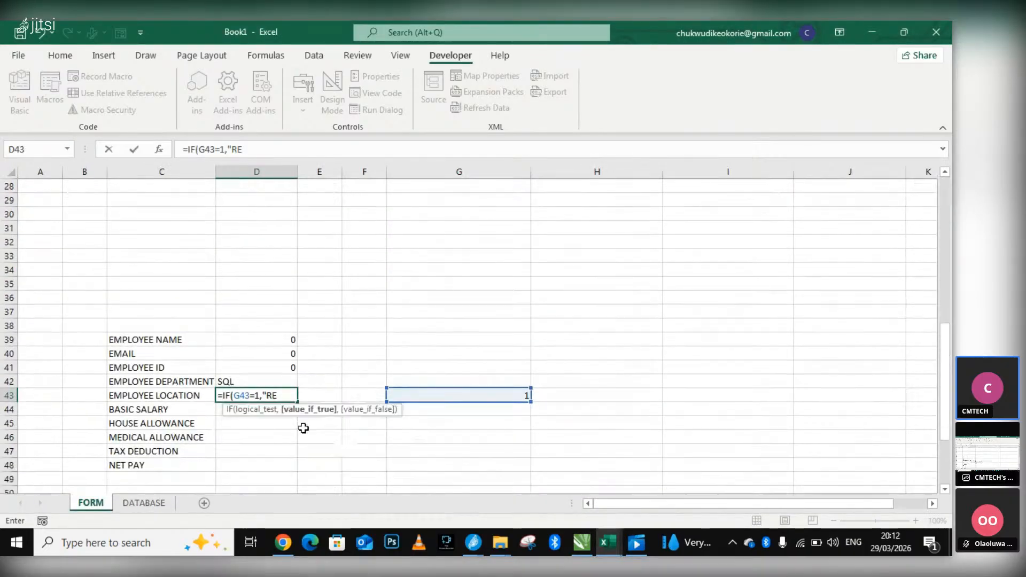
Complete the D43 IF formula with "REMOTE" as the true value and "OFFICE" as the false value.
text(OTE)
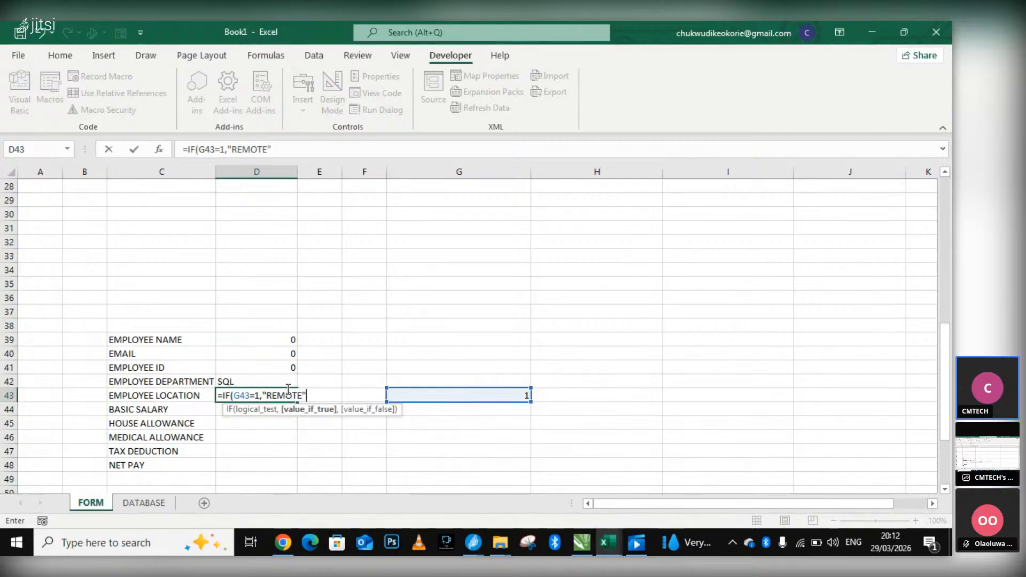
text(","OFFICE")
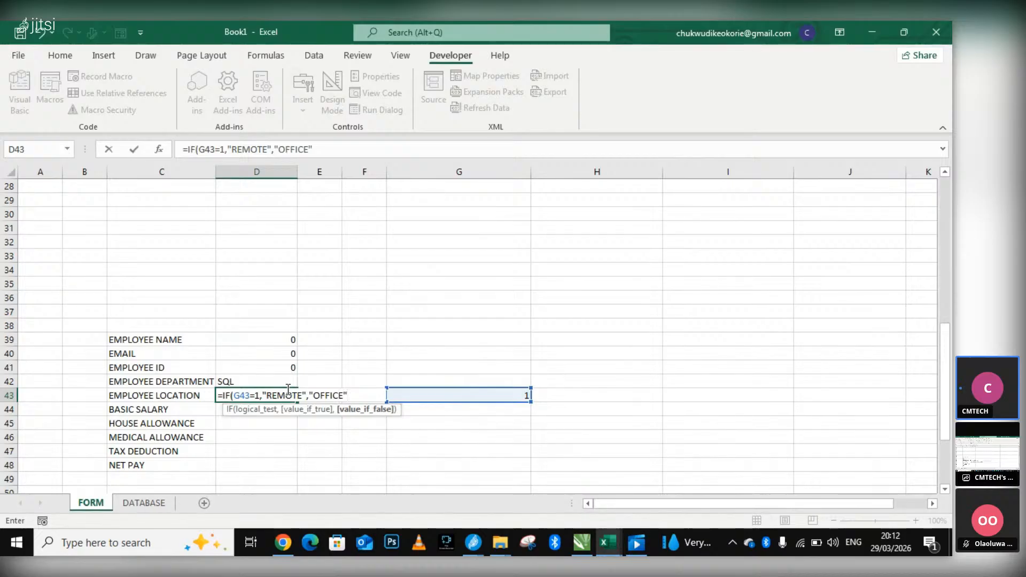
key(Return)
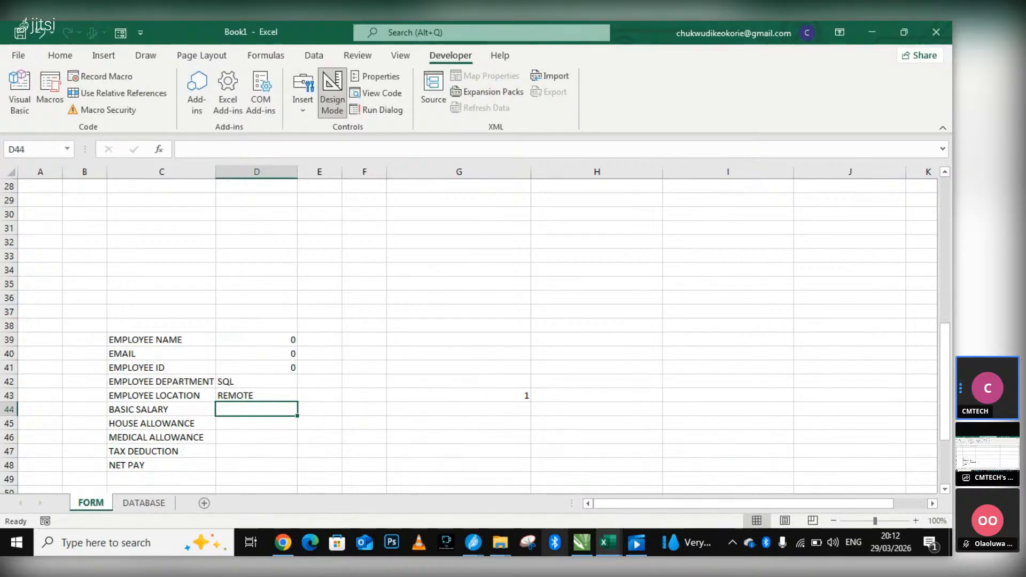
Switch to the Jitsi meeting, view the classnote workbook in Excel, and return to Book1.
mouse_move(473, 542)
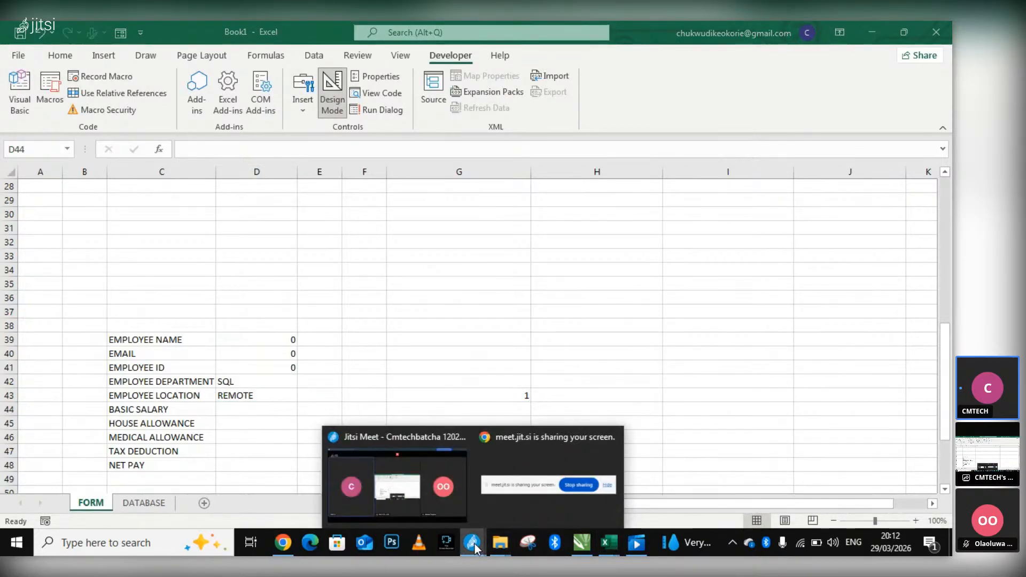
click(450, 496)
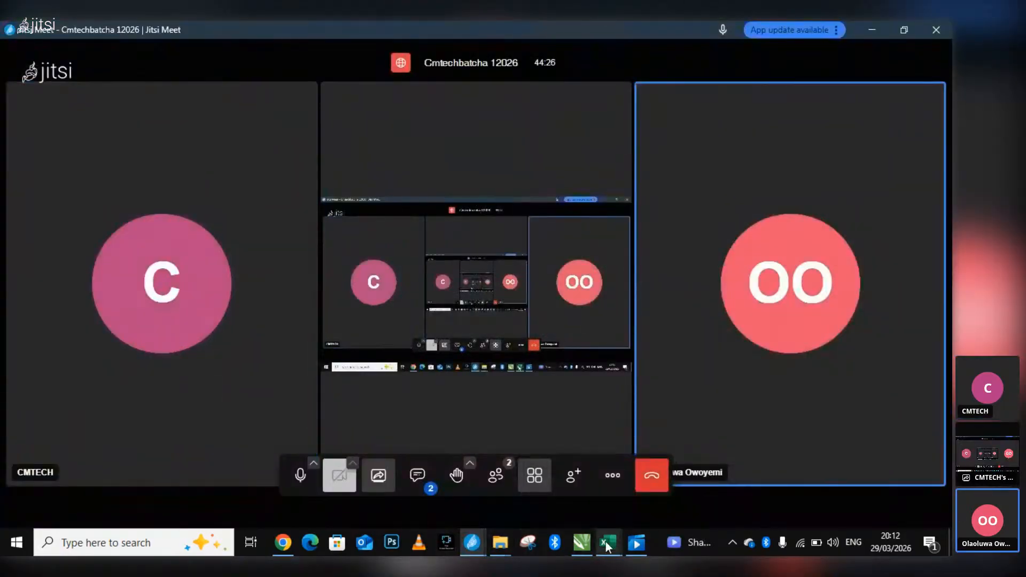
mouse_move(613, 541)
click(560, 499)
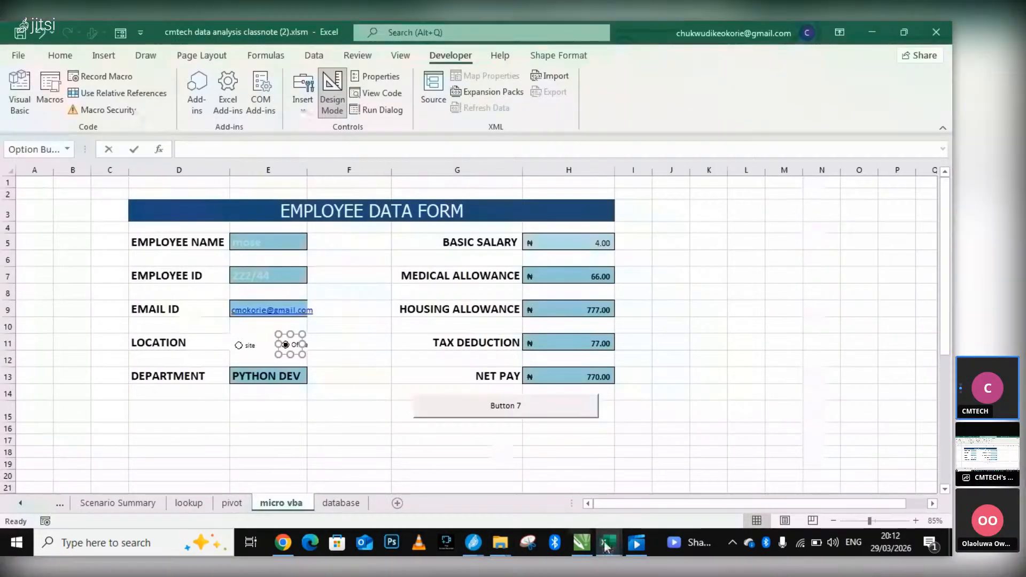
click(685, 494)
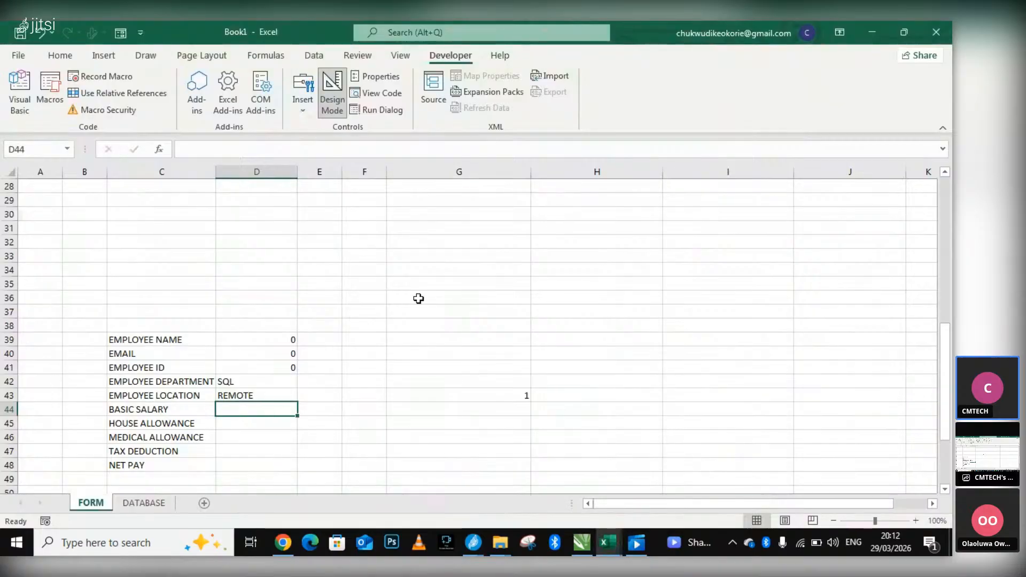
Select the OFFICE option for employee location in the form and check the linked EMPLOYEE LOCATION row.
scroll(476, 265, up, 6)
scroll(506, 243, up, 1)
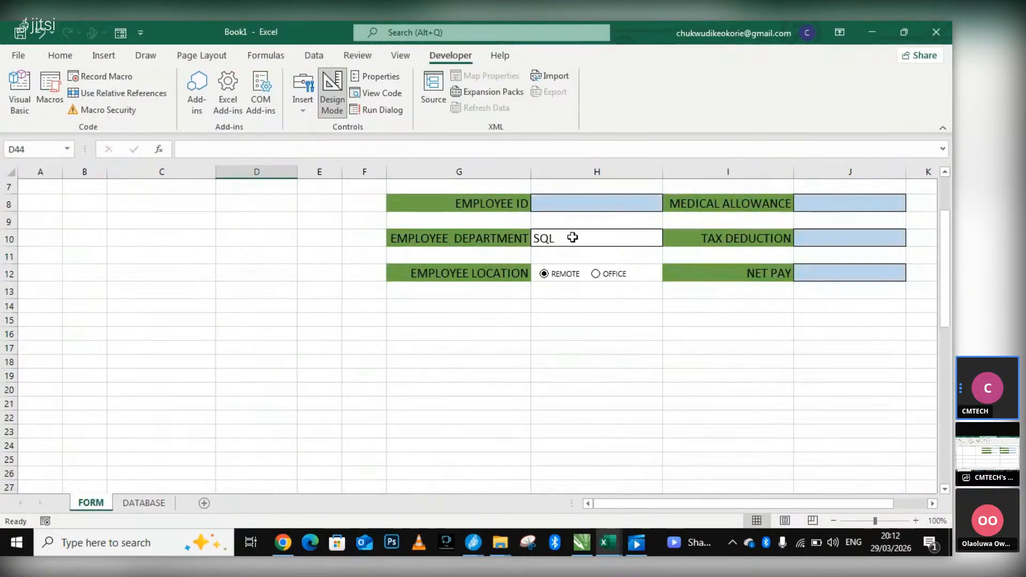
click(604, 278)
scroll(565, 382, down, 7)
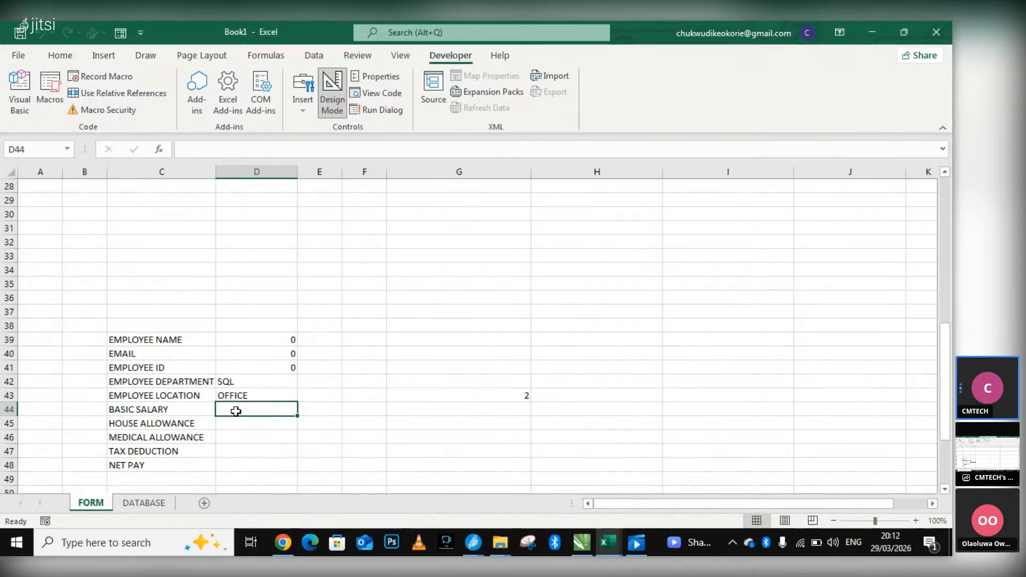
Enter a formula in D44 to link the BASIC SALARY row to the form's basic salary field.
double_click(244, 411)
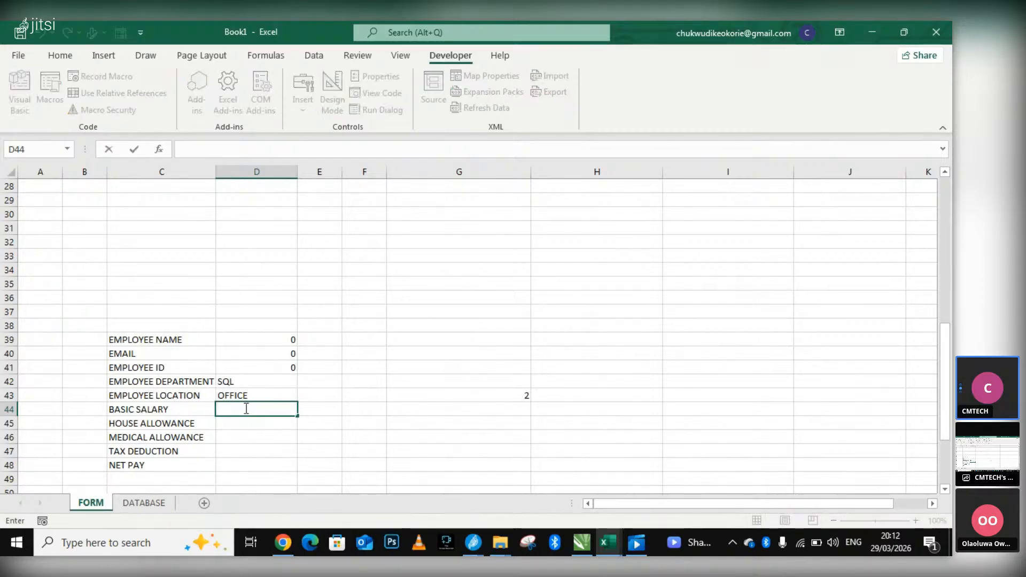
text(=)
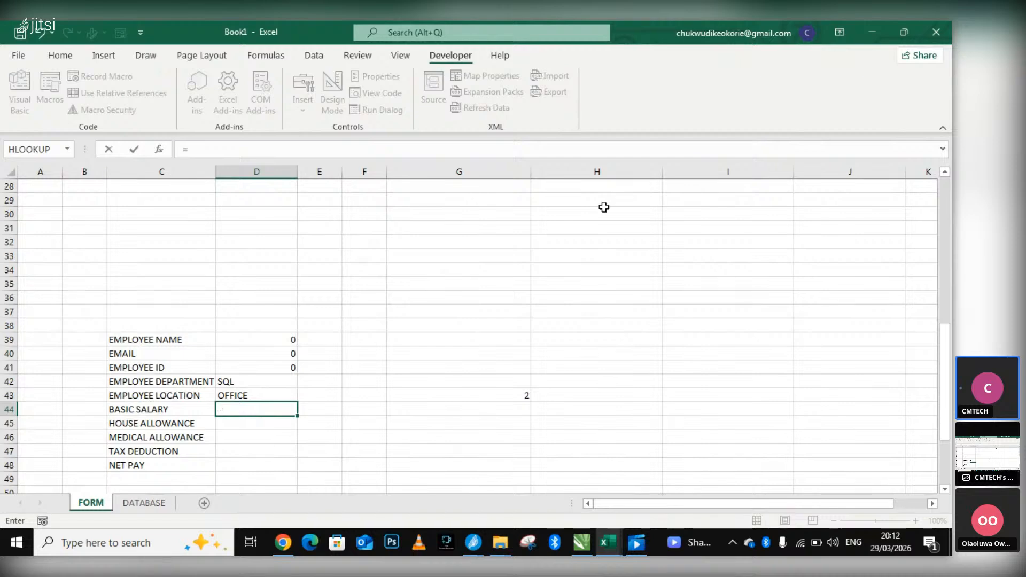
scroll(674, 220, up, 4)
scroll(674, 219, up, 5)
click(826, 238)
key(Return)
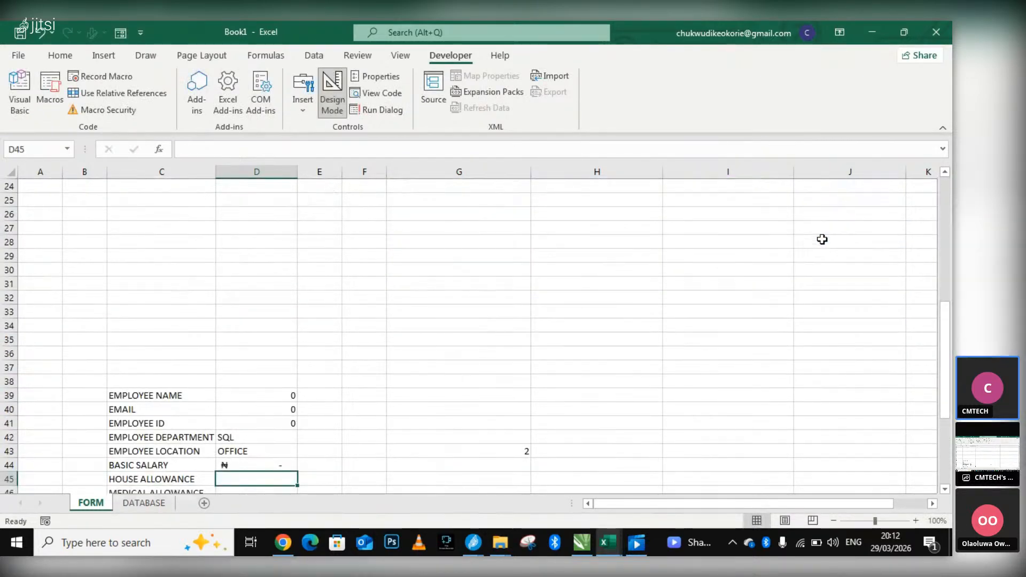
Link the HOUSE ALLOWANCE row to the form's house allowance field with the formula =J6 in D45.
text(=)
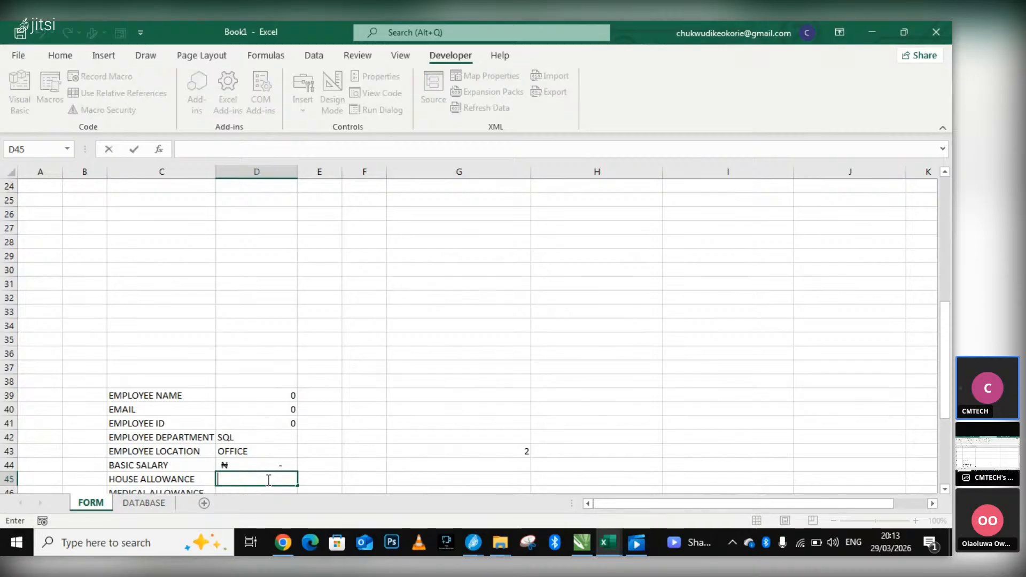
scroll(591, 286, up, 8)
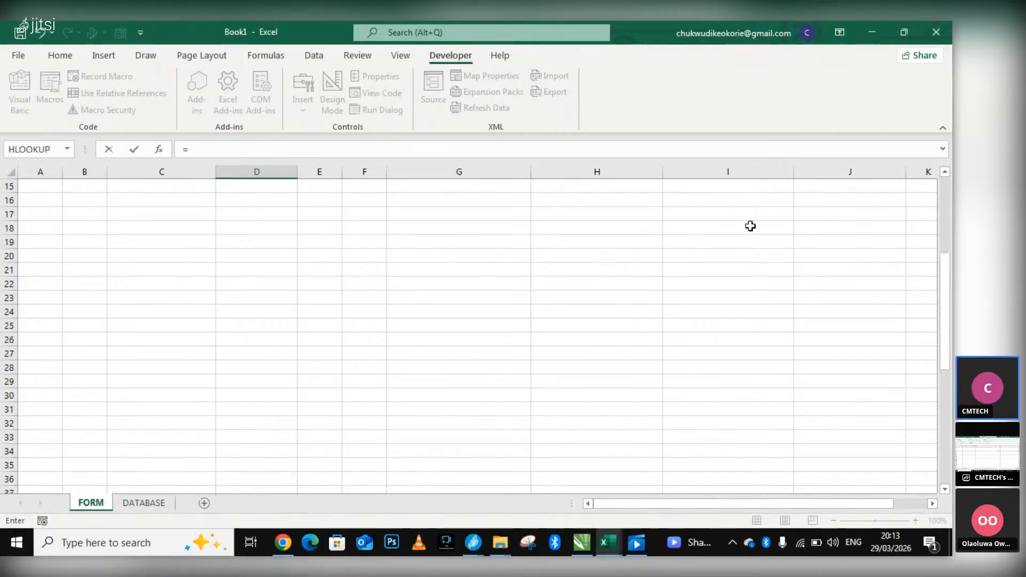
click(832, 272)
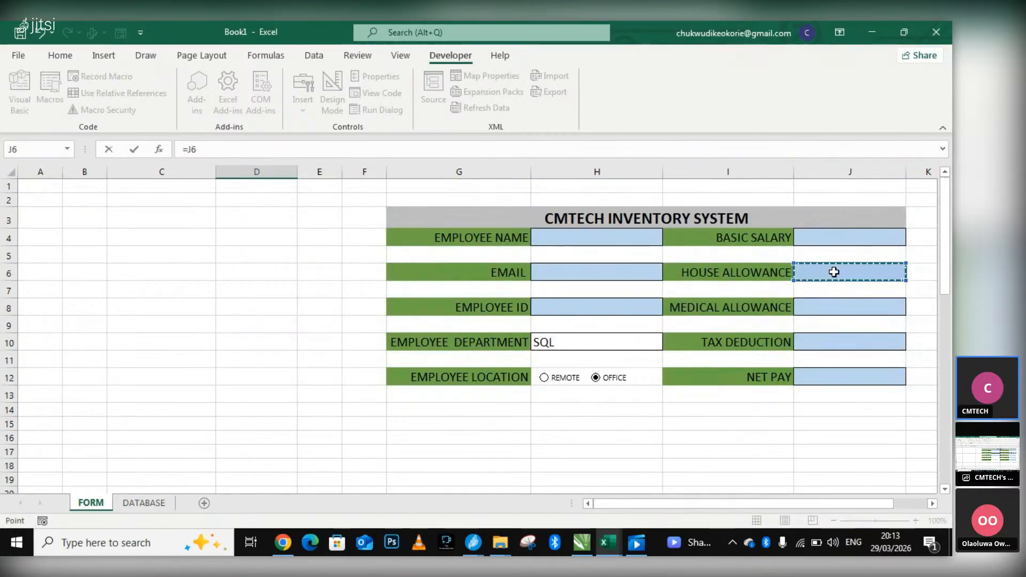
key(Return)
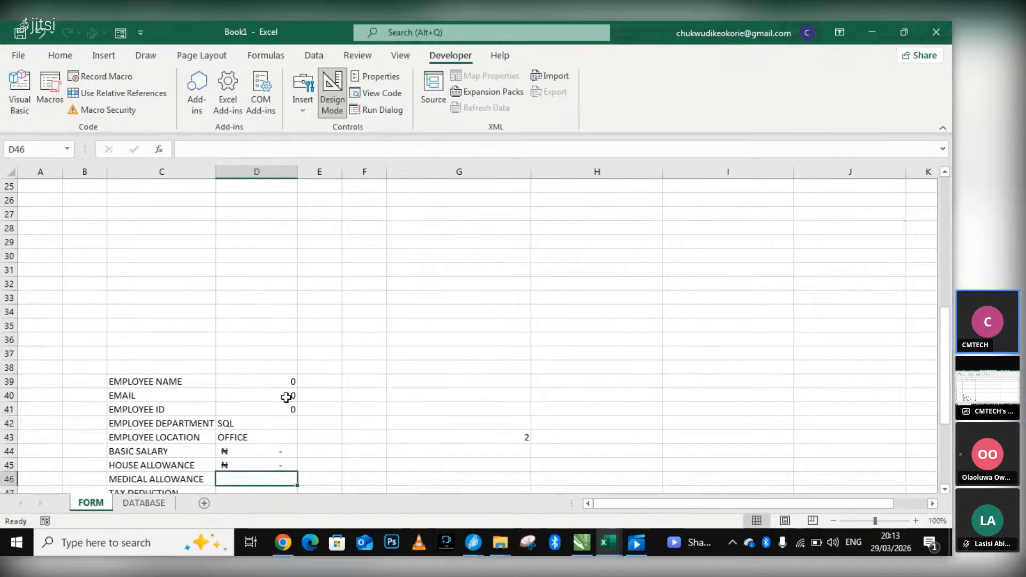
Link the MEDICAL ALLOWANCE row to the form's medical allowance field with the formula =J8 in D46.
scroll(336, 394, down, 2)
double_click(251, 395)
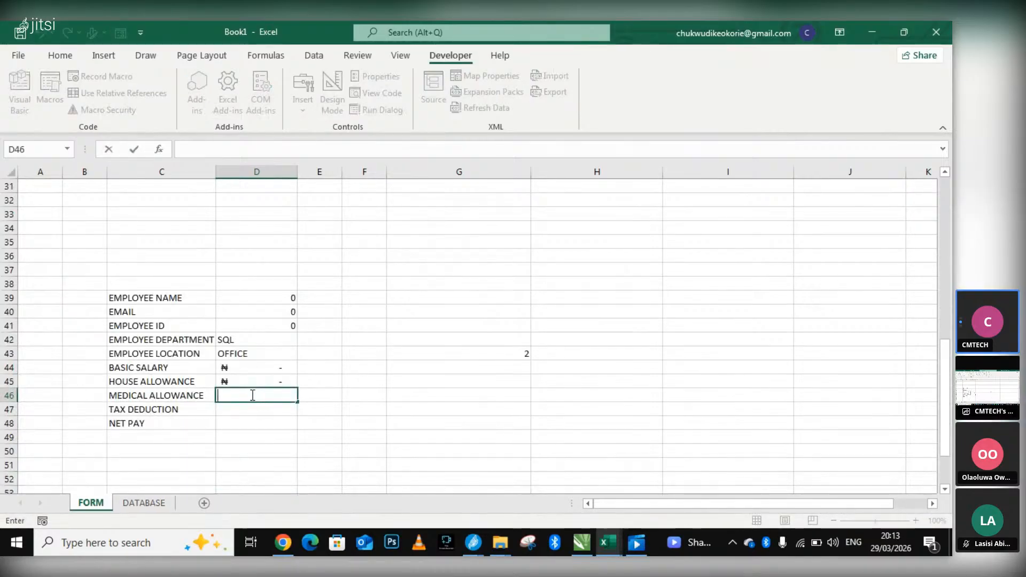
text(=)
scroll(791, 352, up, 4)
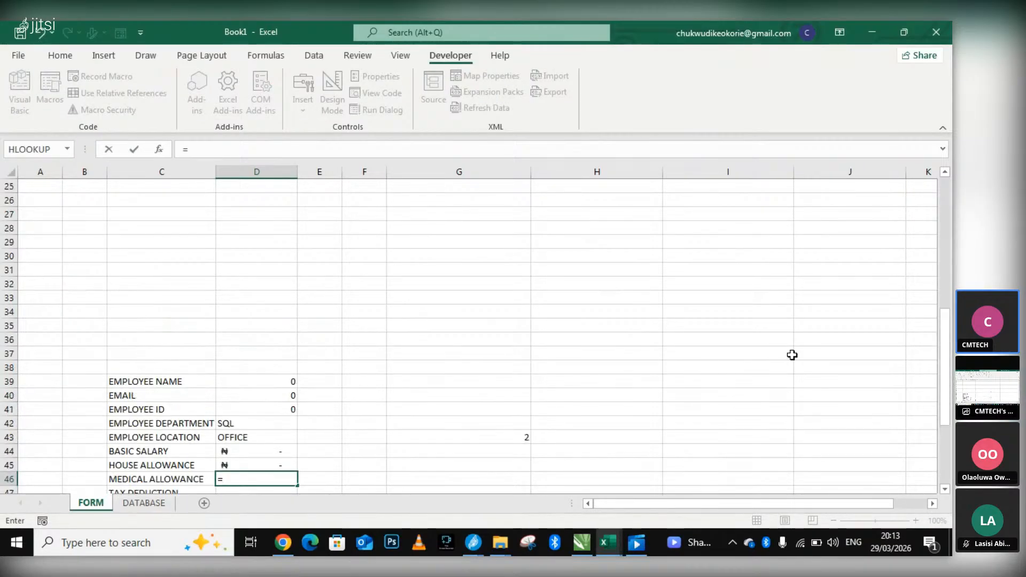
scroll(893, 348, up, 4)
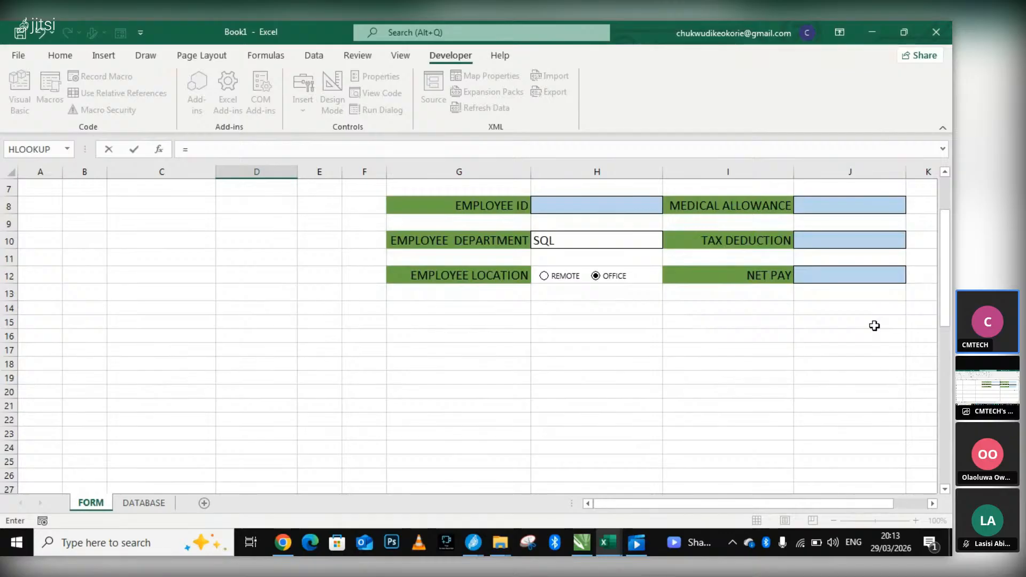
scroll(874, 298, up, 1)
click(853, 258)
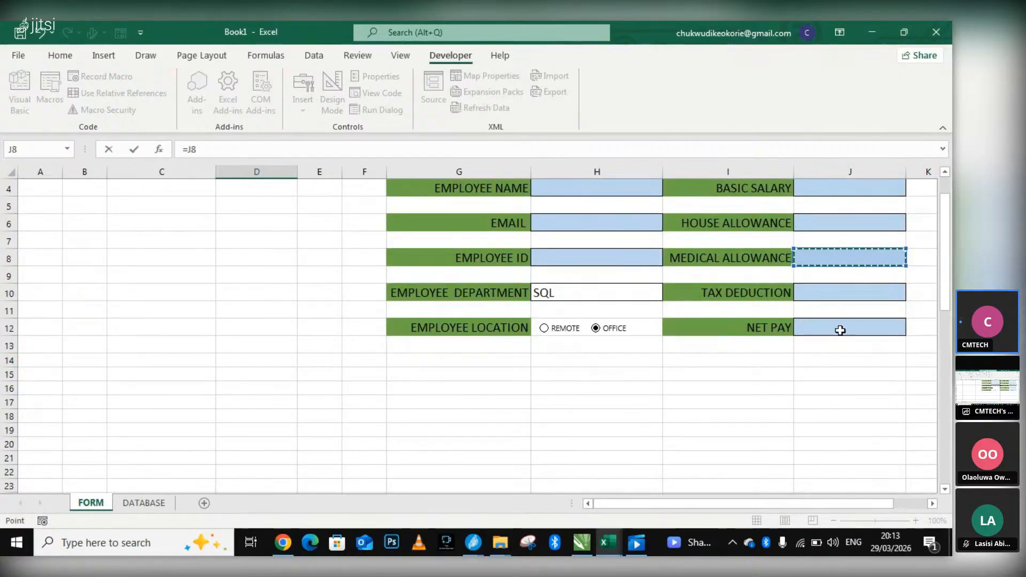
key(Return)
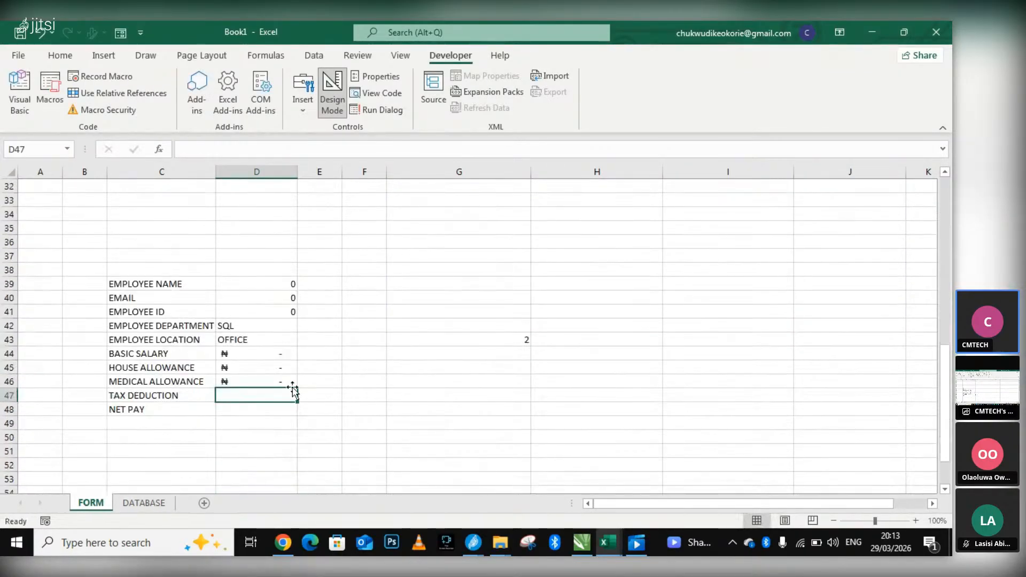
Link the TAX DEDUCTION row to the form's tax deduction field with the formula =J10 in D47.
text(=)
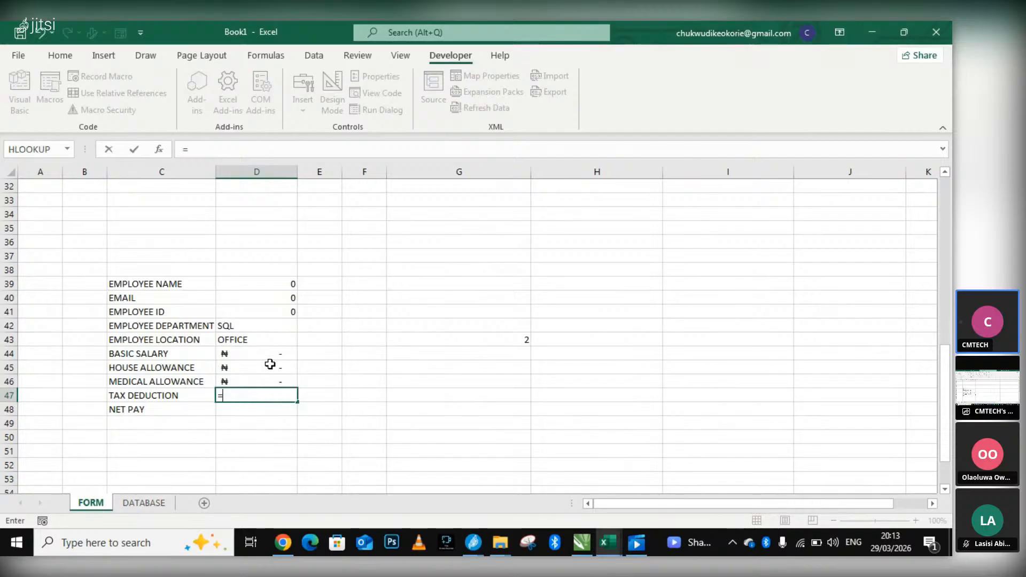
scroll(865, 236, up, 8)
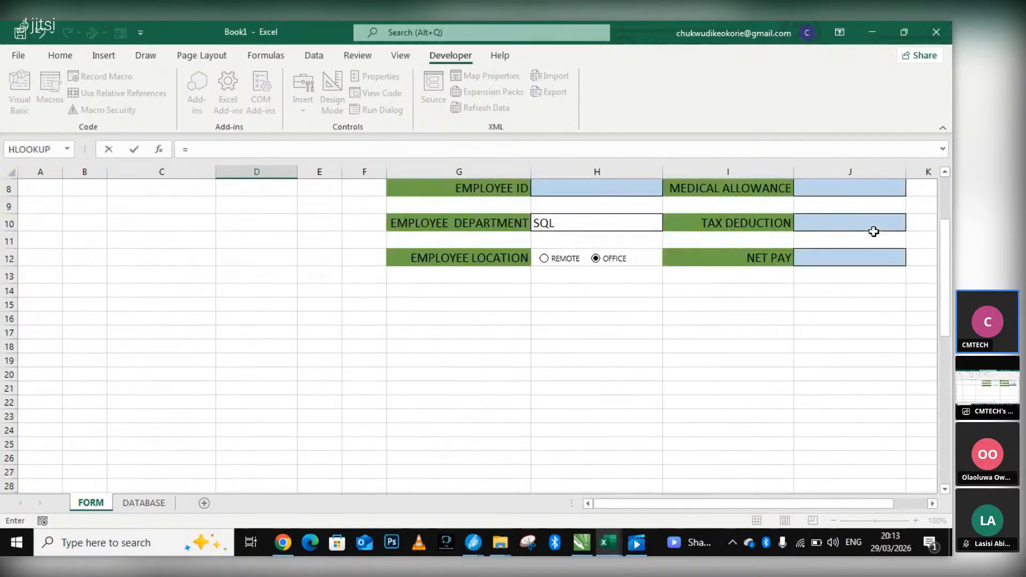
click(855, 222)
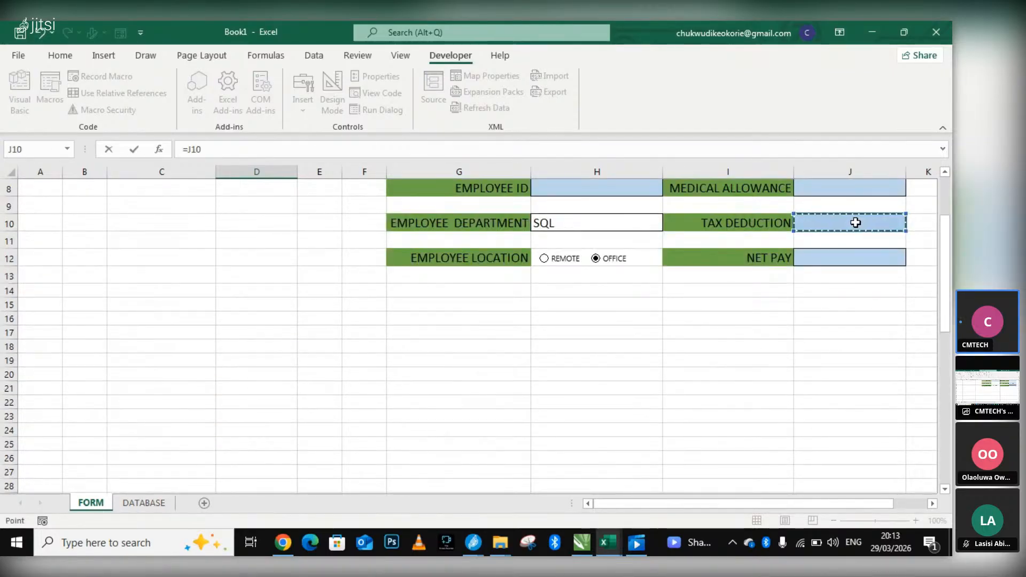
key(Return)
Link the NET PAY row to the form's net pay field with the formula =J12 in D48.
scroll(238, 446, down, 1)
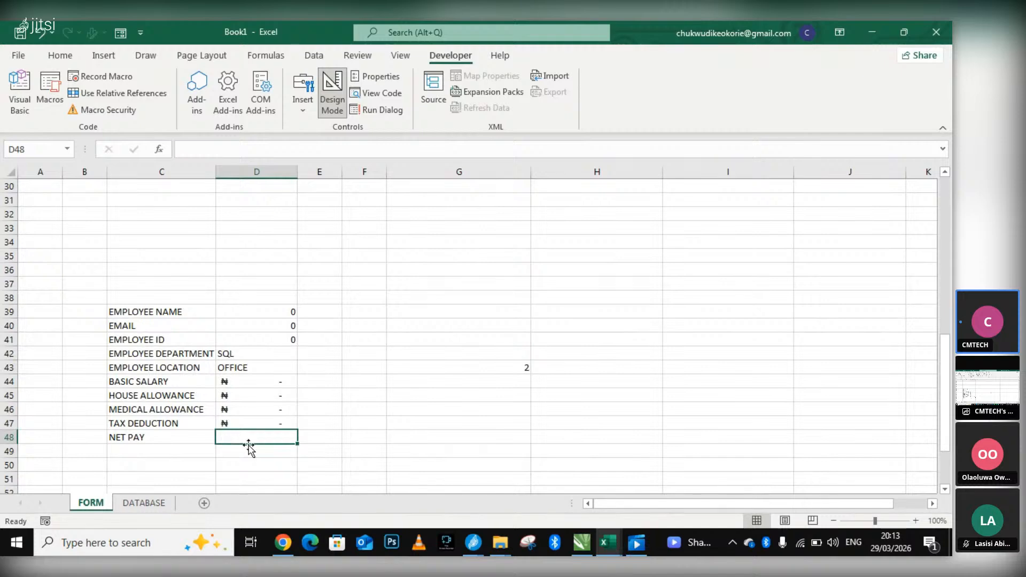
text(=)
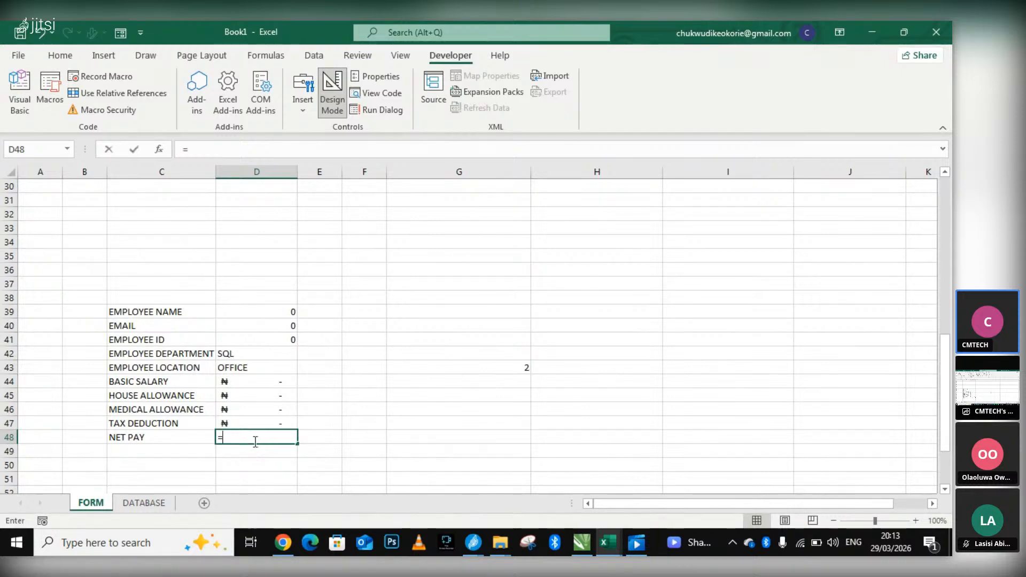
scroll(785, 235, up, 8)
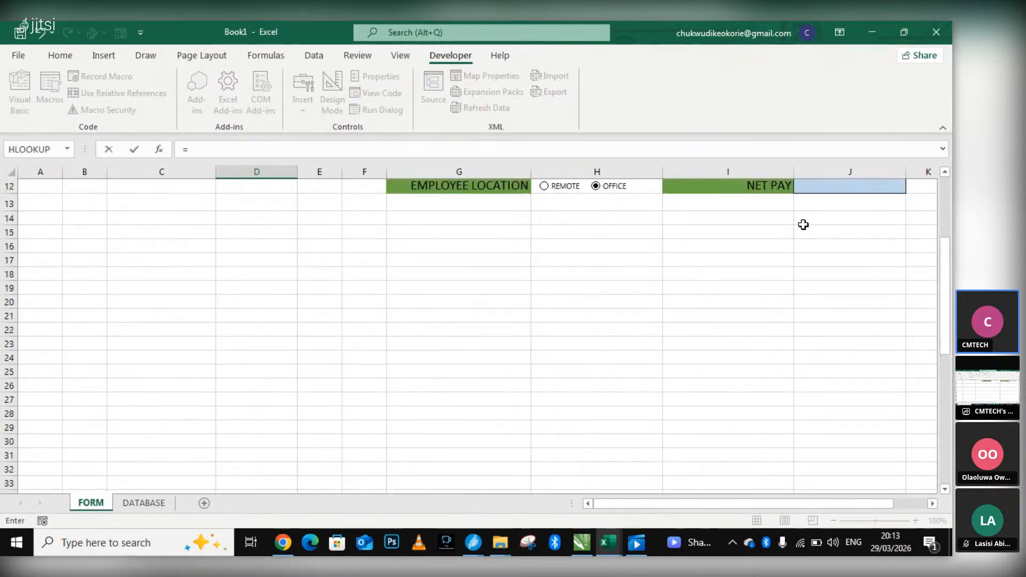
click(813, 295)
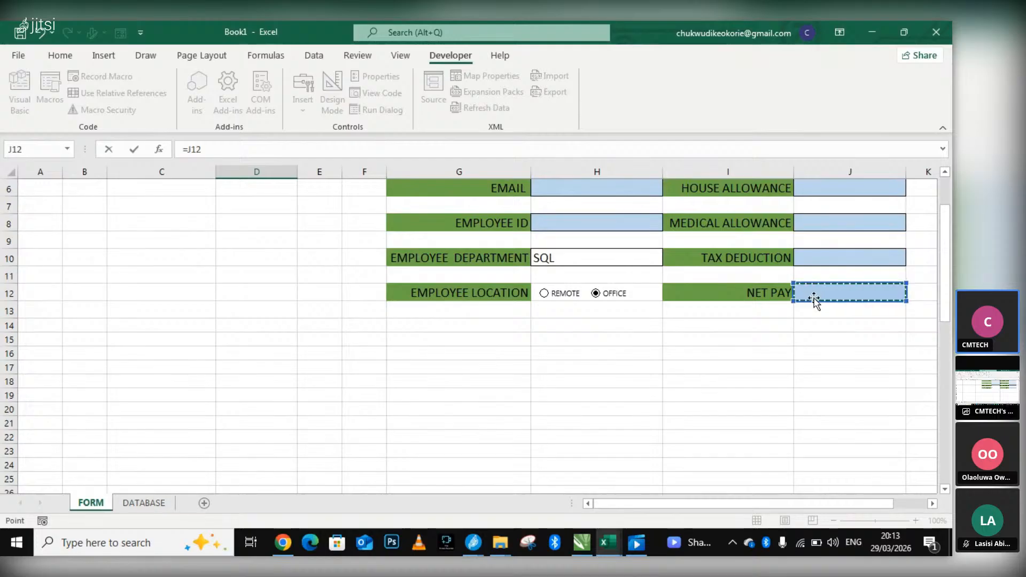
click(816, 293)
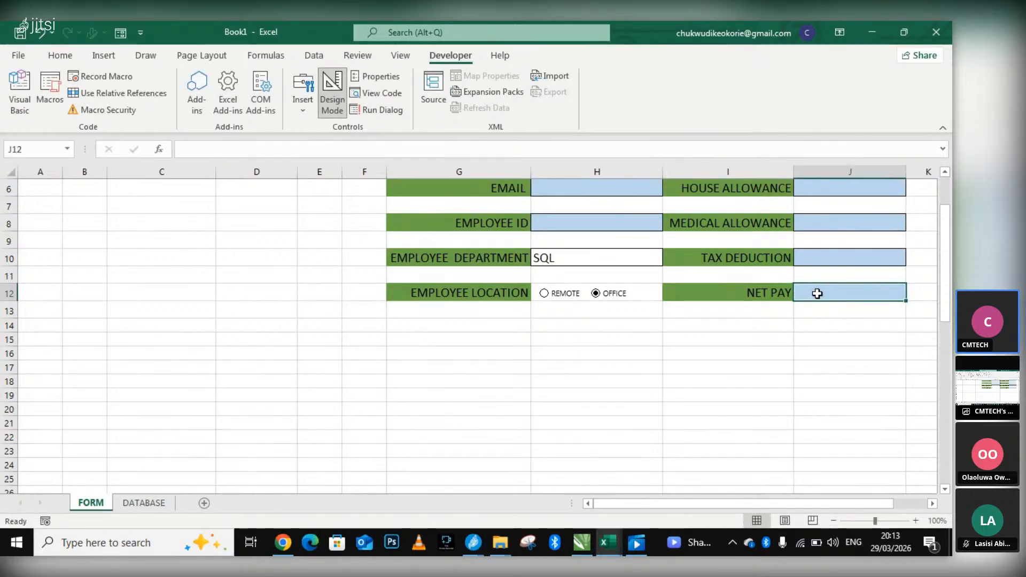
key(Return)
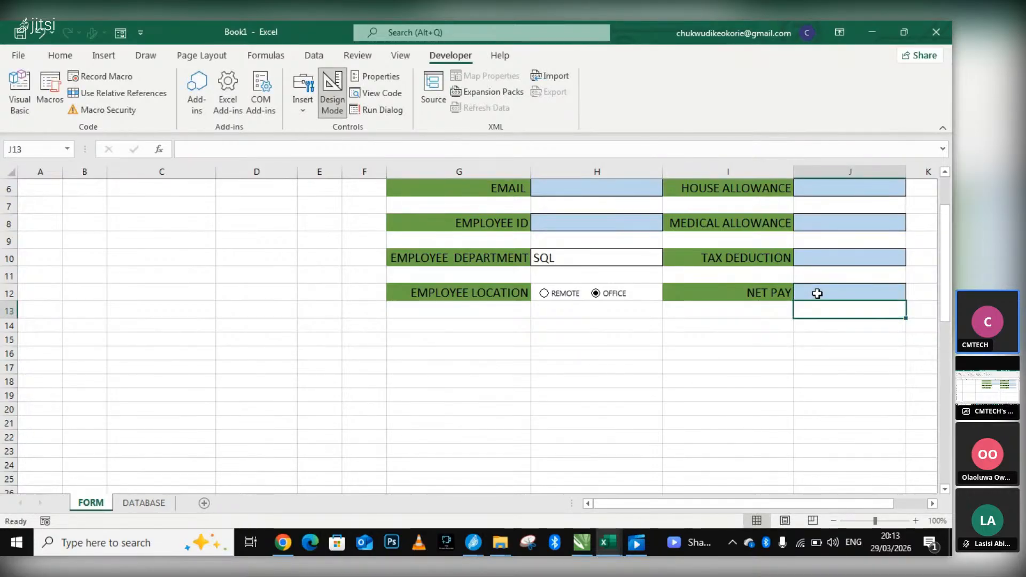
Check the D48 formula against the form's net pay field and review the linked TAX DEDUCTION cell.
double_click(817, 293)
scroll(644, 306, down, 8)
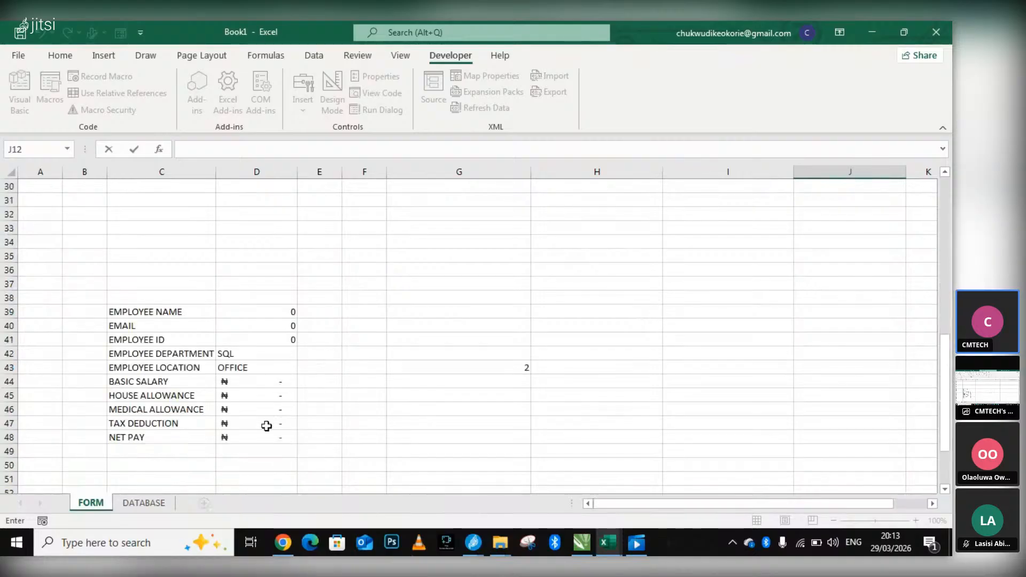
click(259, 438)
double_click(287, 437)
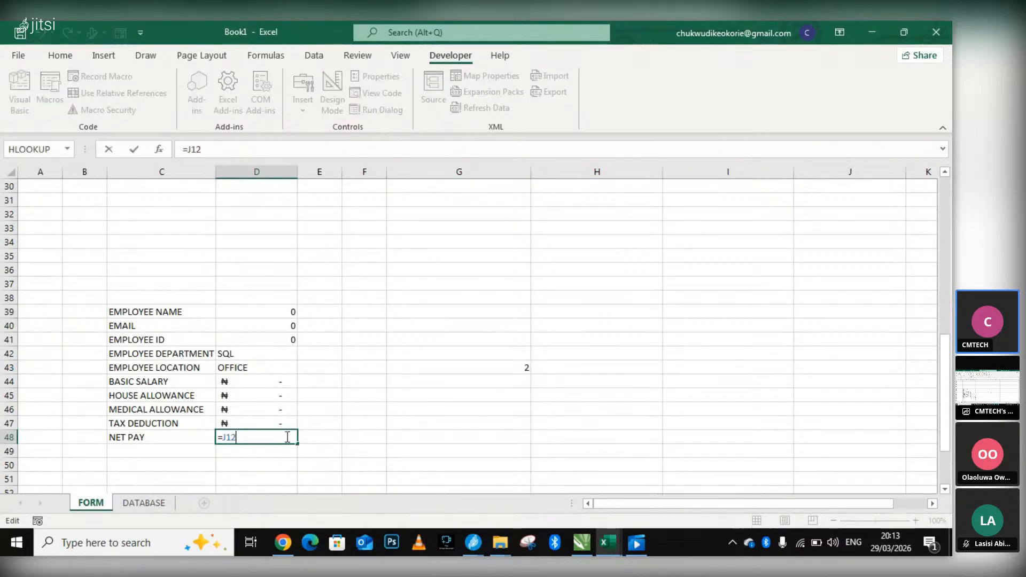
scroll(844, 187, up, 7)
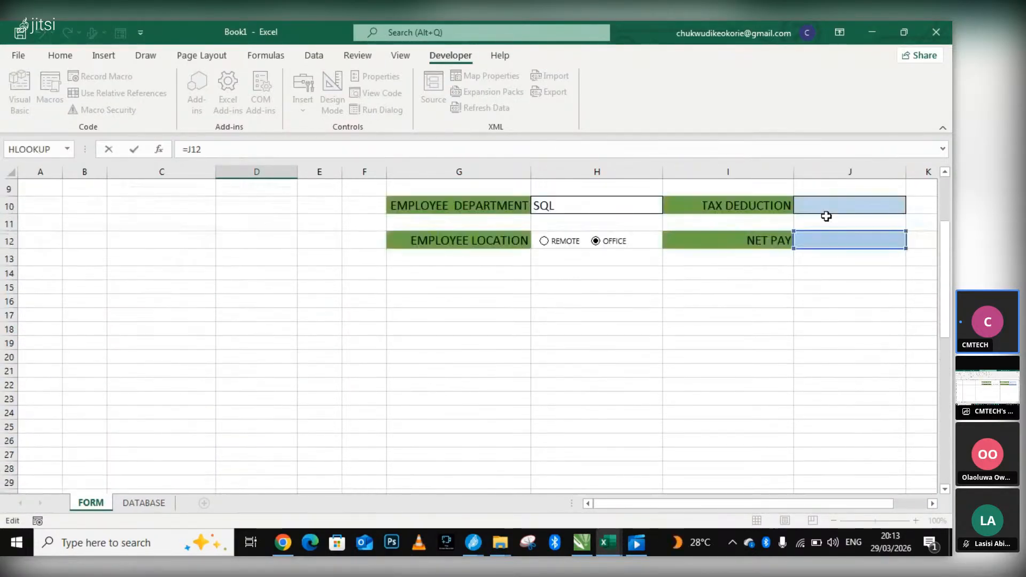
scroll(493, 385, down, 8)
scroll(847, 177, up, 8)
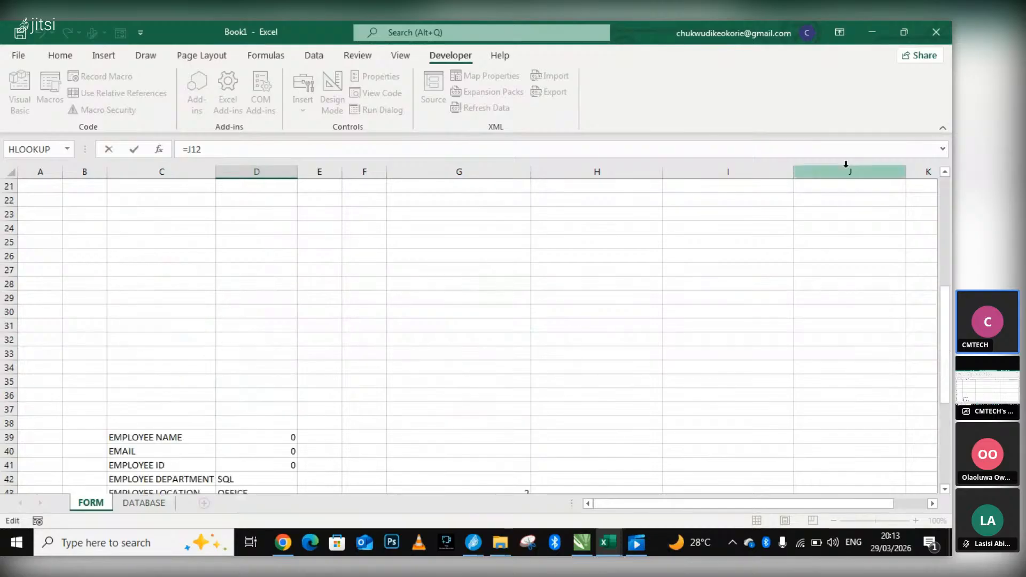
scroll(499, 337, down, 8)
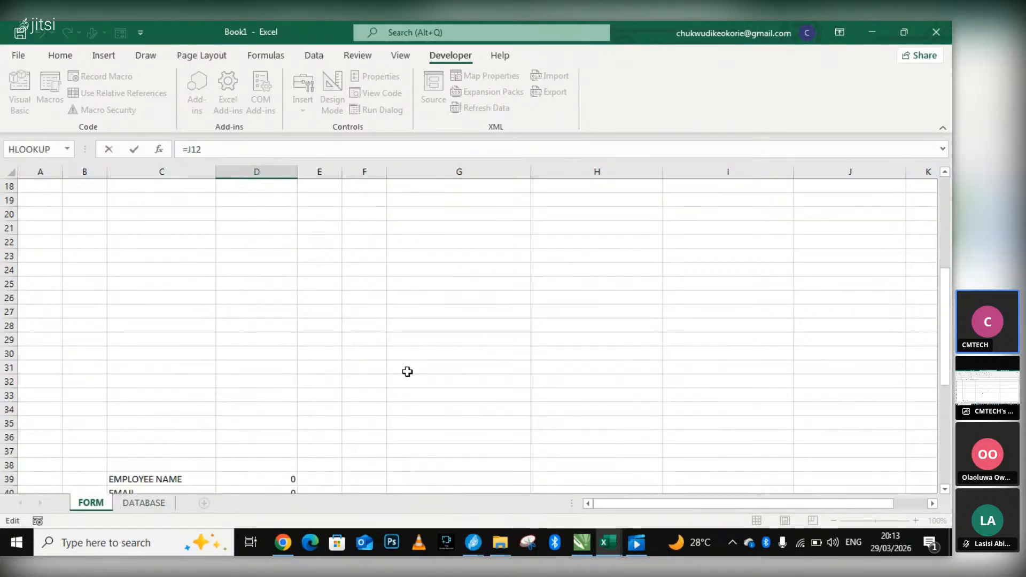
click(294, 383)
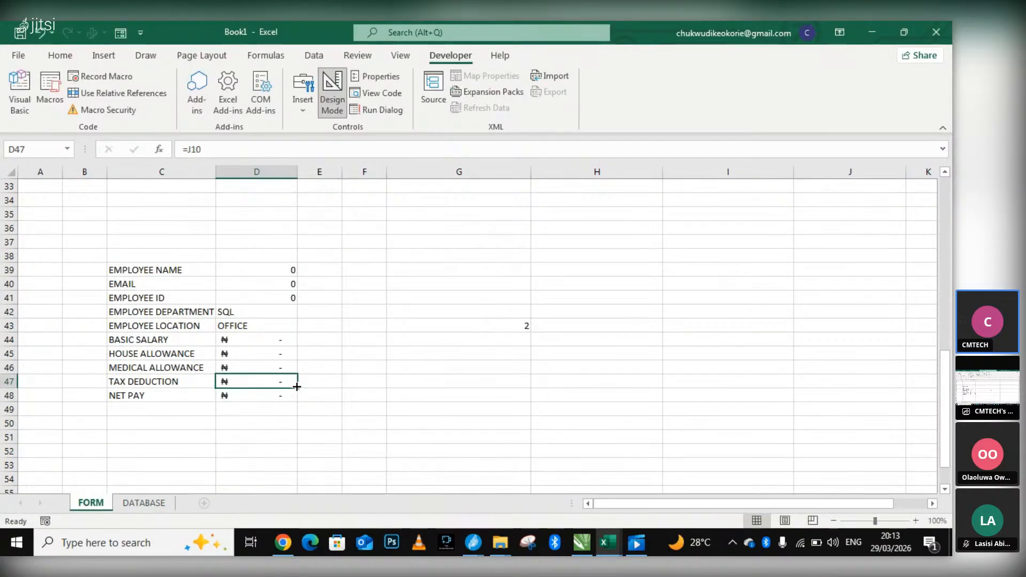
scroll(415, 371, up, 10)
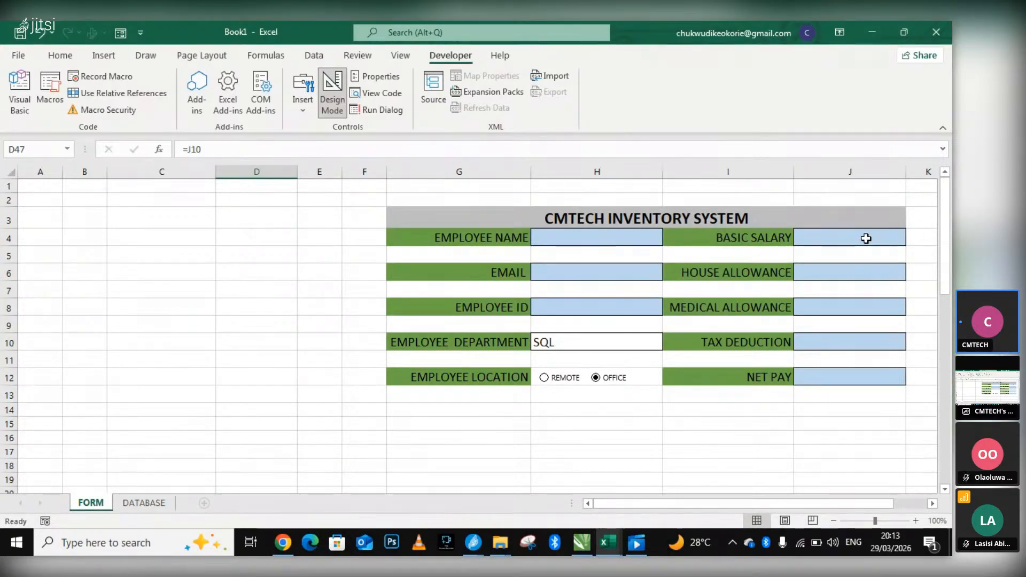
Switch to the Jitsi meeting to view the participants, and return to the Book1 workbook in Excel.
mouse_move(478, 539)
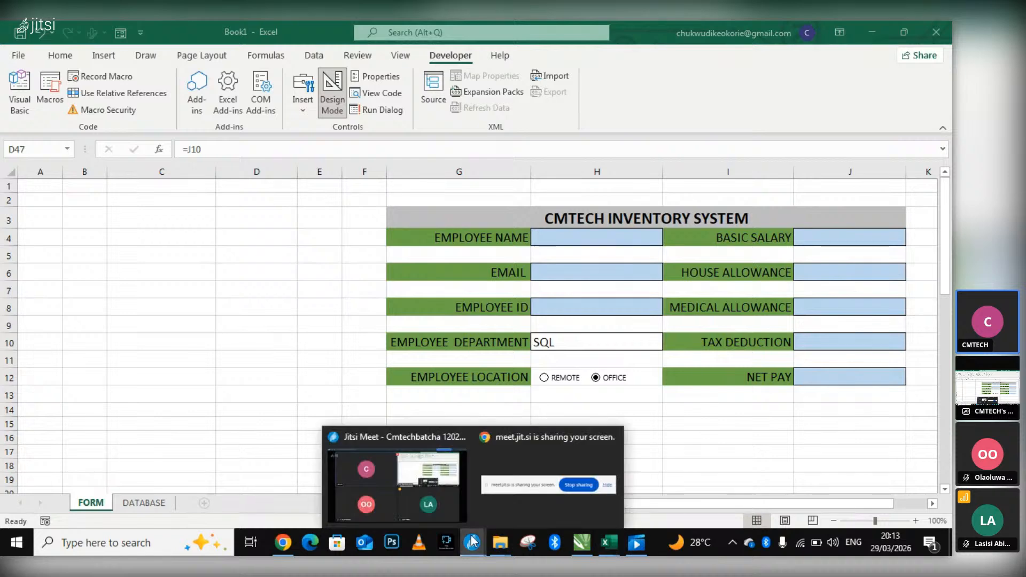
click(431, 497)
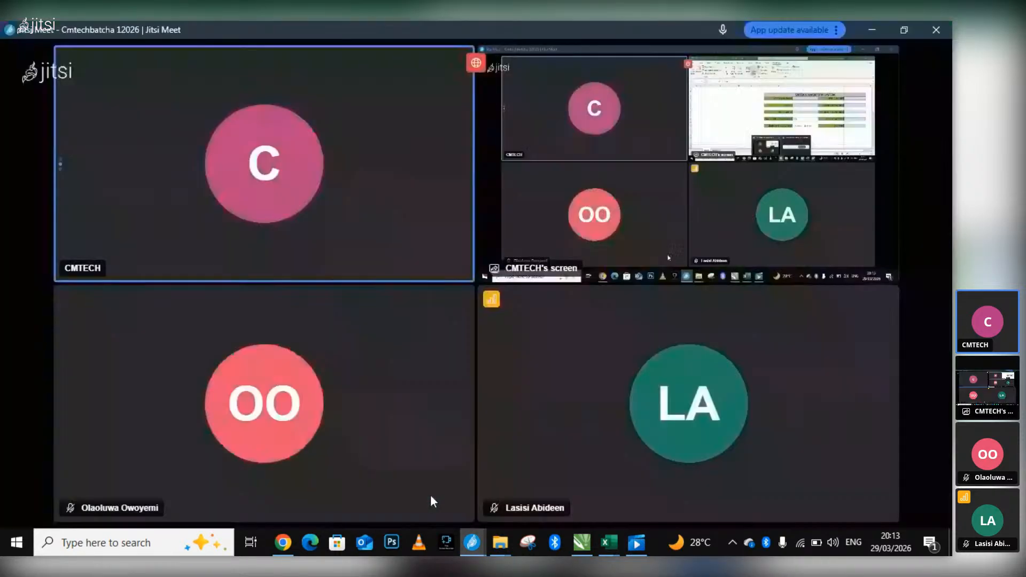
mouse_move(609, 541)
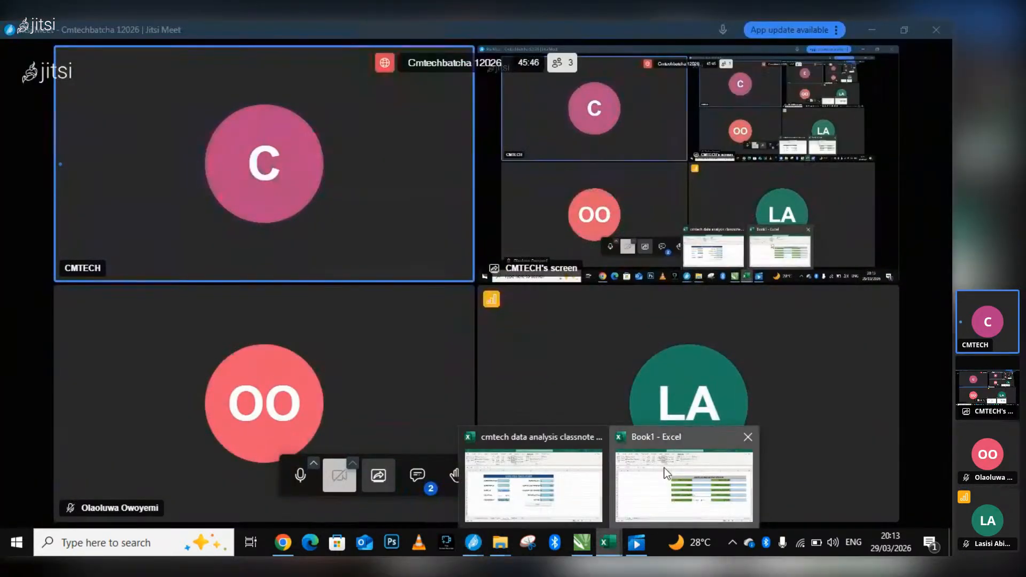
click(665, 473)
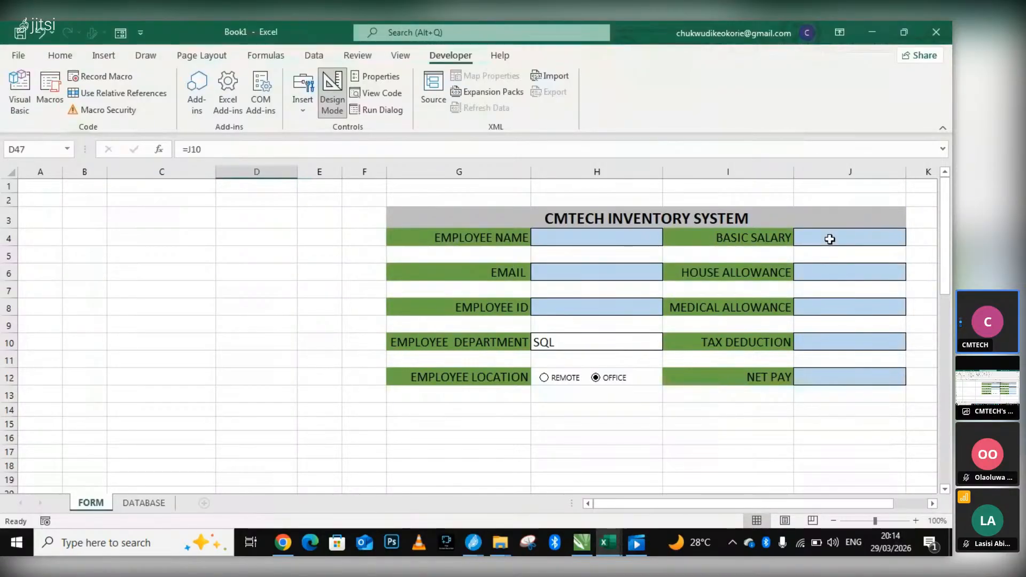
Enter a net pay formula in J12 that adds basic salary, house and medical allowance and subtracts tax deduction: =(J4+J6+J8+)-J10.
click(829, 239)
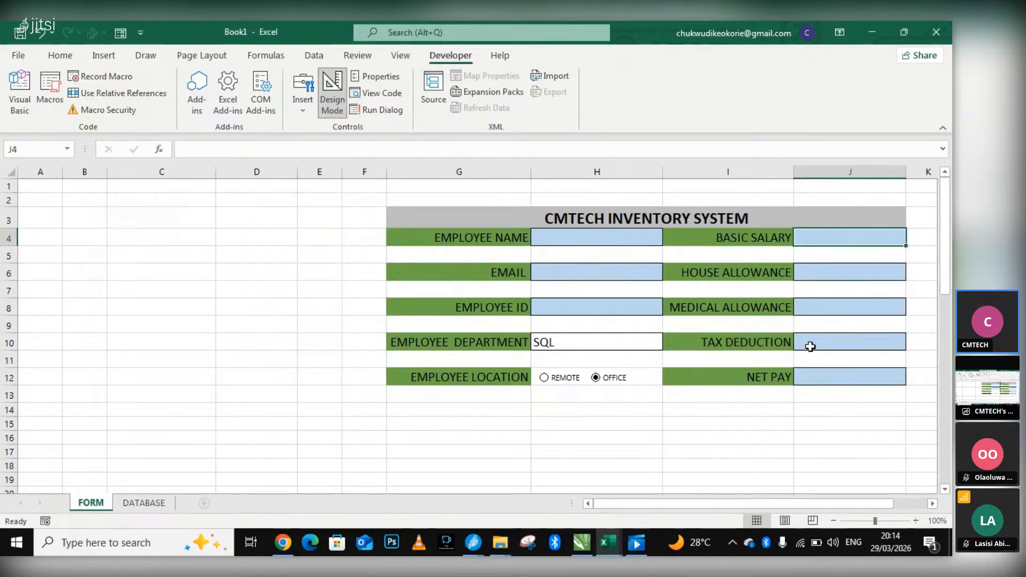
double_click(823, 378)
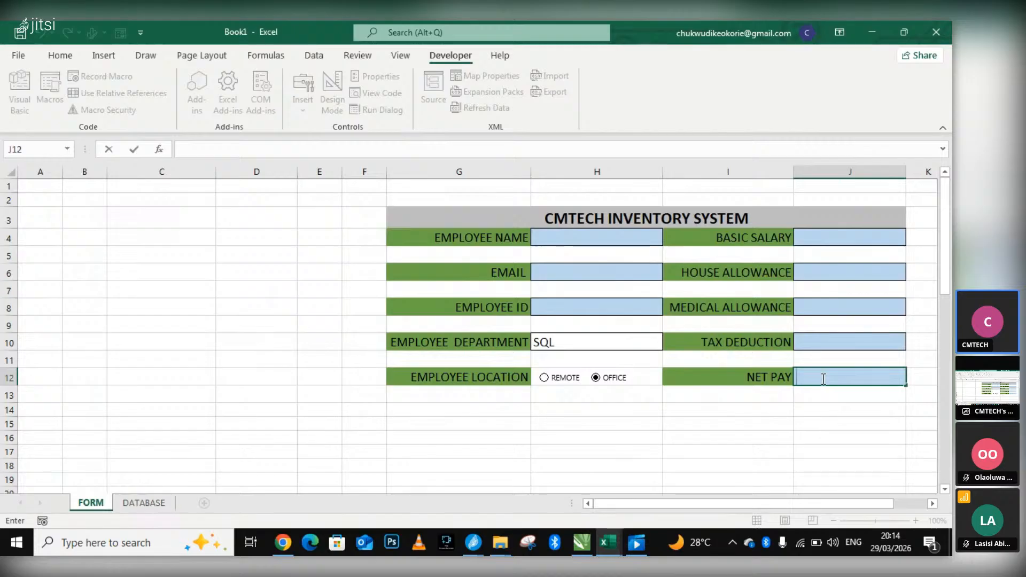
text(=()
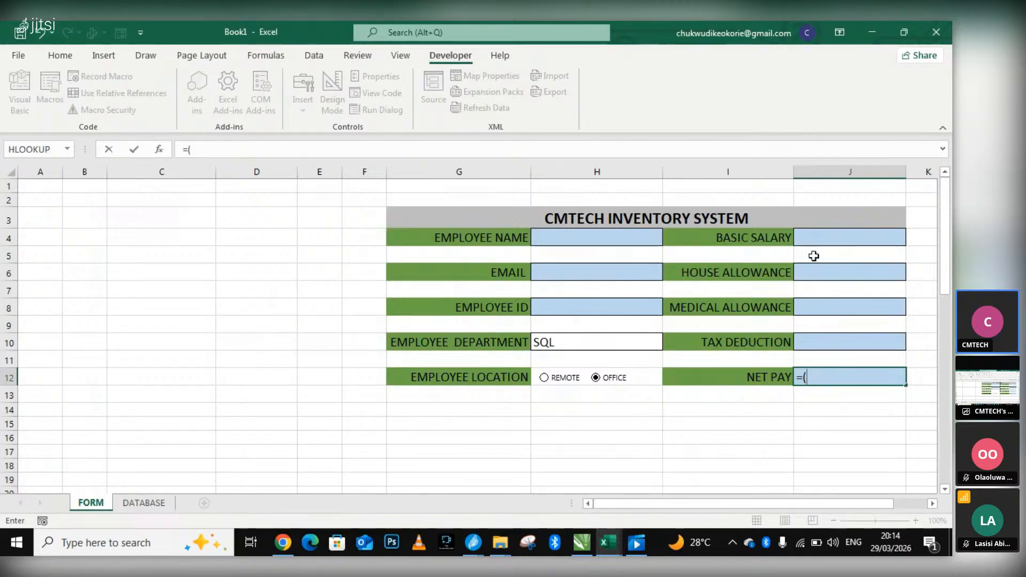
click(817, 238)
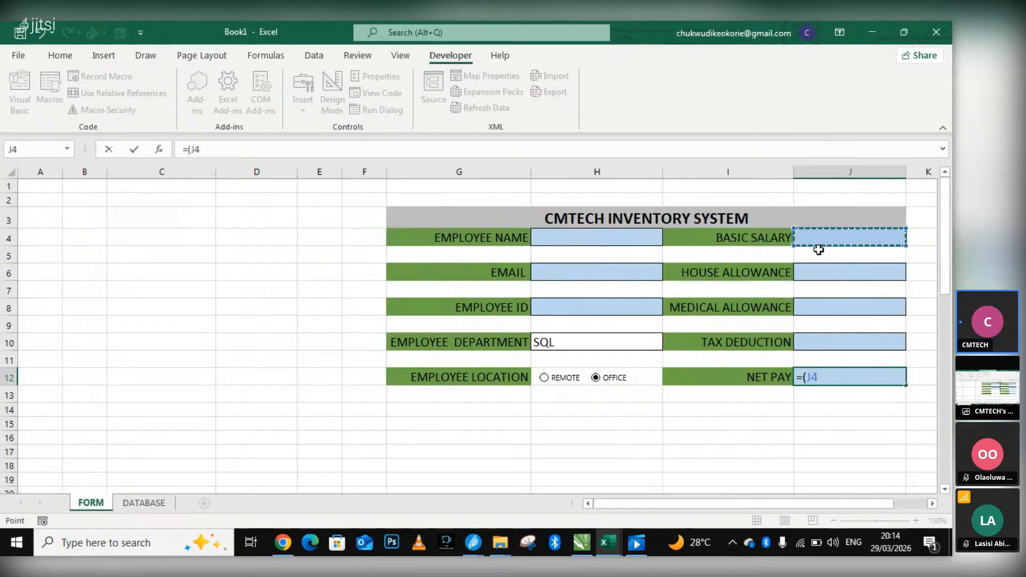
text(+)
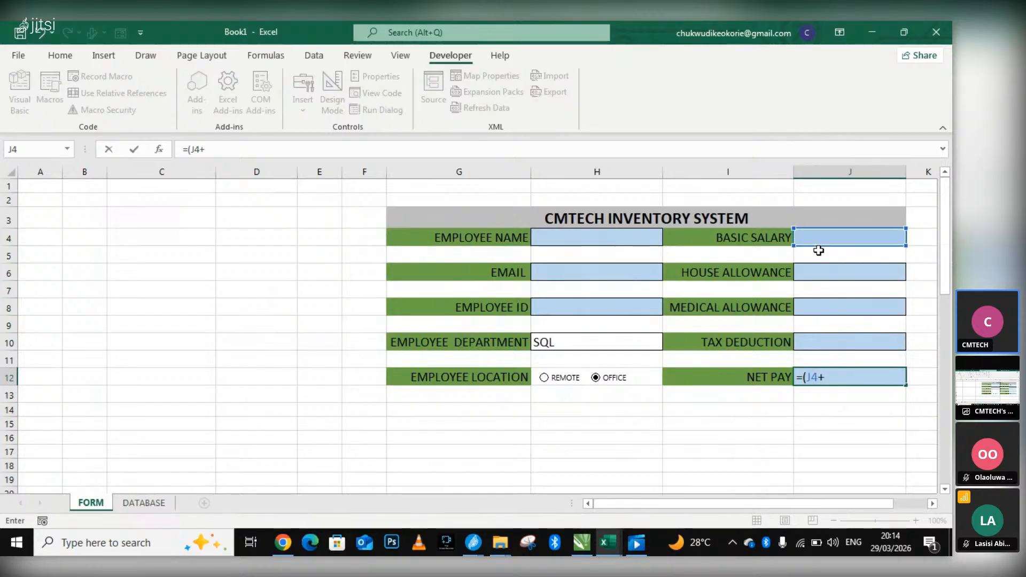
click(827, 269)
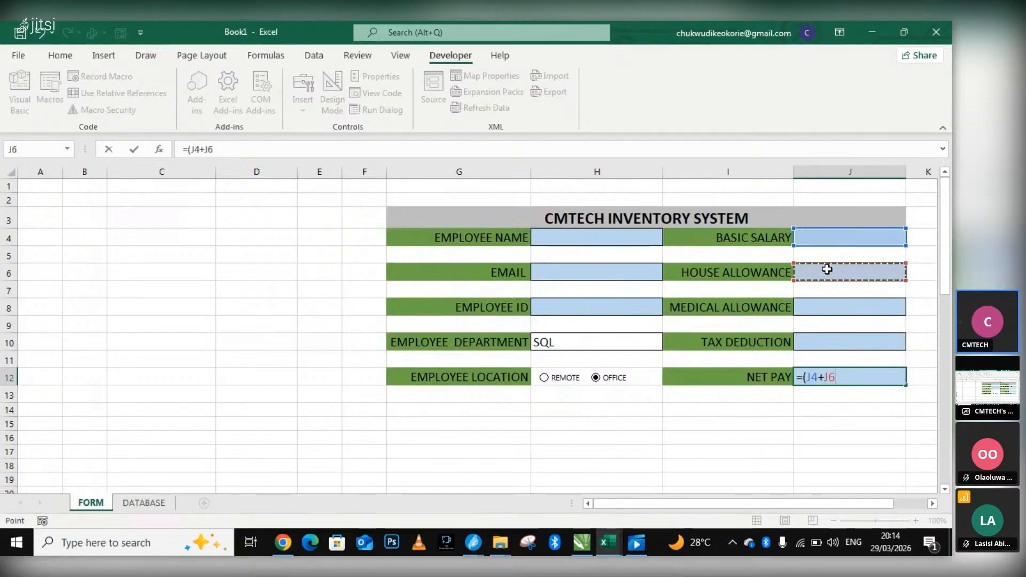
text(+)
click(837, 312)
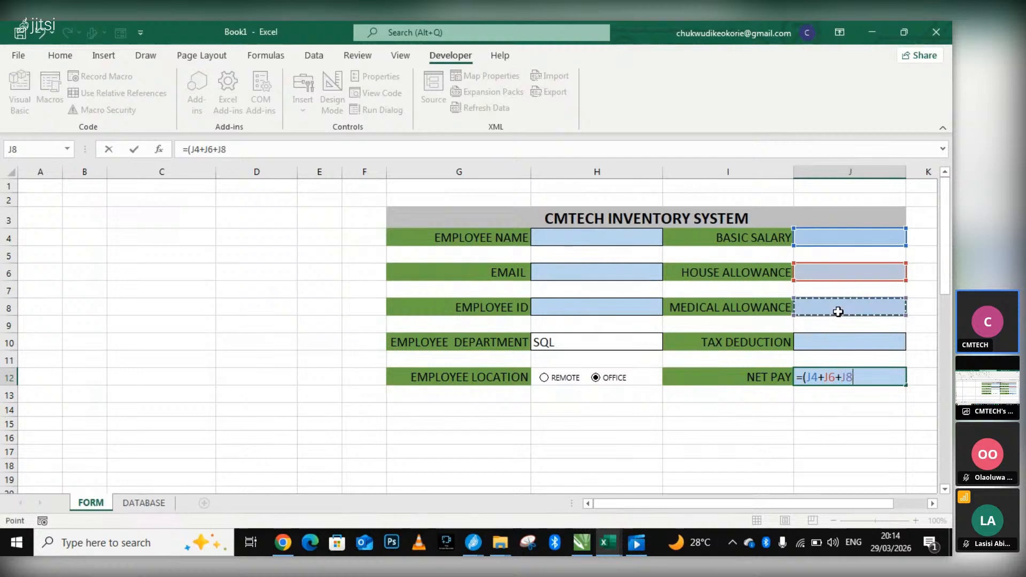
text(+))
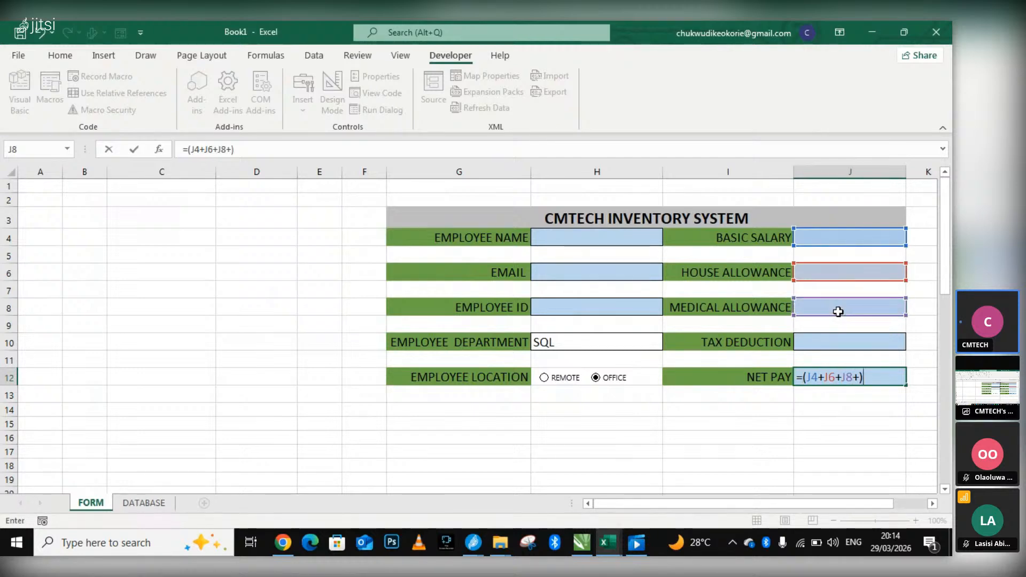
text(-)
click(819, 344)
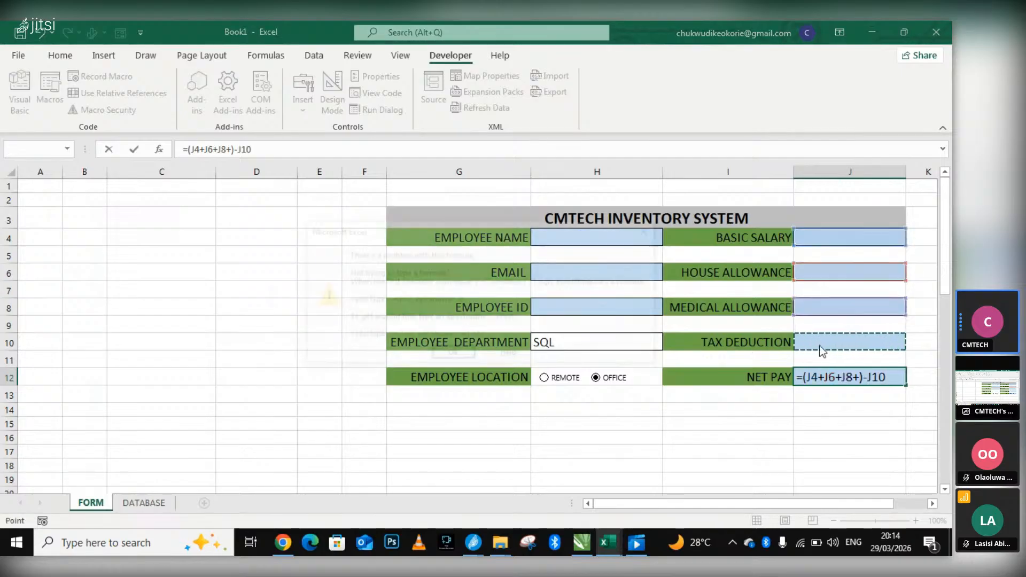
key(Return)
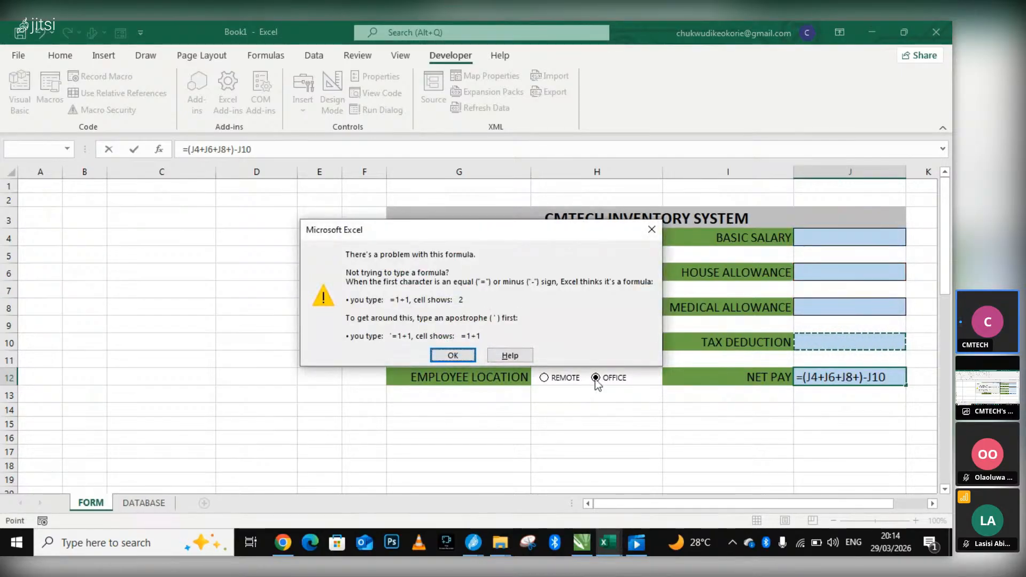
Remove the stray plus sign from the net pay formula in J12 so that it reads =(J4+J6+J8)-J10.
click(455, 355)
click(891, 378)
key(Return)
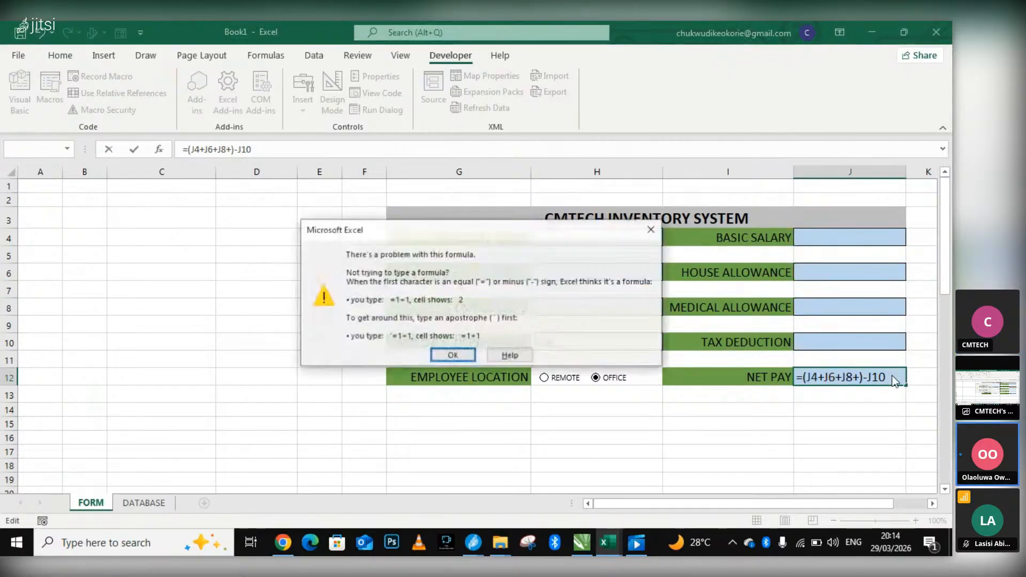
click(467, 363)
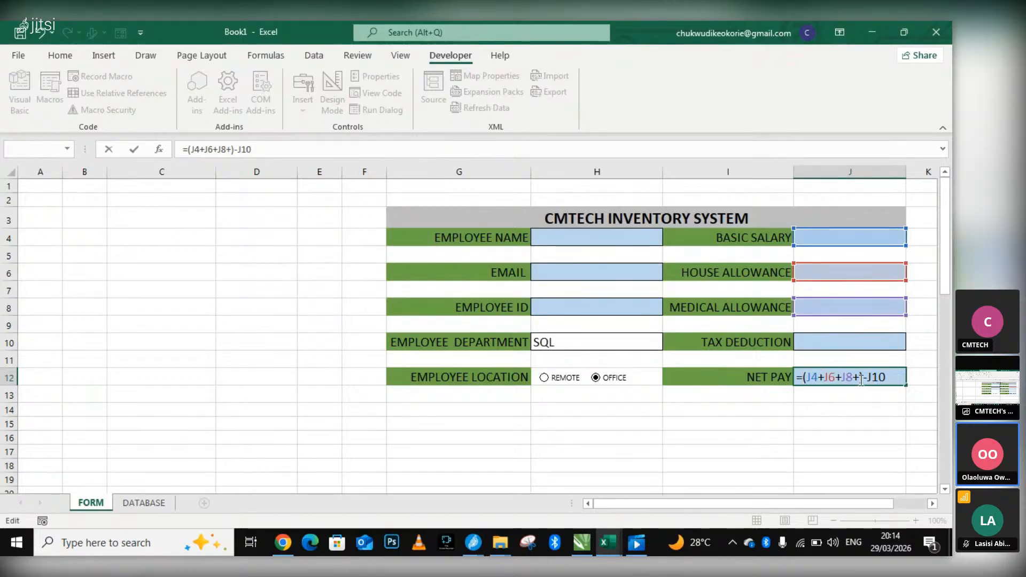
key(BackSpace)
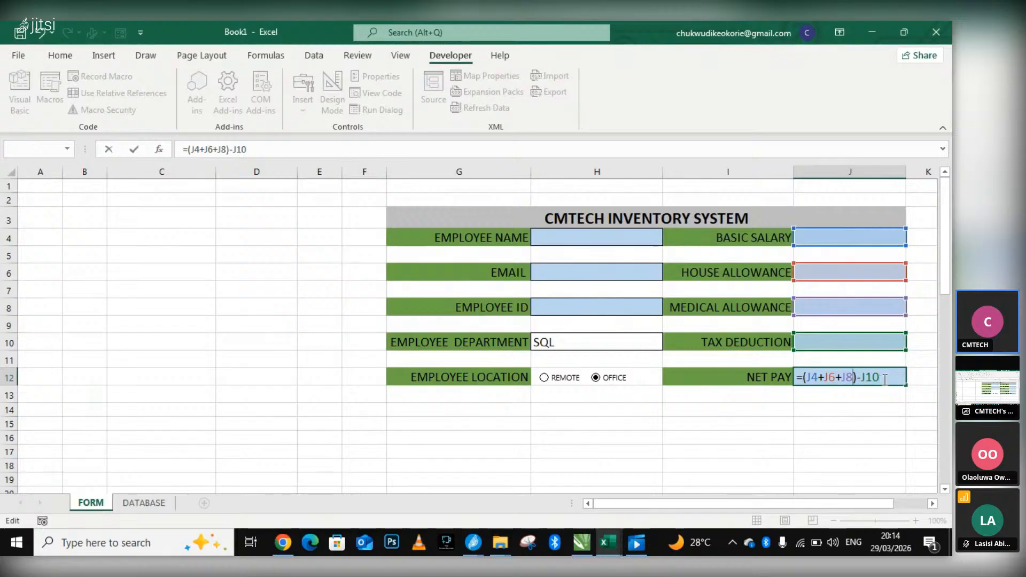
key(BackSpace)
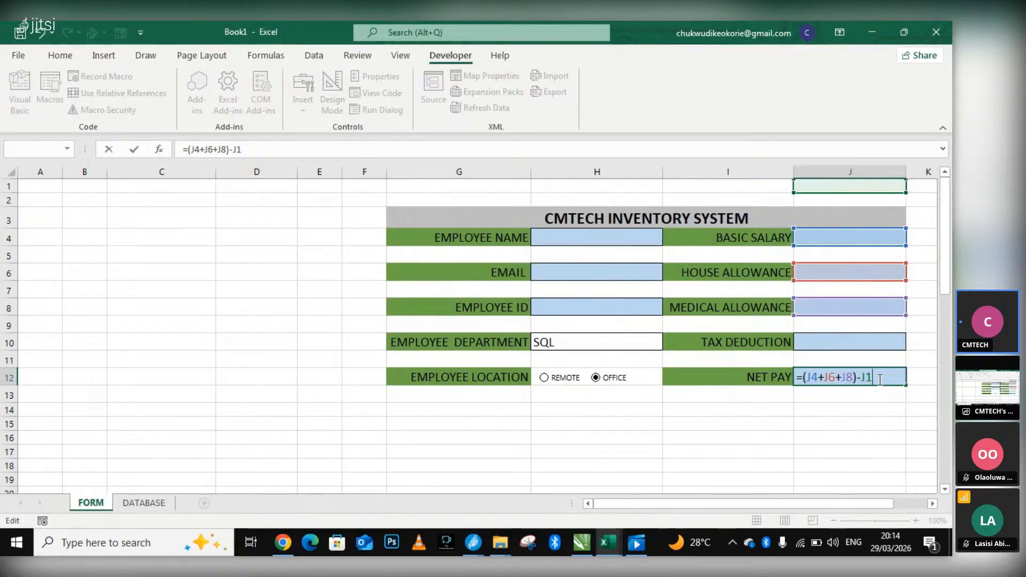
key(BackSpace)
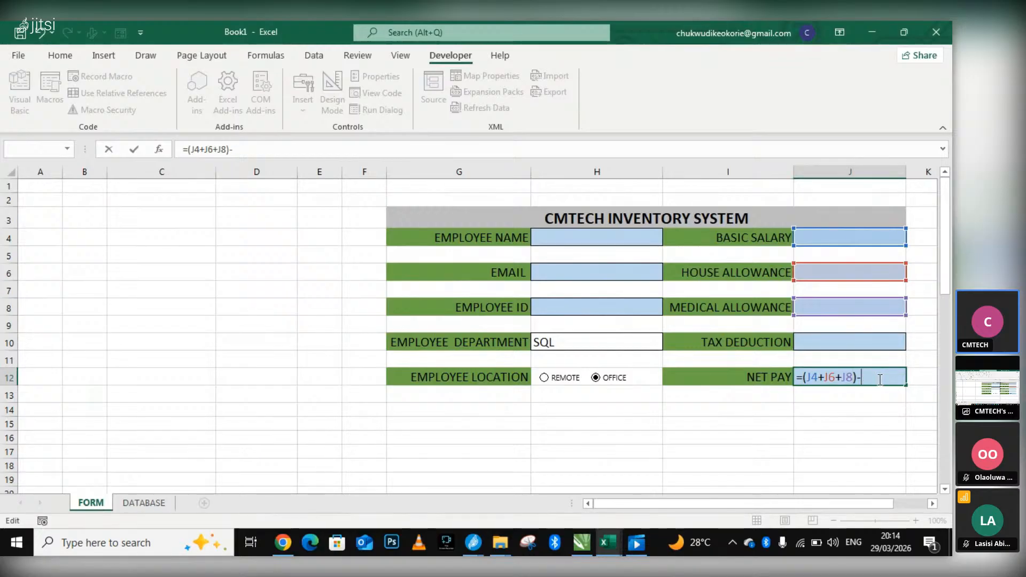
click(855, 342)
key(Return)
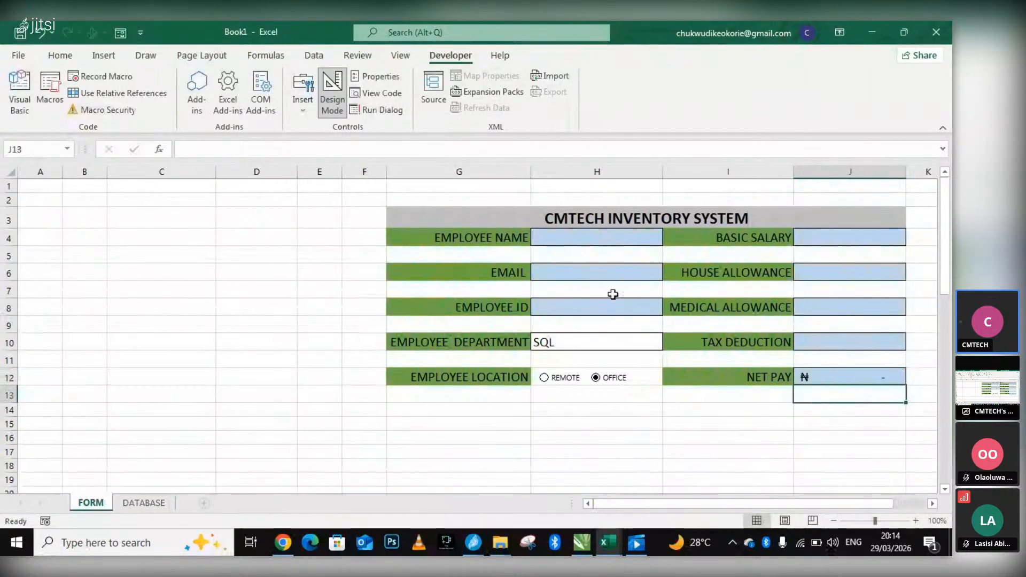
scroll(820, 416, down, 2)
scroll(803, 377, up, 2)
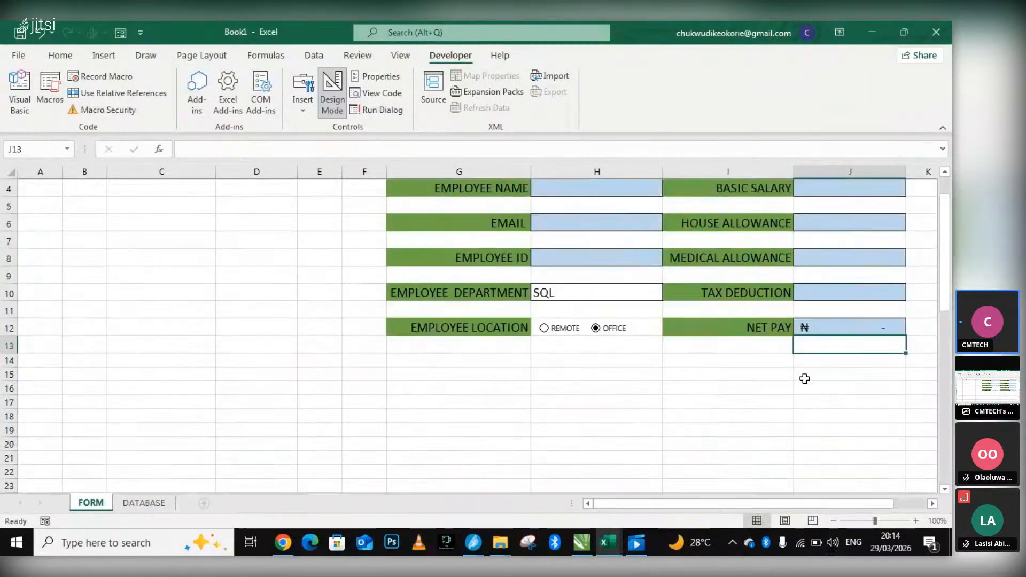
scroll(801, 395, down, 2)
scroll(801, 400, down, 9)
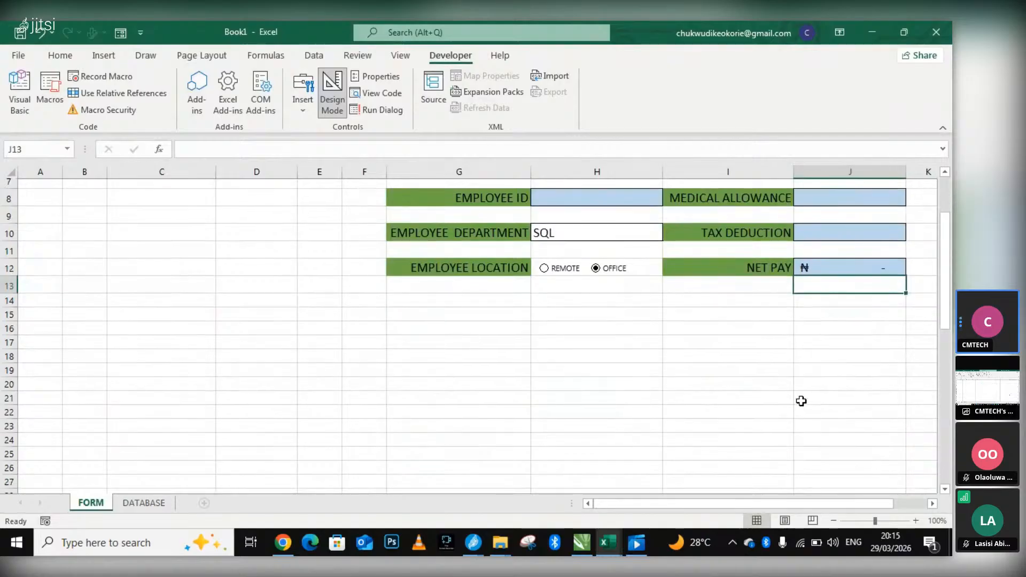
scroll(763, 364, up, 11)
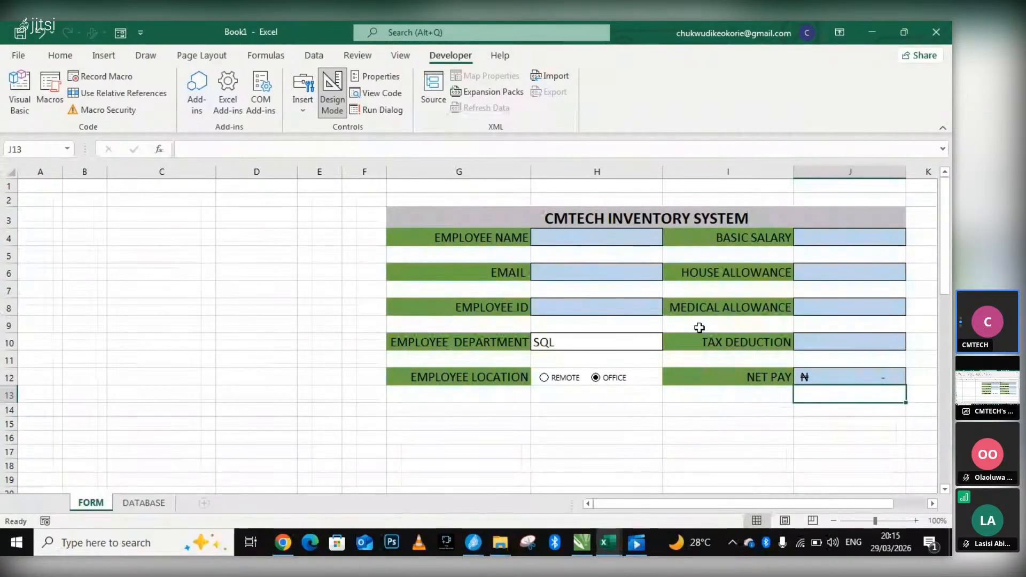
Fill in the form's employee name and e-mail fields with a sample employee's name and e-mail address.
click(615, 239)
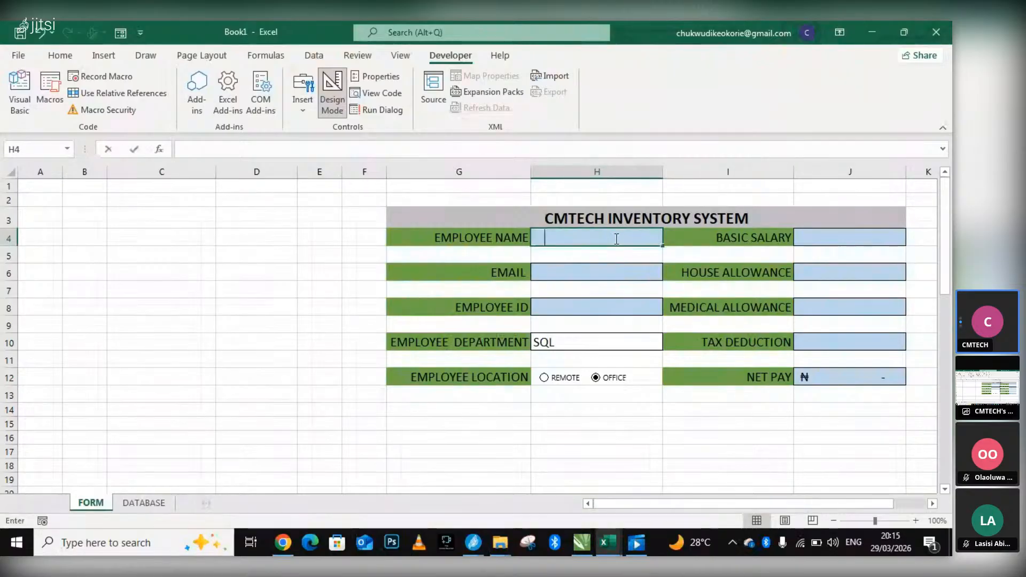
text(MOSES)
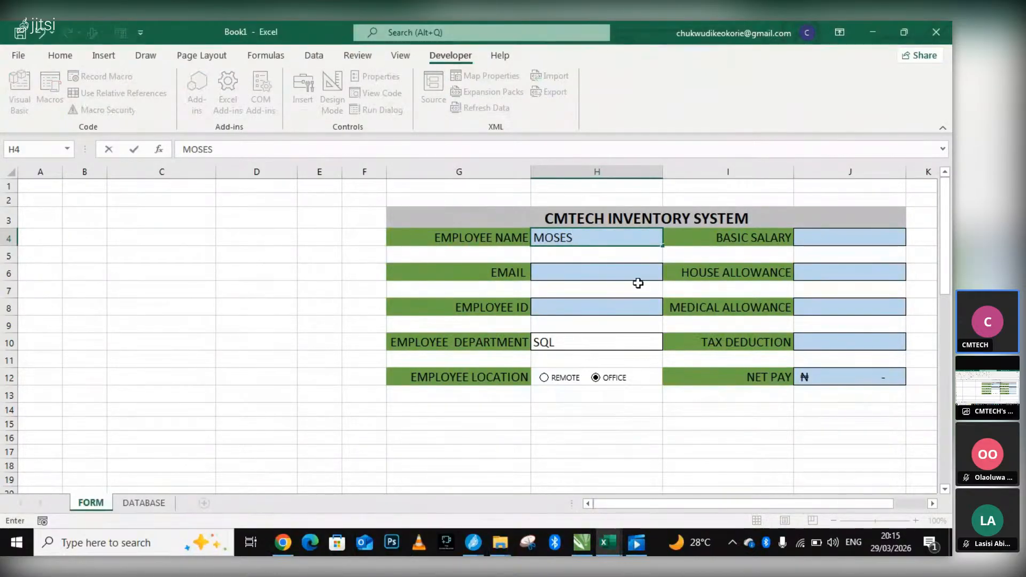
double_click(599, 275)
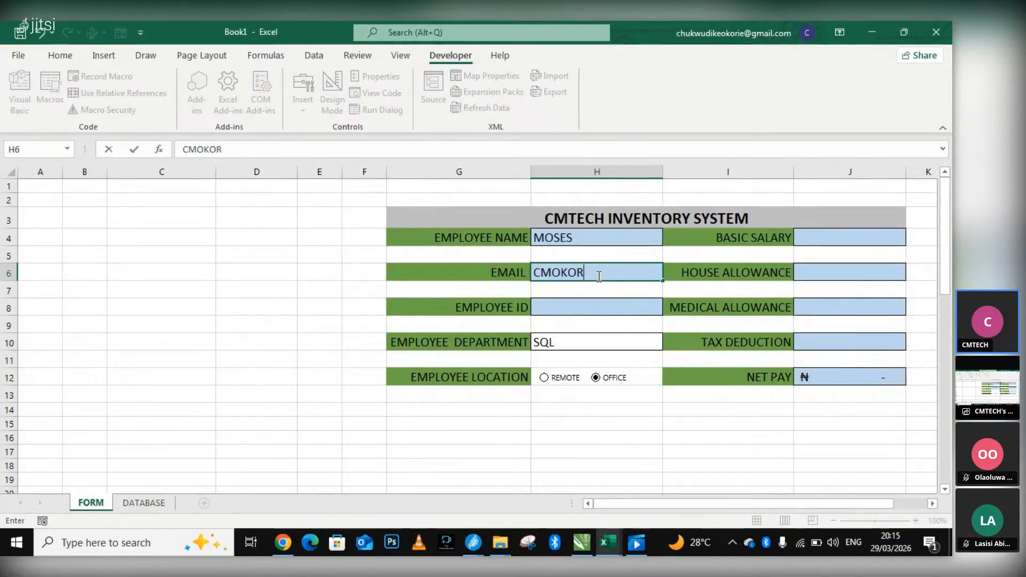
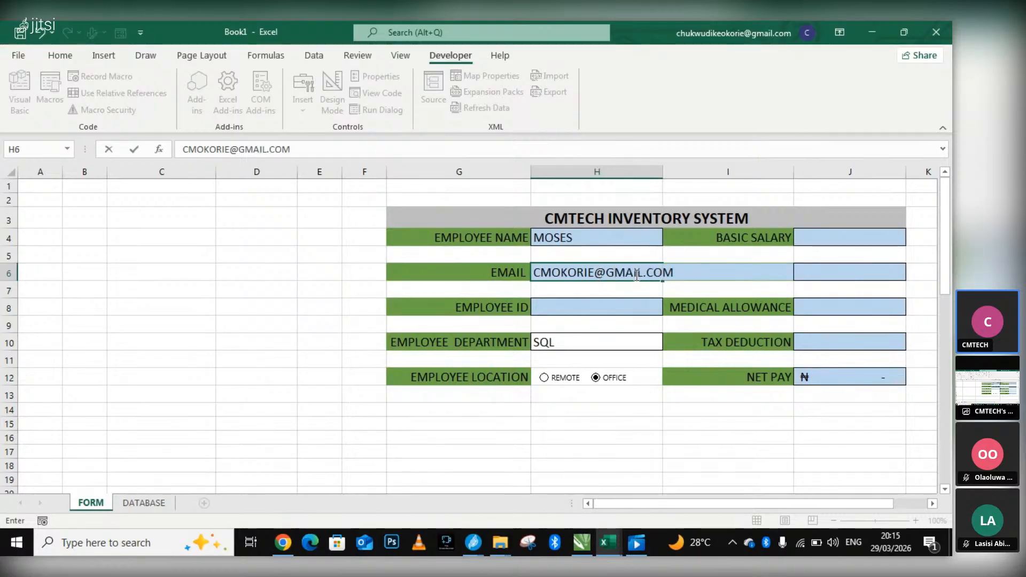
Fill in the form's employee ID field with the sample employee's ID.
click(624, 307)
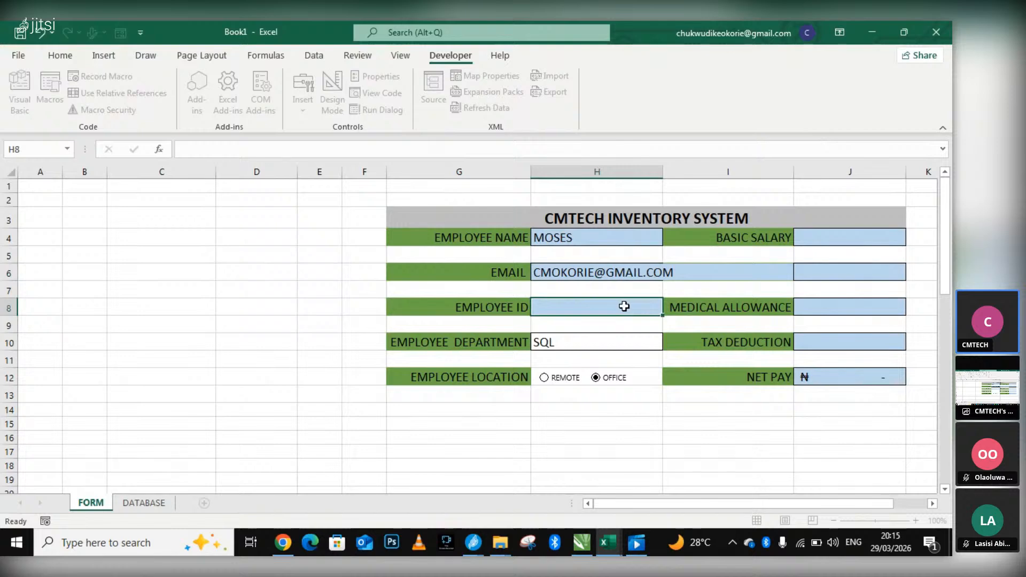
text(123)
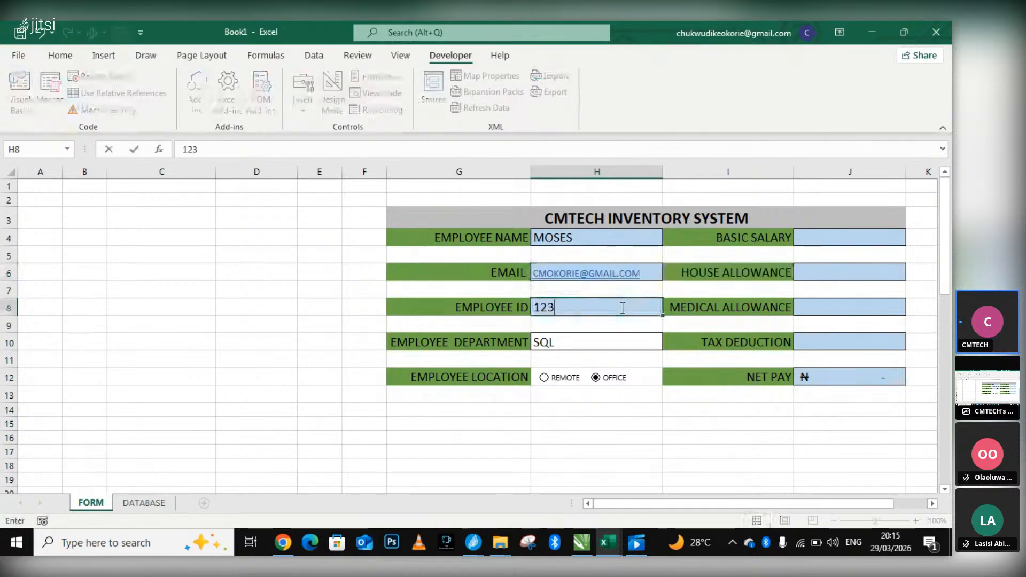
text(3)
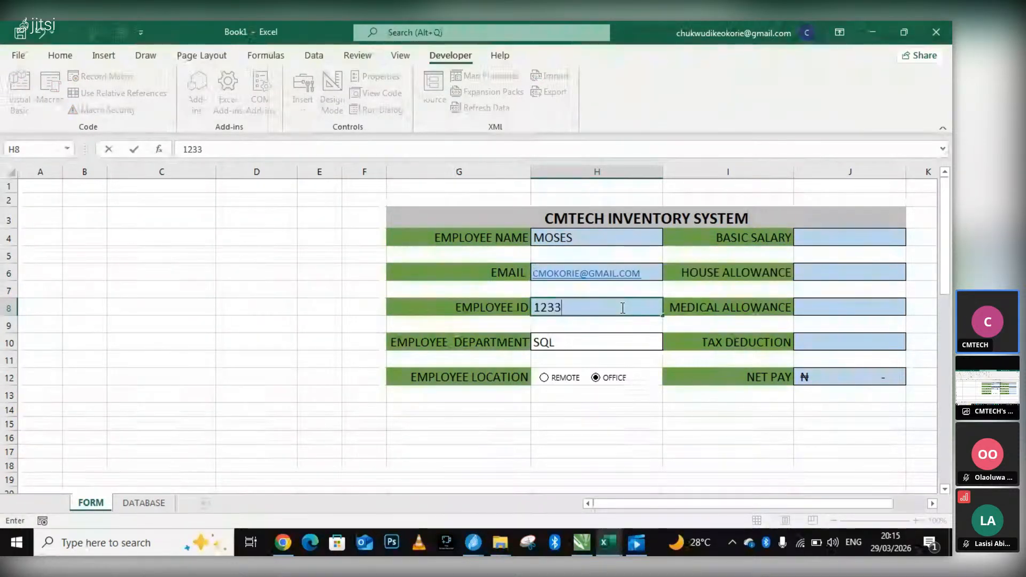
text(/CM)
Set the form's basic salary to 345,456 and the house allowance to 77,777.
click(853, 239)
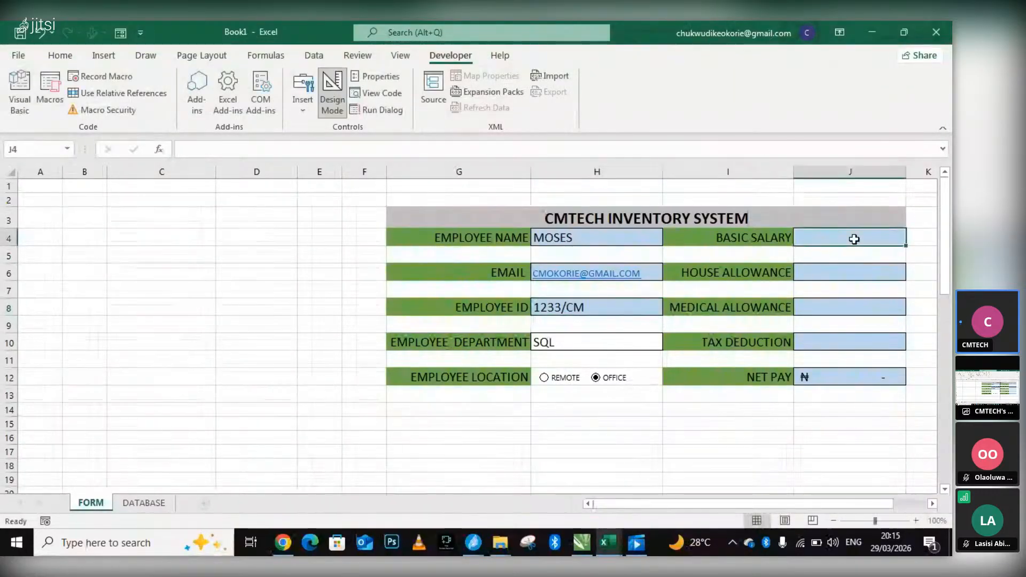
text(345)
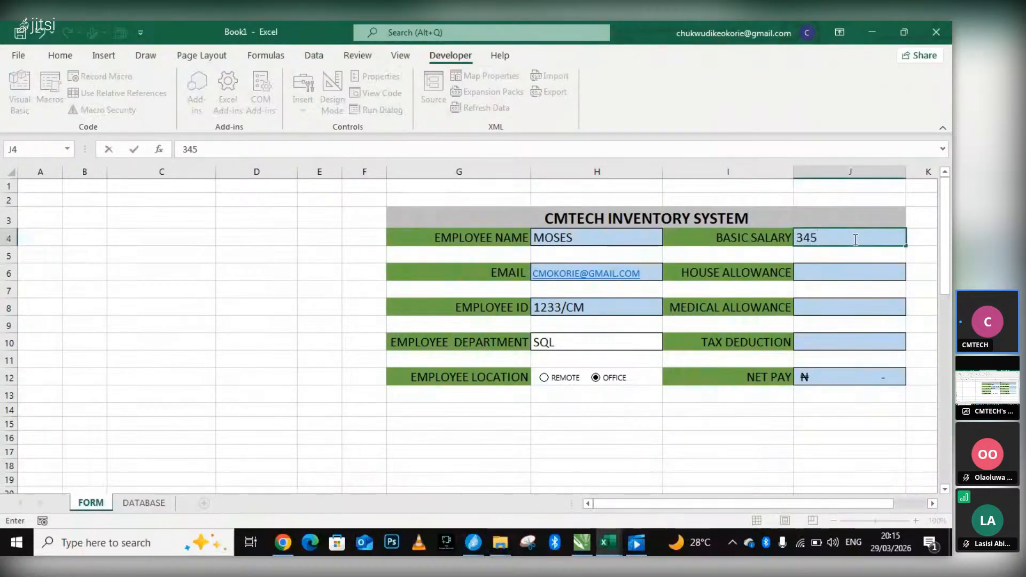
text(,456)
click(851, 270)
text(77777)
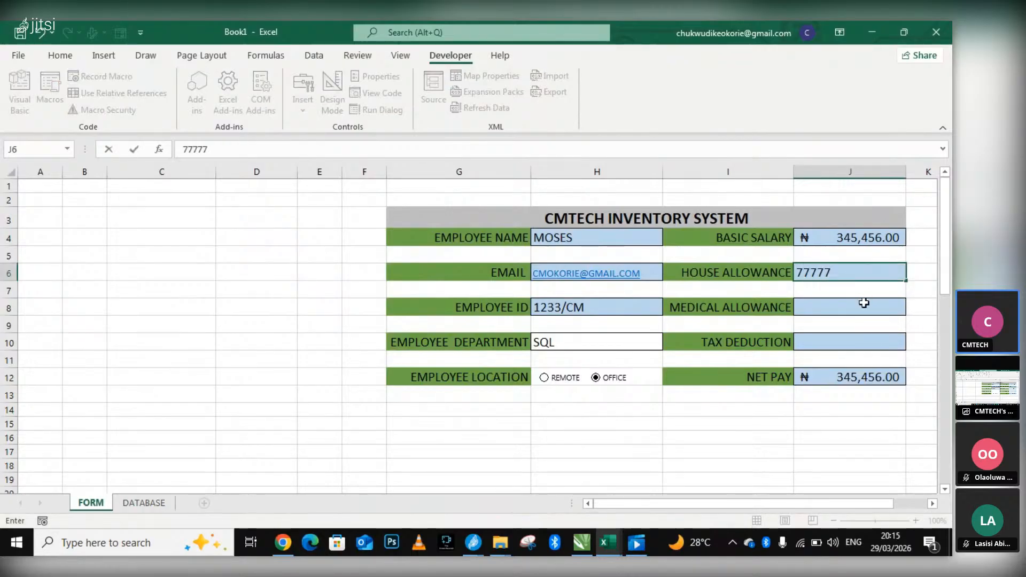
Set the form's medical allowance to 999.
click(864, 303)
text(99)
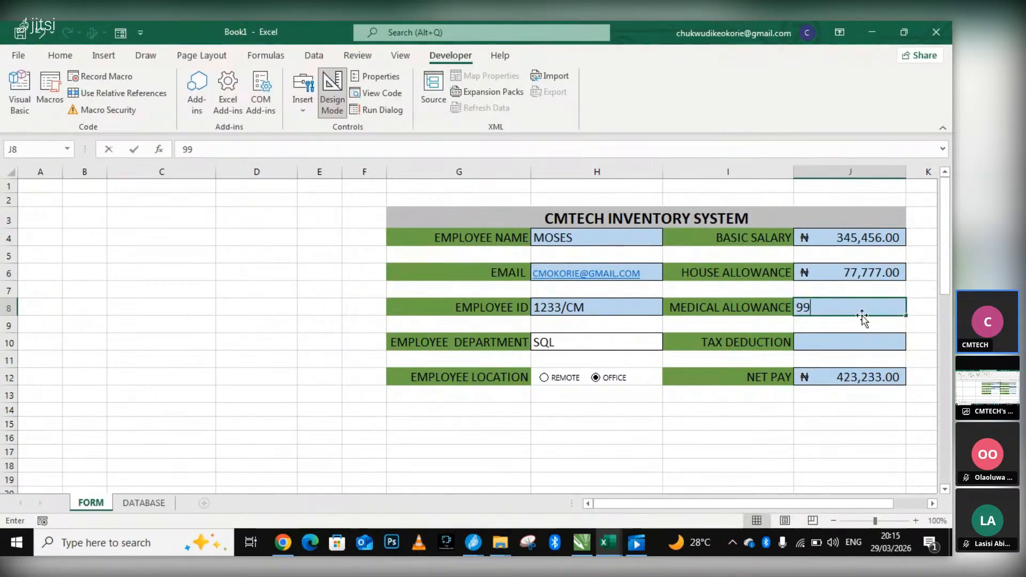
text(9)
Set the form's tax deduction to 355433.
click(859, 343)
text(999)
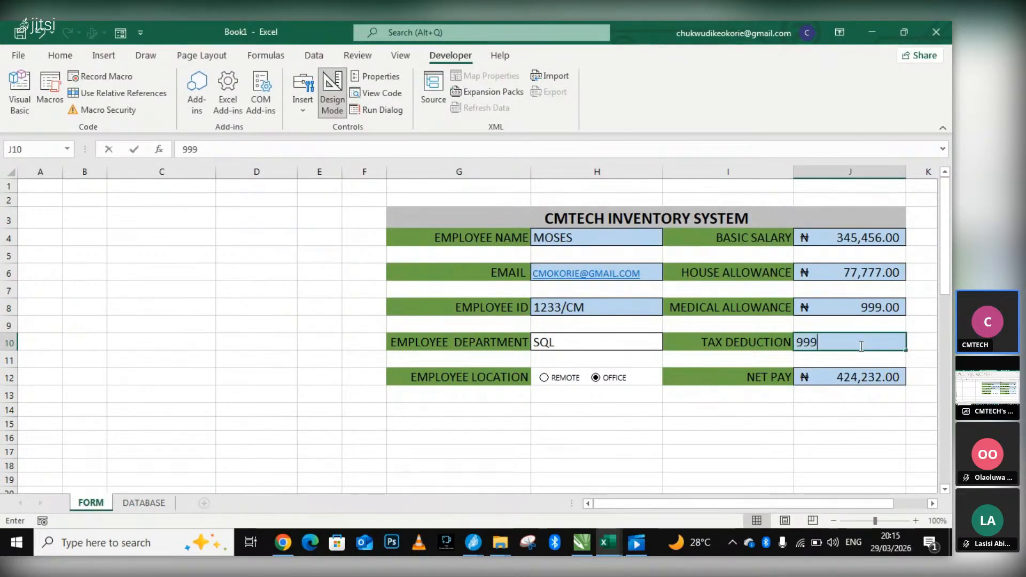
key(BackSpace)
key(BackSpace)
key(BackSpace)
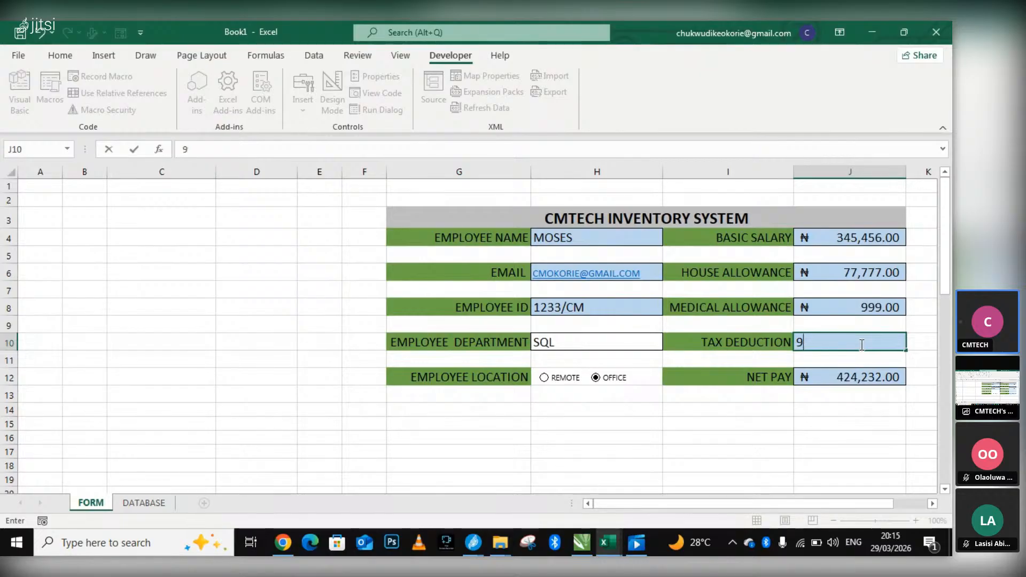
text(355433)
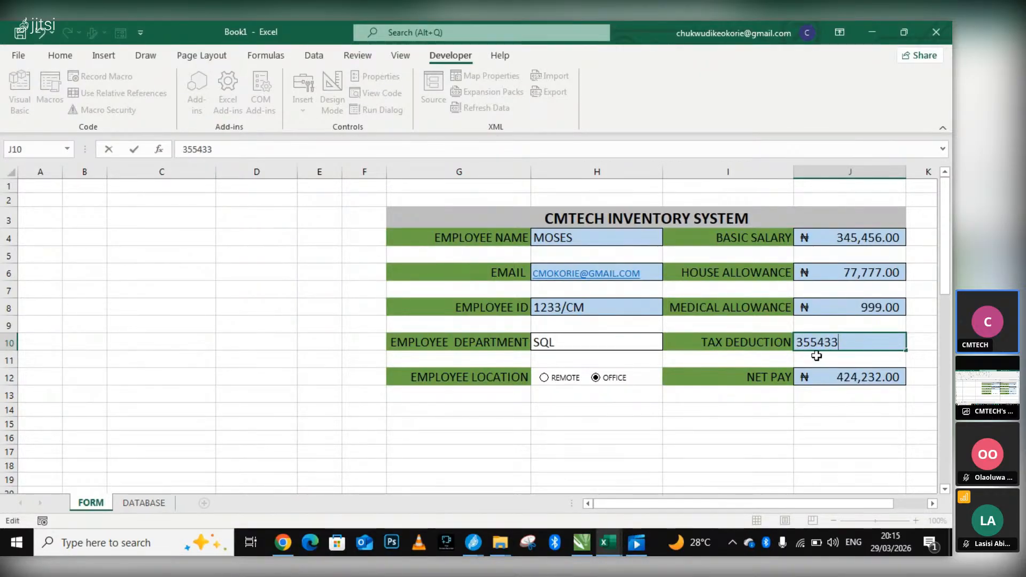
click(763, 346)
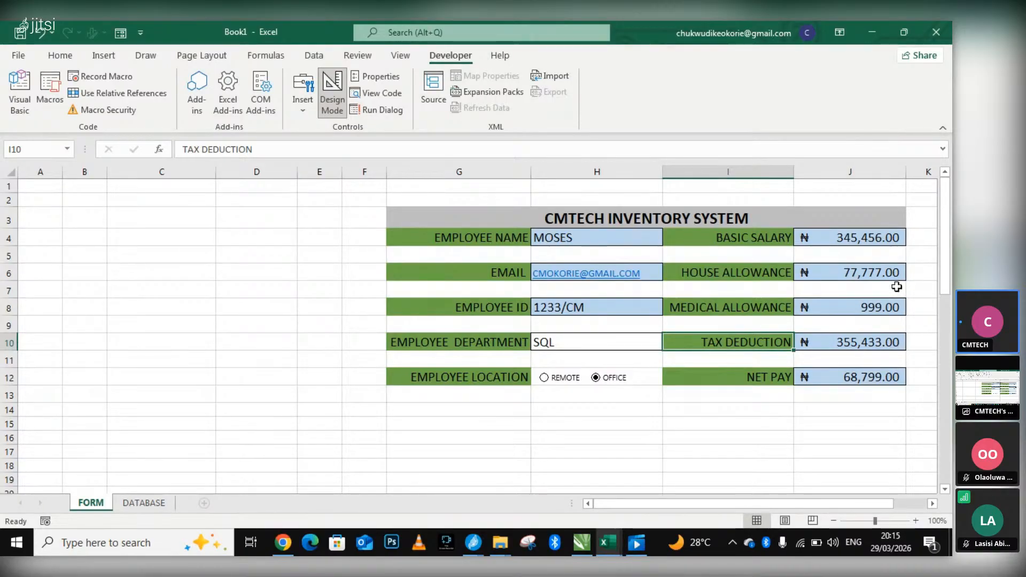
scroll(901, 291, down, 8)
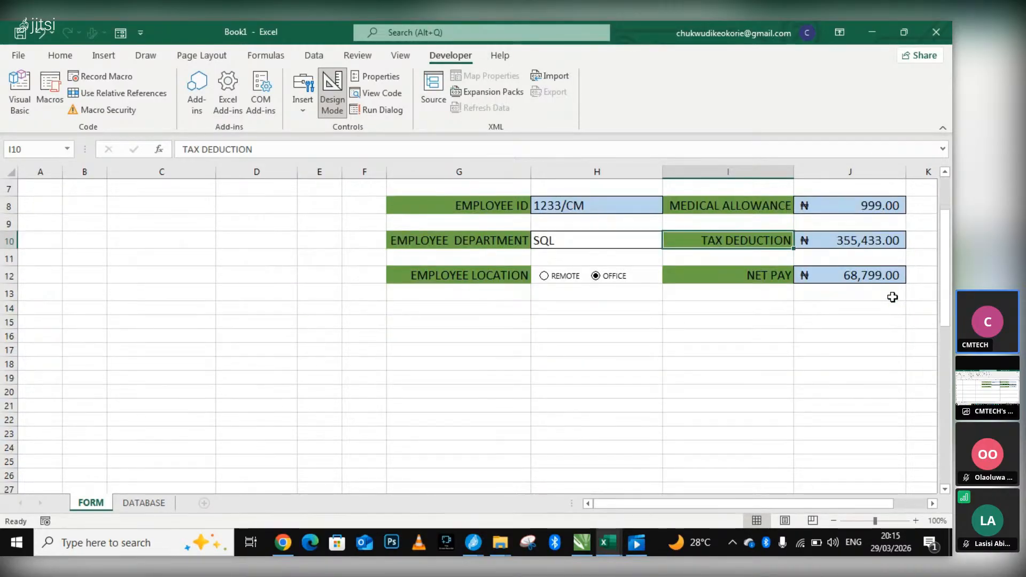
scroll(774, 310, up, 7)
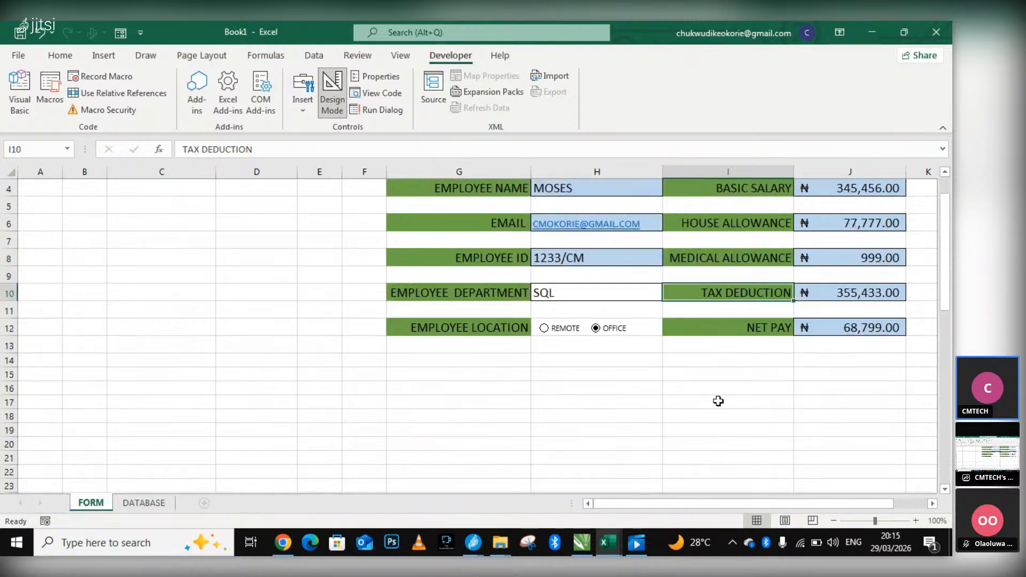
click(477, 549)
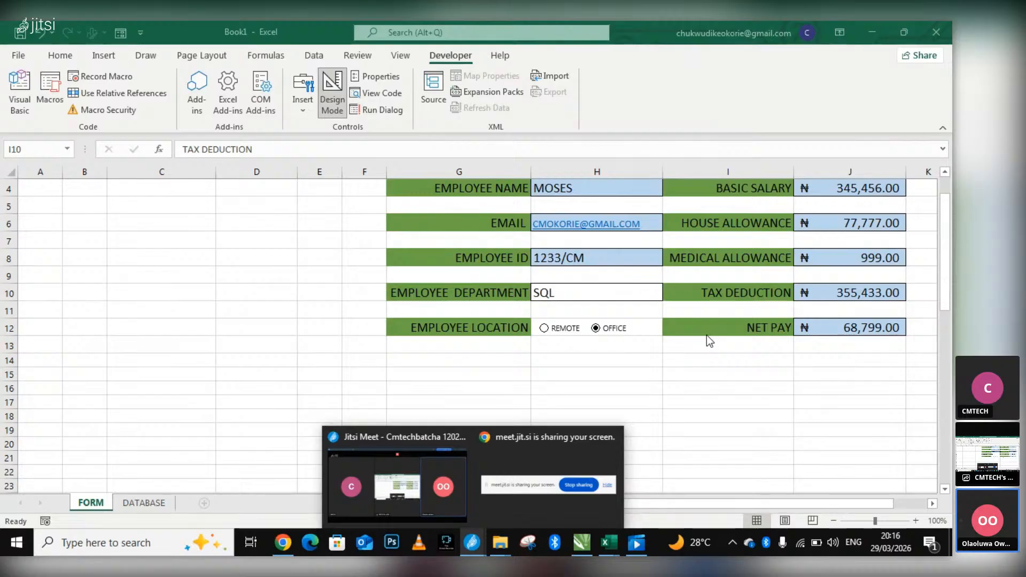
scroll(710, 353, up, 1)
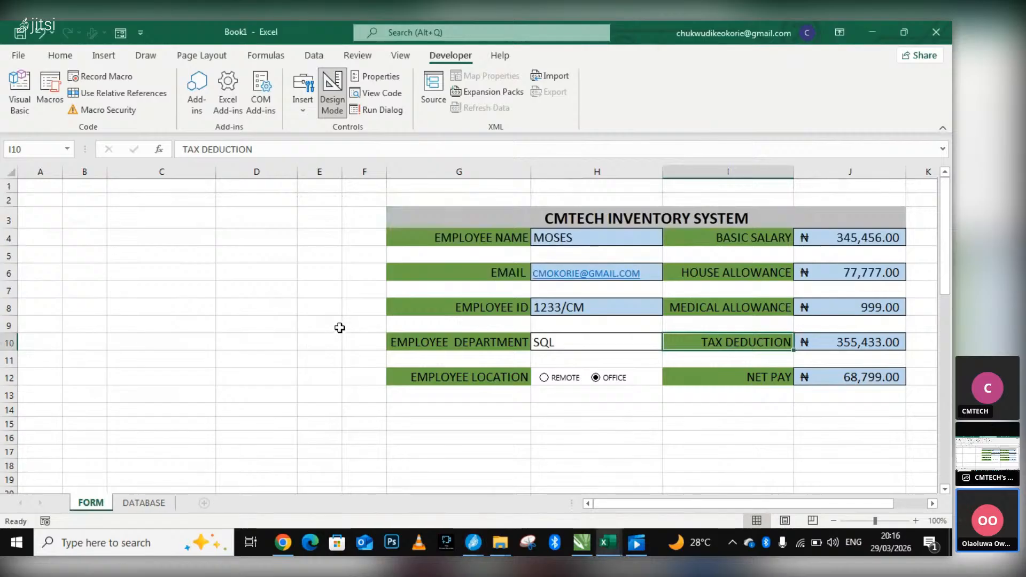
scroll(467, 391, down, 8)
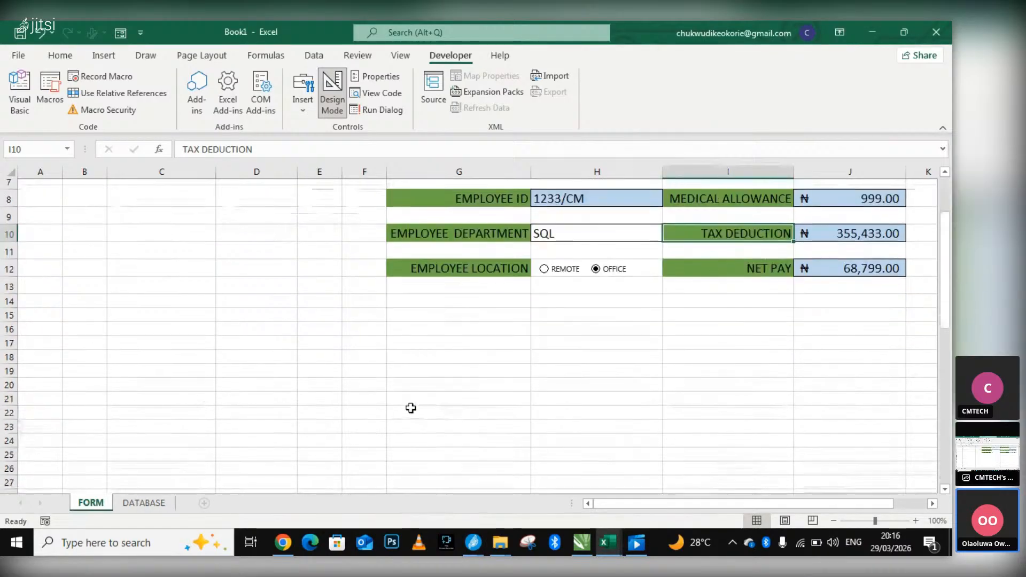
Copy the field labels from EMPLOYEE NAME to NET PAY in cells C39:C48 of the FORM sheet.
scroll(315, 391, down, 2)
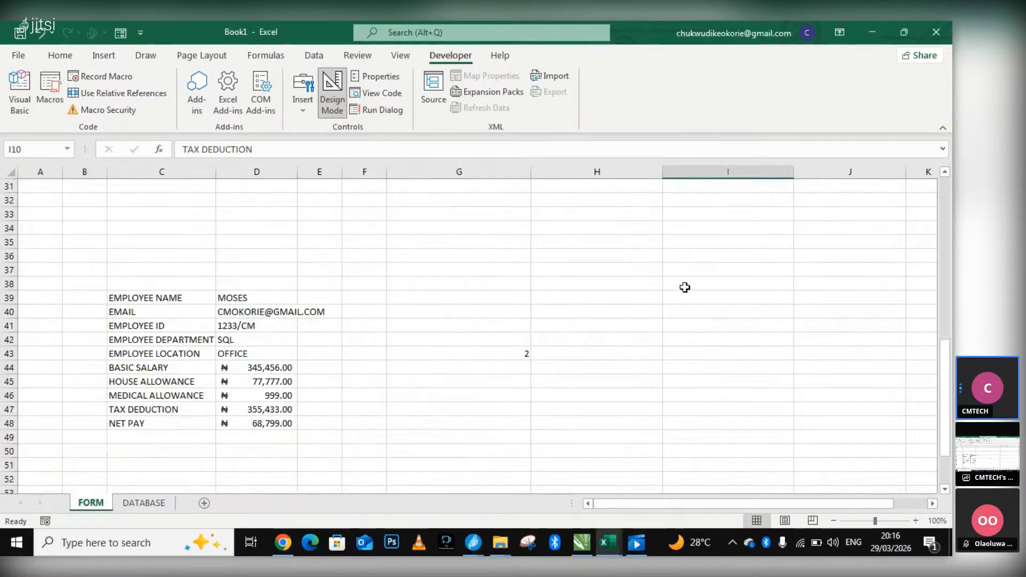
drag(110, 299, 121, 423)
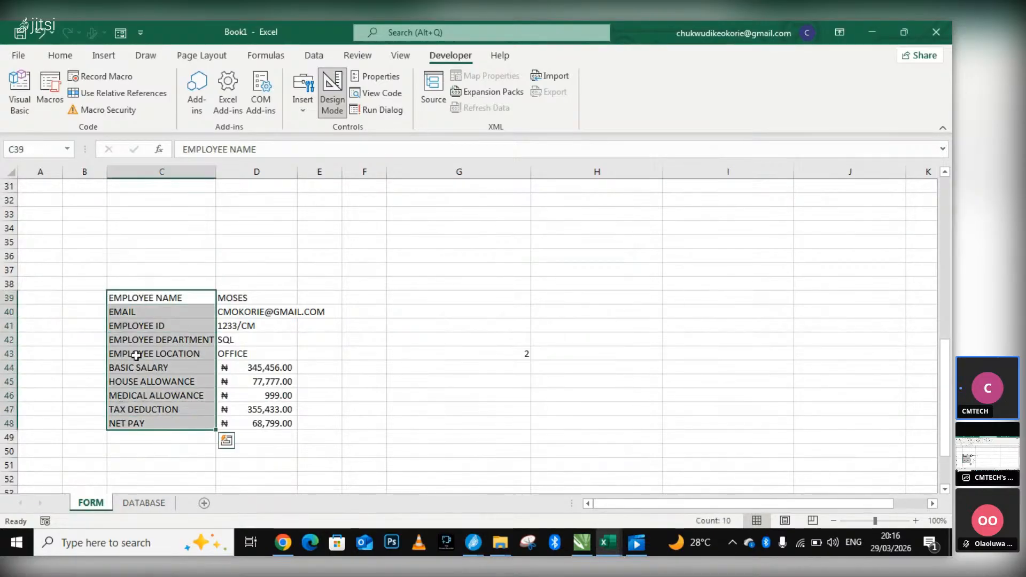
right_click(141, 327)
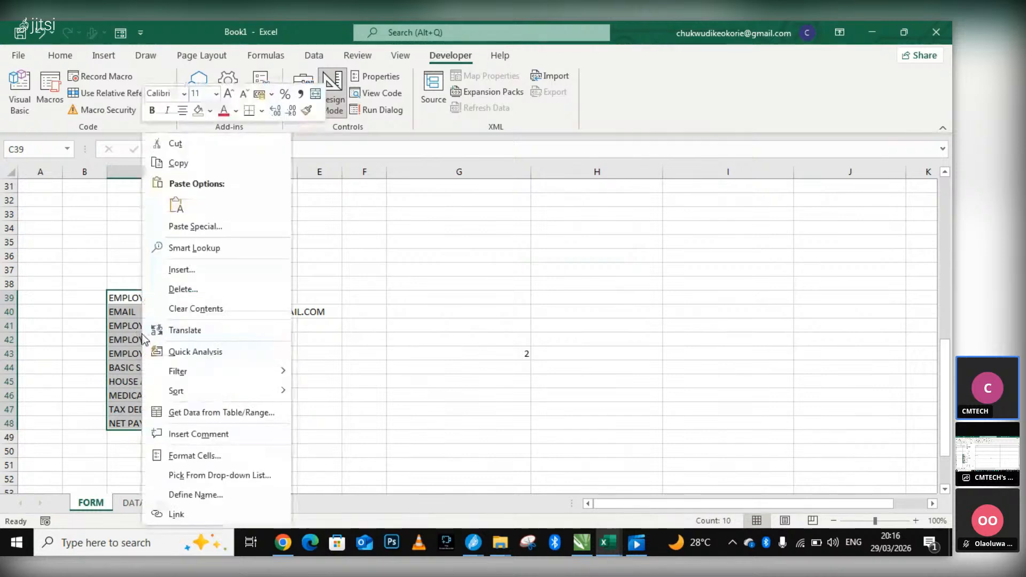
click(176, 163)
click(159, 507)
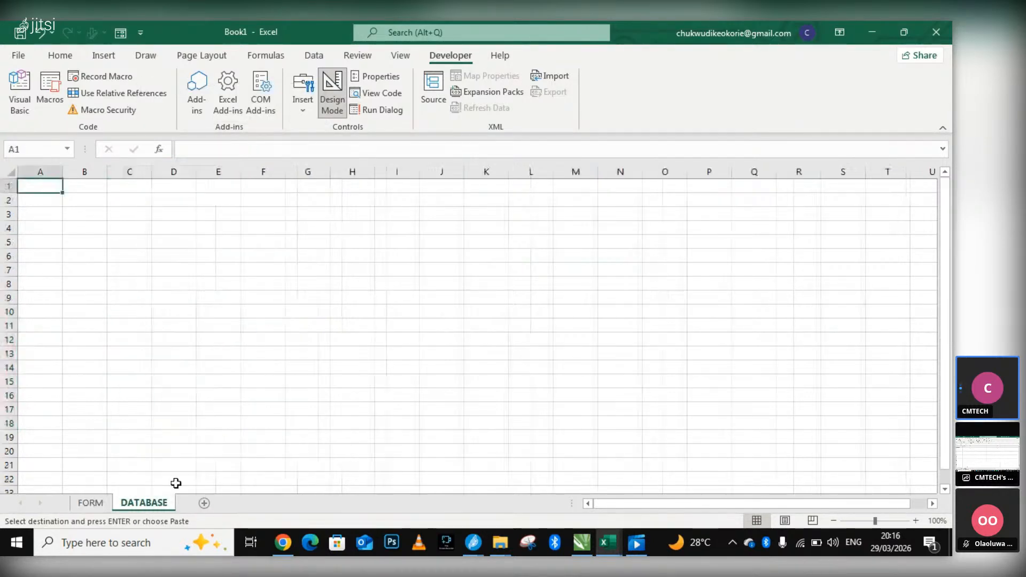
right_click(91, 202)
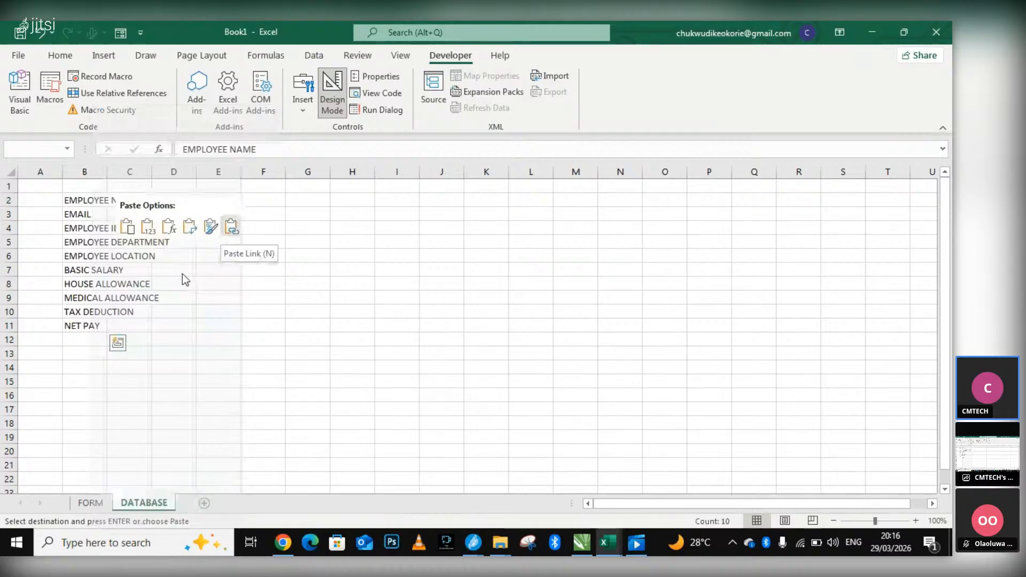
key(Escape)
key(Escape)
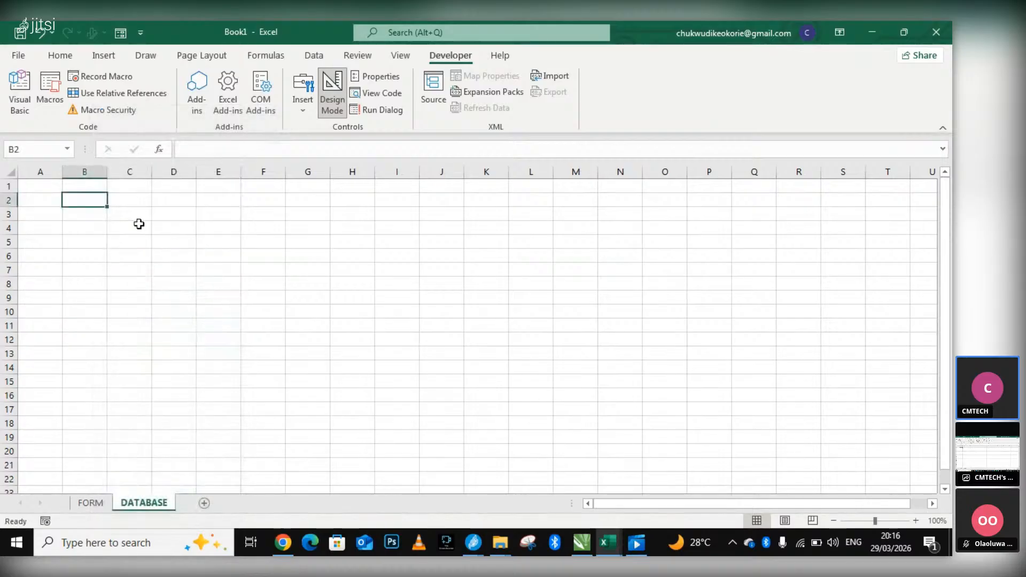
right_click(99, 201)
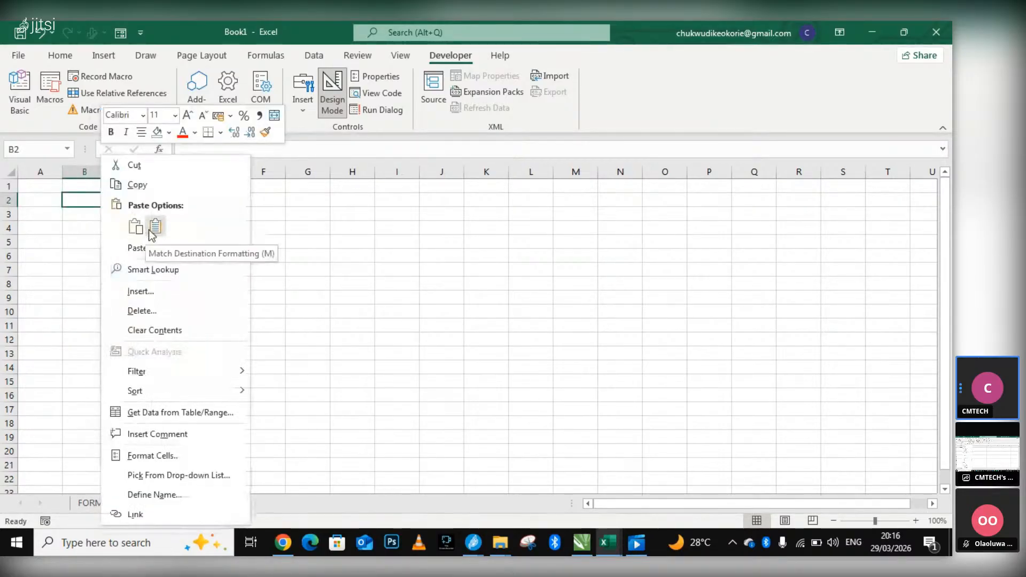
click(143, 251)
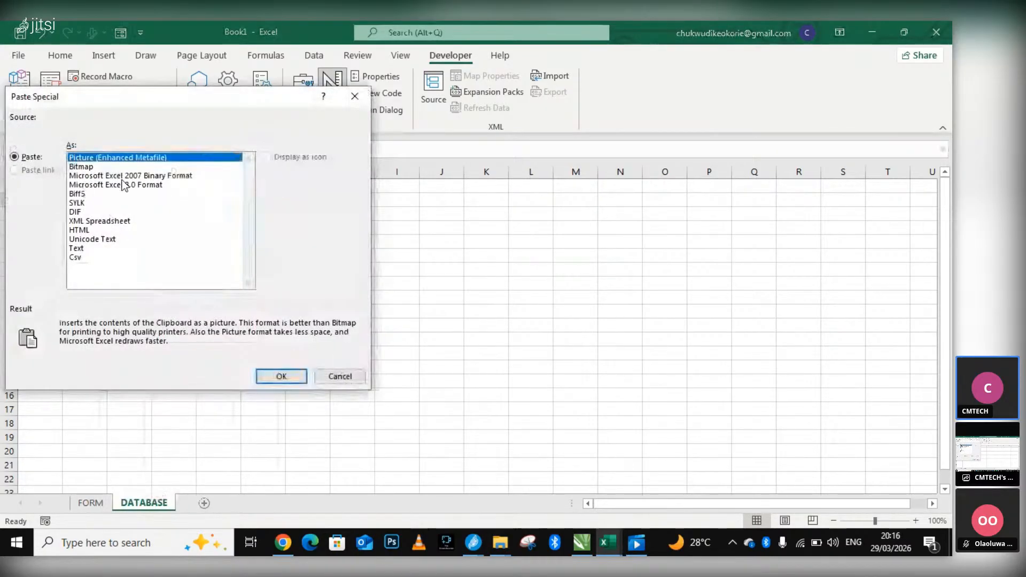
click(354, 95)
Copy the selected field labels from the FORM sheet again and paste them as transposed values into the DATABASE sheet from cell B2.
click(90, 502)
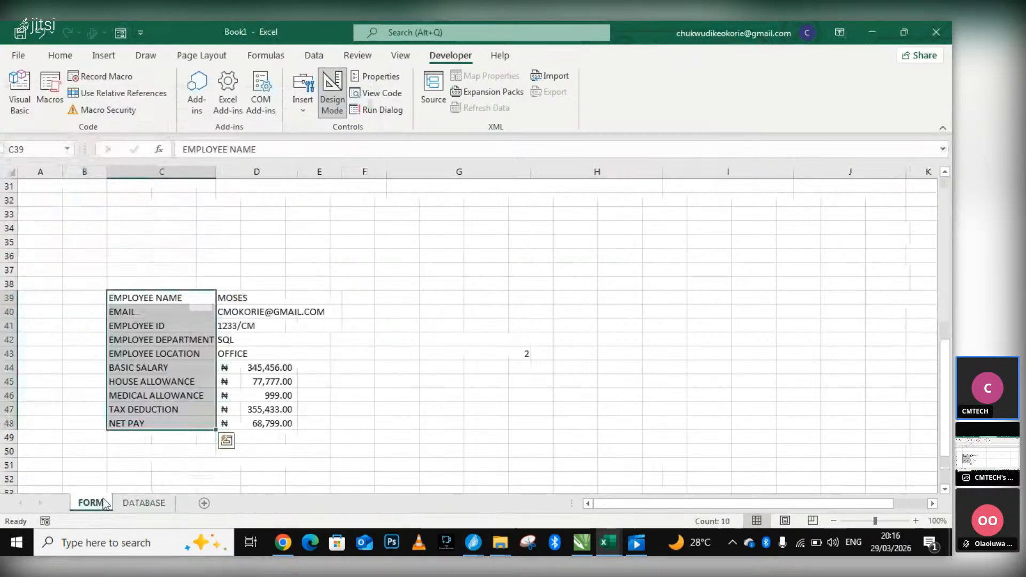
right_click(158, 306)
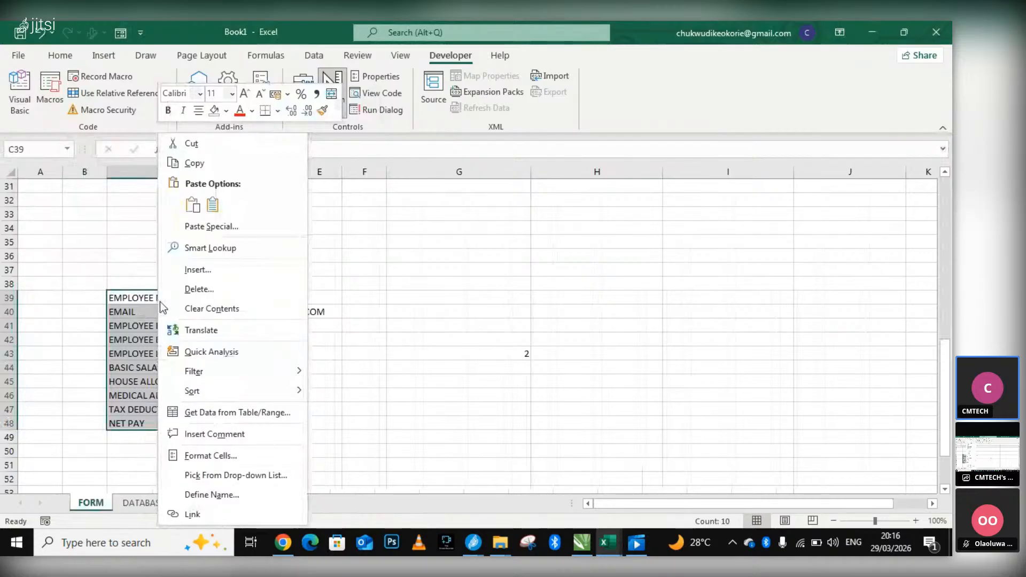
click(197, 169)
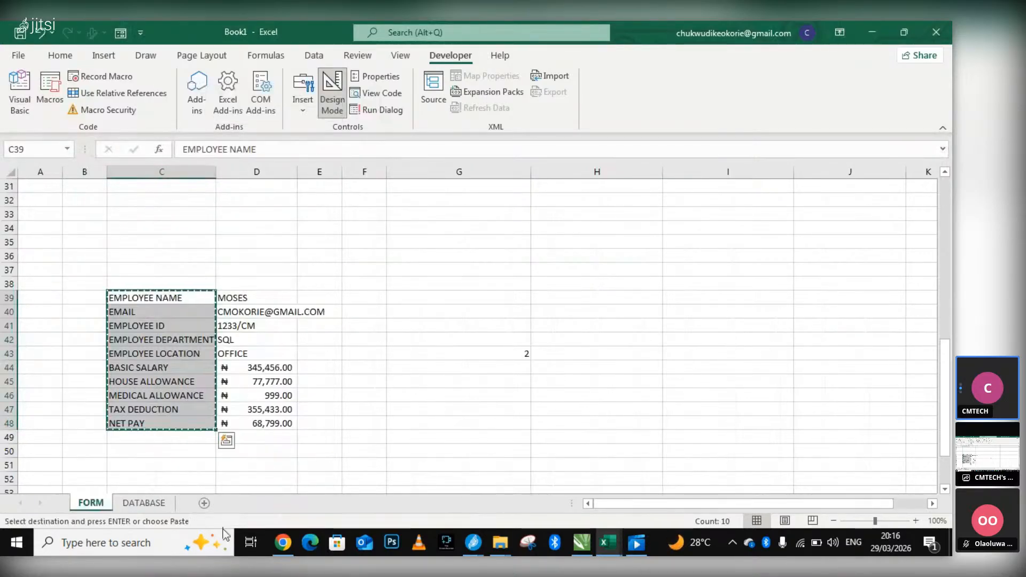
click(152, 502)
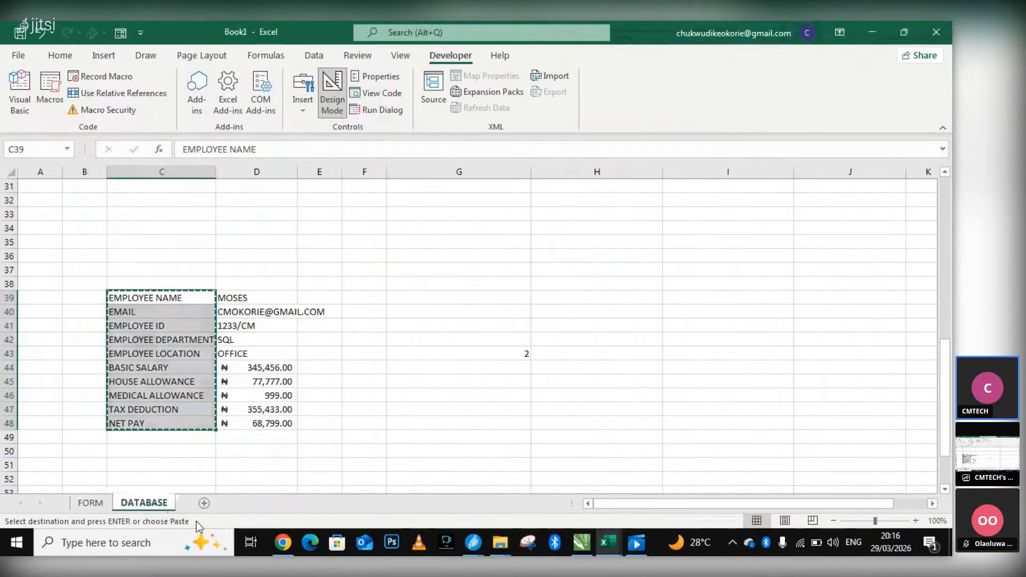
right_click(92, 201)
click(137, 249)
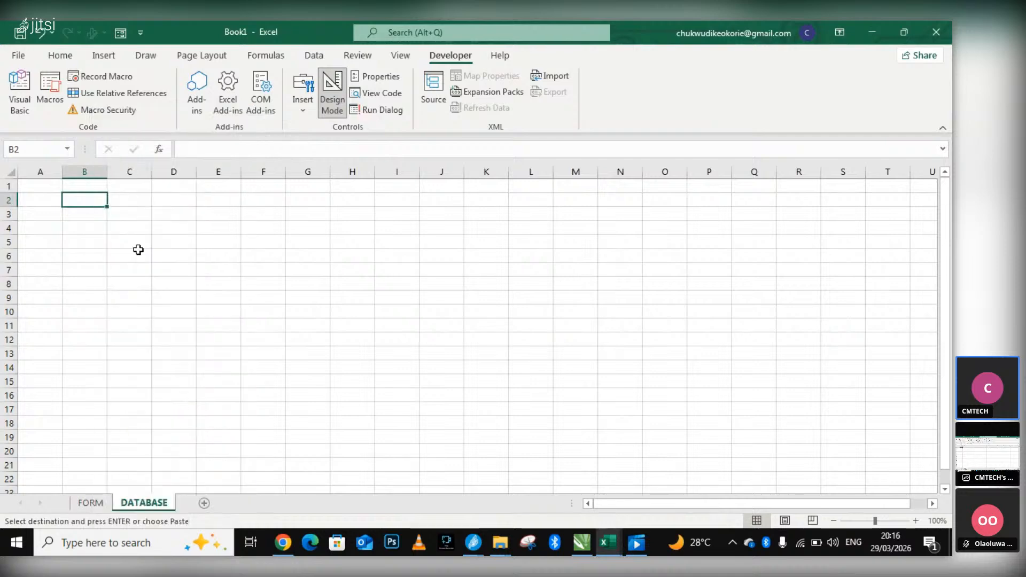
click(38, 202)
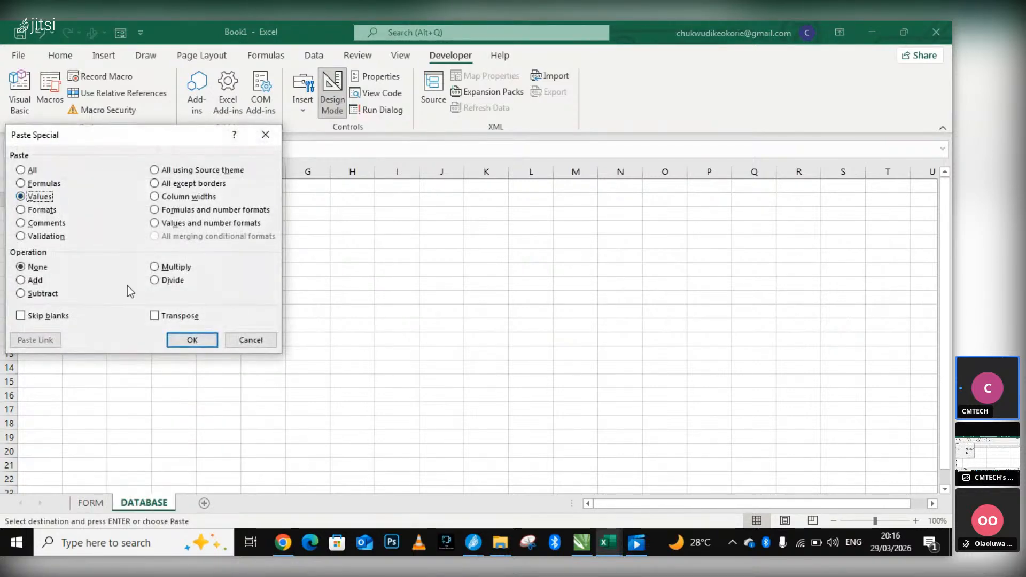
click(154, 315)
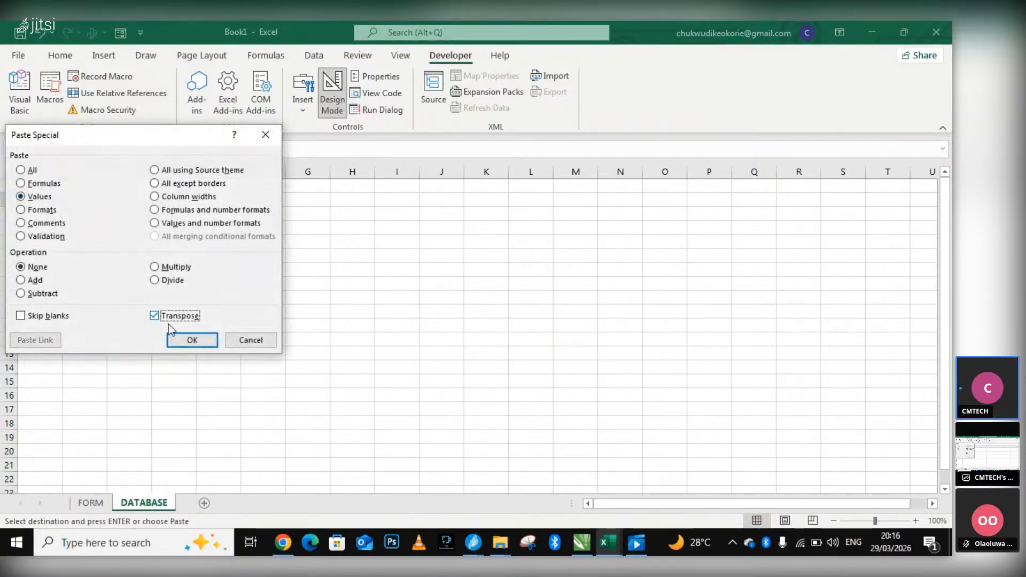
click(191, 340)
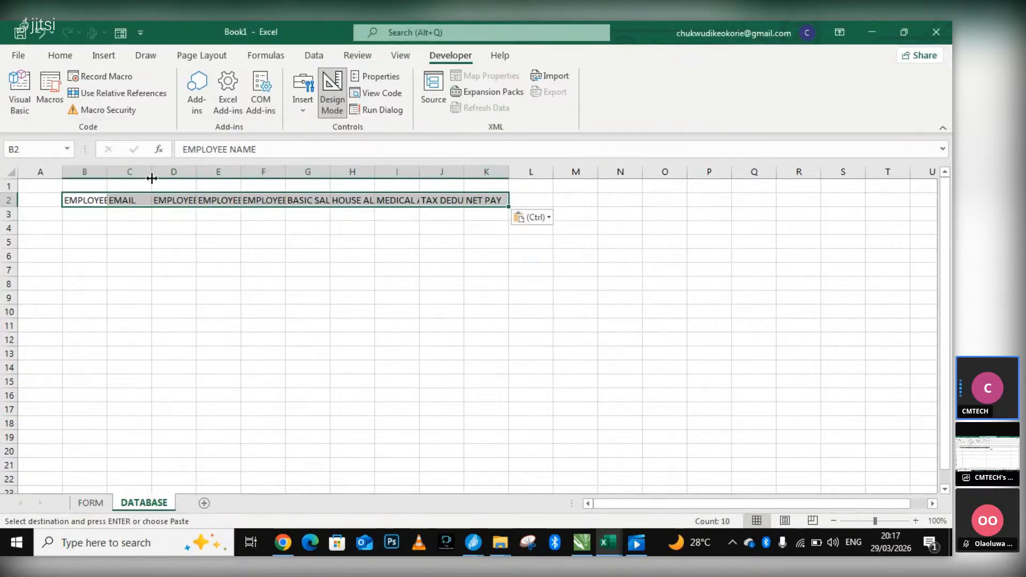
Auto-fit columns B to K of the DATABASE sheet to the width of their header labels.
click(472, 542)
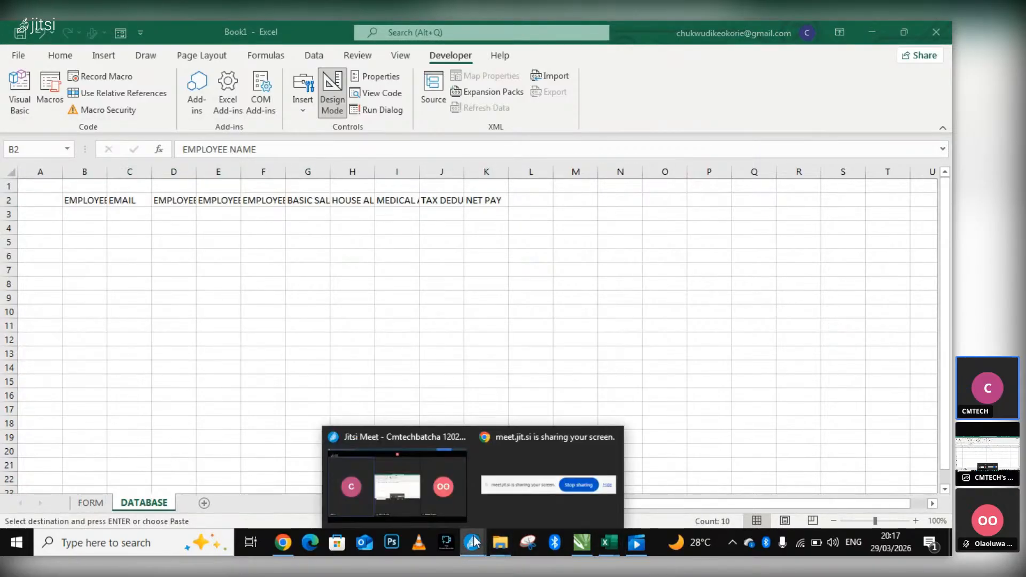
click(154, 171)
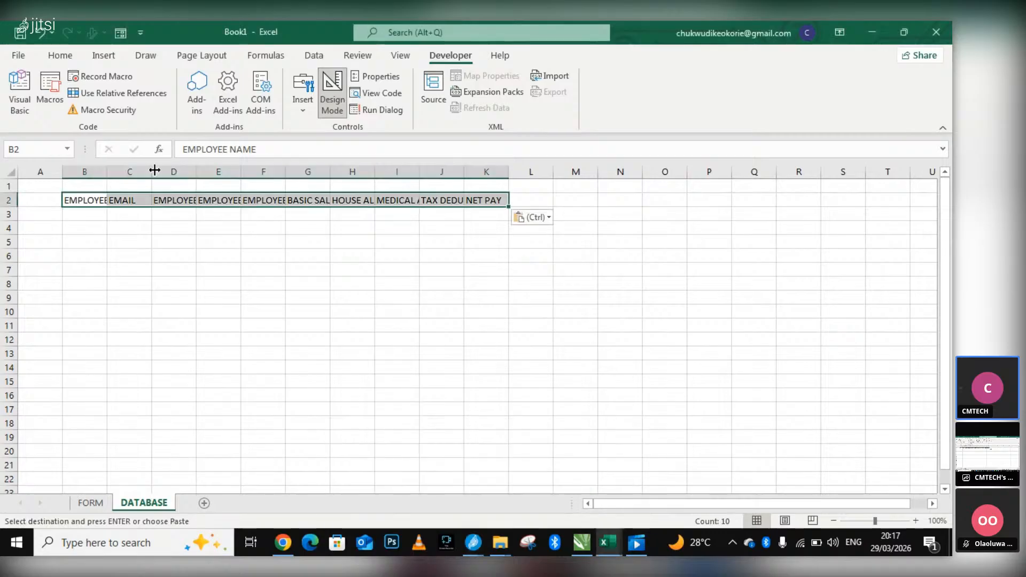
double_click(153, 171)
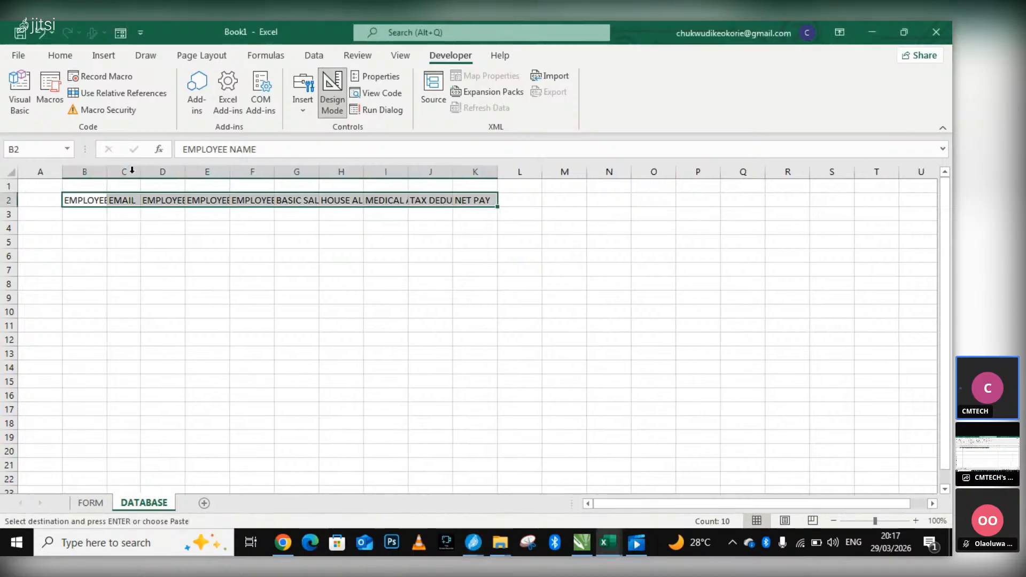
click(101, 171)
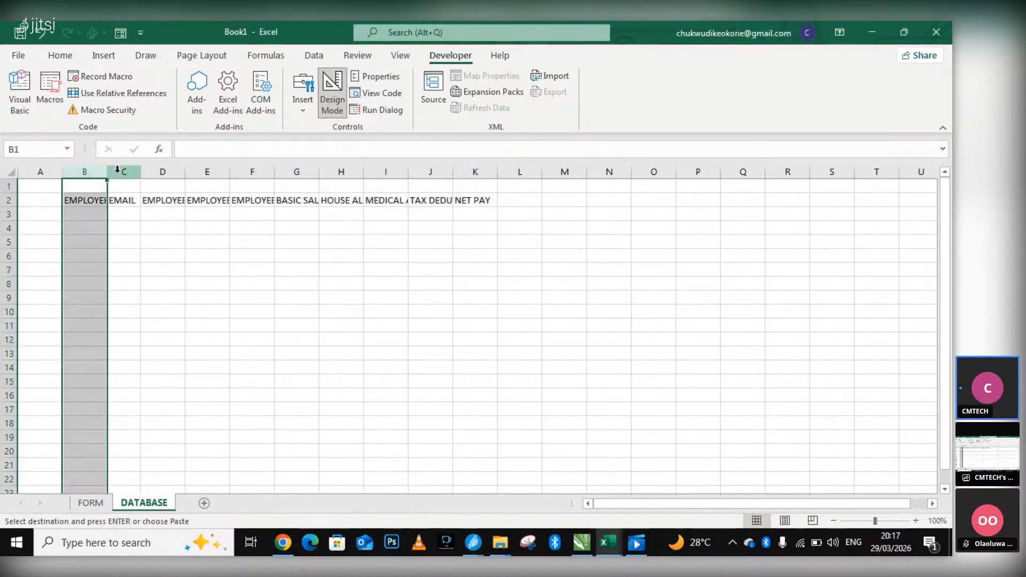
click(117, 171)
click(89, 172)
shift+click(484, 165)
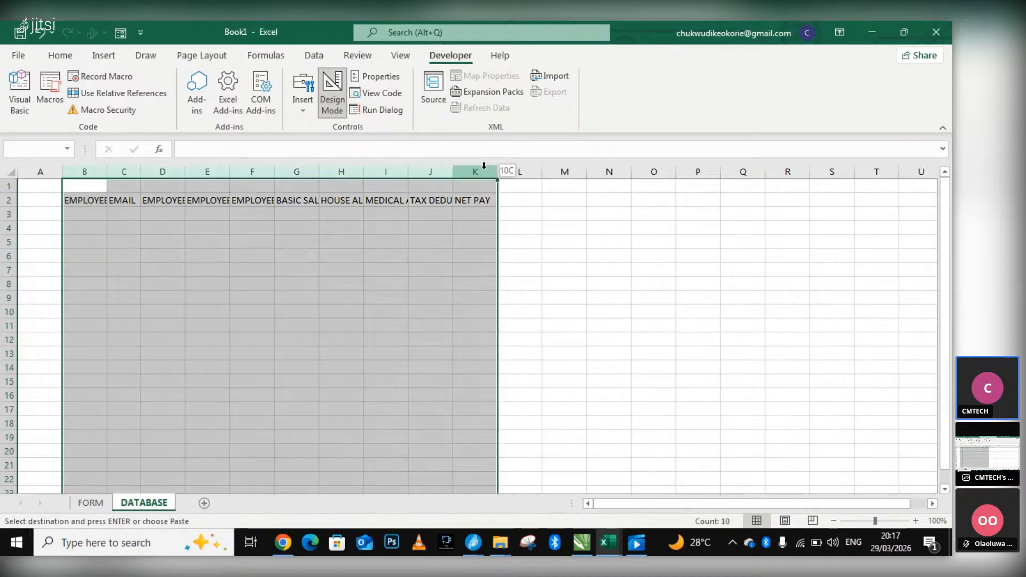
double_click(228, 170)
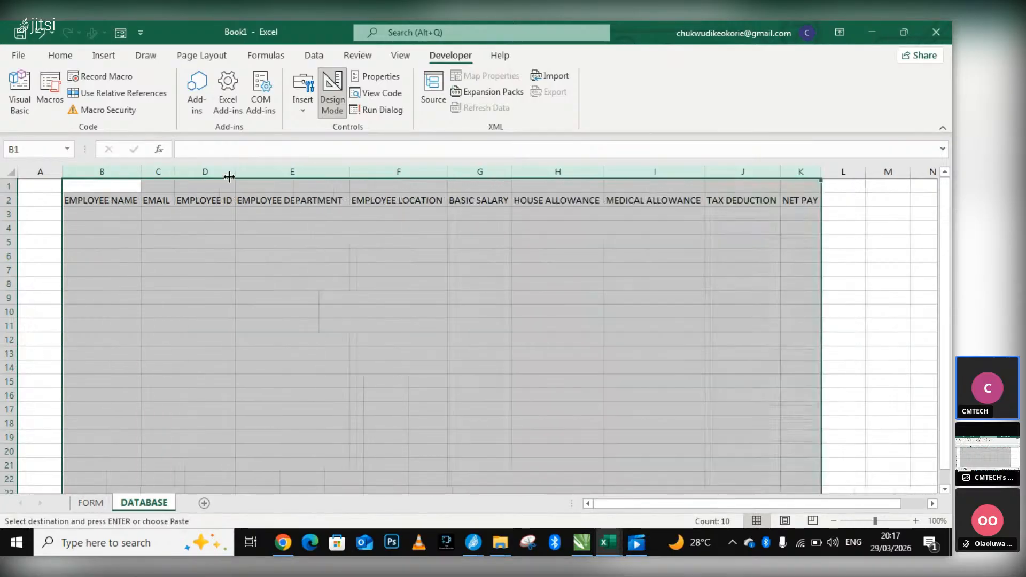
click(590, 309)
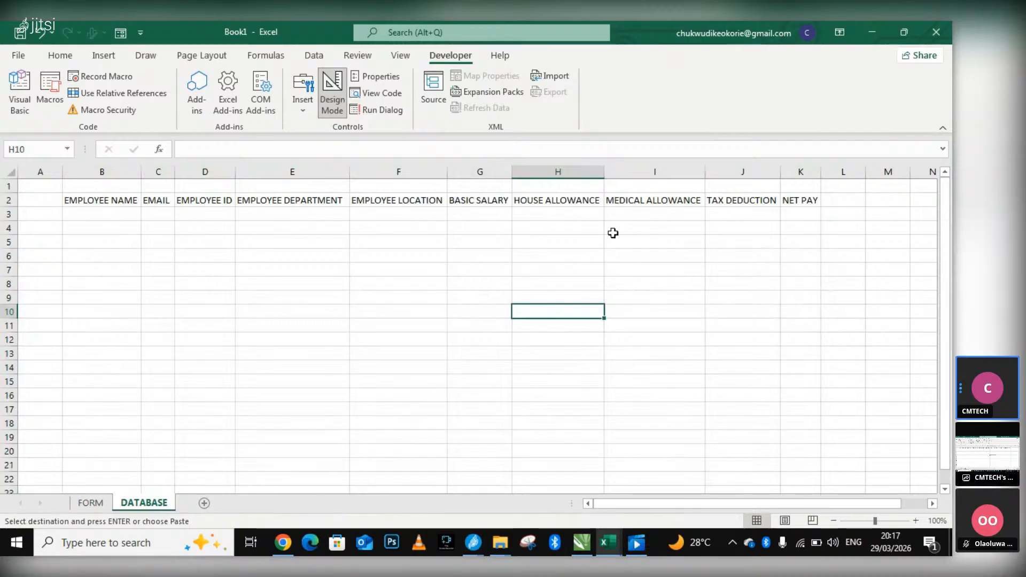
Format the header row B2:K2 with a light grey fill and font size 14.
drag(65, 198, 814, 203)
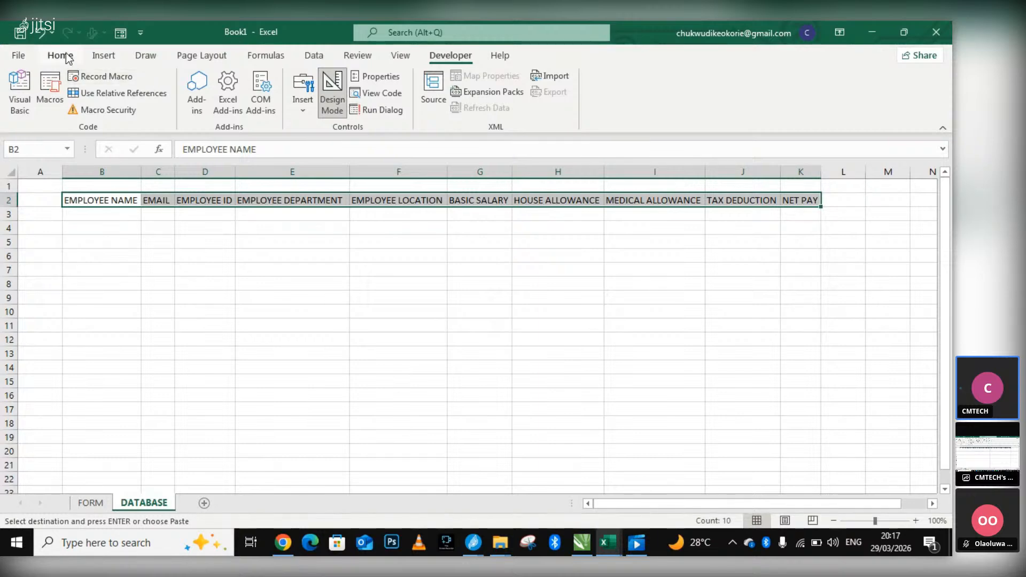
click(60, 56)
click(190, 104)
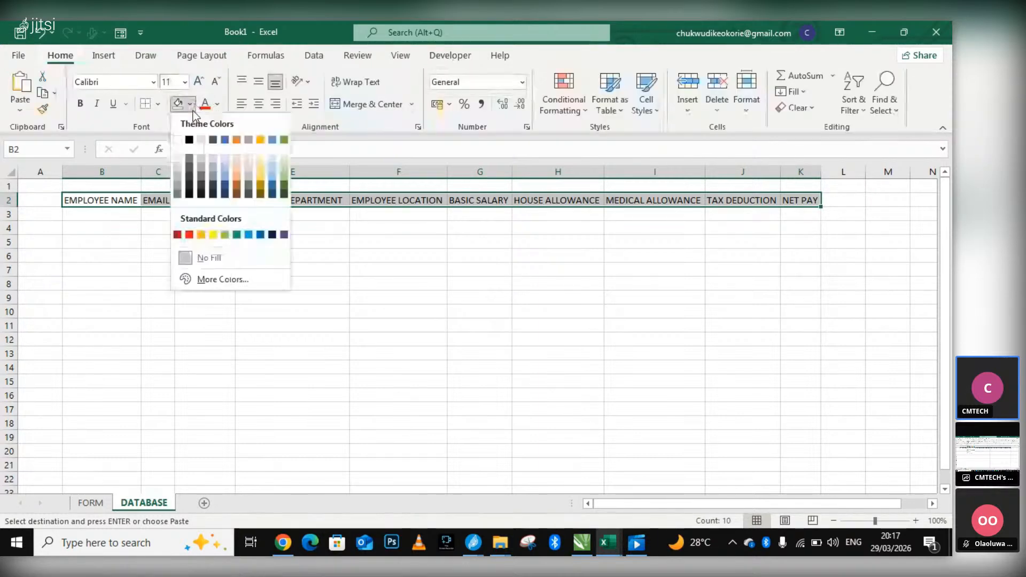
click(177, 166)
click(185, 82)
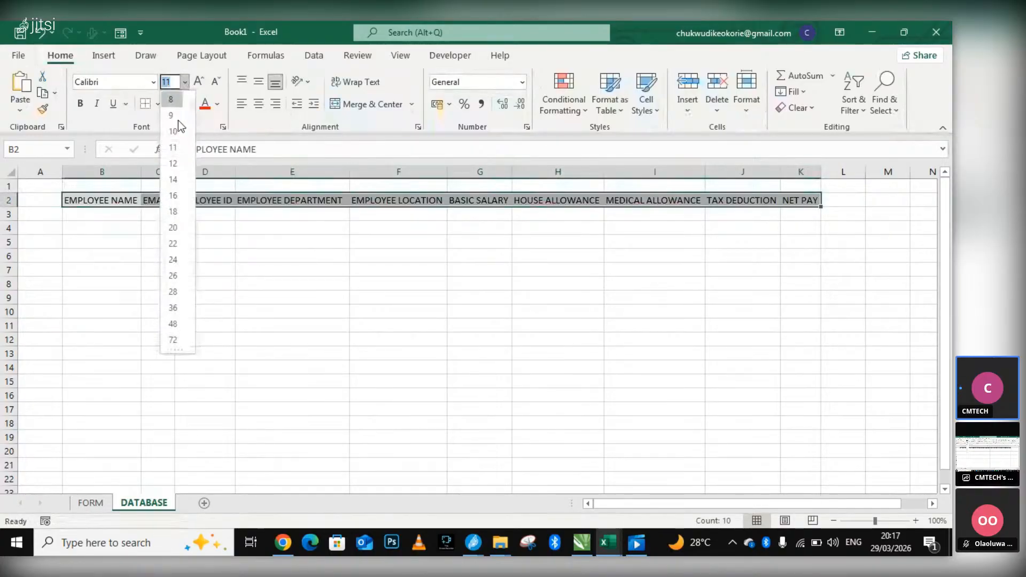
click(173, 180)
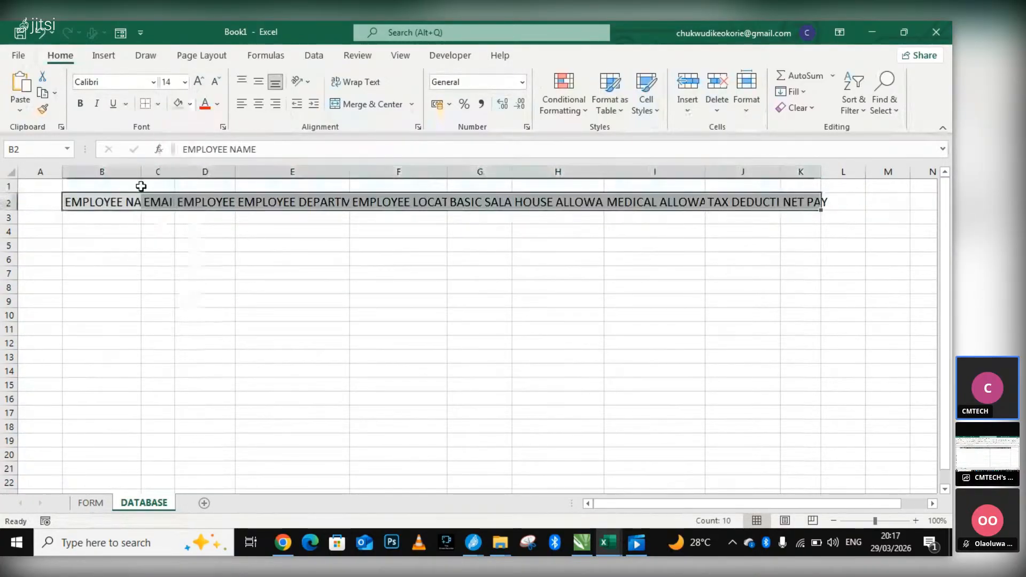
Auto-fit columns B to K of the DATABASE sheet again so the enlarged header labels fit.
click(71, 170)
click(796, 170)
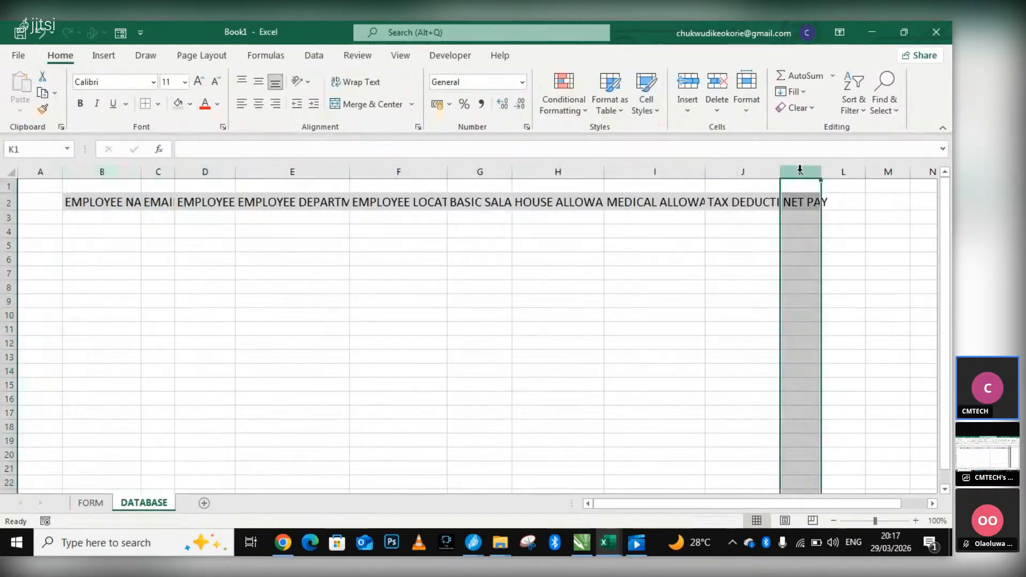
click(72, 172)
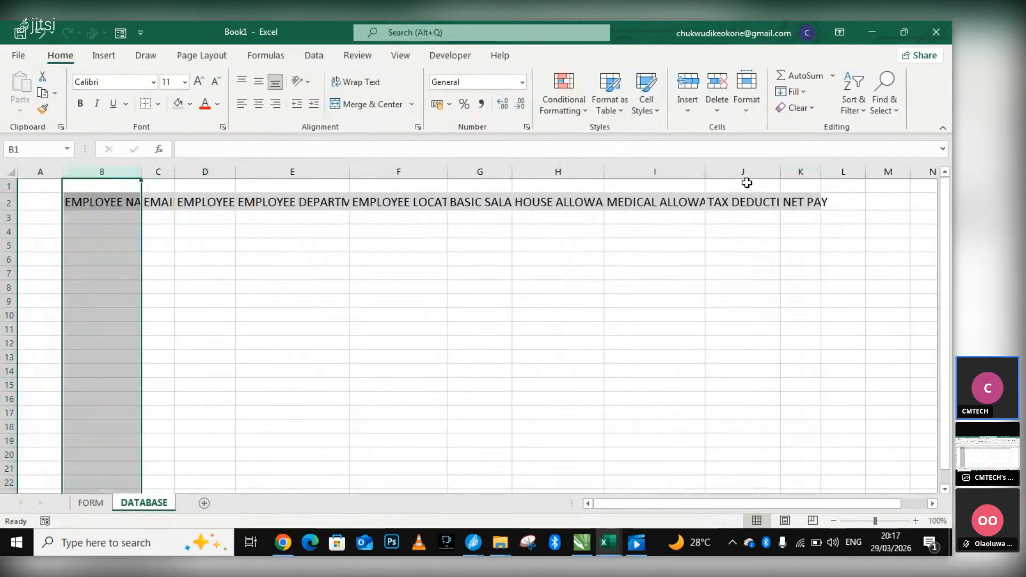
shift+click(798, 171)
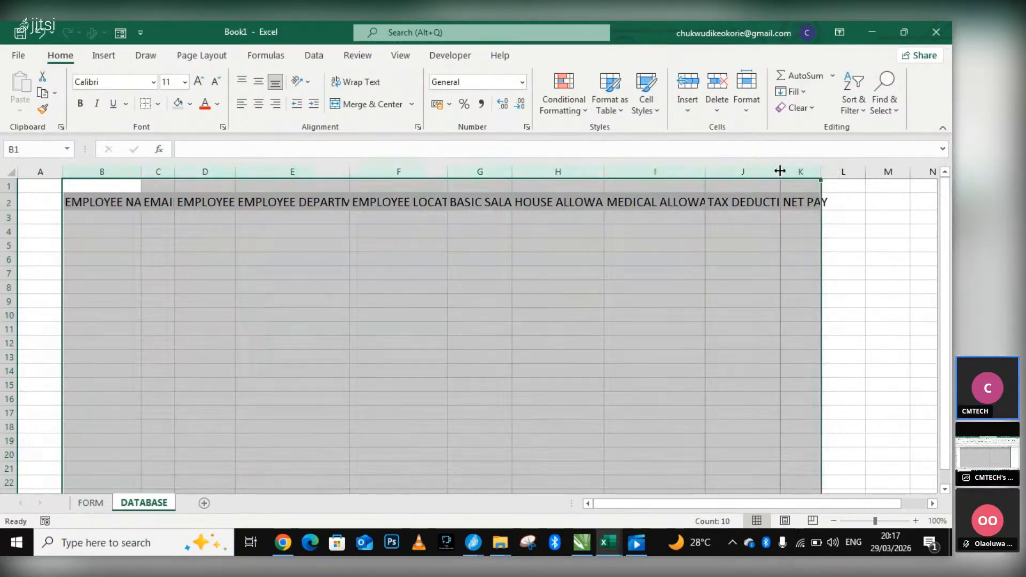
double_click(782, 171)
scroll(796, 193, down, 2)
scroll(797, 194, up, 2)
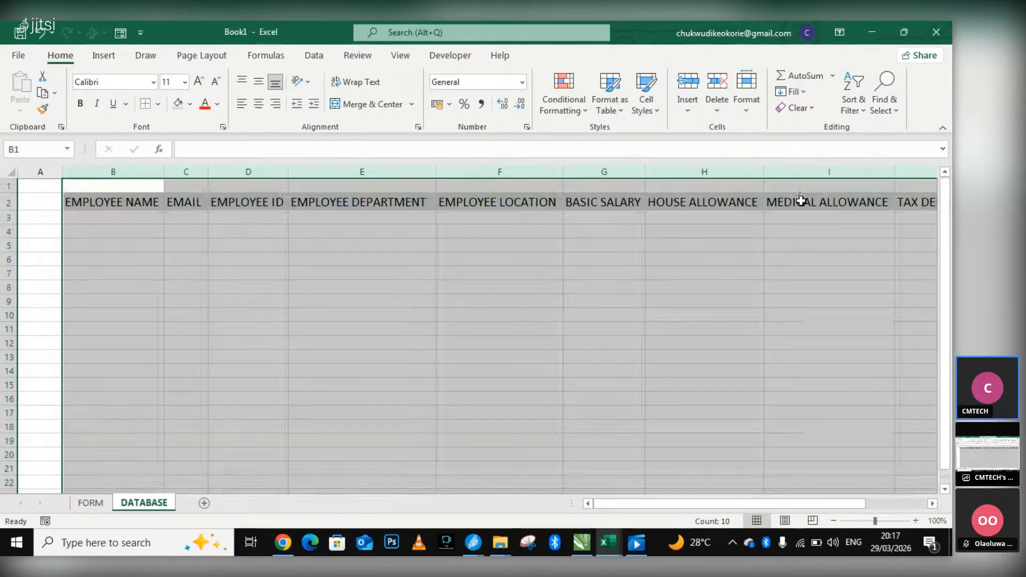
ctrl+scroll(713, 240, down, 1)
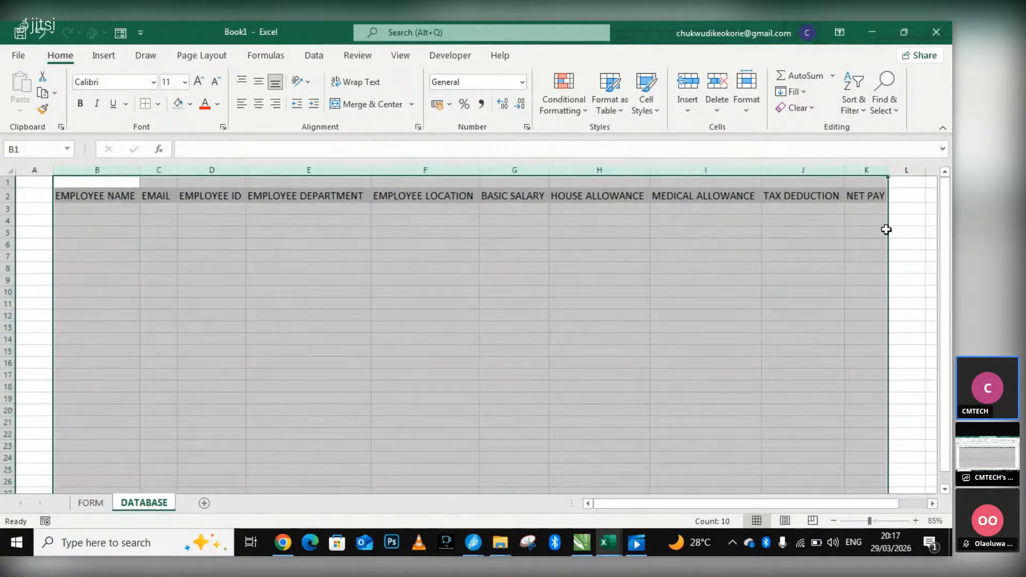
click(903, 232)
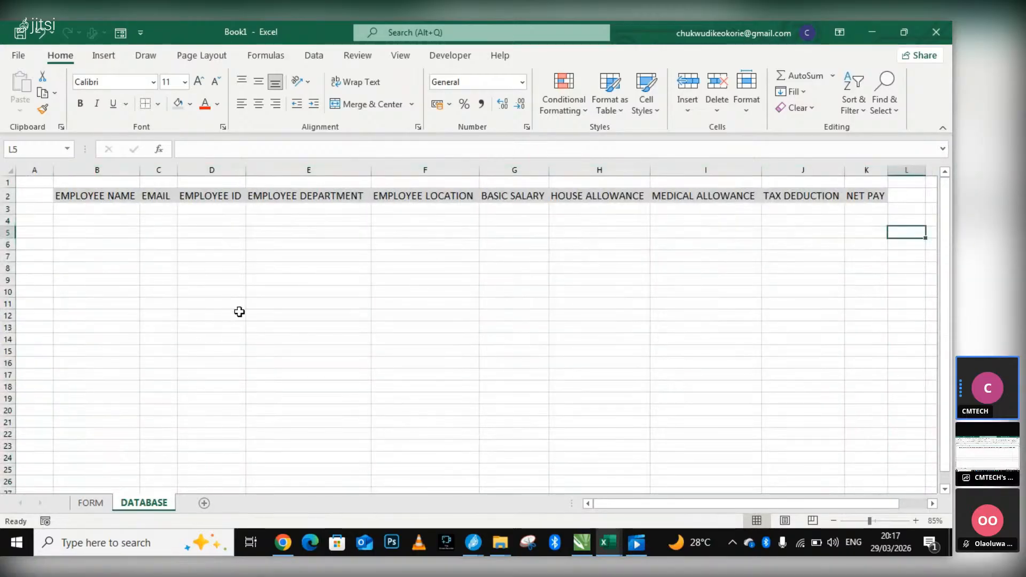
Return to the form at the start of the FORM sheet and start recording Macro3, stored in This Workbook.
click(88, 502)
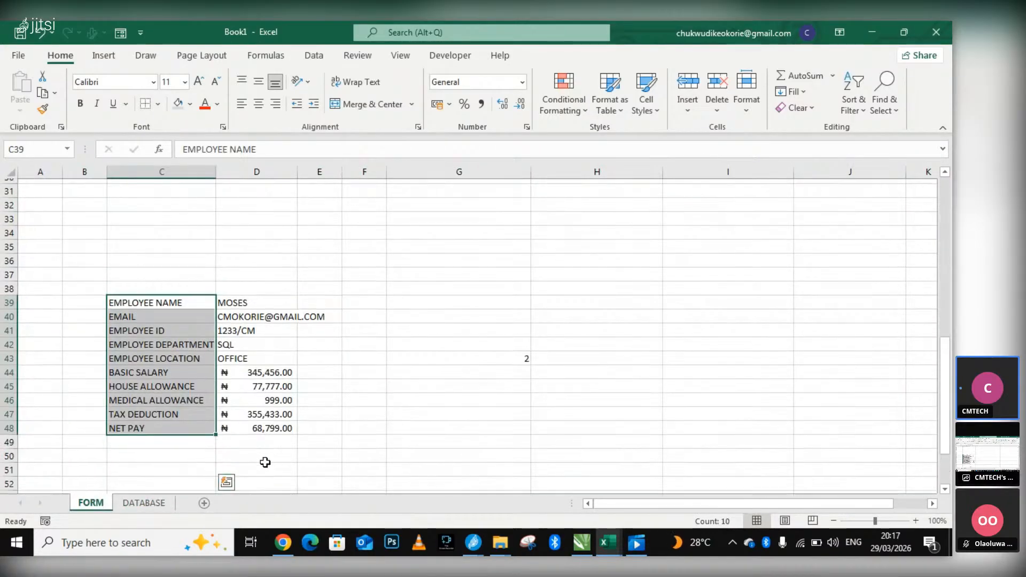
scroll(264, 460, up, 3)
scroll(281, 376, up, 2)
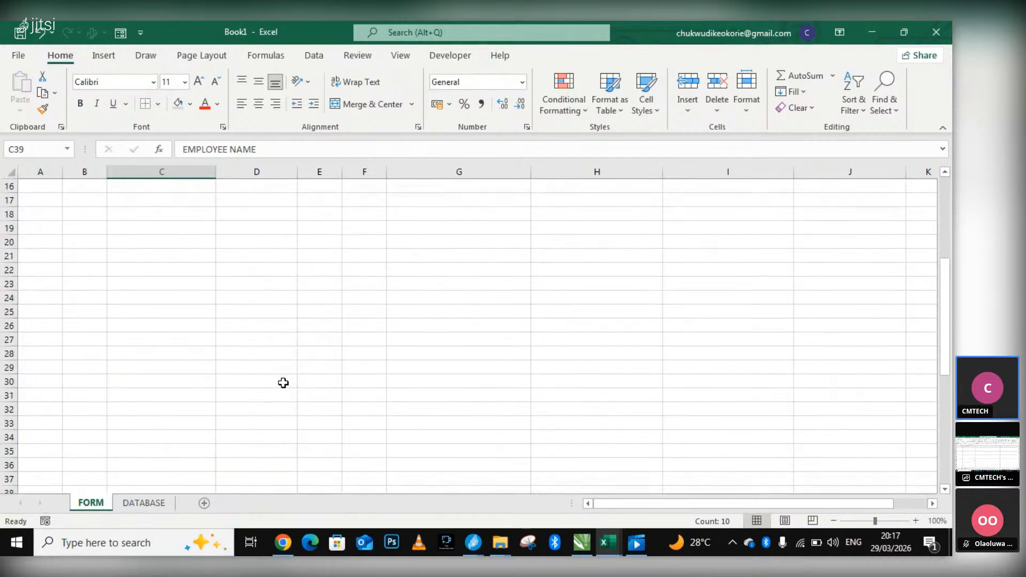
click(144, 502)
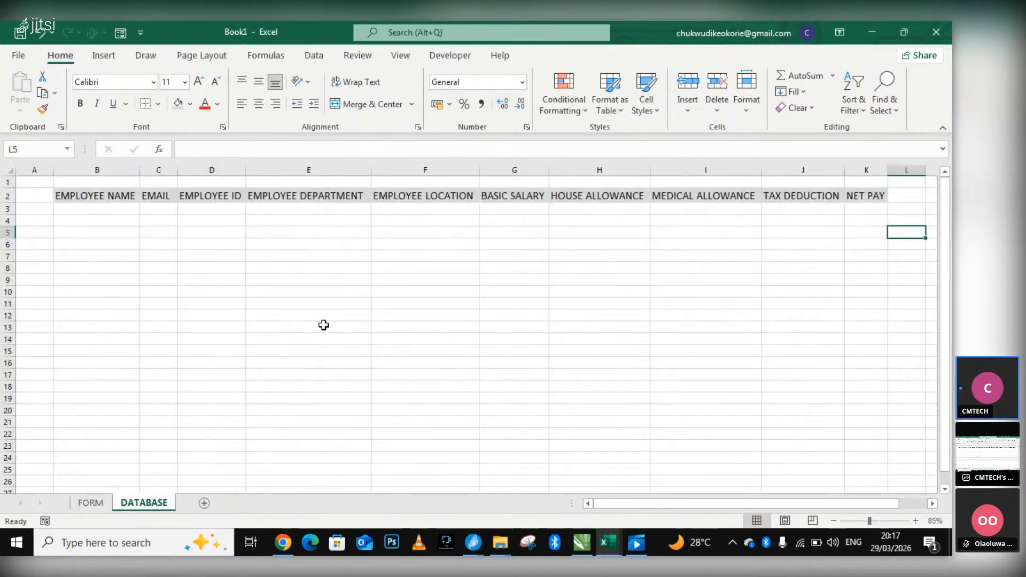
click(91, 502)
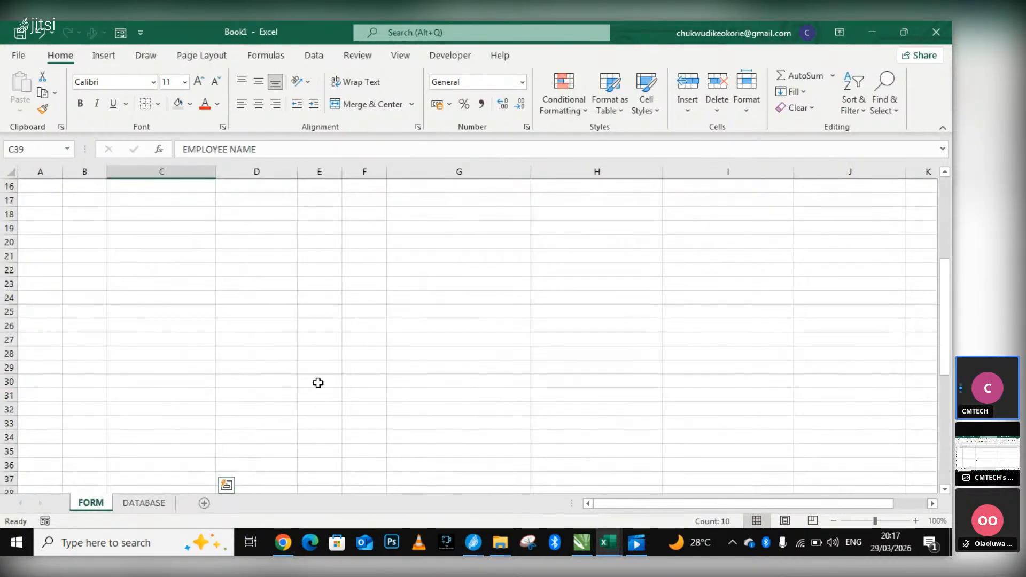
scroll(340, 376, down, 4)
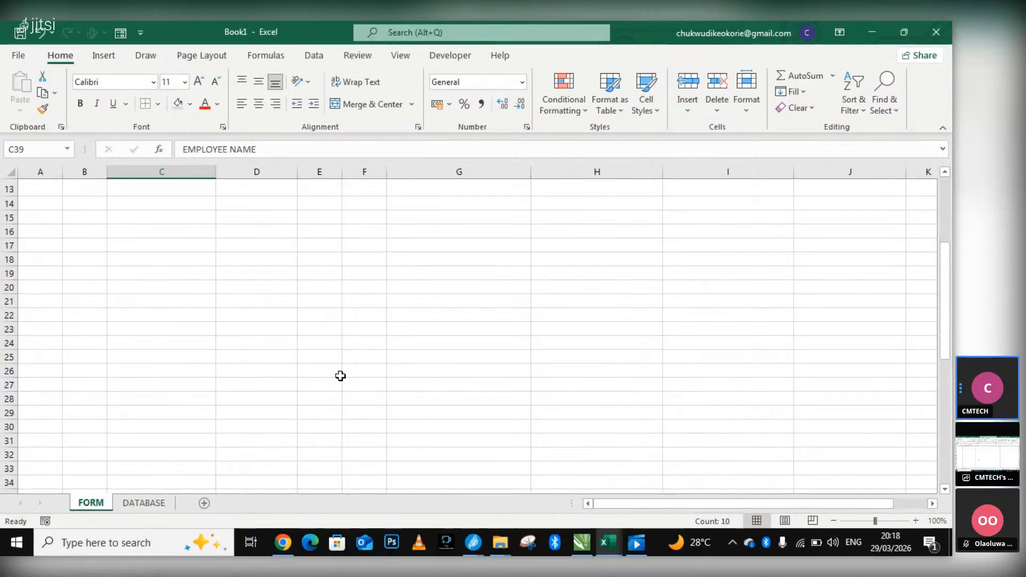
scroll(337, 376, up, 3)
scroll(341, 363, up, 5)
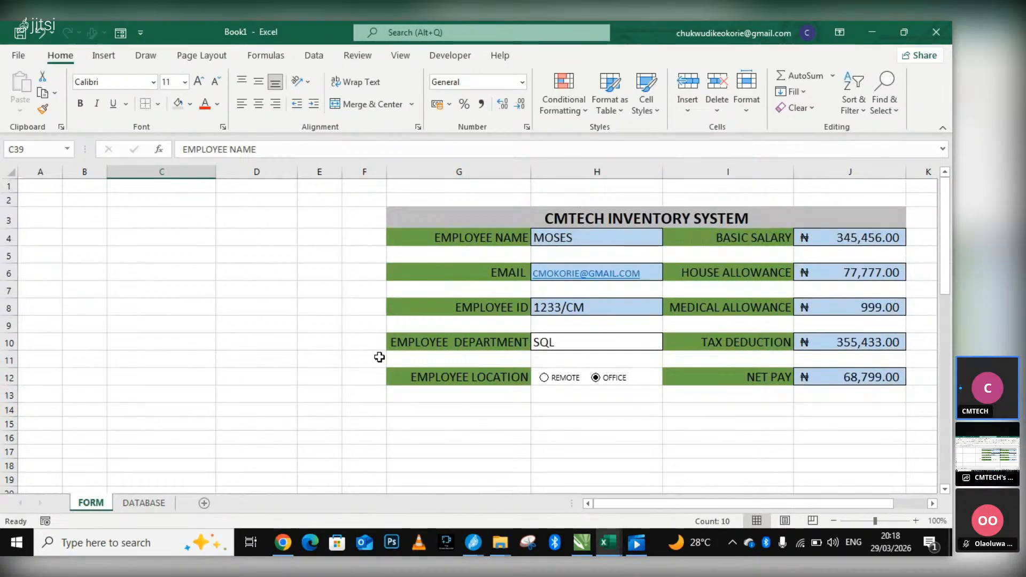
click(448, 58)
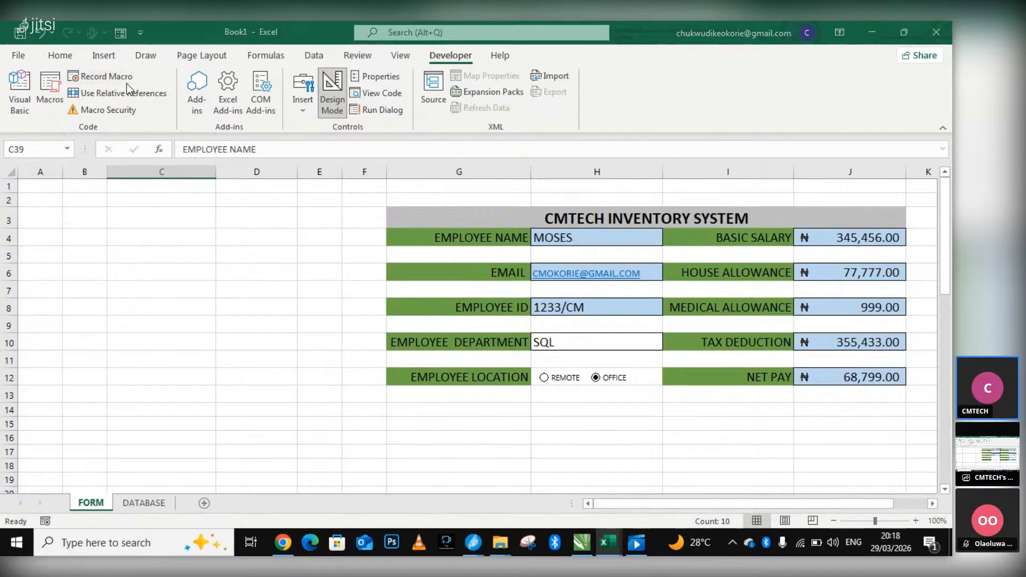
click(127, 85)
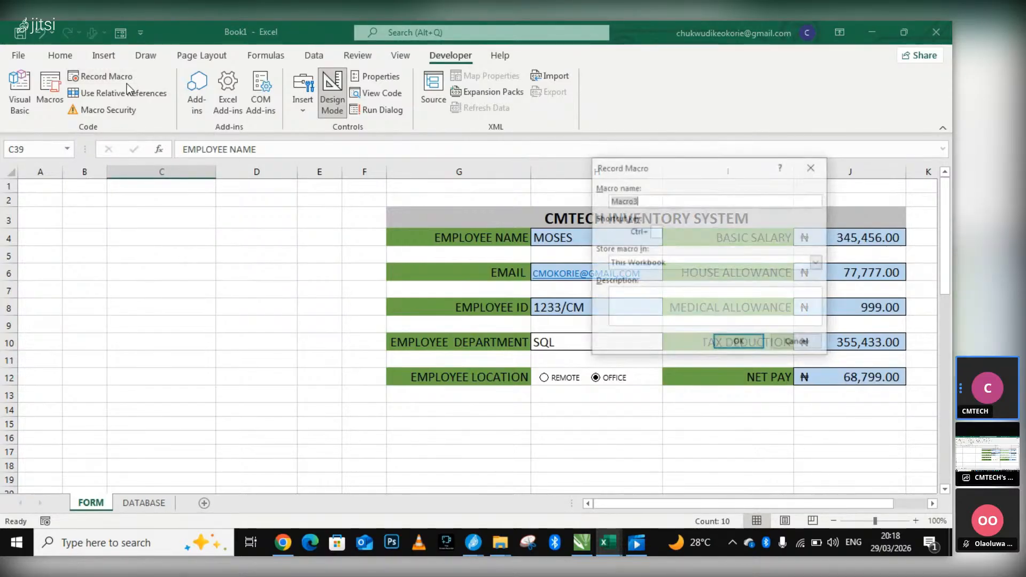
click(738, 343)
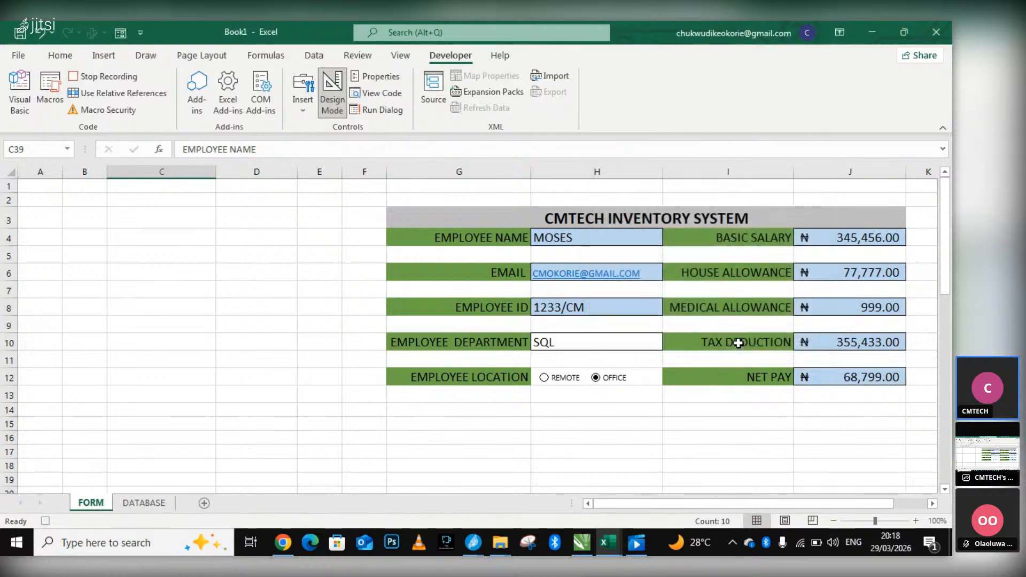
Insert a new sheet row at B3 of the DATABASE sheet, formatted the same as the row below.
click(144, 503)
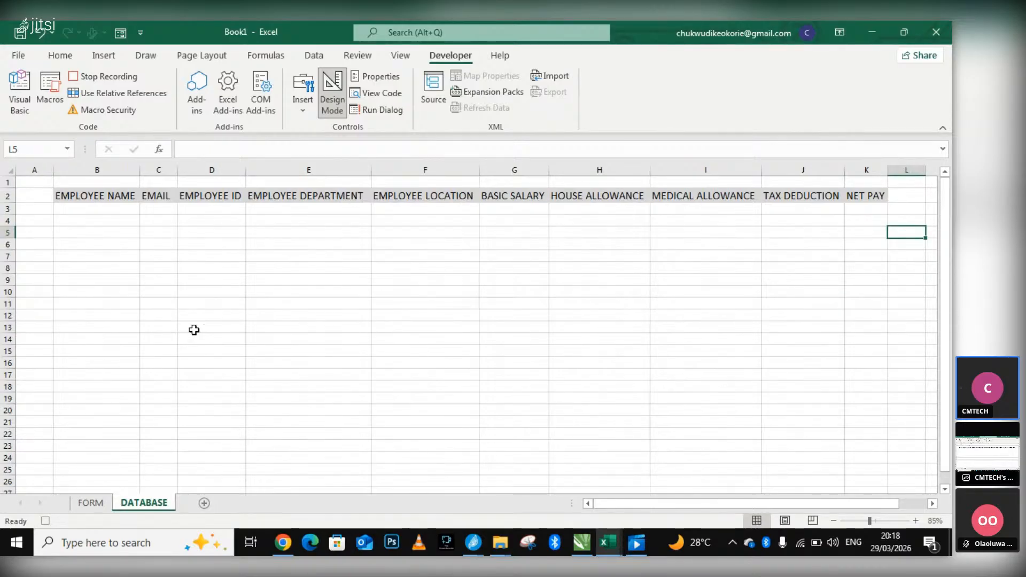
click(60, 55)
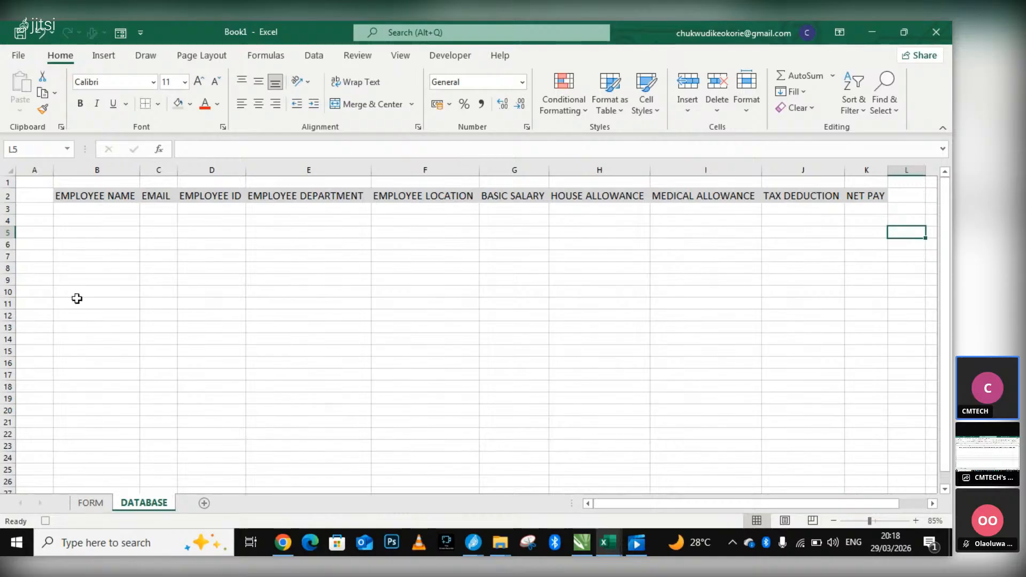
click(119, 210)
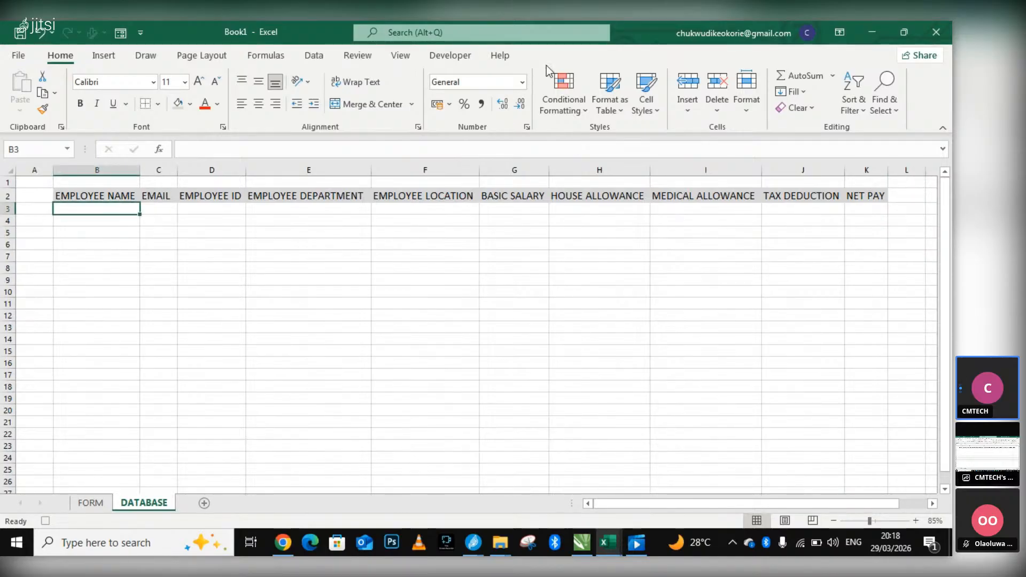
click(688, 108)
click(735, 153)
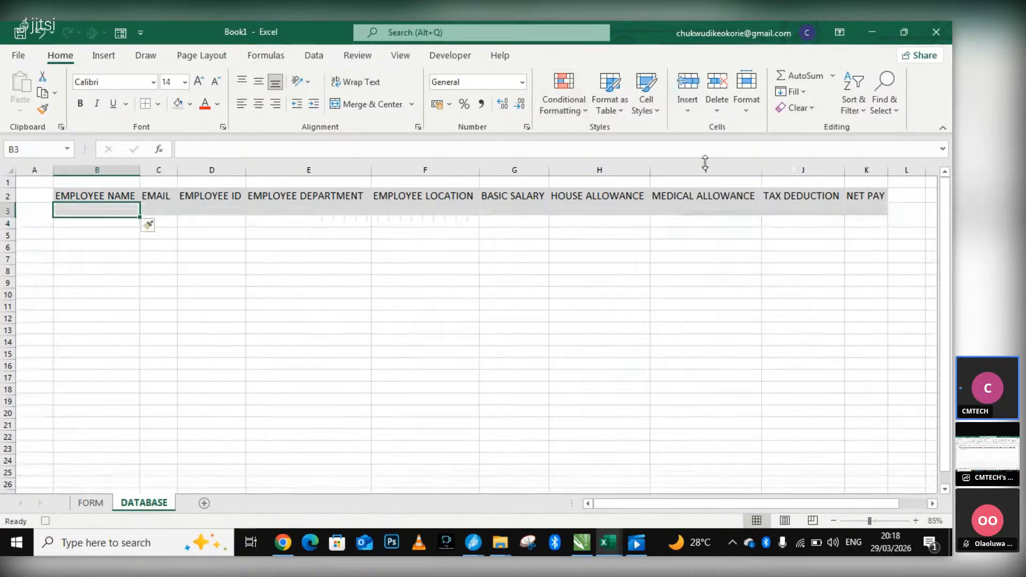
click(152, 225)
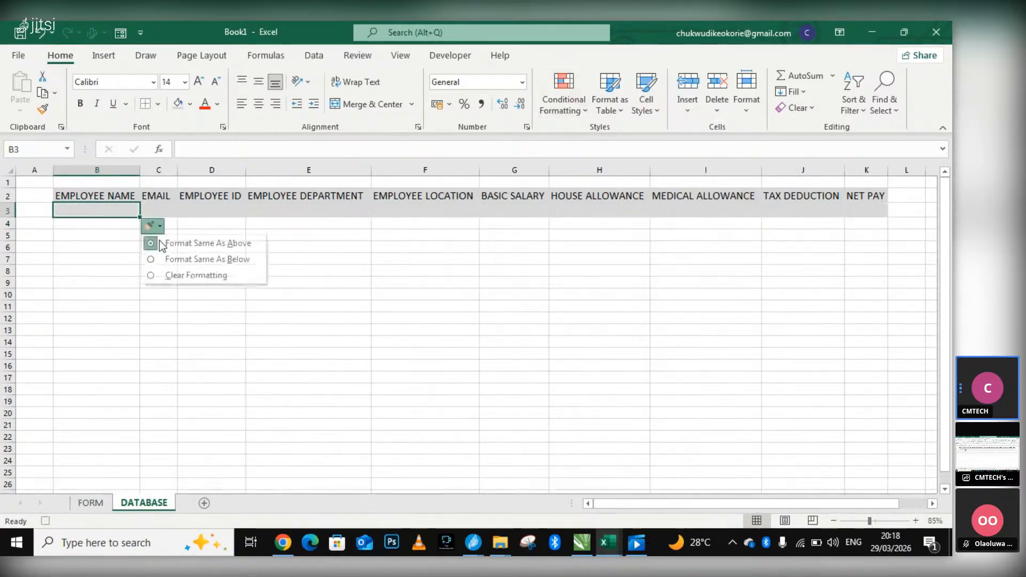
click(193, 259)
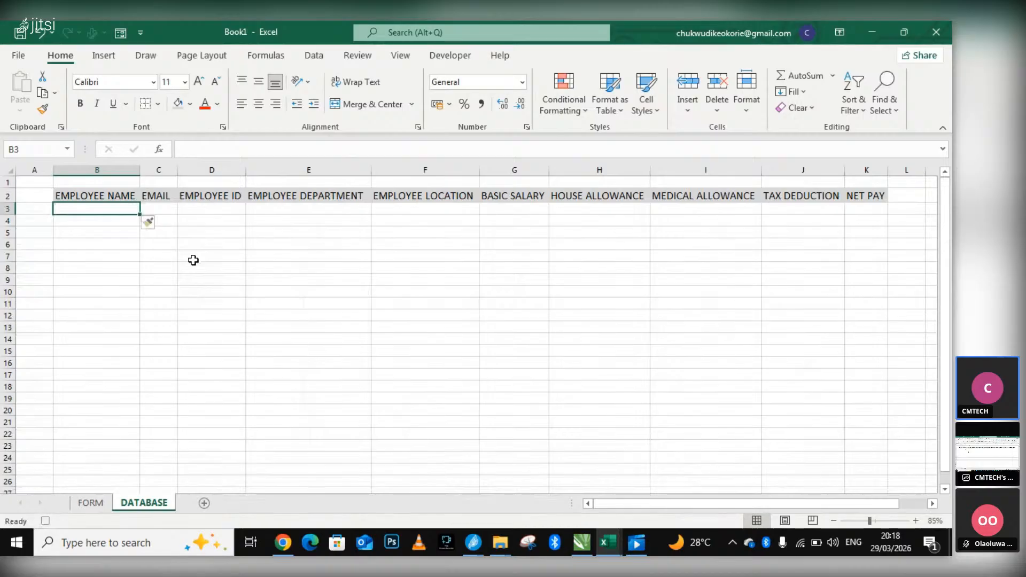
Copy the employee values in cells D39:D48 of the FORM sheet.
click(91, 503)
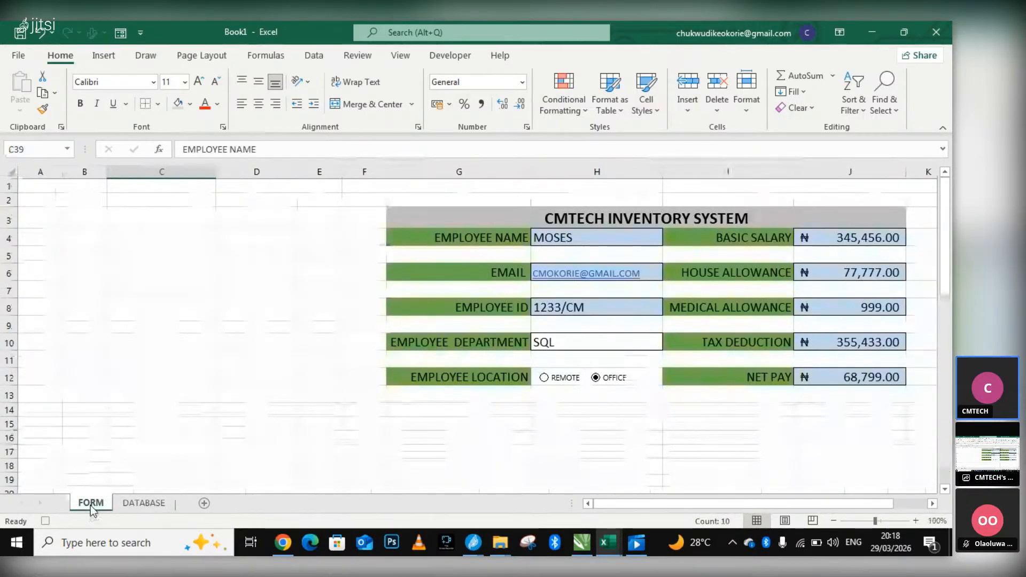
scroll(326, 414, down, 9)
scroll(297, 408, down, 1)
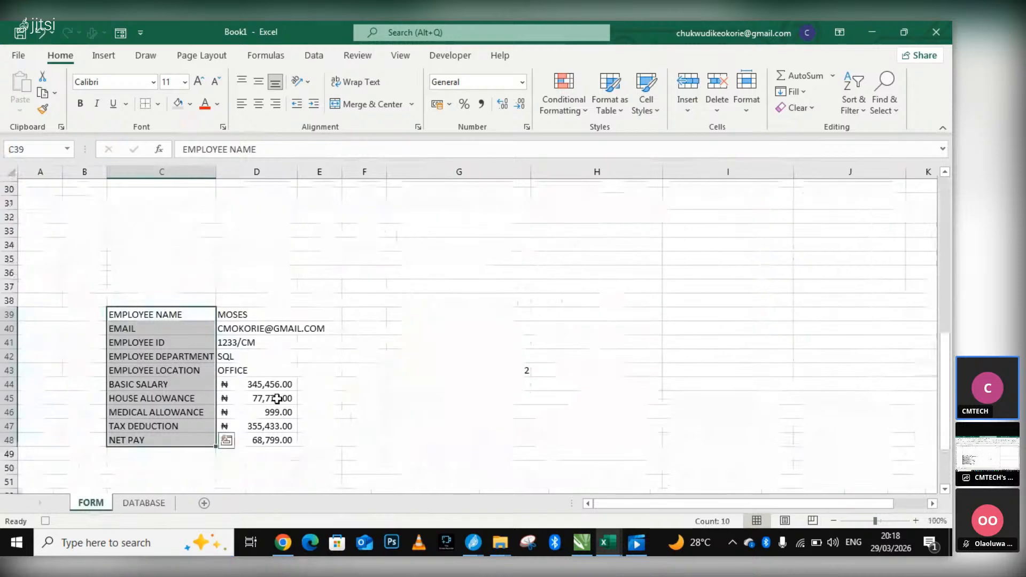
click(244, 296)
drag(244, 296, 295, 425)
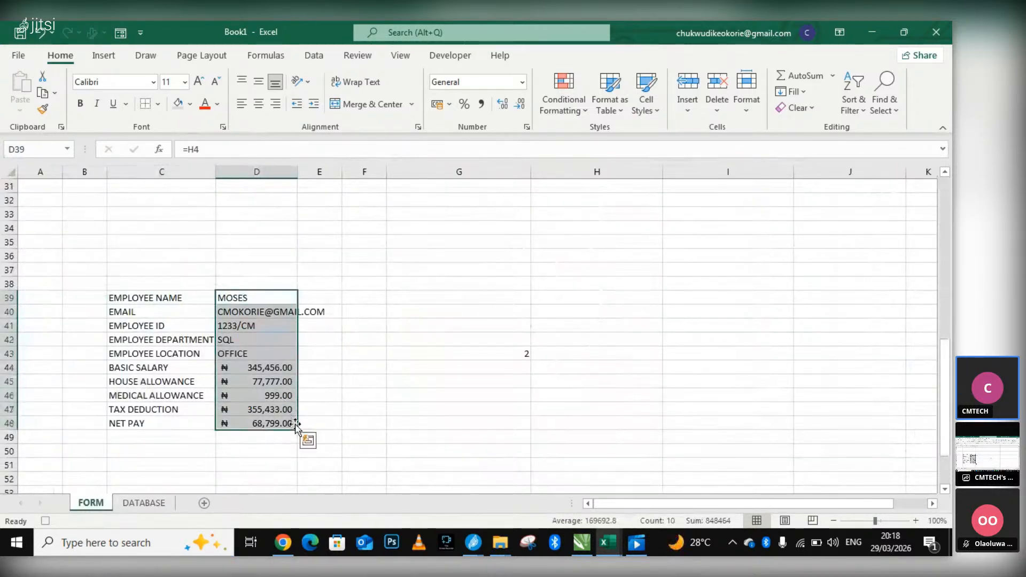
right_click(278, 305)
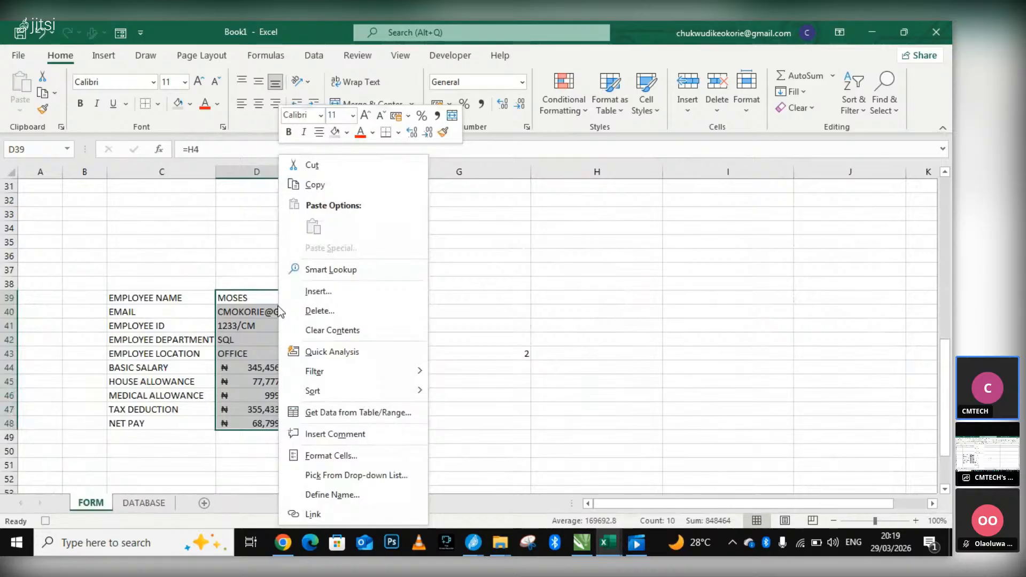
click(323, 187)
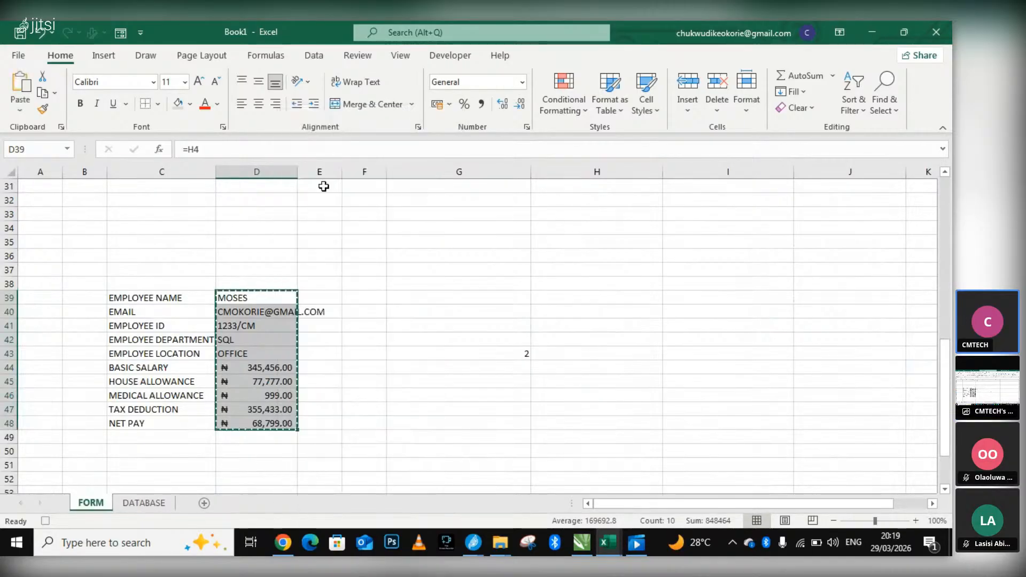
Paste the copied employee record as transposed values into the DATABASE sheet from cell B3.
click(156, 494)
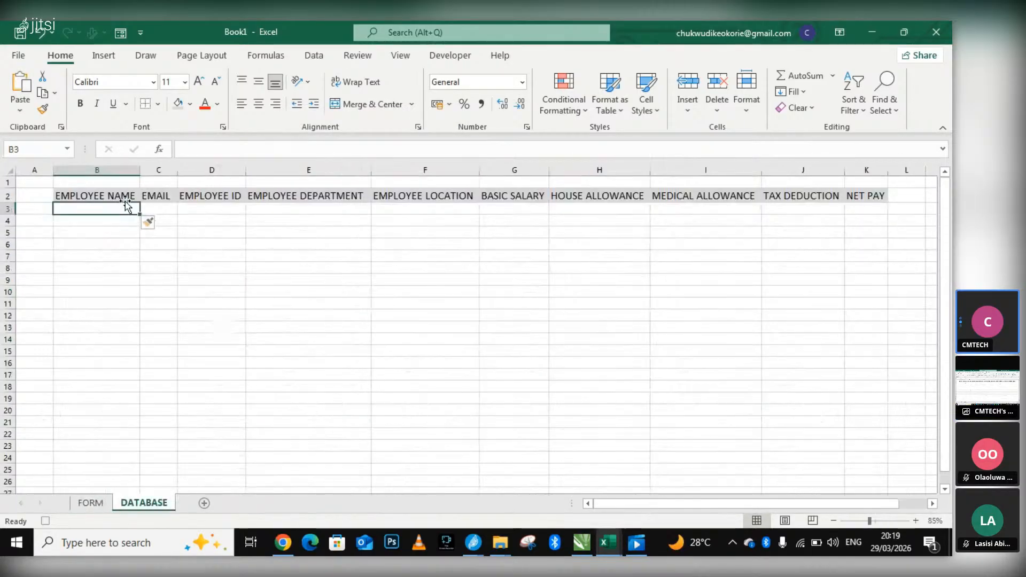
right_click(122, 208)
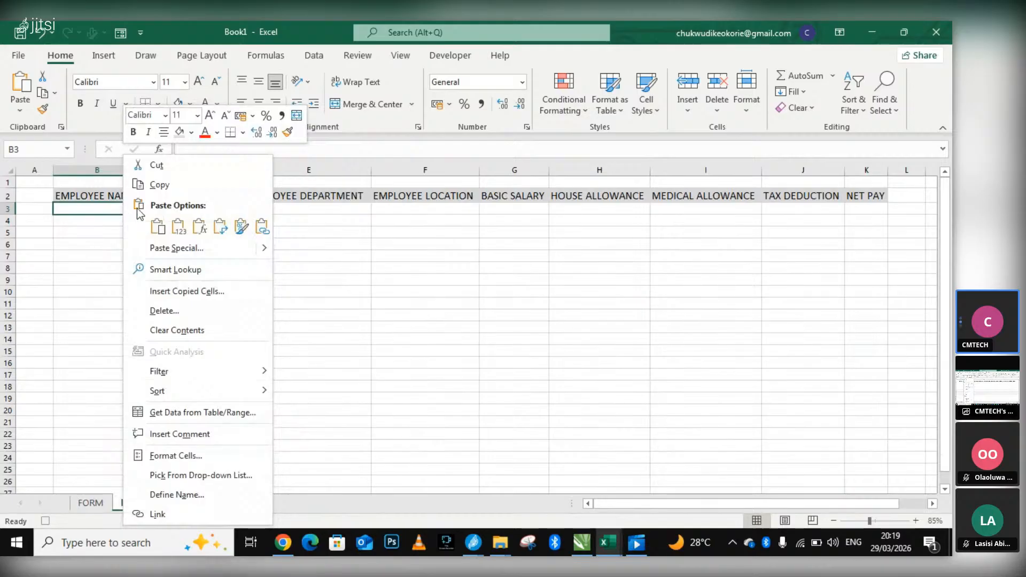
click(199, 249)
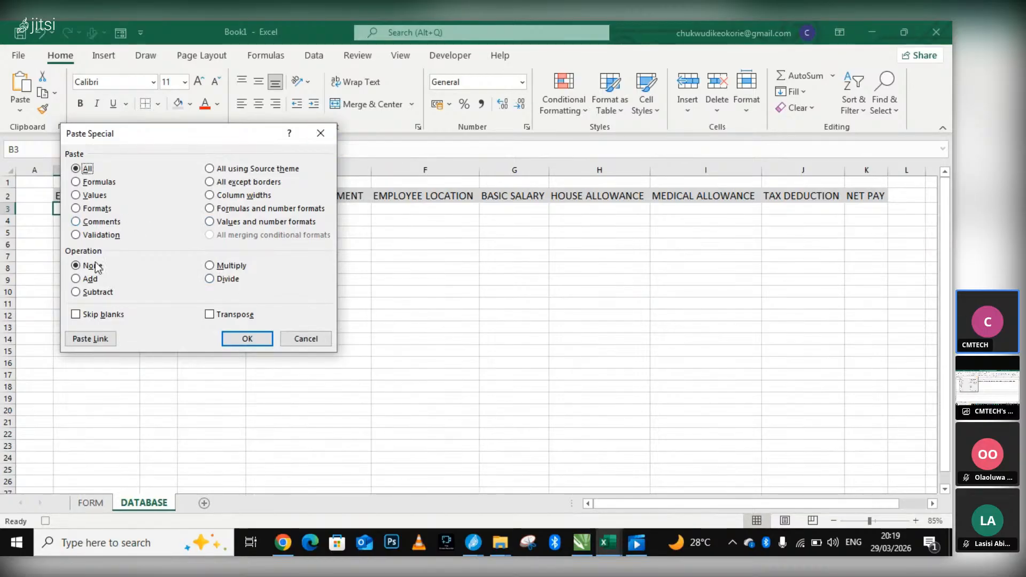
click(86, 195)
click(209, 316)
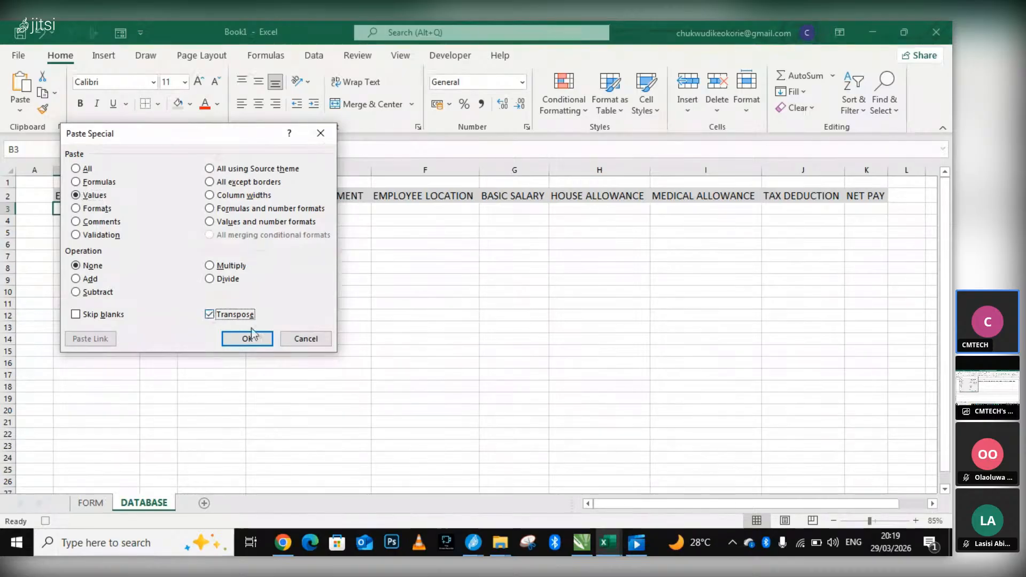
click(247, 340)
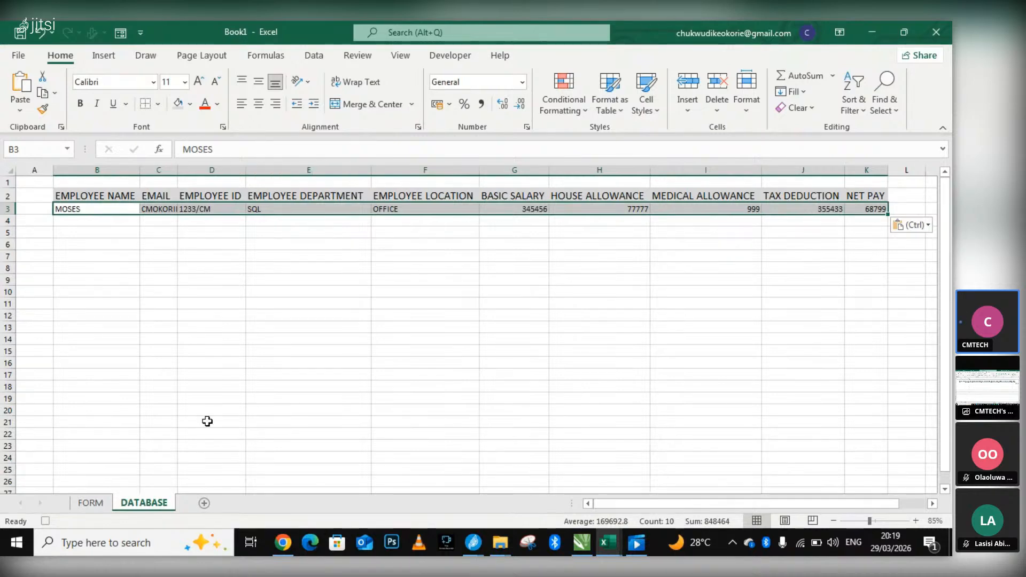
Return to the form on the FORM sheet and clear the employee name and email entries.
click(92, 503)
scroll(424, 329, up, 10)
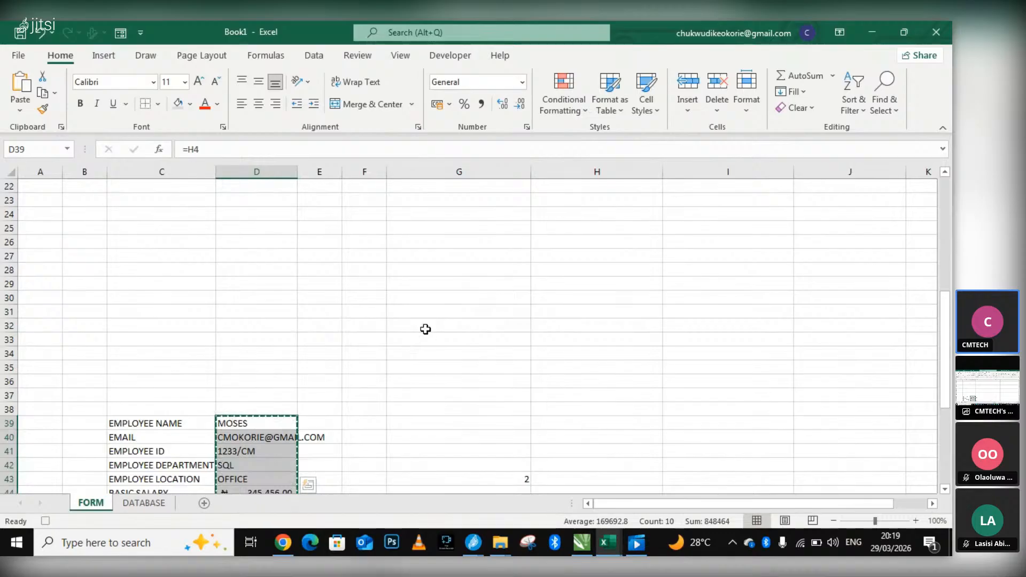
click(600, 235)
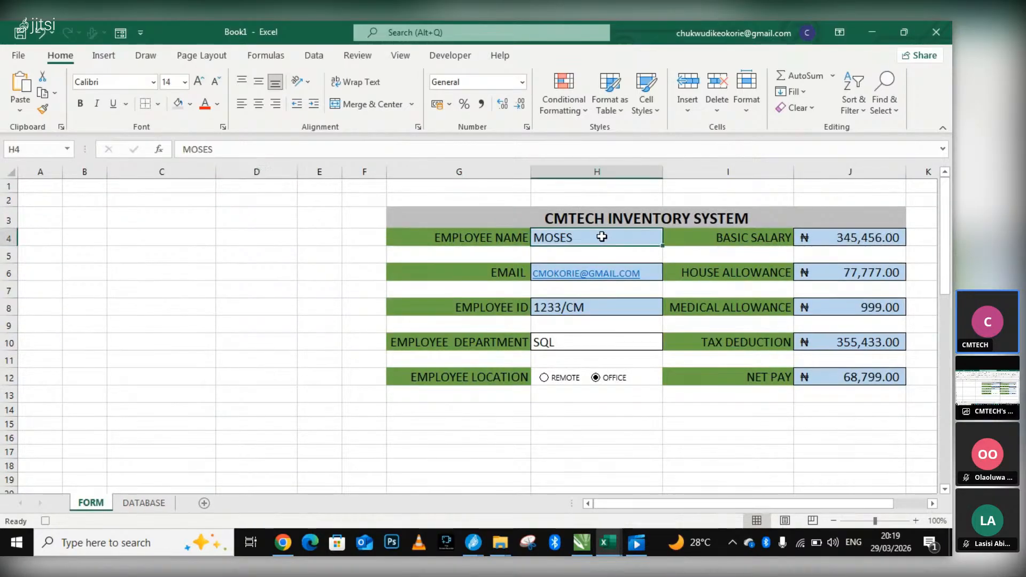
double_click(596, 239)
drag(596, 238, 515, 237)
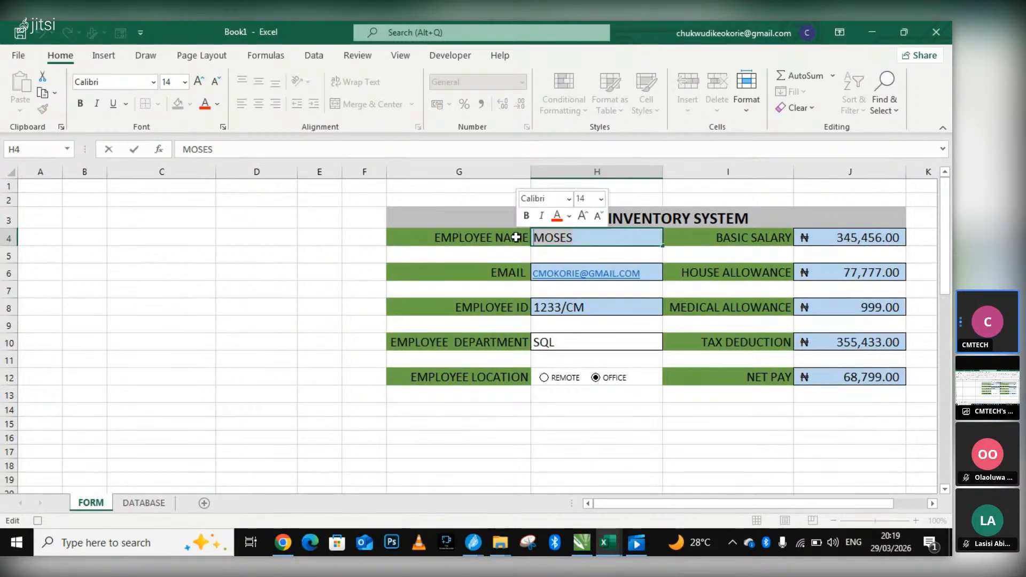
click(594, 235)
key(BackSpace)
key(BackSpace)
key(BackSpace)
key(BackSpace)
key(BackSpace)
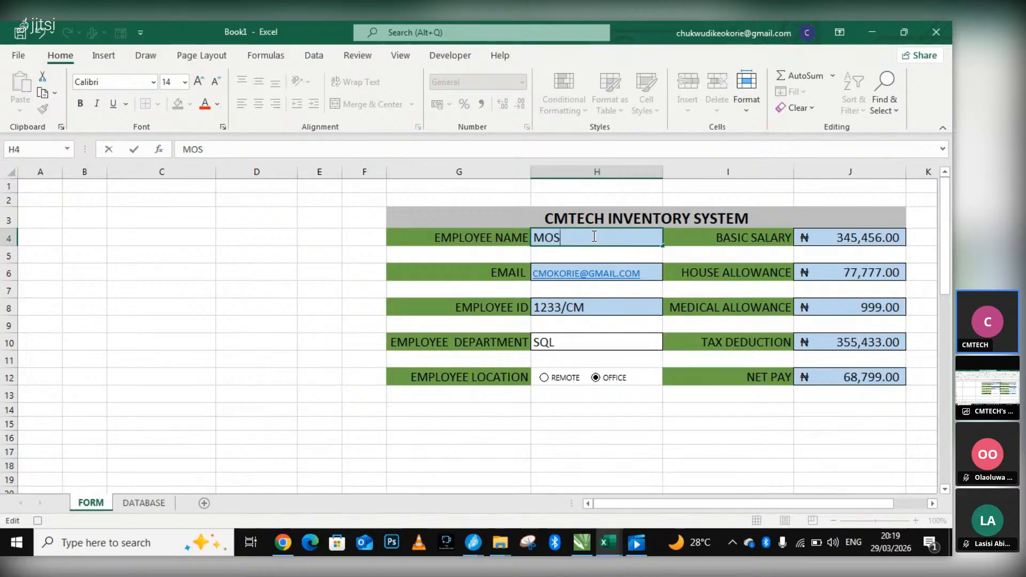
click(652, 278)
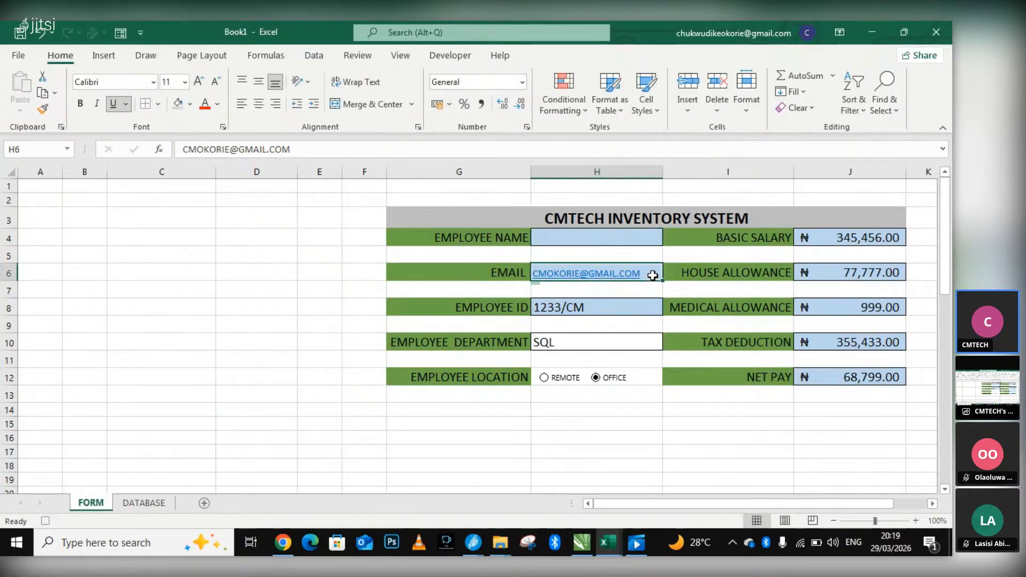
key(BackSpace)
Clear the employee ID and employee department entries in the form.
click(625, 303)
double_click(625, 307)
key(BackSpace)
key(BackSpace)
key(BackSpace)
key(BackSpace)
key(BackSpace)
key(BackSpace)
key(BackSpace)
click(588, 346)
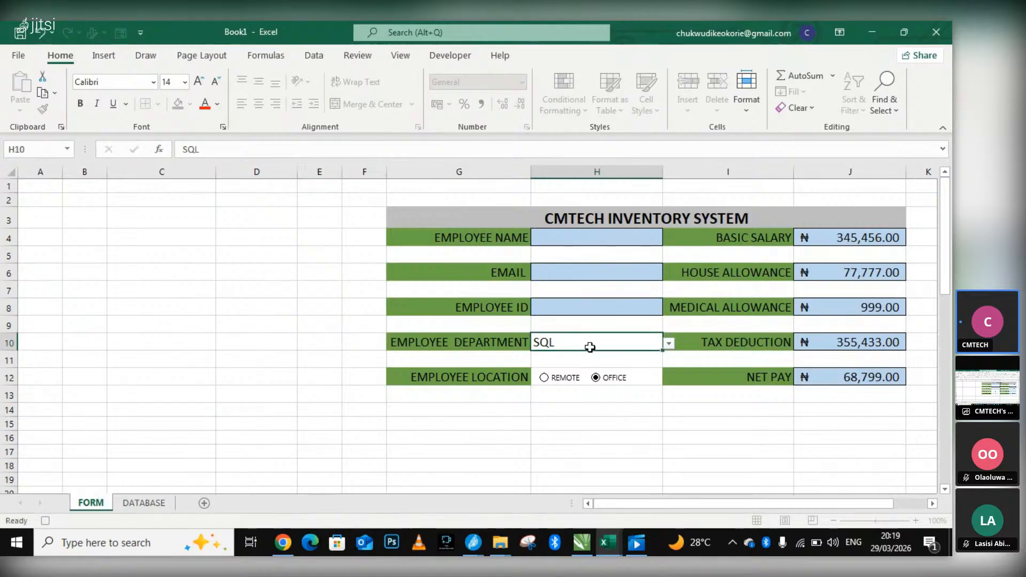
double_click(615, 343)
key(BackSpace)
key(BackSpace)
key(BackSpace)
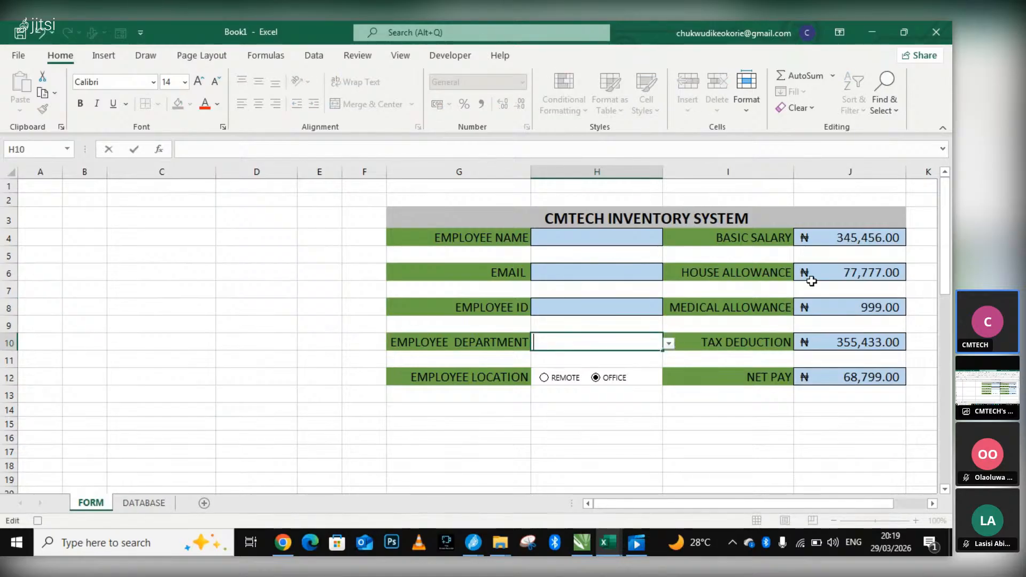
Clear the basic salary and house allowance amounts in the form.
double_click(830, 236)
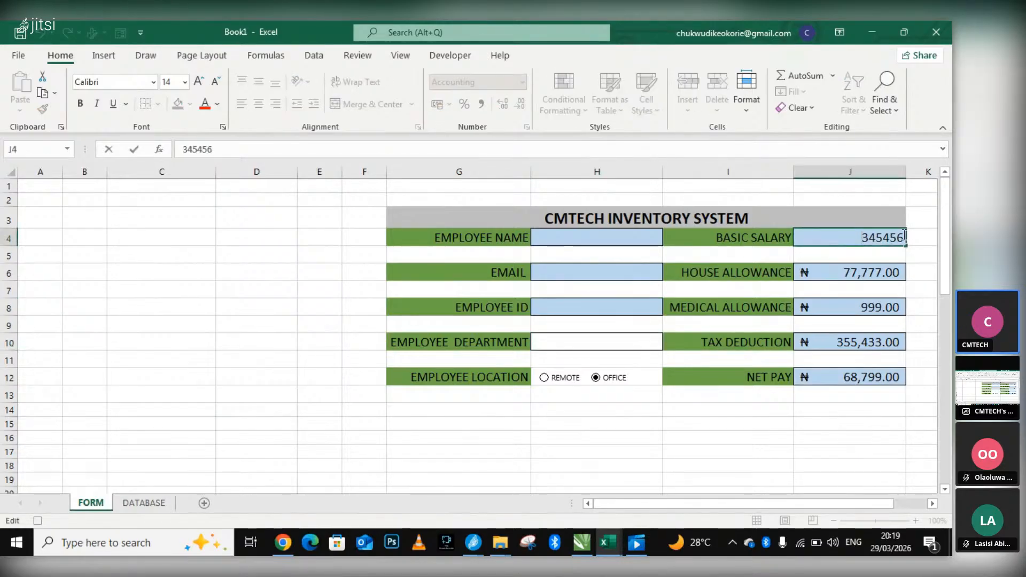
key(BackSpace)
key(BackSpace)
key(BackSpace)
key(BackSpace)
key(BackSpace)
key(BackSpace)
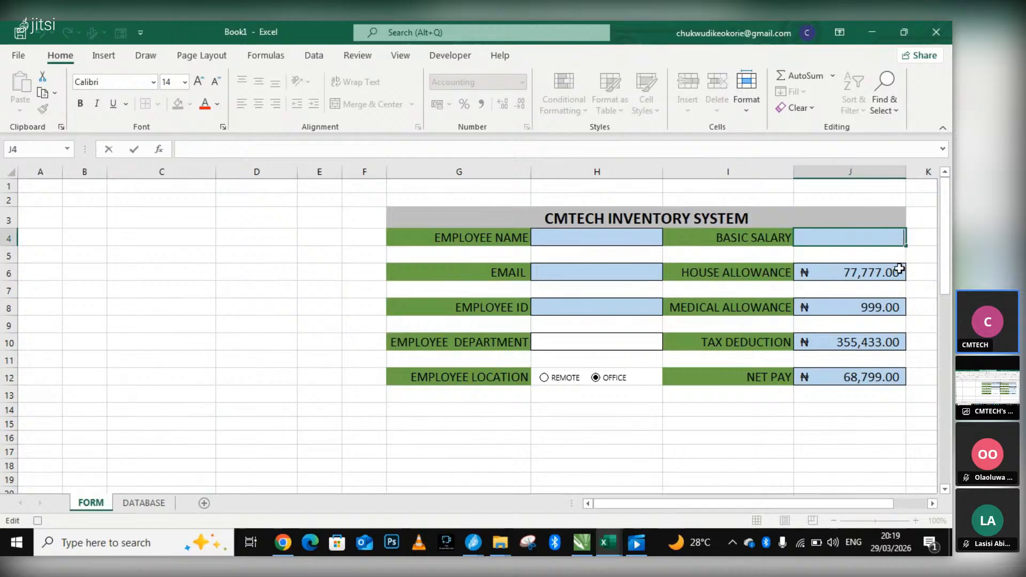
click(900, 272)
key(BackSpace)
Clear the medical allowance and tax deduction amounts in the form.
double_click(891, 307)
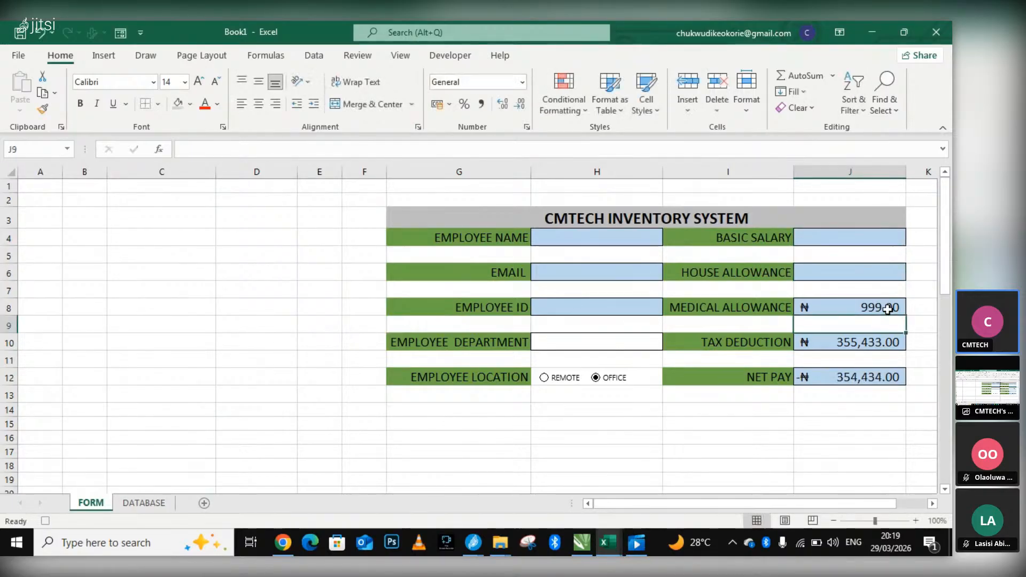
key(BackSpace)
key(BackSpace)
key(BackSpace)
double_click(898, 342)
key(BackSpace)
key(BackSpace)
key(BackSpace)
key(BackSpace)
key(BackSpace)
Select the net pay cell J12 and stop recording the macro.
click(899, 373)
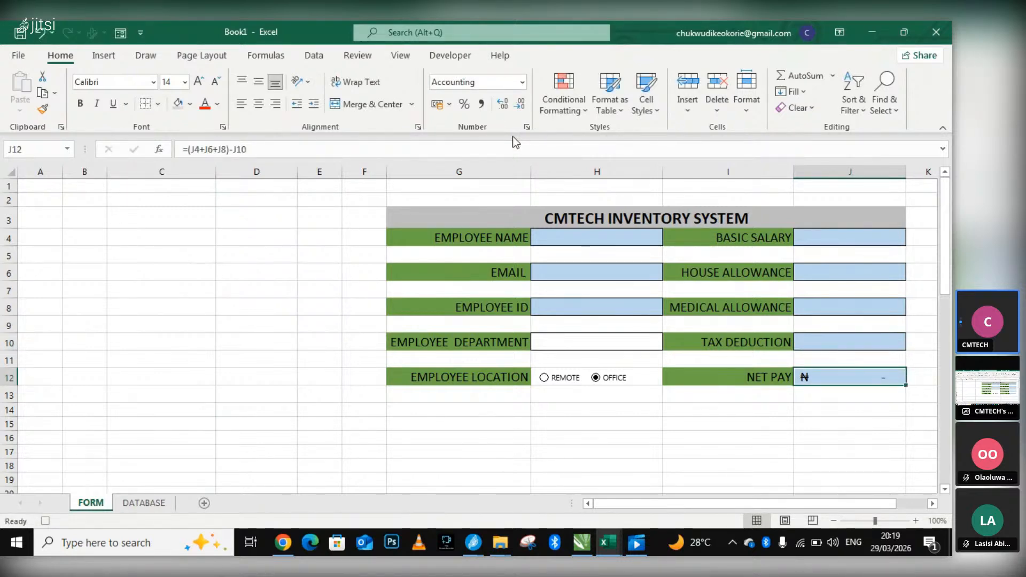
click(448, 57)
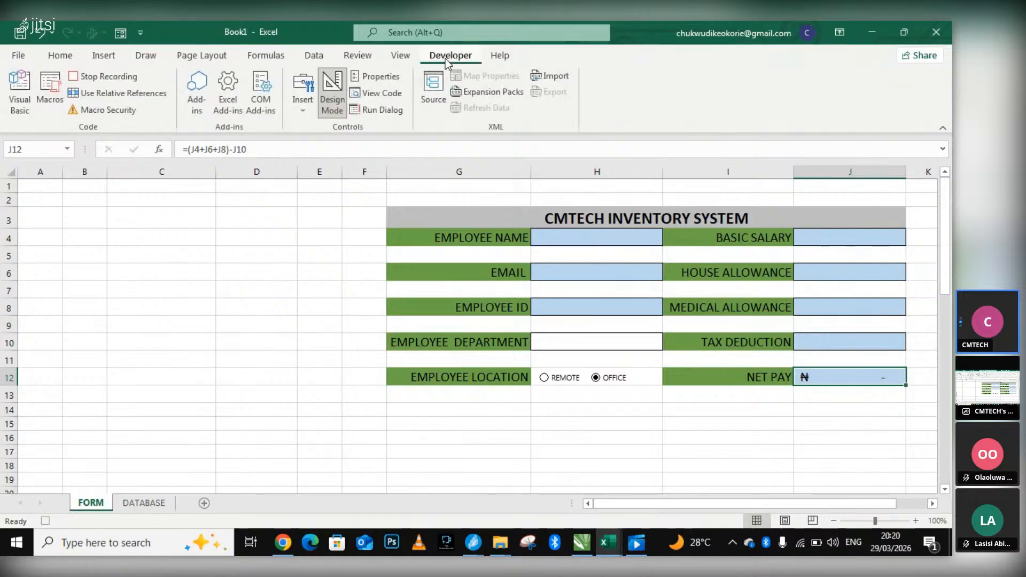
click(122, 78)
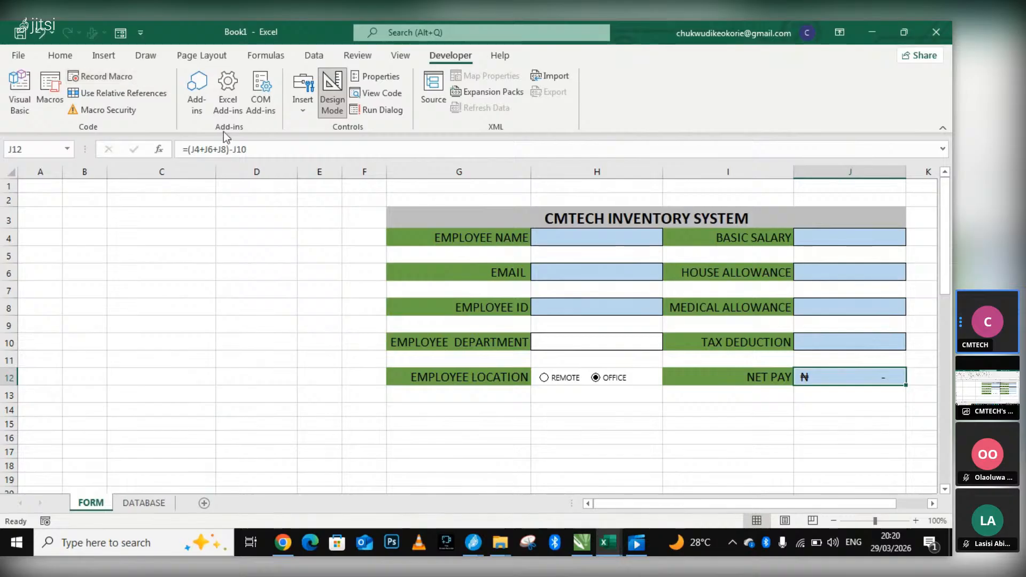
Review the linked employee values in rows 39 to 48, check the Jitsi meeting window, and return to the form in Book1.
scroll(568, 338, down, 5)
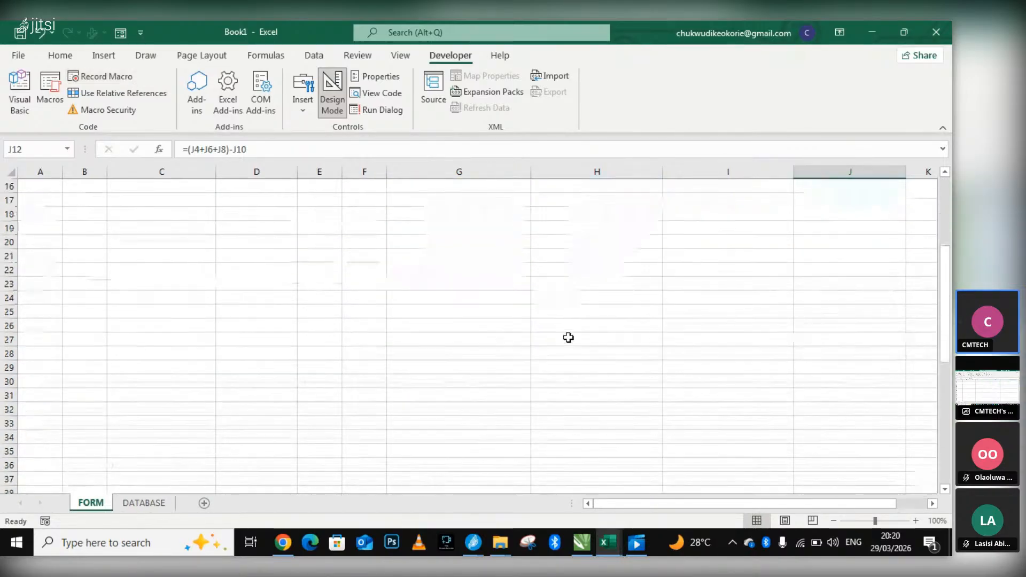
scroll(568, 337, down, 5)
scroll(540, 336, up, 1)
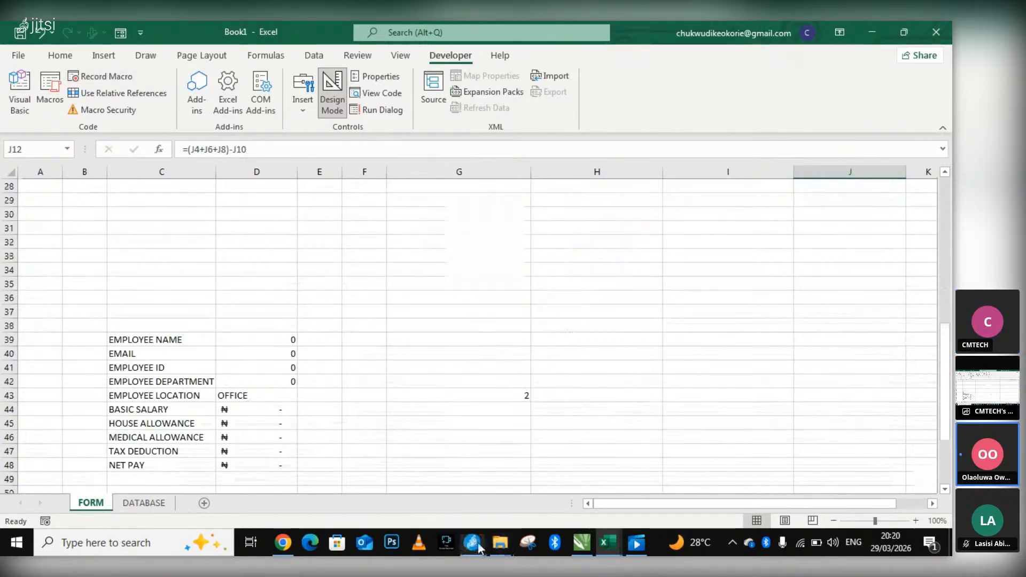
mouse_move(473, 543)
click(422, 503)
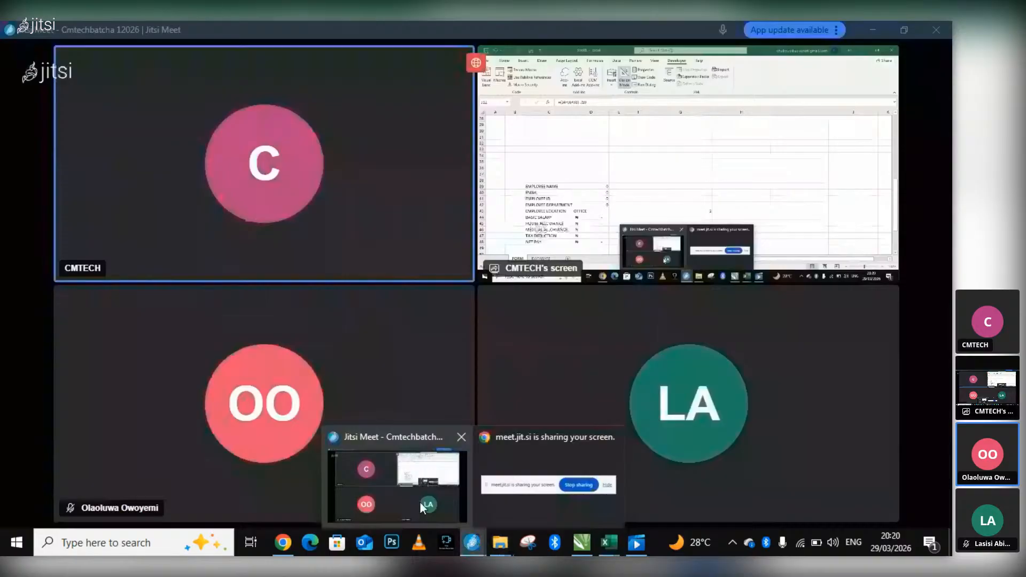
click(622, 541)
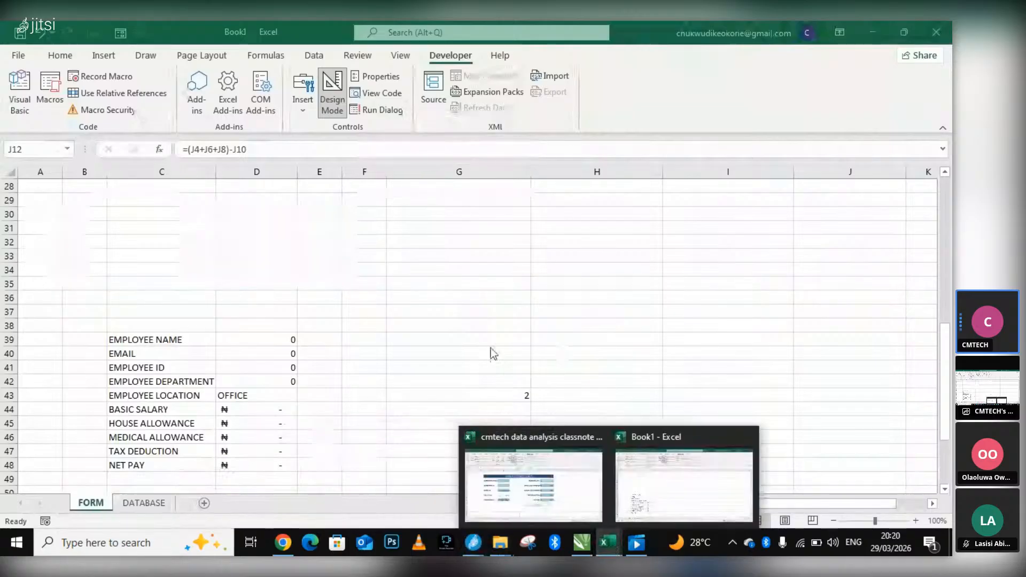
scroll(556, 258, up, 5)
scroll(556, 259, up, 4)
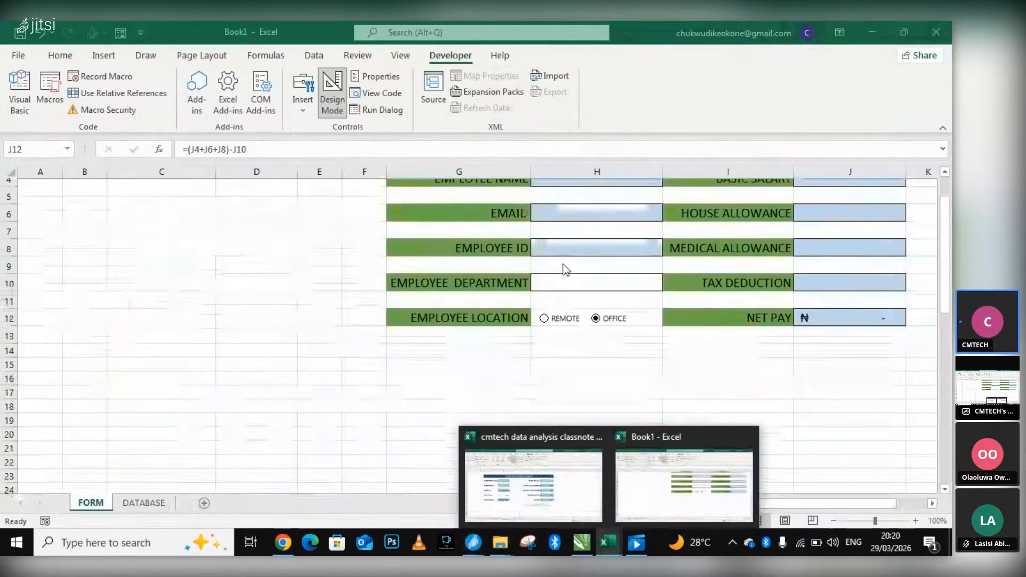
scroll(480, 355, down, 8)
scroll(671, 335, up, 9)
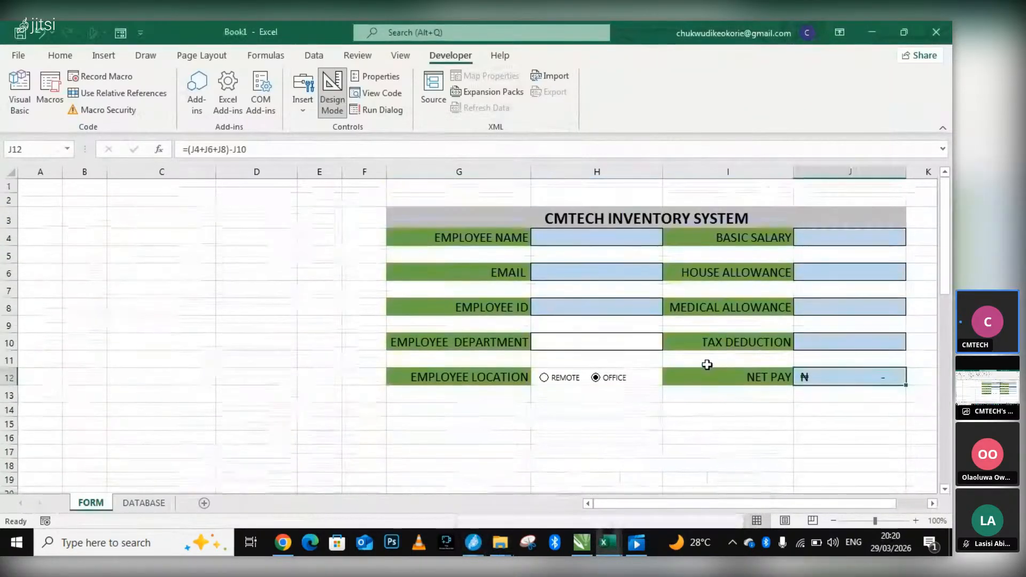
Insert a Form Control button beneath the form around rows 13 to 14 and assign Macro3 to it.
click(310, 99)
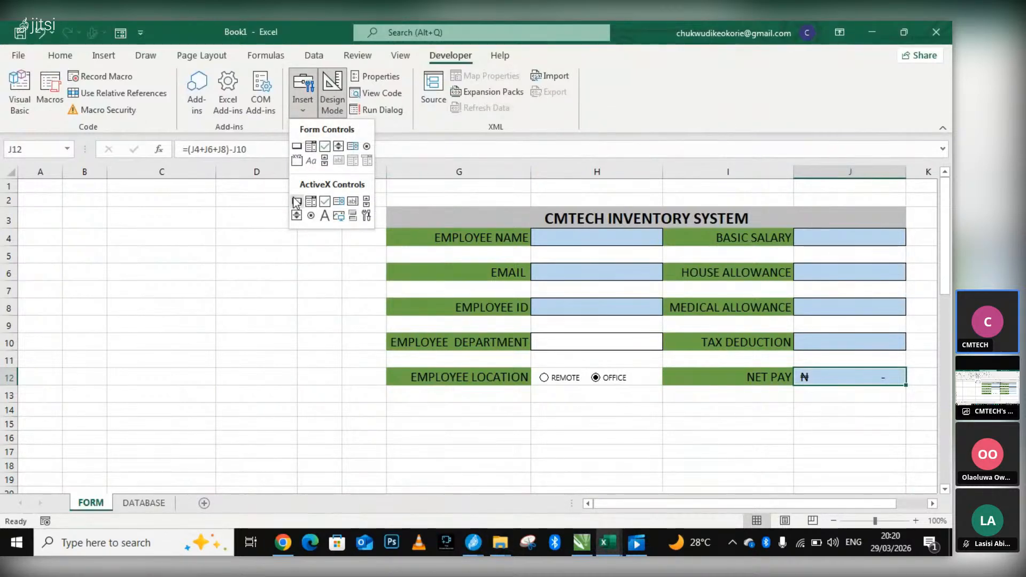
click(296, 147)
drag(586, 400, 738, 422)
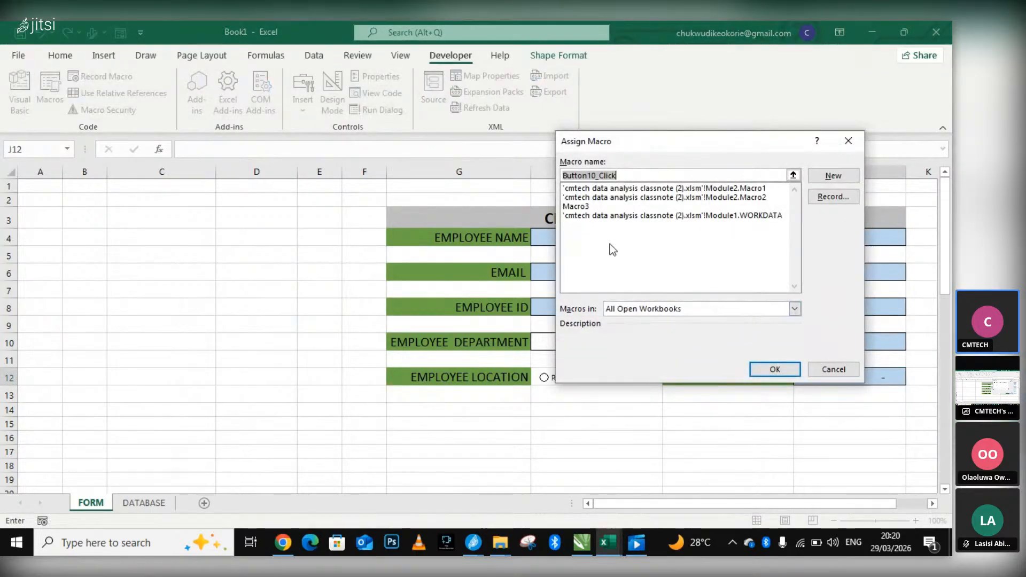
click(571, 208)
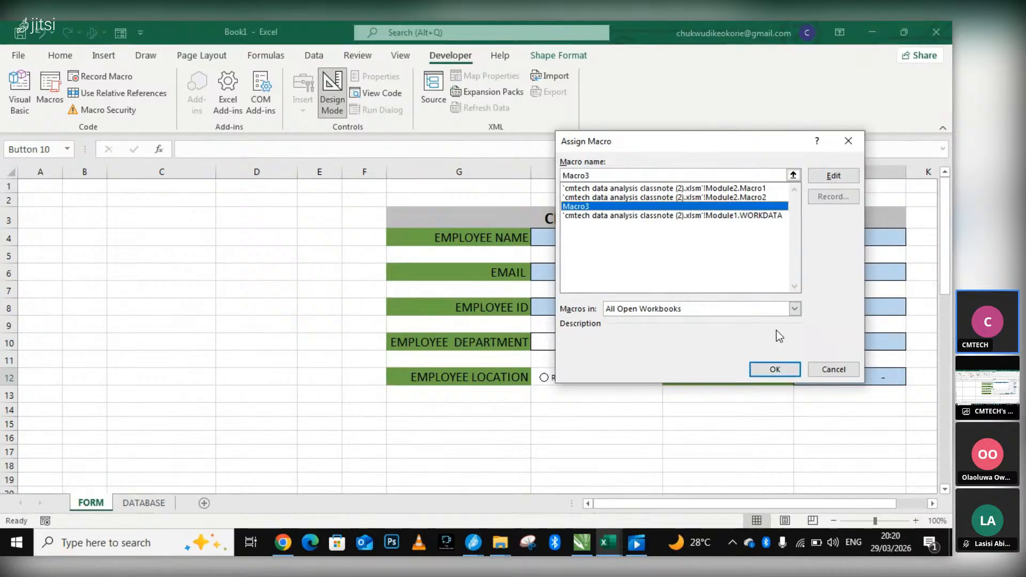
click(792, 369)
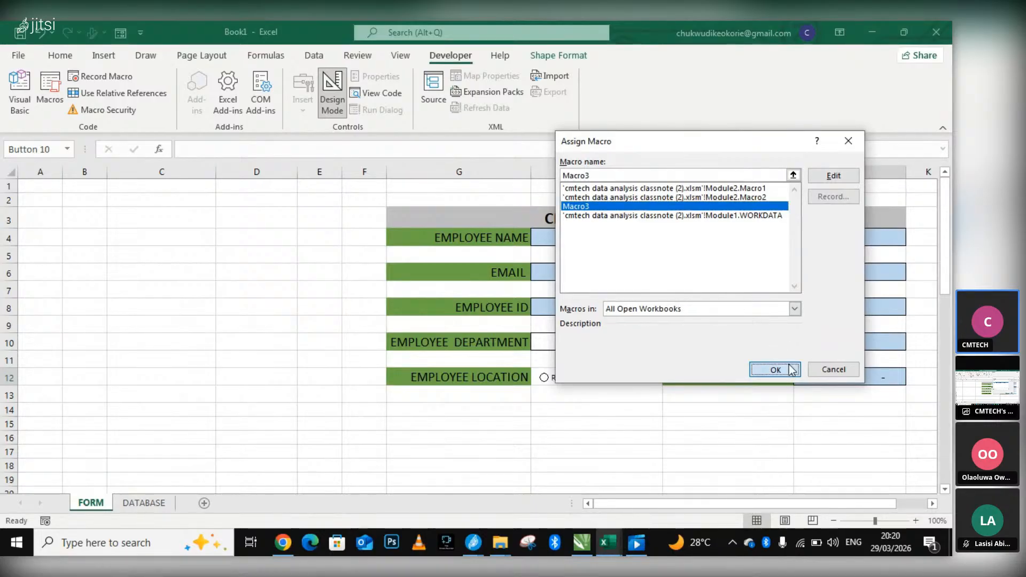
Change the new button's label to SUBMIT.
right_click(691, 409)
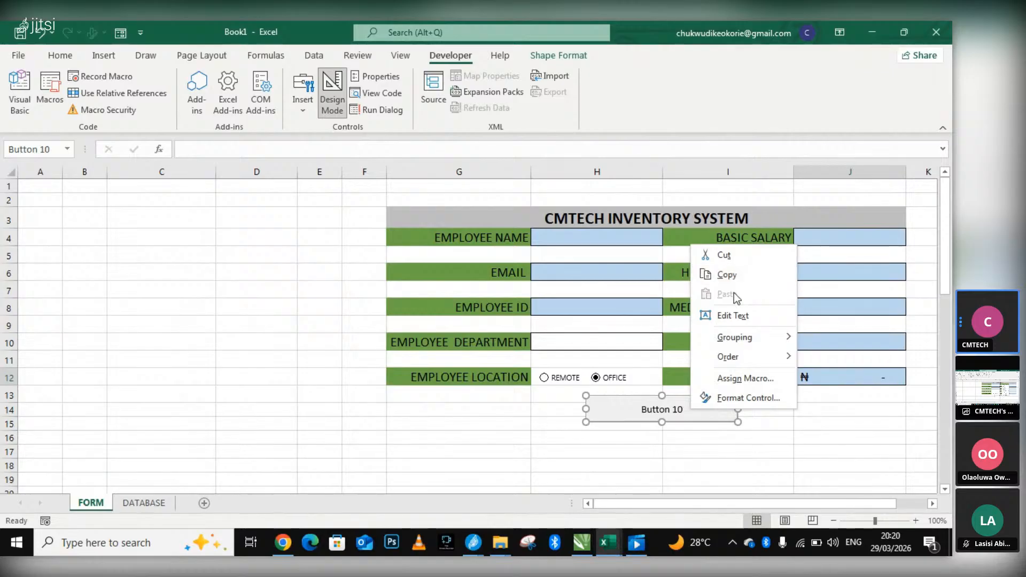
click(736, 317)
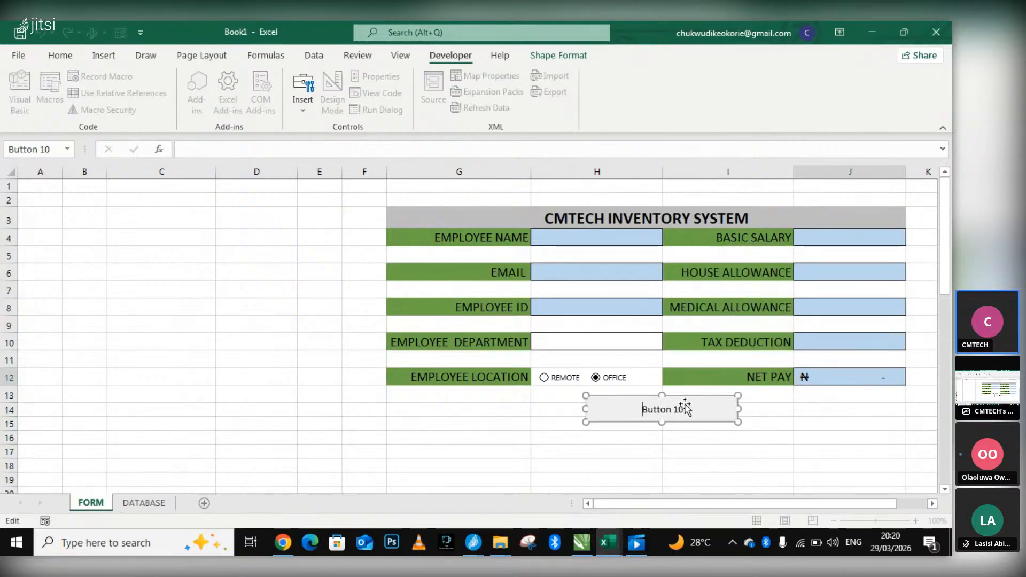
key(Right)
key(Right)
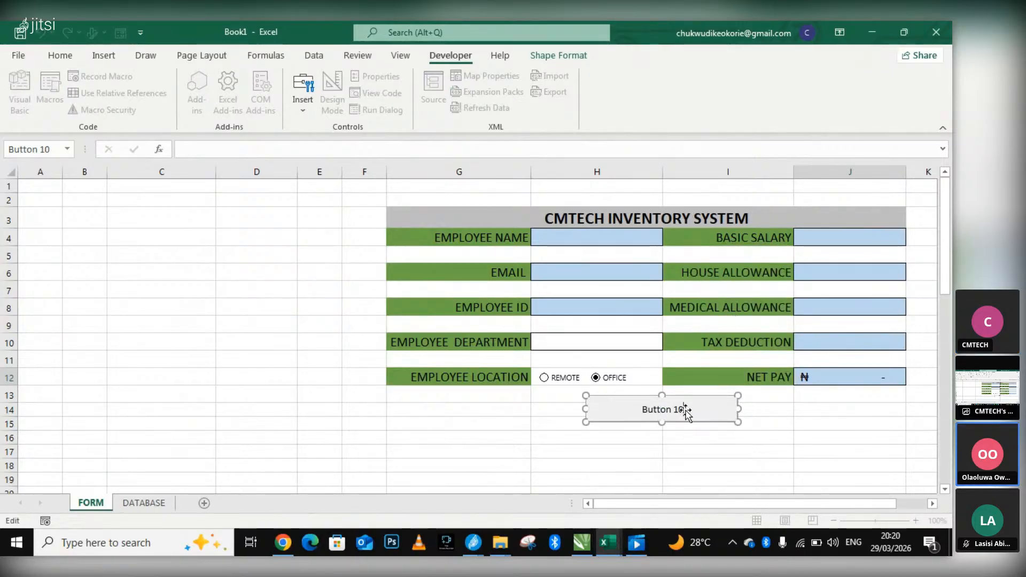
key(BackSpace)
key(BackSpace)
key(BackSpace)
key(BackSpace)
key(BackSpace)
key(BackSpace)
key(BackSpace)
key(BackSpace)
key(BackSpace)
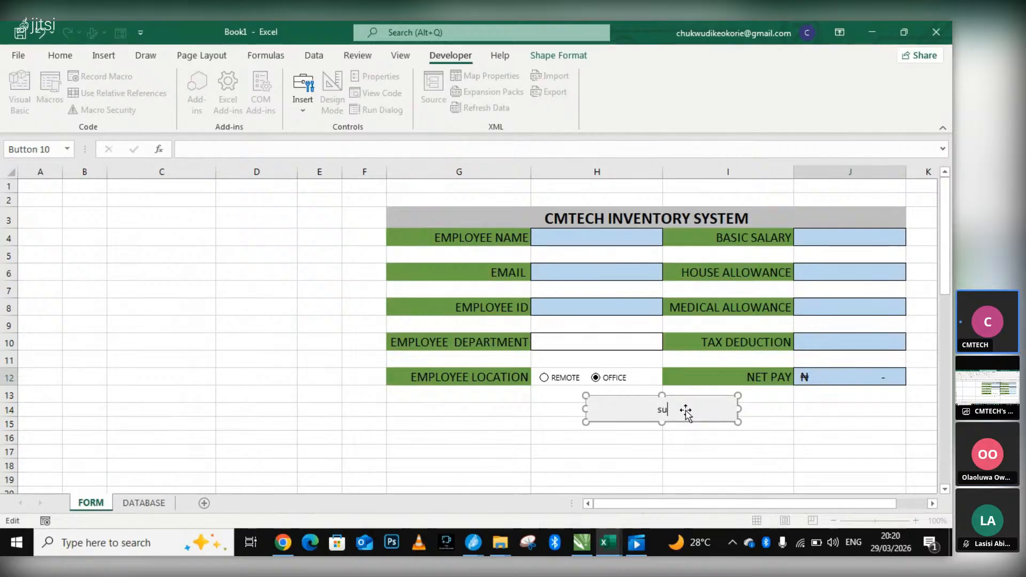
text(sumbit)
key(BackSpace)
key(BackSpace)
key(BackSpace)
key(BackSpace)
text(SUBMIT)
click(804, 421)
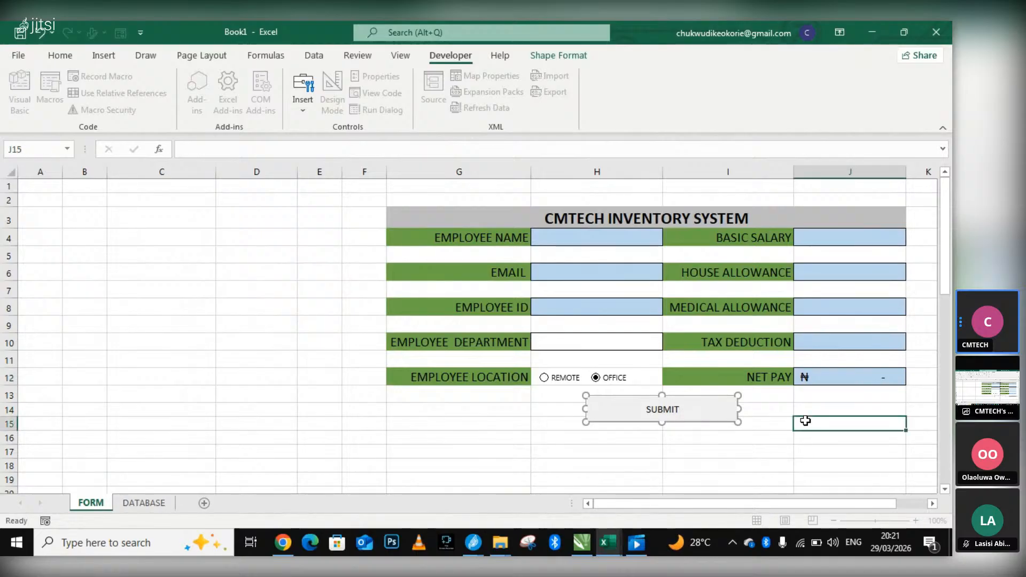
Enter a new employee's name in cell H4 of the form.
click(575, 240)
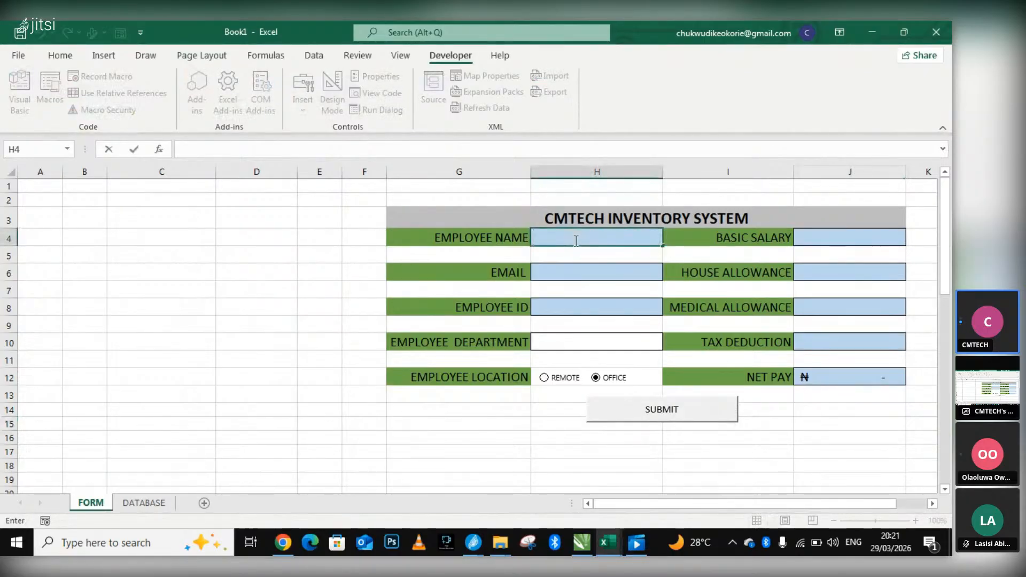
text(chukwu)
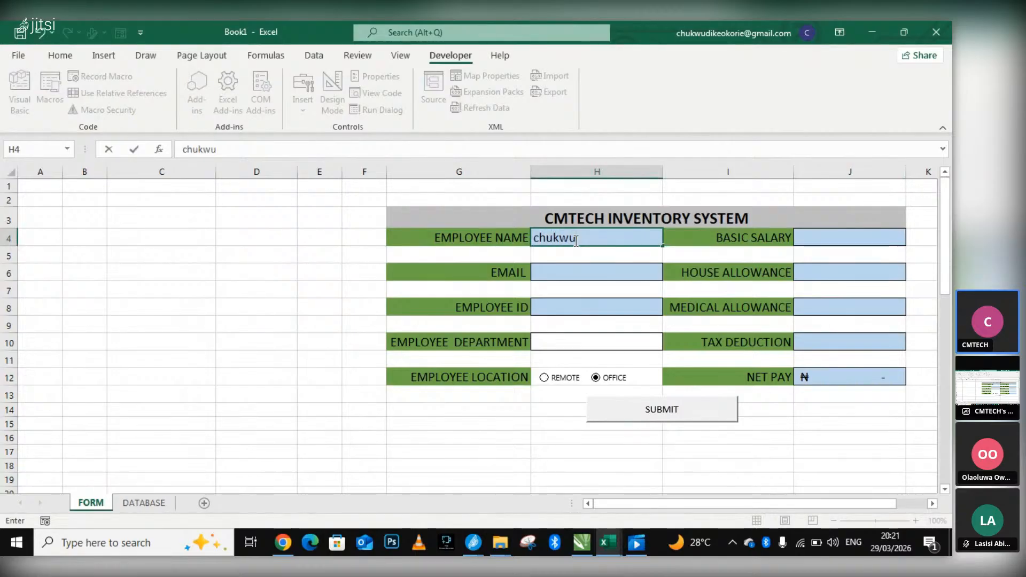
Enter the new employee's email address in cell H6 and move to the employee ID cell.
double_click(583, 275)
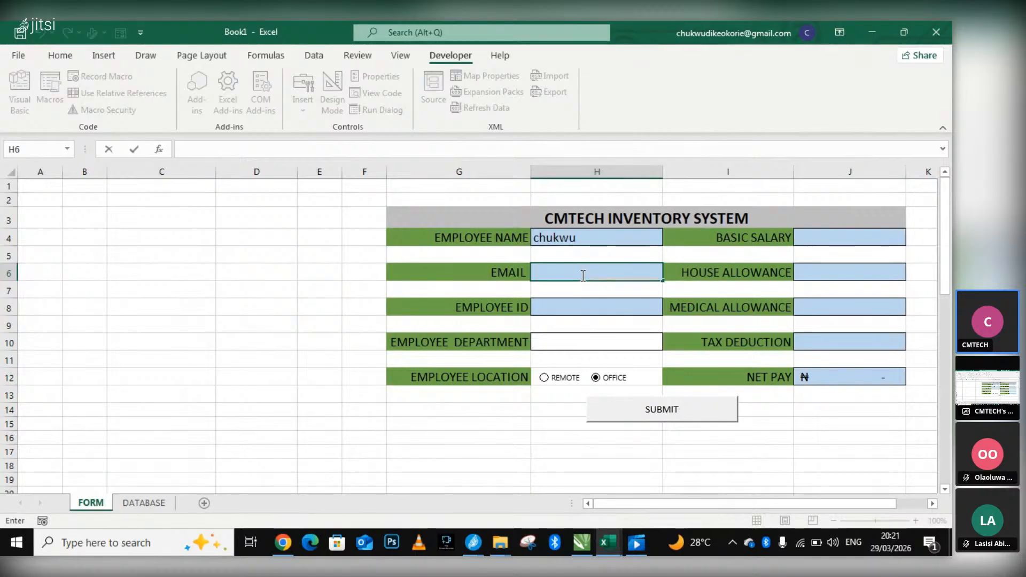
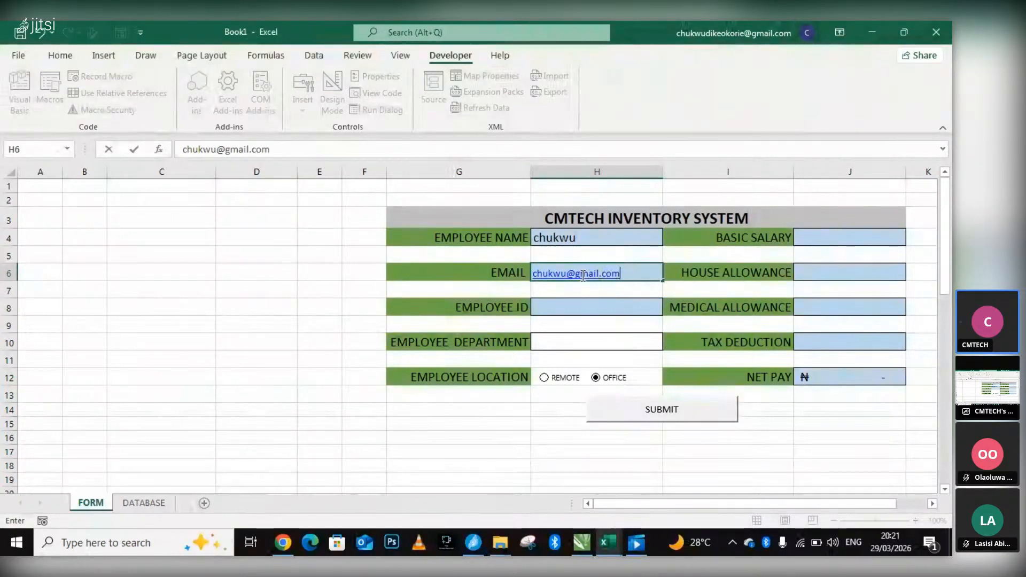
click(559, 305)
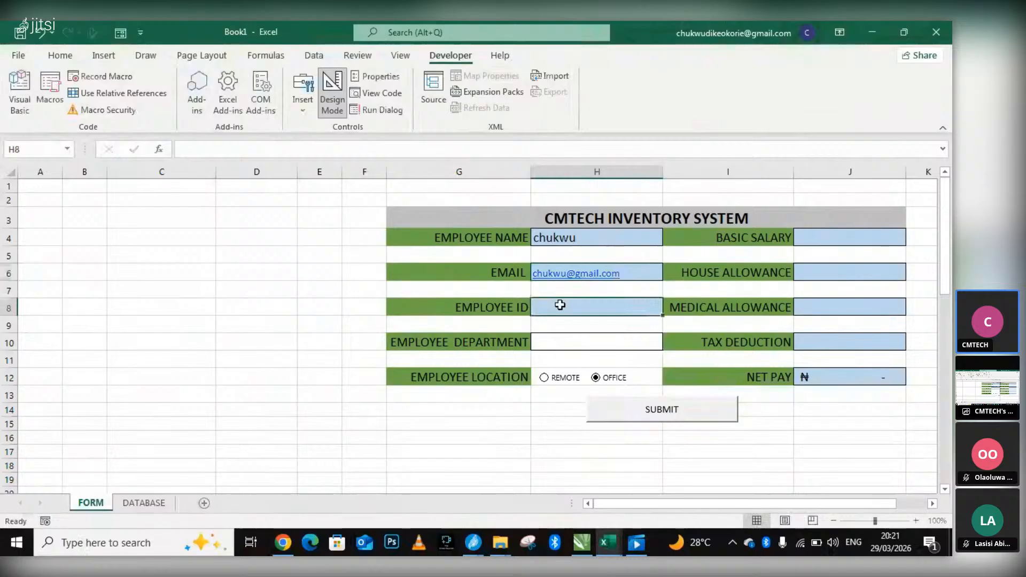
Enter the new employee's ID in cell H8 of the form.
text(1)
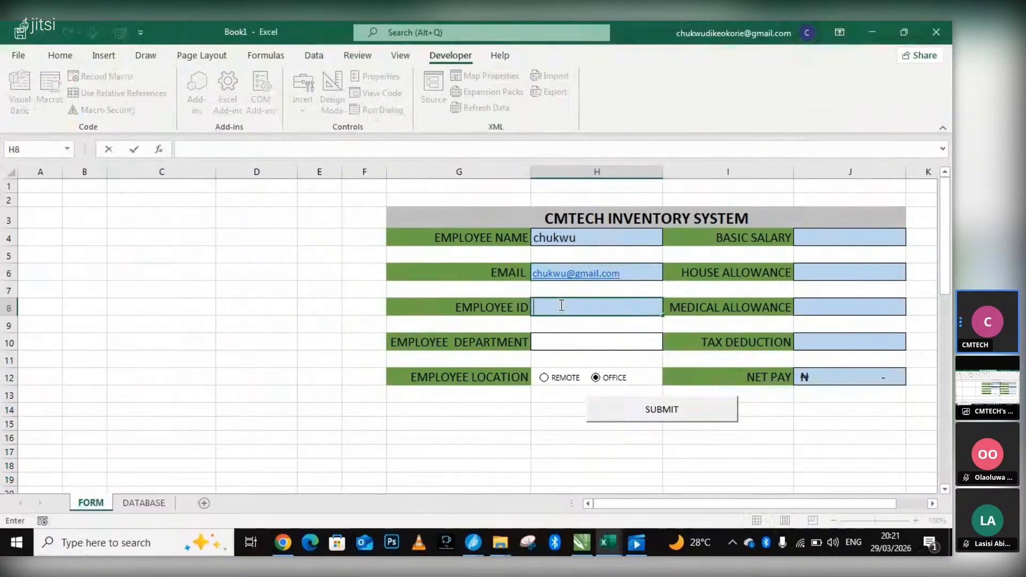
text(44)
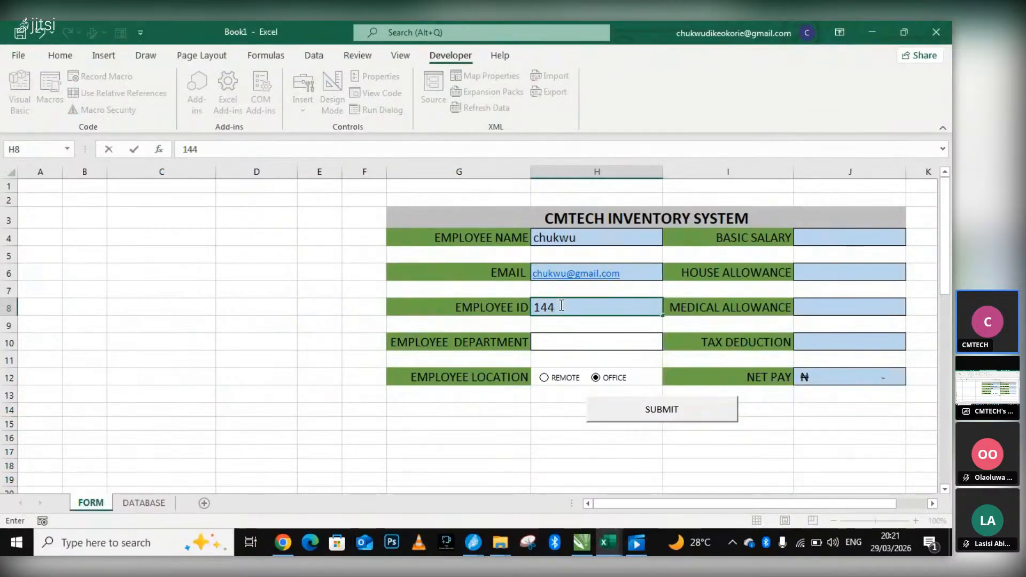
text(/)
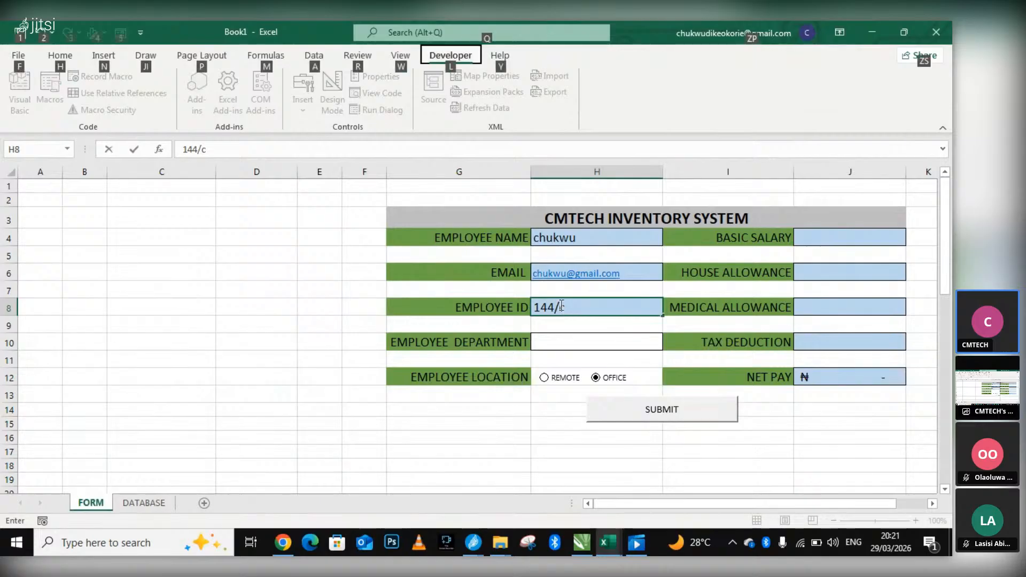
text(c)
double_click(590, 311)
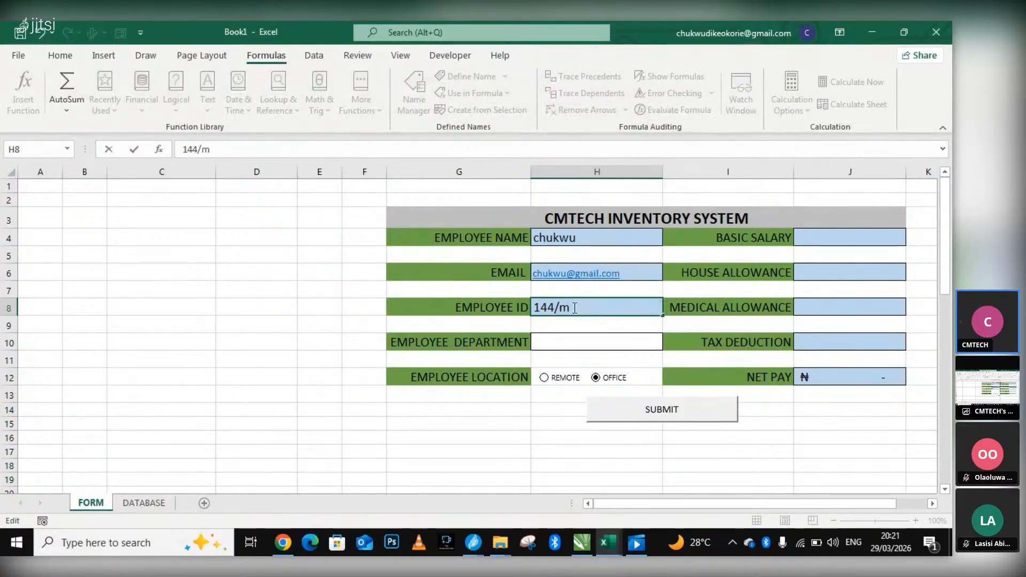
text(m)
Choose EXCEL as the employee department in cell H10 and REMOTE as the employee location.
click(558, 341)
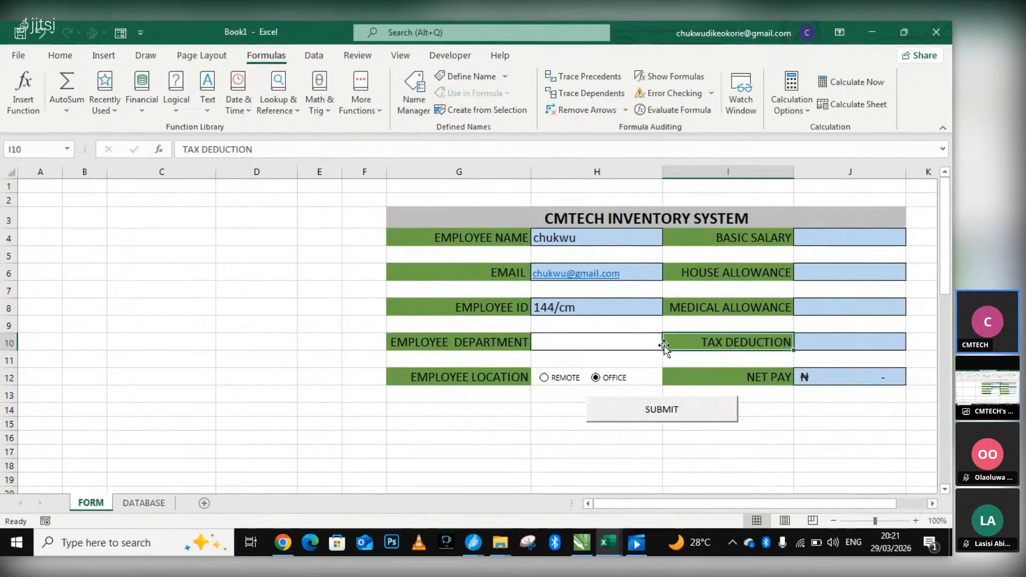
click(668, 344)
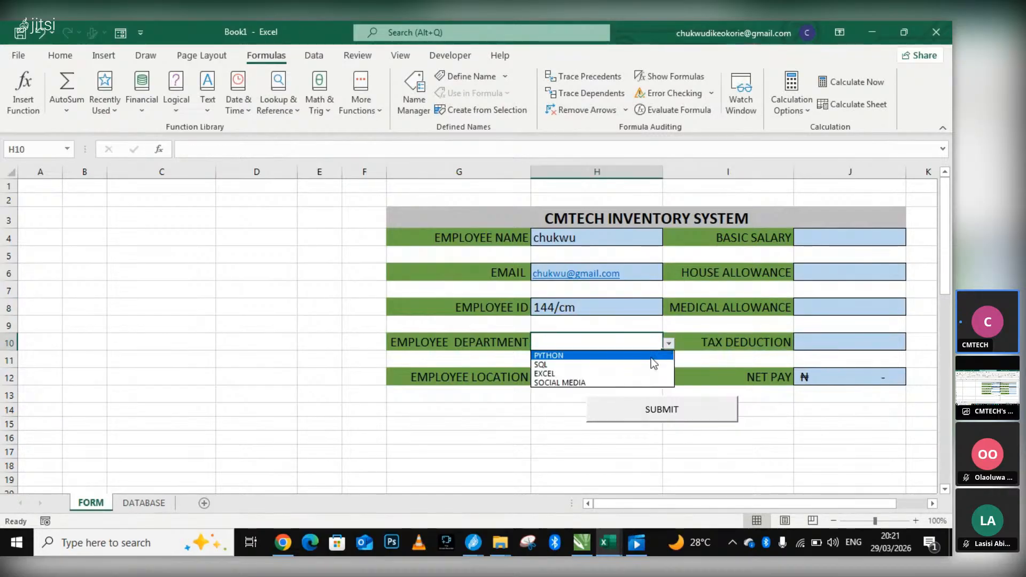
click(564, 373)
click(565, 380)
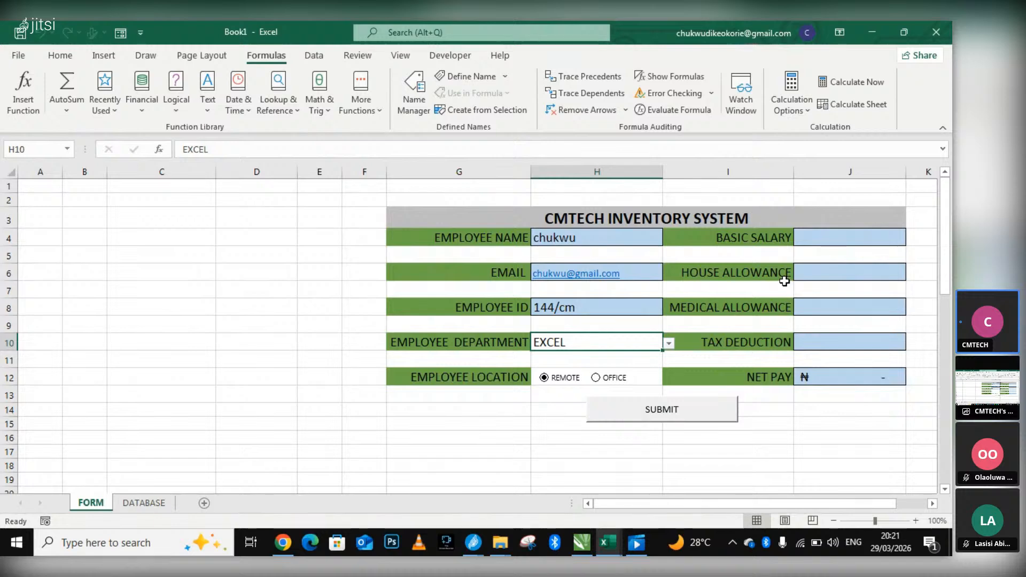
Enter 333444 as the basic salary in J4 and 66666 as the house allowance in J6.
click(841, 235)
text(3334444.00)
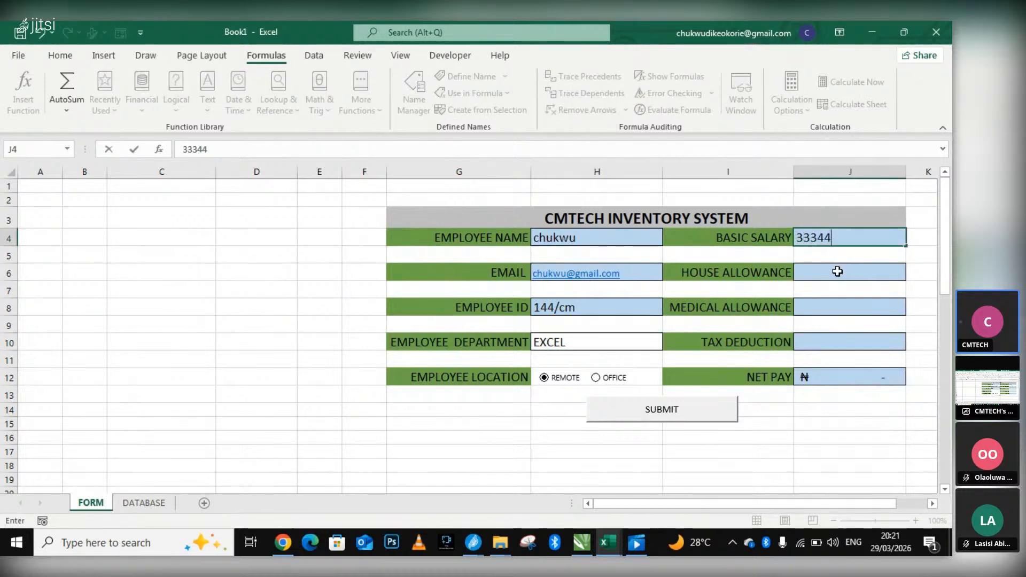
click(837, 272)
text(666666.00)
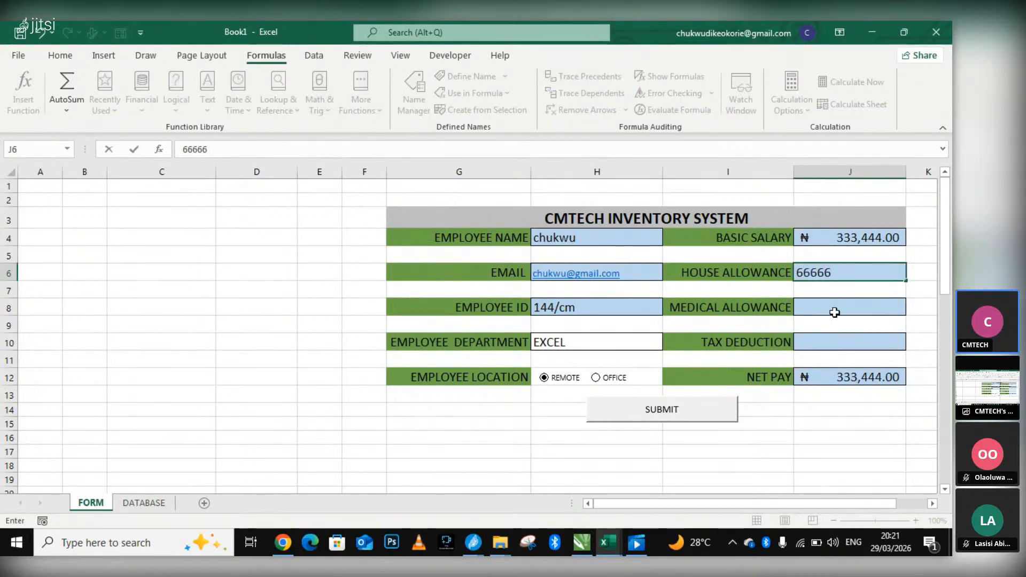
Enter 9999 as the medical allowance in J8 and 88888 as the tax deduction in J10.
click(835, 312)
text(9999)
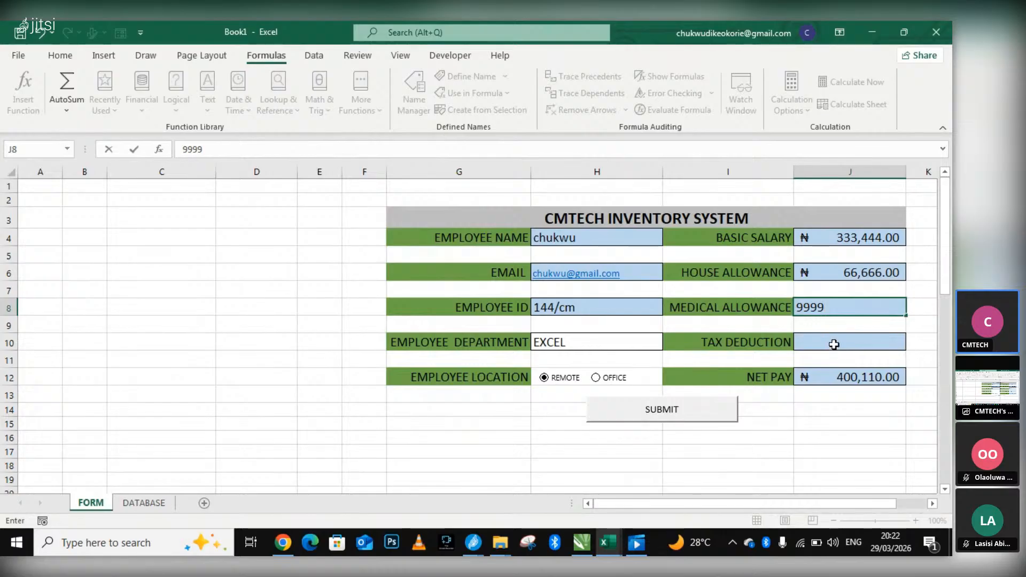
click(835, 344)
text(00000)
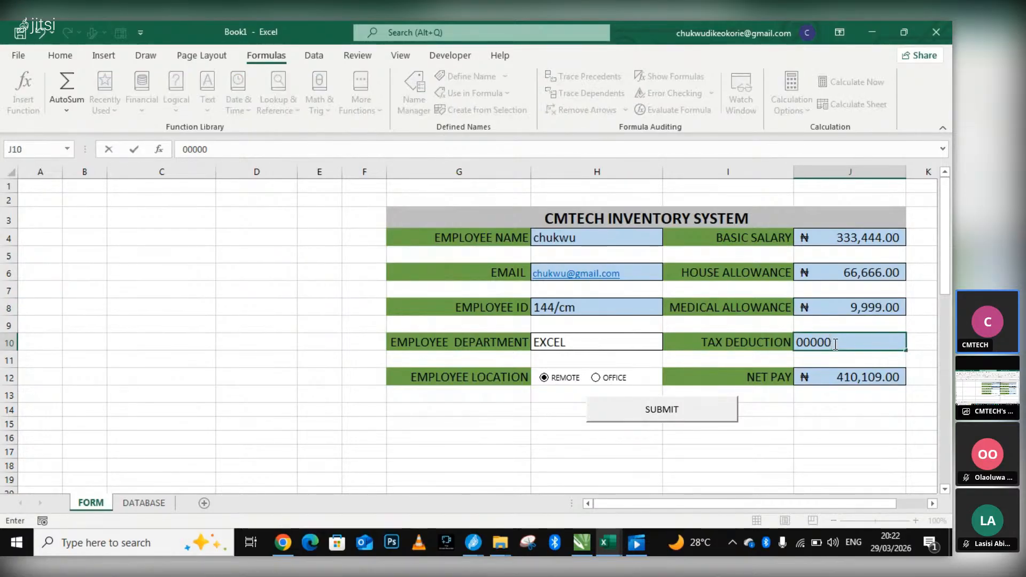
key(BackSpace)
key(BackSpace)
key(BackSpace)
key(BackSpace)
key(BackSpace)
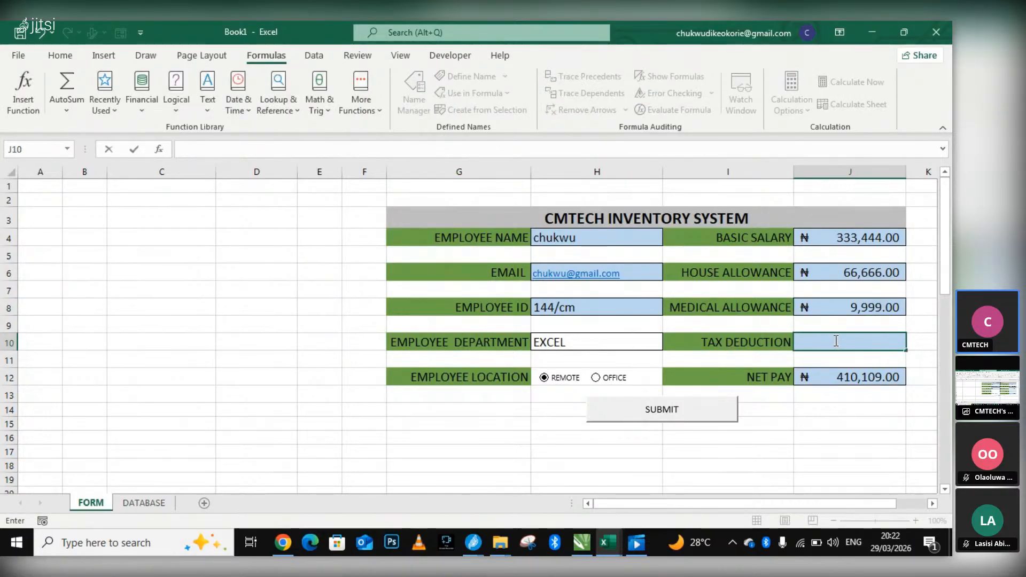
text(88888)
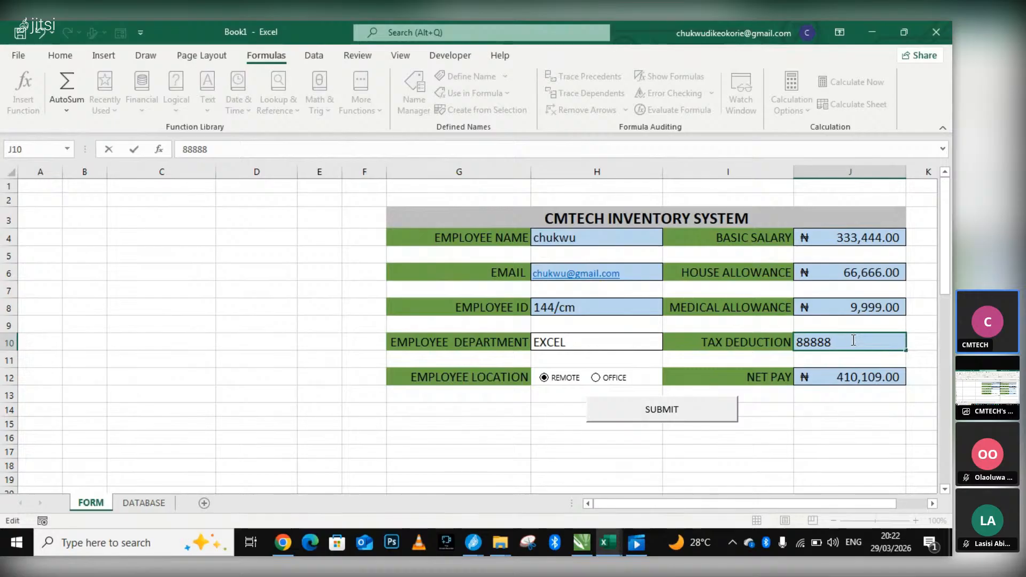
click(861, 321)
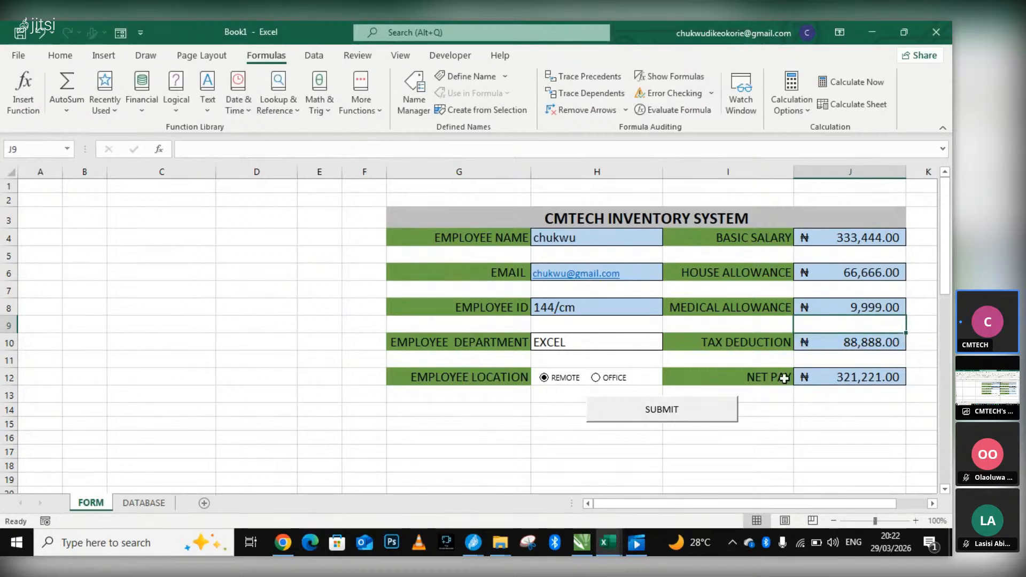
Submit the completed form with its SUBMIT button and check the transferred record on the DATABASE sheet.
click(661, 412)
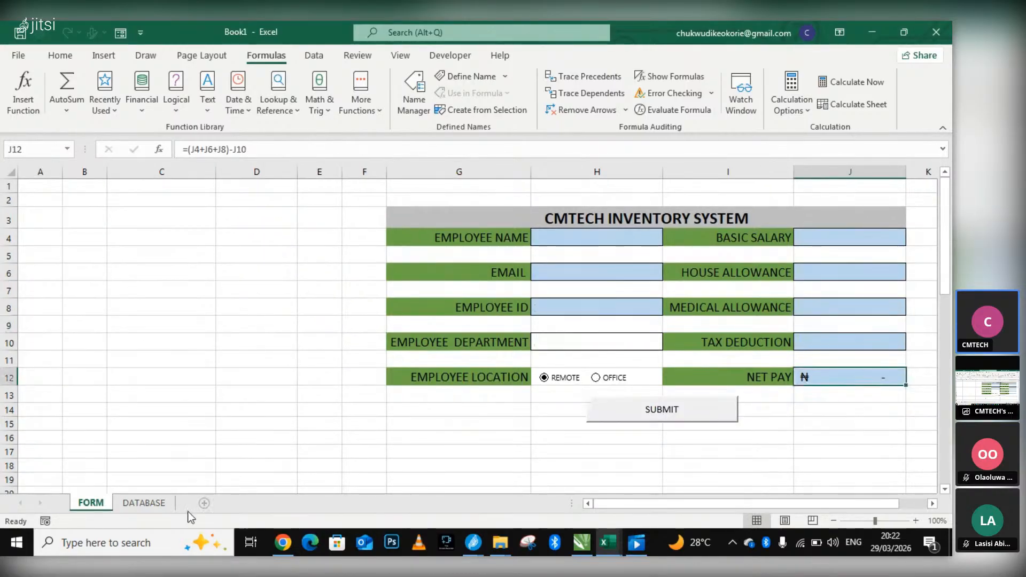
click(144, 503)
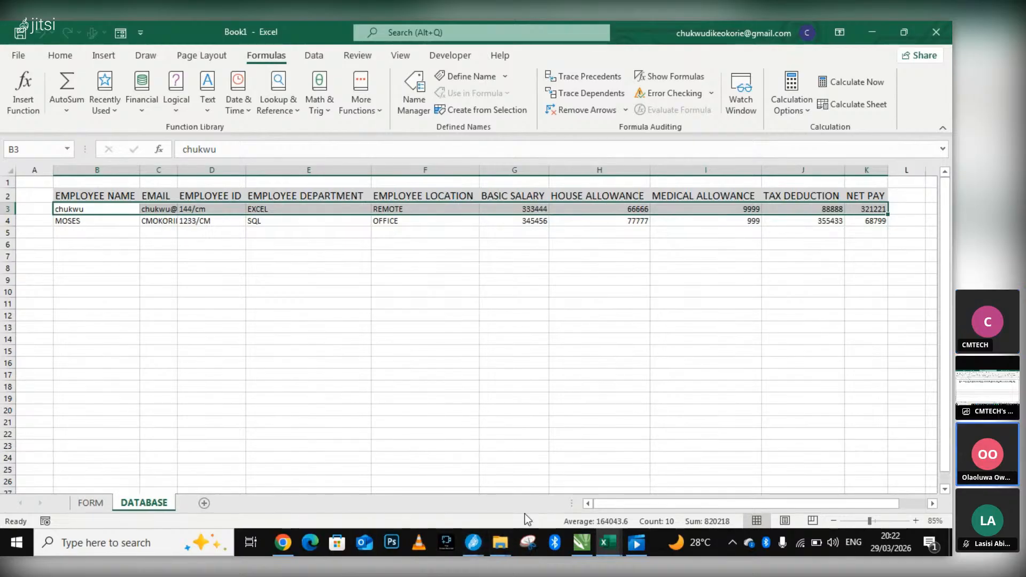
Switch to the Jitsi Meet window to check the call, and return to the Book1 workbook in Excel.
click(284, 542)
click(283, 542)
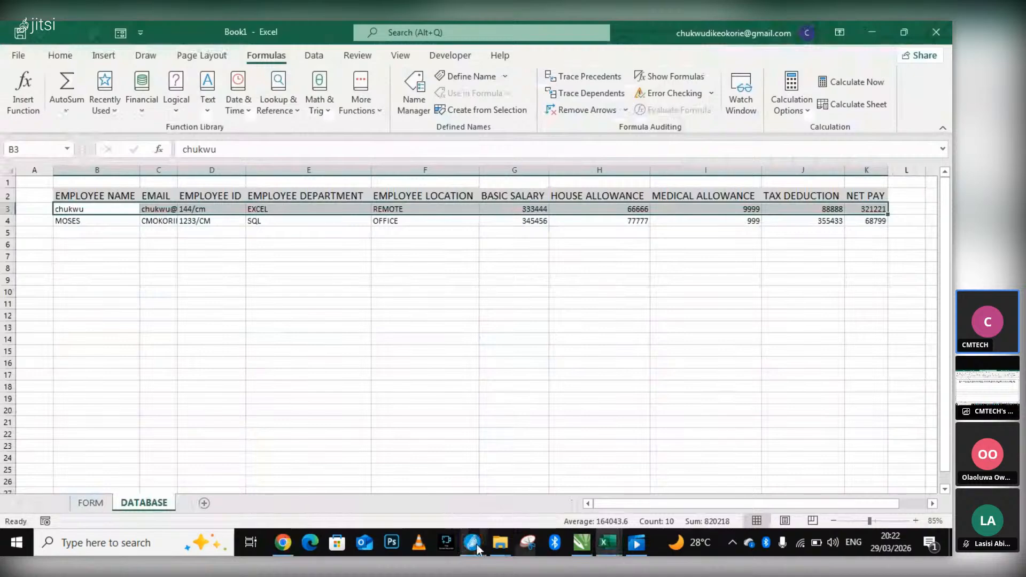
mouse_move(476, 543)
click(405, 499)
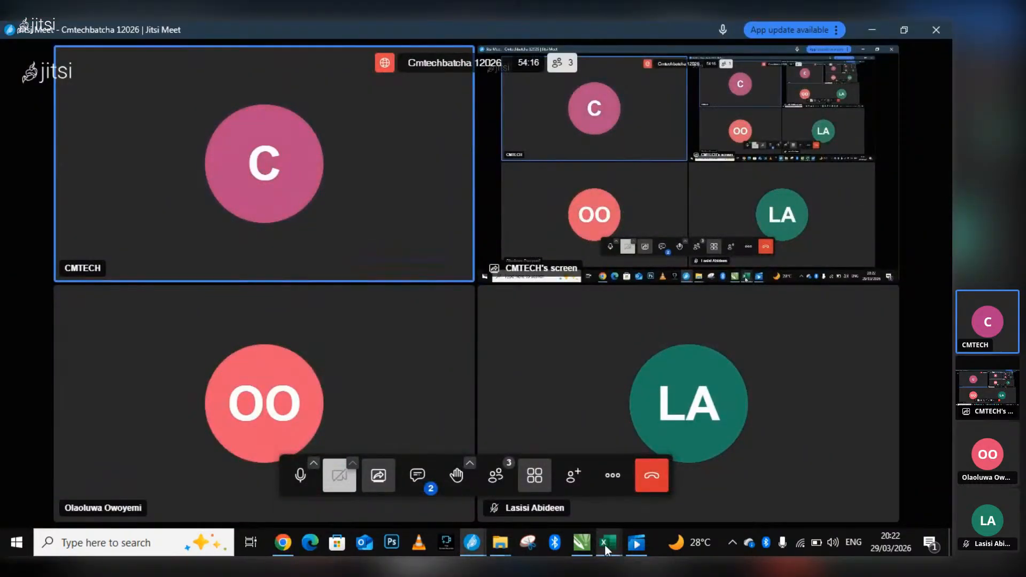
mouse_move(604, 544)
click(684, 495)
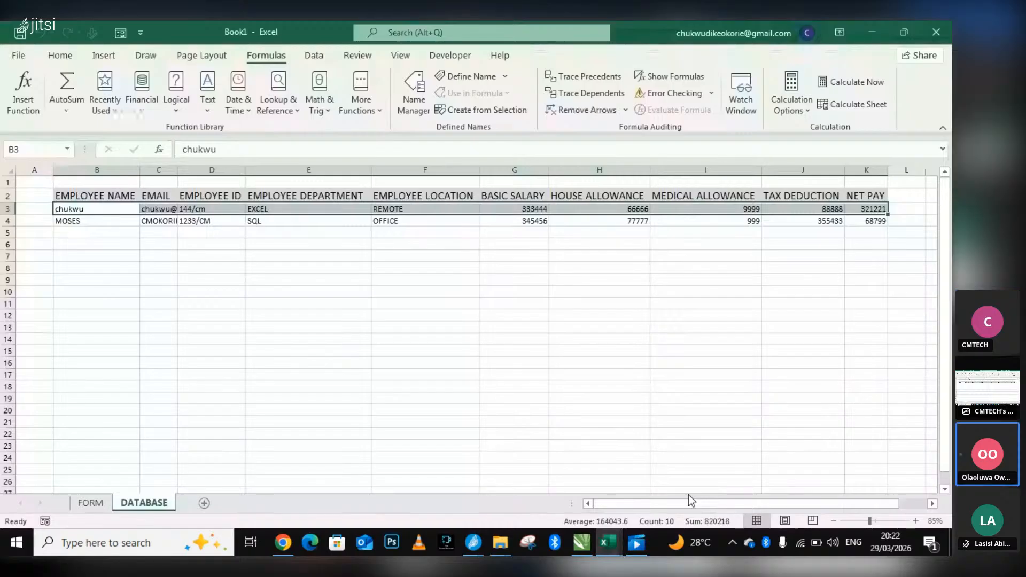
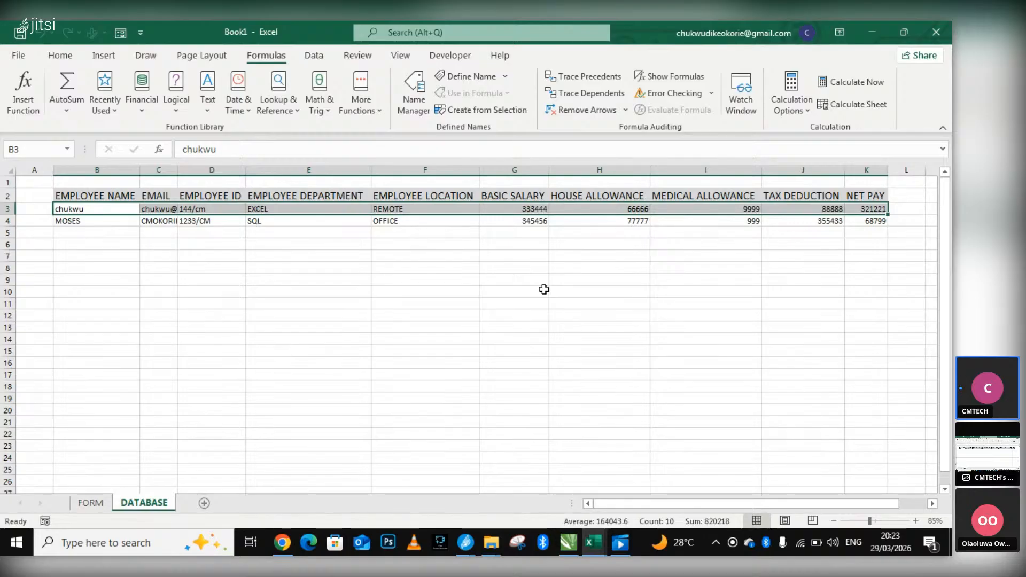
Show the FORM sheet and open the workbook's save prompt, closing it without saving.
click(91, 503)
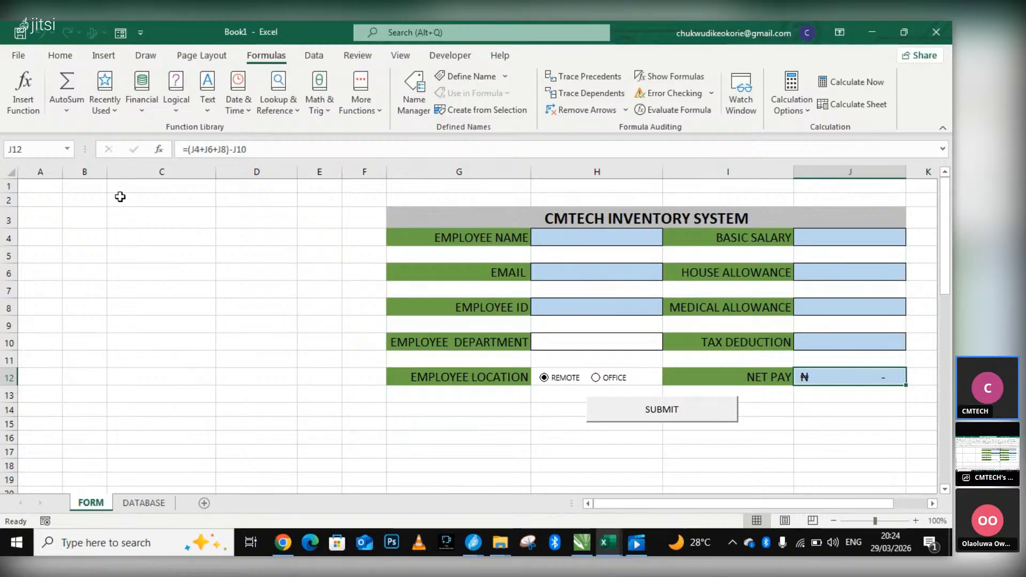
click(20, 33)
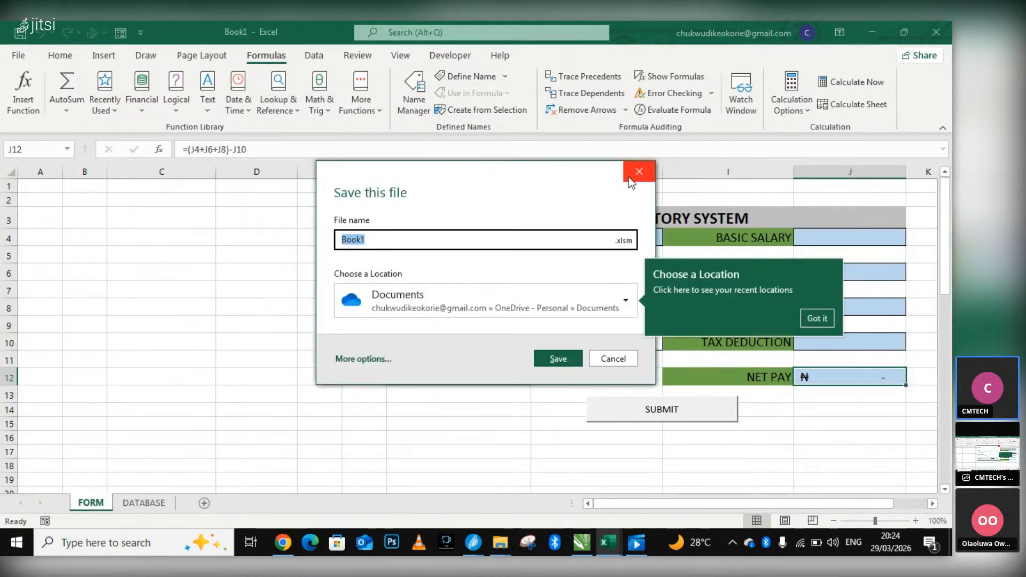
click(649, 173)
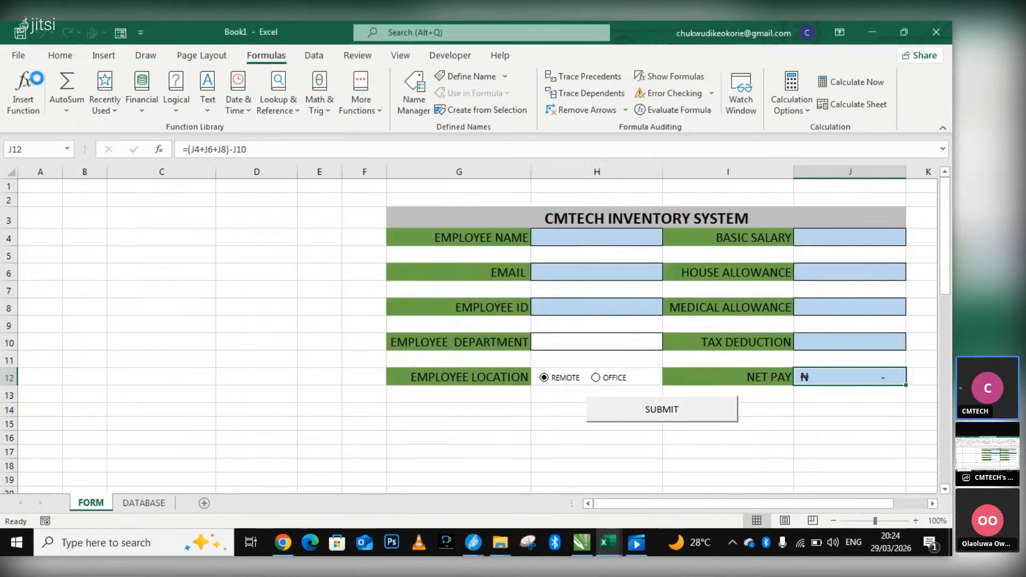
Examine the save locations and file types offered when saving a copy of the workbook, and return to the sheet without saving.
click(22, 56)
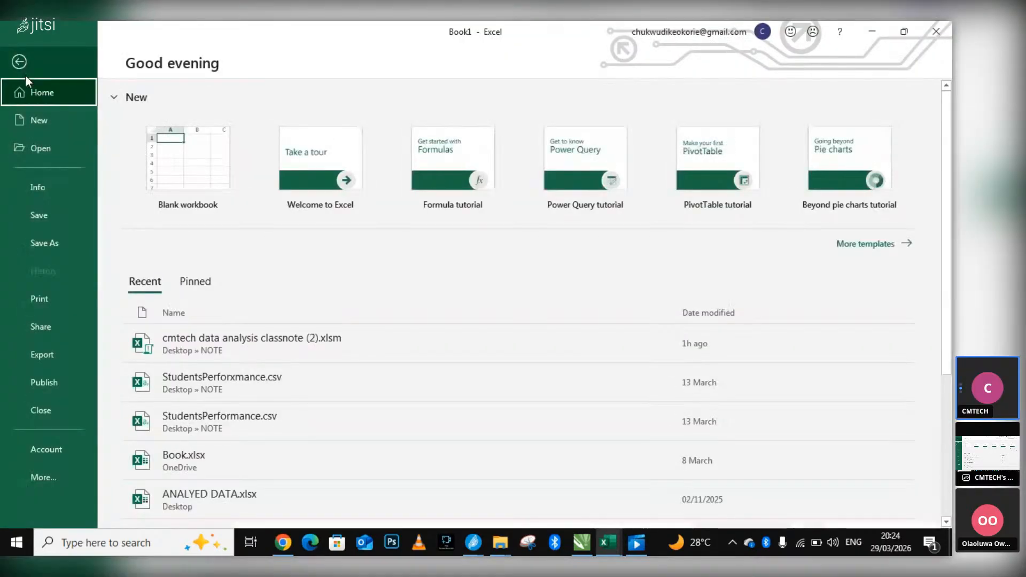
click(44, 241)
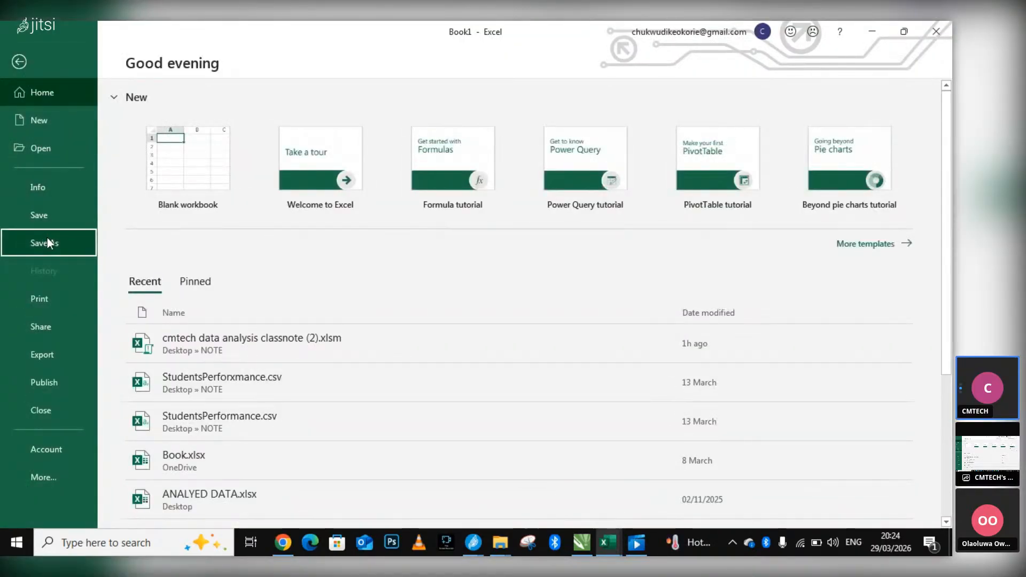
scroll(535, 367, down, 1)
scroll(600, 399, down, 1)
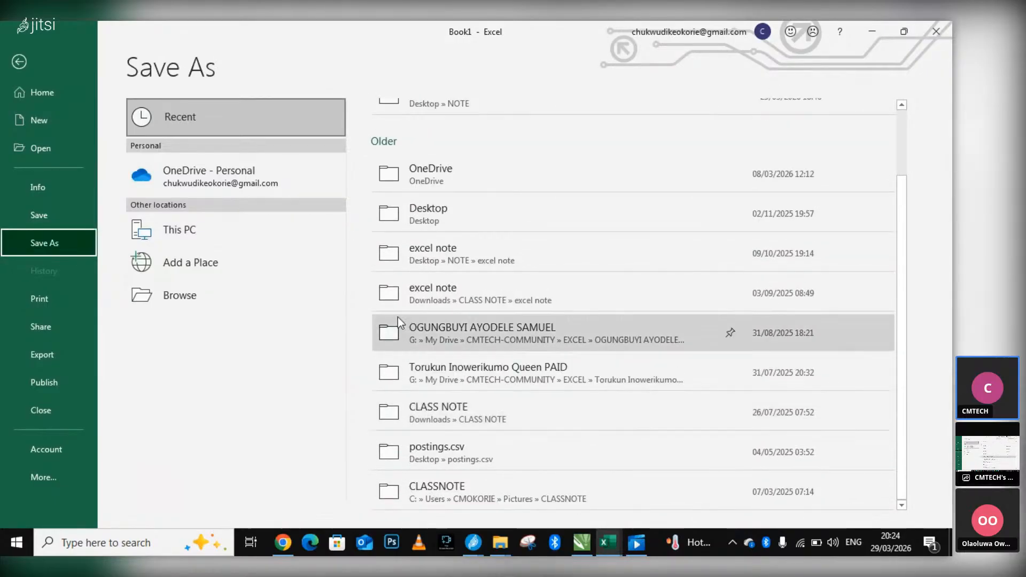
click(187, 296)
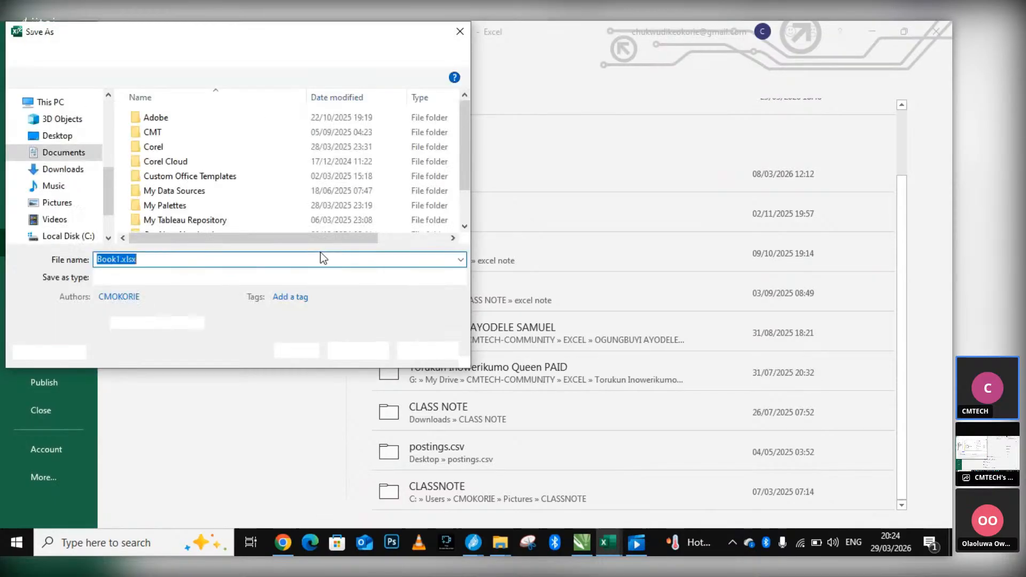
click(187, 278)
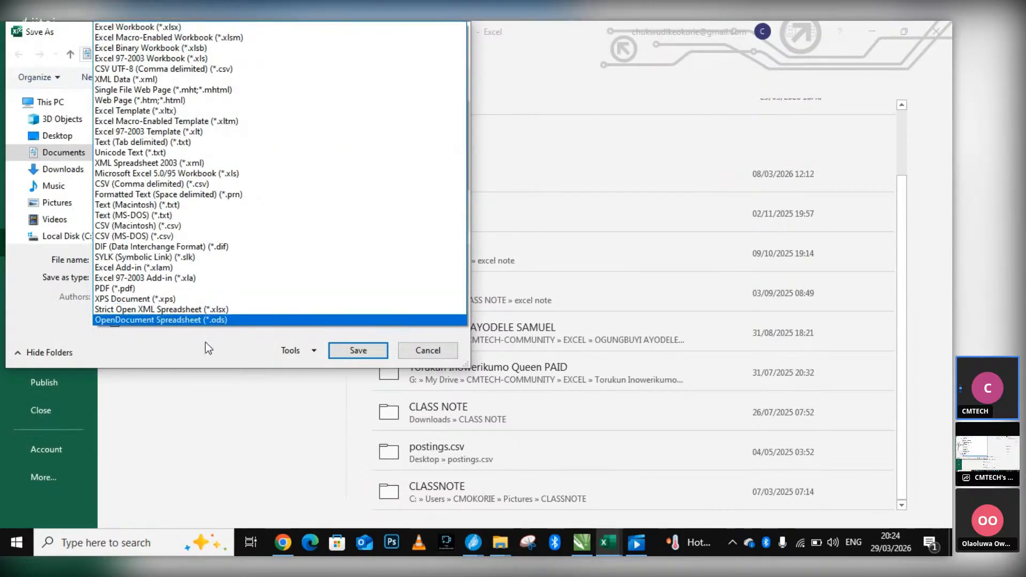
click(206, 342)
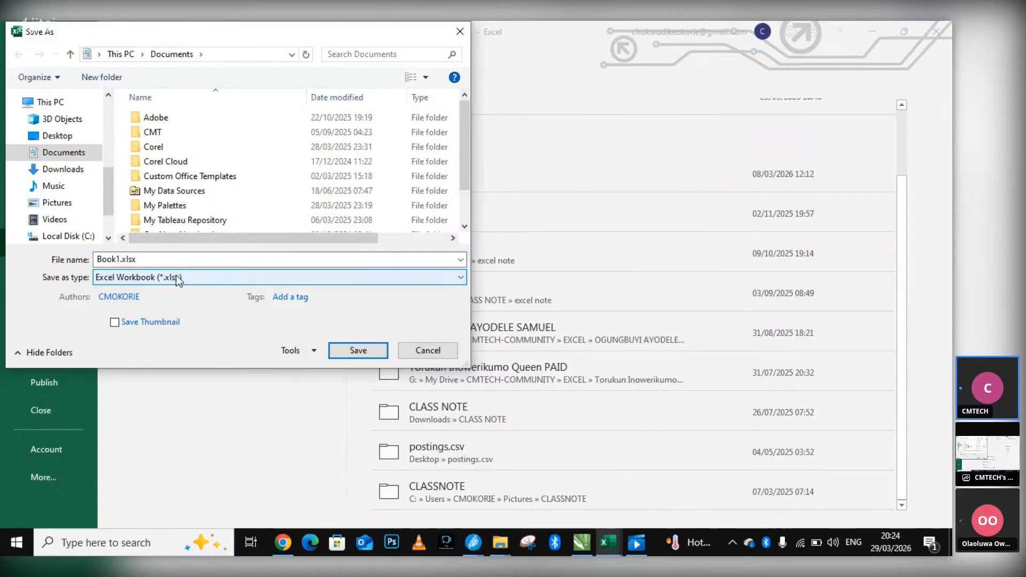
click(200, 279)
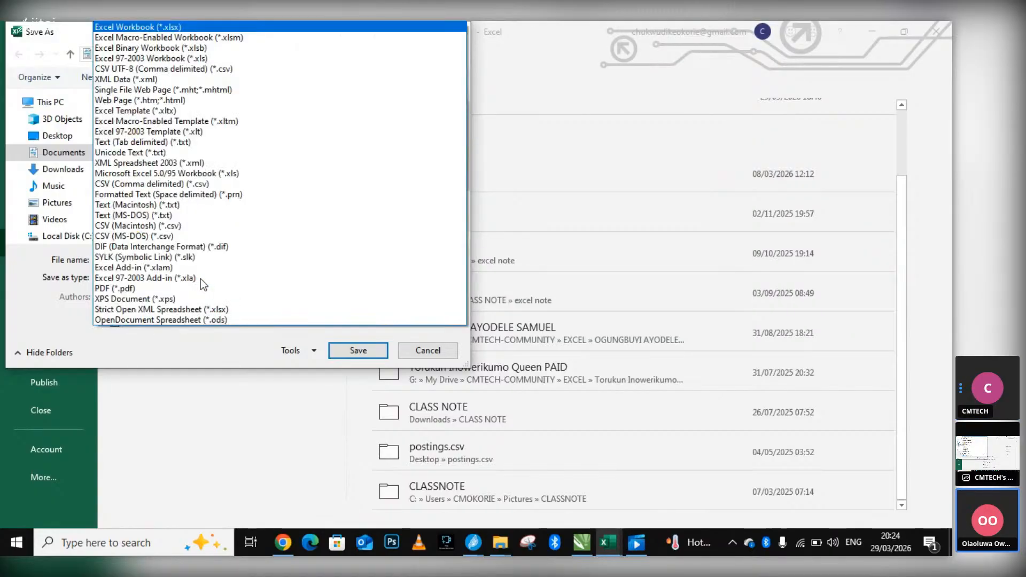
click(171, 351)
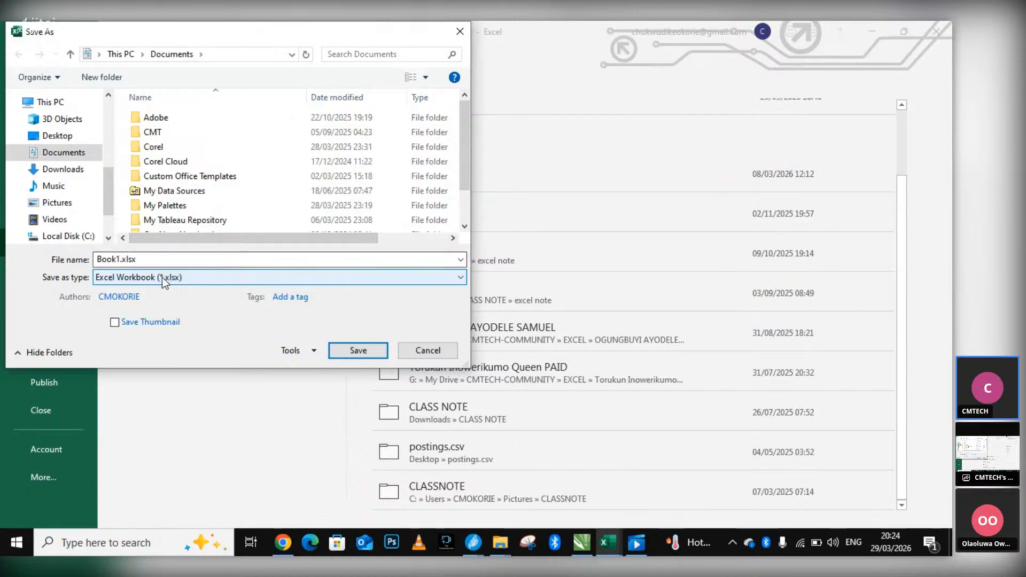
click(211, 278)
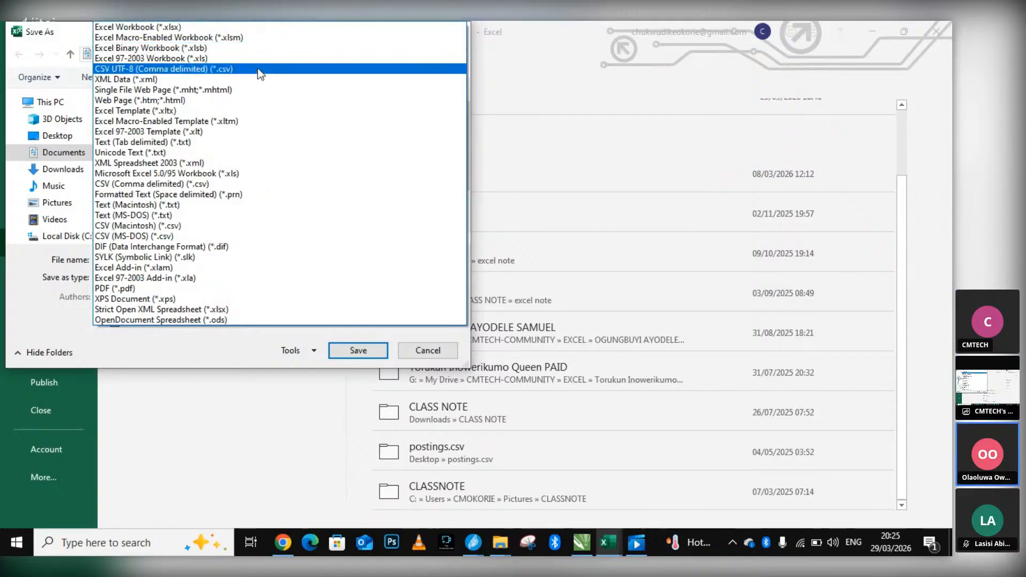
click(432, 350)
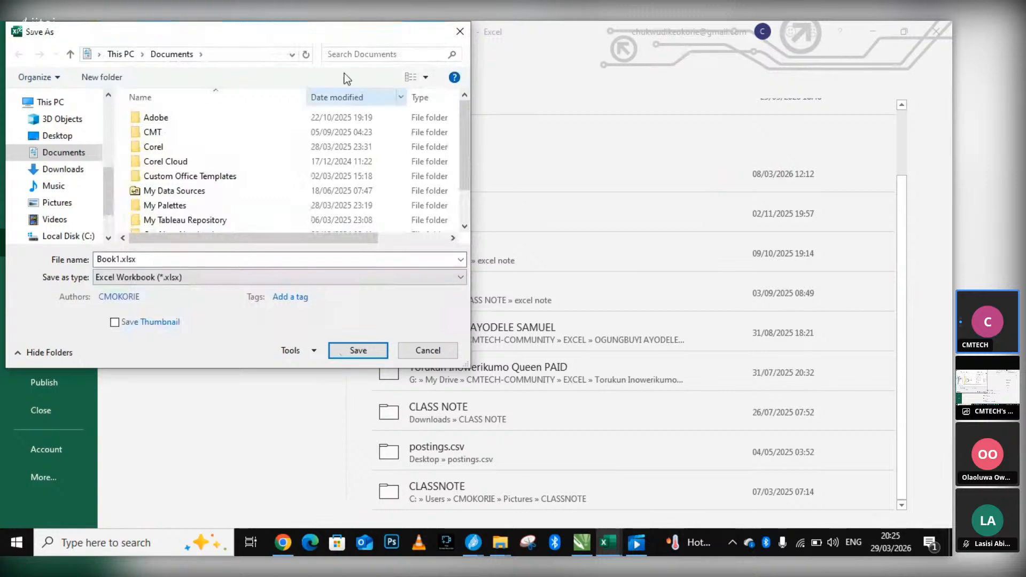
click(465, 31)
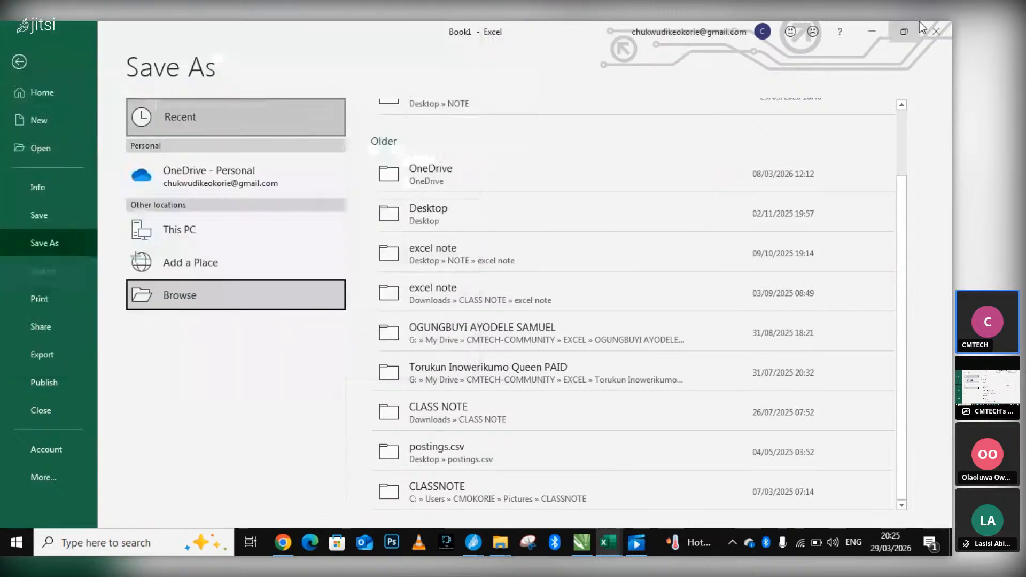
click(20, 78)
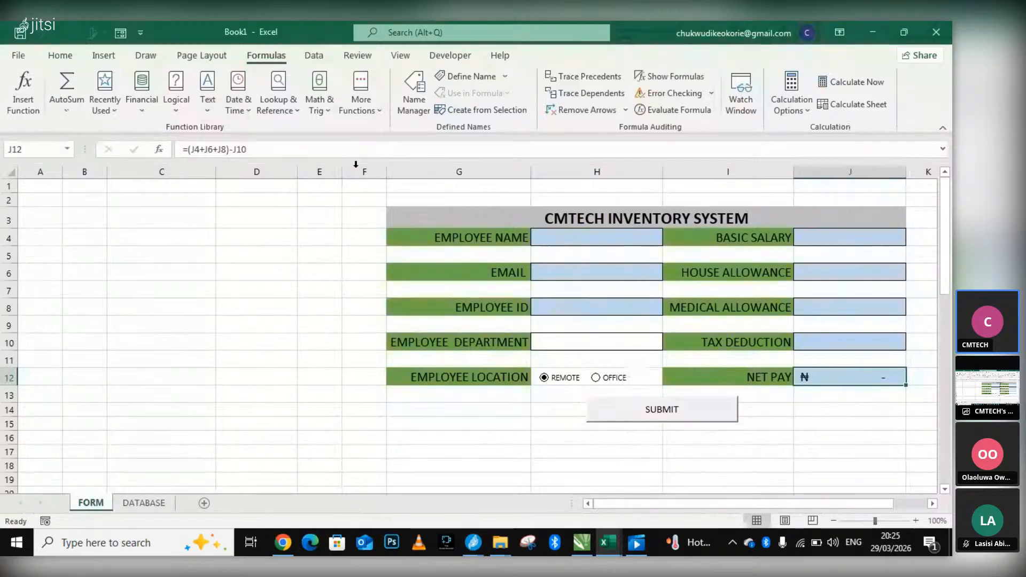
Check the employee records on the DATABASE sheet and return to the FORM sheet.
mouse_move(472, 542)
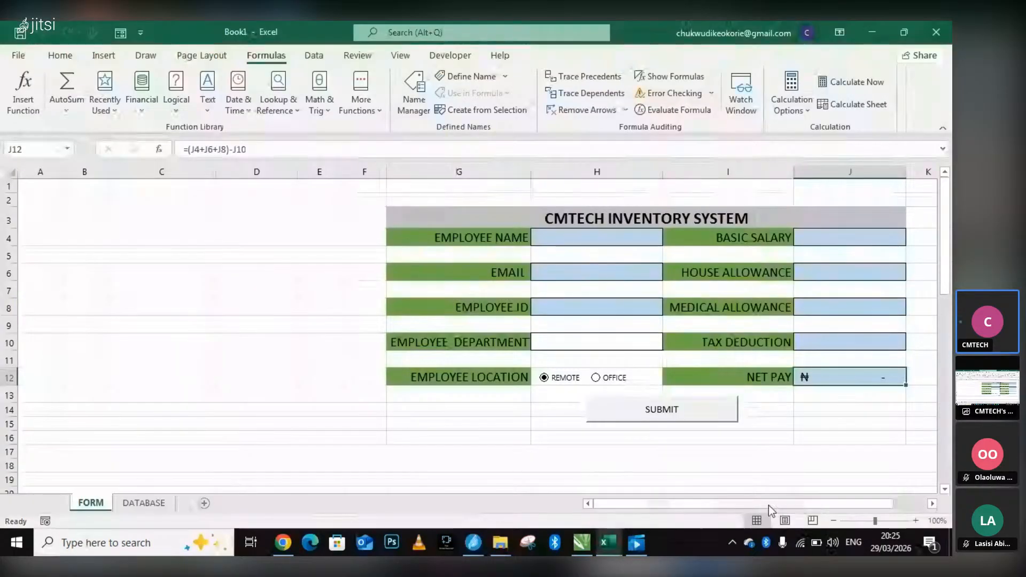
drag(768, 505, 869, 503)
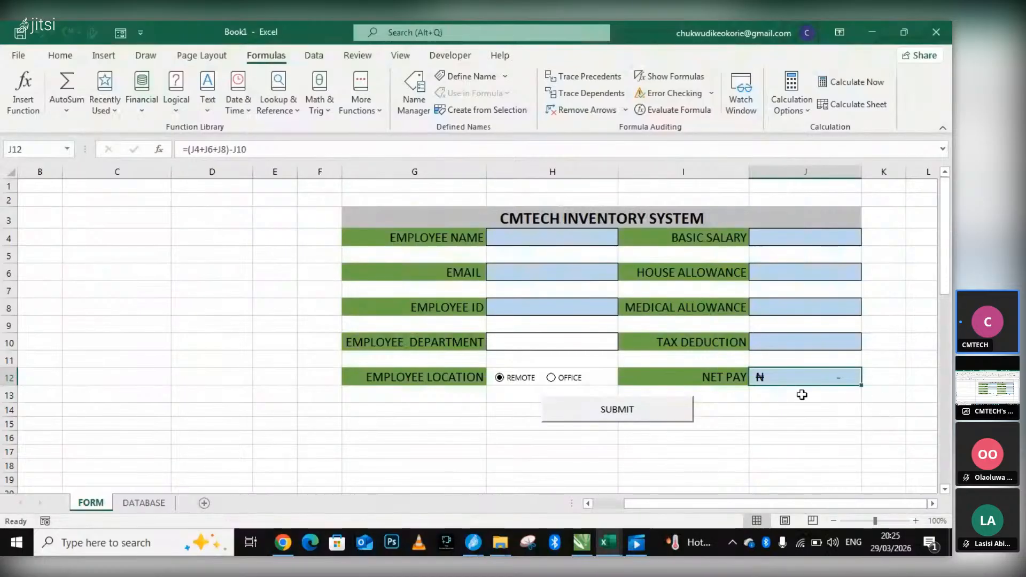
click(160, 503)
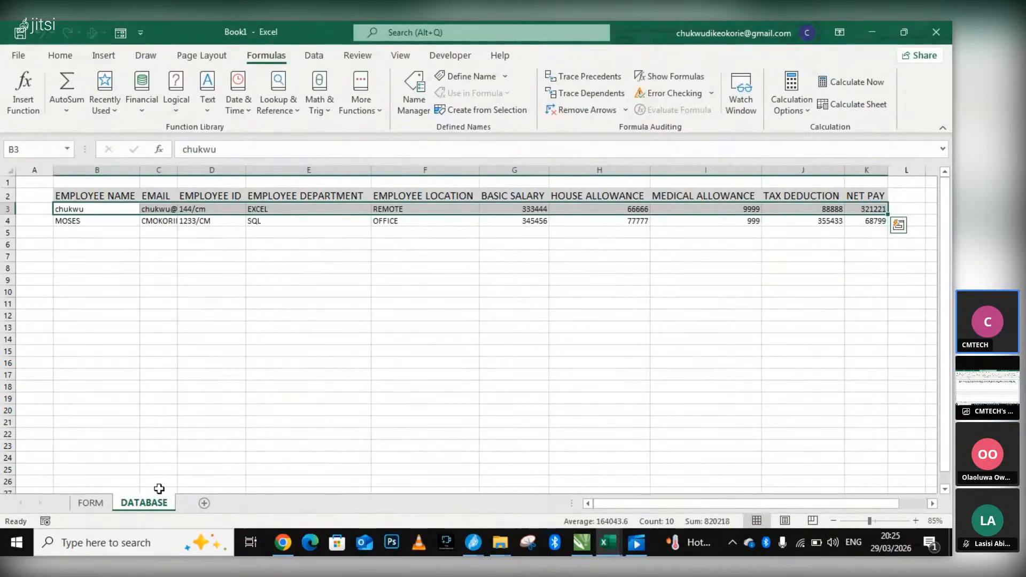
click(91, 503)
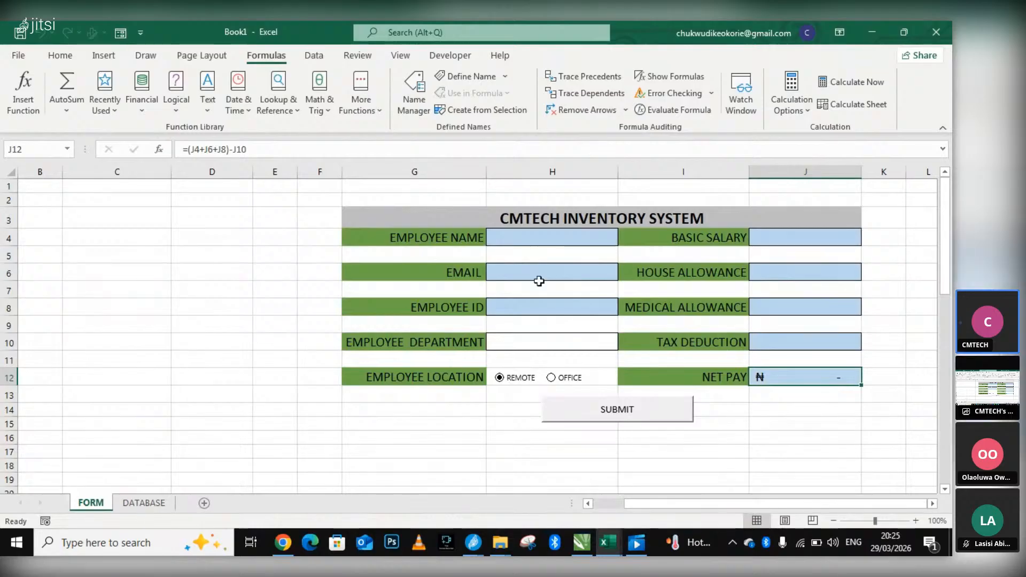
Enter the employee's name in the EMPLOYEE NAME field of the form.
click(540, 237)
double_click(539, 238)
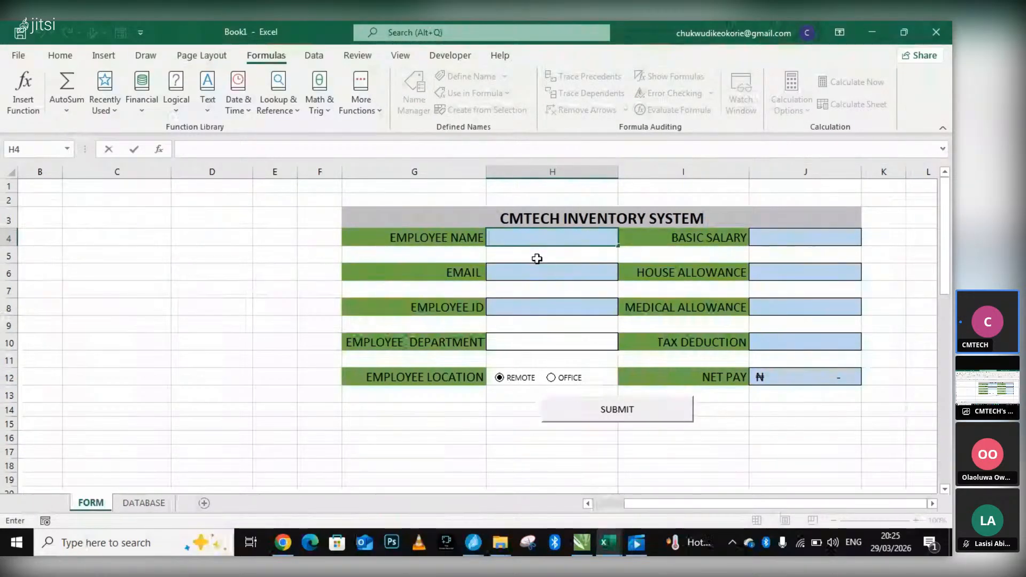
text(owoyem)
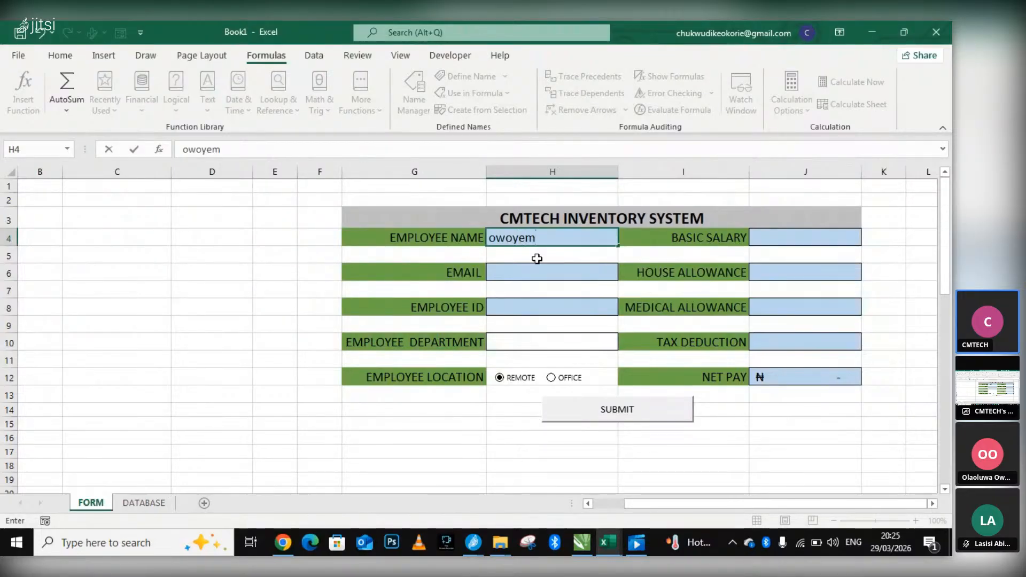
text(i)
key(Return)
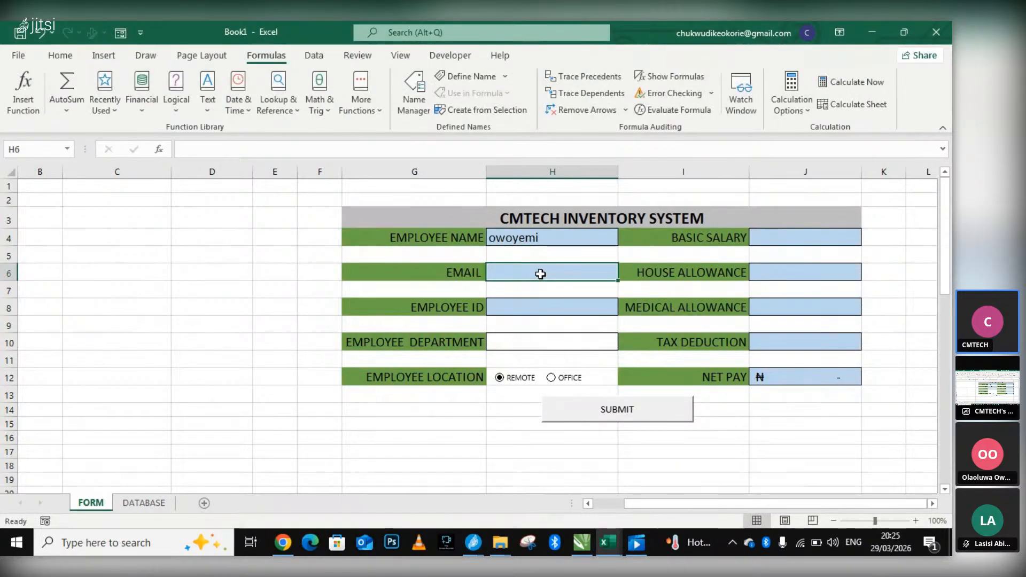
Copy the employee's name into the EMAIL field and extend it into a Gmail address.
click(551, 238)
double_click(550, 238)
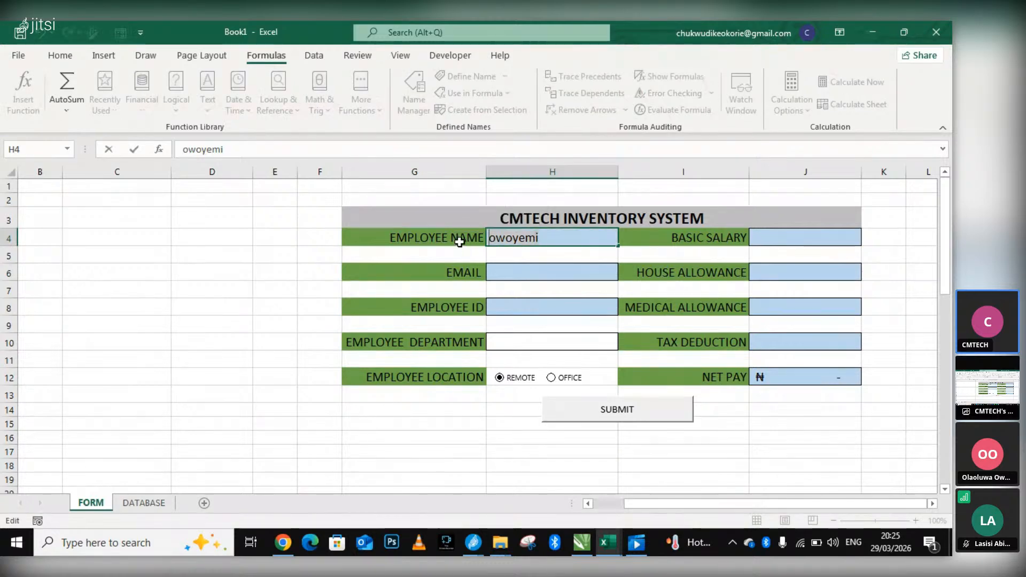
double_click(510, 268)
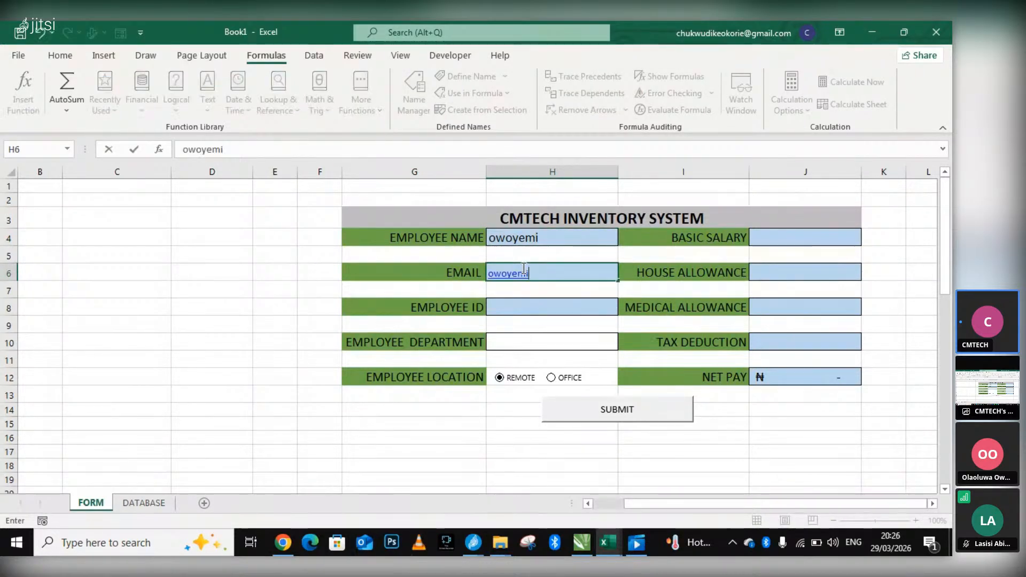
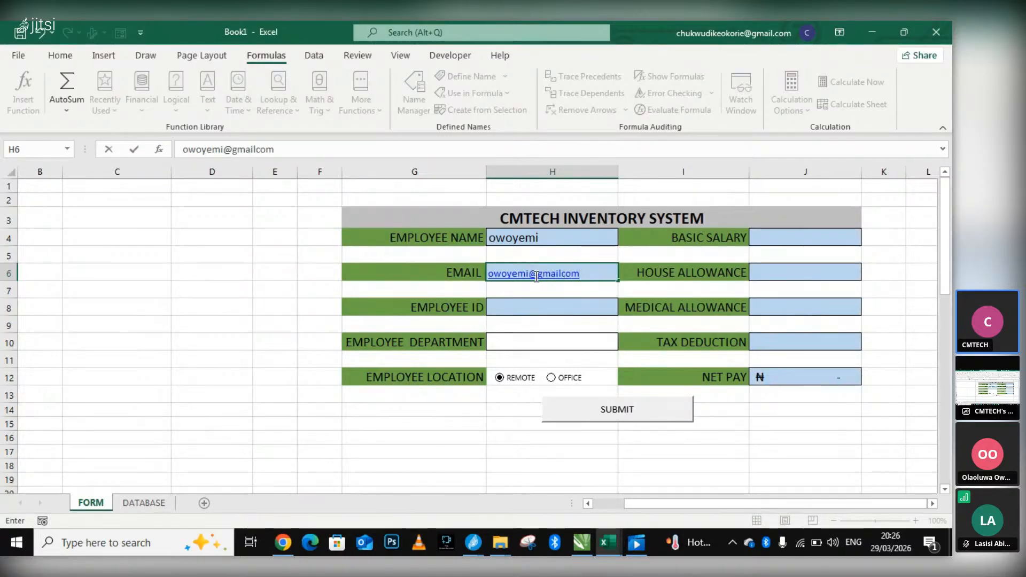
Correct the address in the EMAIL field by inserting the missing dot before "com".
key(Left)
key(Left)
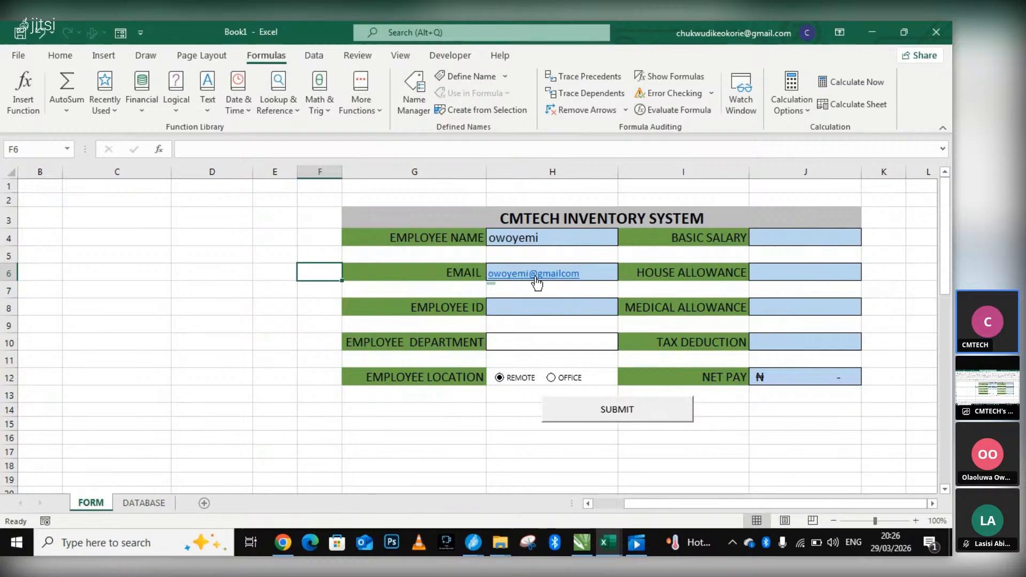
click(580, 276)
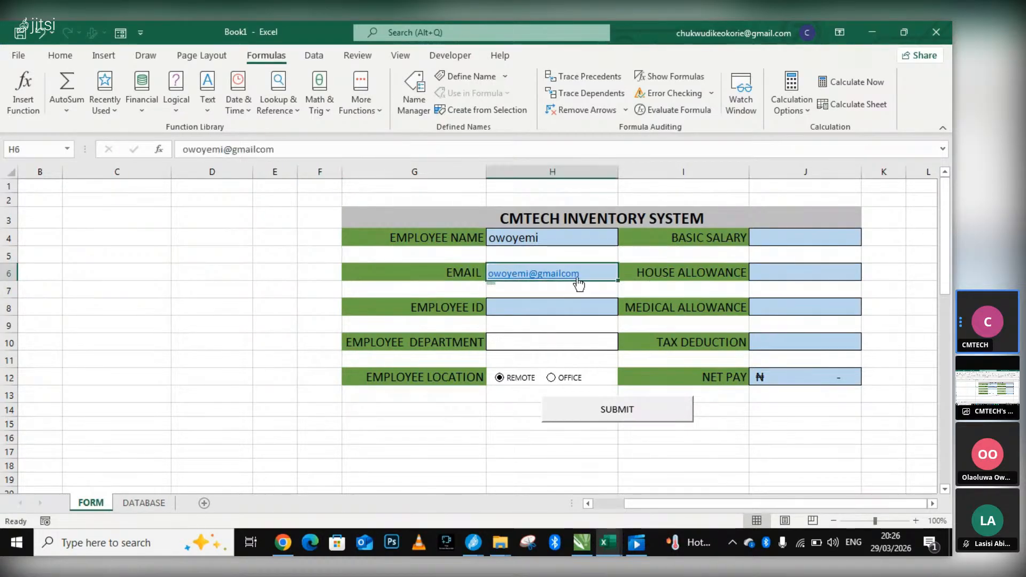
double_click(571, 274)
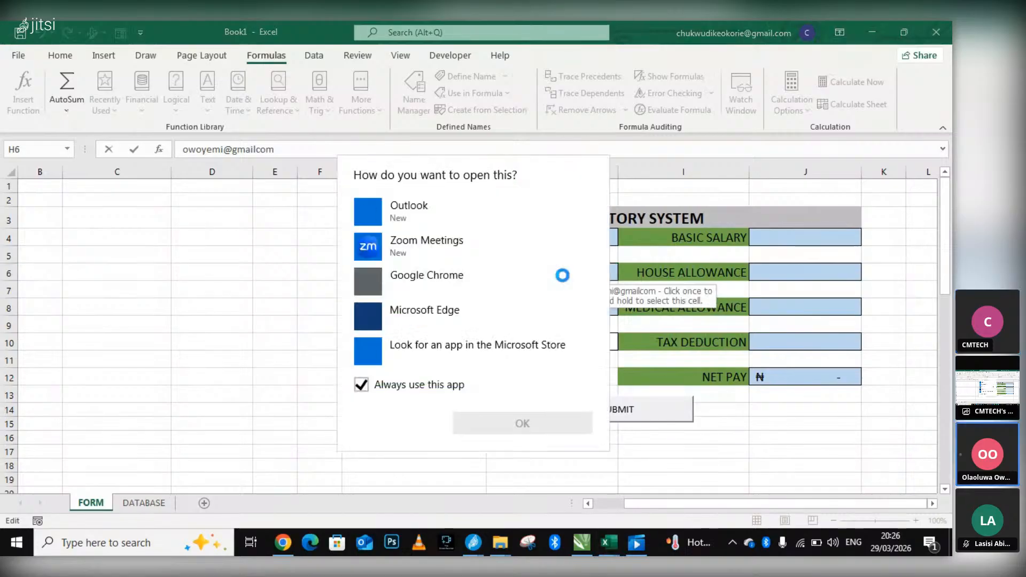
click(659, 289)
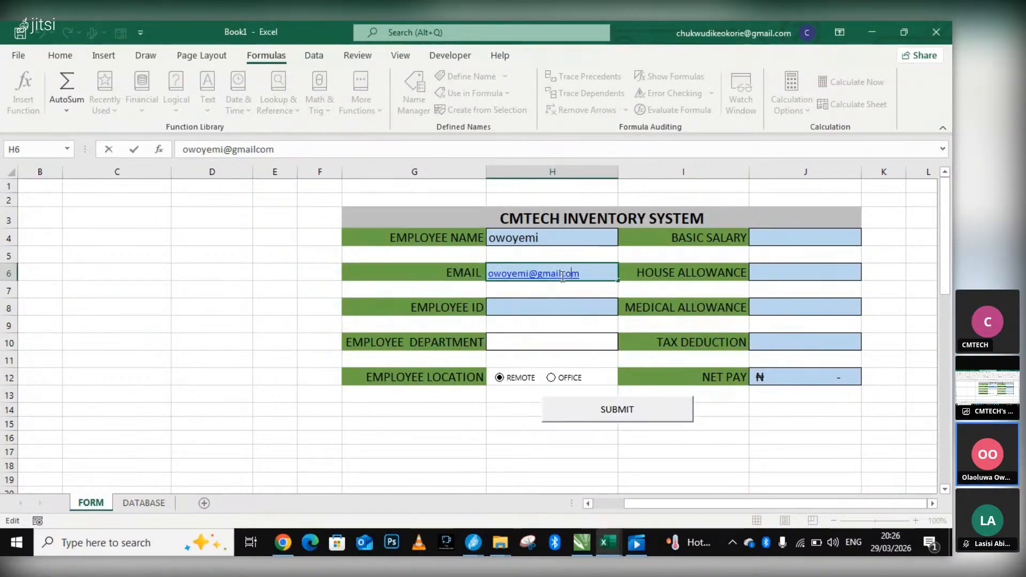
text(.)
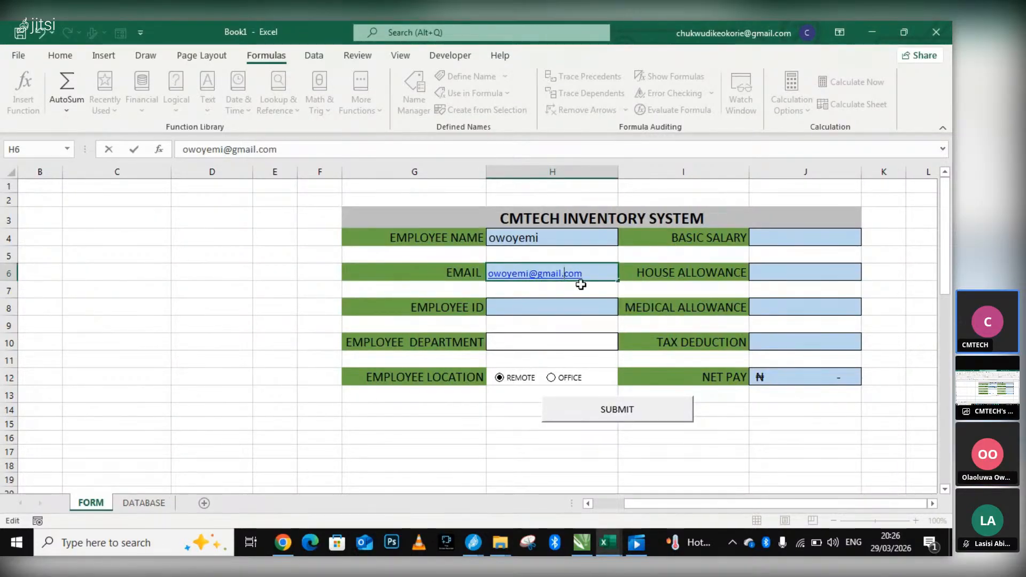
Enter the employee's ID number with the "/cm" suffix in the EMPLOYEE ID field.
click(537, 311)
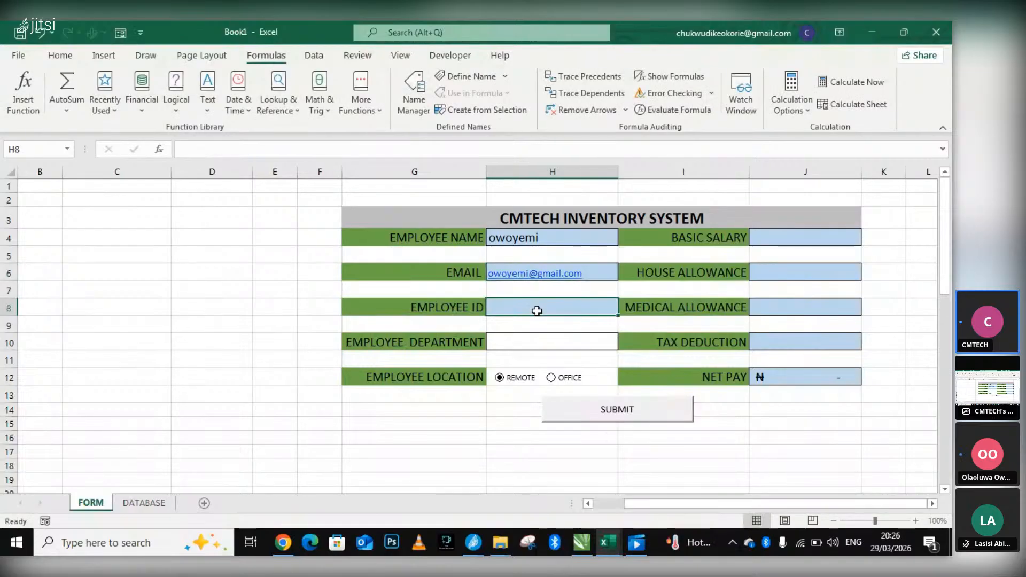
text(cm)
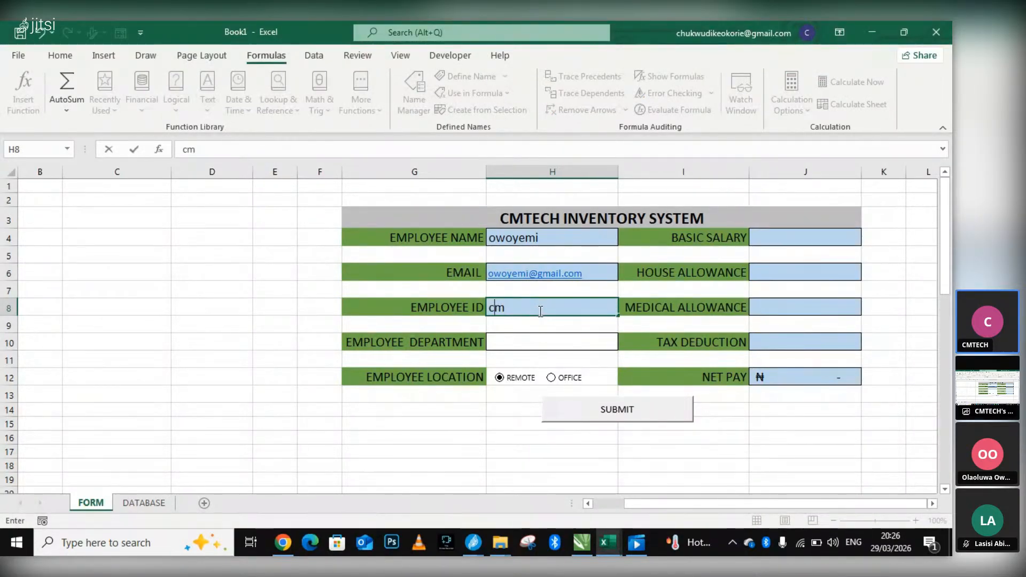
key(BackSpace)
key(BackSpace)
text(6738/)
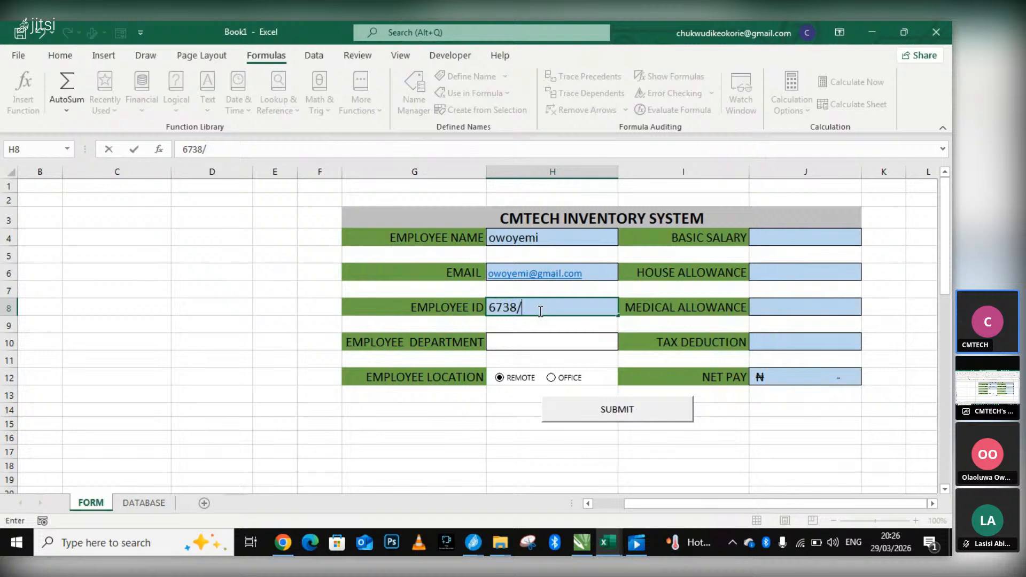
text(cm)
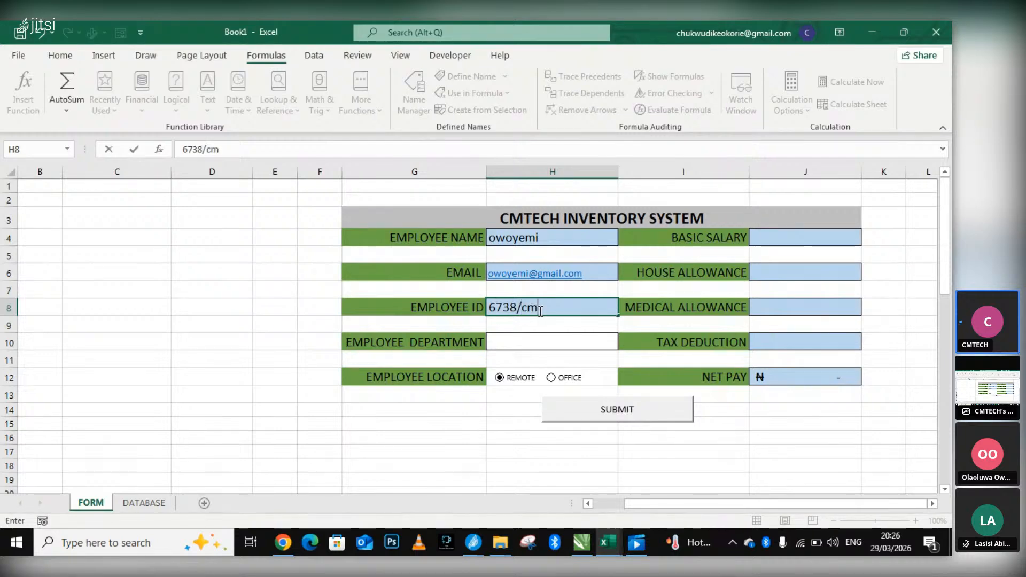
Choose SOCIAL MEDIA as the employee department and set the employee location to OFFICE.
click(524, 337)
click(624, 343)
click(514, 382)
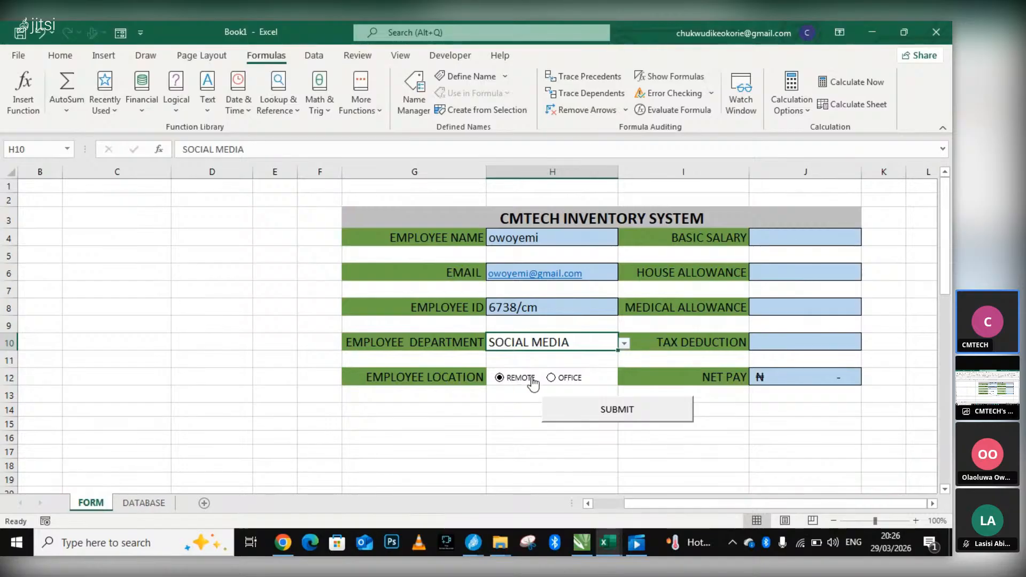
click(566, 378)
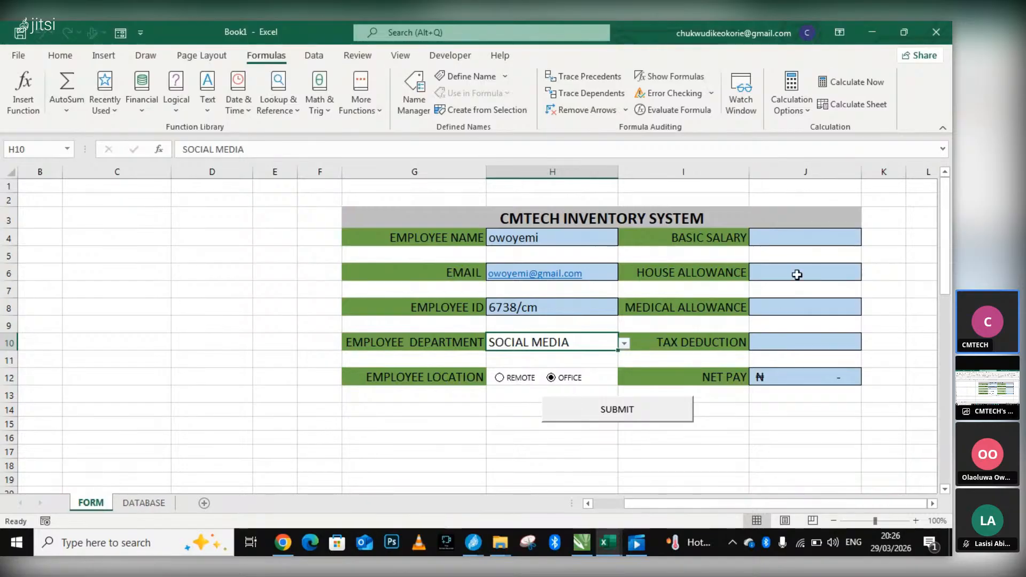
Enter a basic salary of 799 and a house allowance of 8888 in the form.
click(801, 231)
text(799)
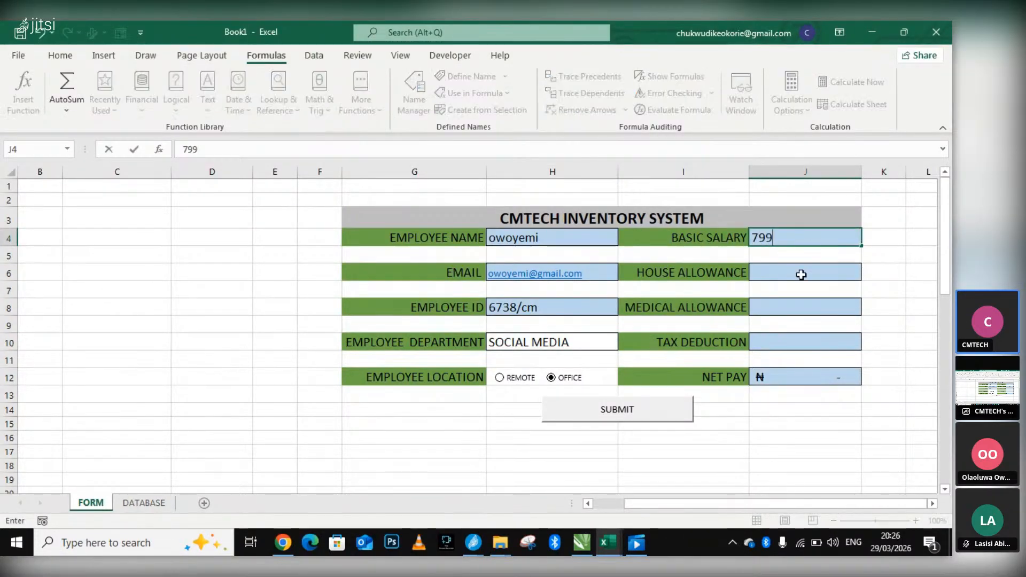
click(801, 275)
text(----)
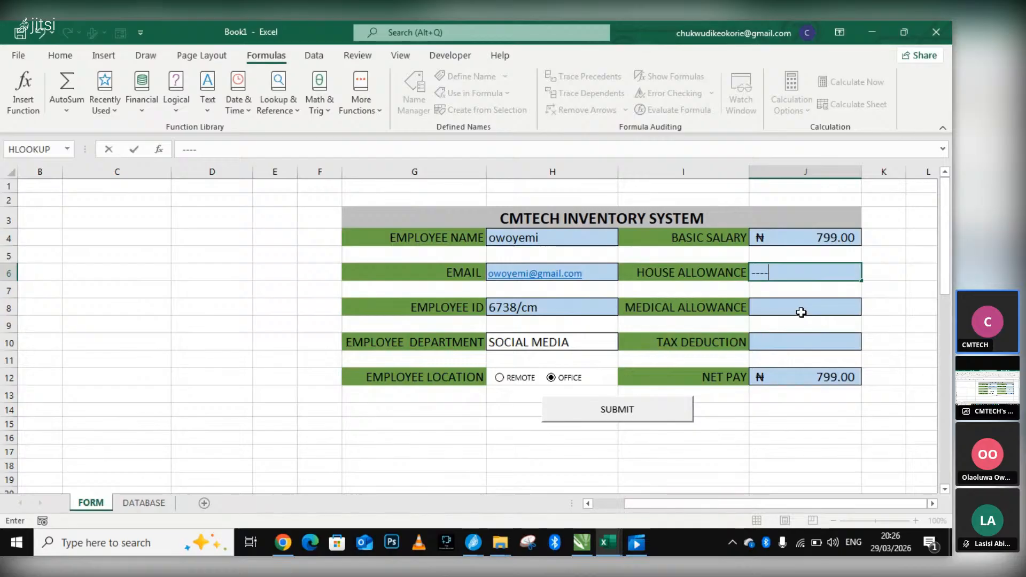
key(BackSpace)
key(BackSpace)
key(BackSpace)
key(BackSpace)
text(8888)
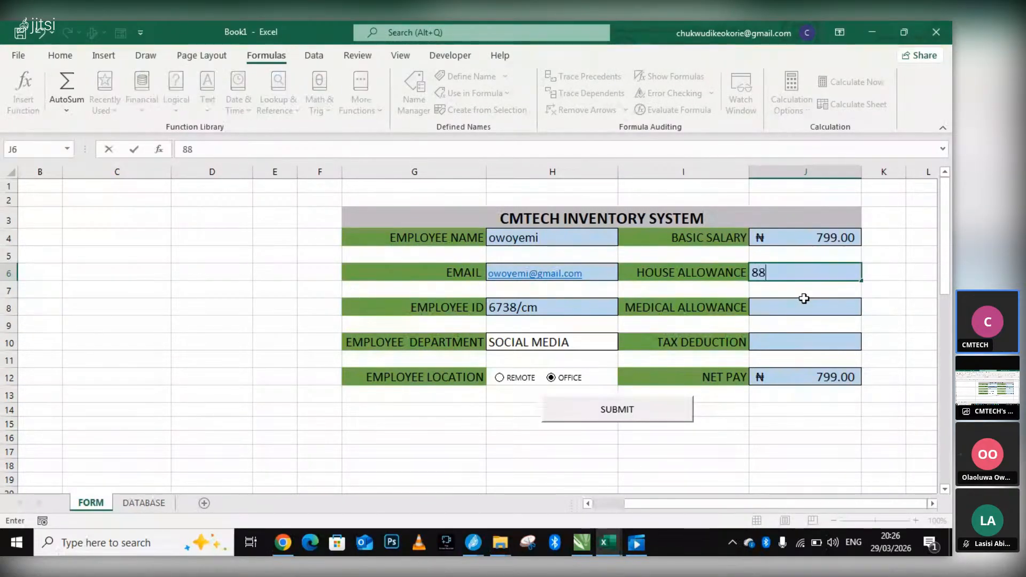
Enter a medical allowance of 6666 and a tax deduction of 88884 in the form.
click(792, 315)
text(6666)
click(795, 344)
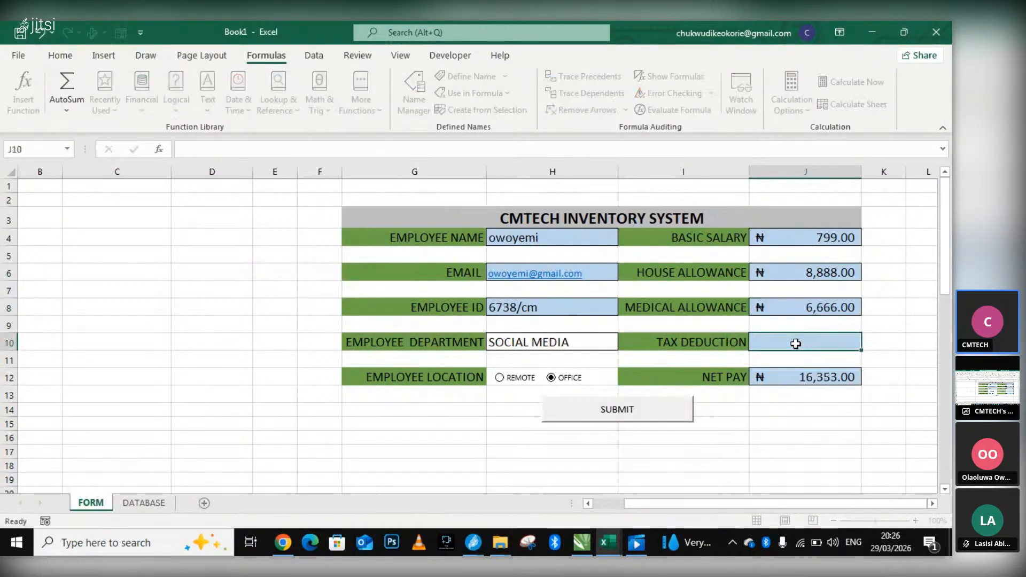
text(88884)
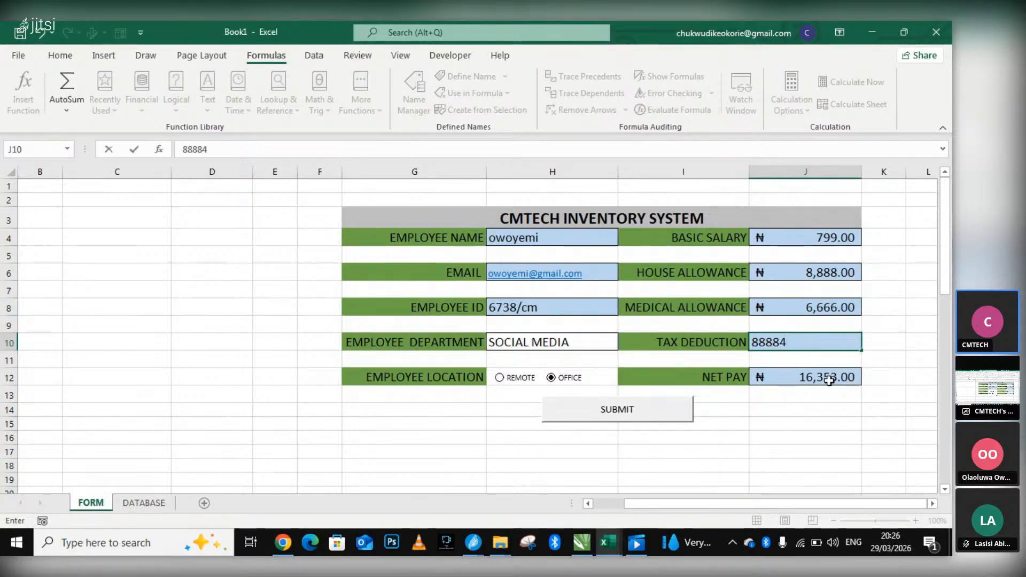
click(828, 380)
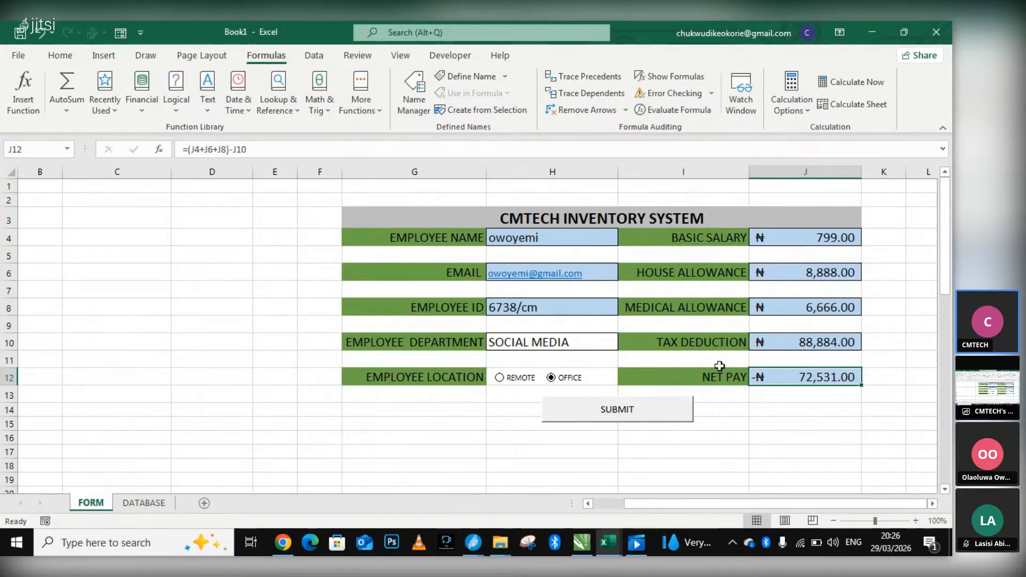
Submit the completed employee form and open the DATABASE sheet to check the new record.
click(623, 412)
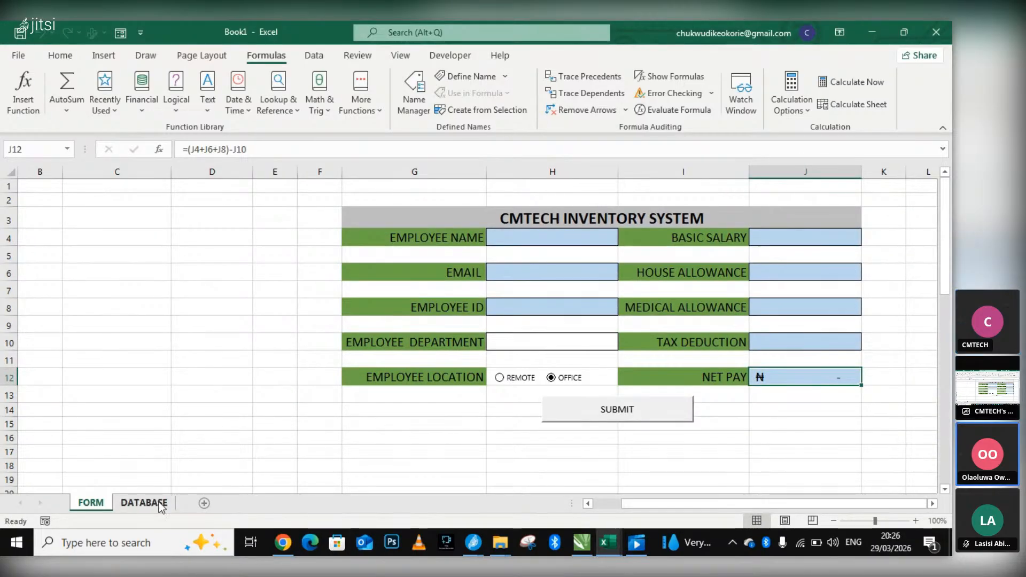
click(159, 503)
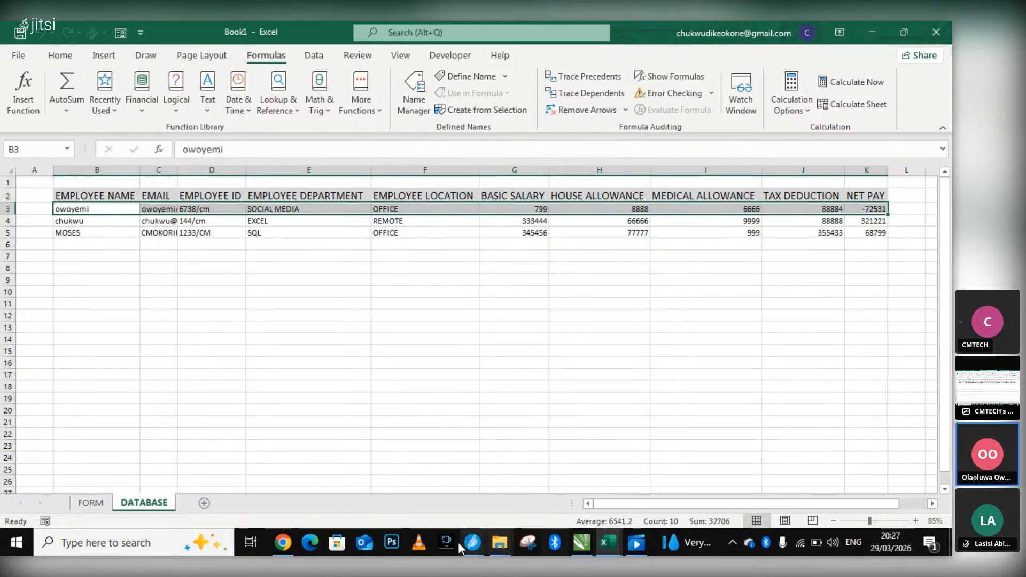
click(290, 542)
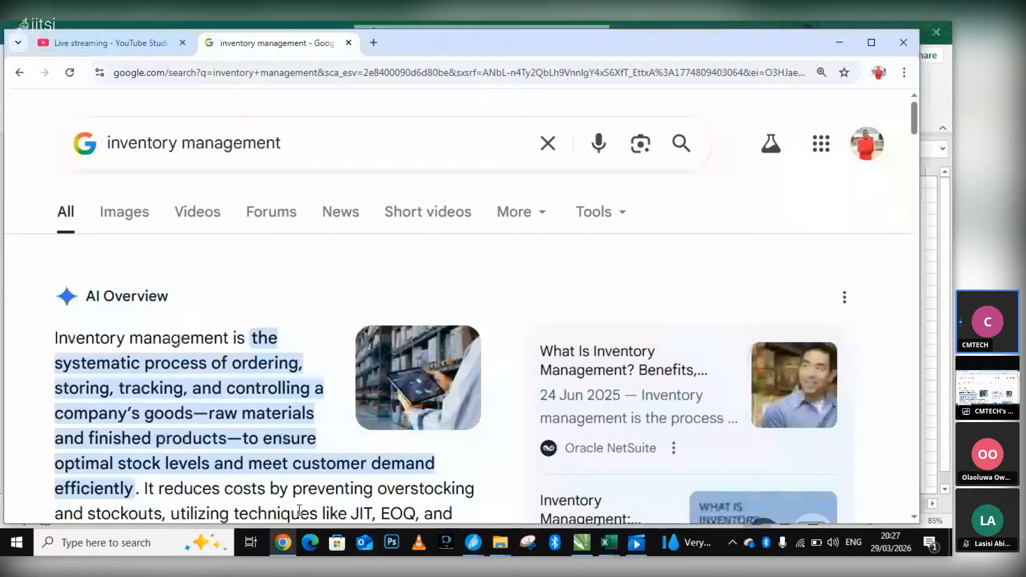
click(289, 541)
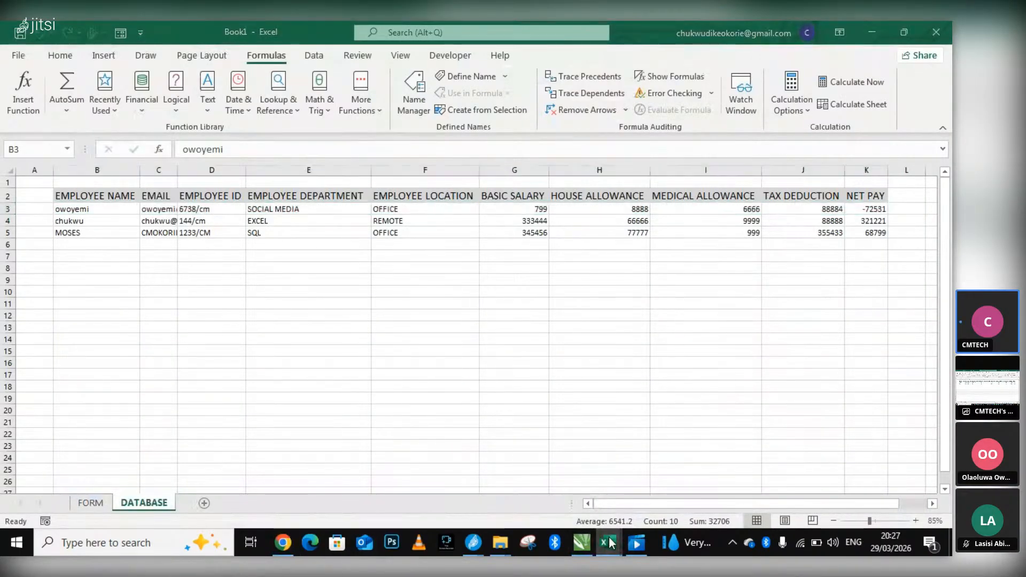
mouse_move(609, 541)
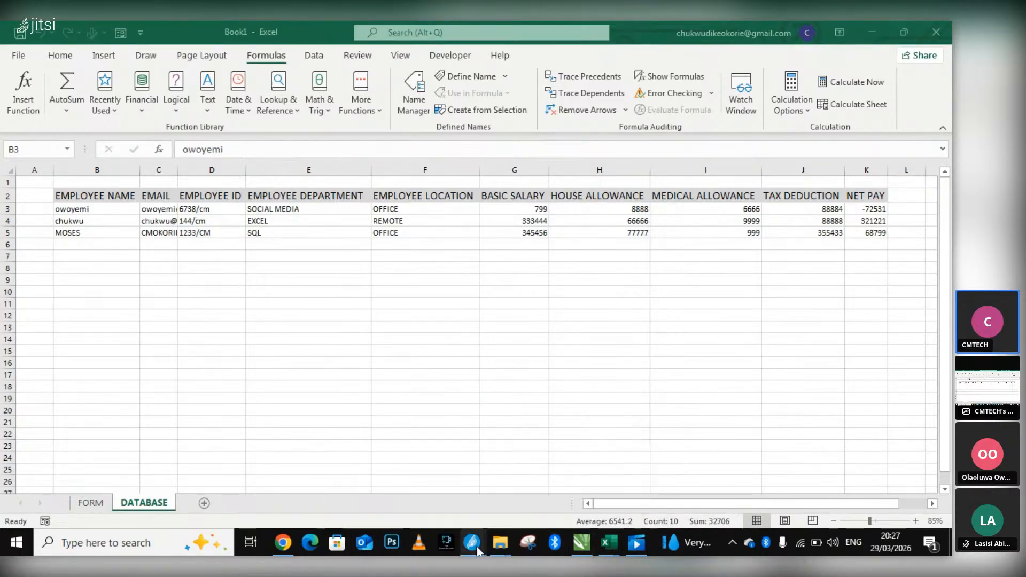
Check the Jitsi Meet meeting window and return to the FORM sheet of the Book1 workbook.
click(436, 474)
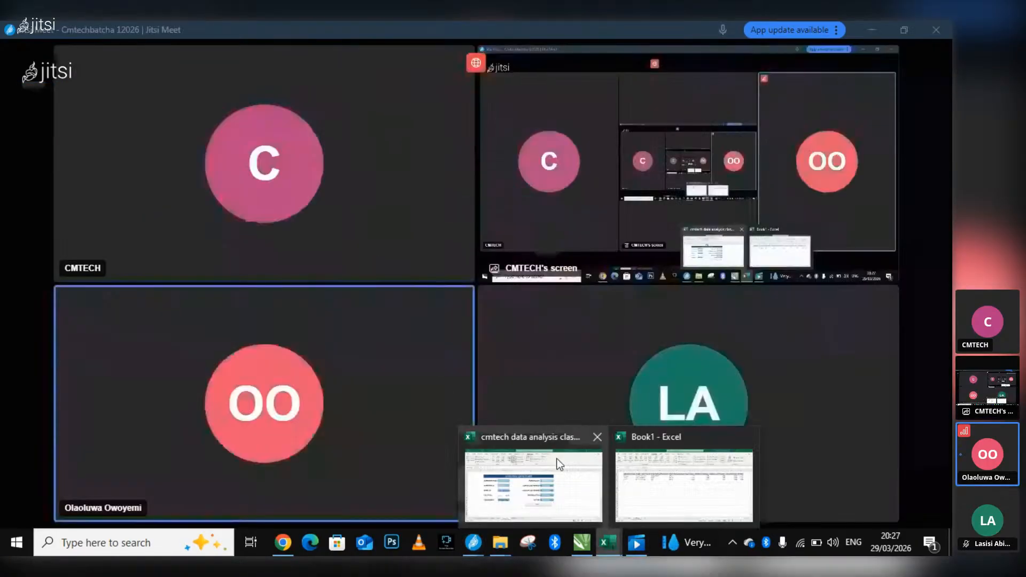
click(672, 468)
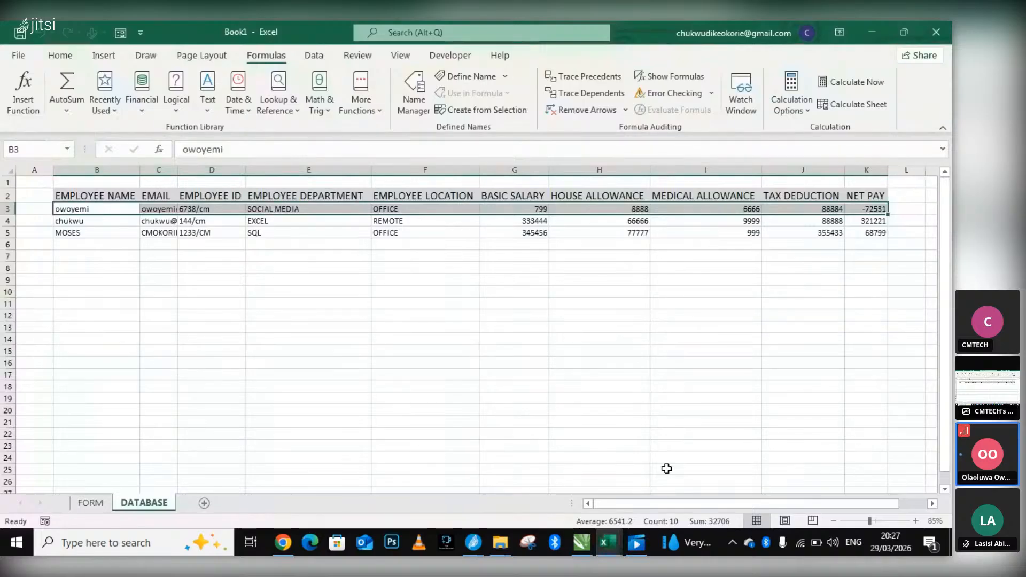
click(92, 503)
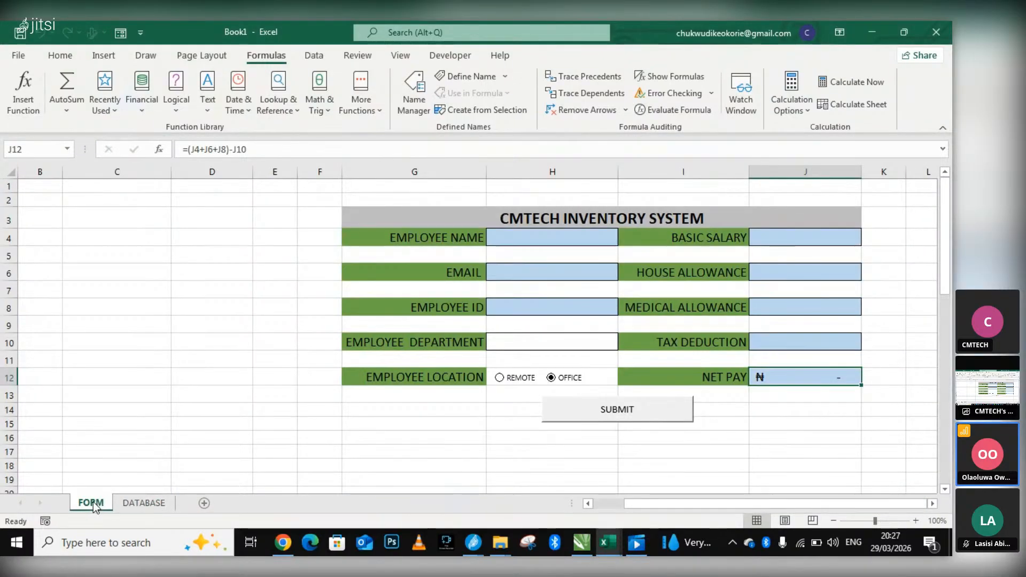
Open the NOTE folder on the desktop to examine the macro-enabled classnote workbook's file type, and return to the Book1 workbook.
key(super+d)
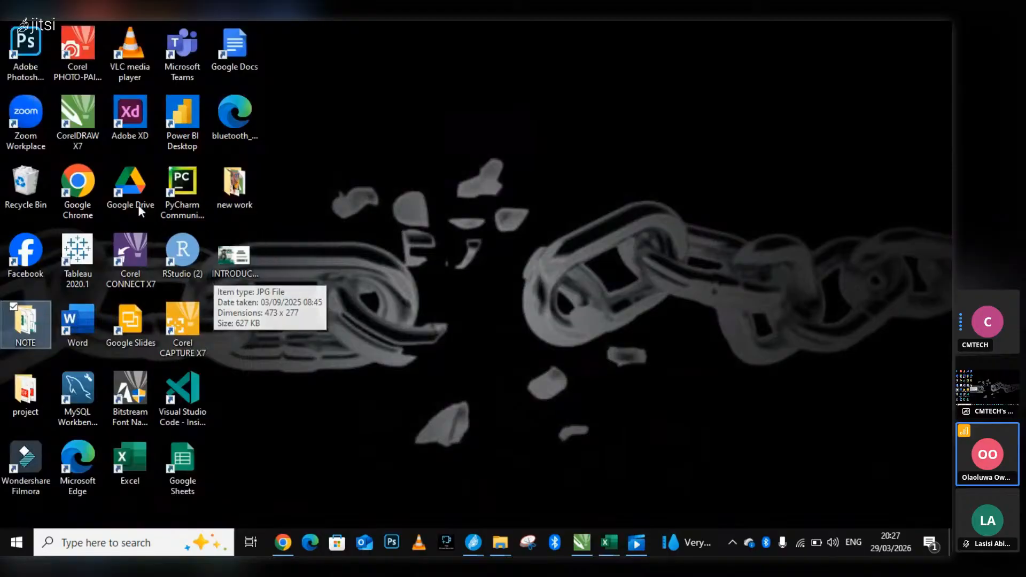
double_click(36, 329)
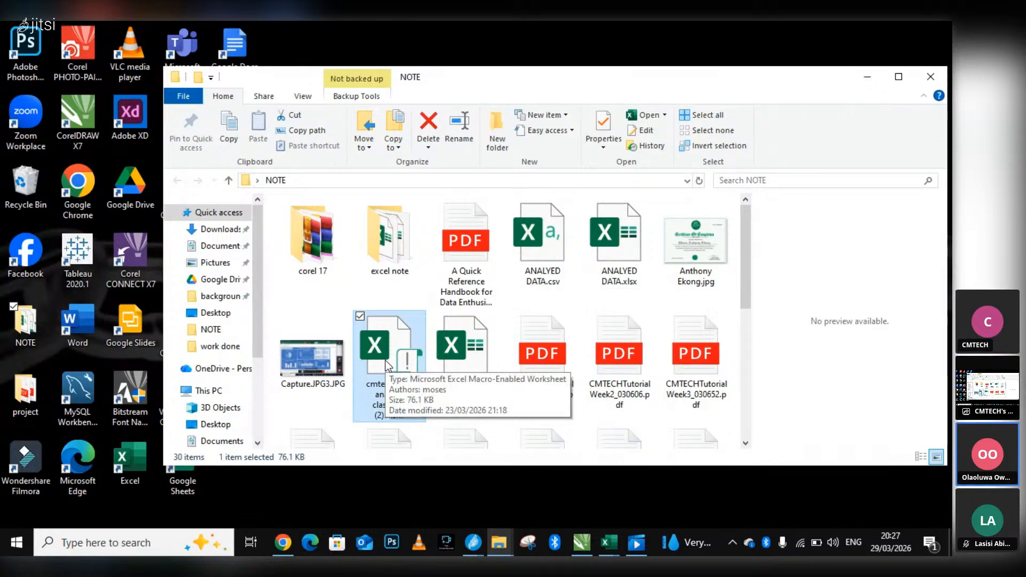
click(618, 547)
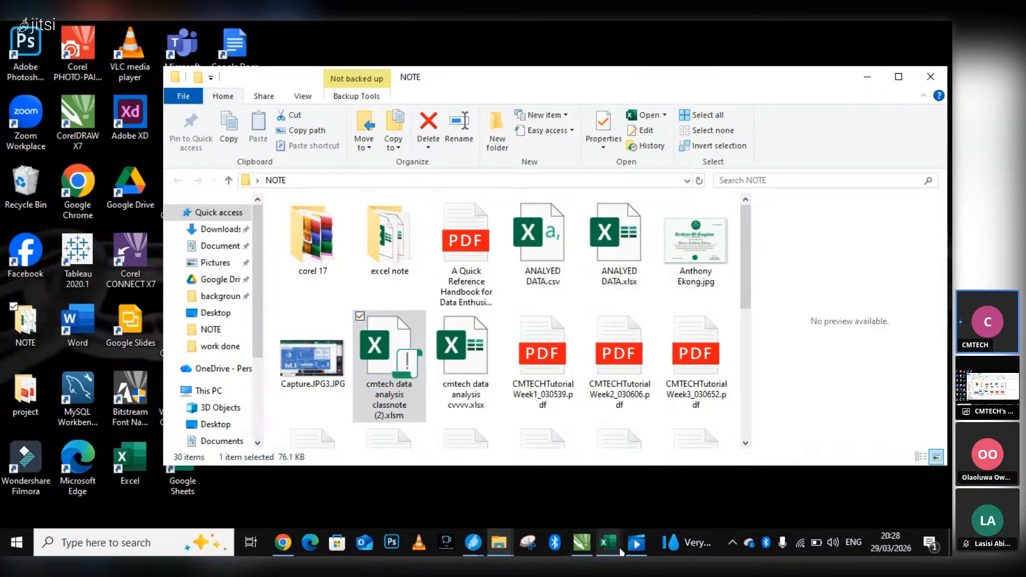
click(658, 476)
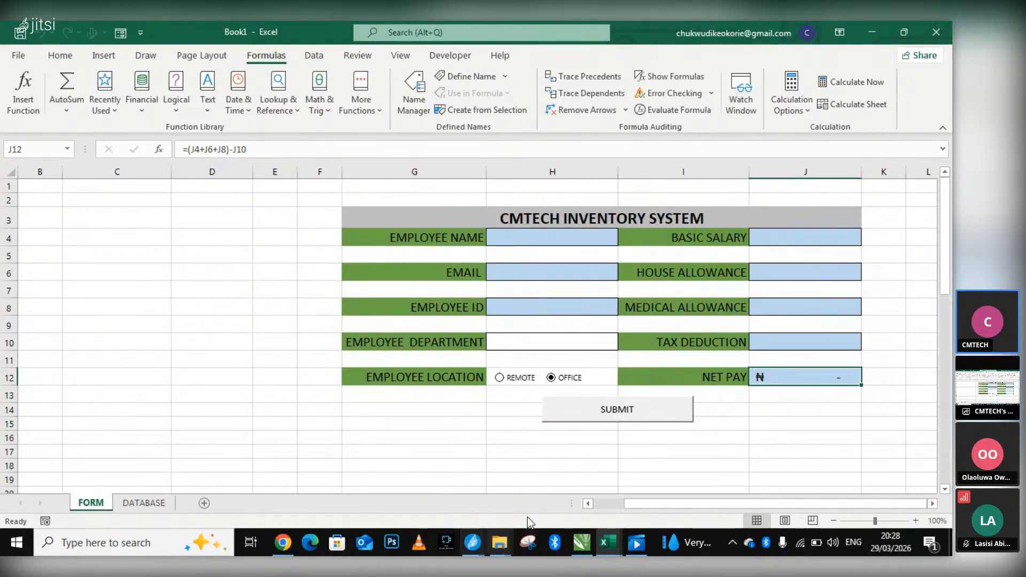
Switch to the Jitsi Meet window to view the meeting participants.
mouse_move(582, 543)
mouse_move(473, 545)
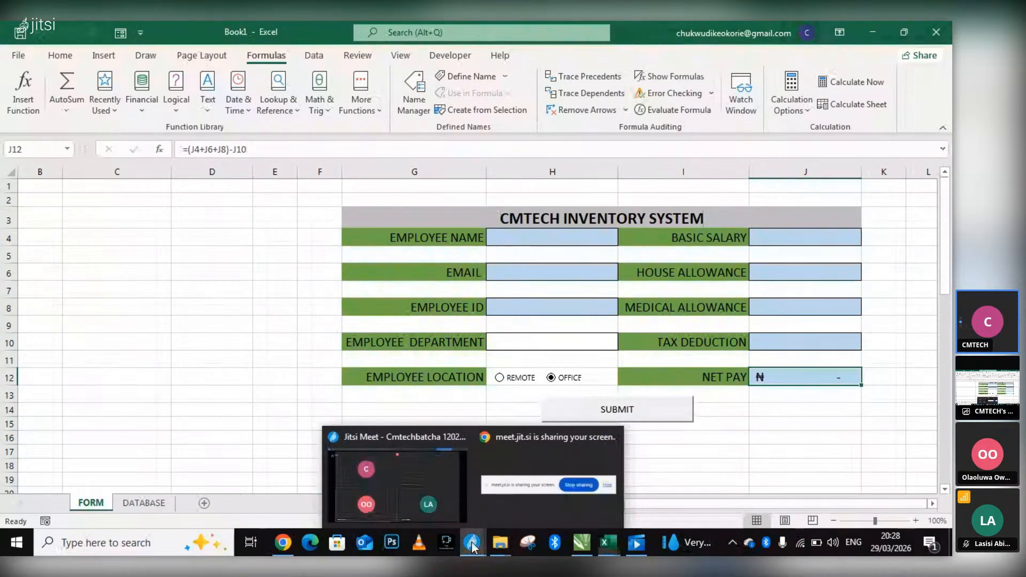
click(441, 486)
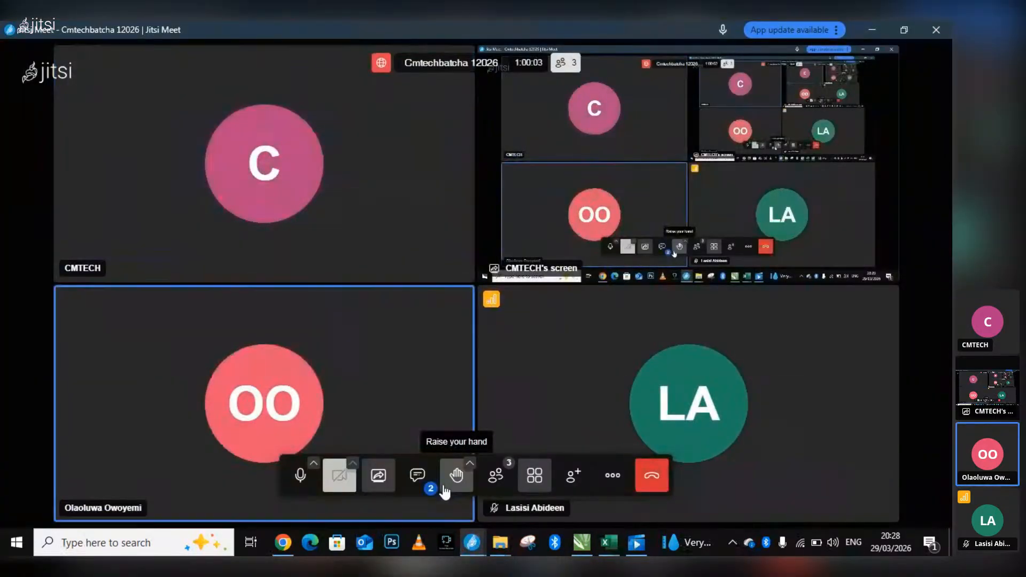